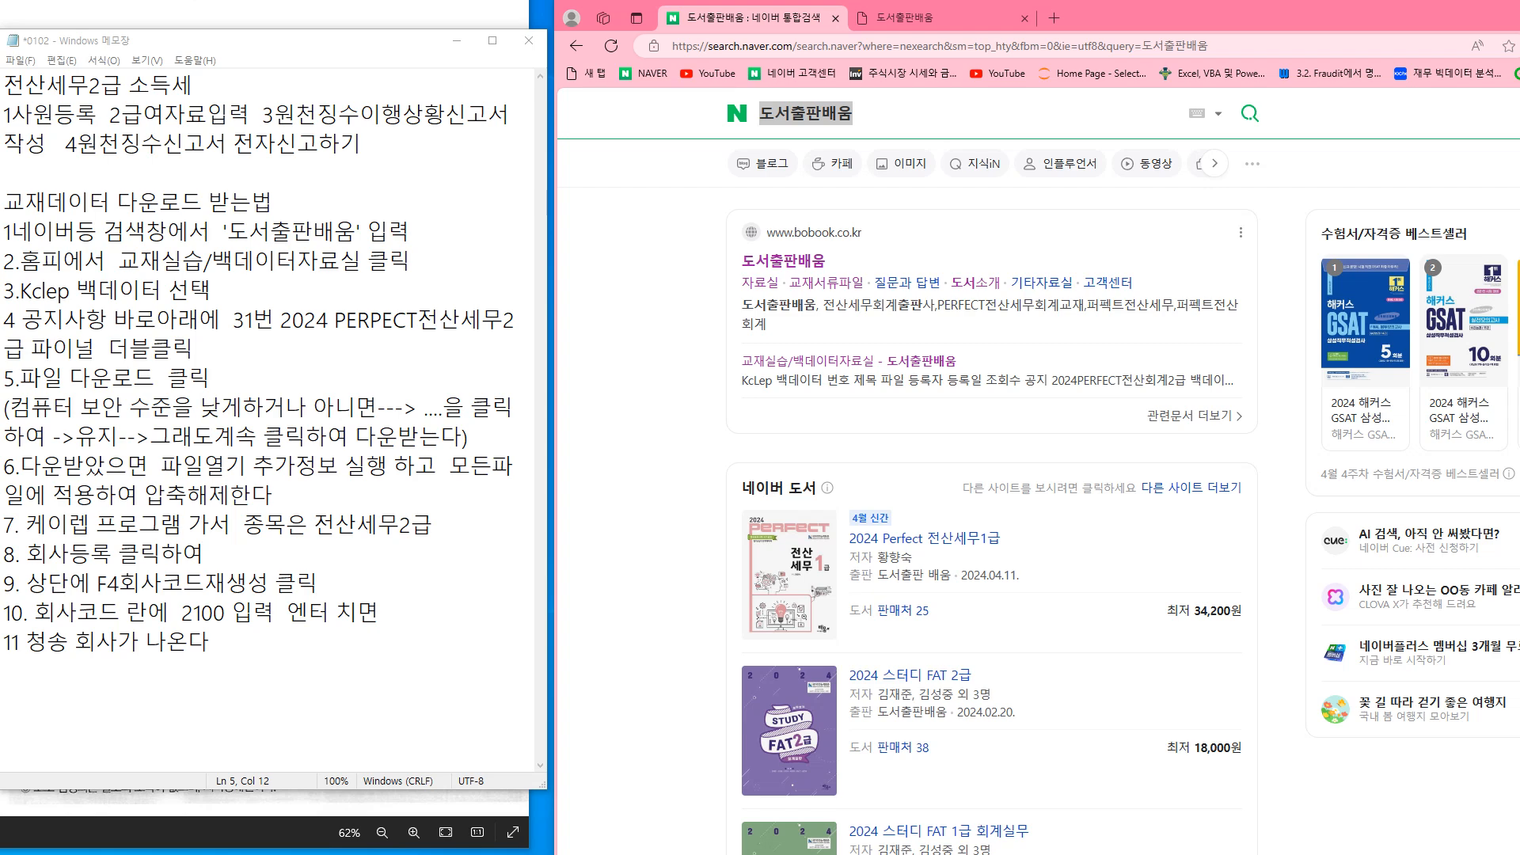
Highlight the data-download heading in the notes and return to the Naver results for 도서출판배움
drag(4, 201, 273, 201)
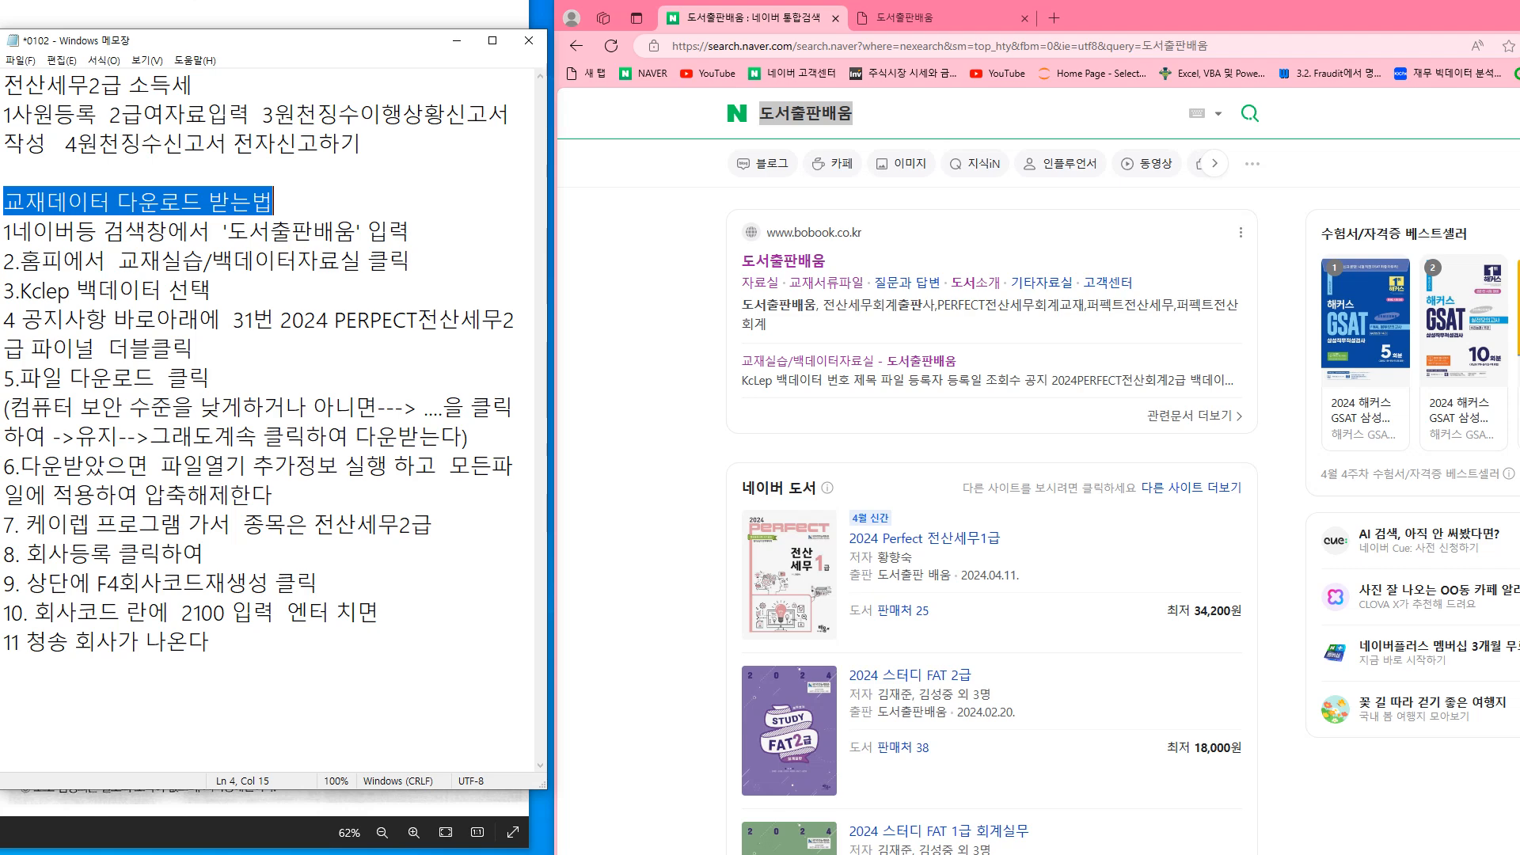
click(857, 113)
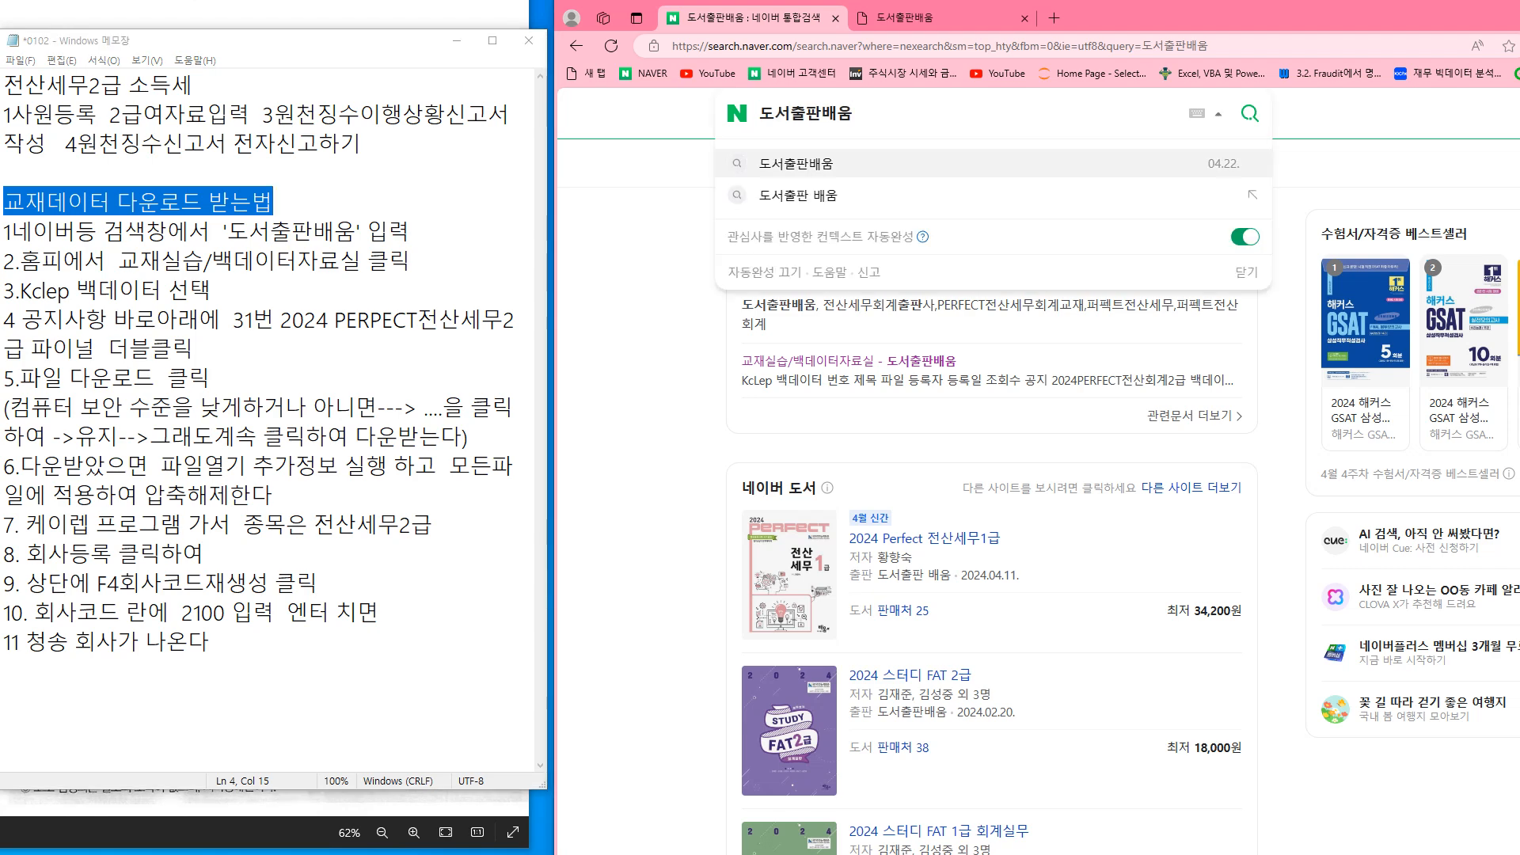
click(681, 294)
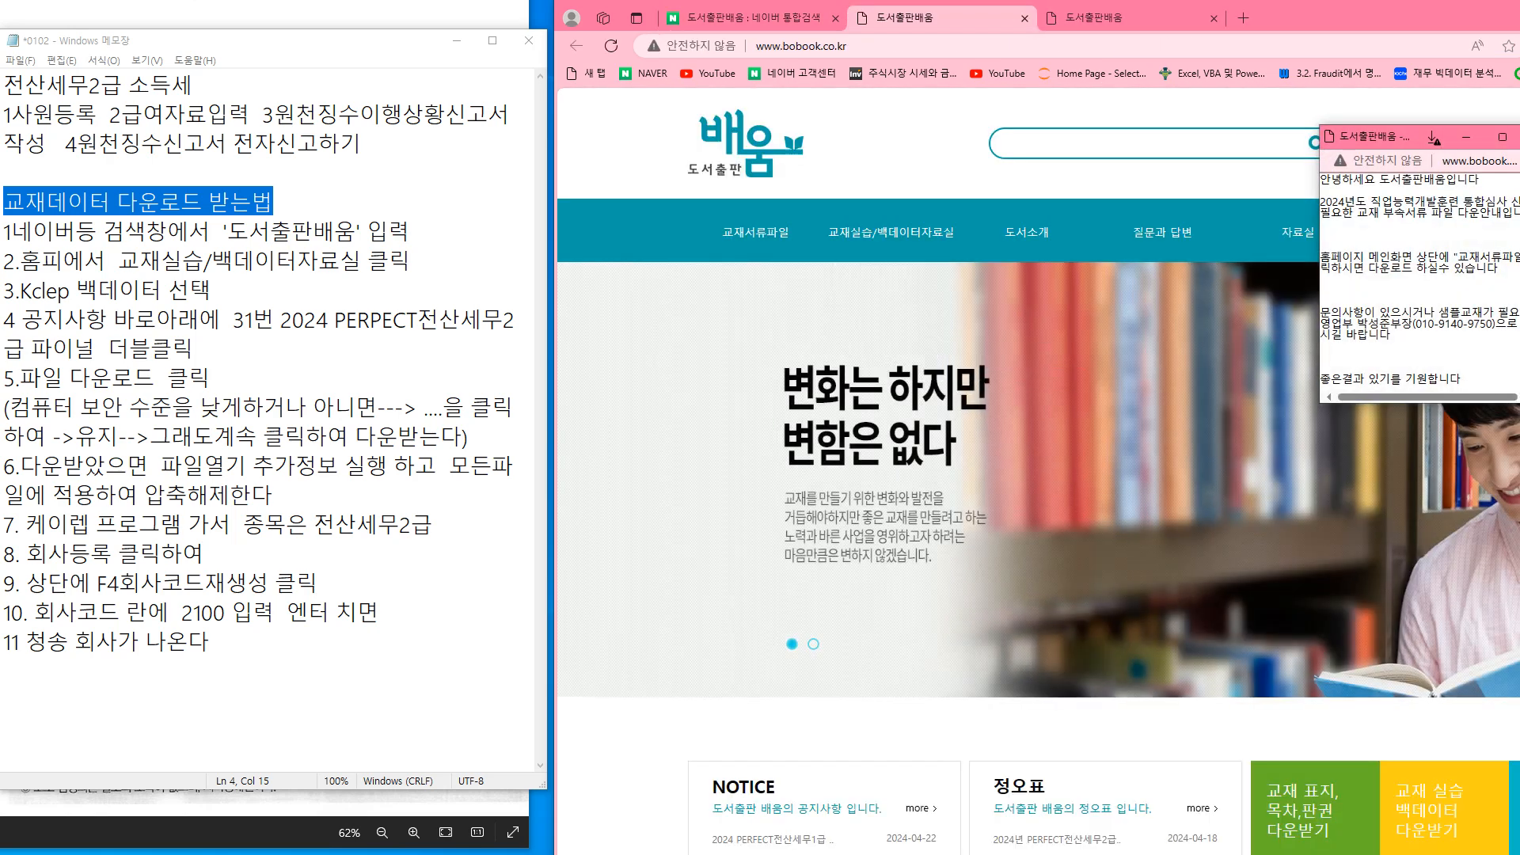
Dismiss the notice popup and go to the KcLep백데이터 board under 교재실습/백데이터자료실
click(1519, 137)
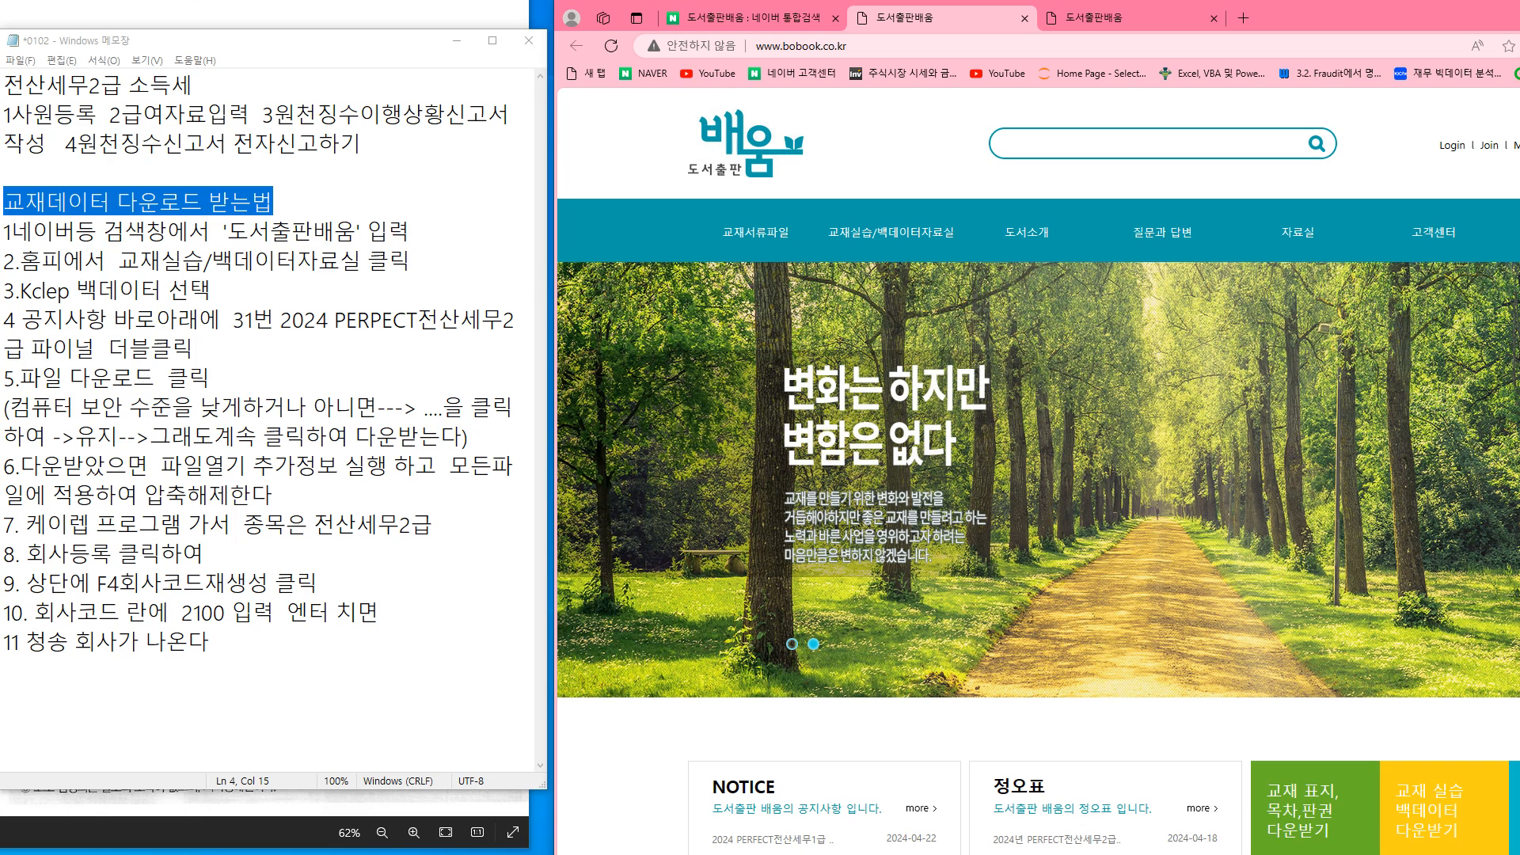
mouse_move(890, 233)
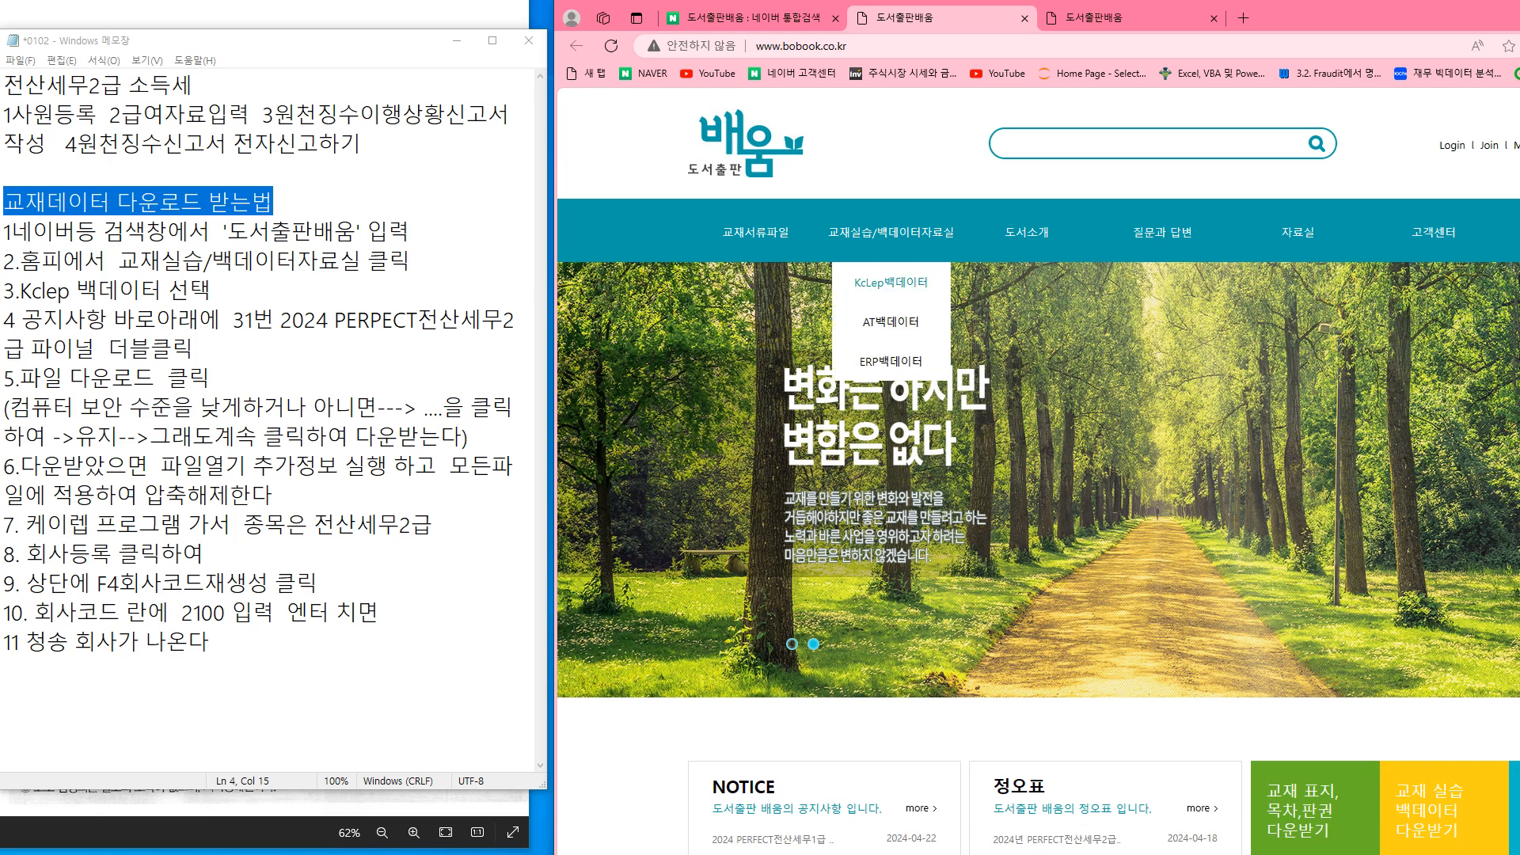
click(891, 282)
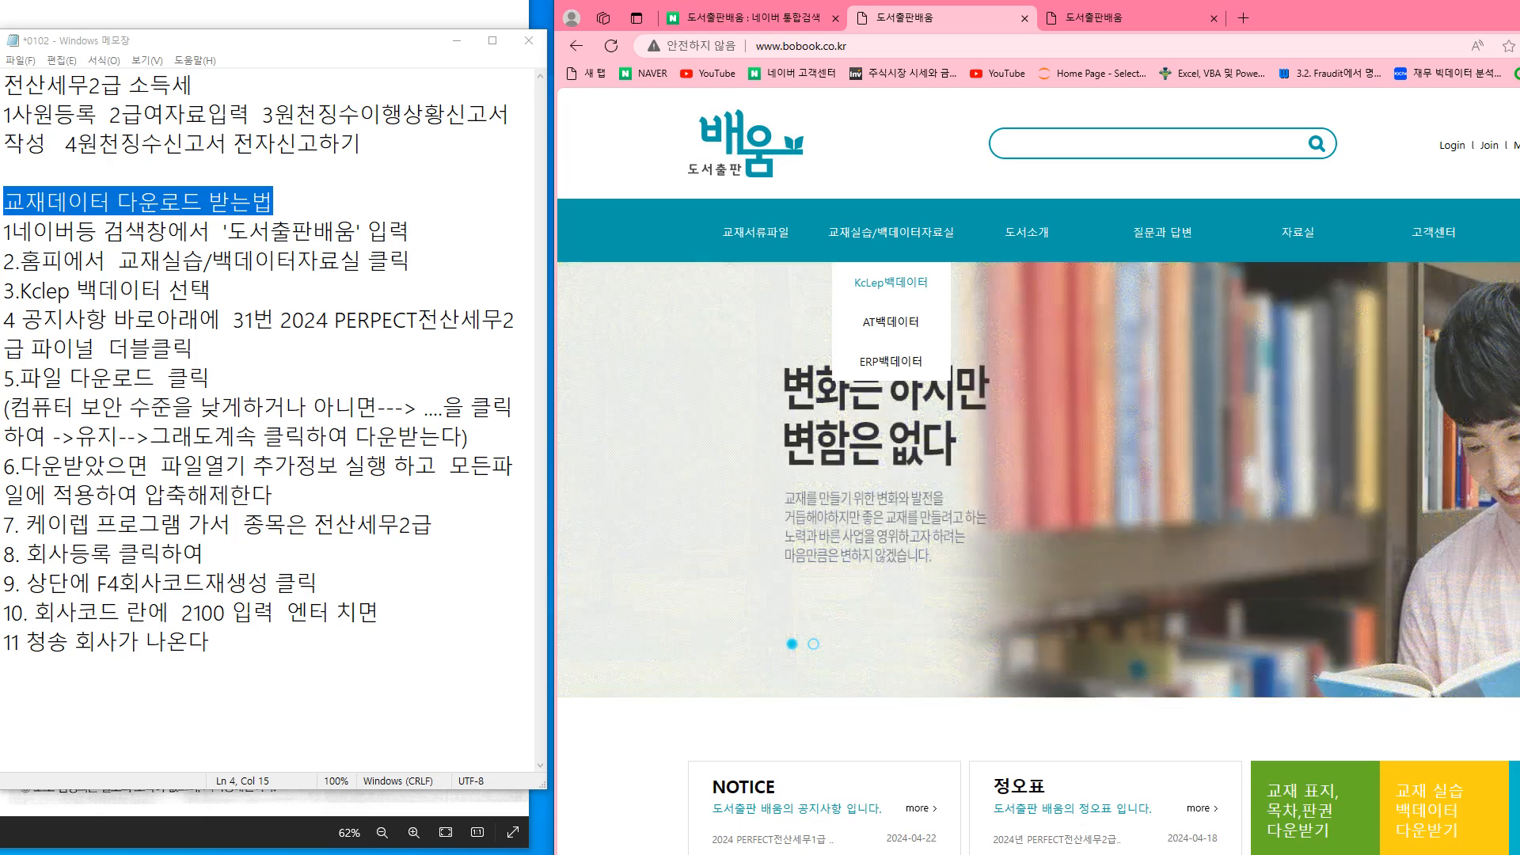
drag(1307, 18, 1262, 0)
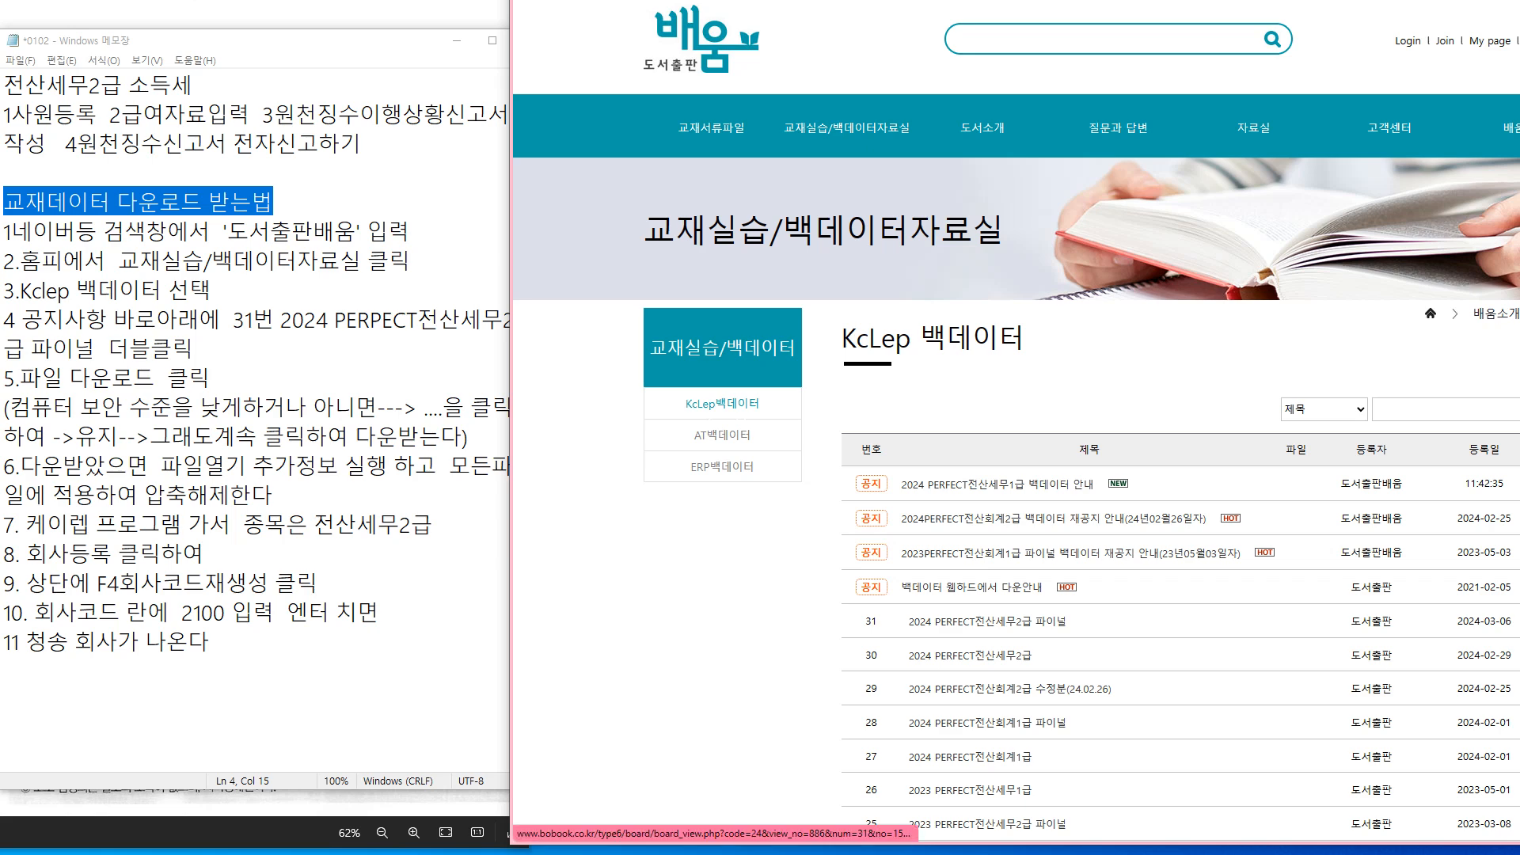
Open post 31, 2024 PERFECT전산세무2급 파이널, download its attached data file and view recent downloads
click(987, 622)
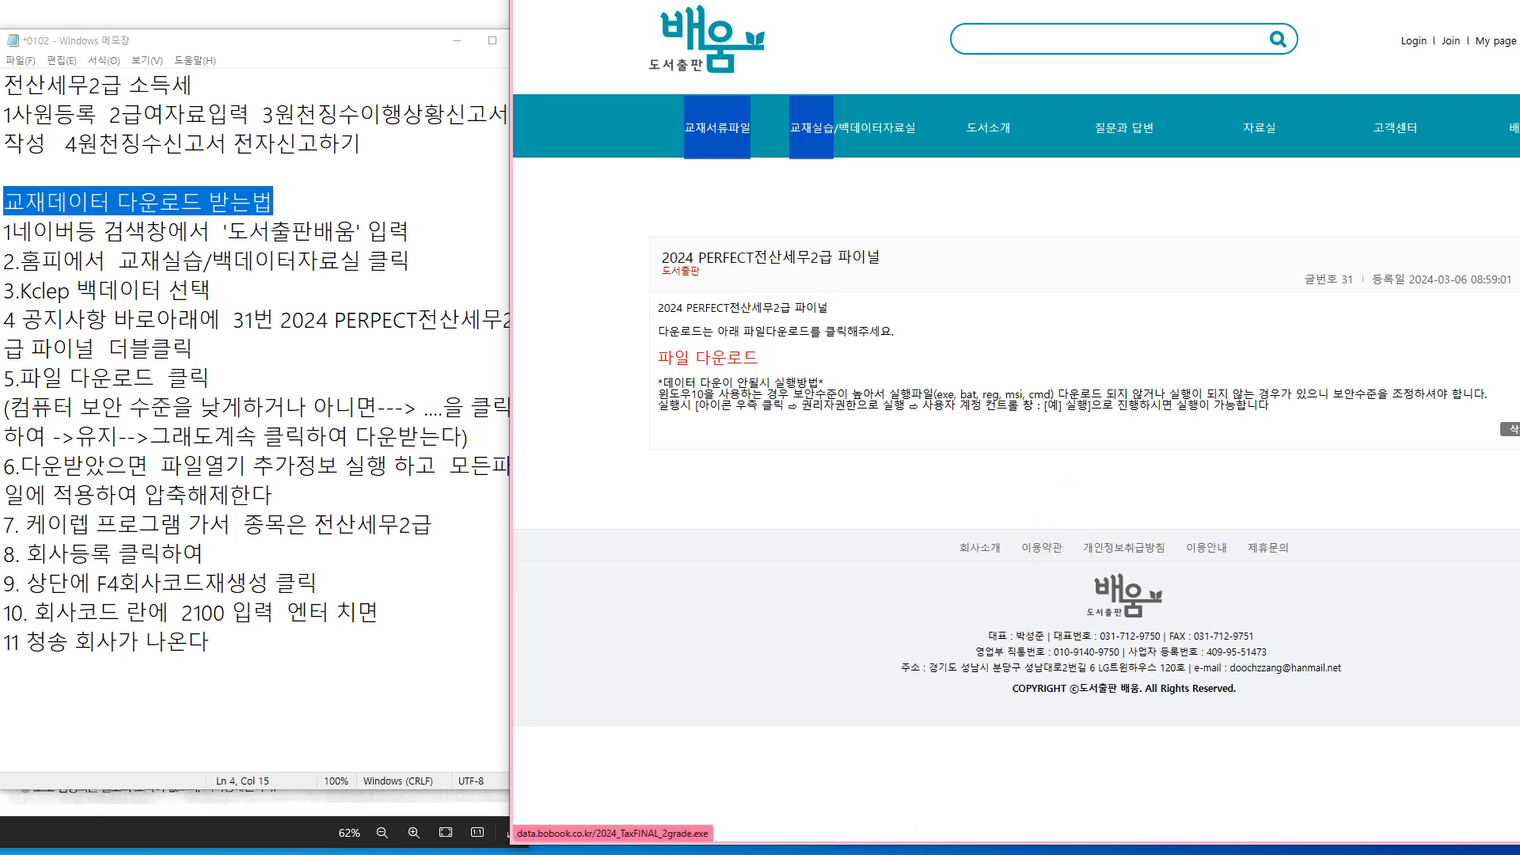
click(707, 358)
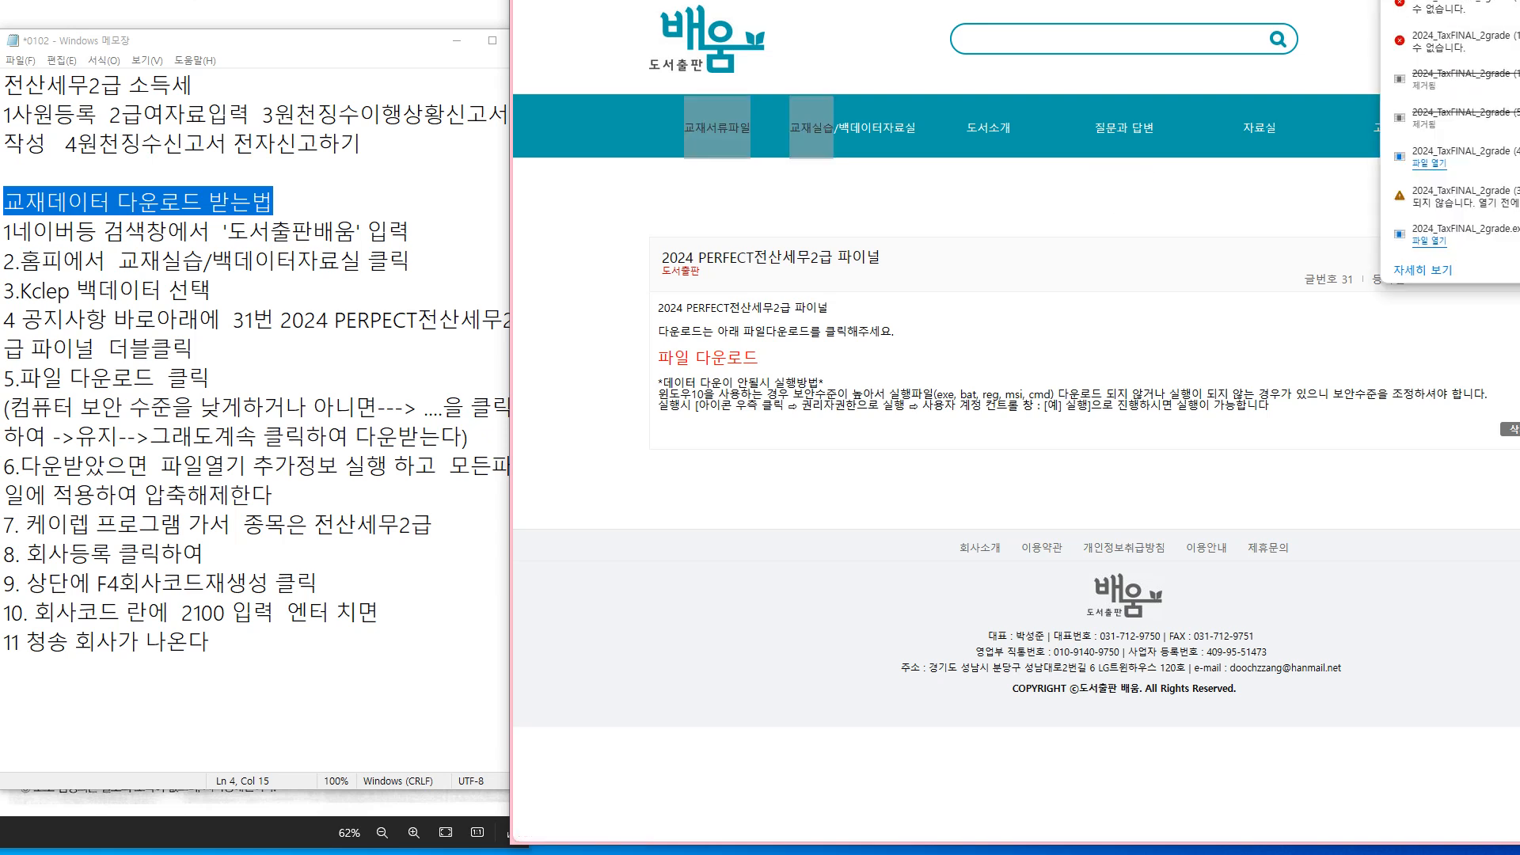
drag(1298, 0, 1051, 12)
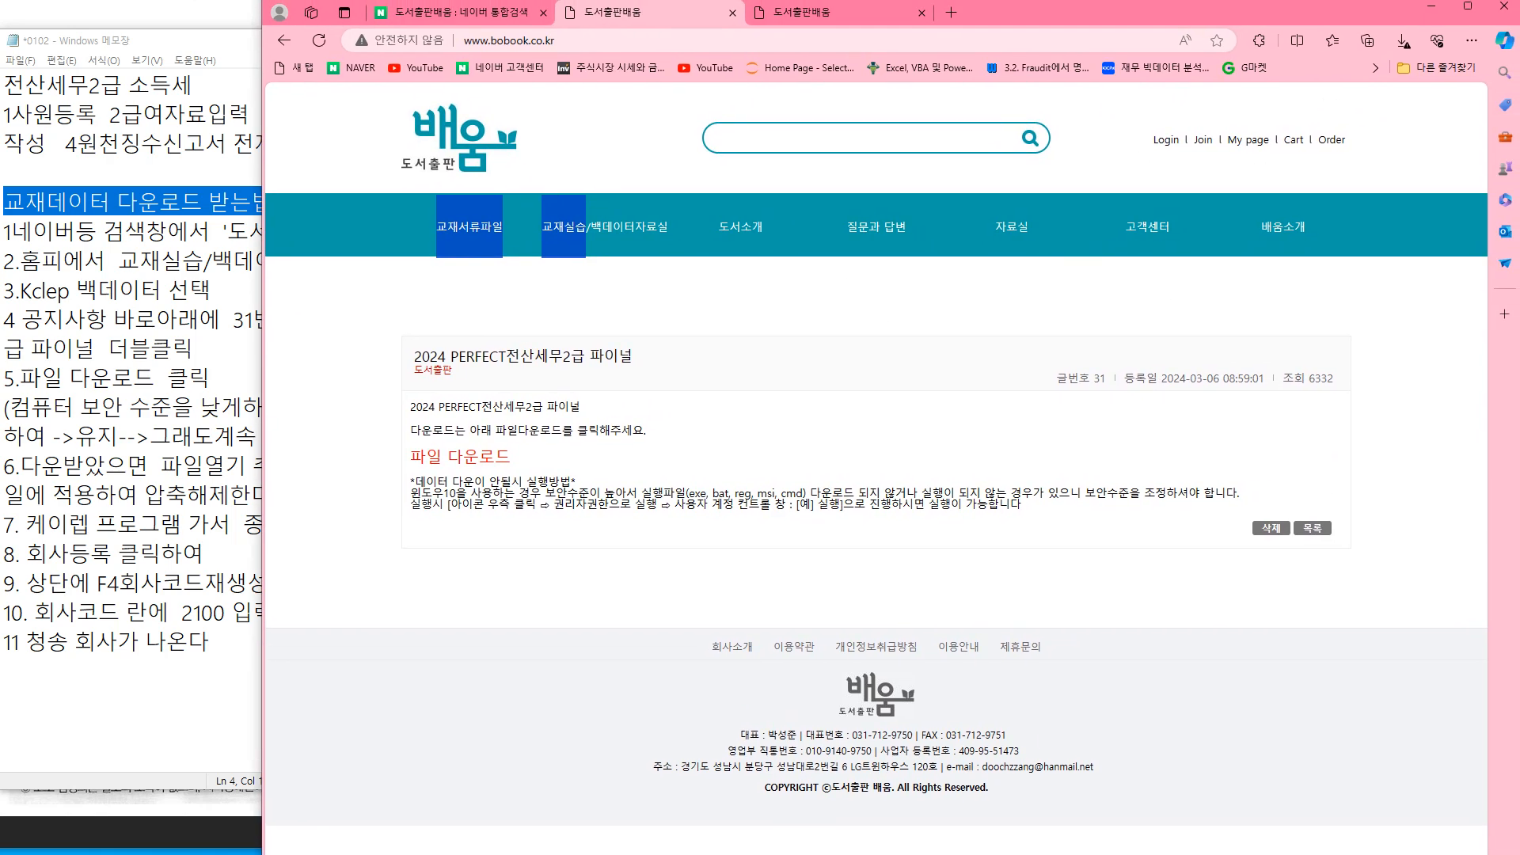
click(1402, 40)
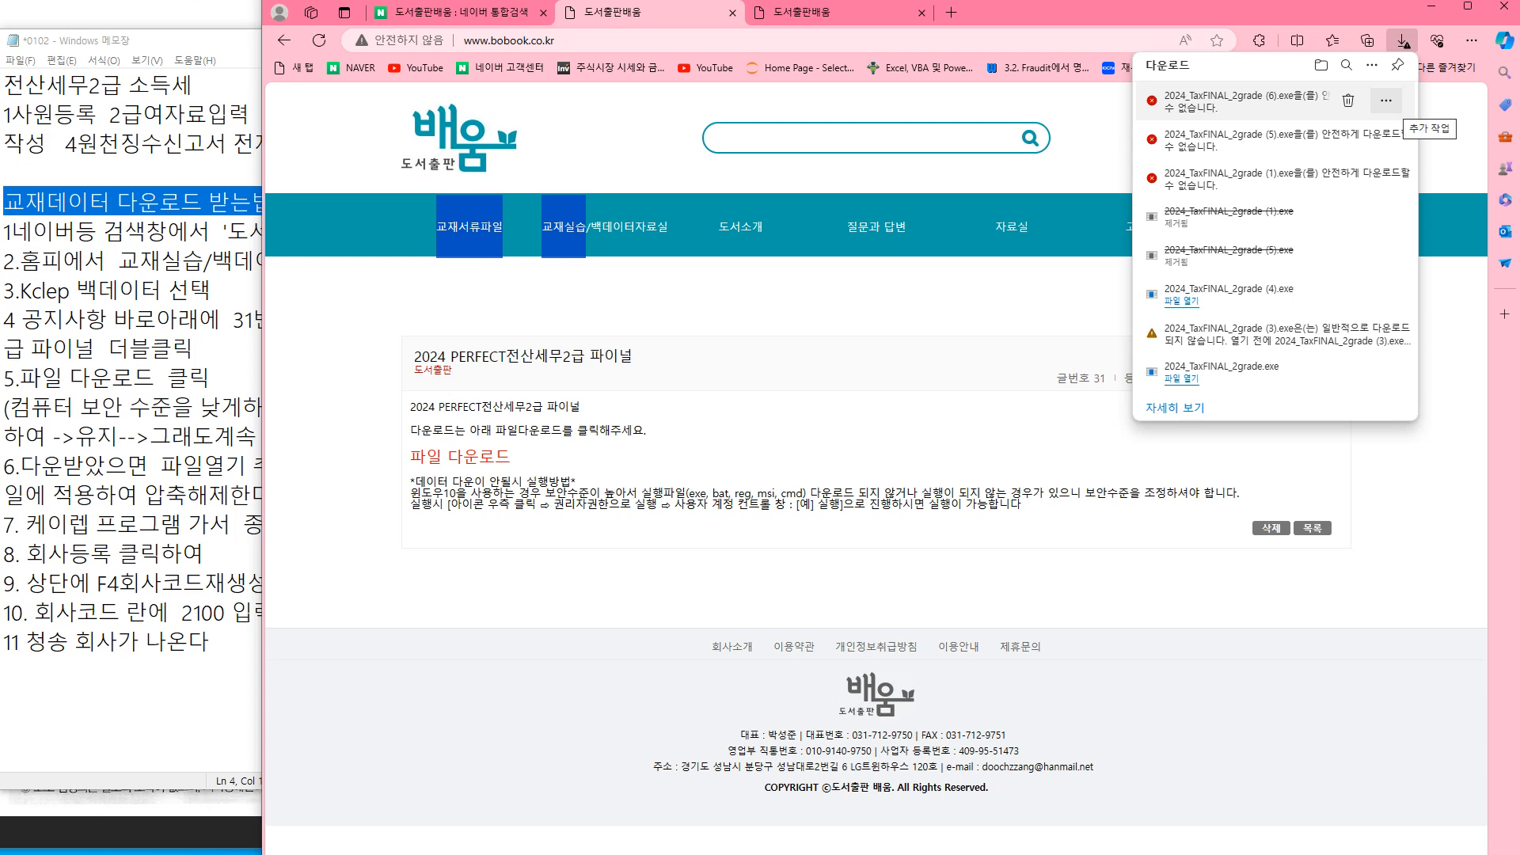
Keep the blocked 2024_TaxFINAL_2grade (6).exe download, overriding both safety warnings with 유지 and 그래도 계속
click(1386, 101)
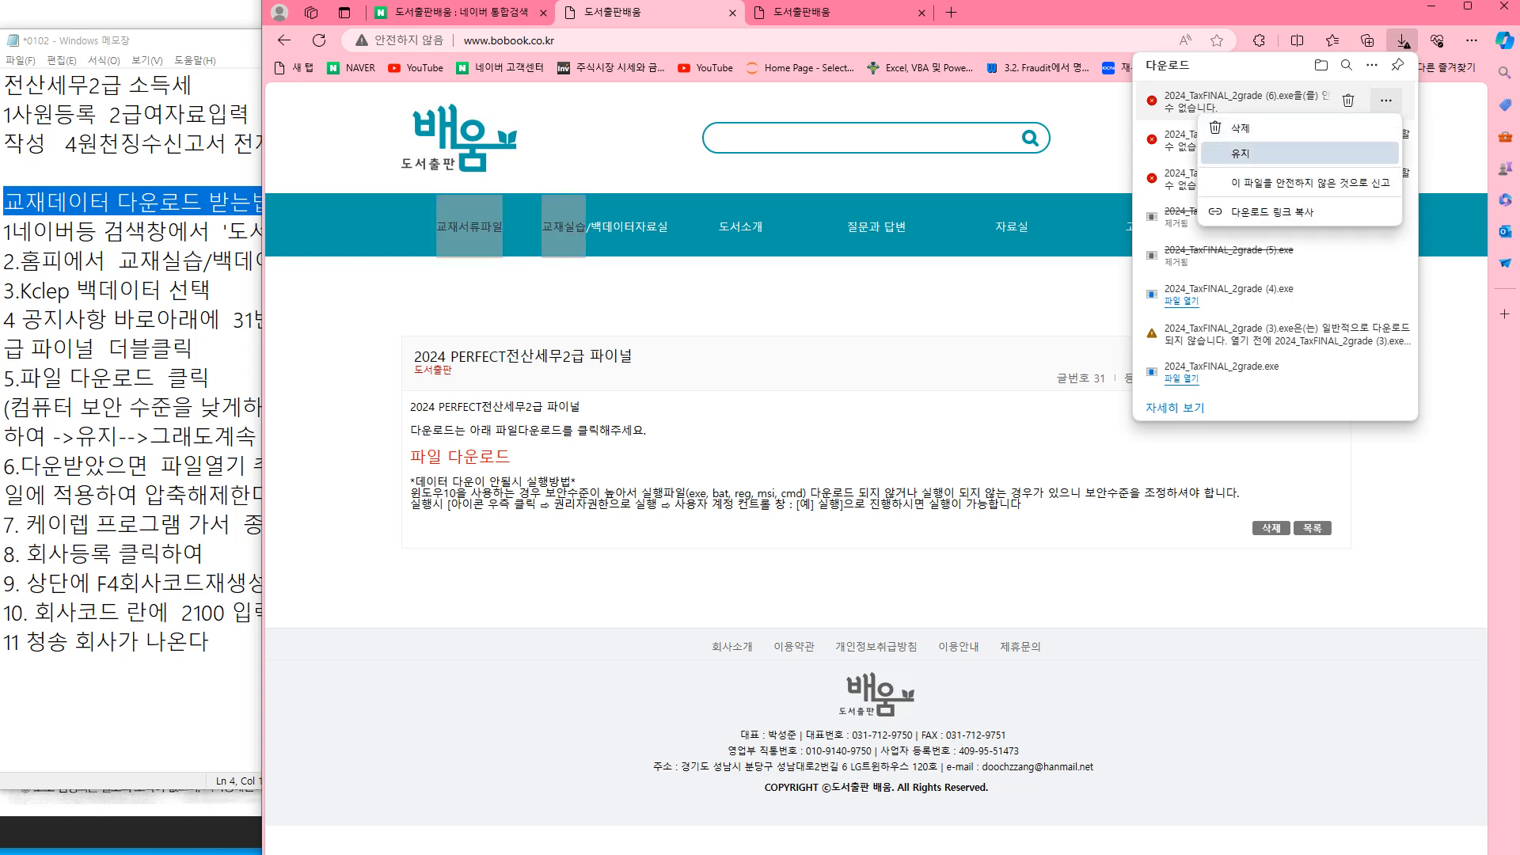
click(1235, 152)
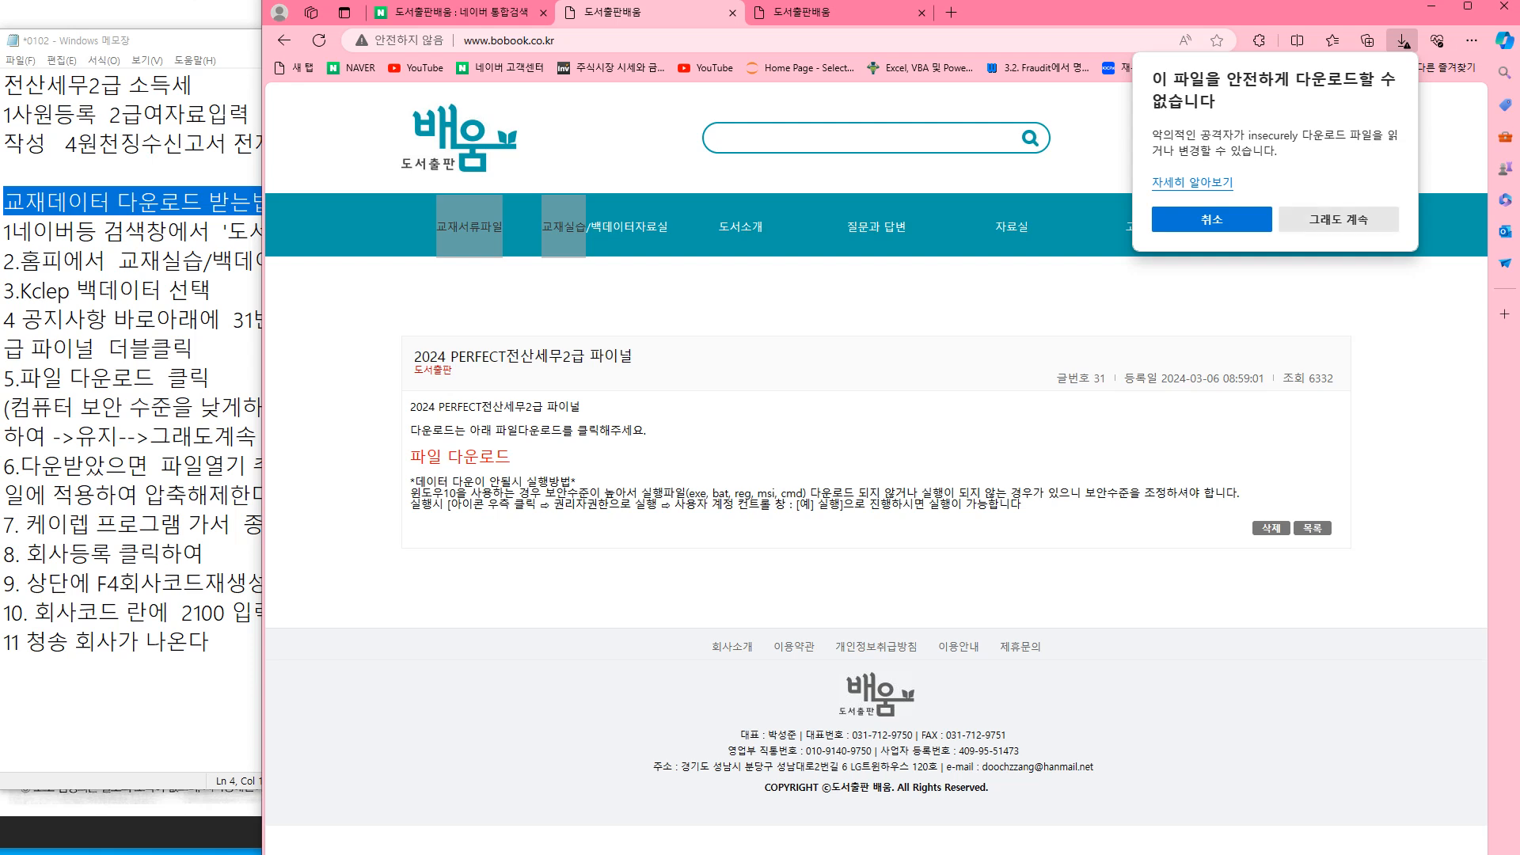
click(1338, 219)
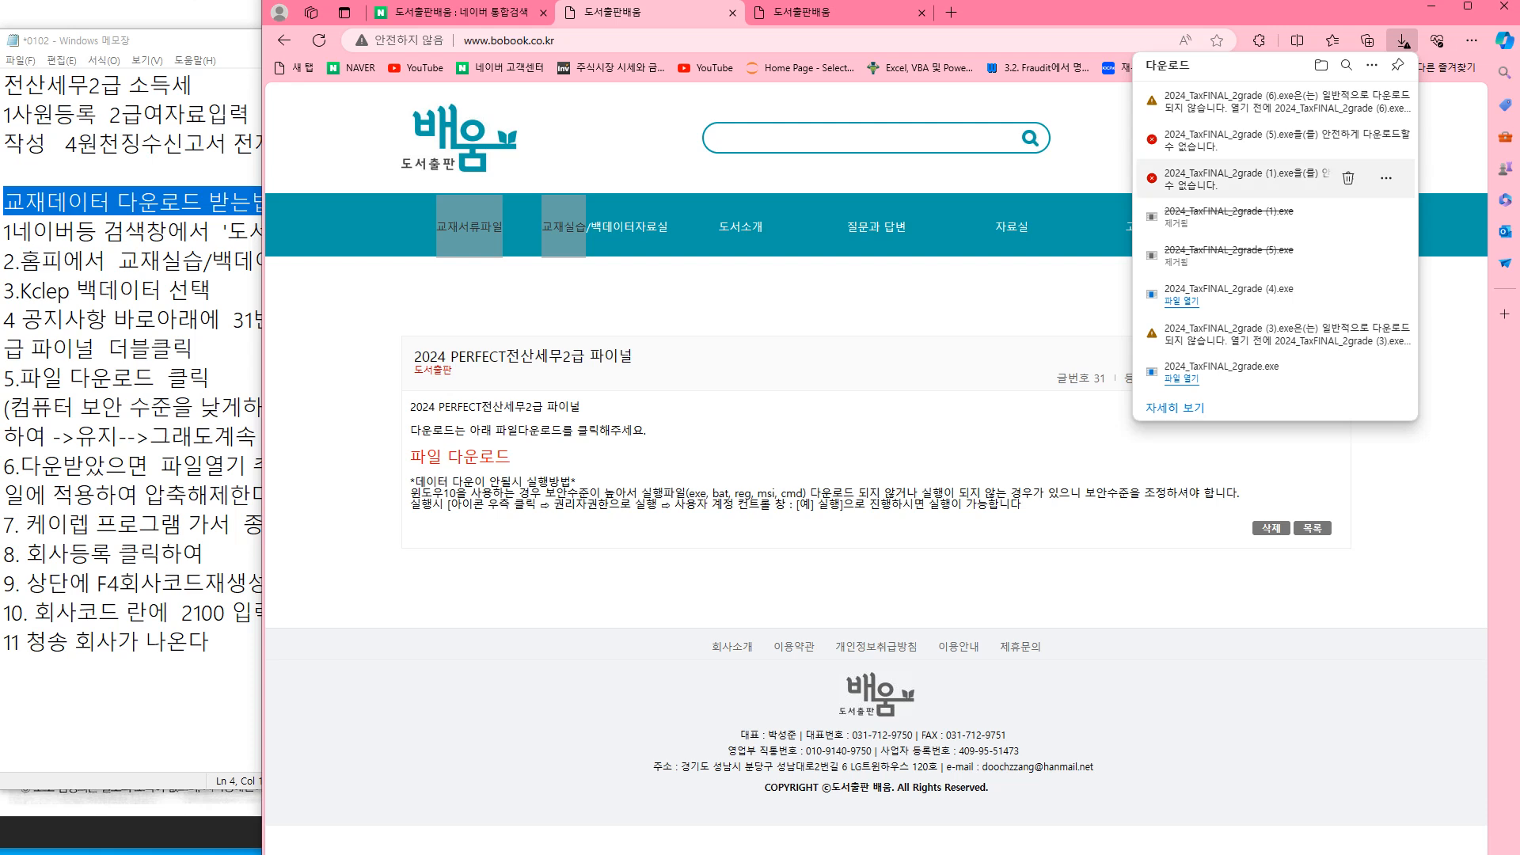
click(1386, 100)
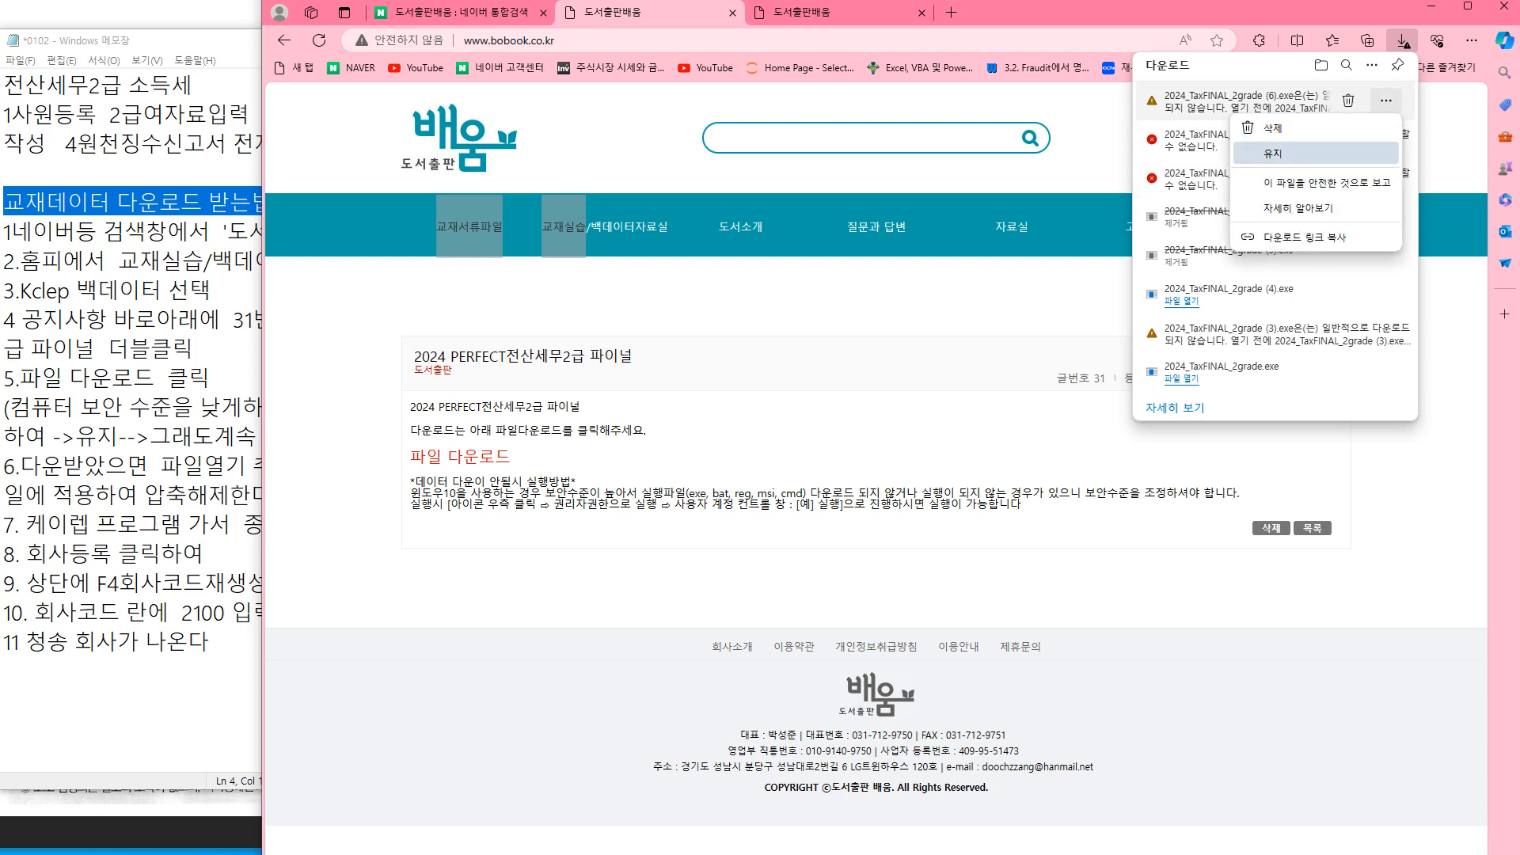
click(1275, 152)
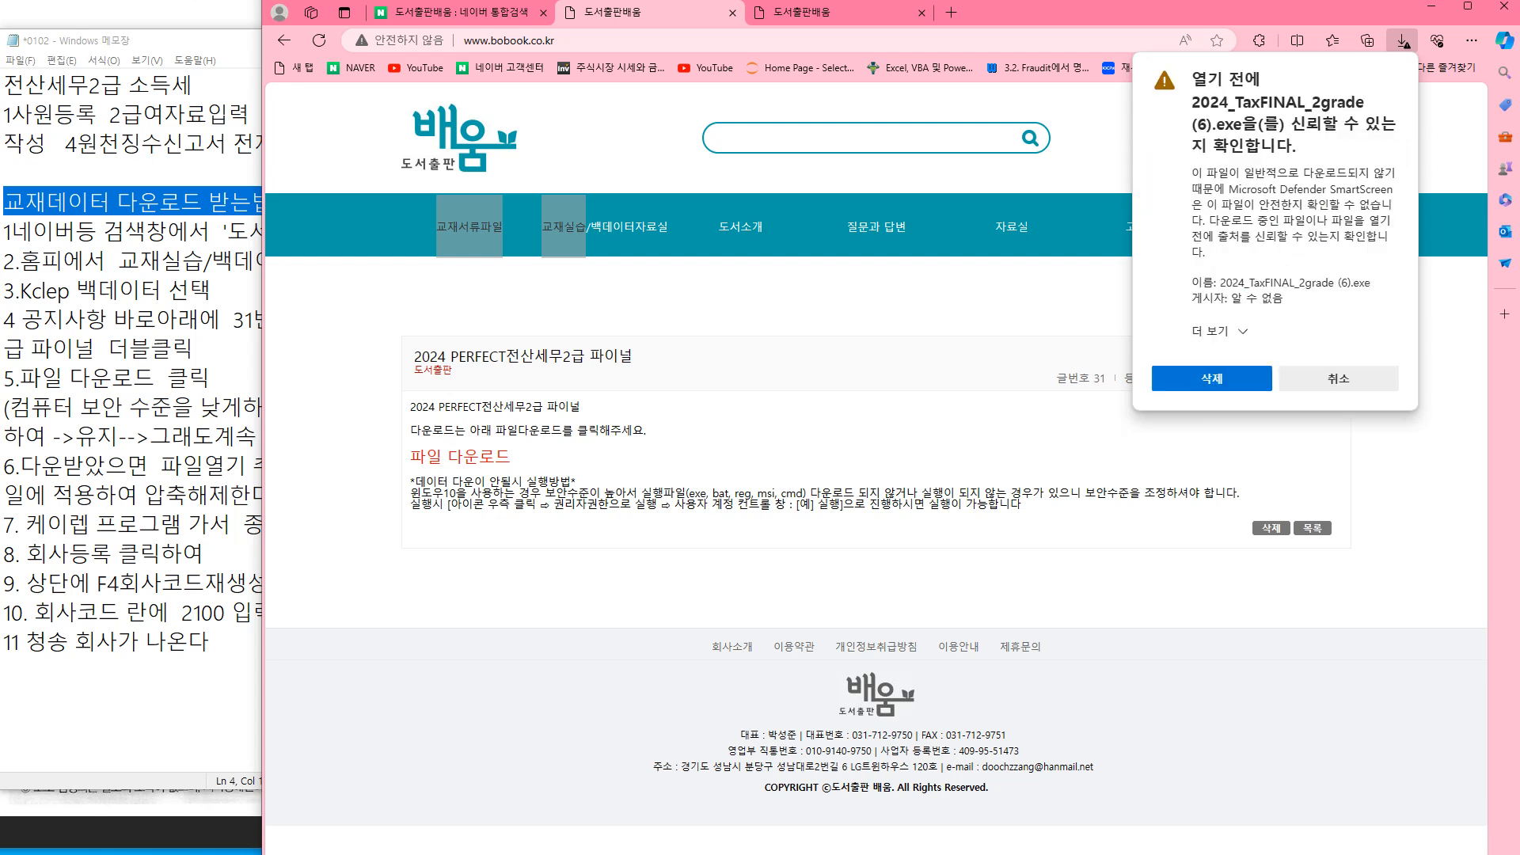
click(1244, 331)
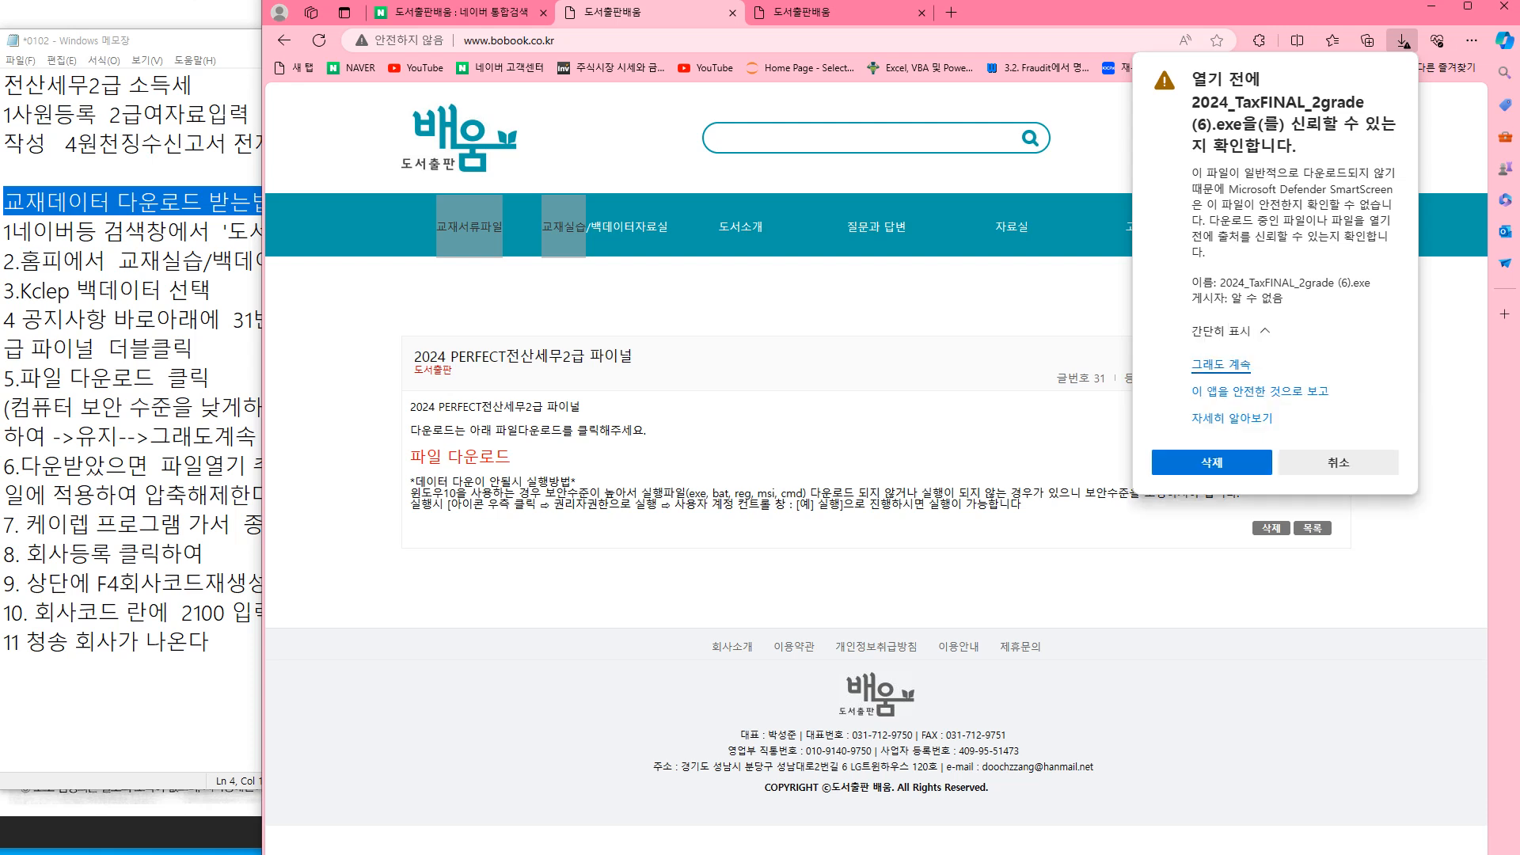
click(1222, 365)
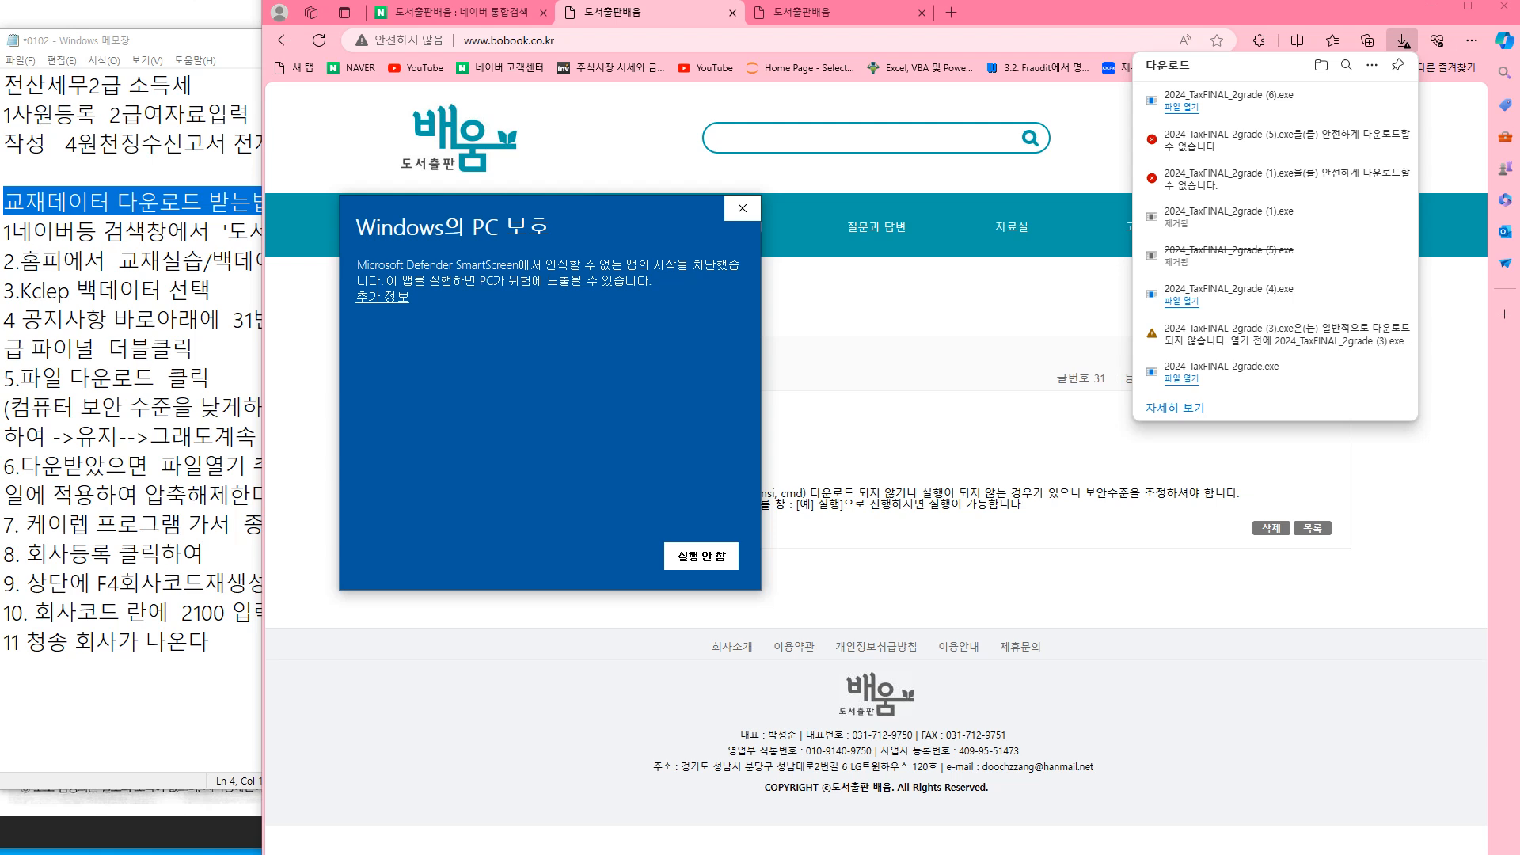
Run the extractor past SmartScreen and overwrite all existing files in C:\KcLepDB\KcLep
click(382, 297)
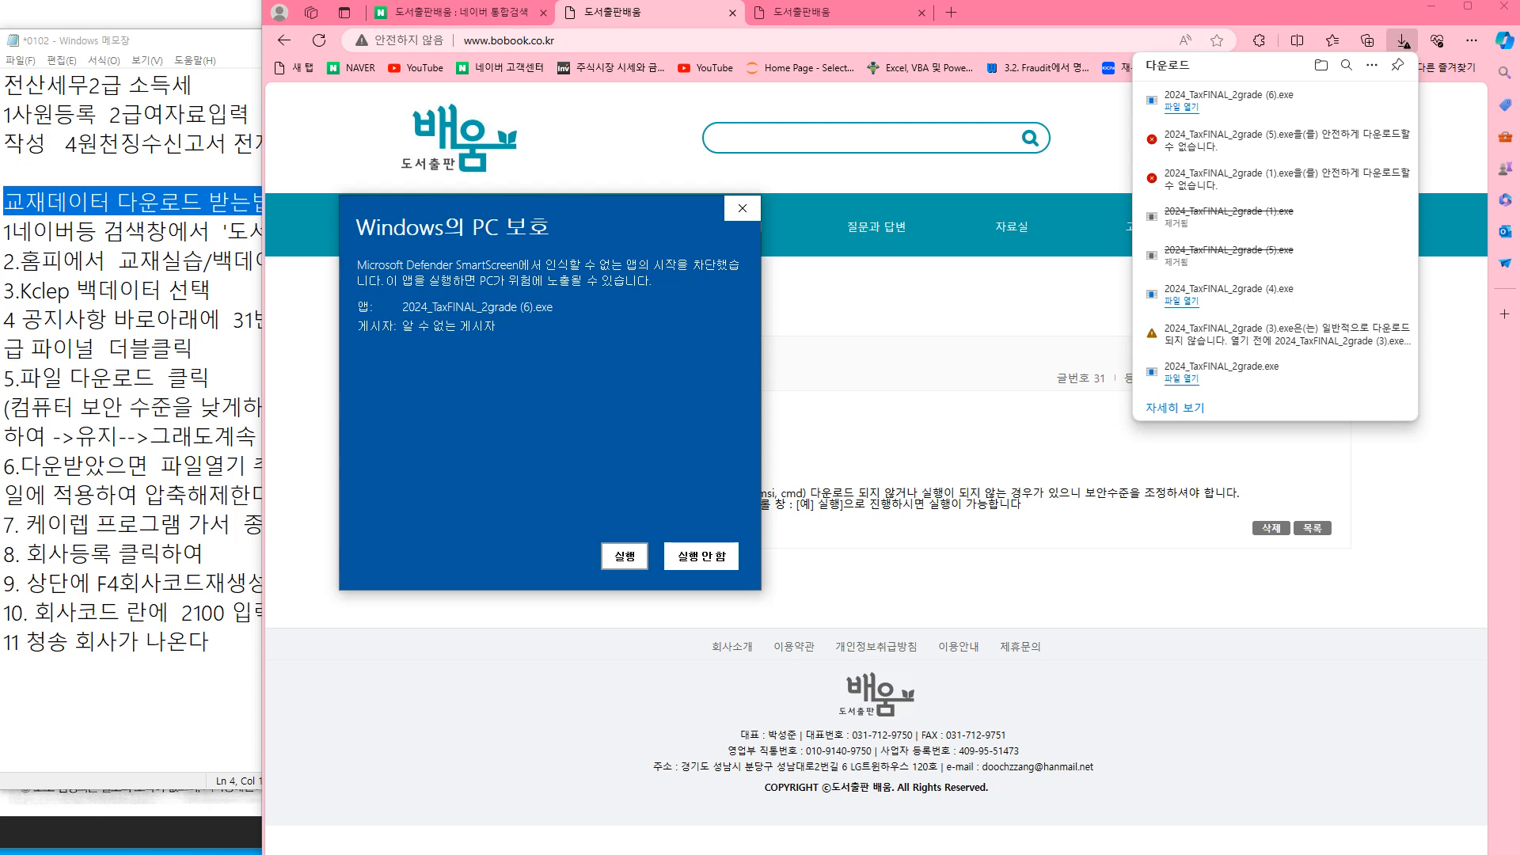
click(624, 557)
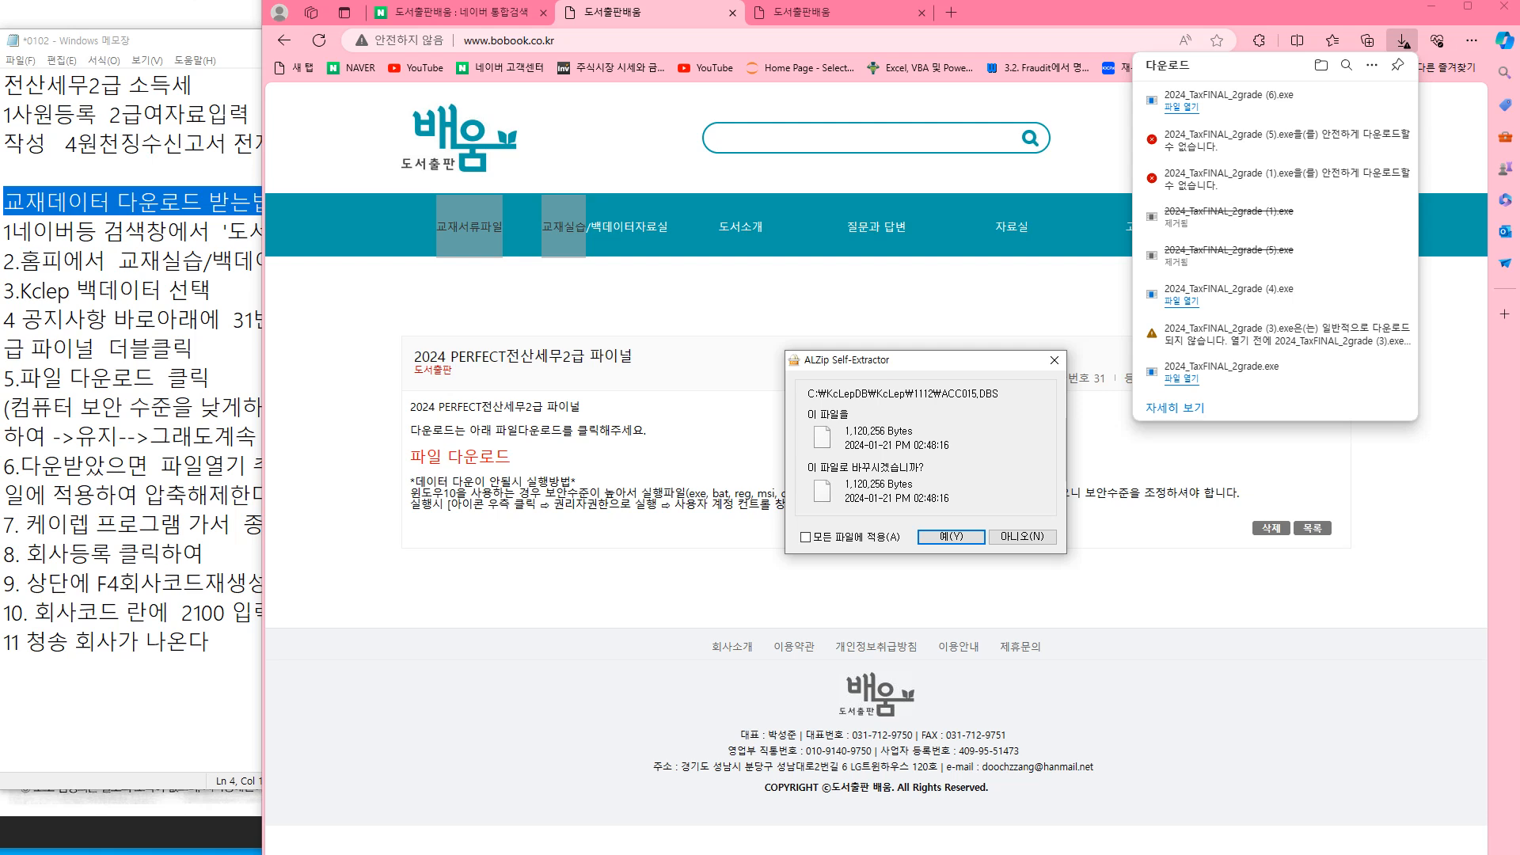
drag(925, 360, 870, 347)
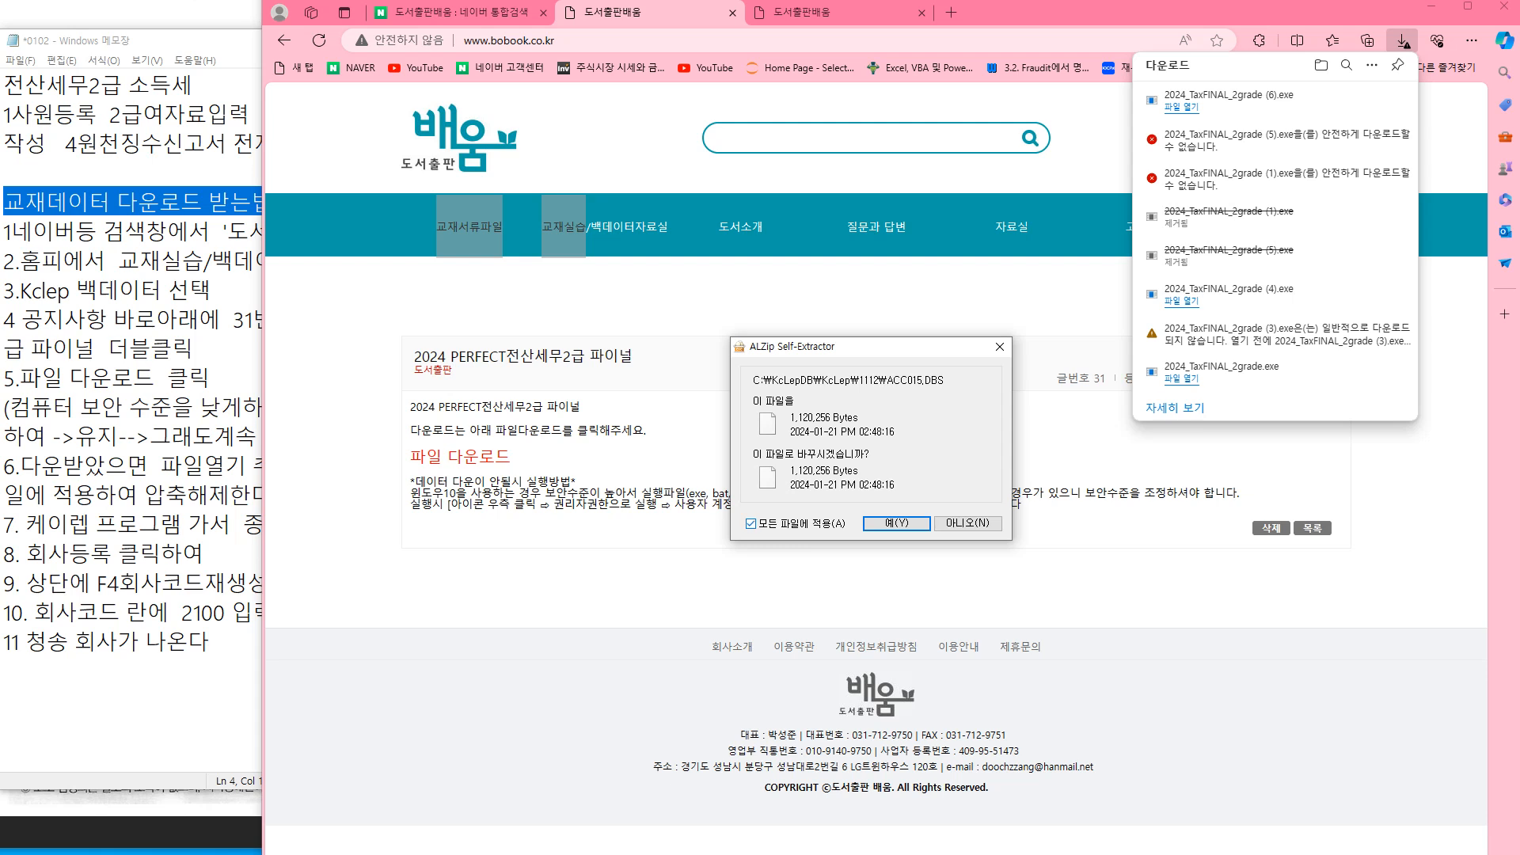
click(896, 523)
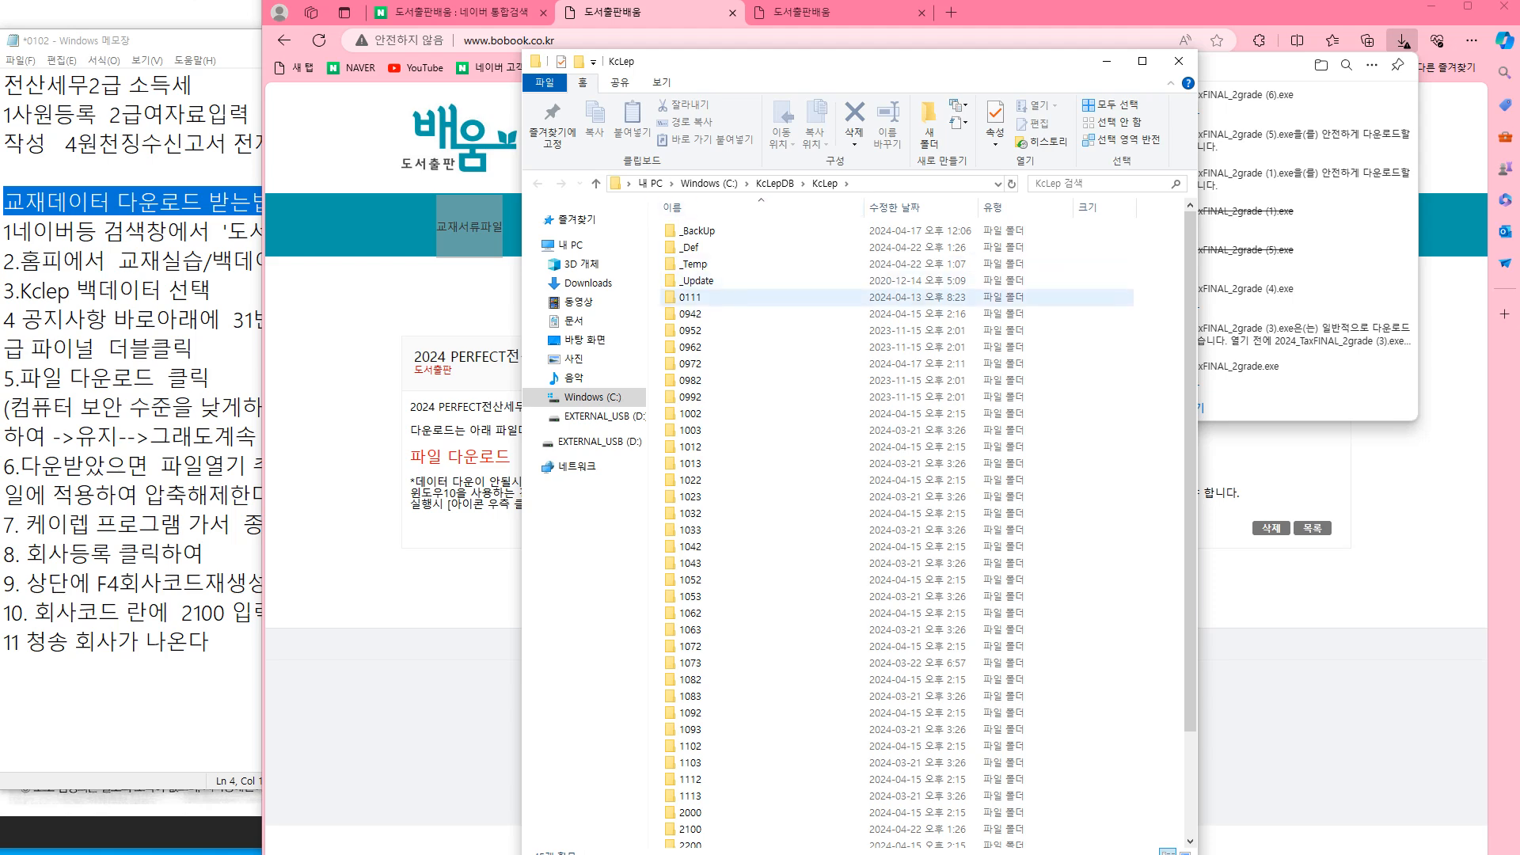
Close the extracted KcLep folder window and the Edge browser
scroll(792, 345, down, 3)
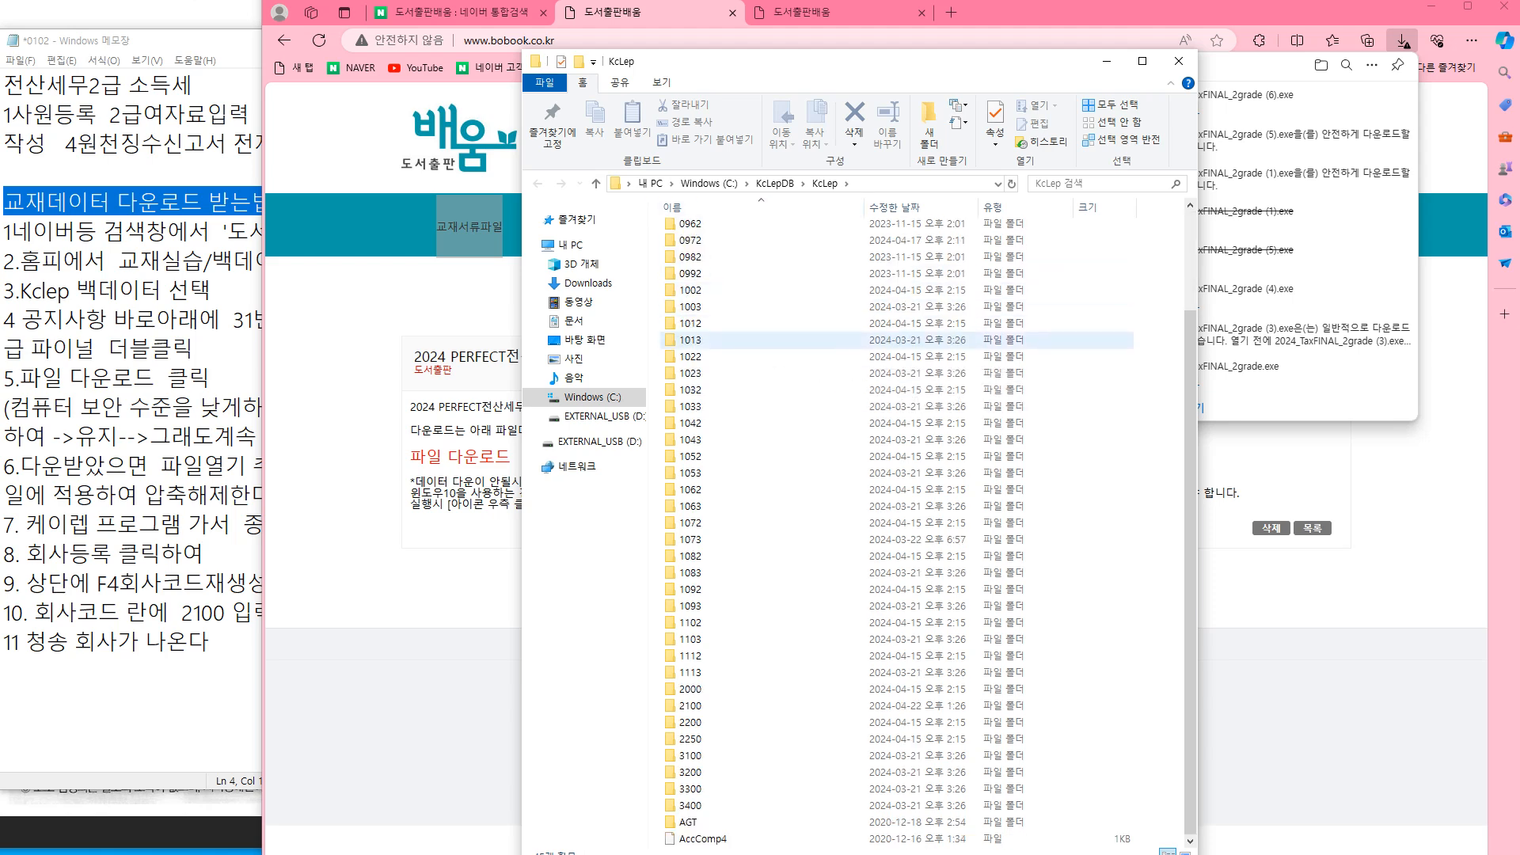
scroll(792, 344, up, 3)
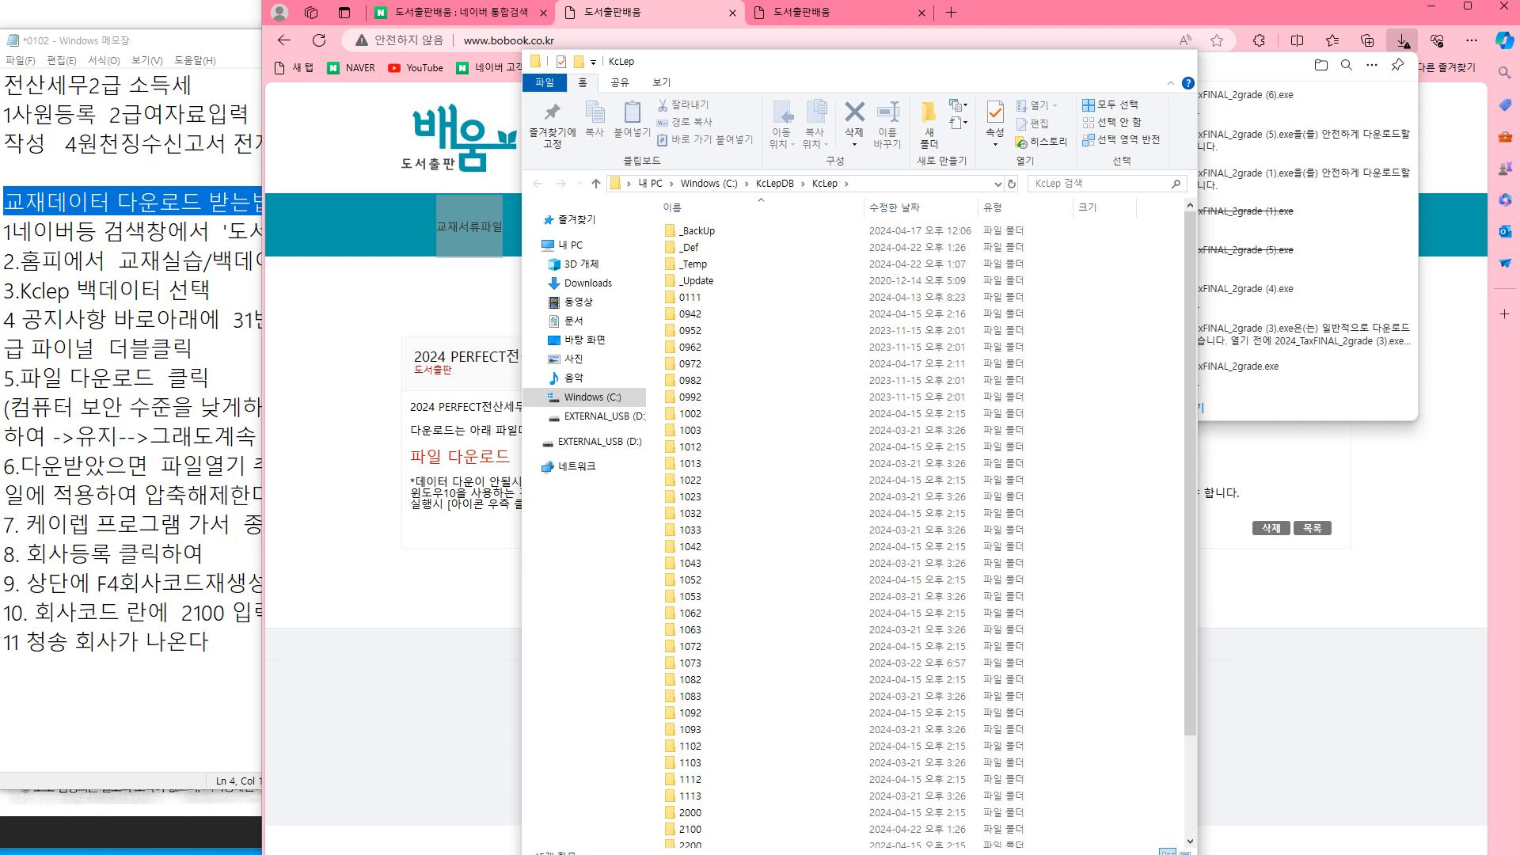
click(1179, 61)
click(1504, 6)
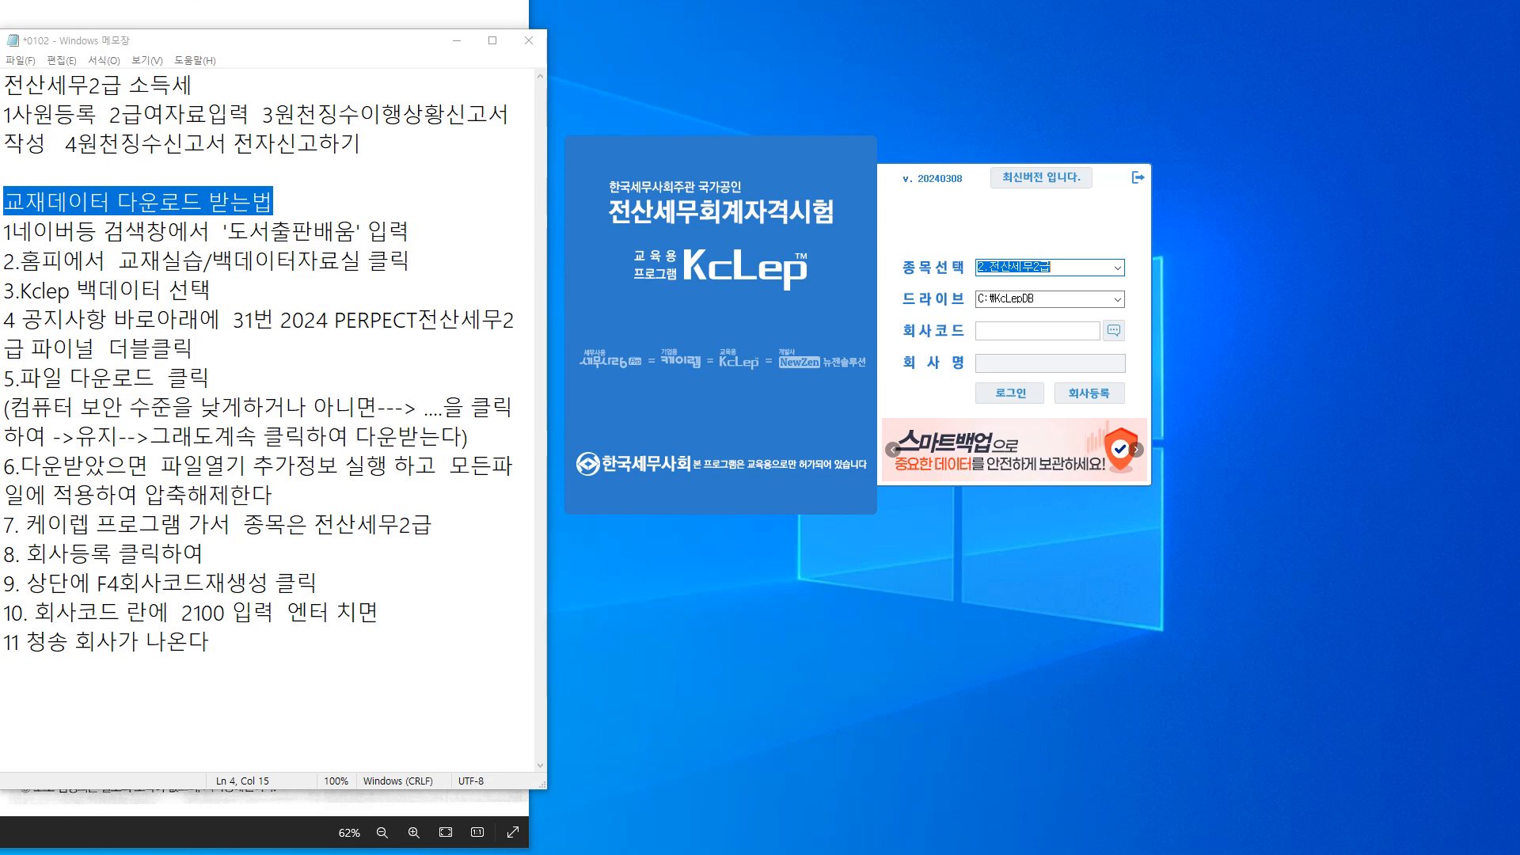
click(1089, 394)
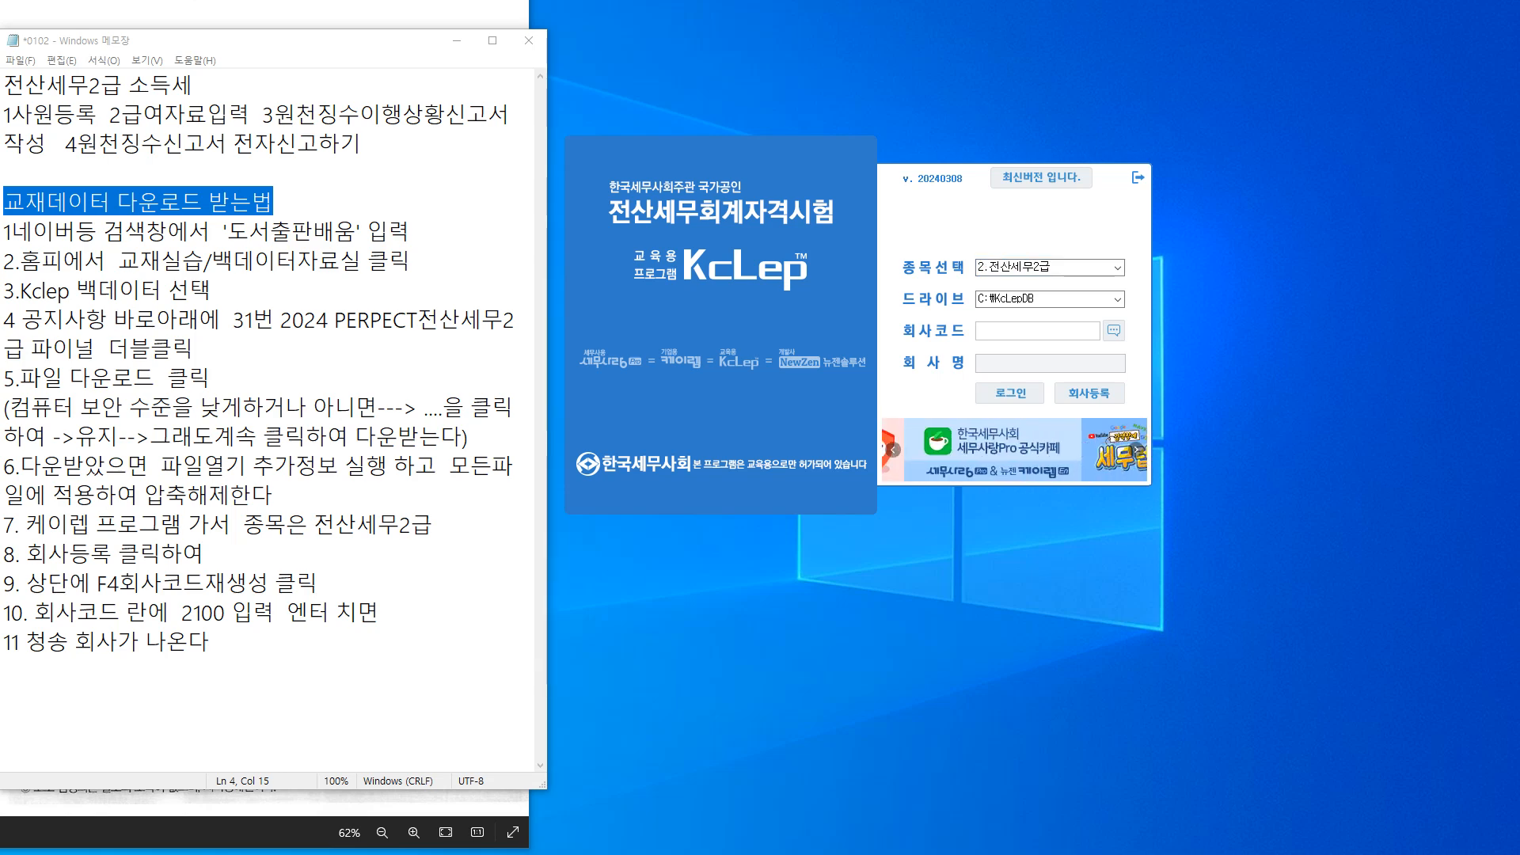
click(1046, 267)
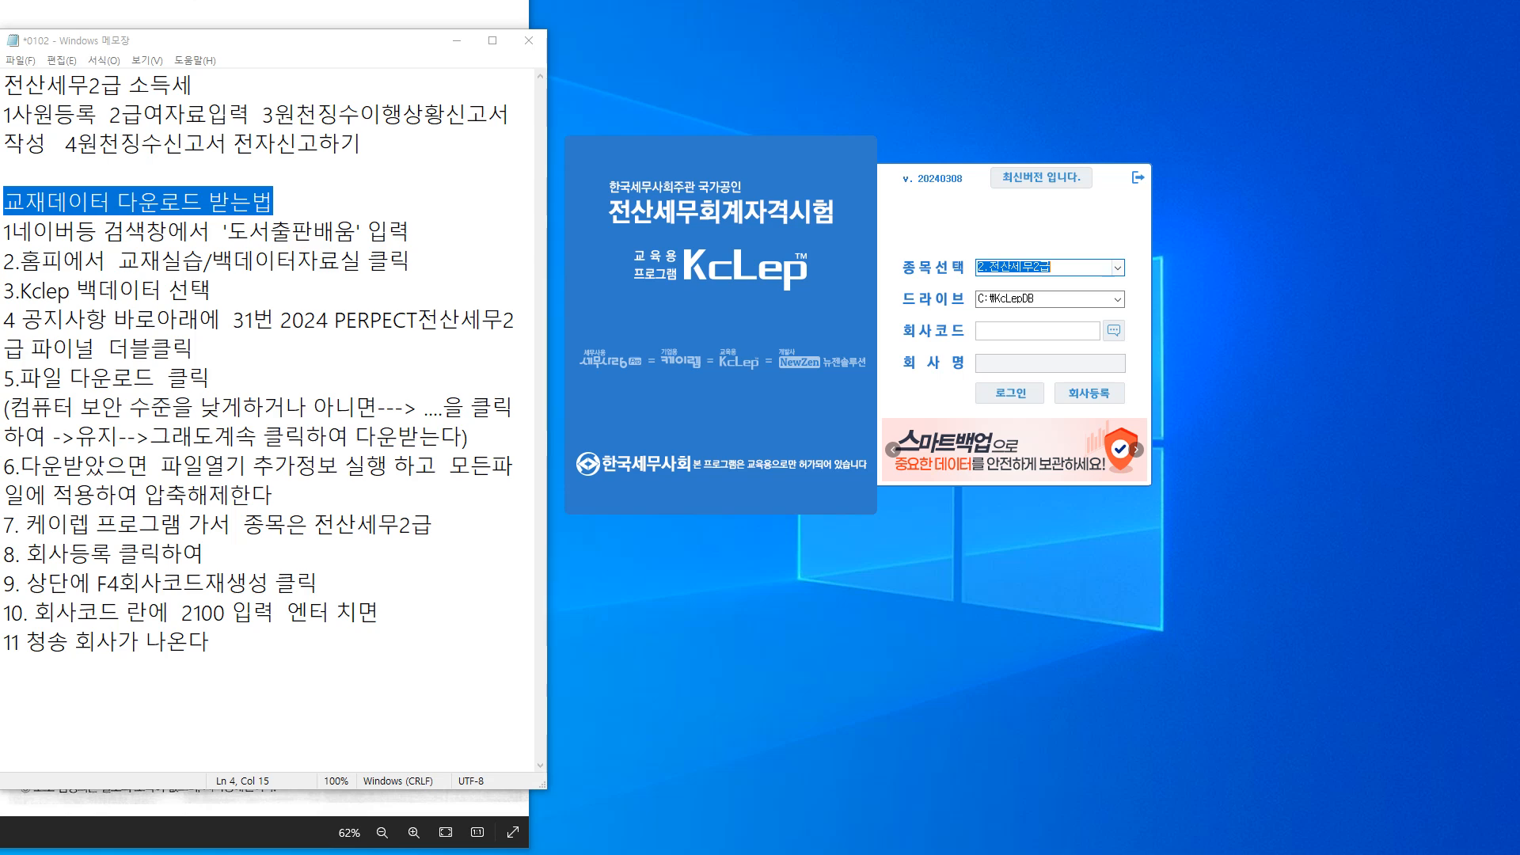
click(1118, 268)
click(1045, 297)
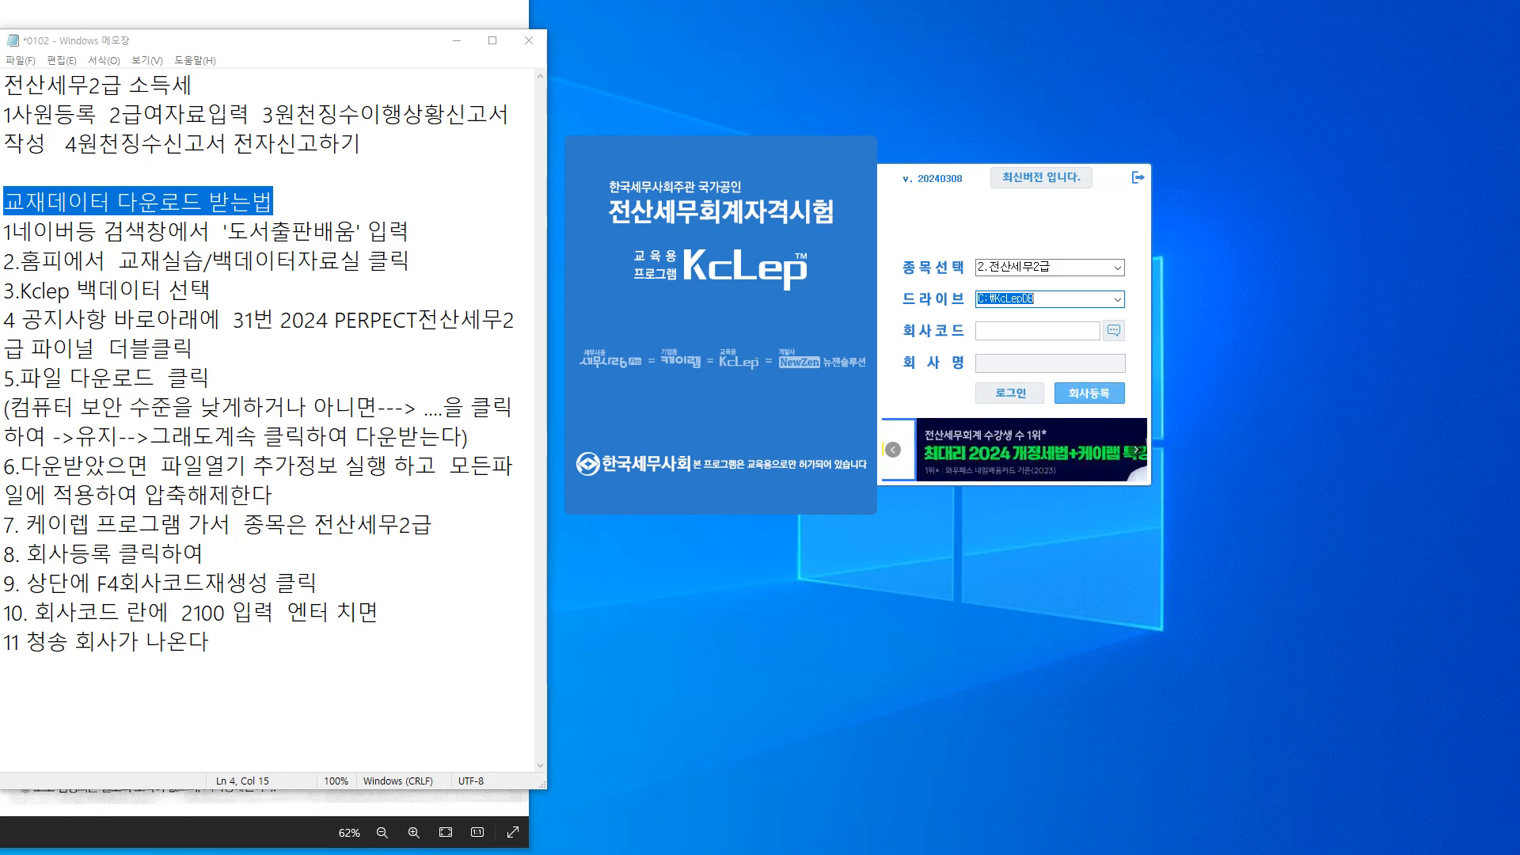
click(1089, 394)
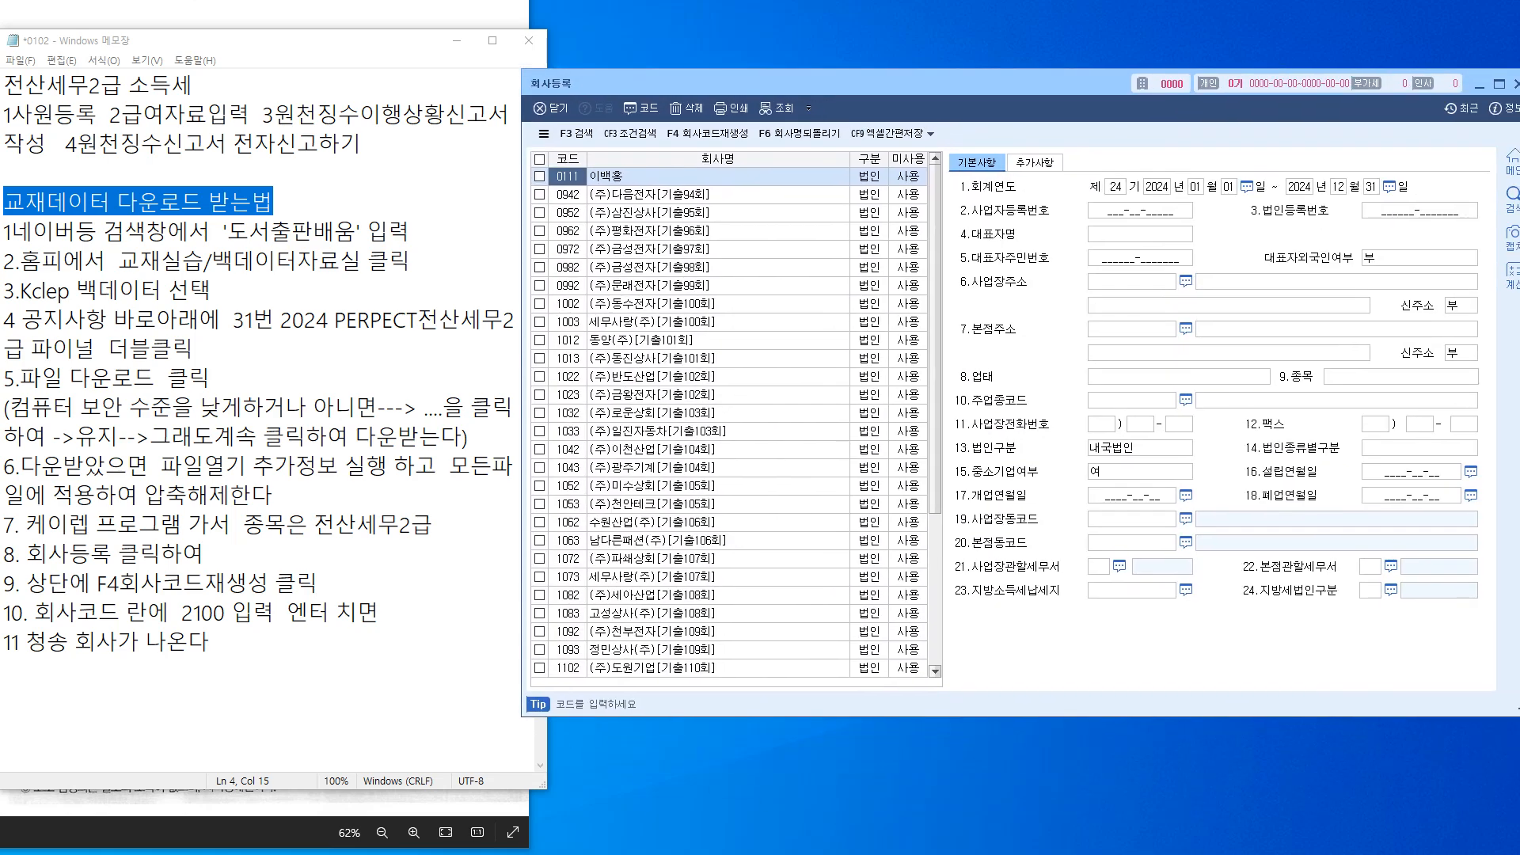
Run F4 회사코드재생성 in 회사등록, confirm and acknowledge it, then close the window
drag(839, 83, 801, 206)
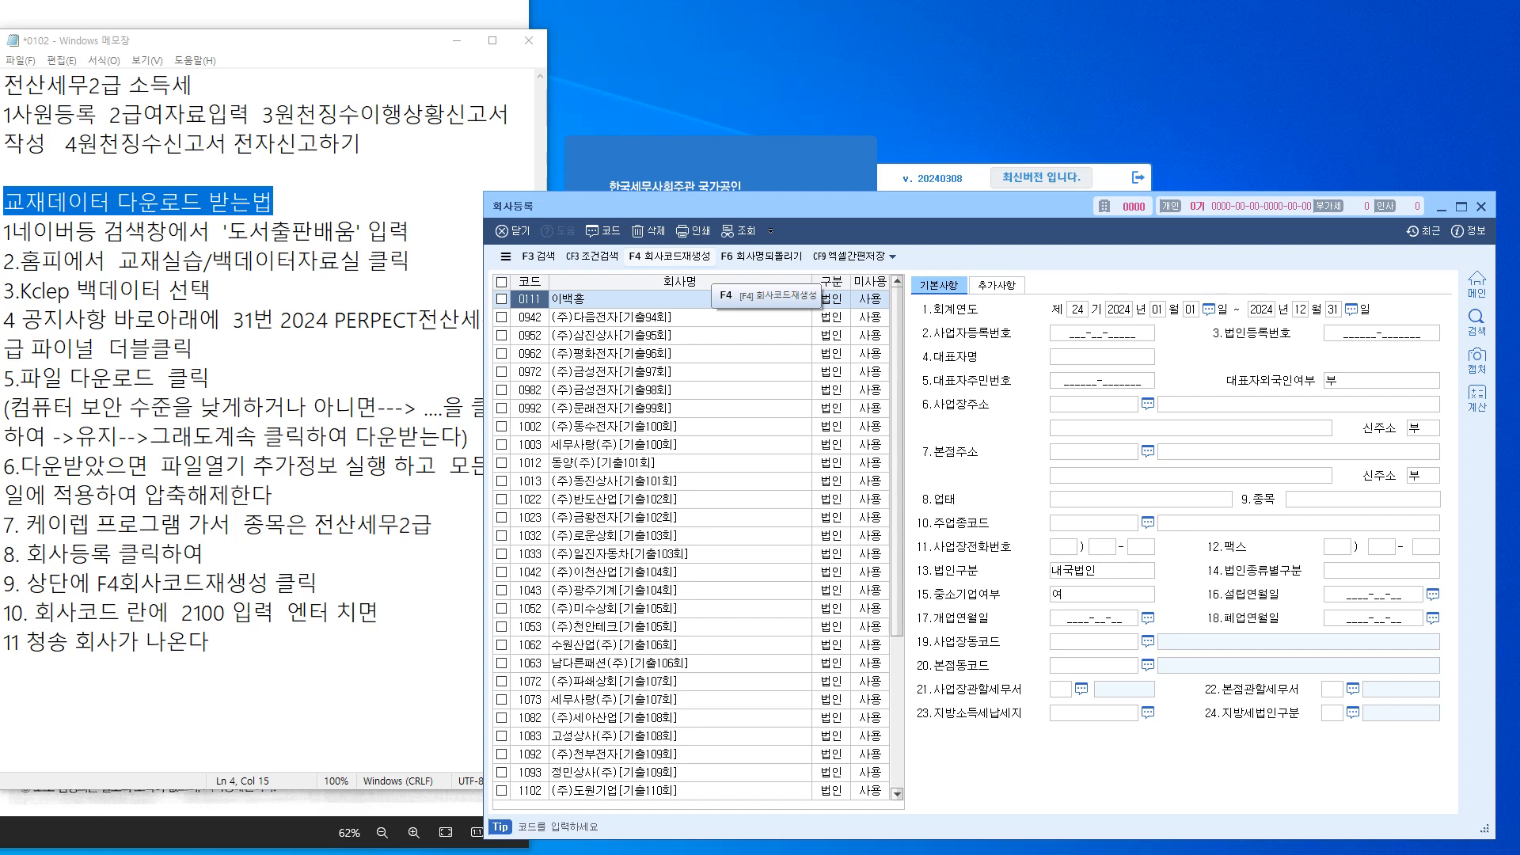
click(669, 255)
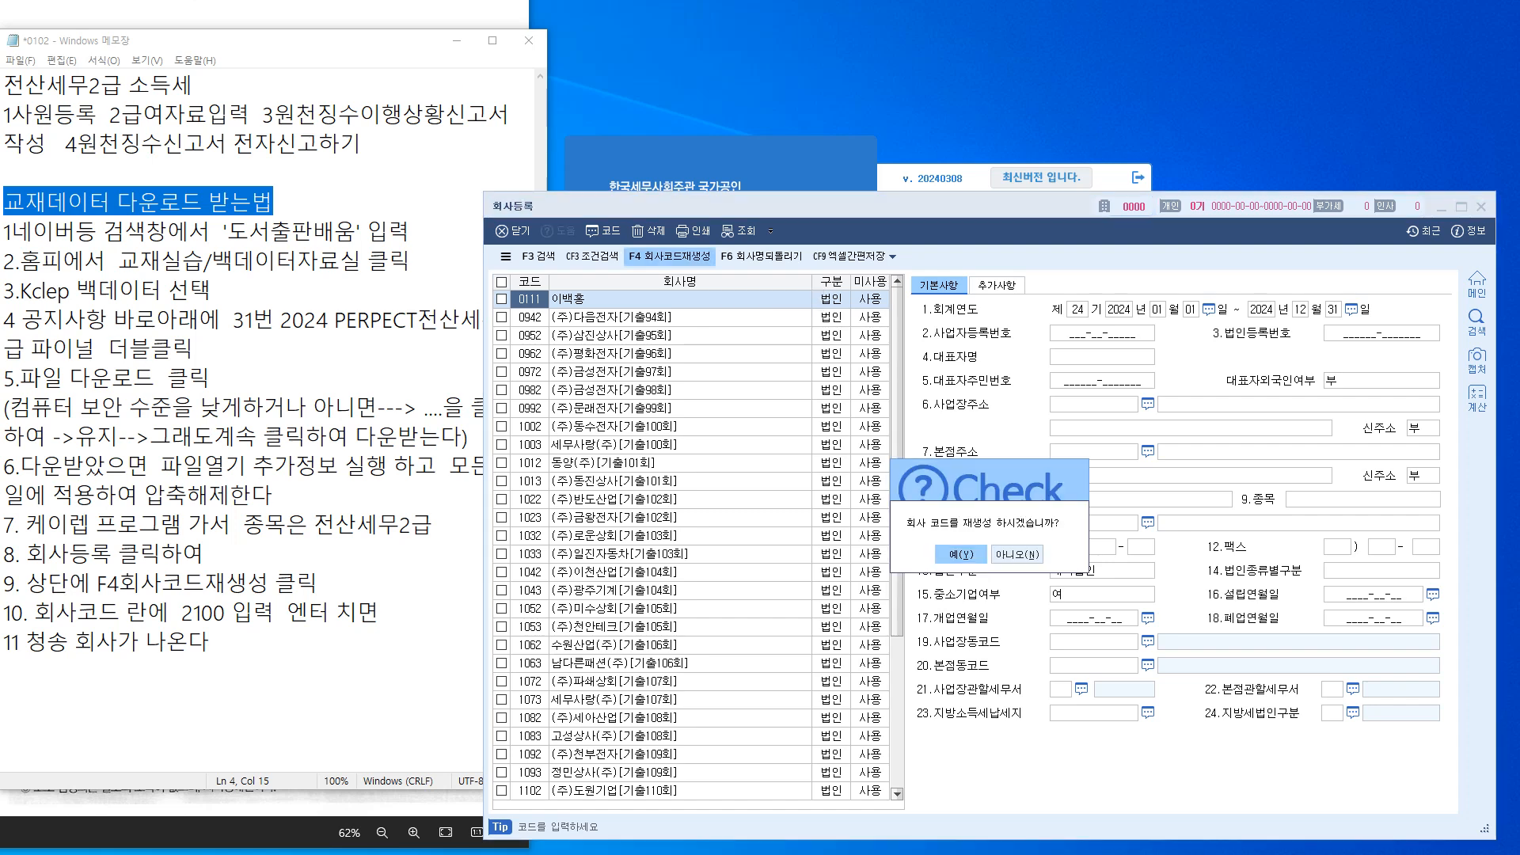
click(961, 555)
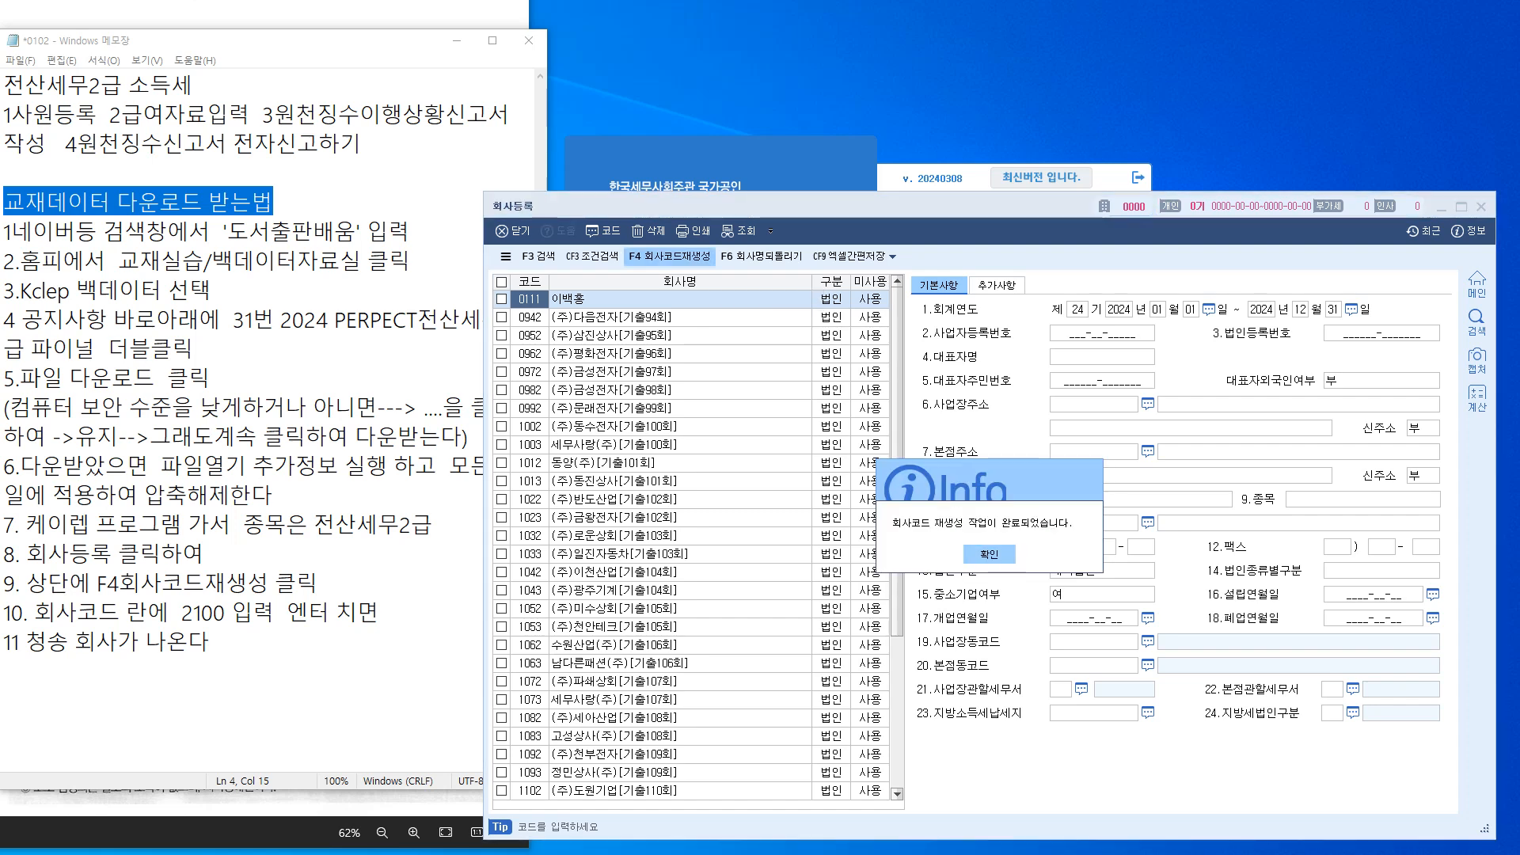
key(Return)
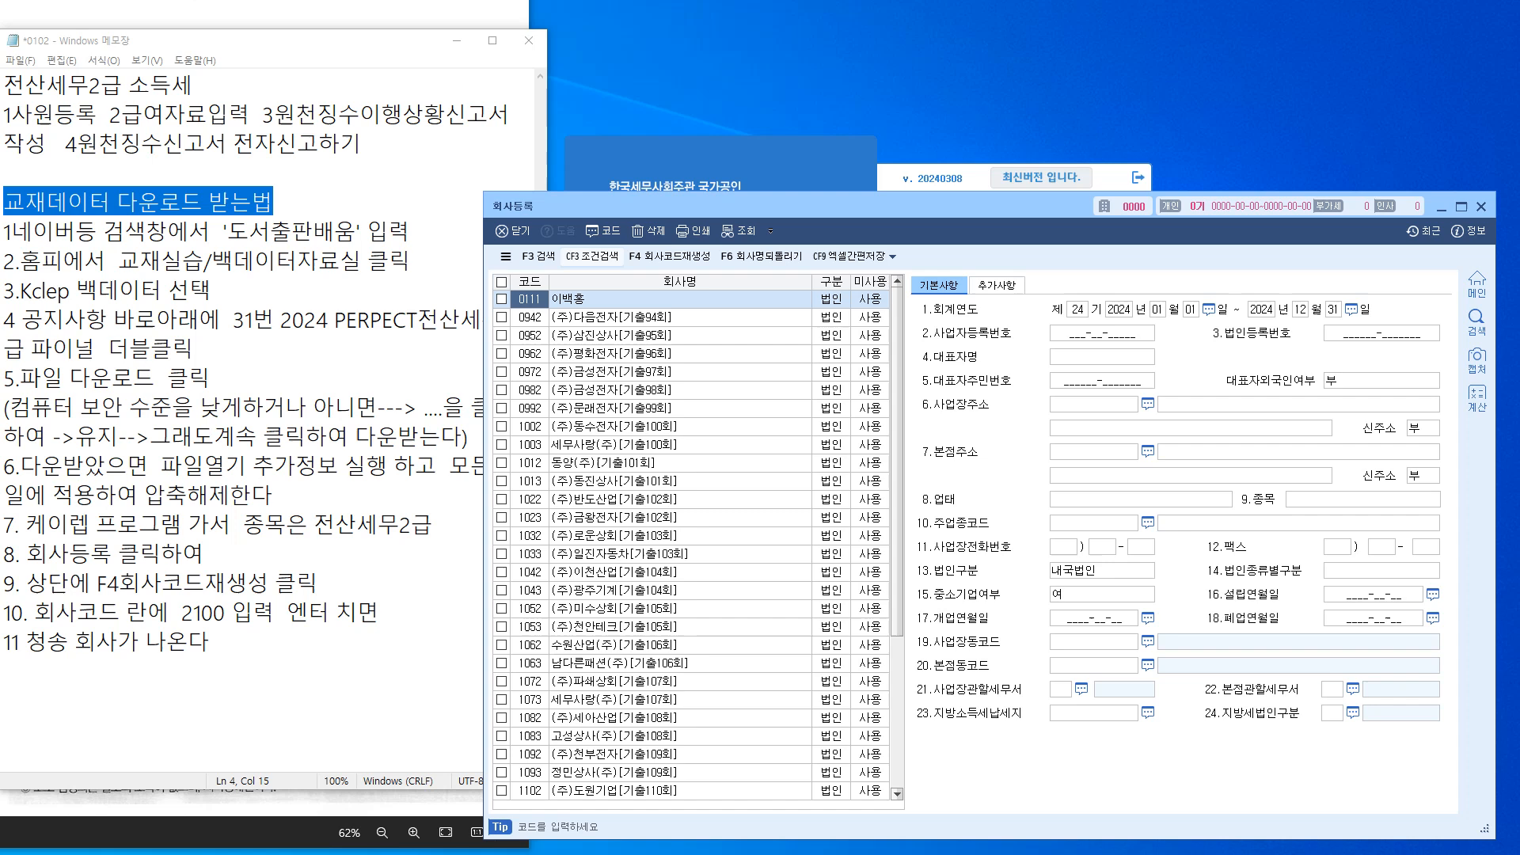
click(514, 231)
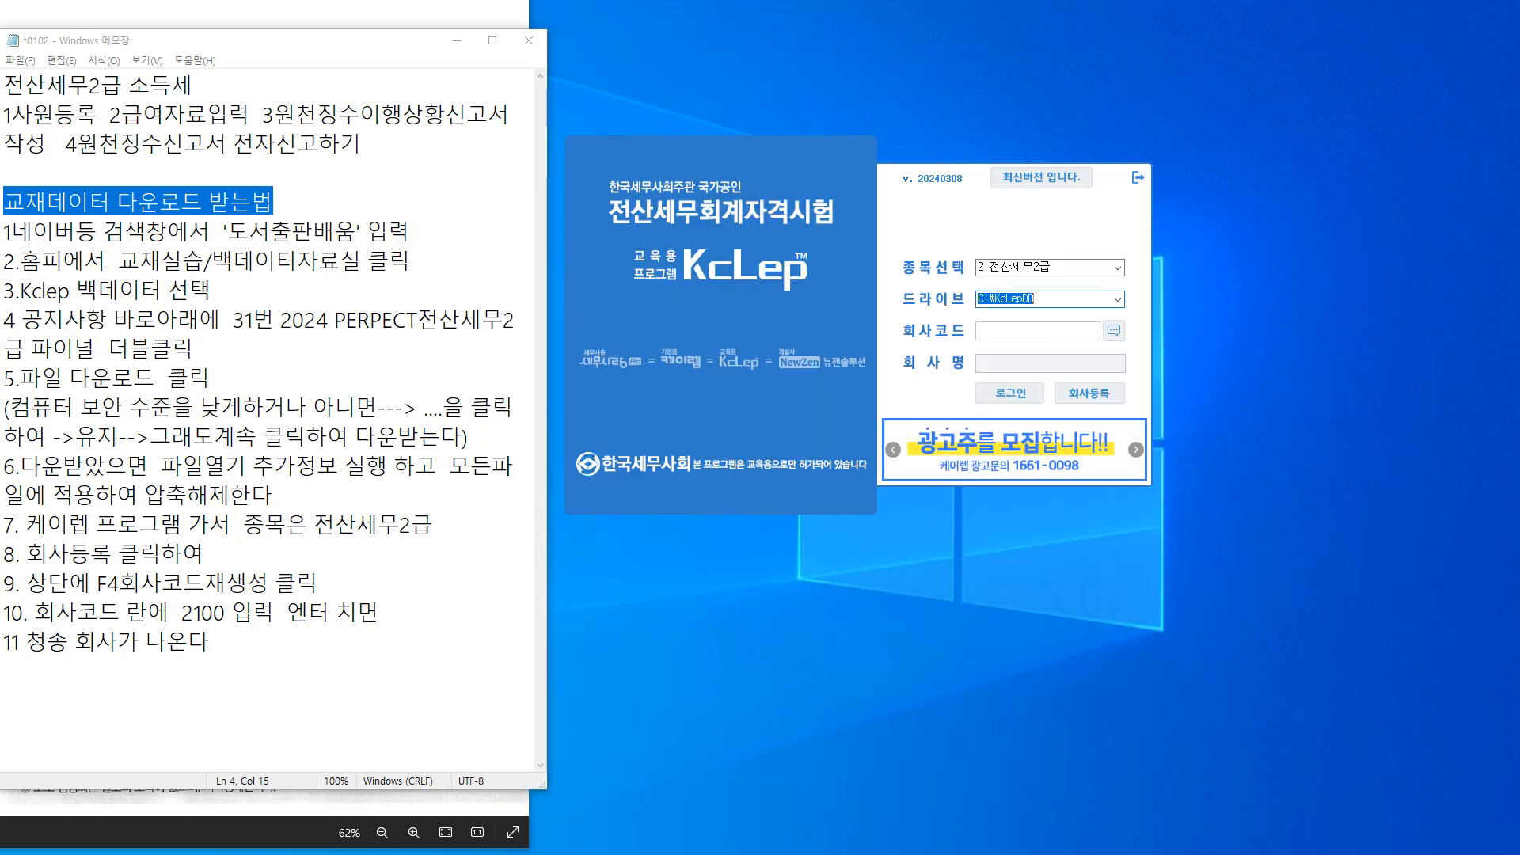
Log in with company code 2100, (주)청송
click(1038, 331)
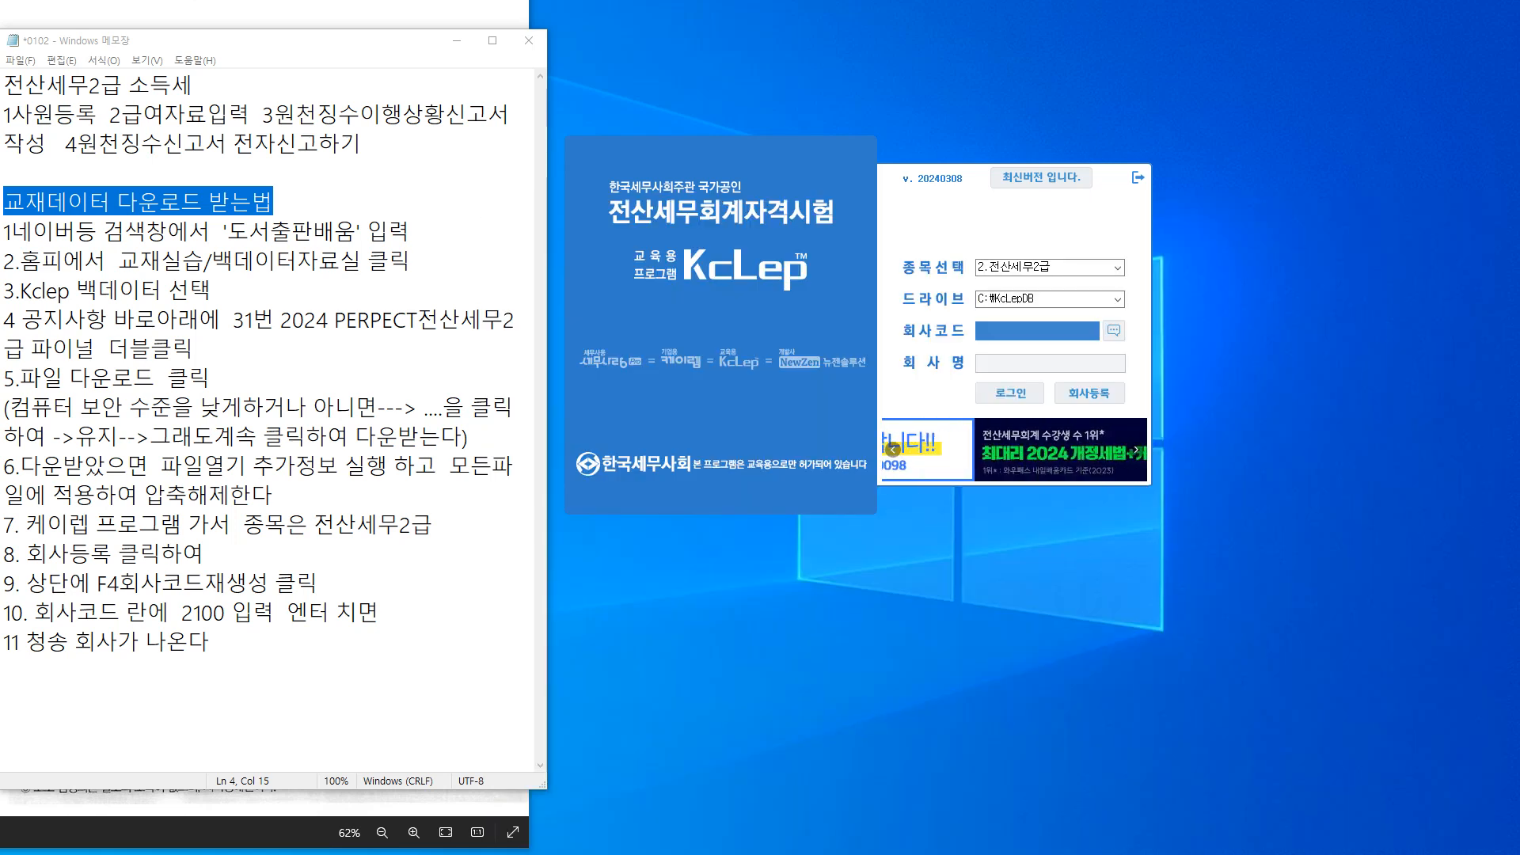
text(2100)
key(Return)
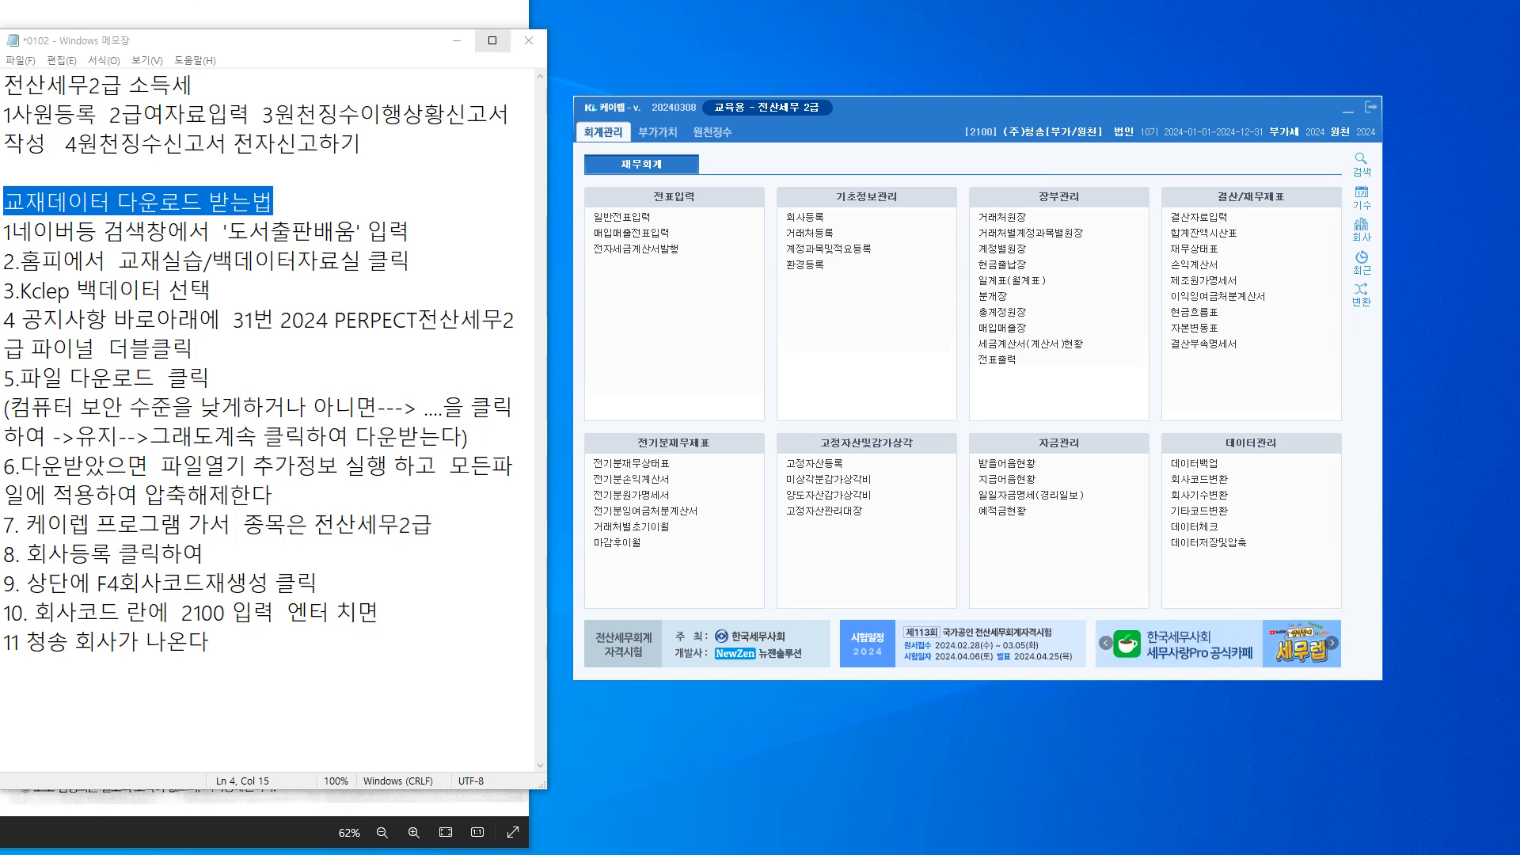
Hide the notes, reposition KcLep beside the exercise, and switch to the 원천징수 menus
click(457, 40)
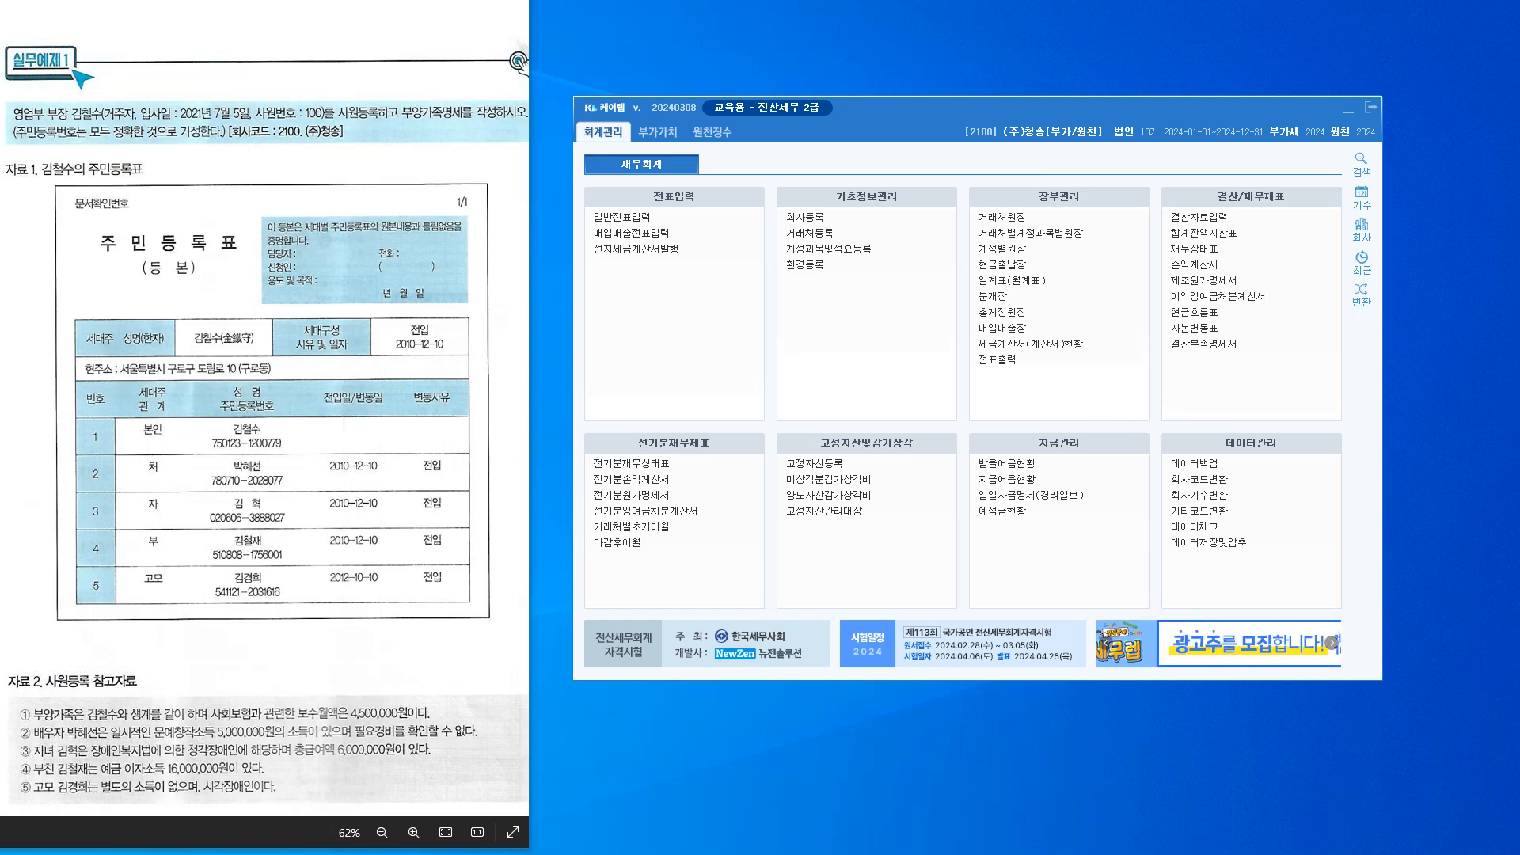
drag(935, 109, 914, 49)
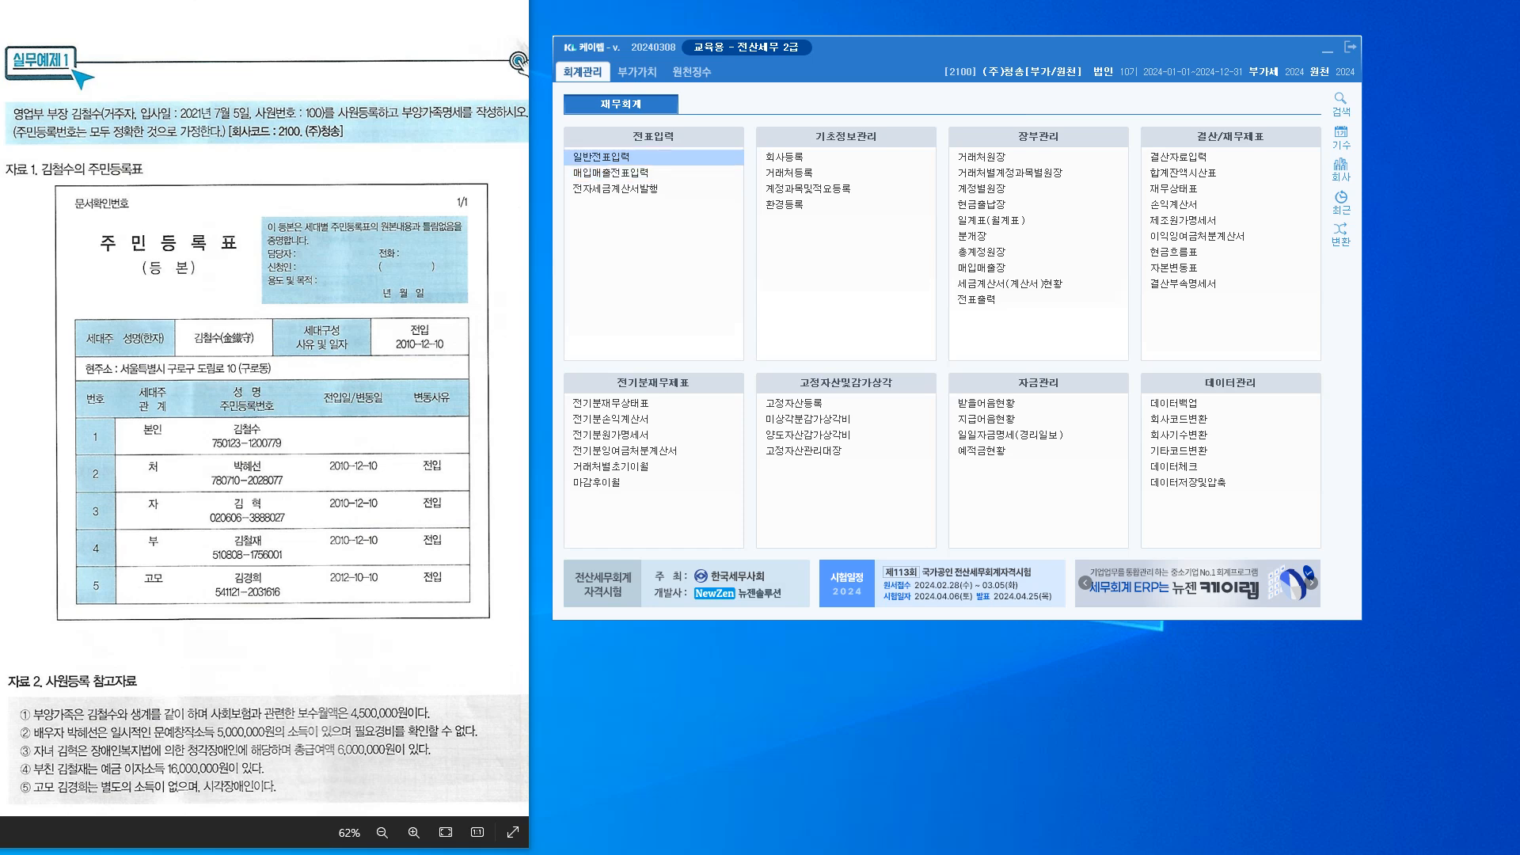
click(691, 71)
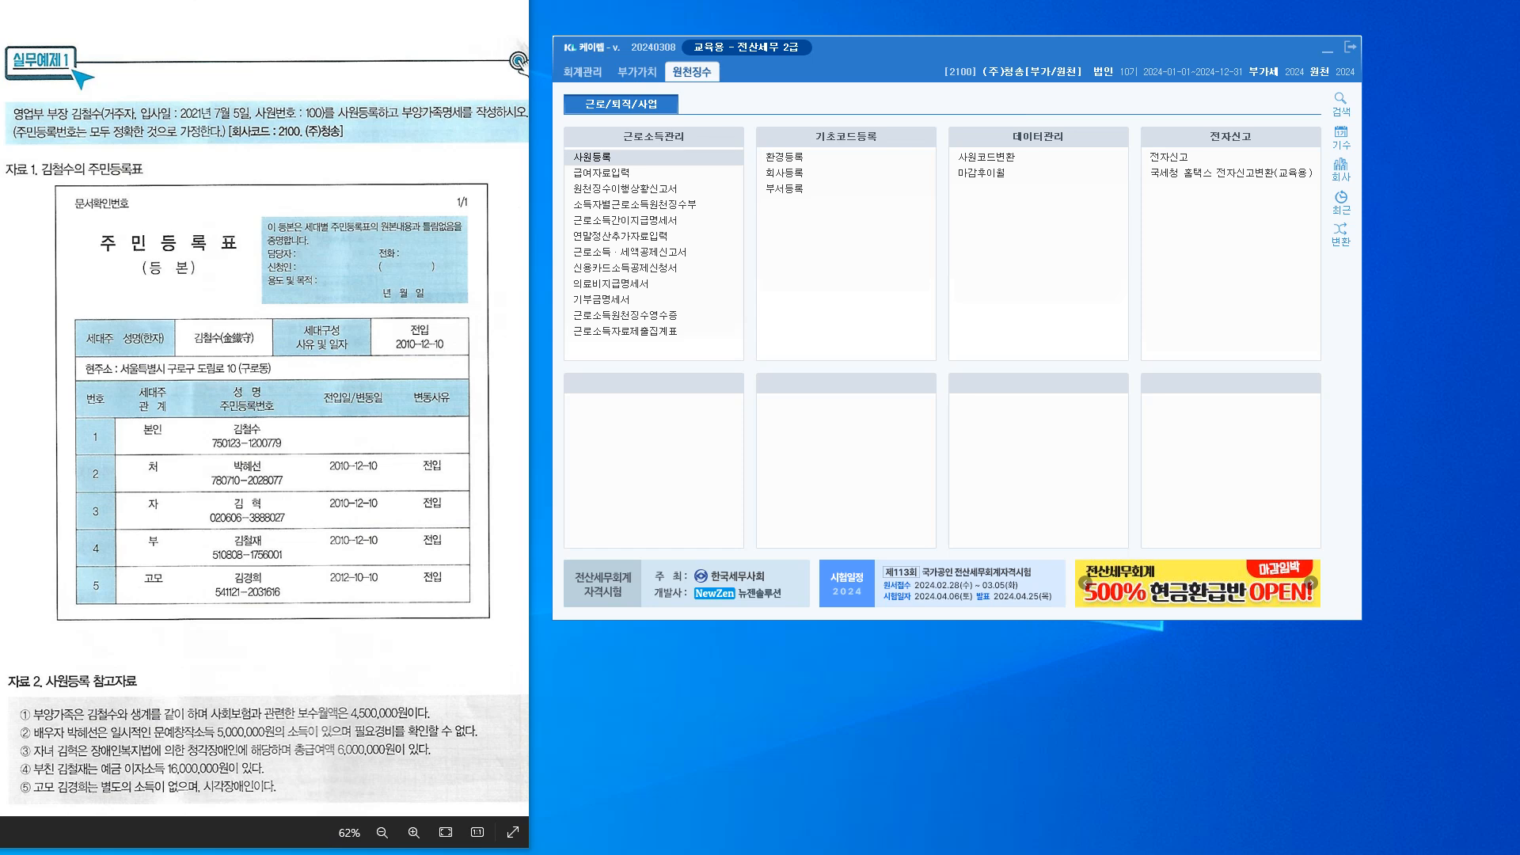
Enter employee number 100 with the employee's name and resident registration number
drag(1519, 224, 753, 119)
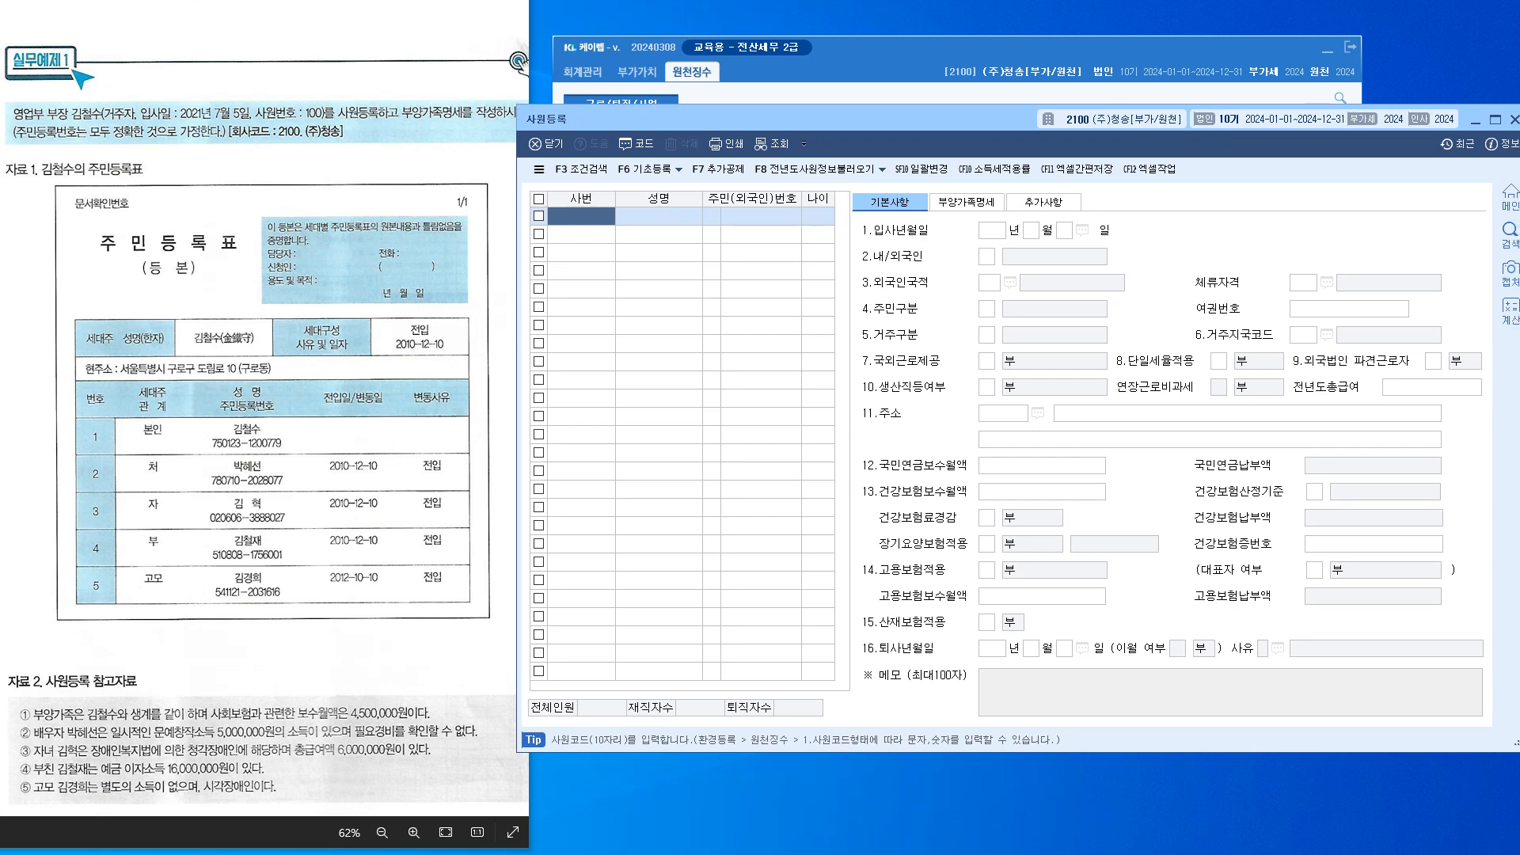
text(100)
key(Return)
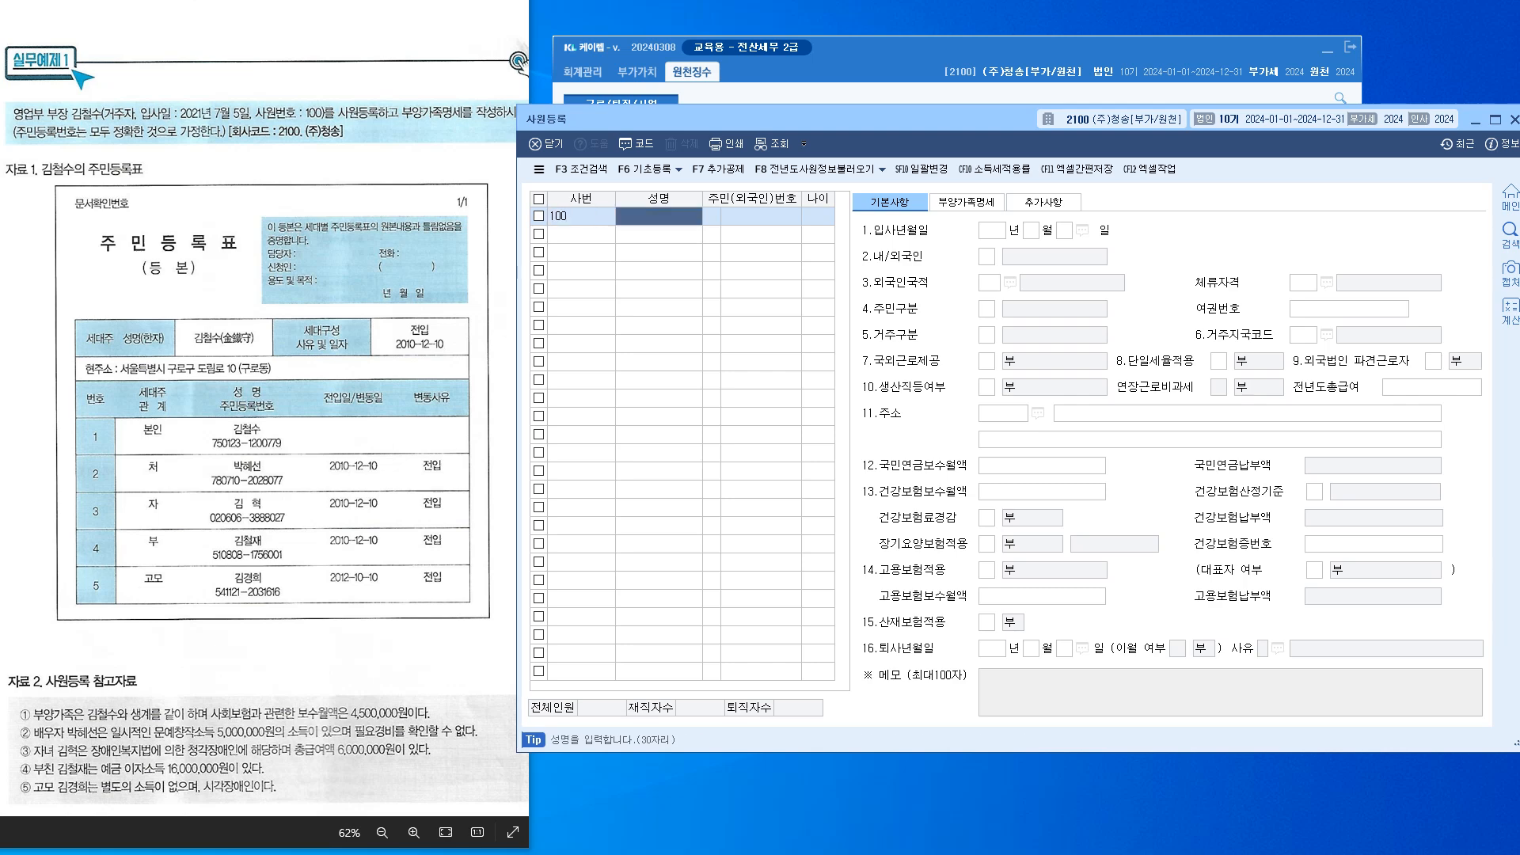
text(김철수)
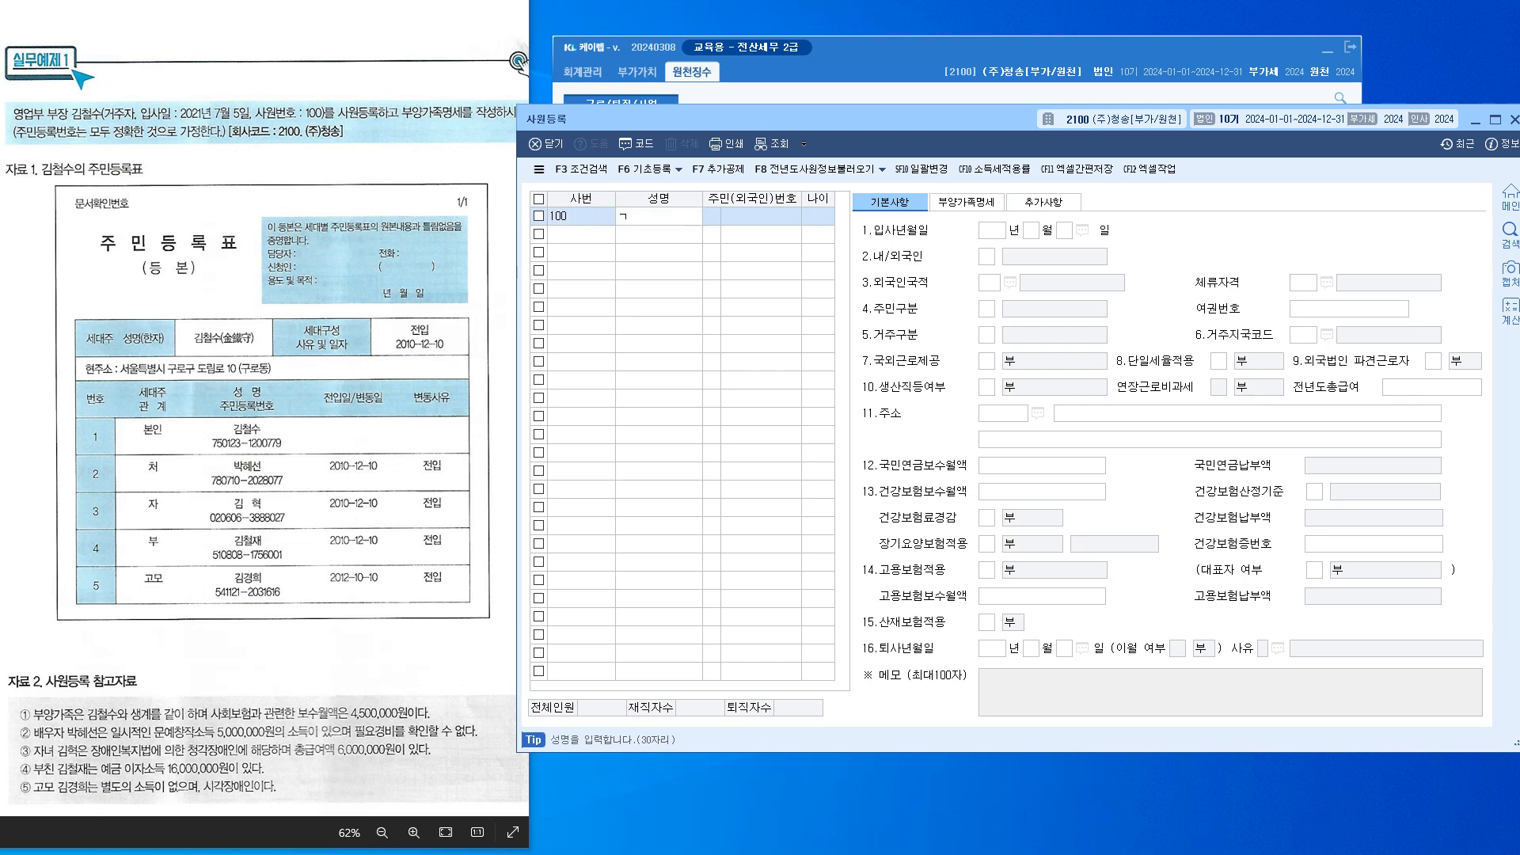
key(Return)
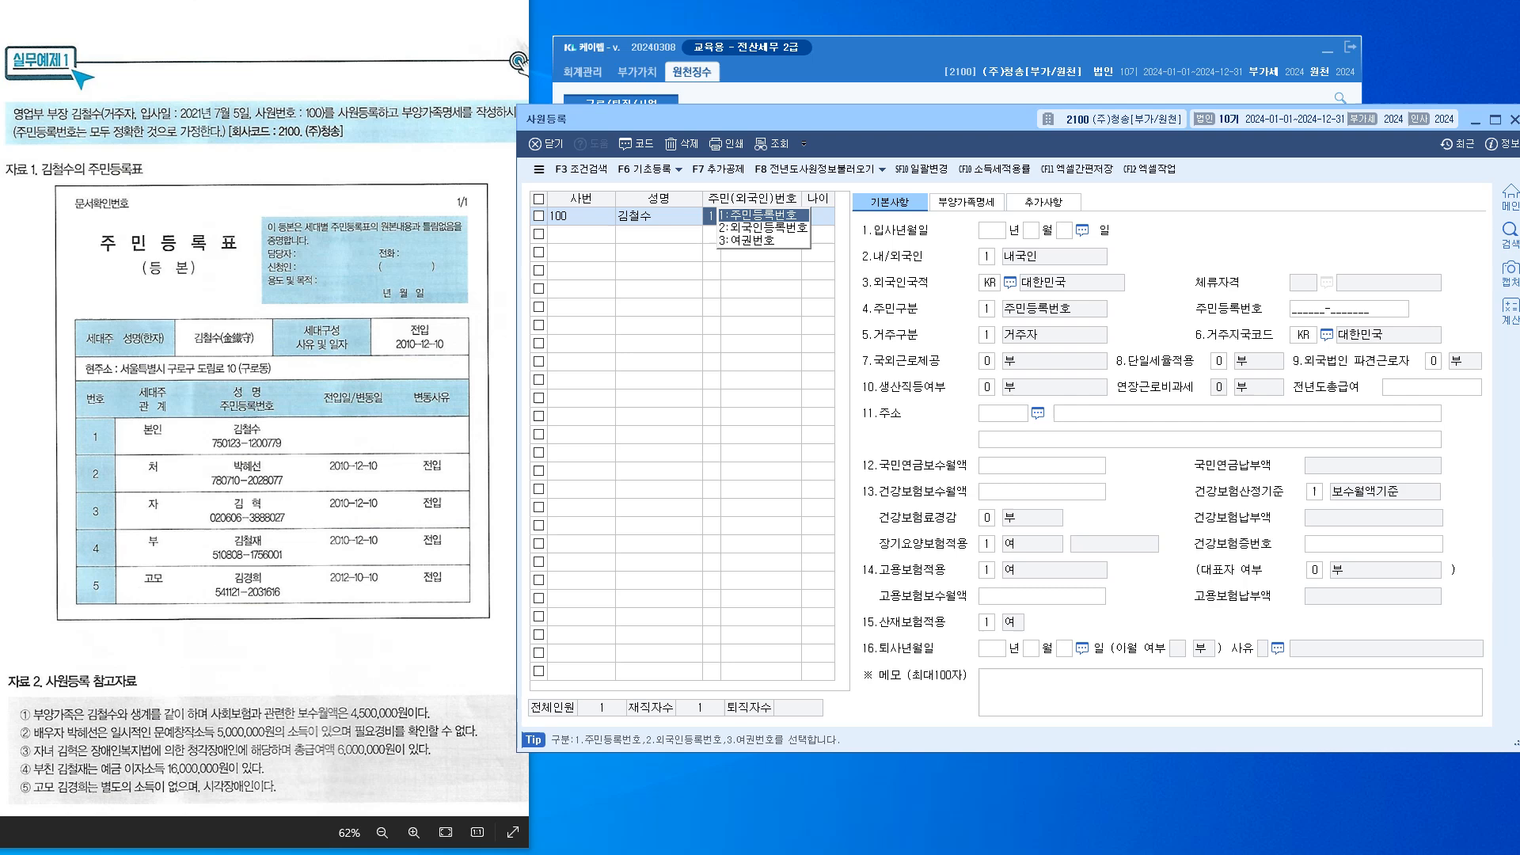
key(Return)
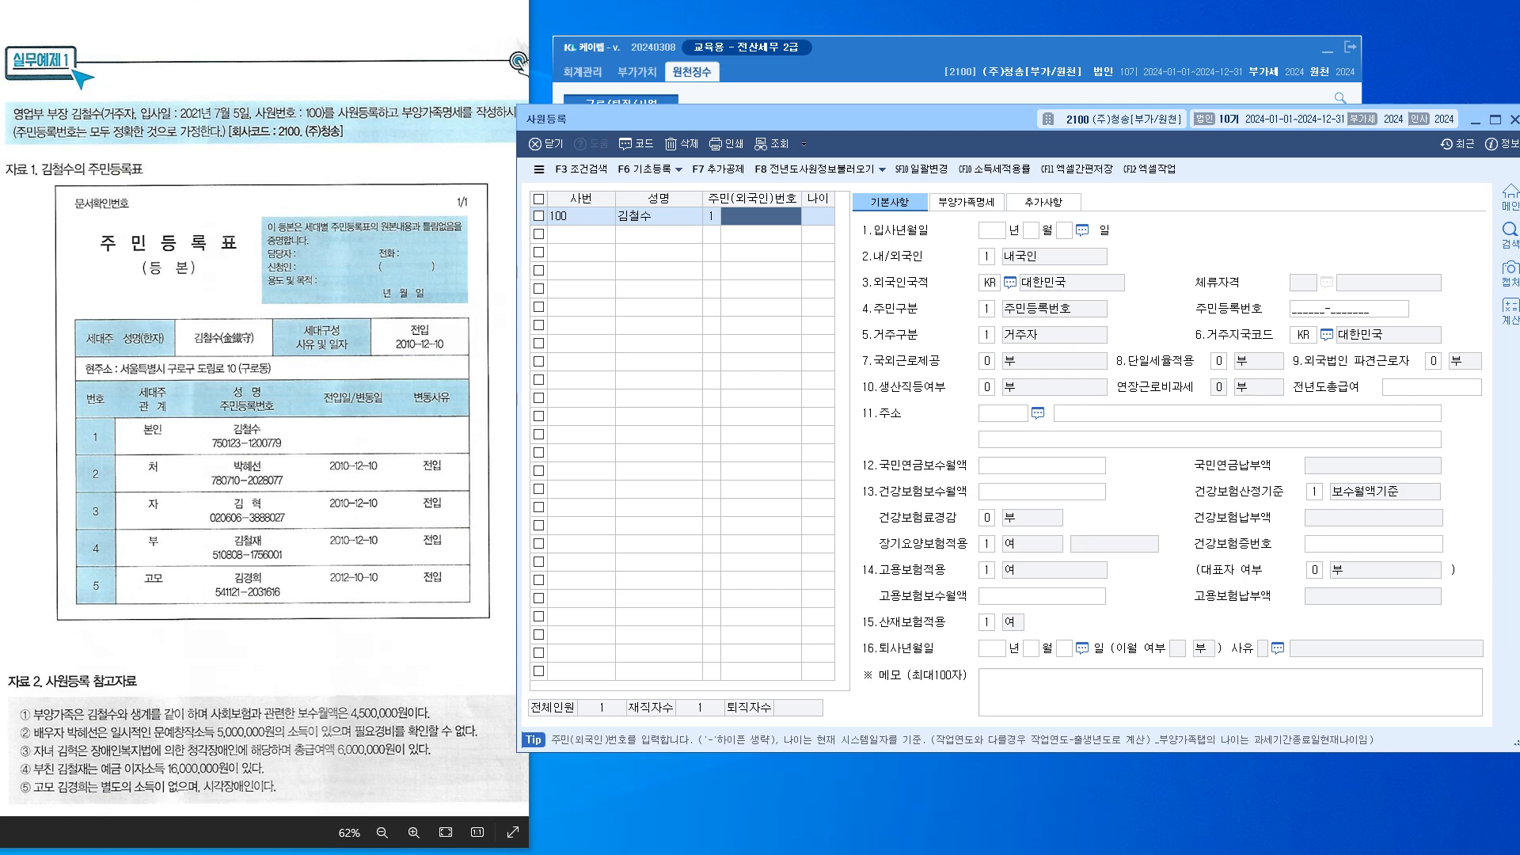
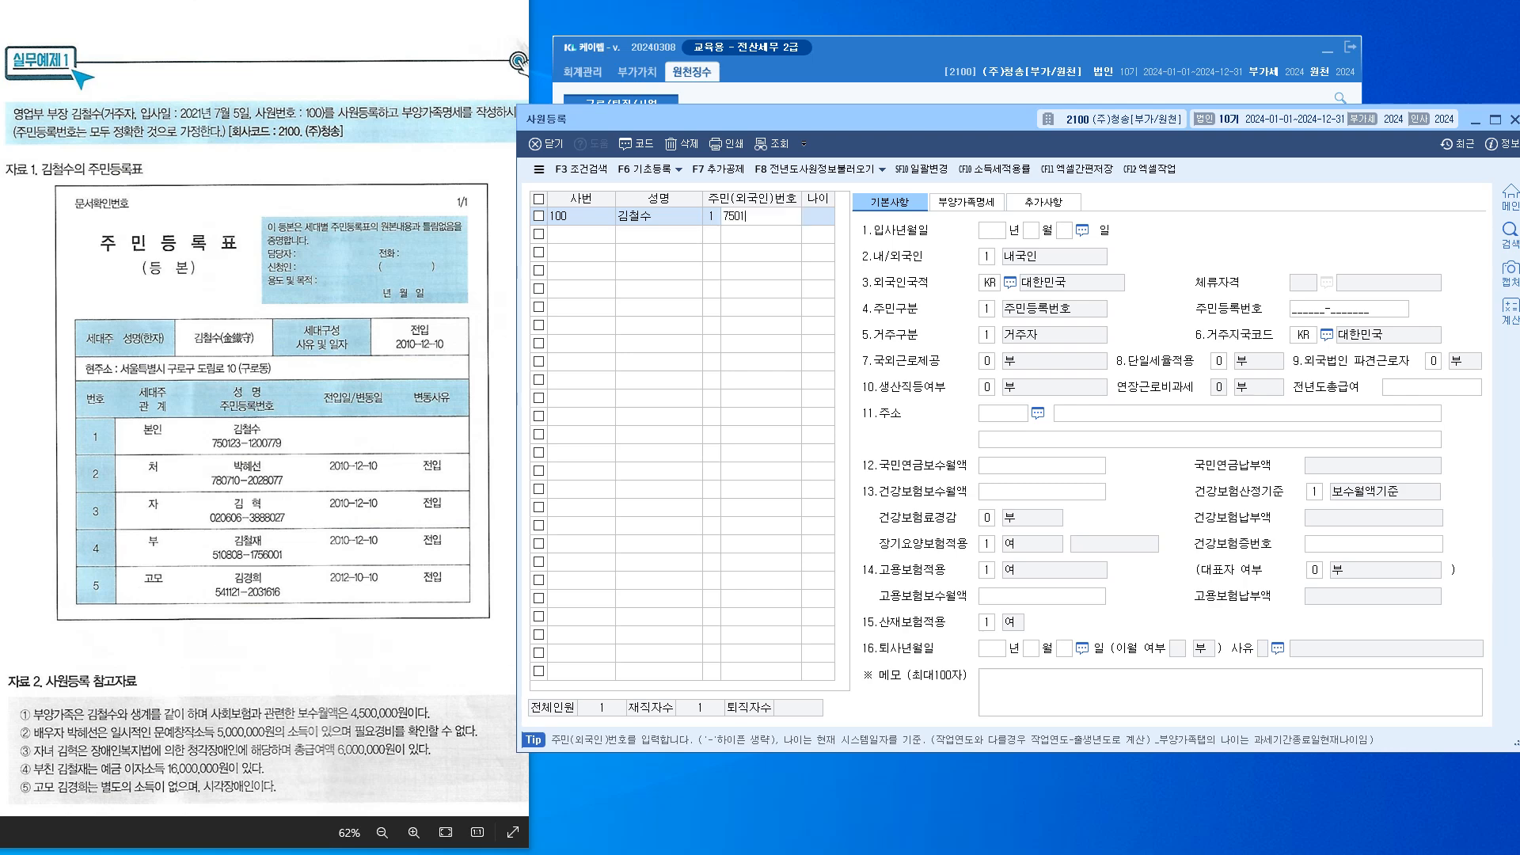
key(Return)
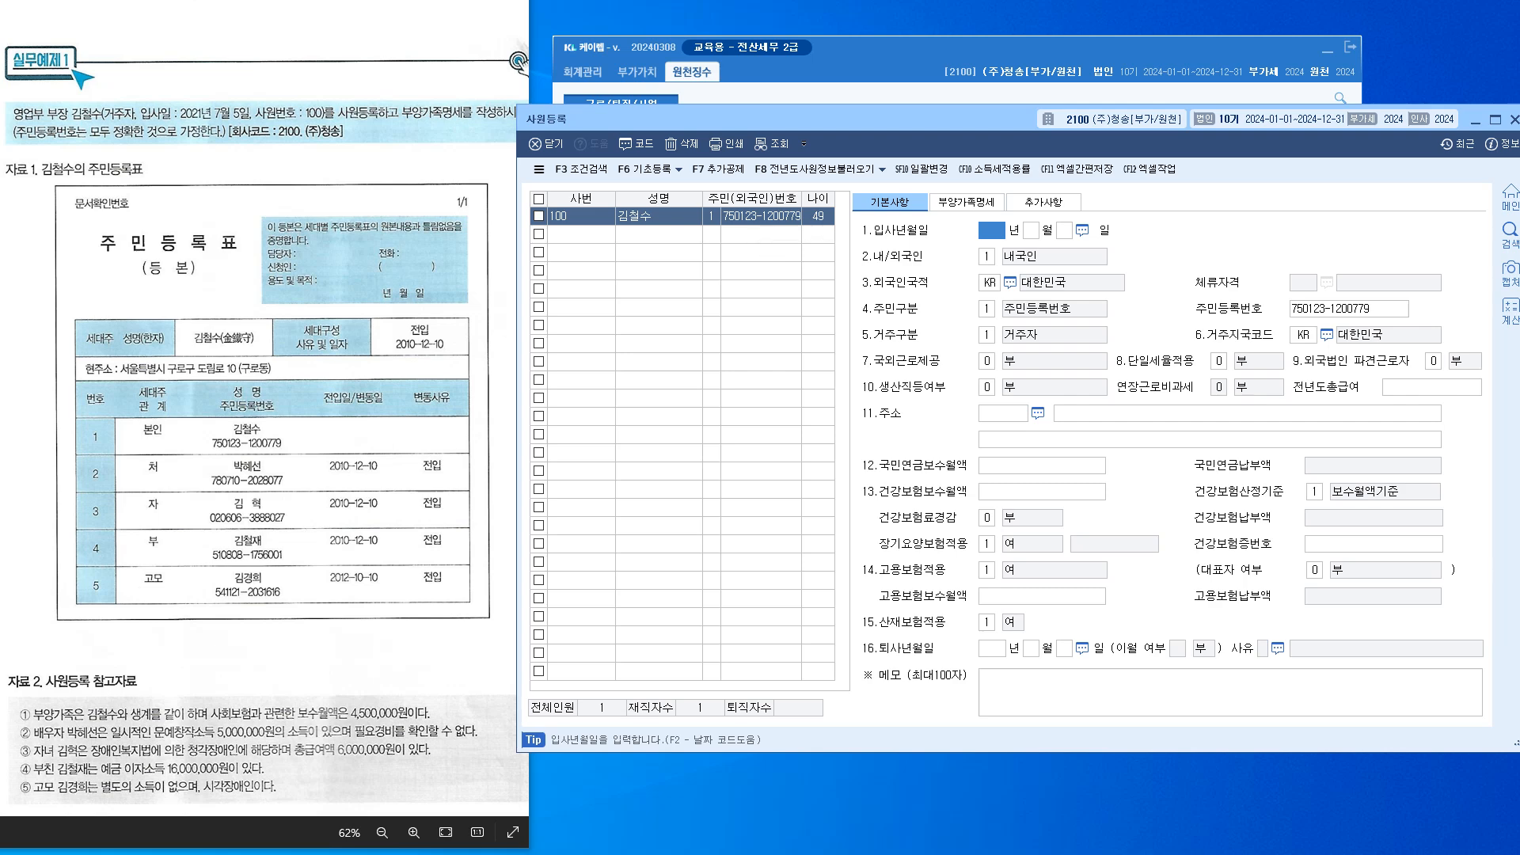
Enter 2021-07-05 as the employee's hire date (입사년월일)
text(2021 년 7)
key(Return)
text(5)
key(Return)
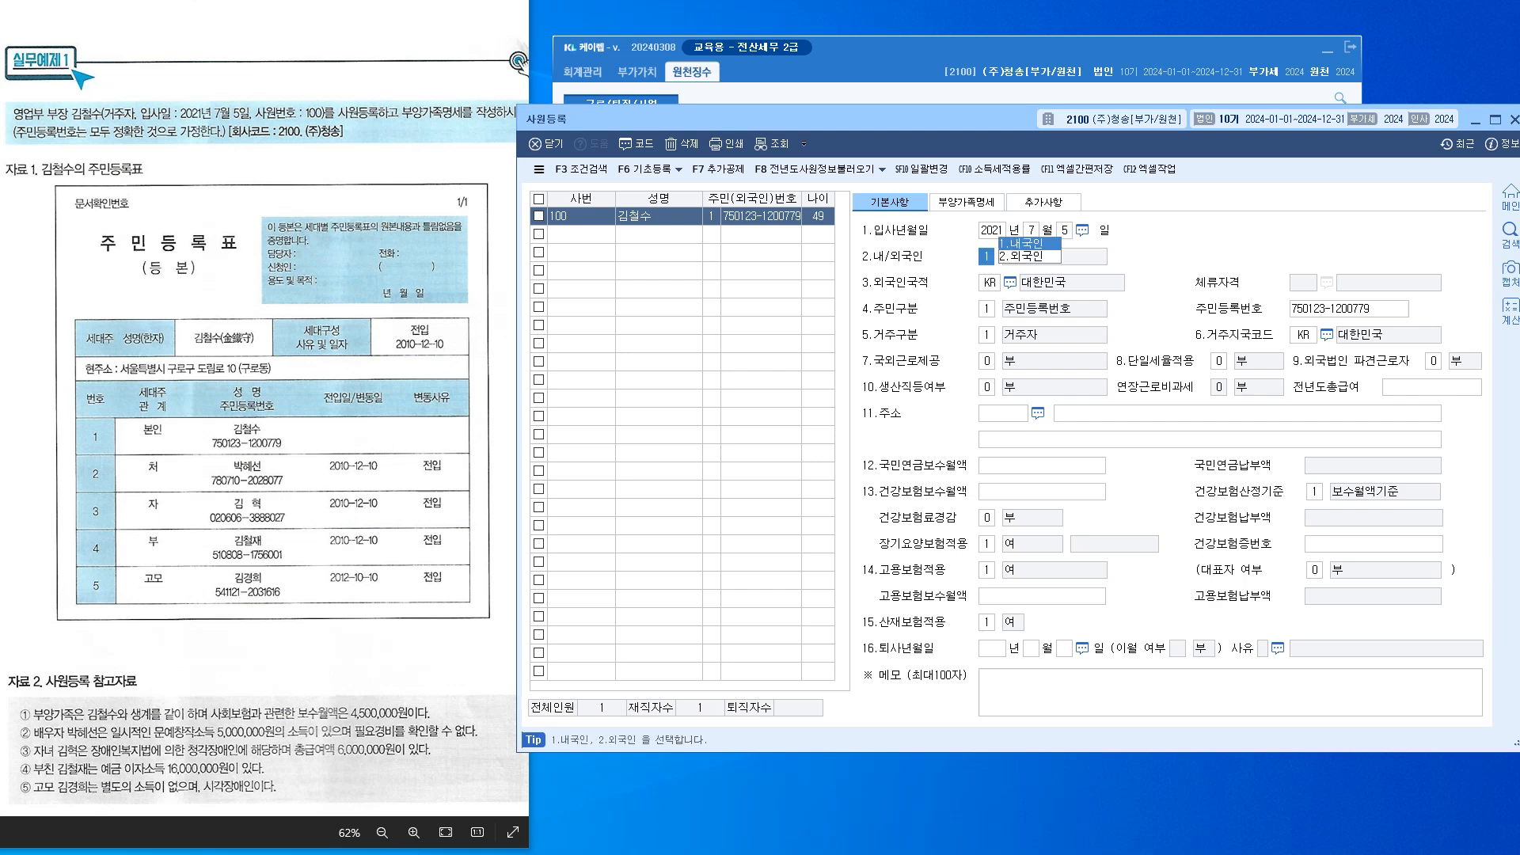
Keep the defaults for residency, ID type, overseas work, flat tax rate and production worker, then open the address postal-code search
key(Return)
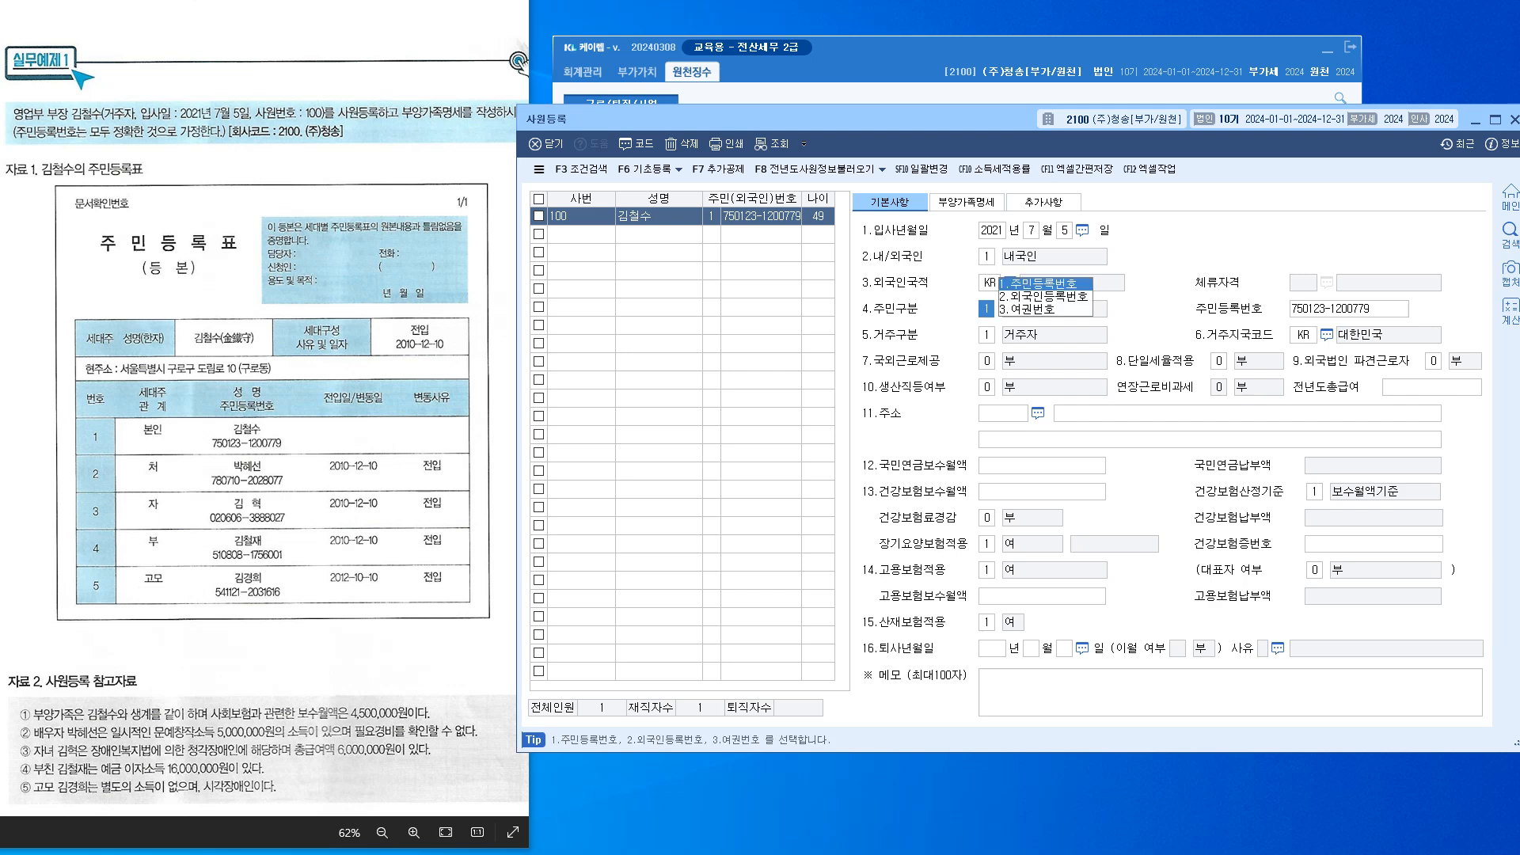
key(Return)
key(Return)
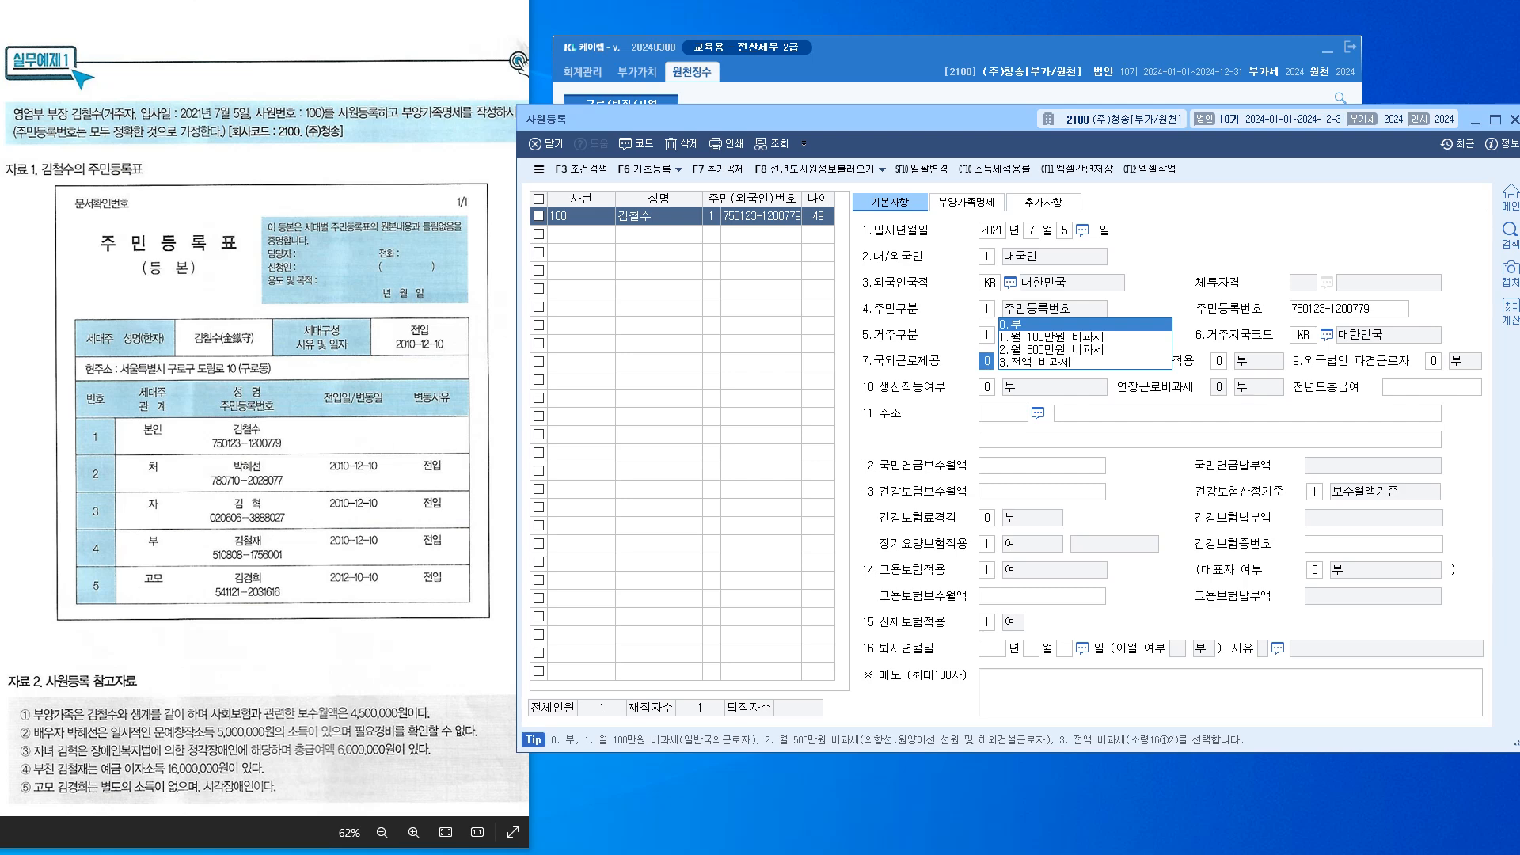
key(Return)
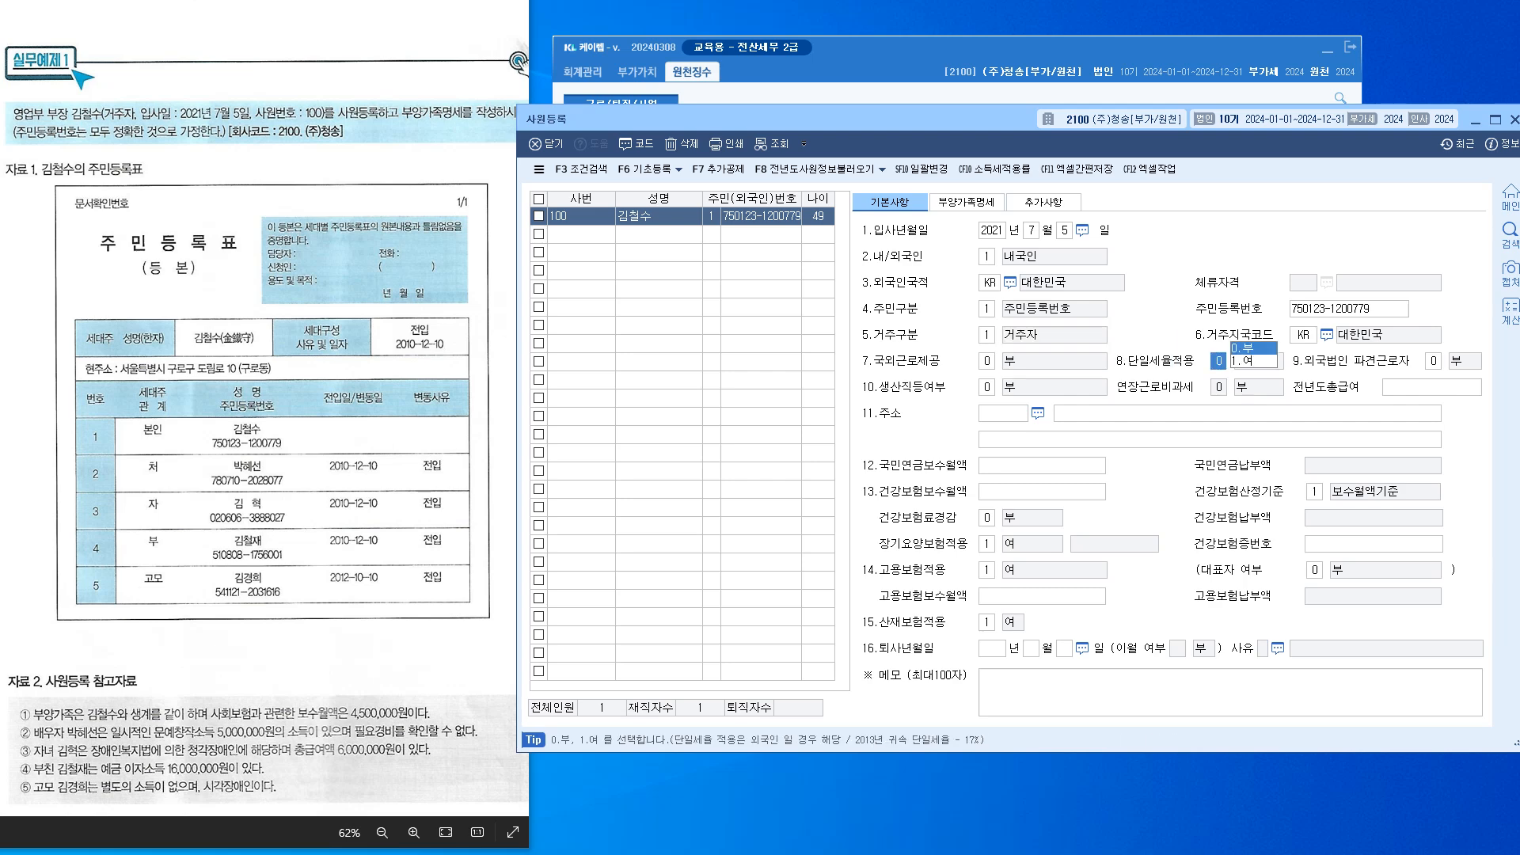
key(Return)
key(Return)
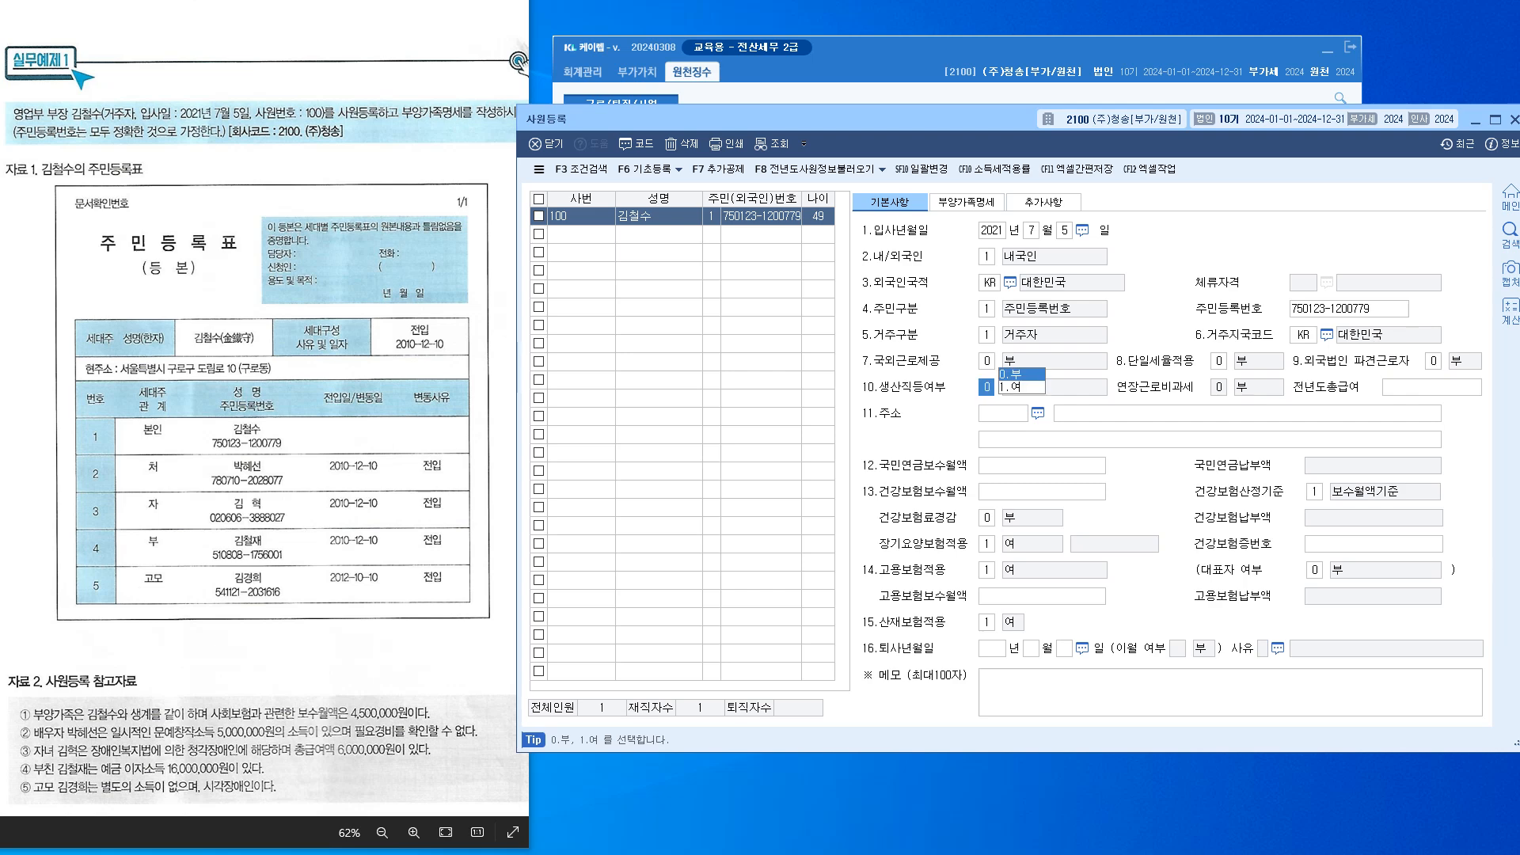
key(Return)
key(Return)
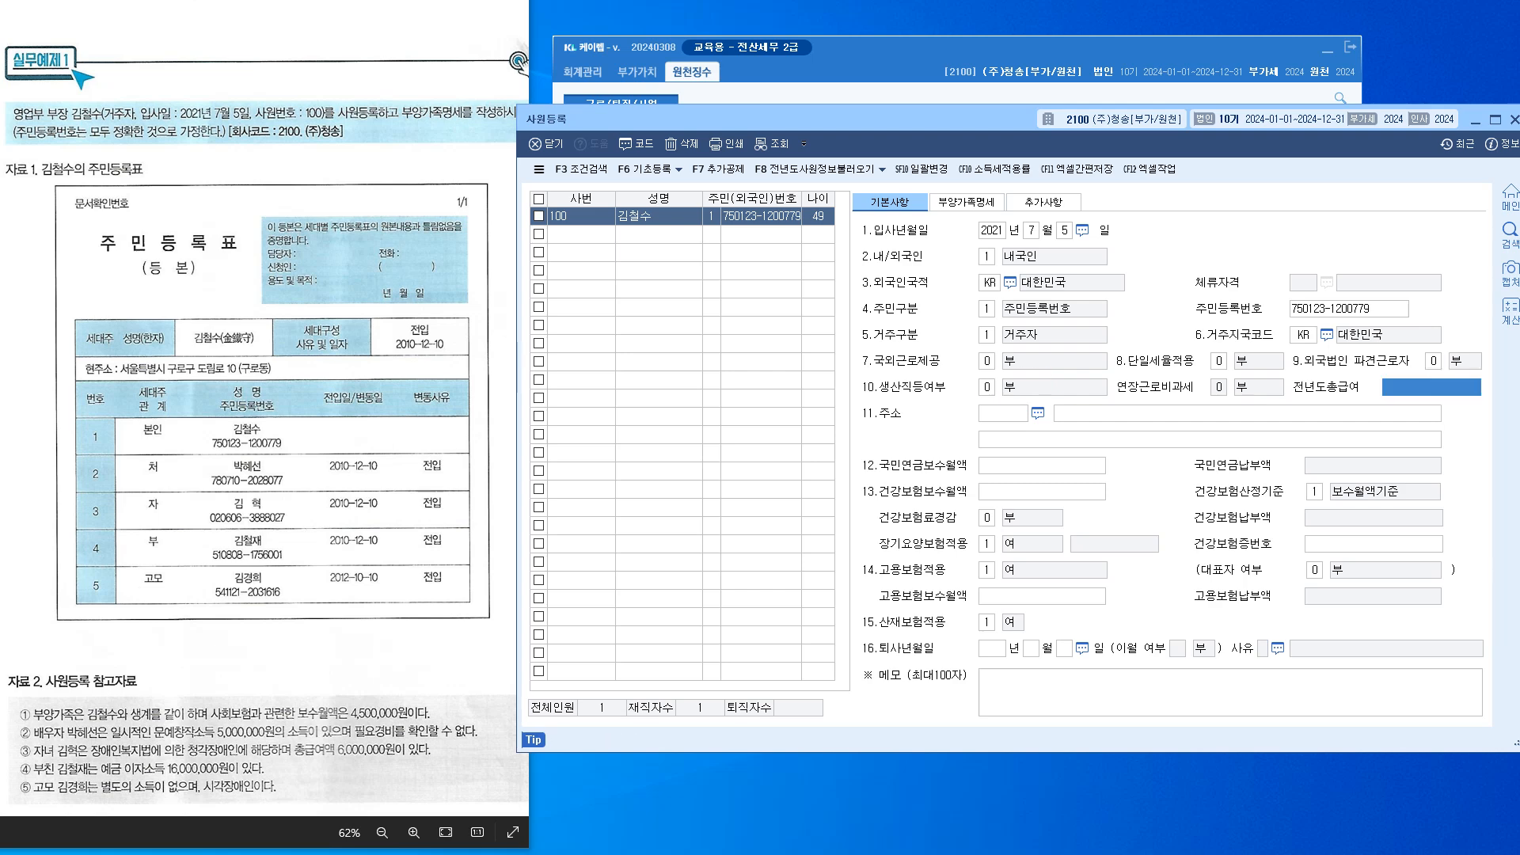
key(Return)
key(Return)
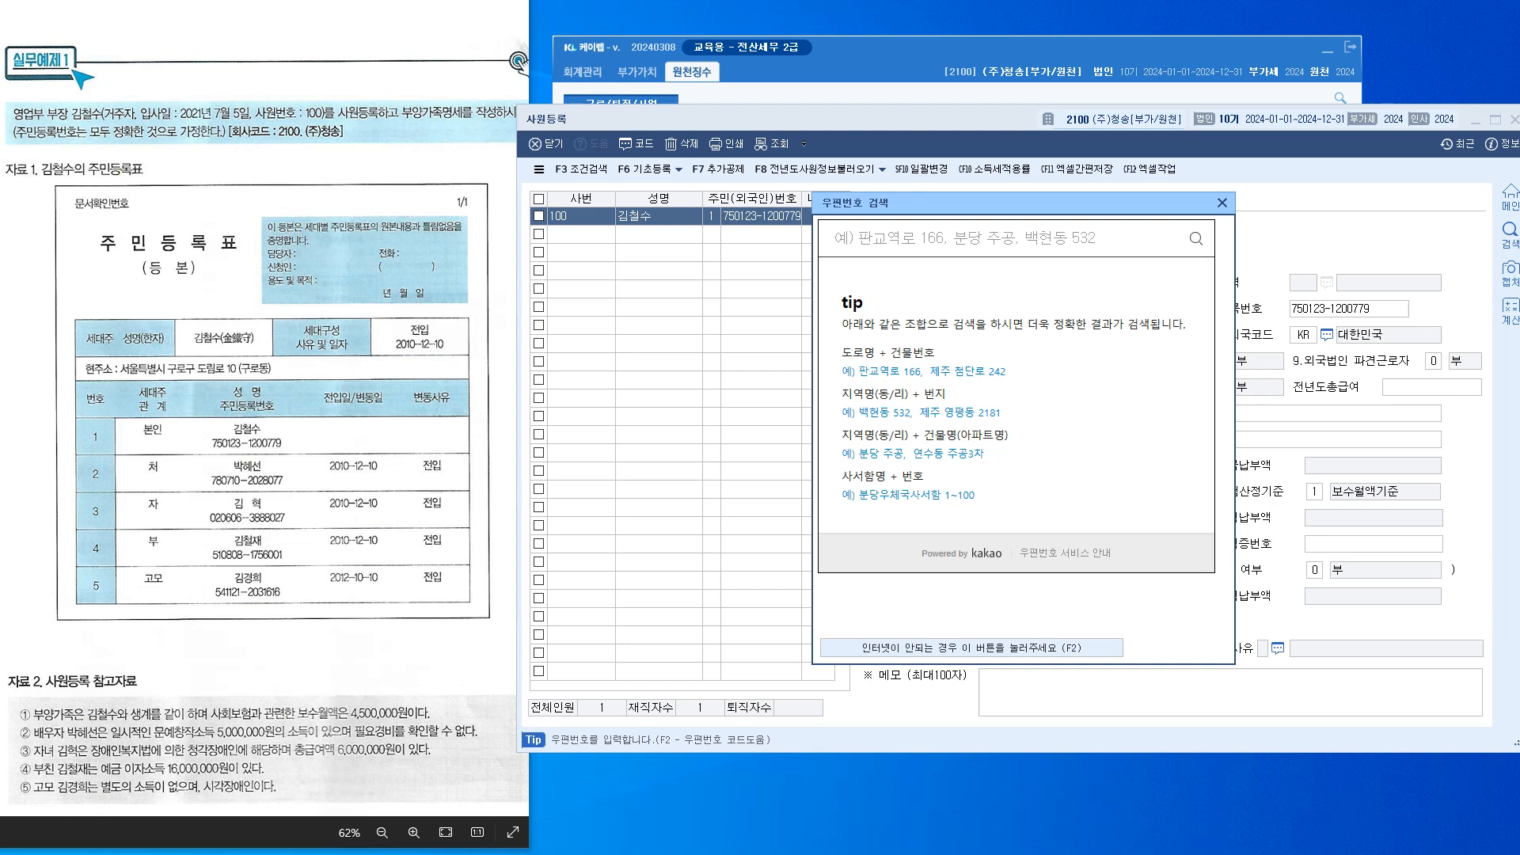
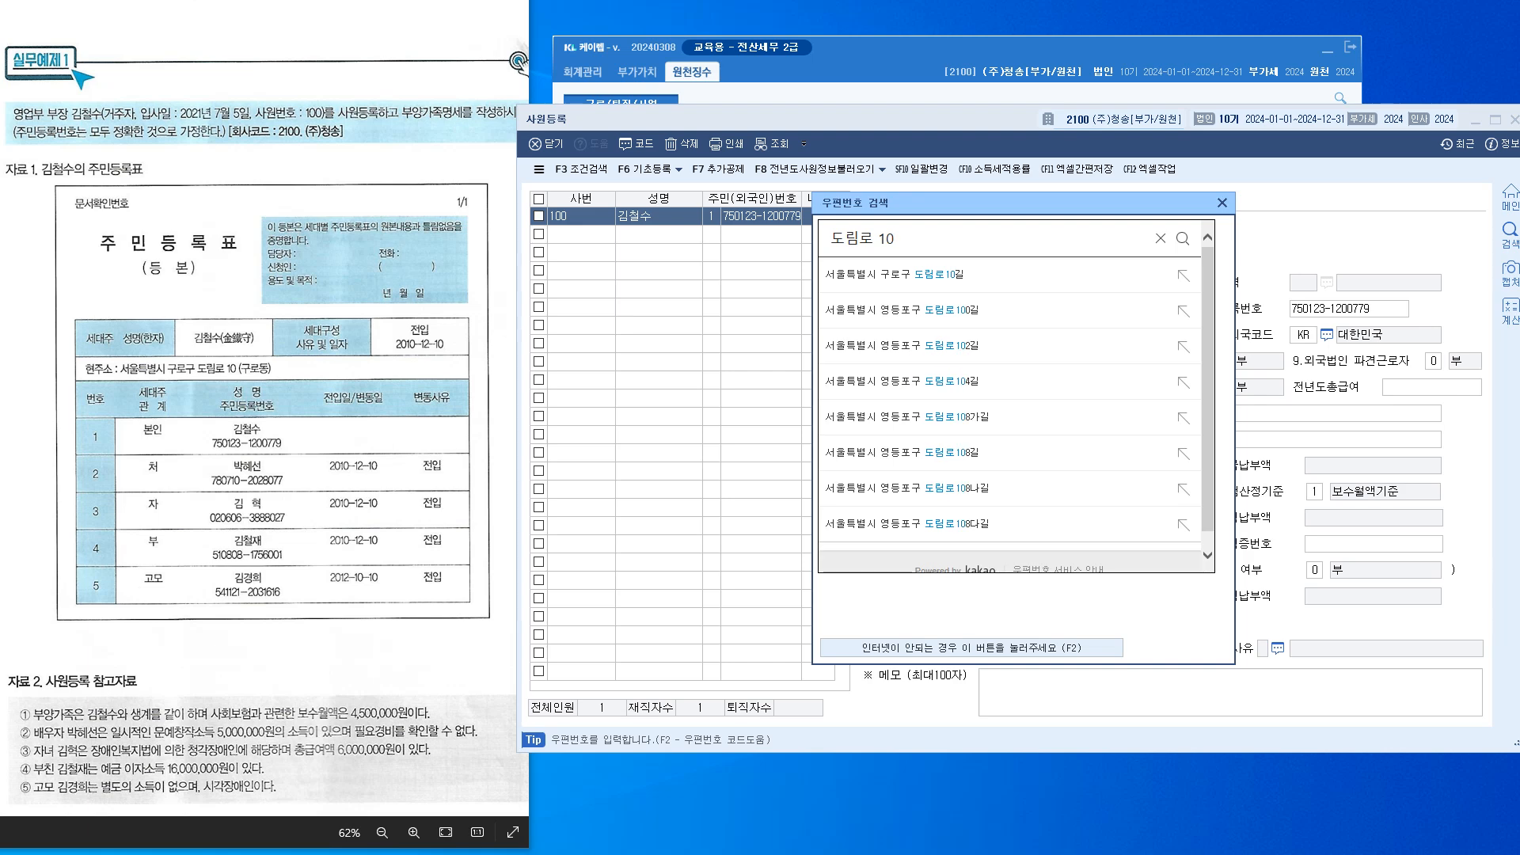
key(Down)
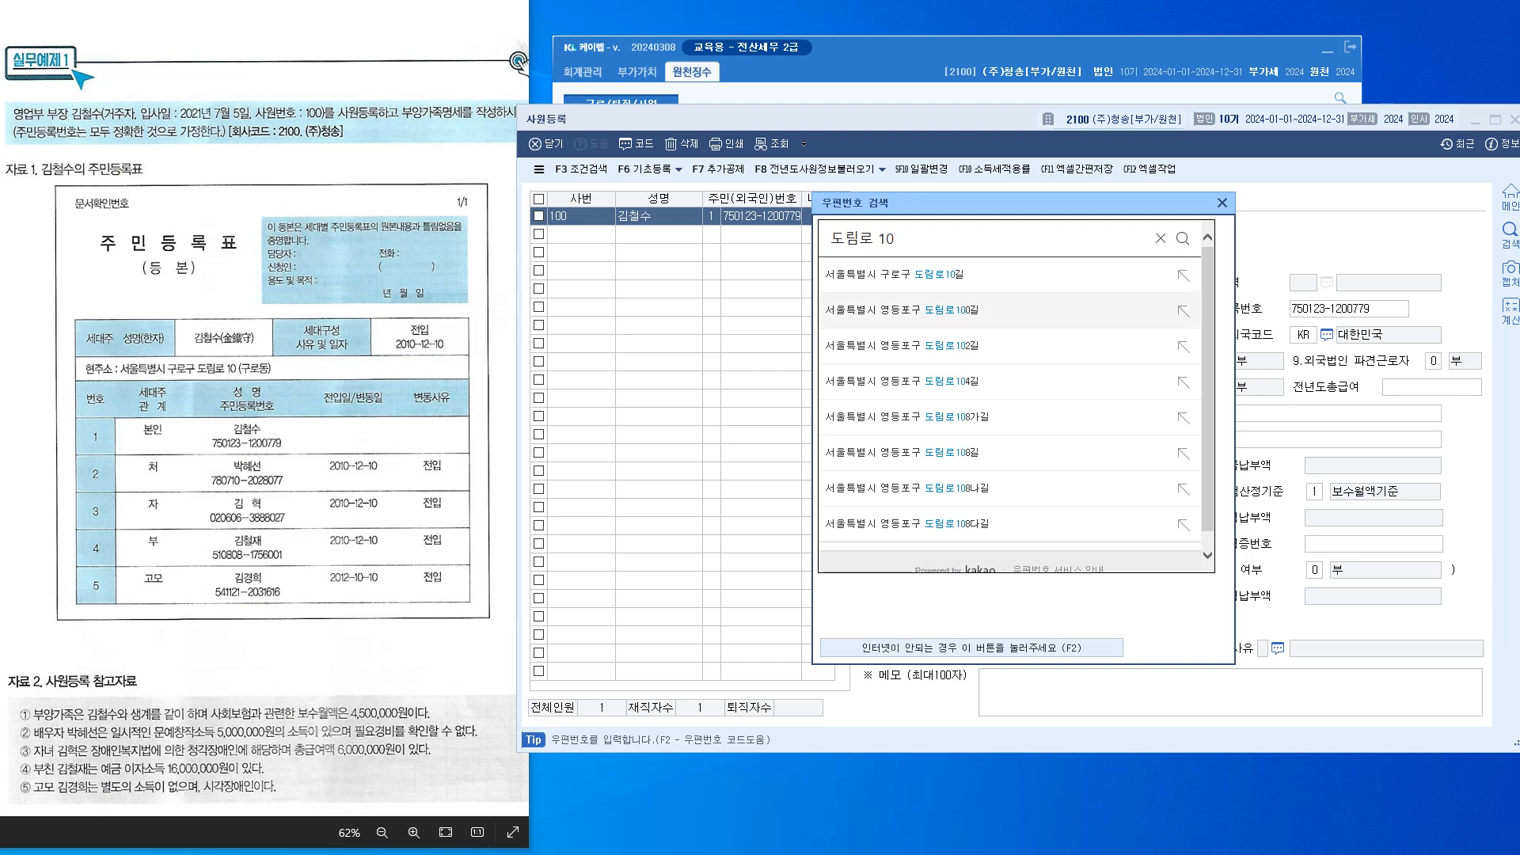
scroll(1010, 304, down, 1)
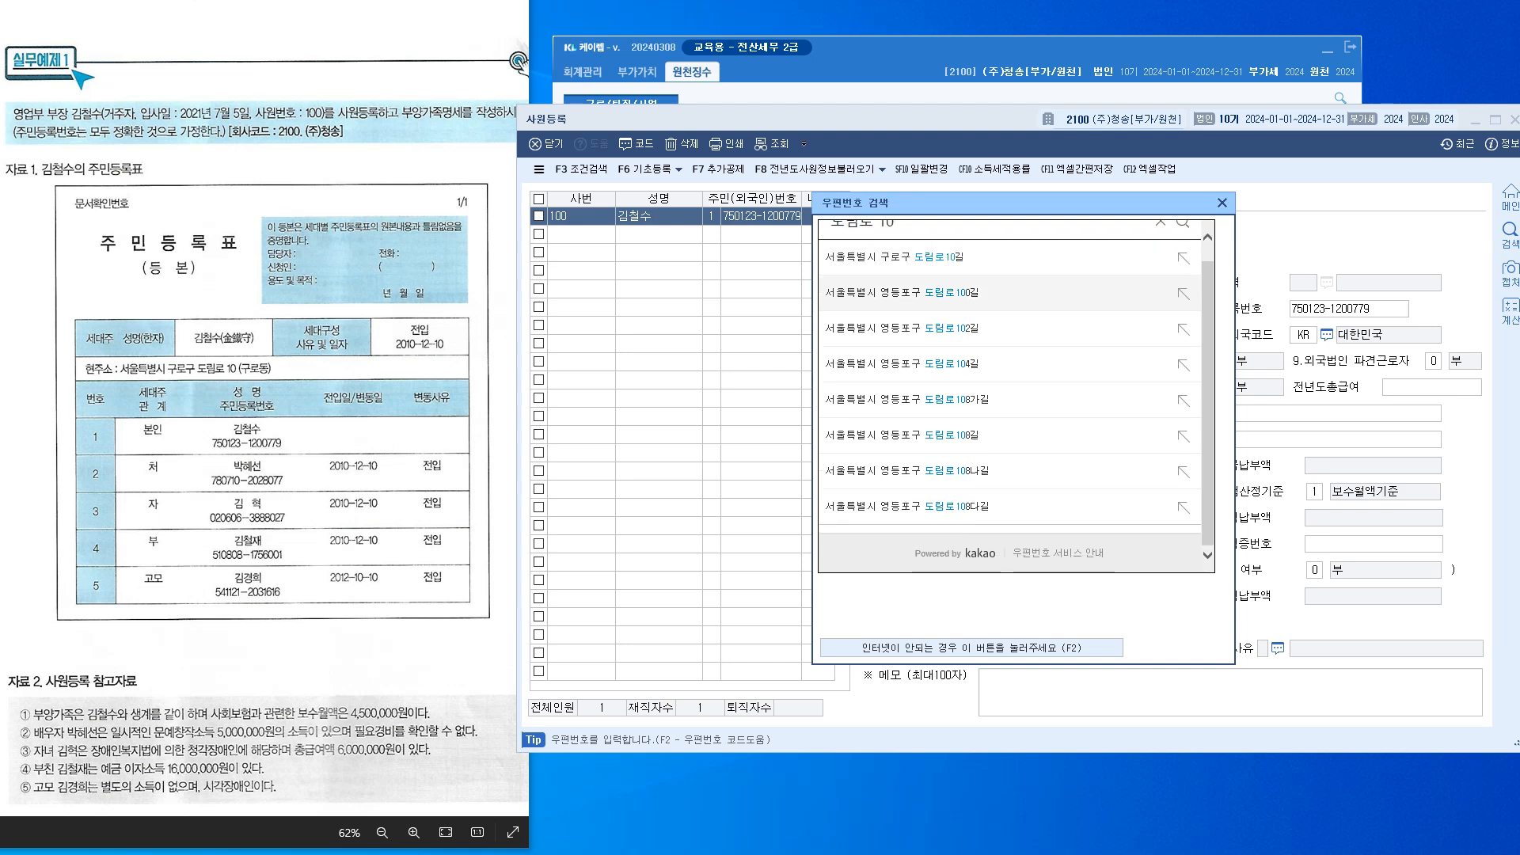
scroll(1010, 285, up, 1)
key(Return)
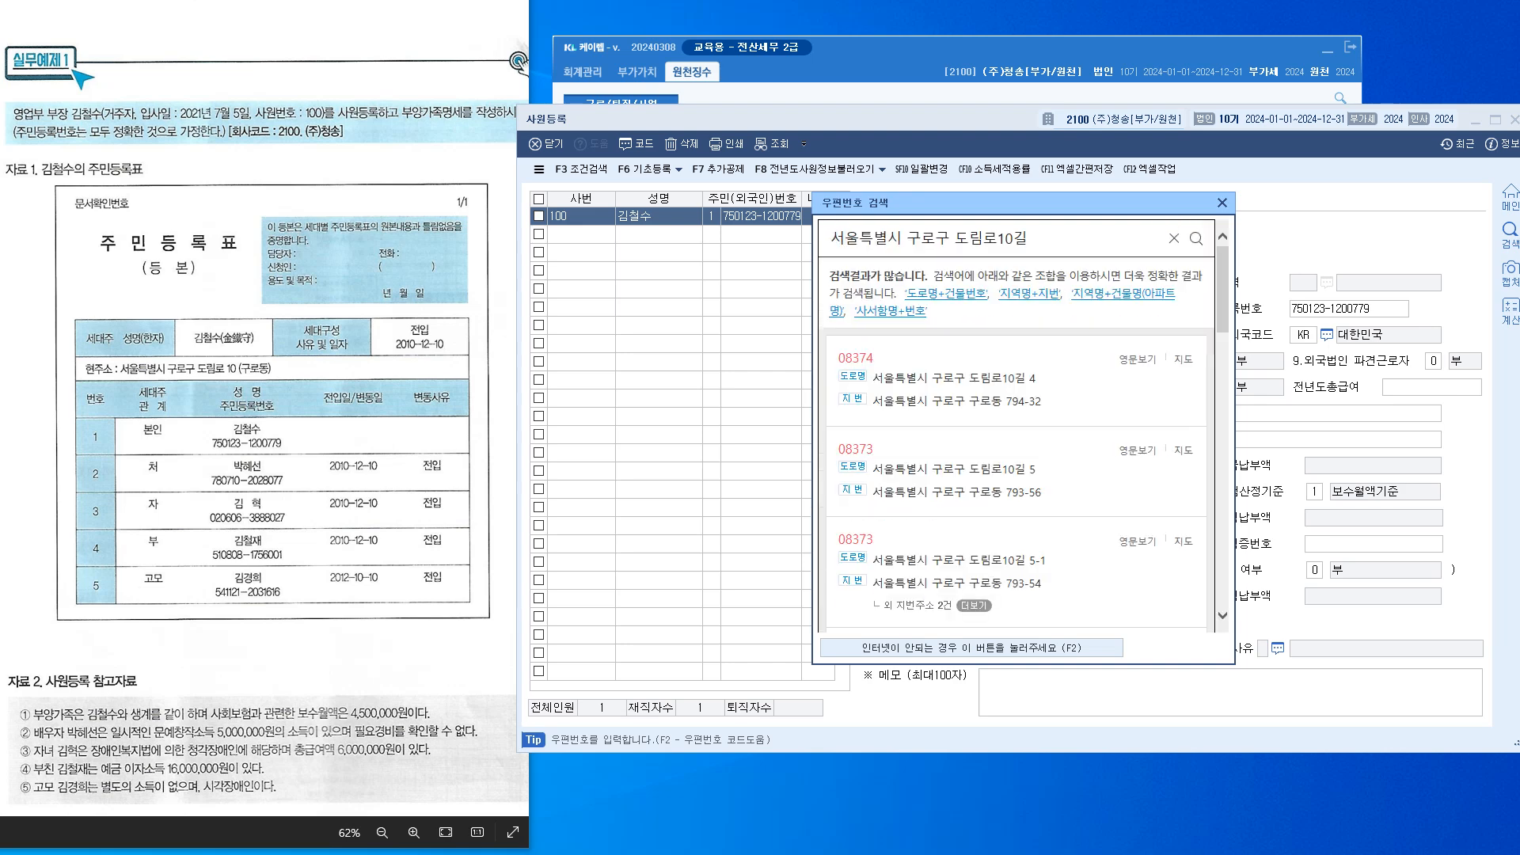
scroll(1014, 428, down, 5)
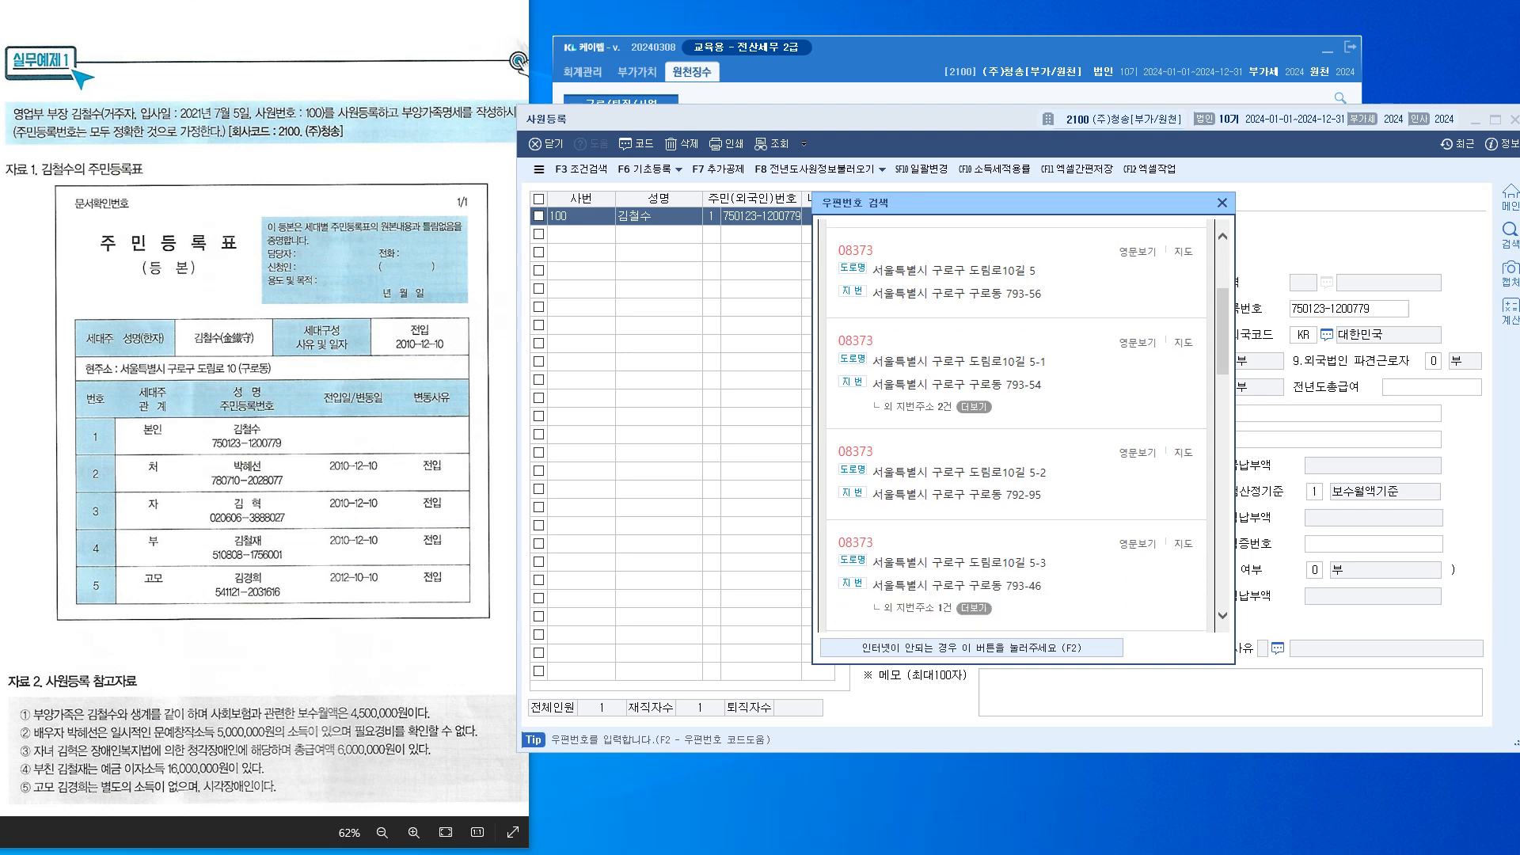
scroll(1017, 423, down, 5)
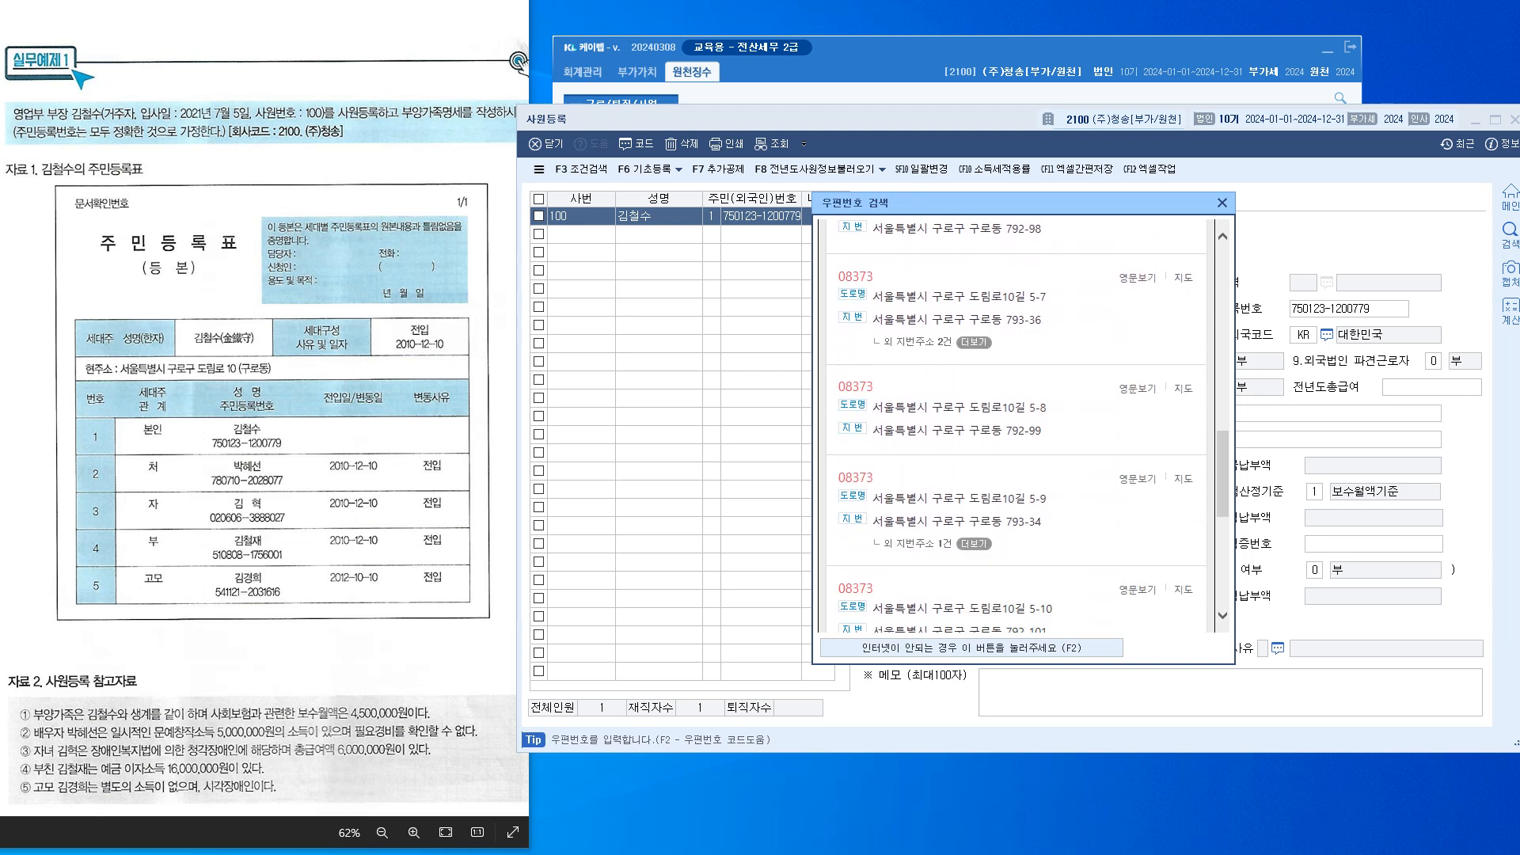
scroll(1016, 426, down, 4)
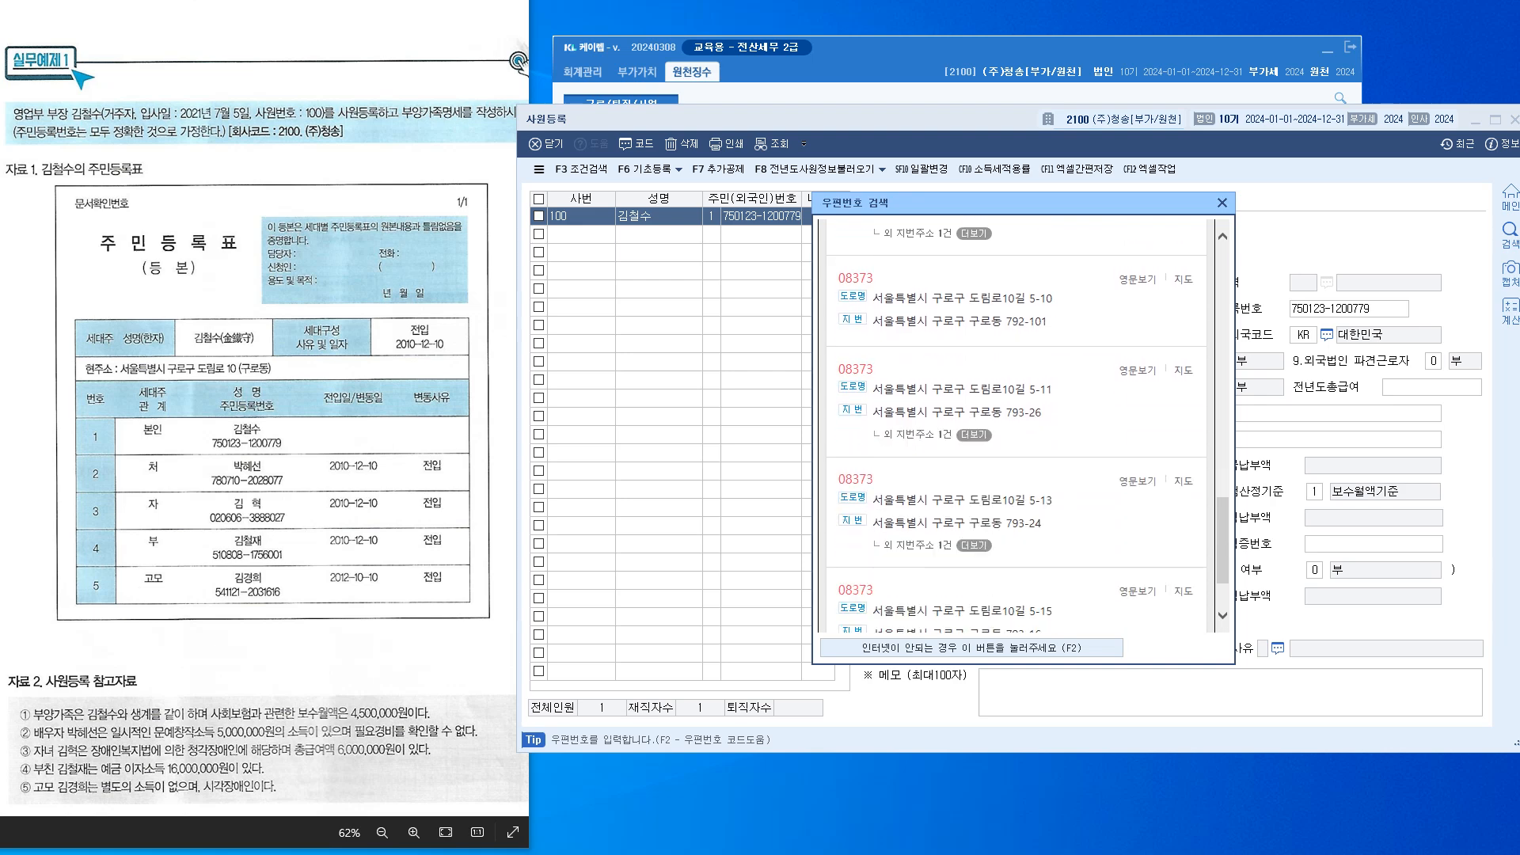
drag(1222, 540, 1223, 208)
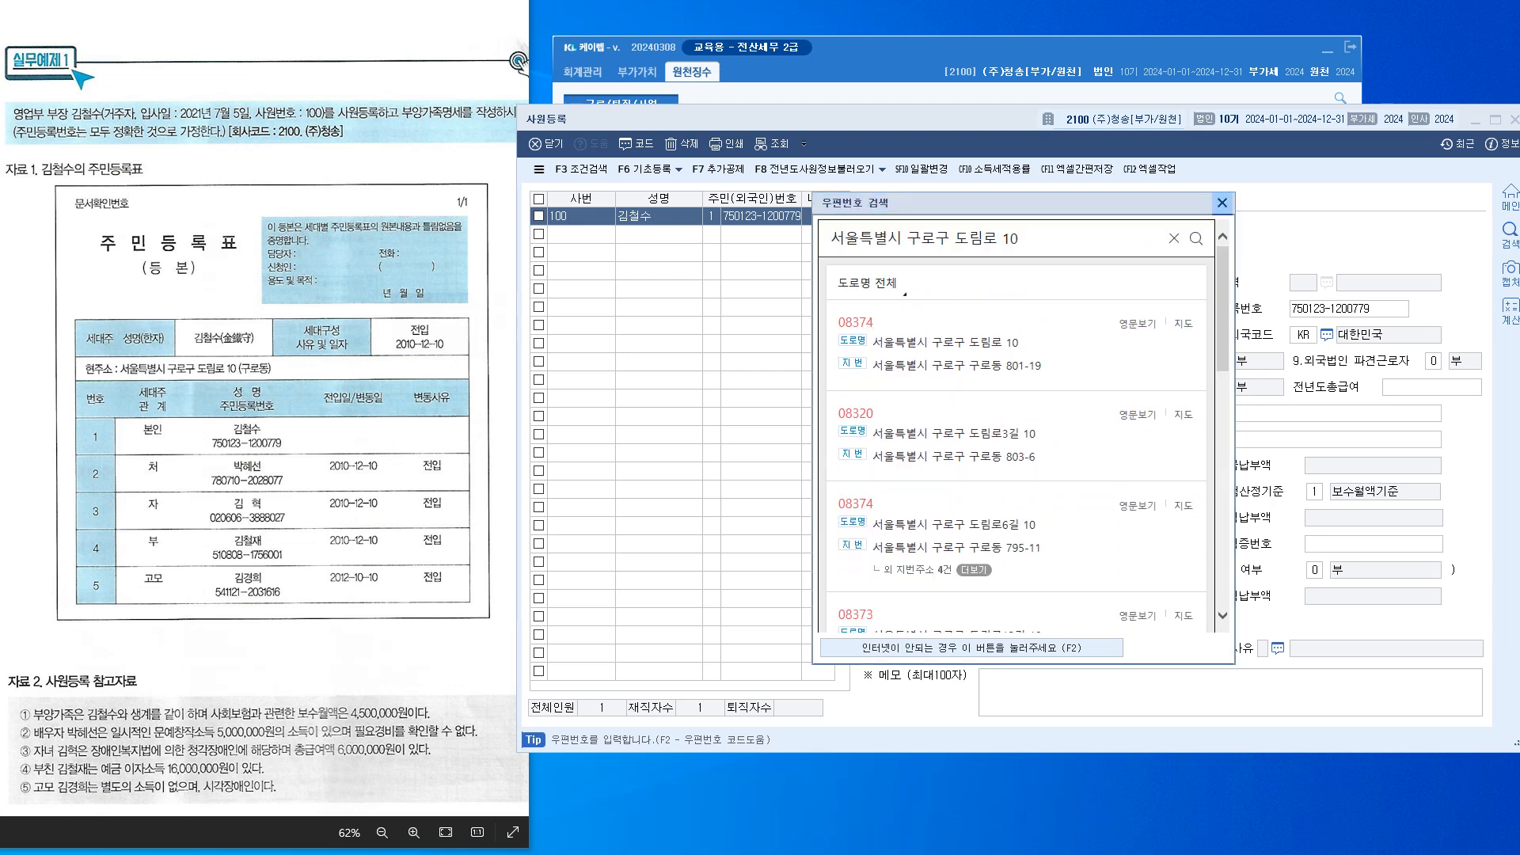
click(1022, 238)
key(BackSpace)
key(BackSpace)
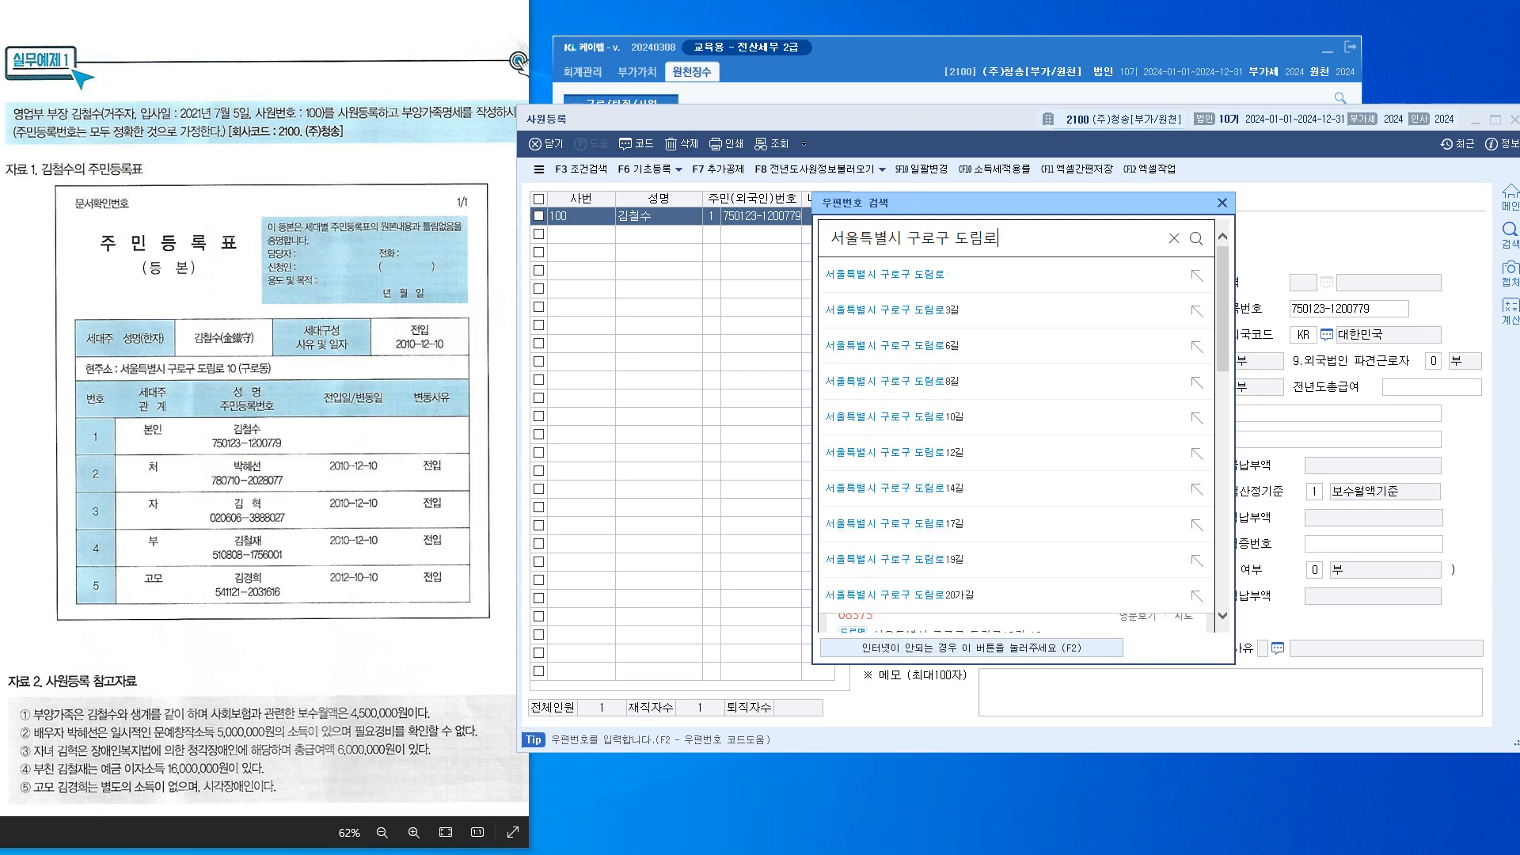
text(10)
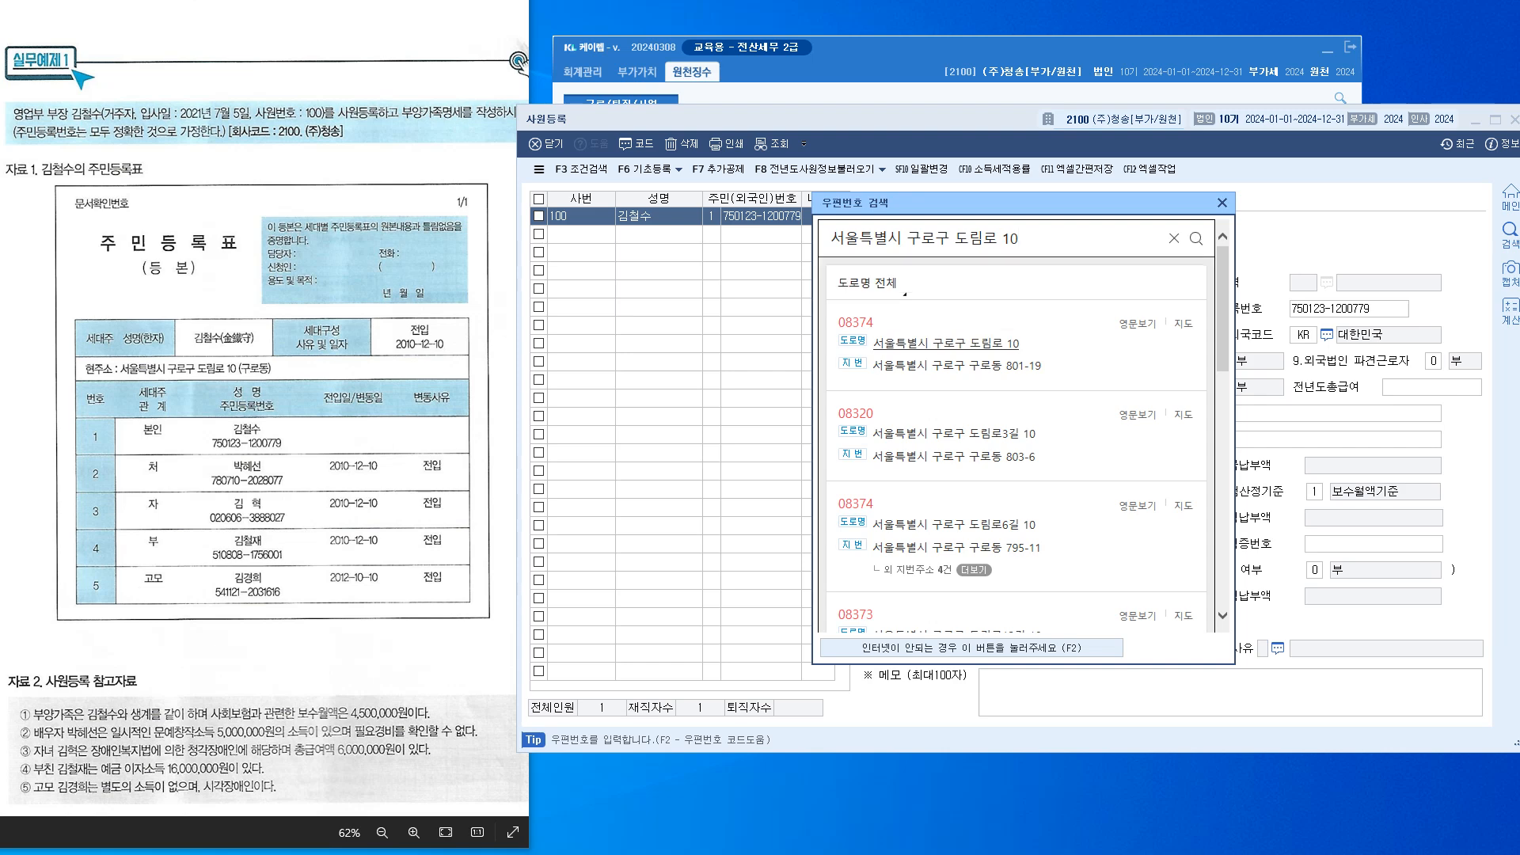
click(945, 342)
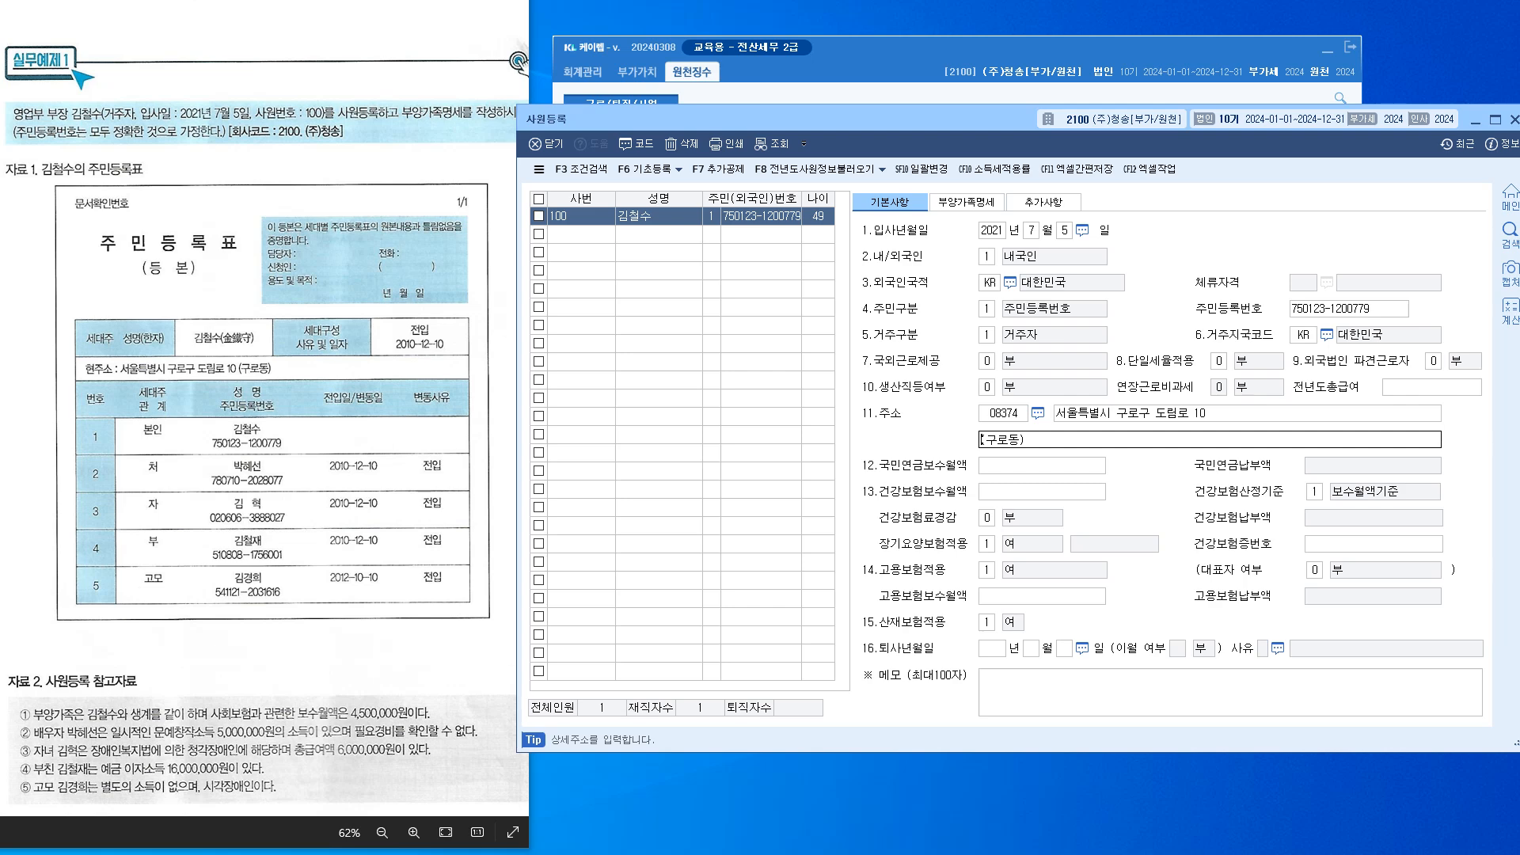
Enter 4,500,000 as the monthly wage for 국민연금, 건강보험 and 고용보험
key(Return)
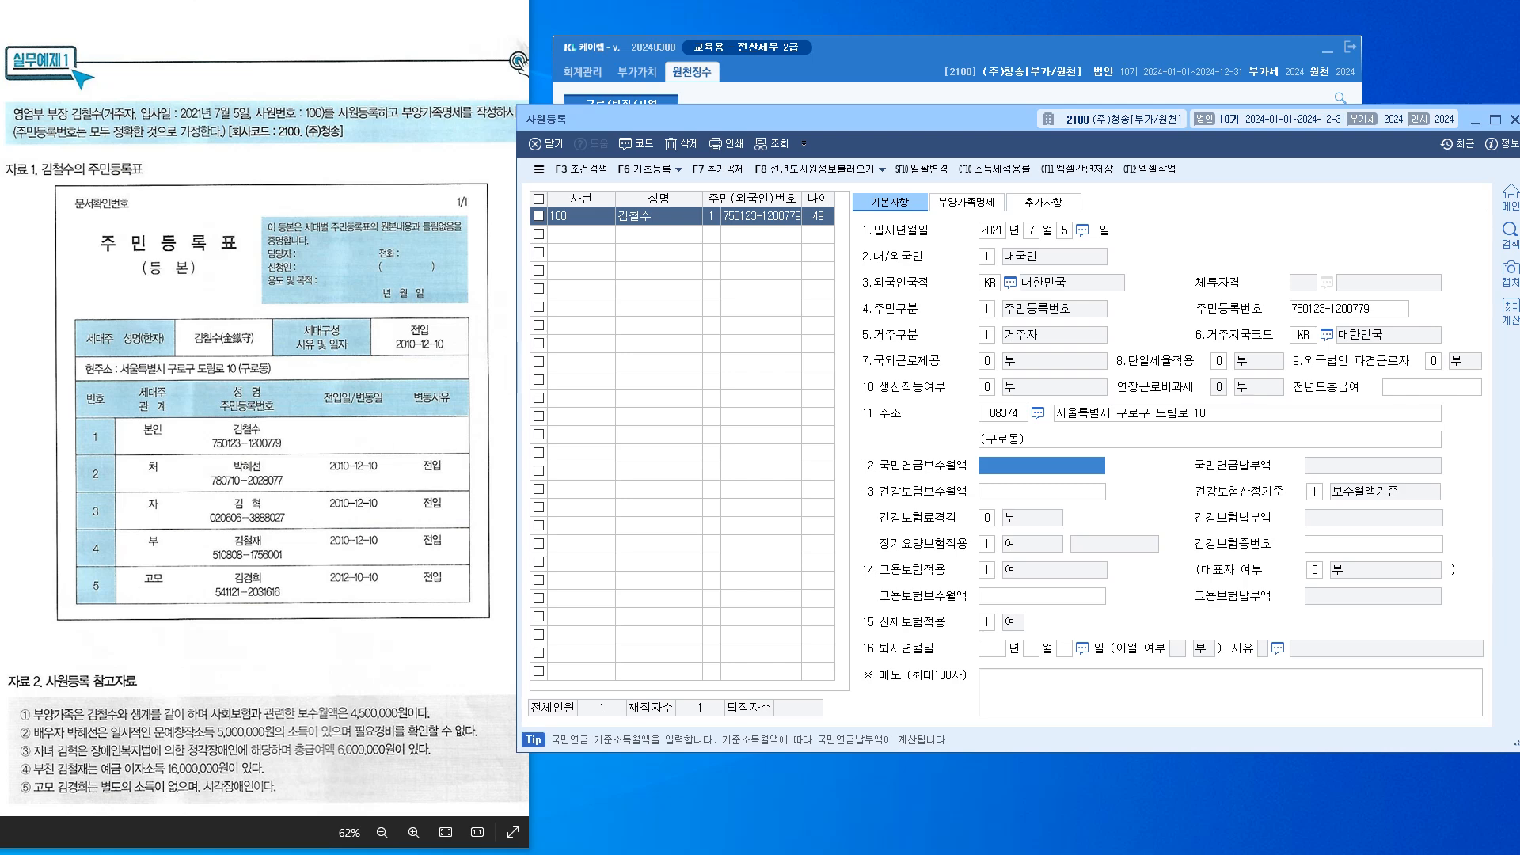
text(4500000)
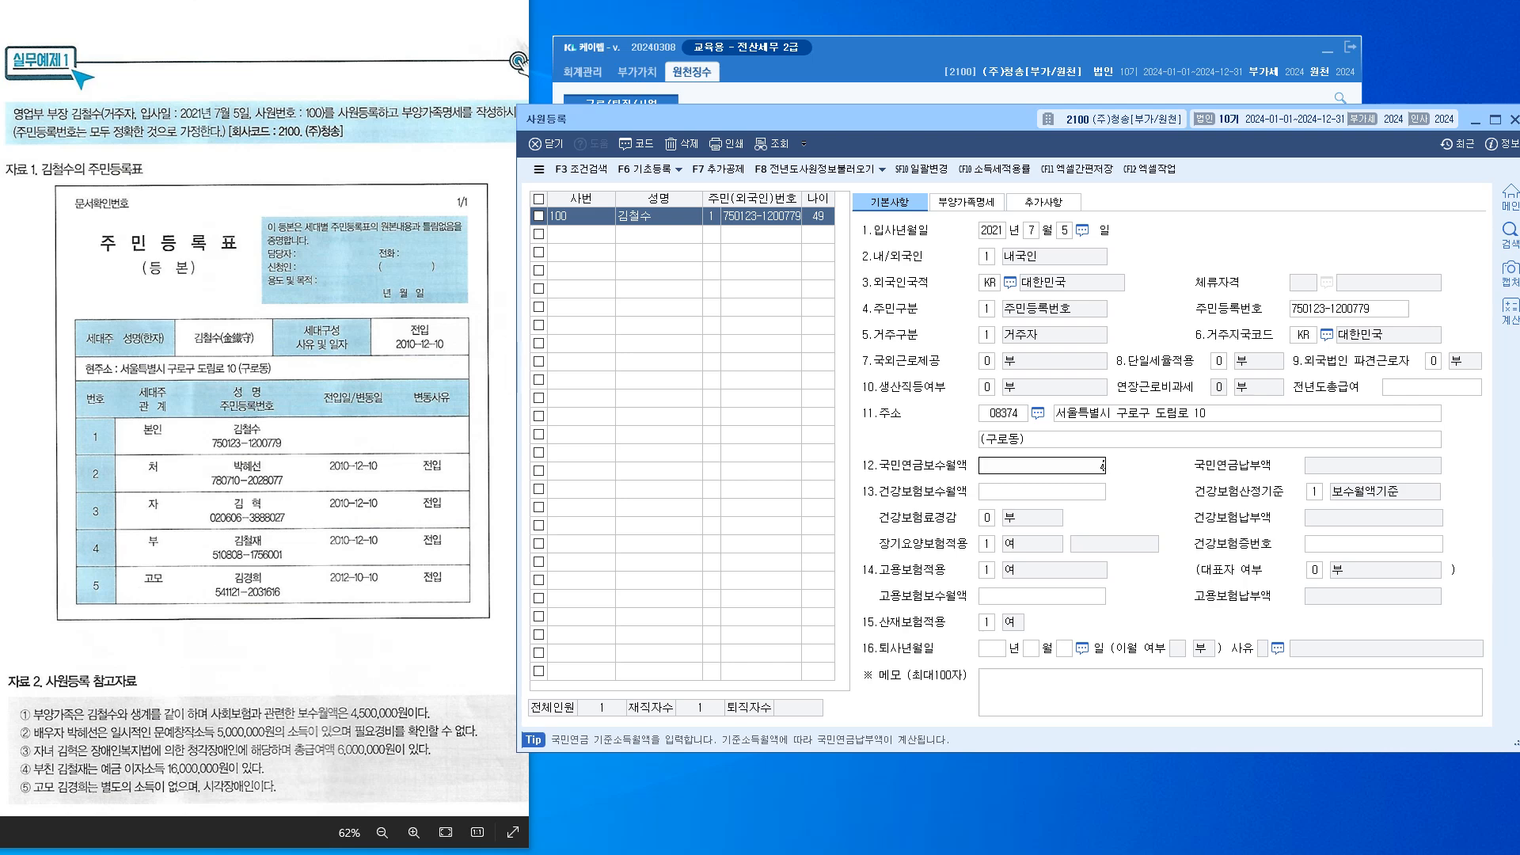
key(Return)
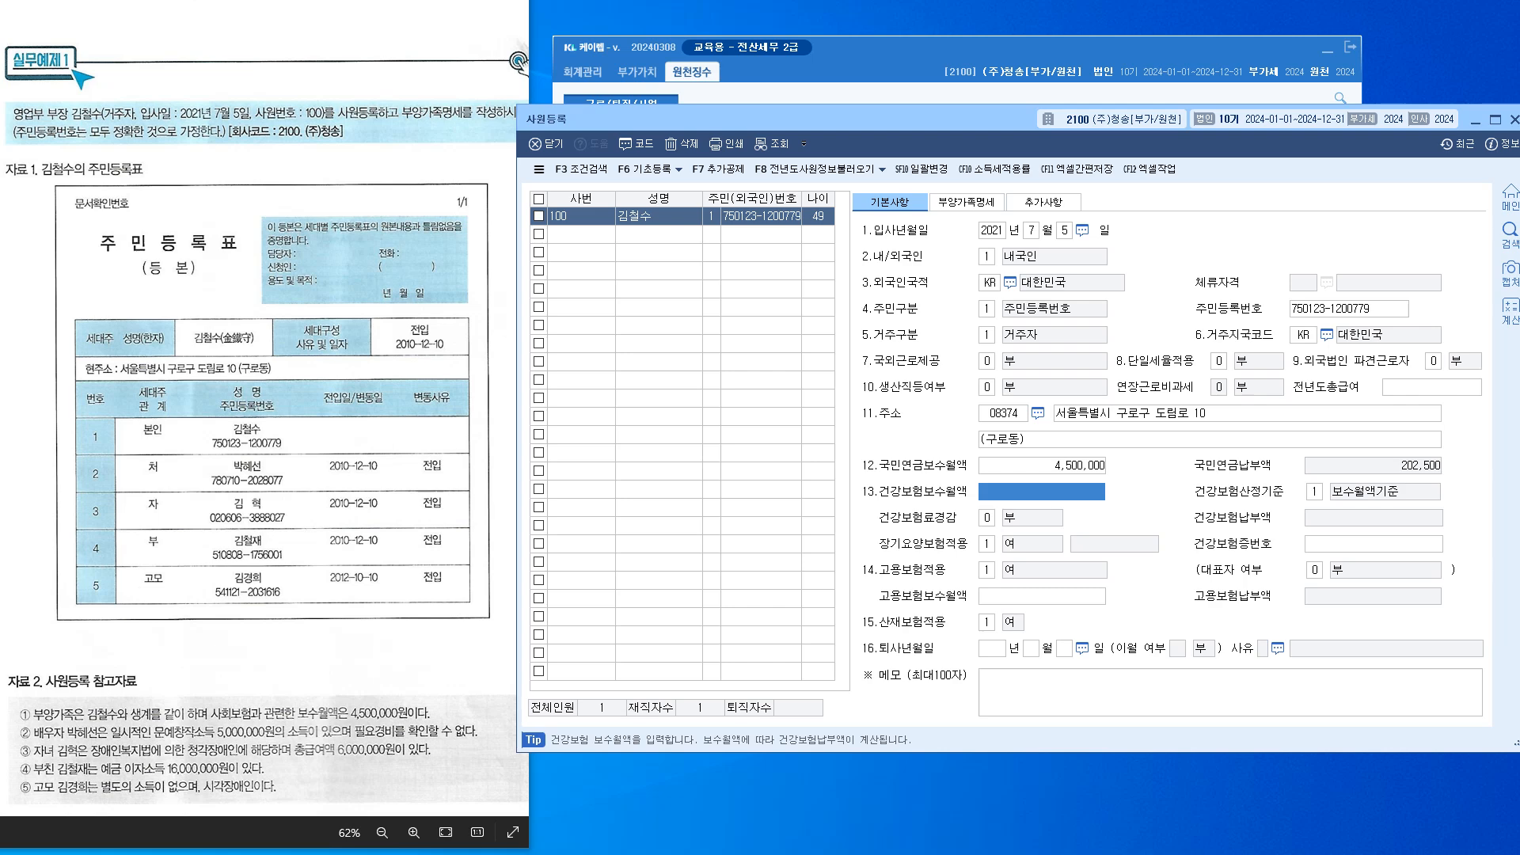
text(4500000)
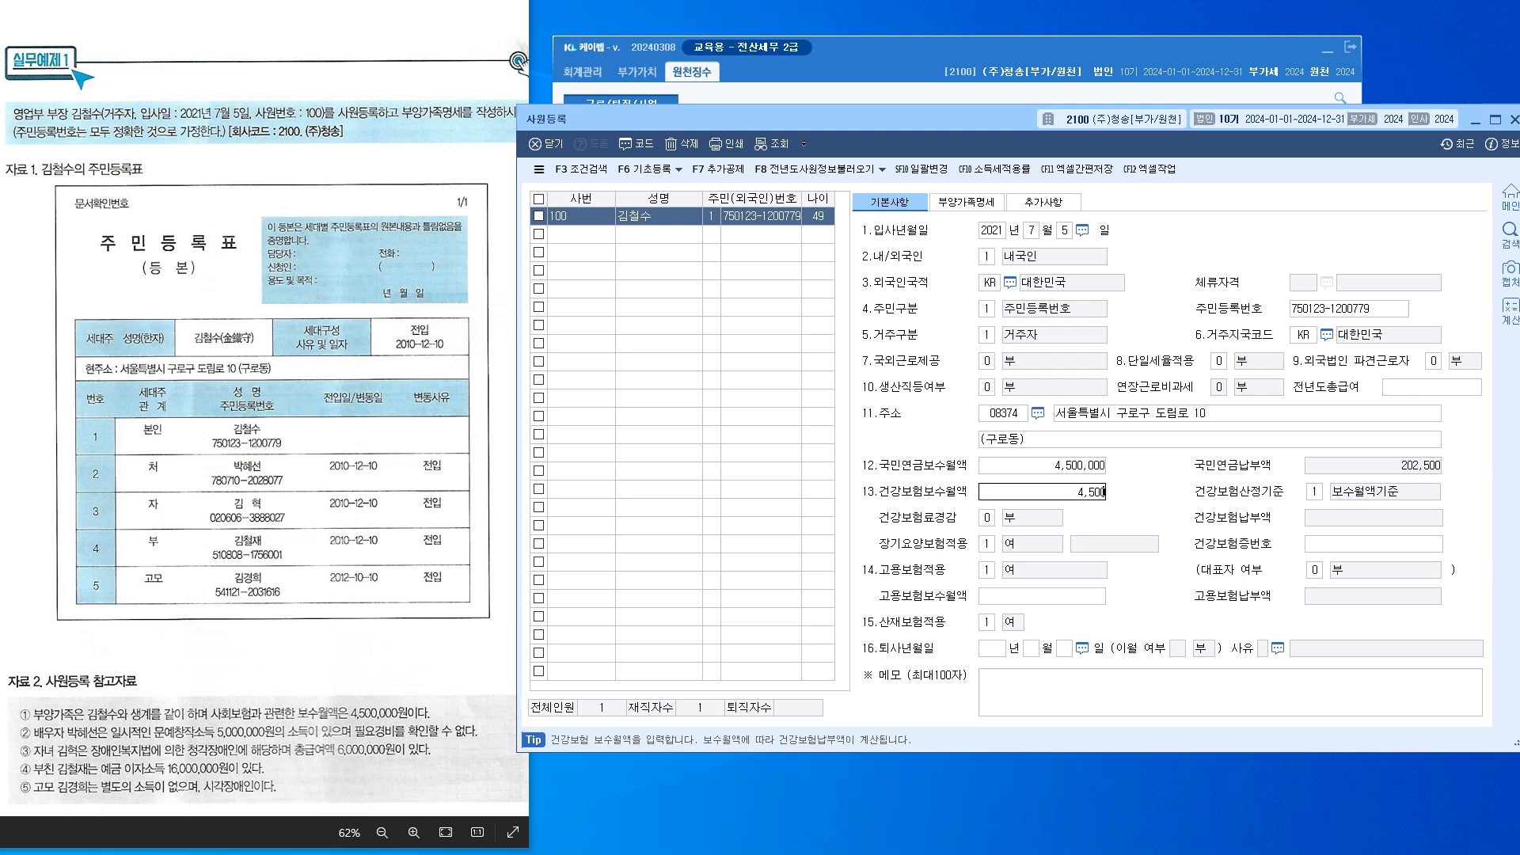
key(Return)
key(Return)
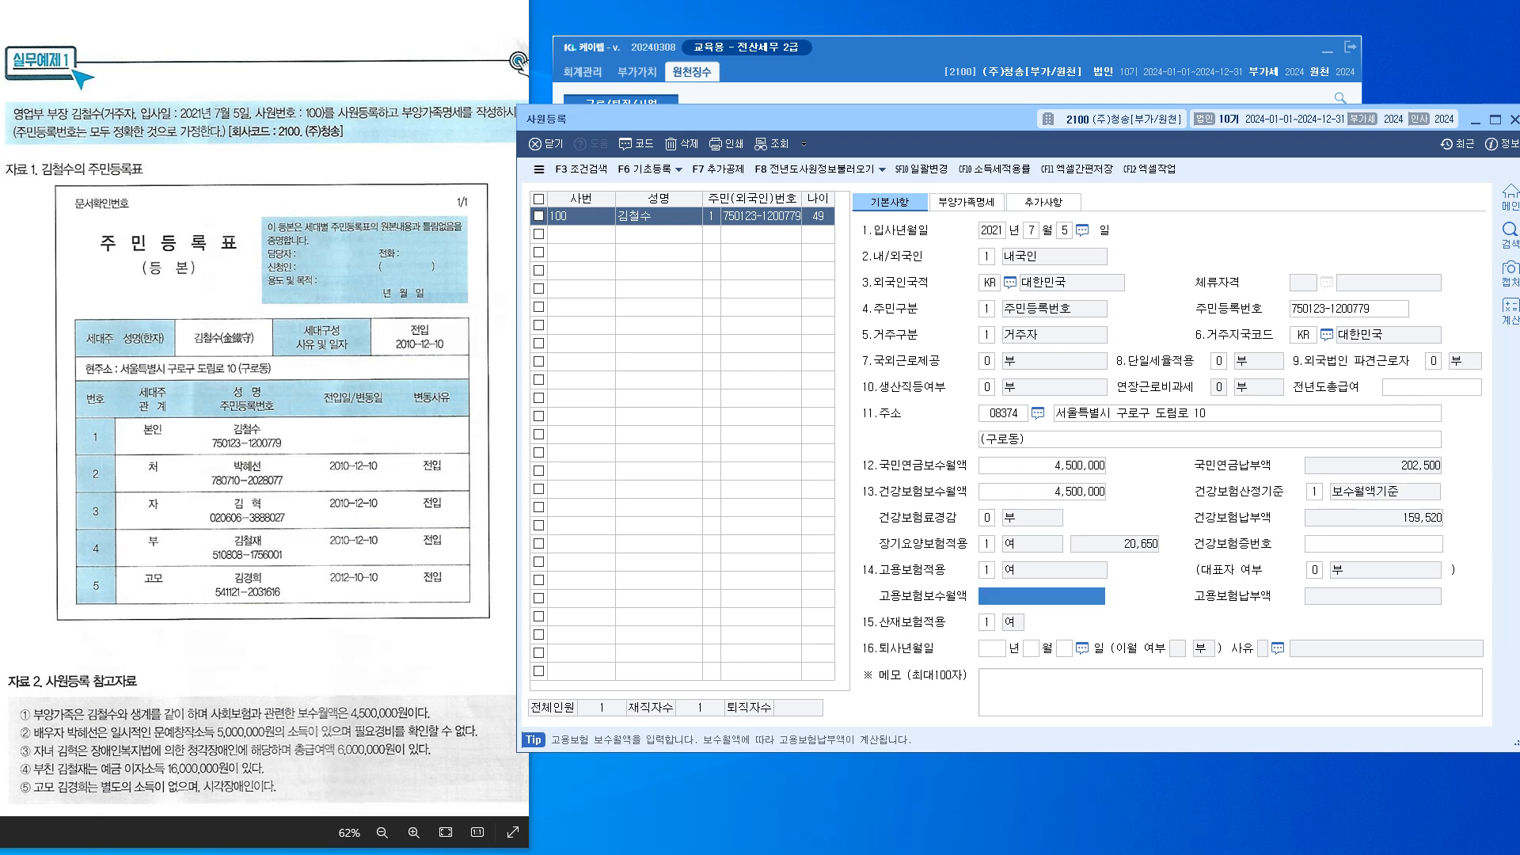
text(4500000)
key(Return)
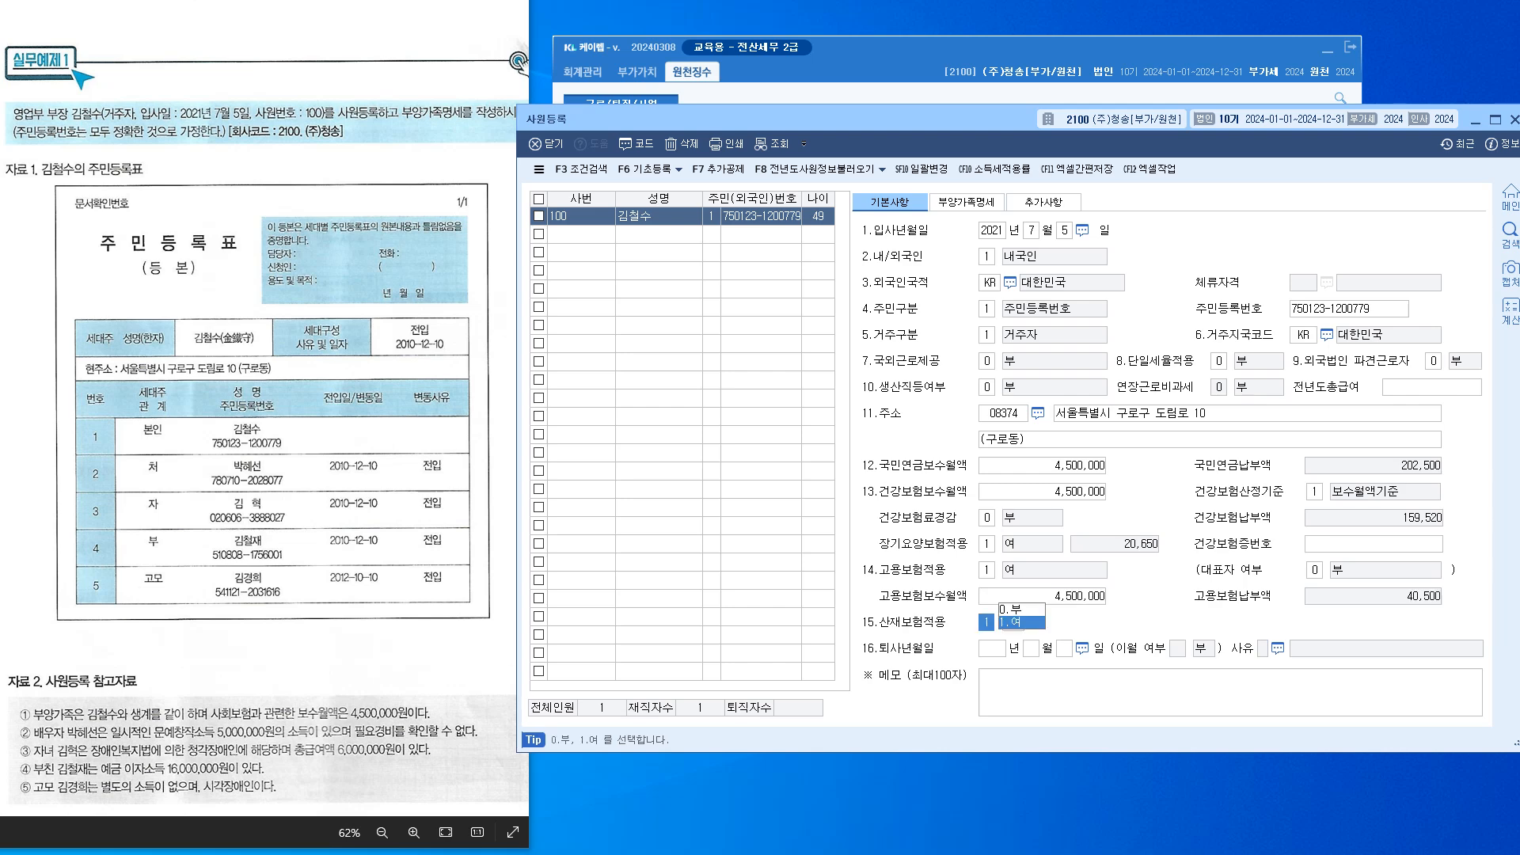
Check the insurance wage entries and bring up the 부양가족명세 dependents details
click(1042, 465)
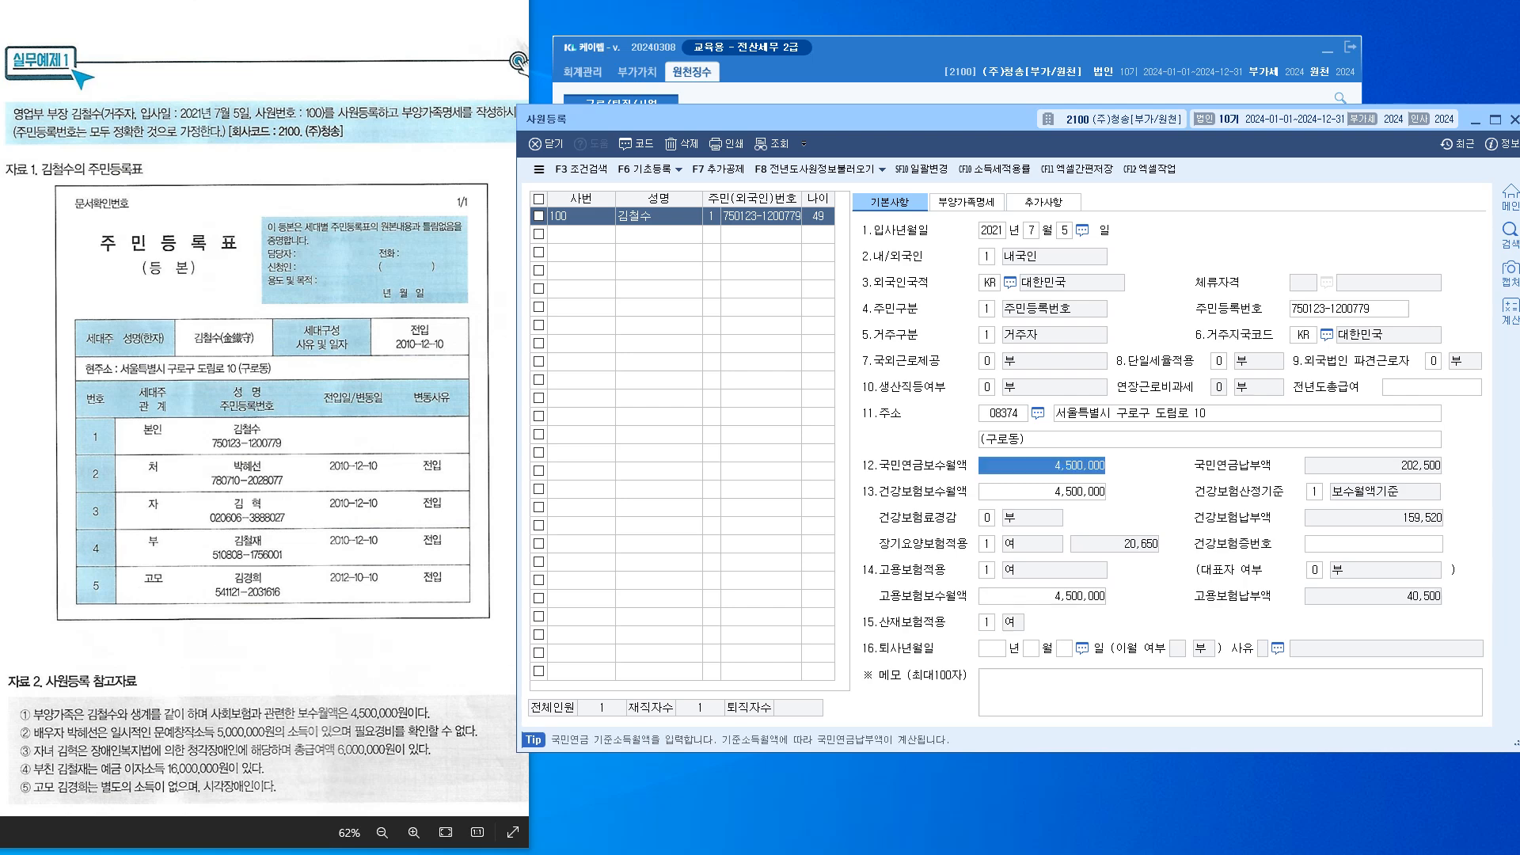
click(1042, 492)
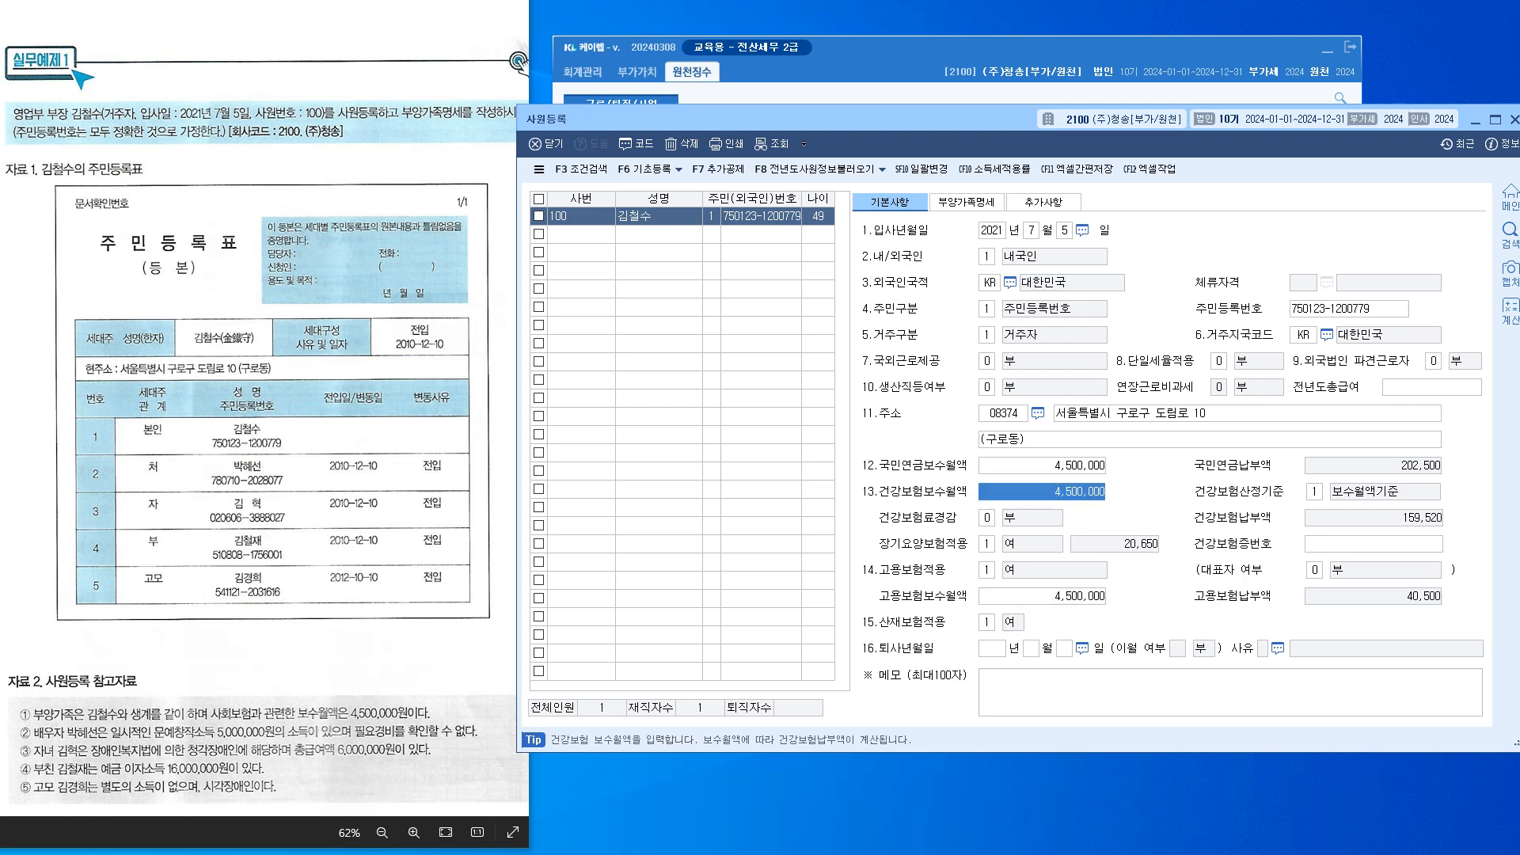
click(1042, 596)
click(992, 648)
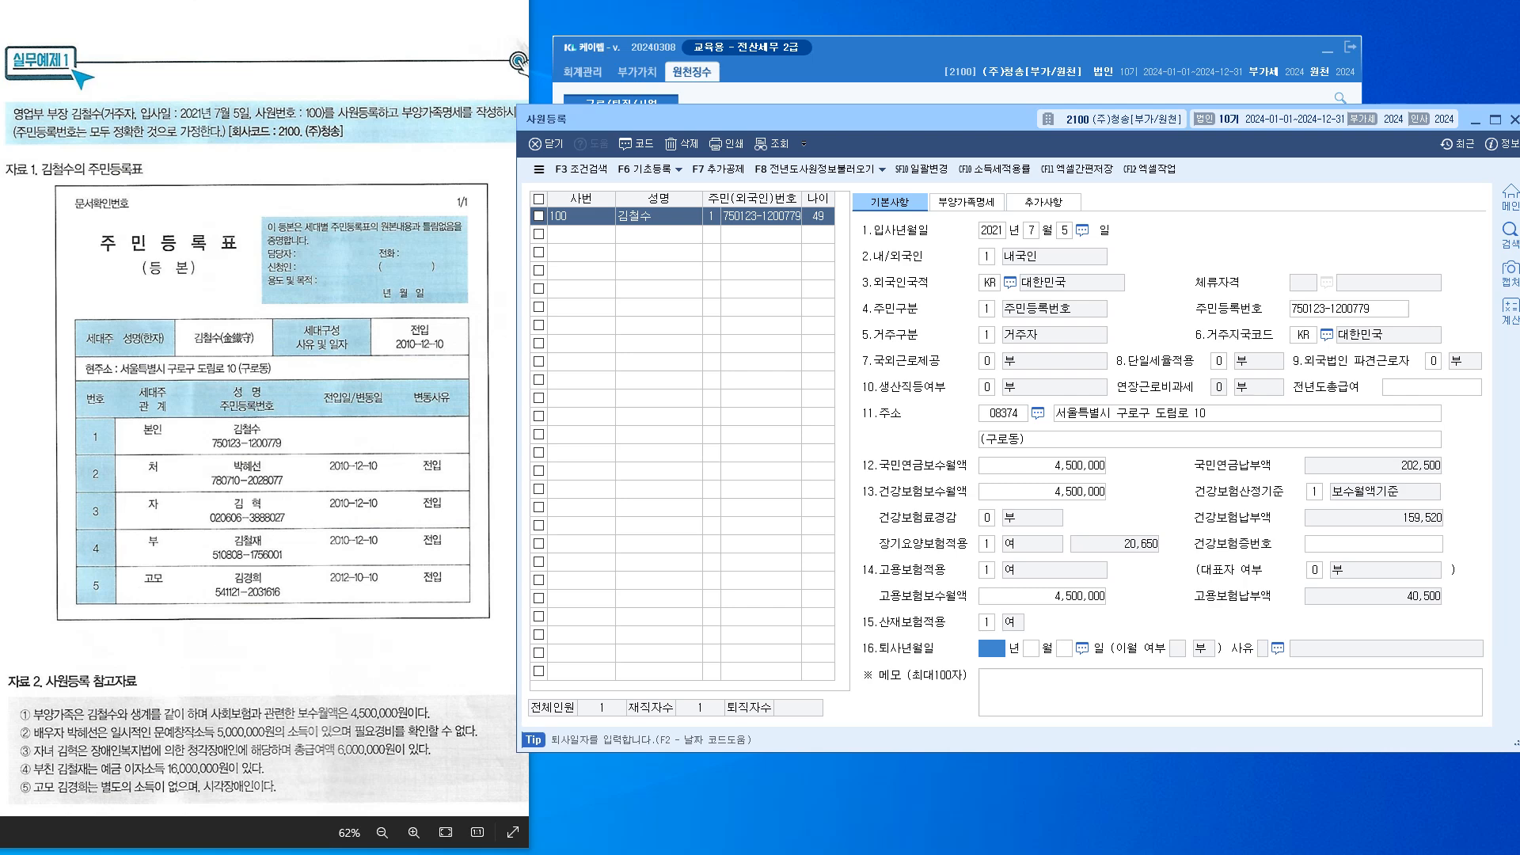
click(966, 202)
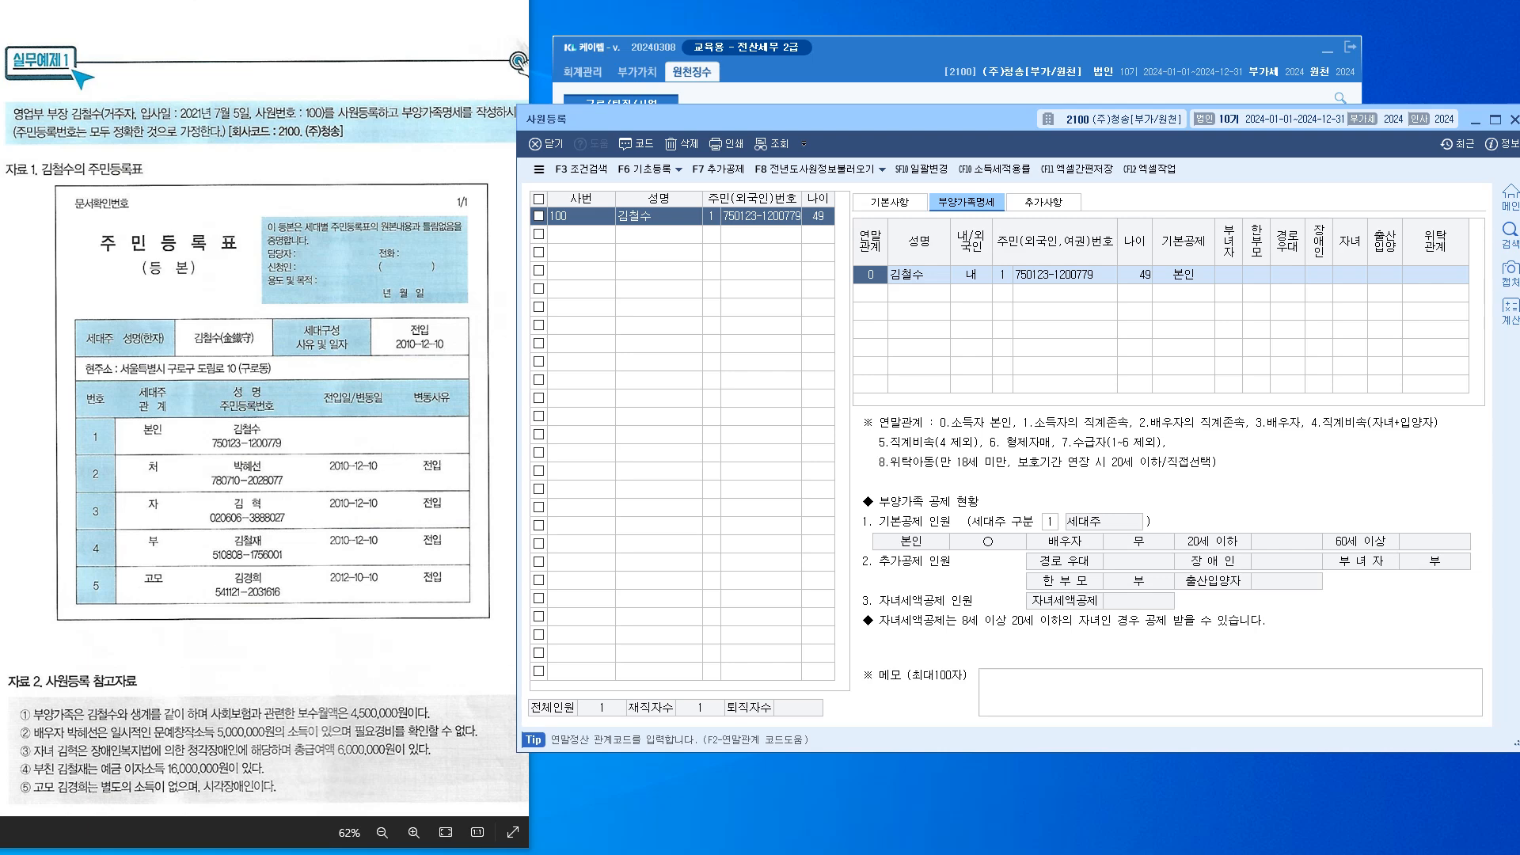
Reselect employee 100, keeping the householder type and no disability, to start a new dependent row
click(1050, 522)
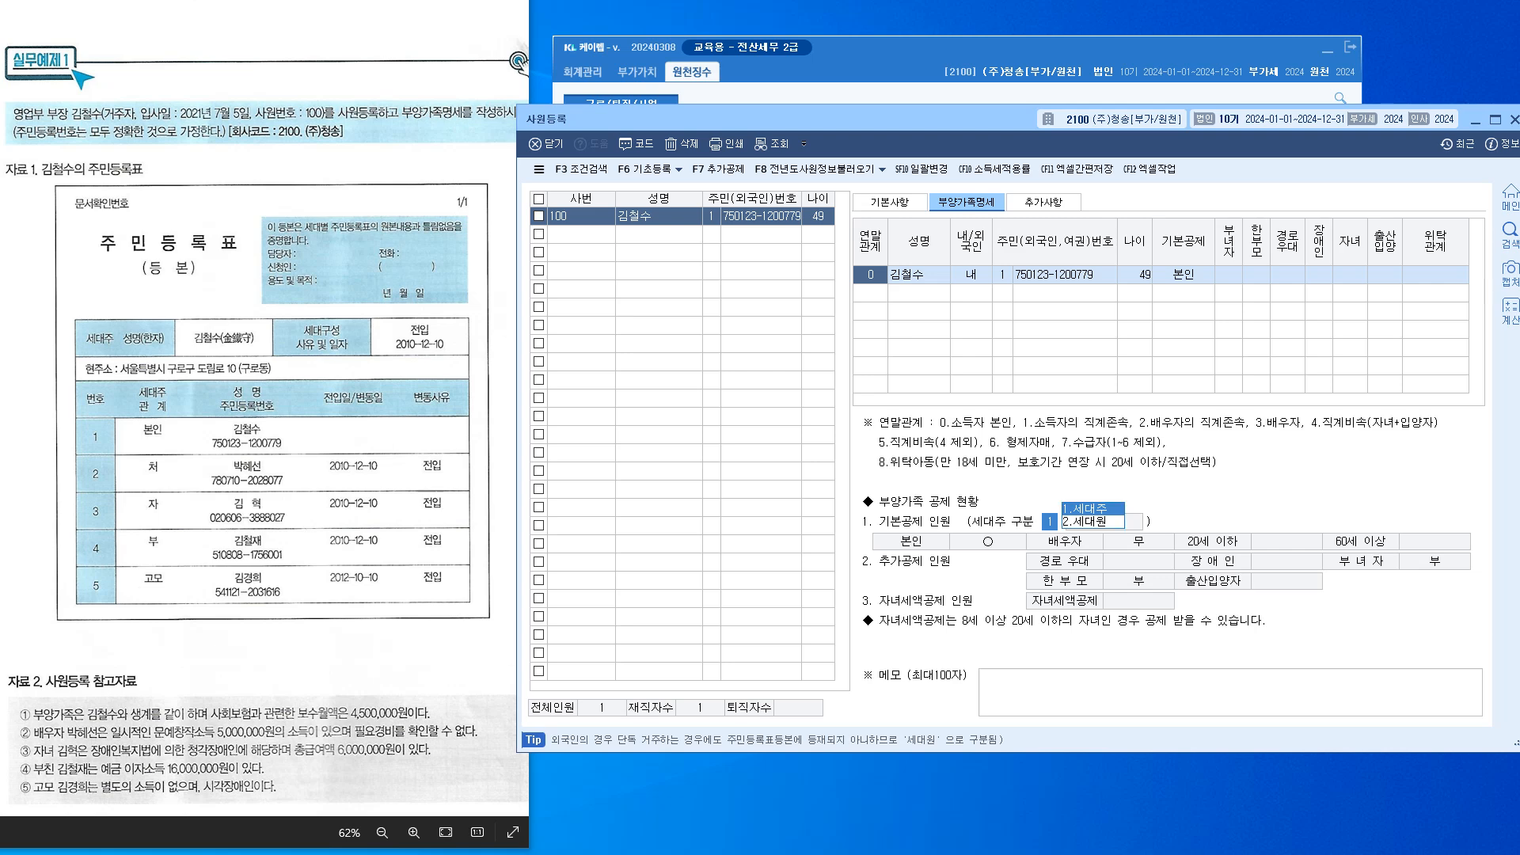
key(Return)
click(659, 216)
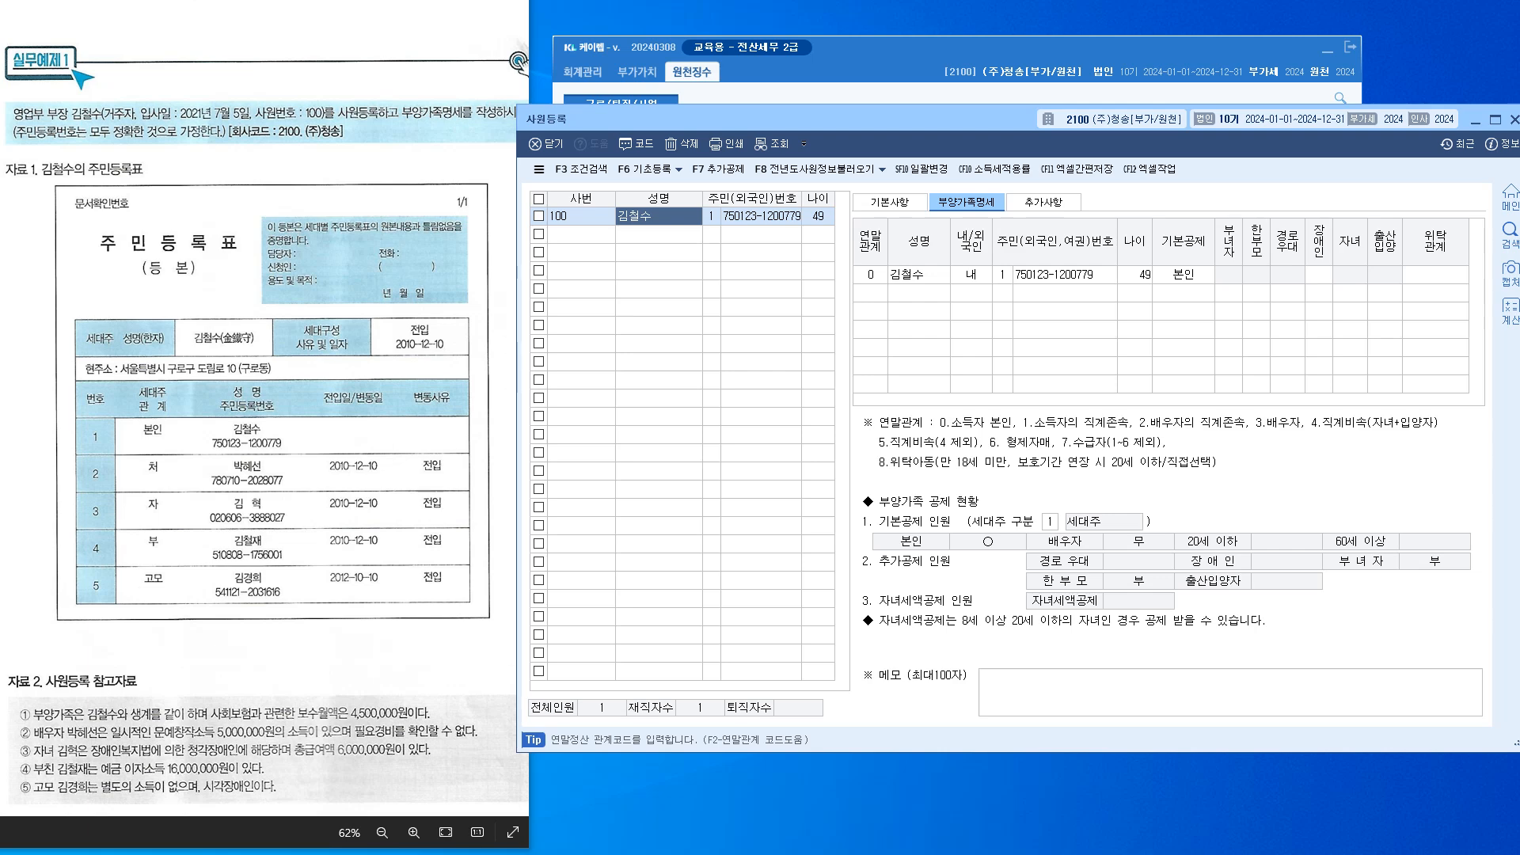
click(1319, 274)
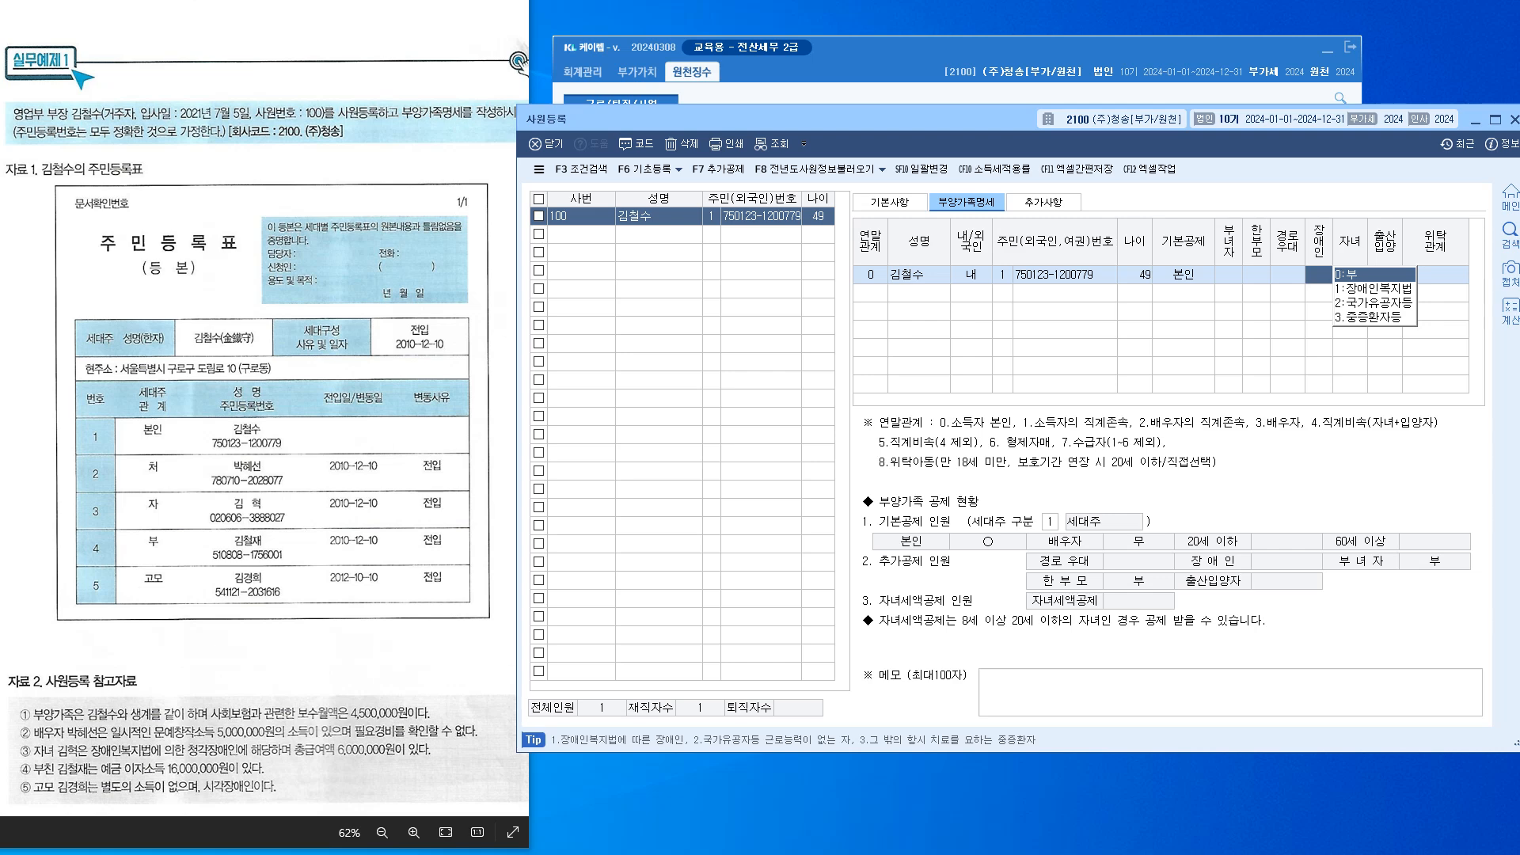
key(Return)
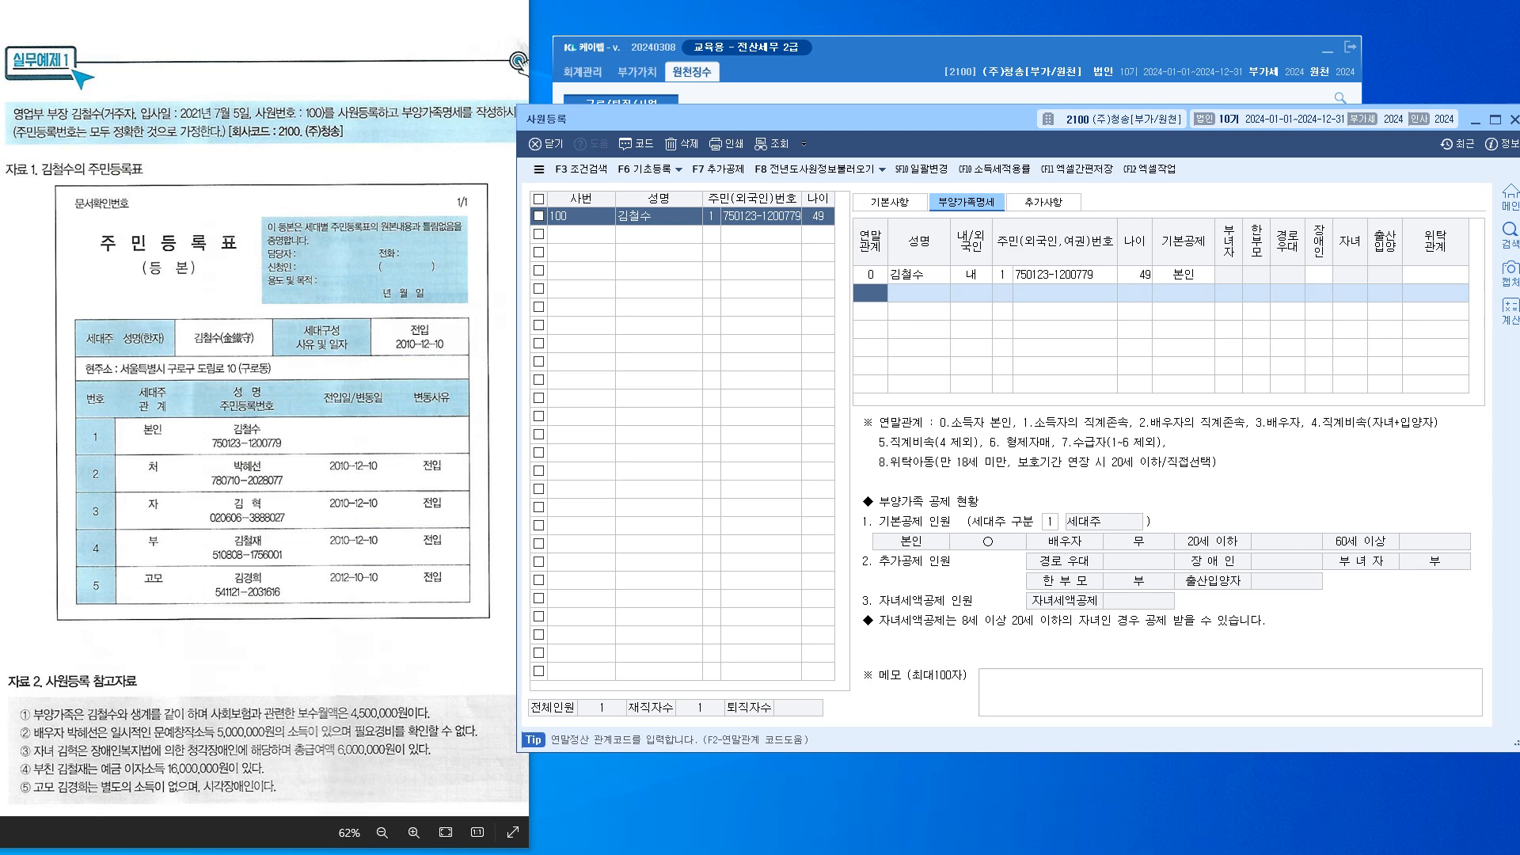
Add the spouse: relationship 3, her name, 내국인, her resident number, and 배우자 deduction
text(3)
key(Return)
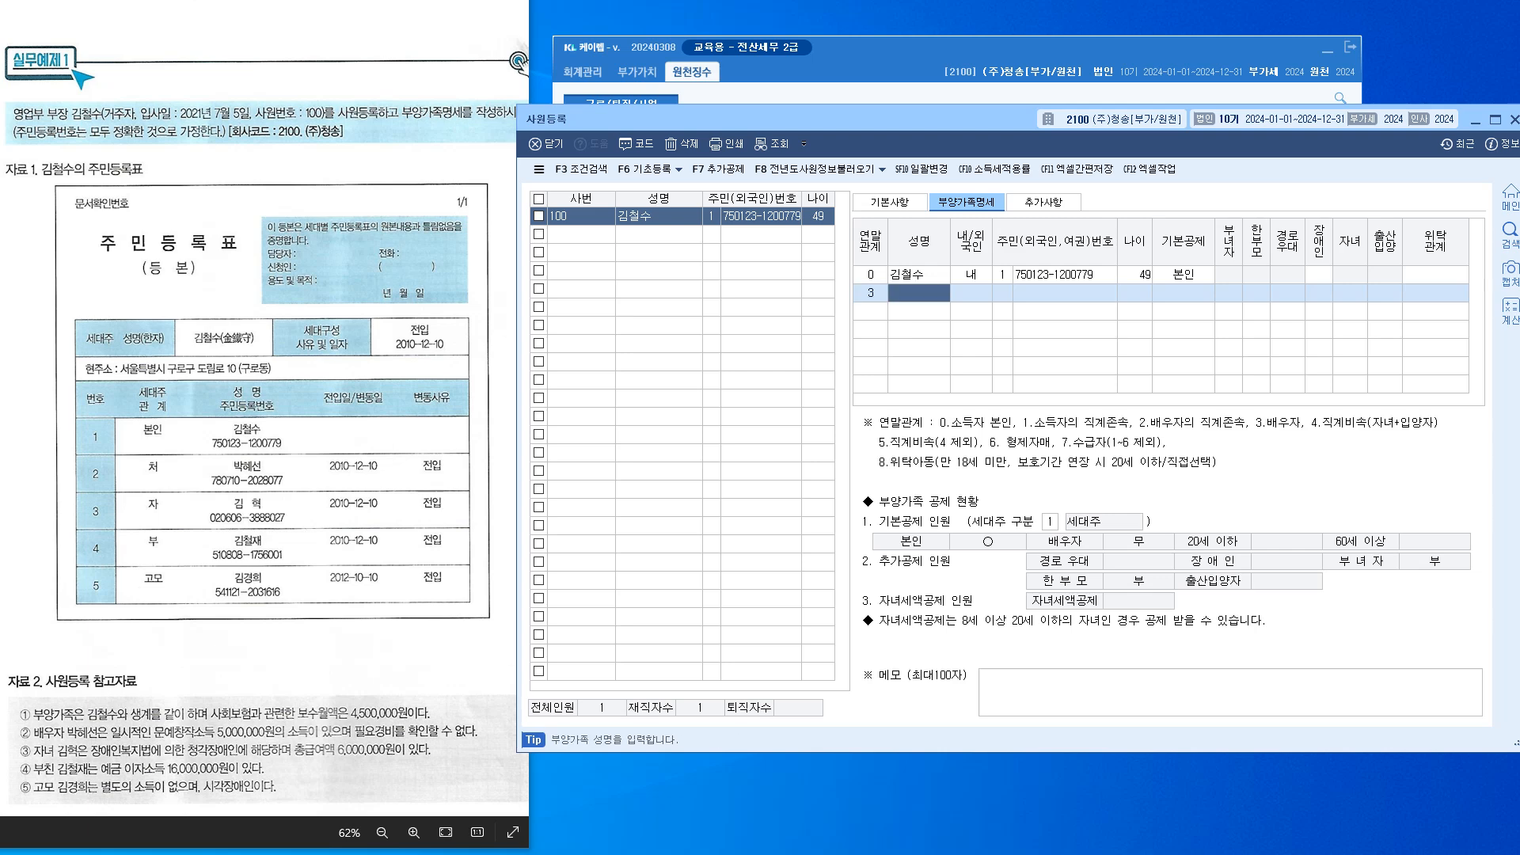
key(Return)
key(Return)
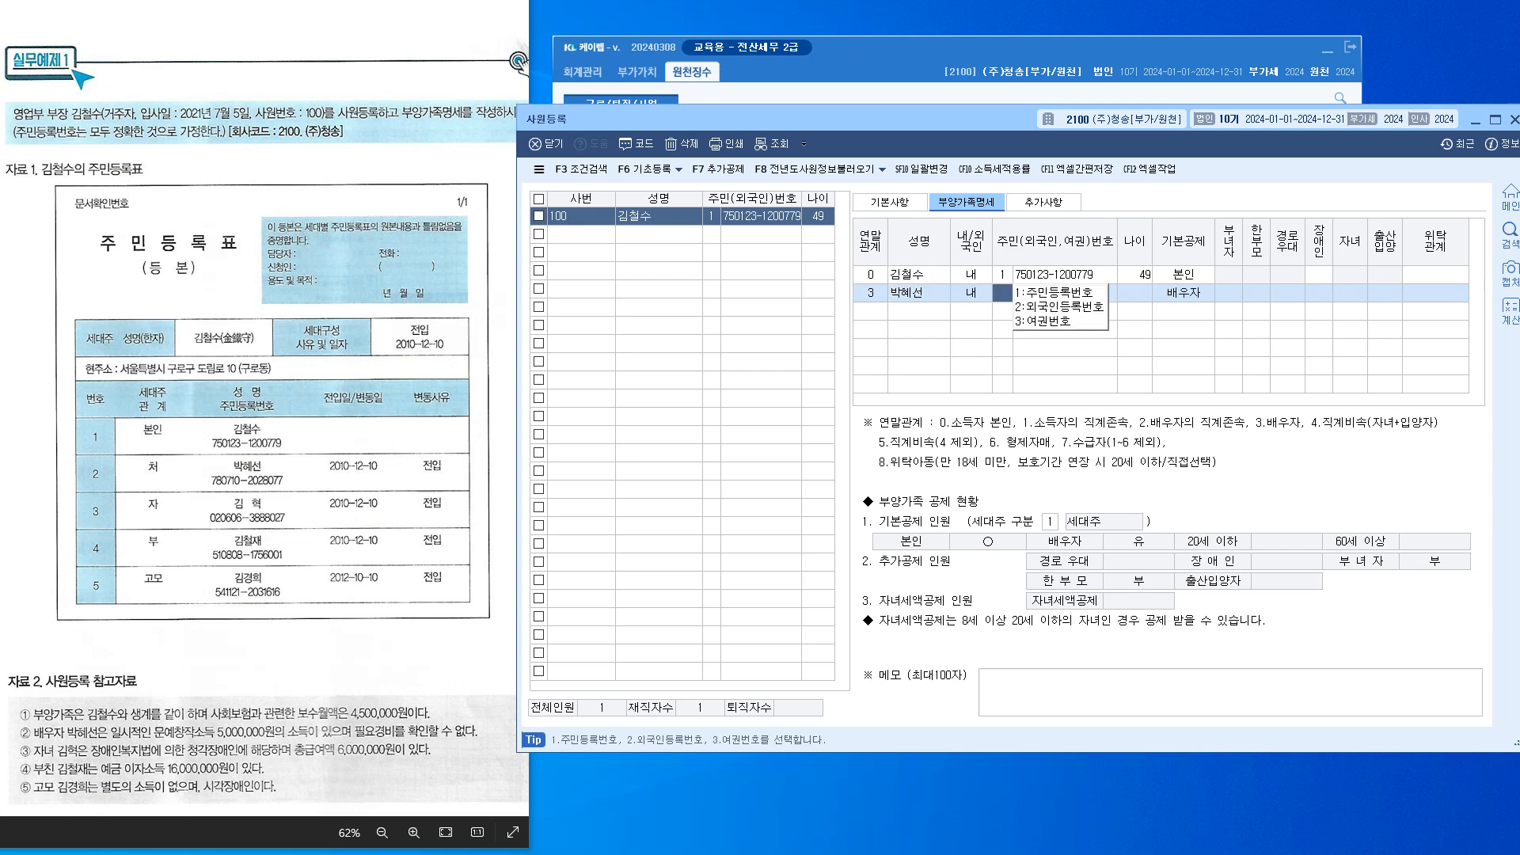
text(1)
key(Return)
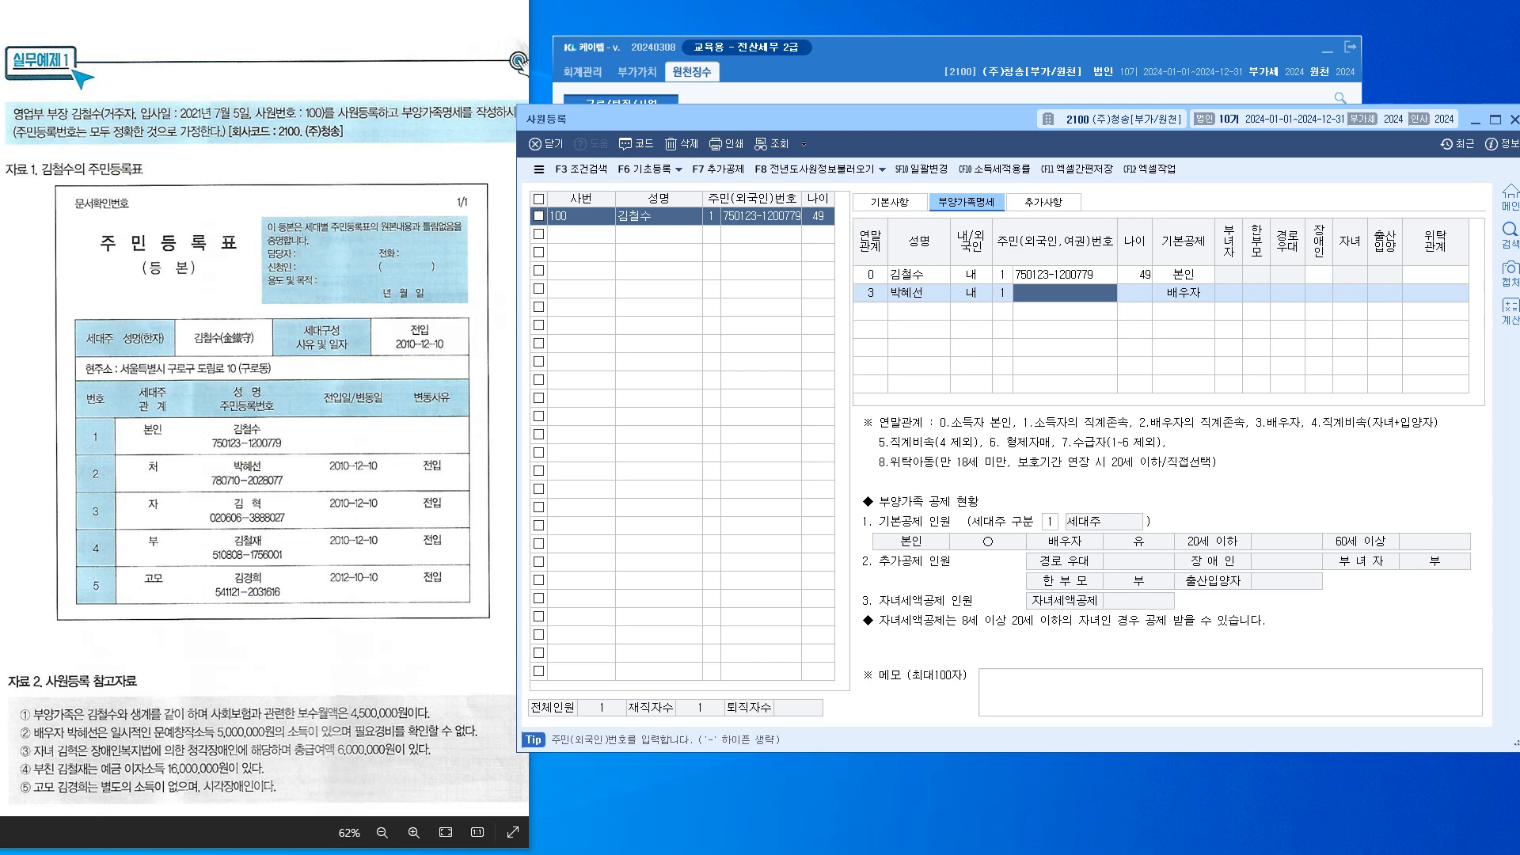
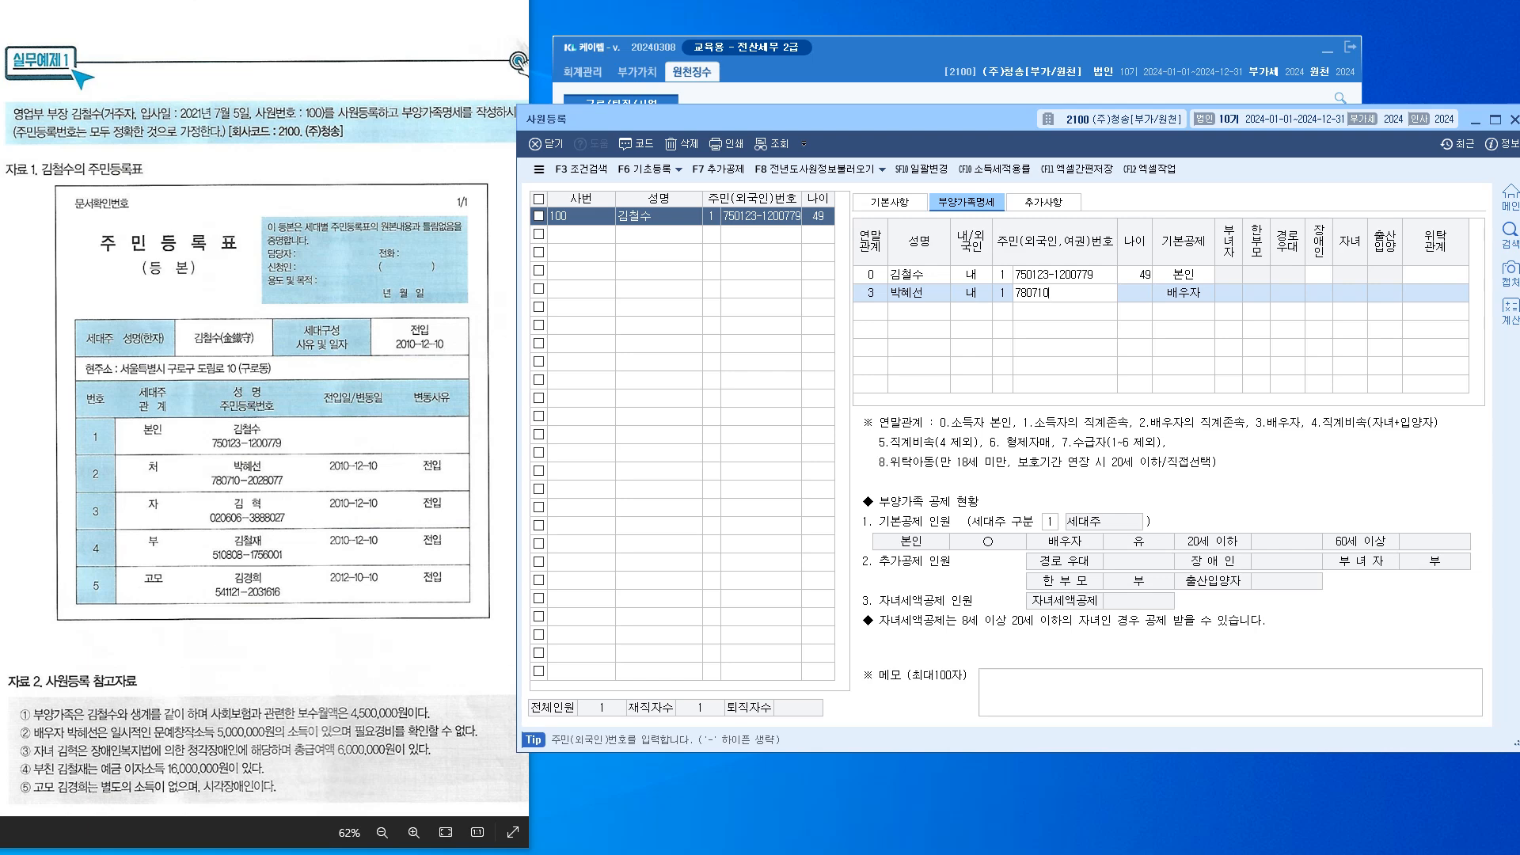
key(Return)
key(Return)
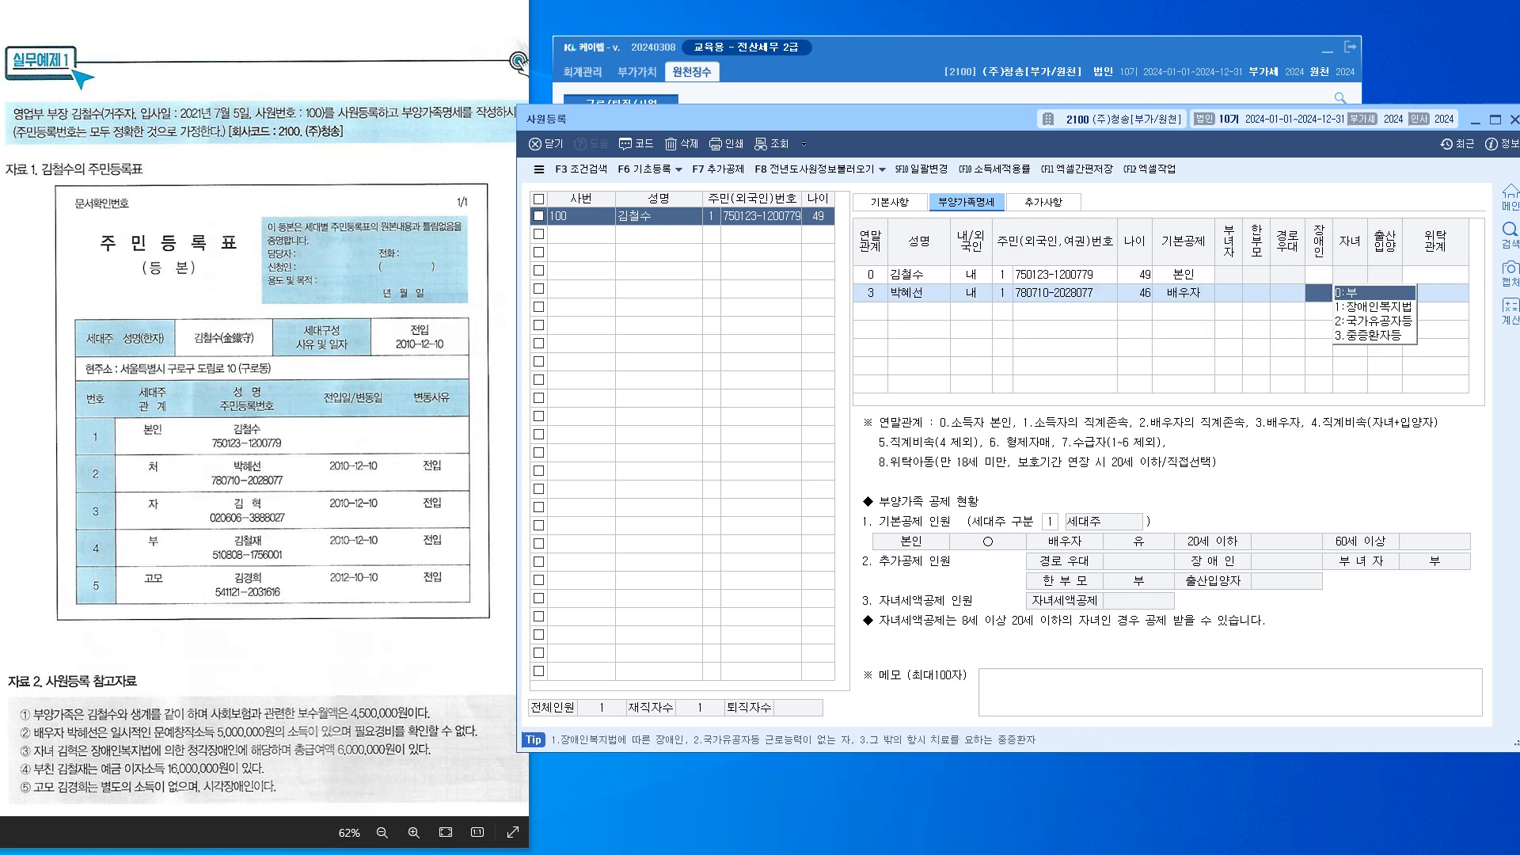
key(Return)
key(Return)
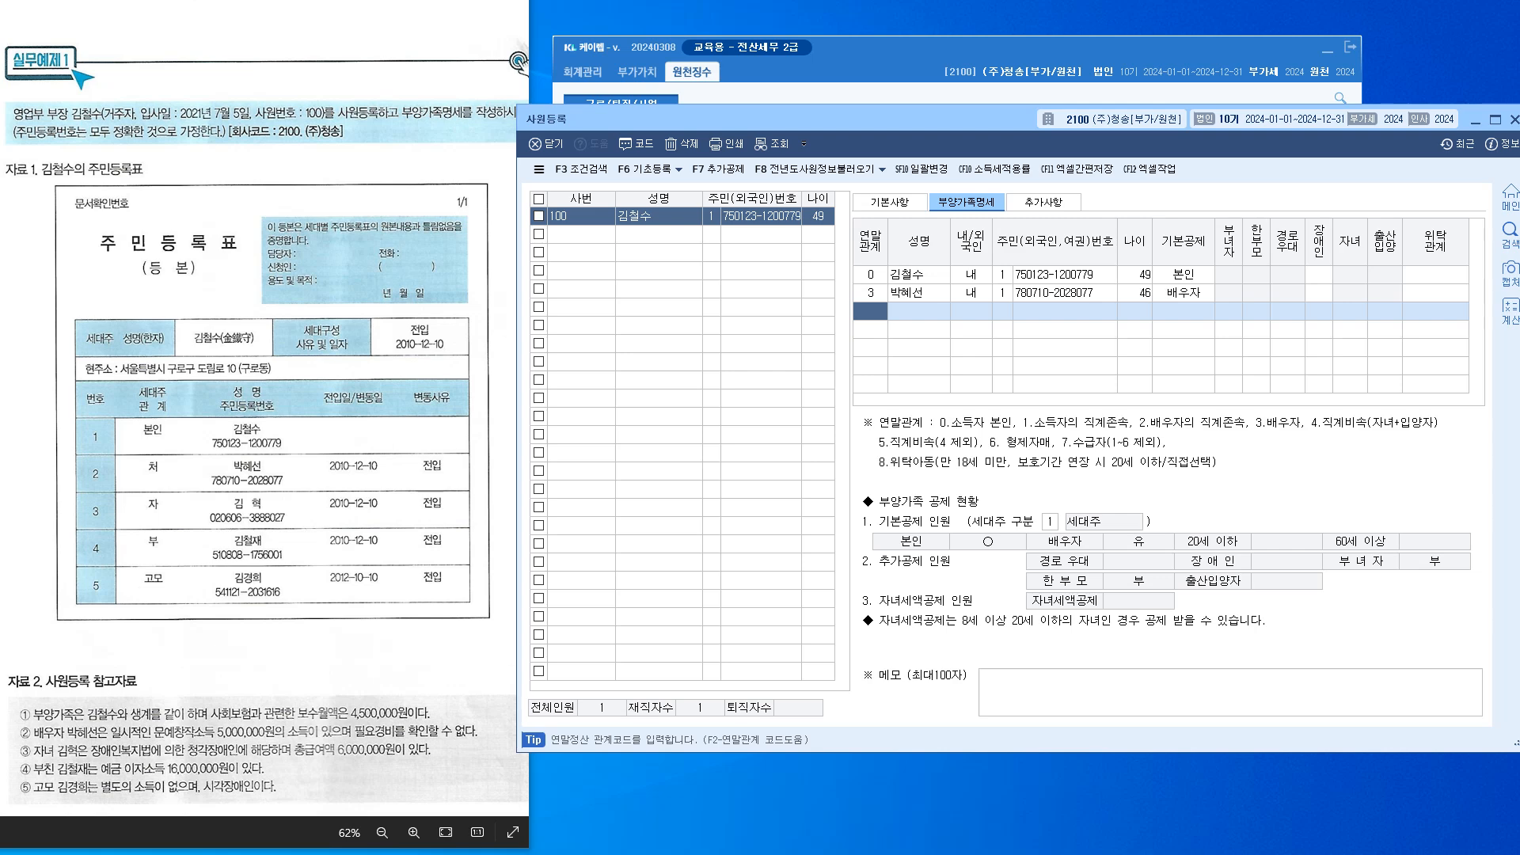
Leave the spouse's deduction unchanged and write the memo '연간소득금액 100만초과 분리과세'
click(1184, 293)
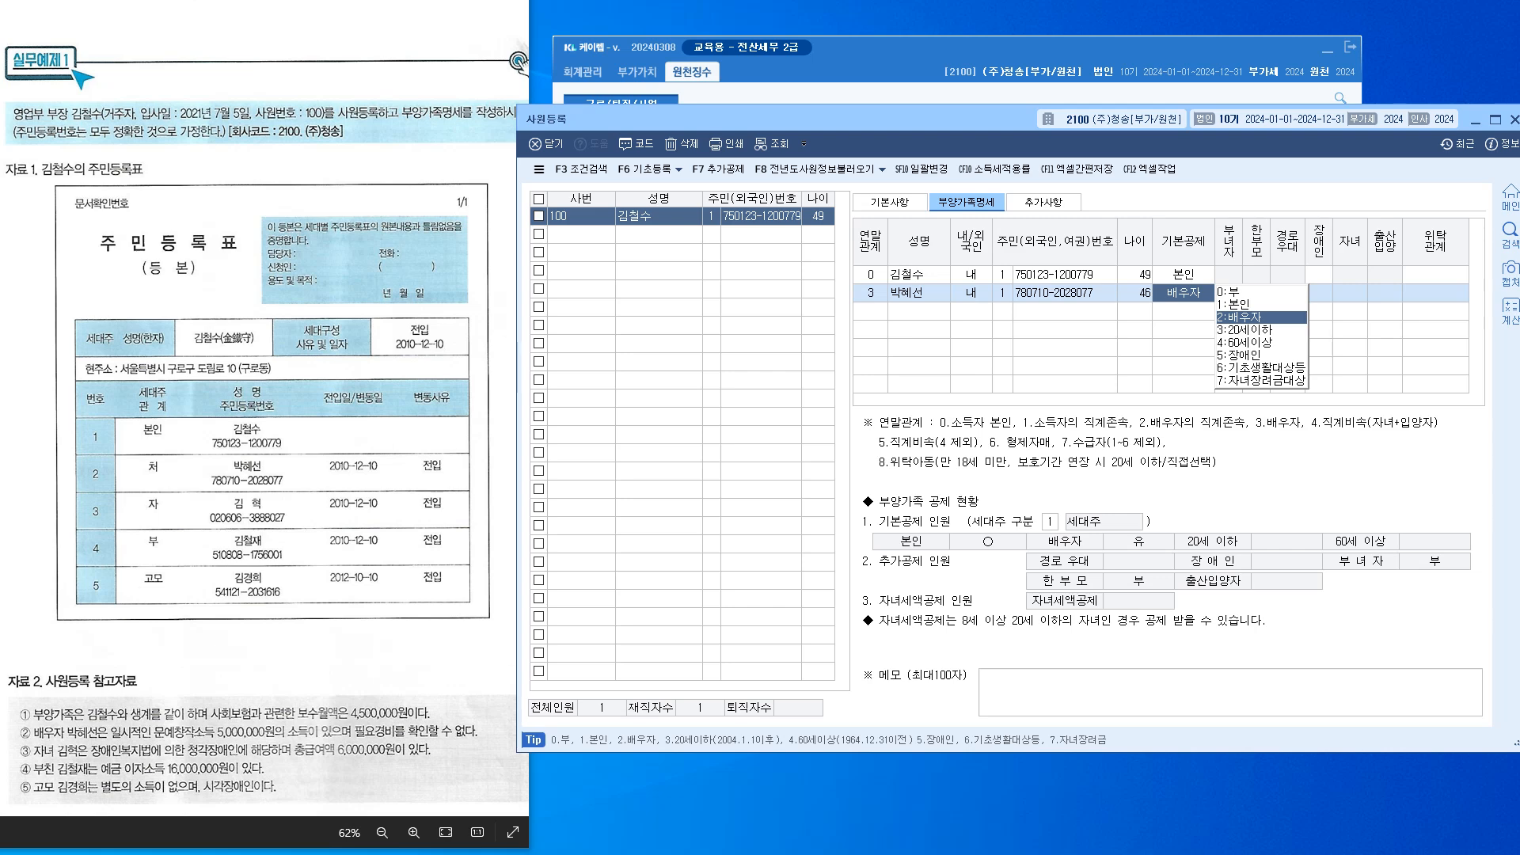
key(Escape)
text(500)
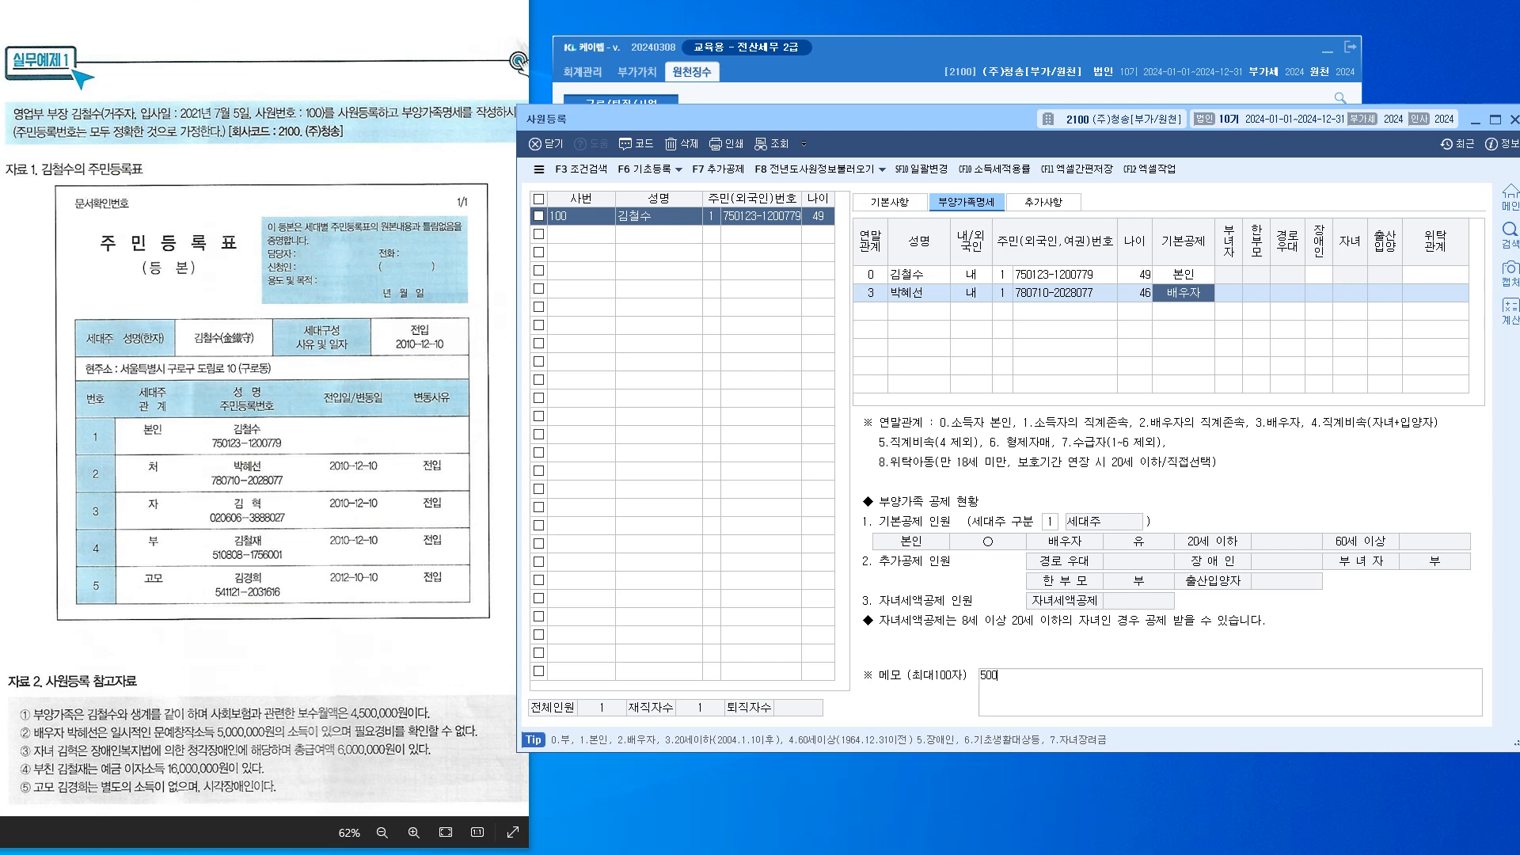
text( -50)
key(BackSpace)
key(BackSpace)
key(BackSpace)
text(300   20)
text(0  300)
drag(1089, 675, 979, 676)
key(Delete)
text(연ㄱ)
text(간소득금액)
text(  100)
text(만초과  )
text(분리과세 0)
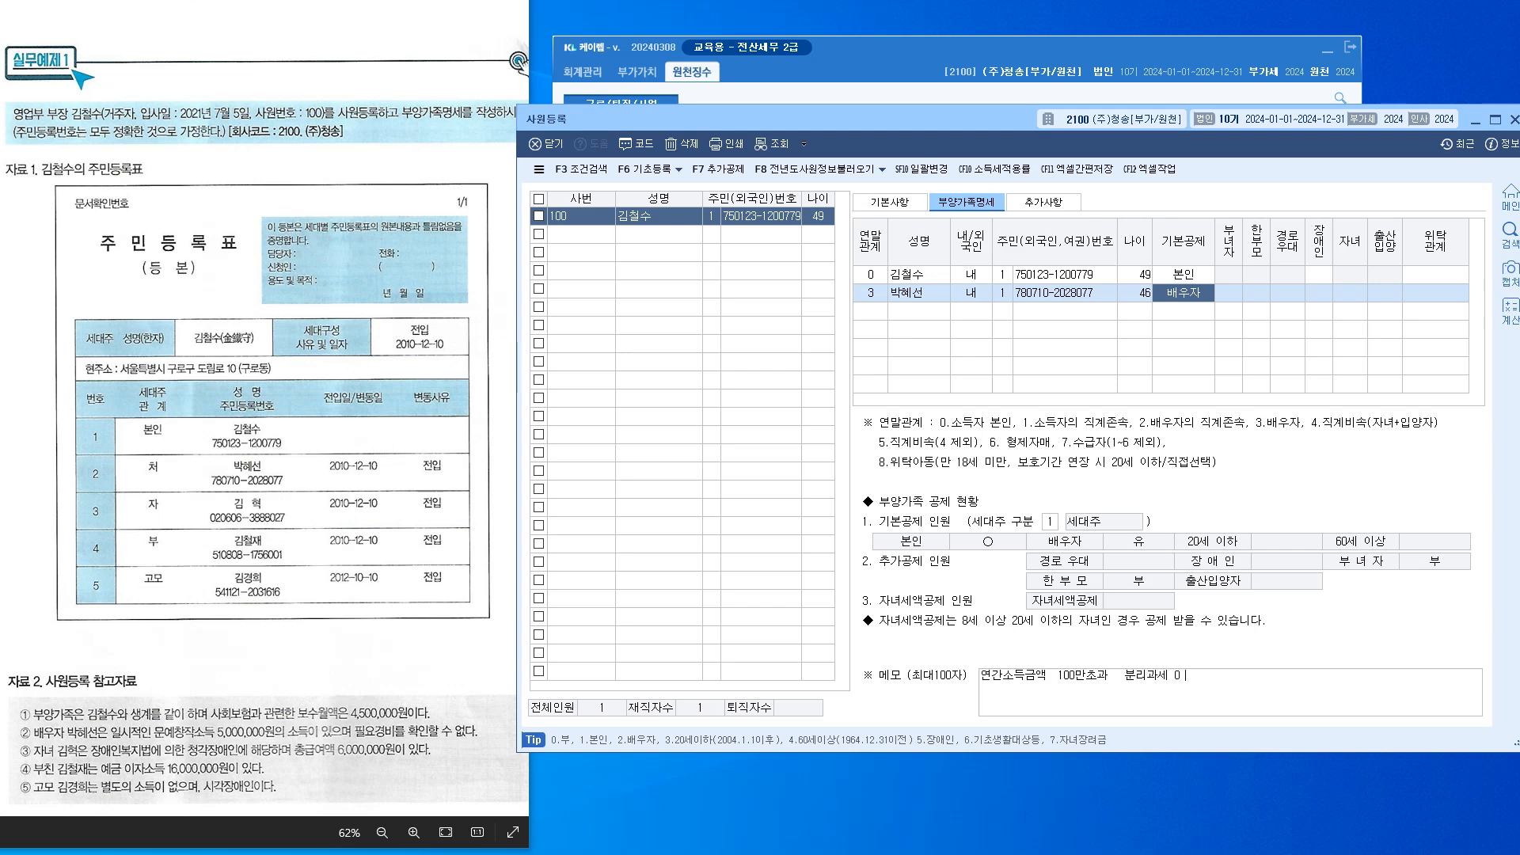
Start a new dependent row for the son with relationship 4, his name, and 내국인
click(870, 311)
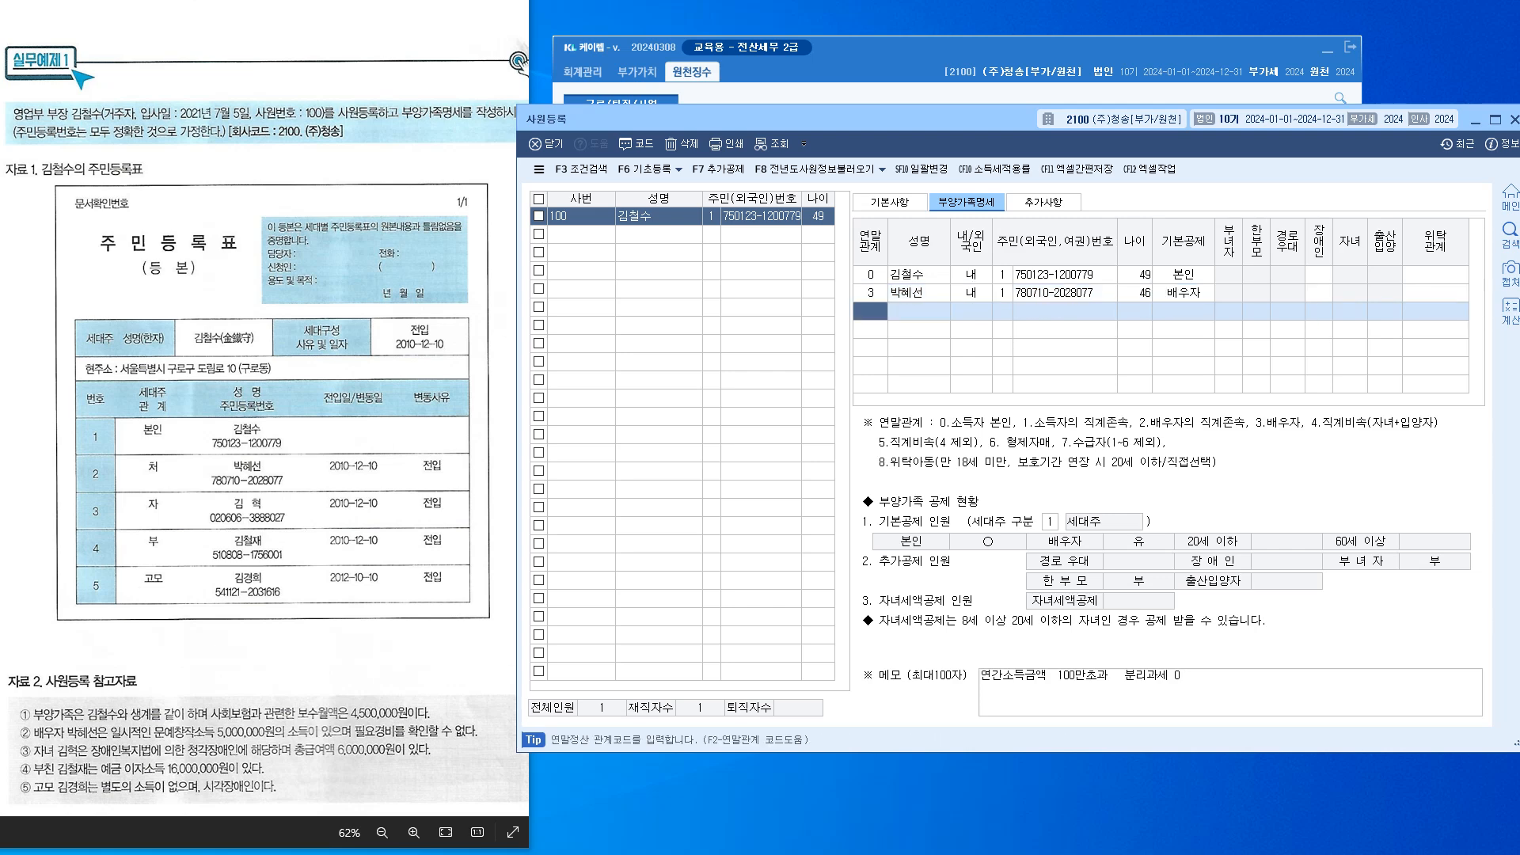
click(1183, 293)
key(Return)
text(4)
key(Return)
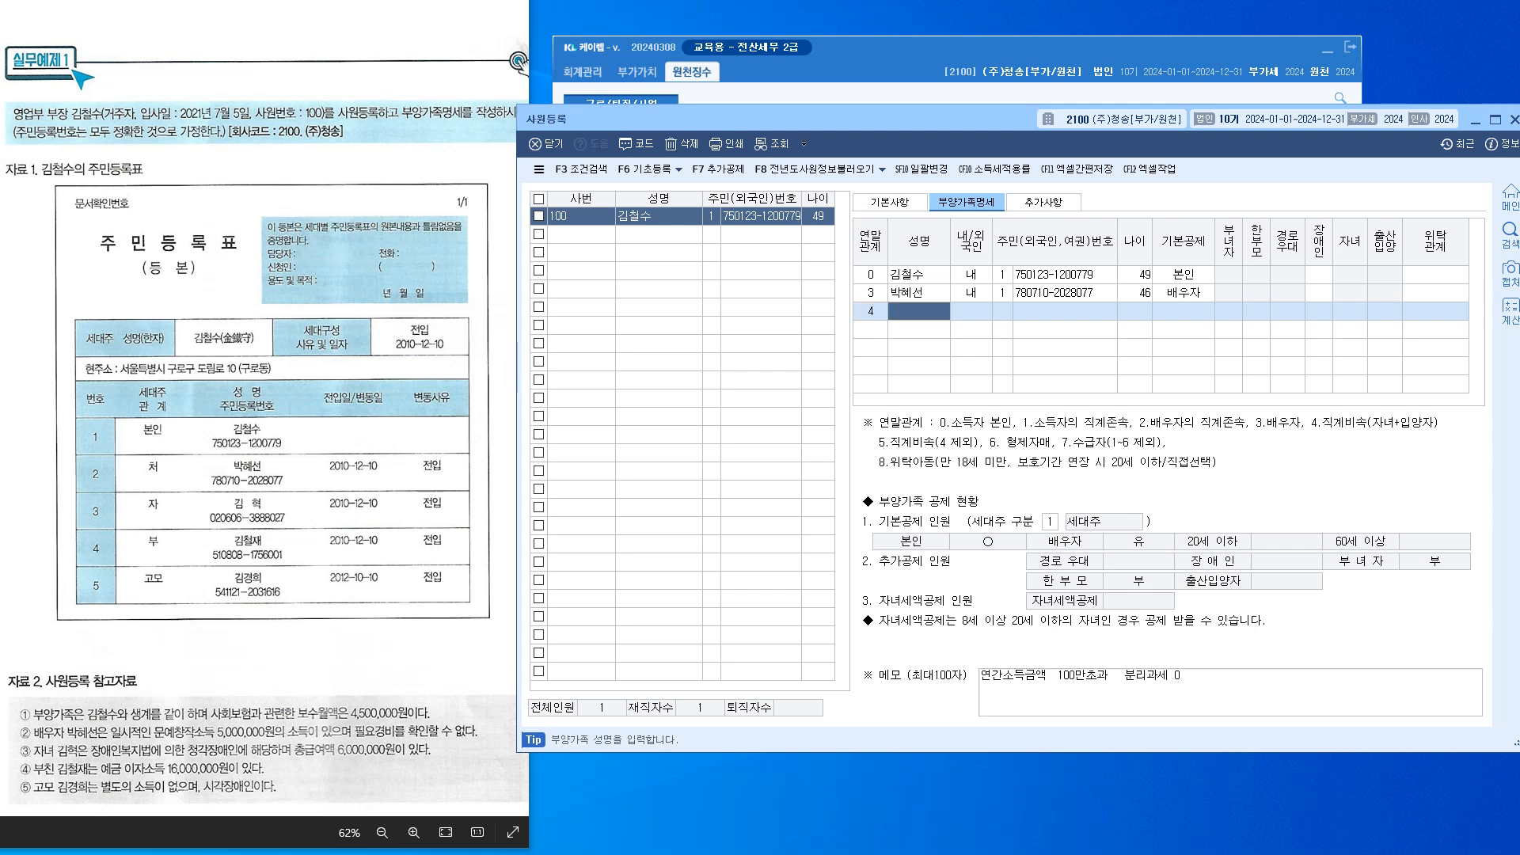
key(Return)
key(Return)
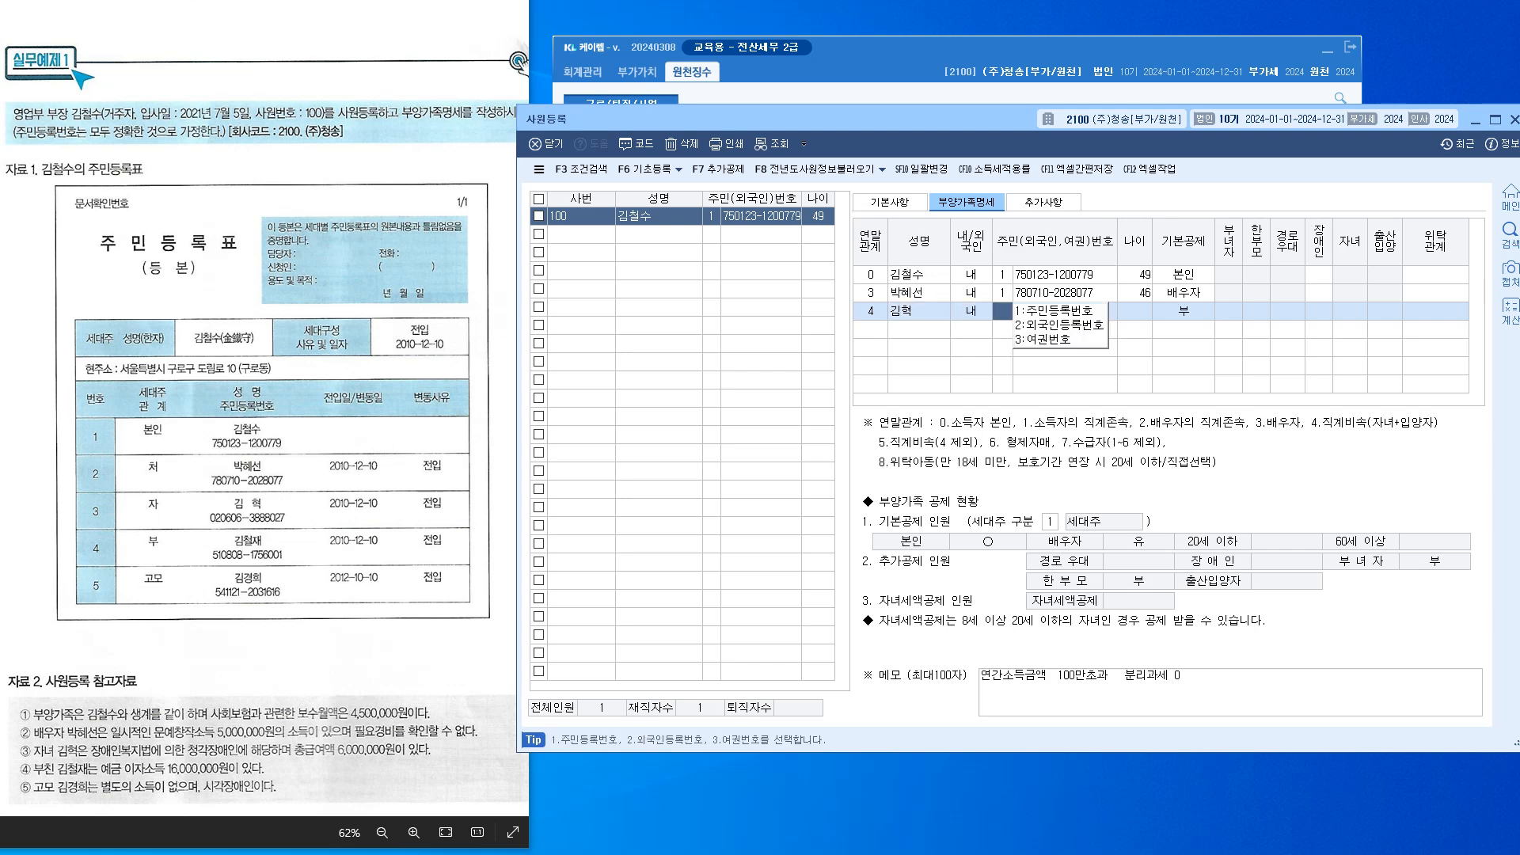
text(1)
key(Return)
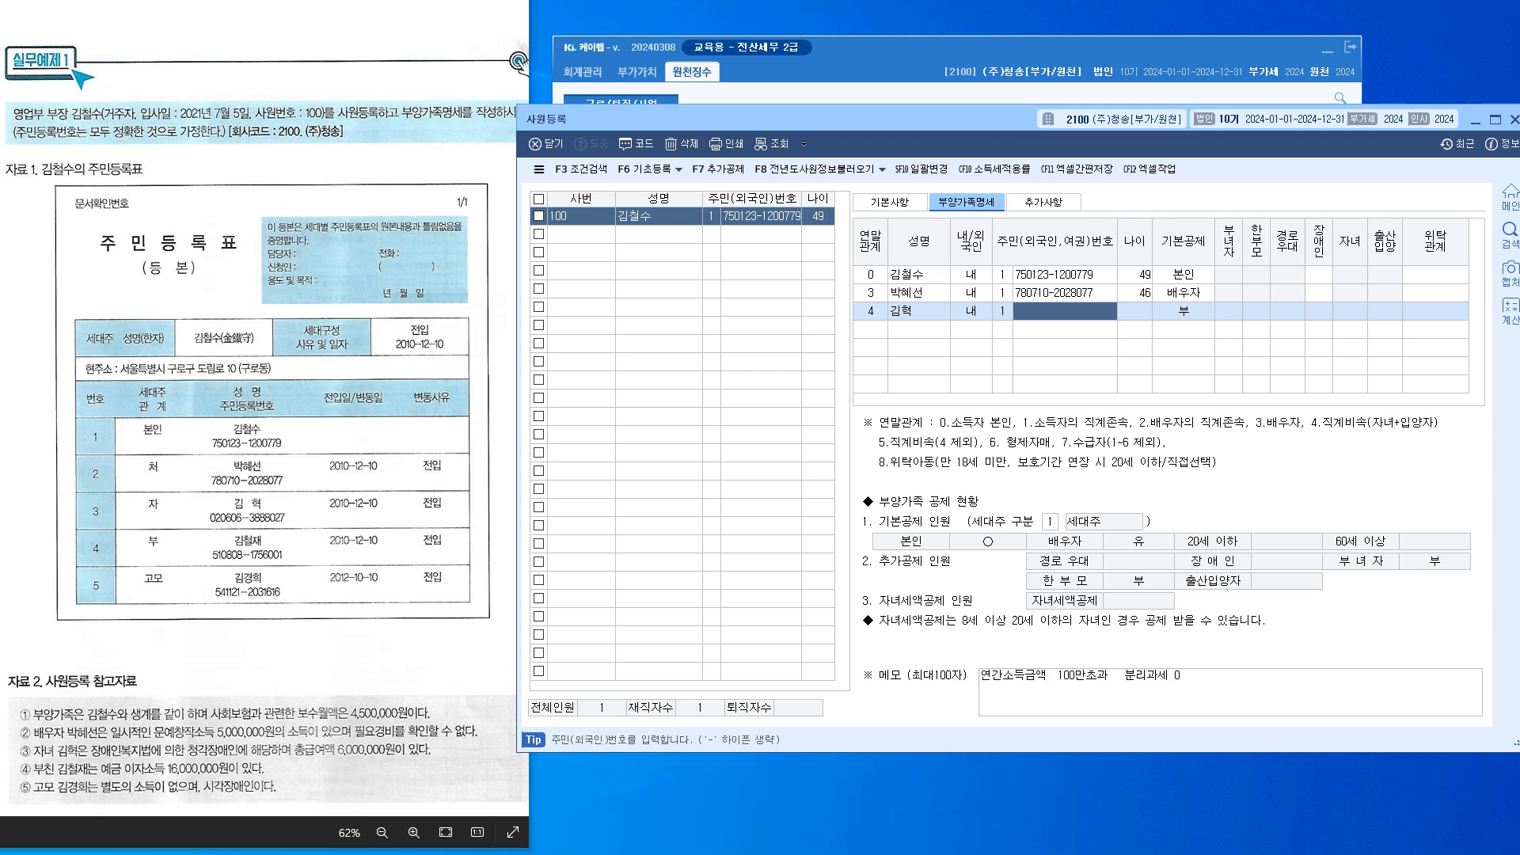
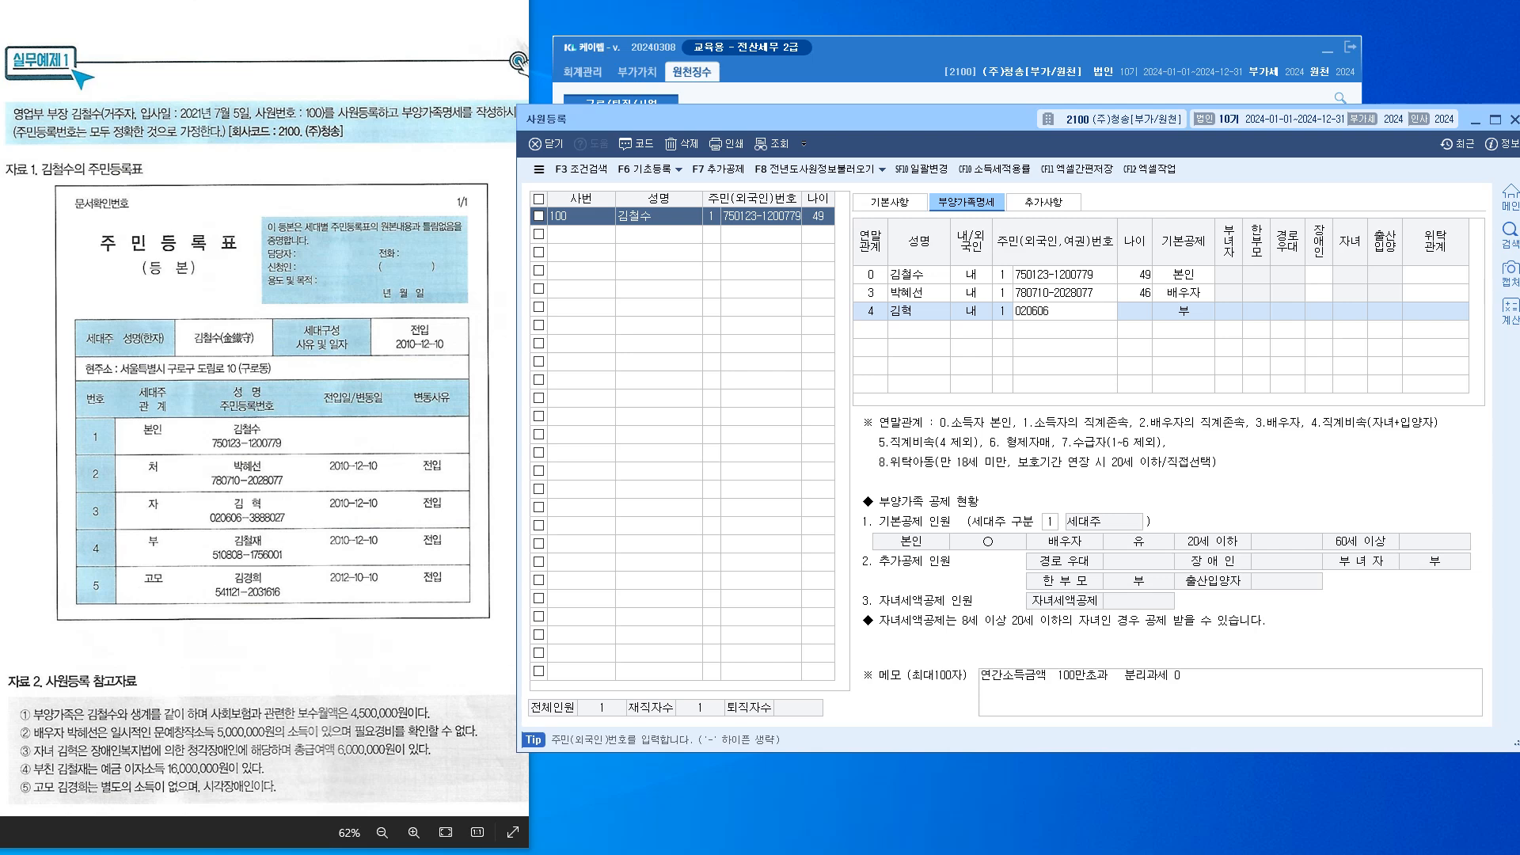
Enter the son's resident number (age 22) and set his basic deduction to 5 장애인
key(Return)
key(Return)
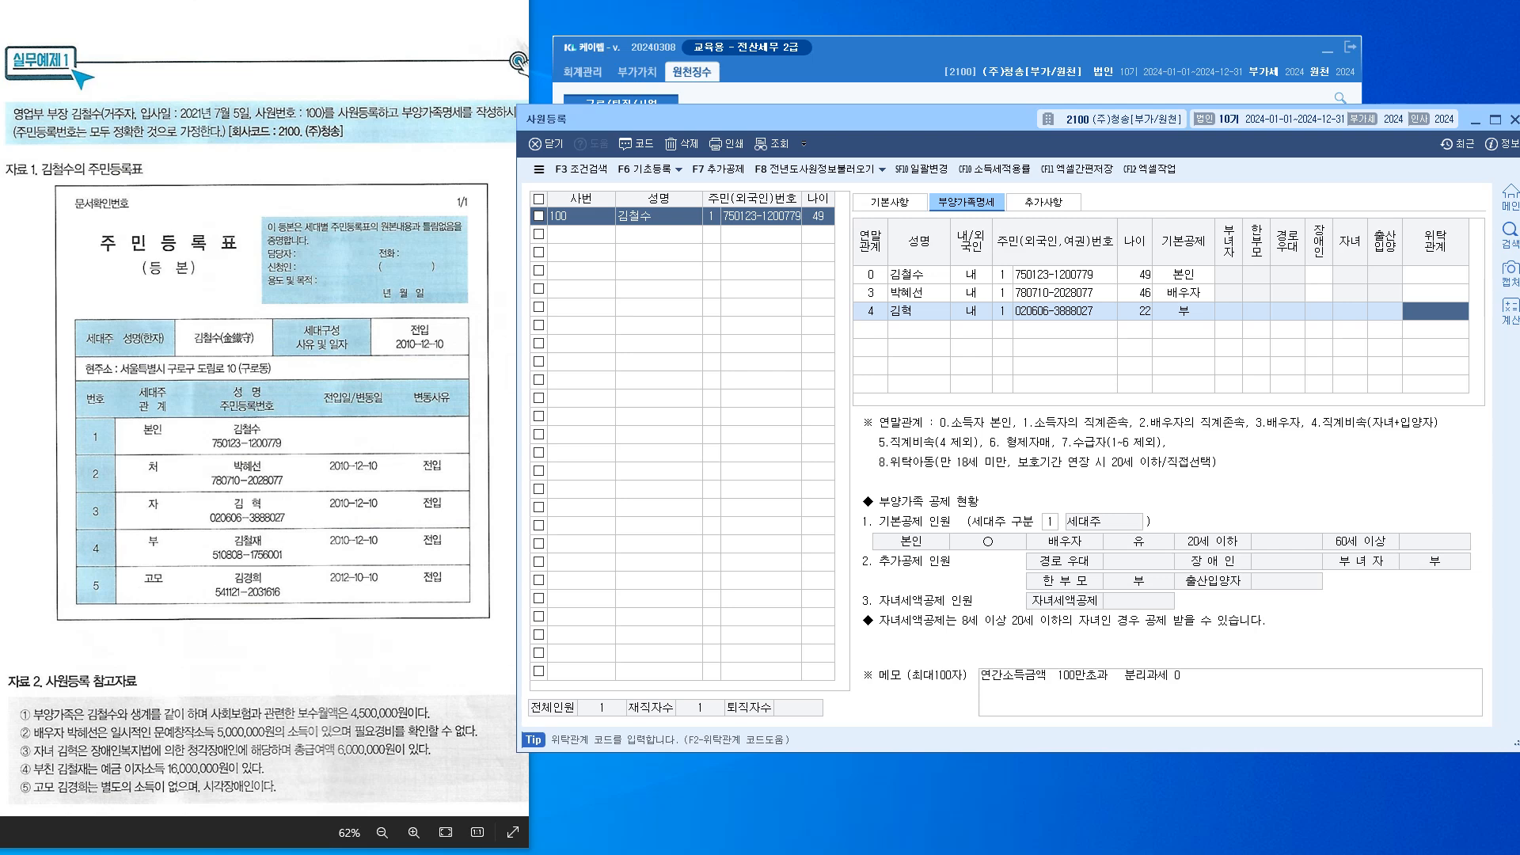
click(1183, 311)
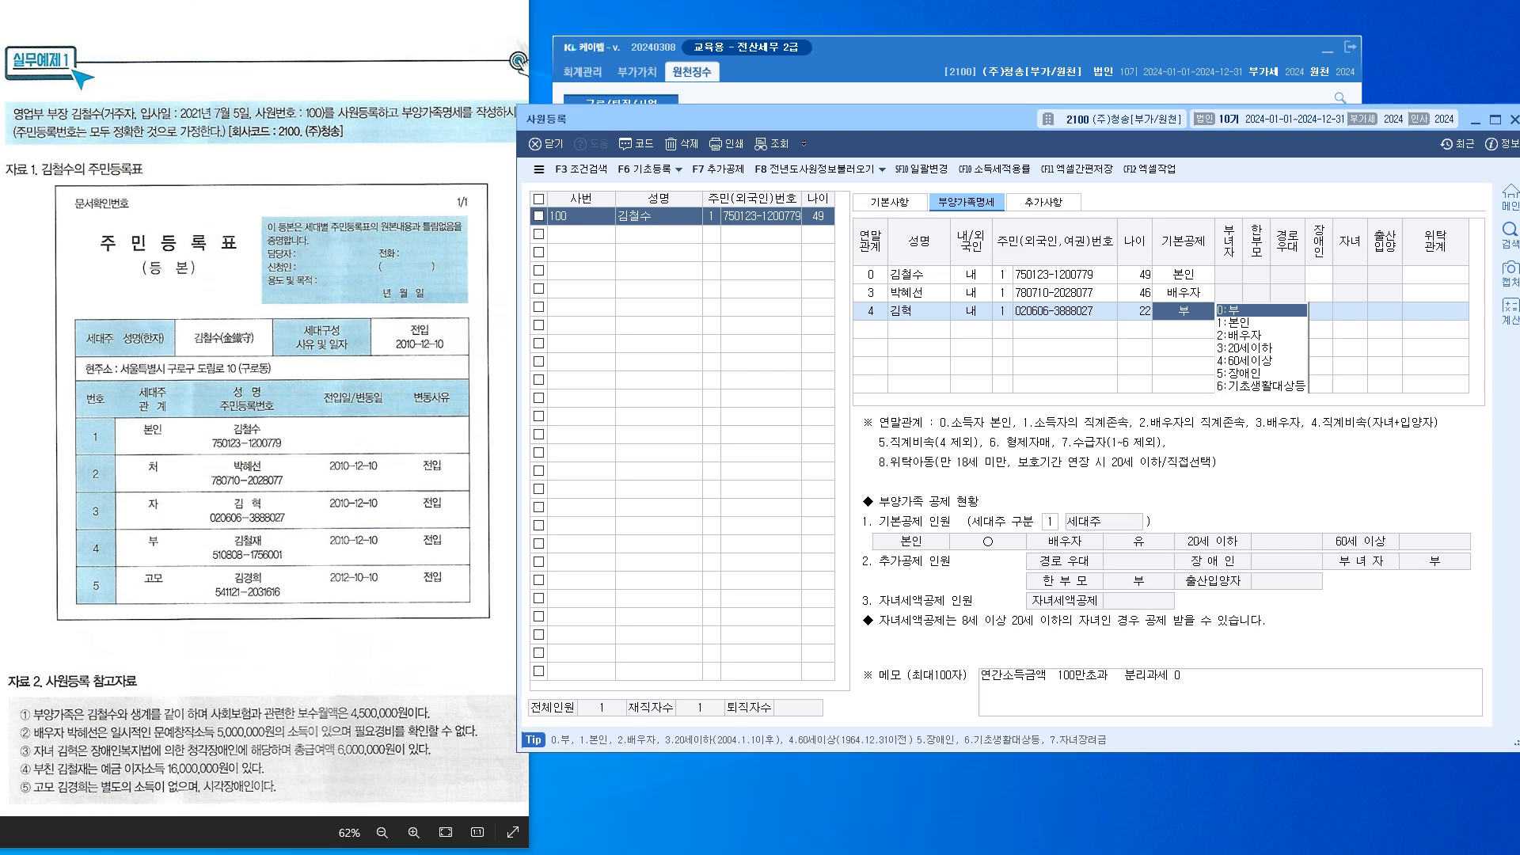
text(5)
key(Return)
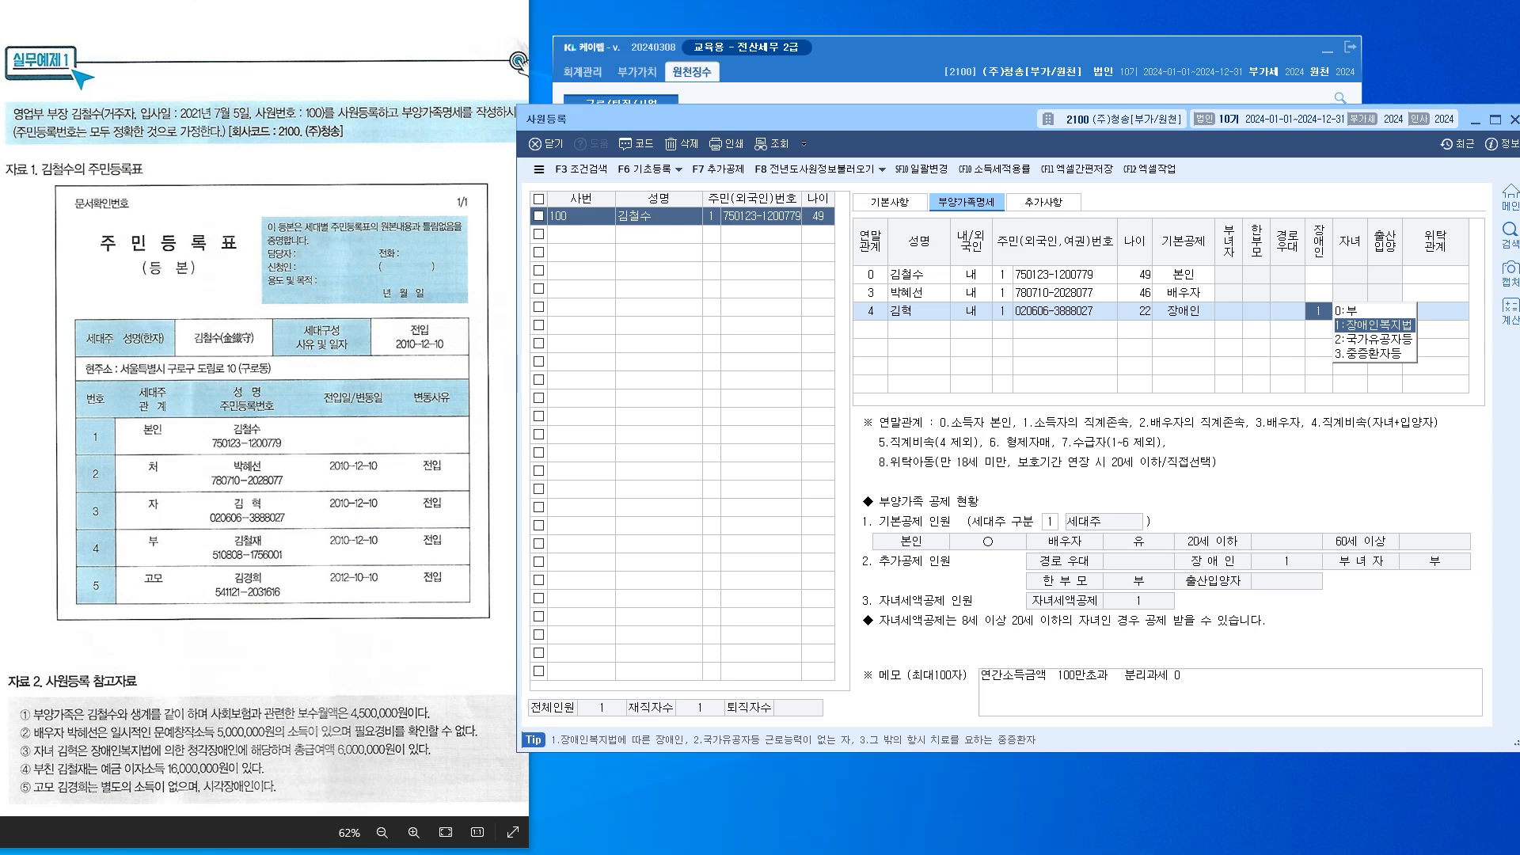
Change the memo to '총급여 500만 초' and the son's basic deduction to 0 부
drag(1195, 676, 979, 677)
key(Delete)
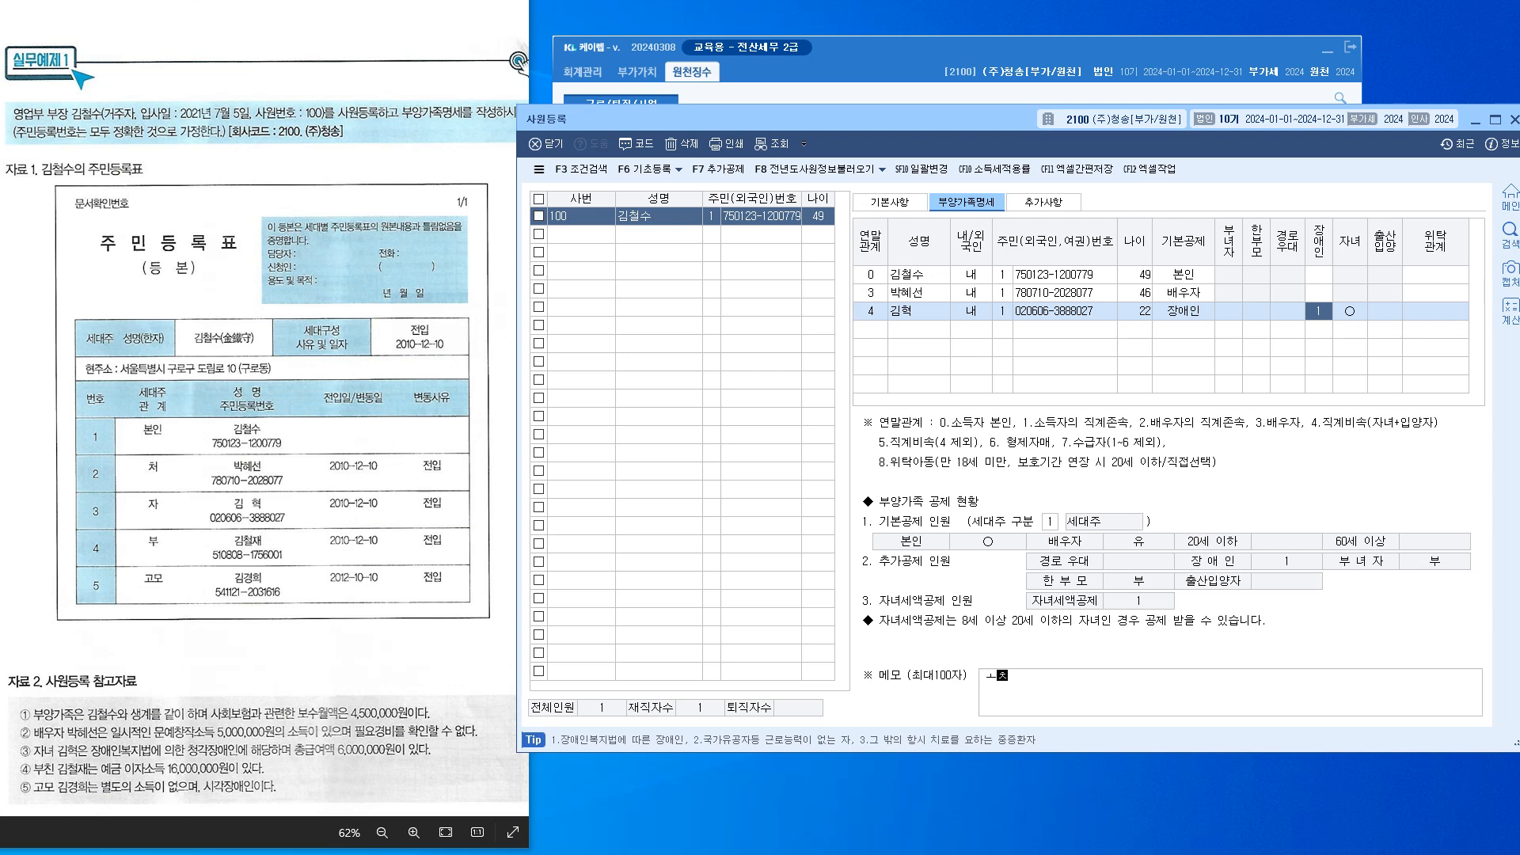
text(총급여 )
text(500)
text(만 ㅊ)
click(1183, 311)
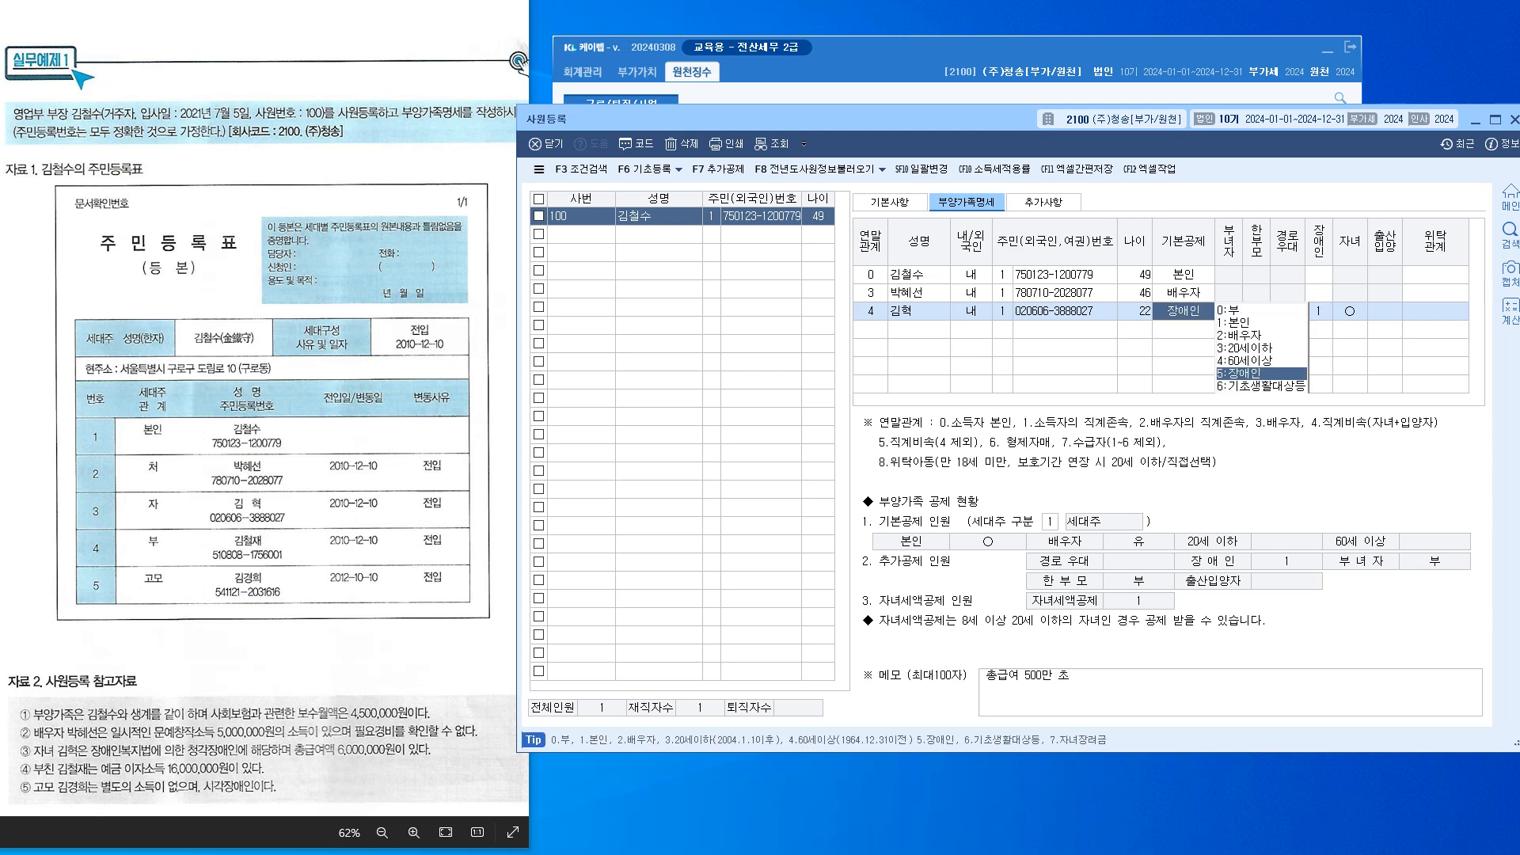
key(0)
key(Return)
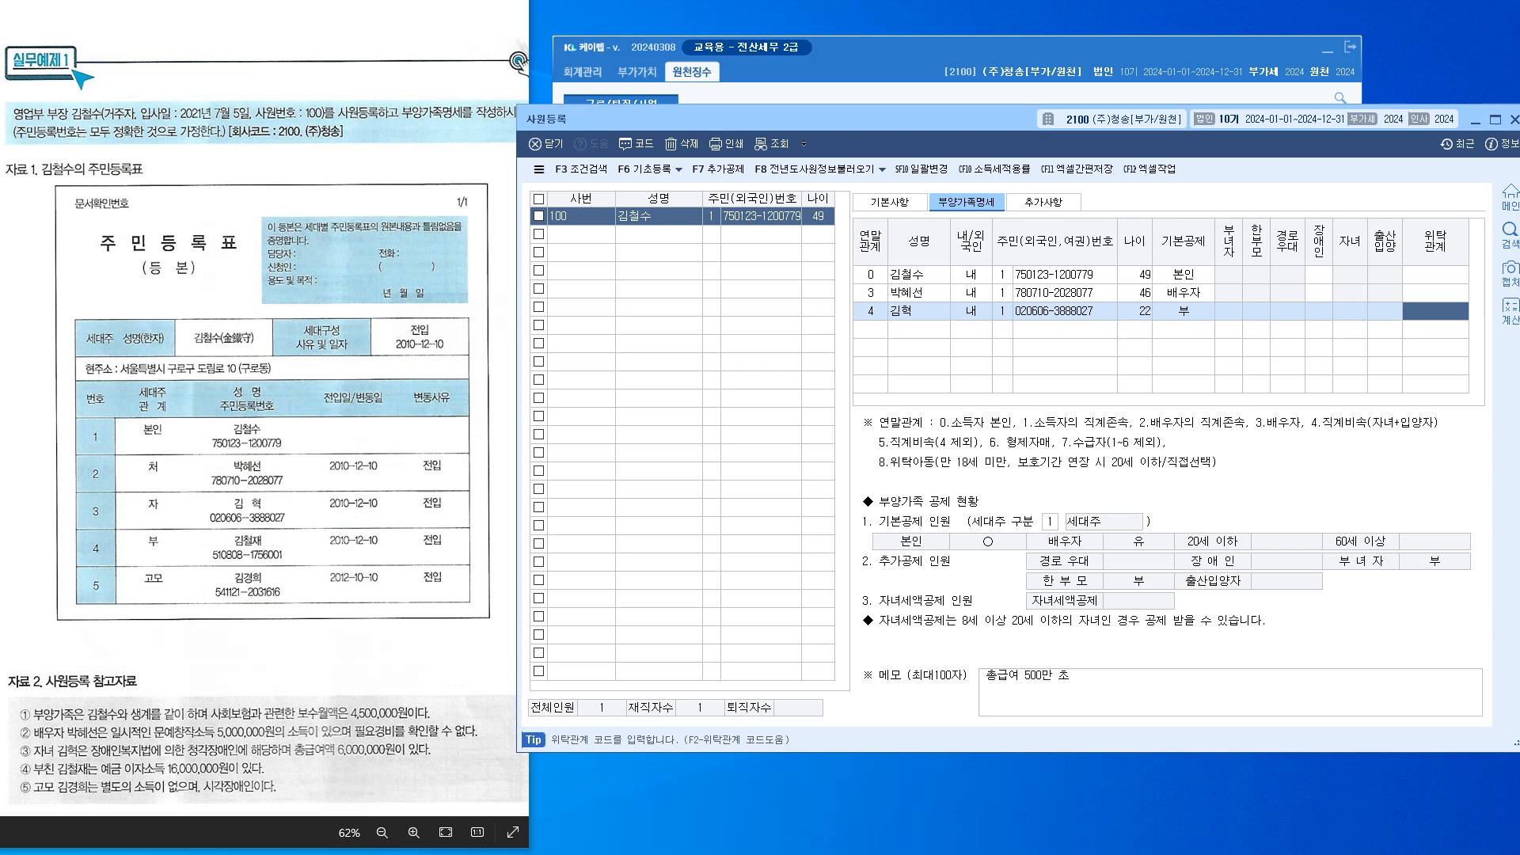
key(Return)
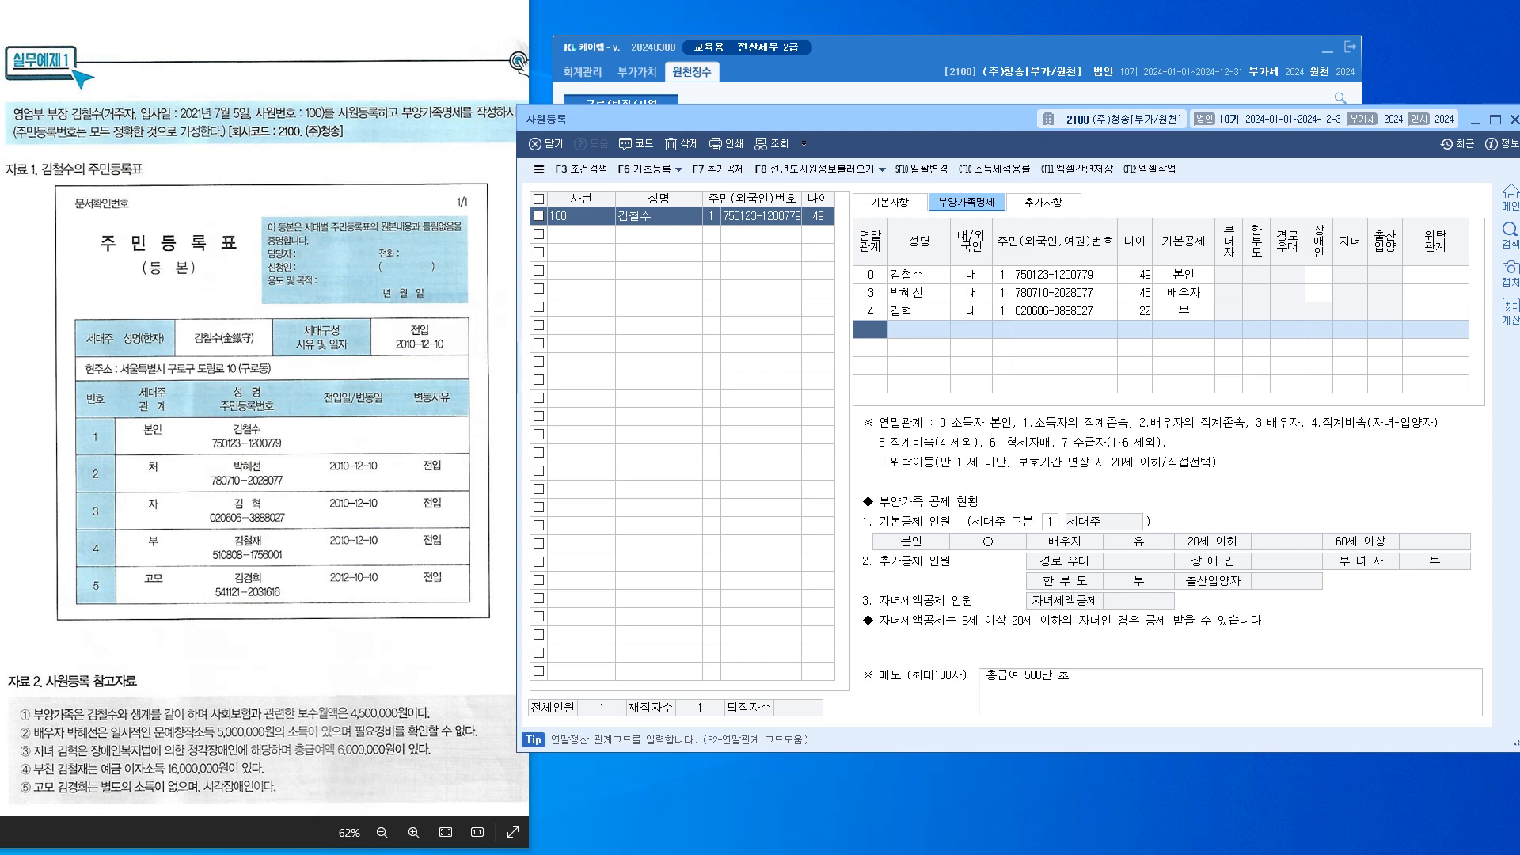
Add the father: relationship 1, his name, 내국인, resident number, 60세이상 deduction and 경로우대 marked
text(1)
key(Return)
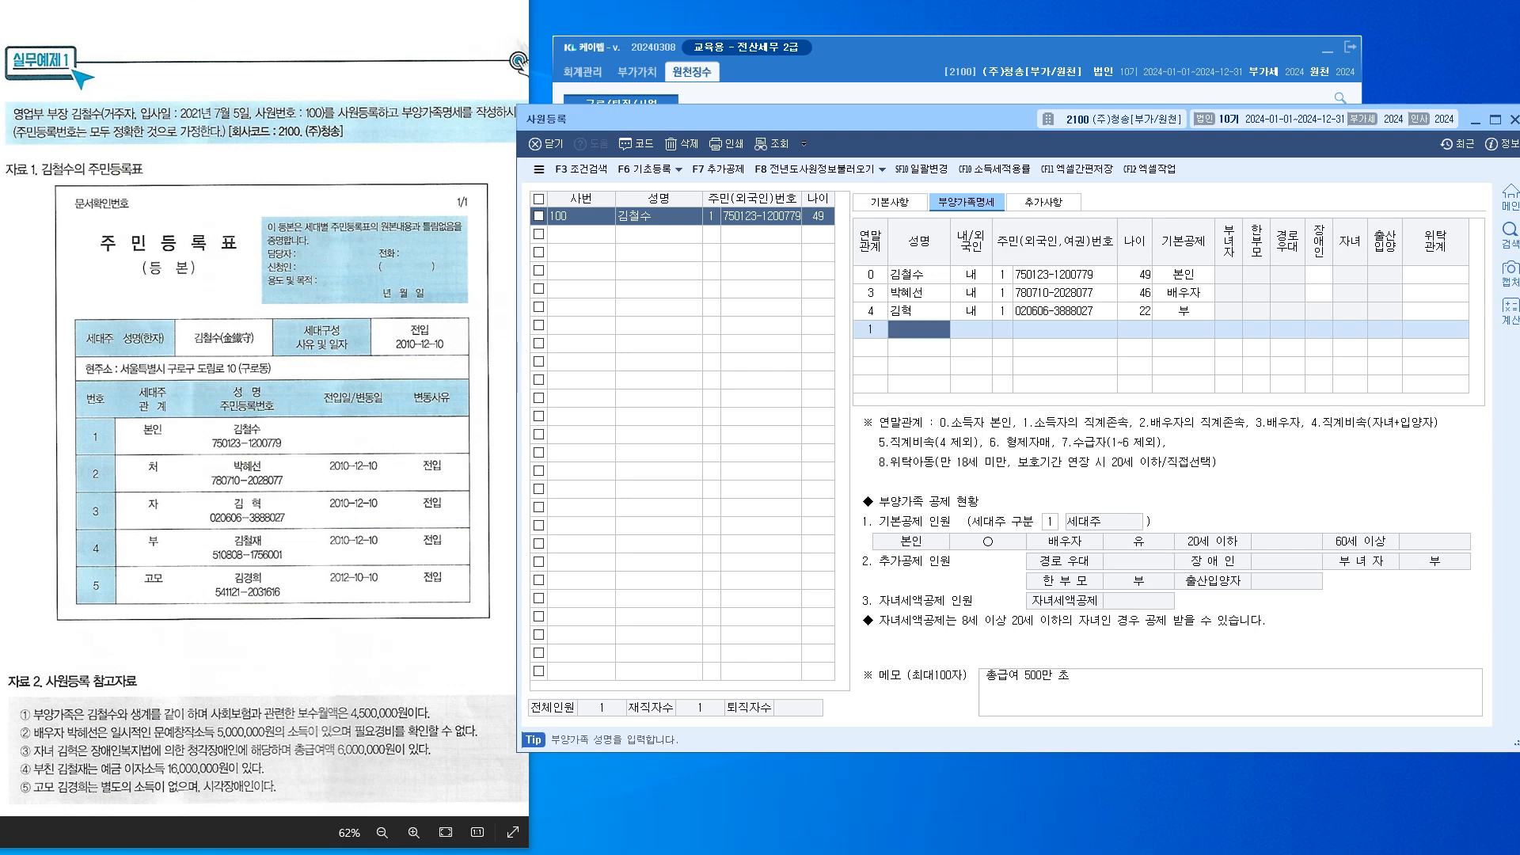
key(Return)
key(Return)
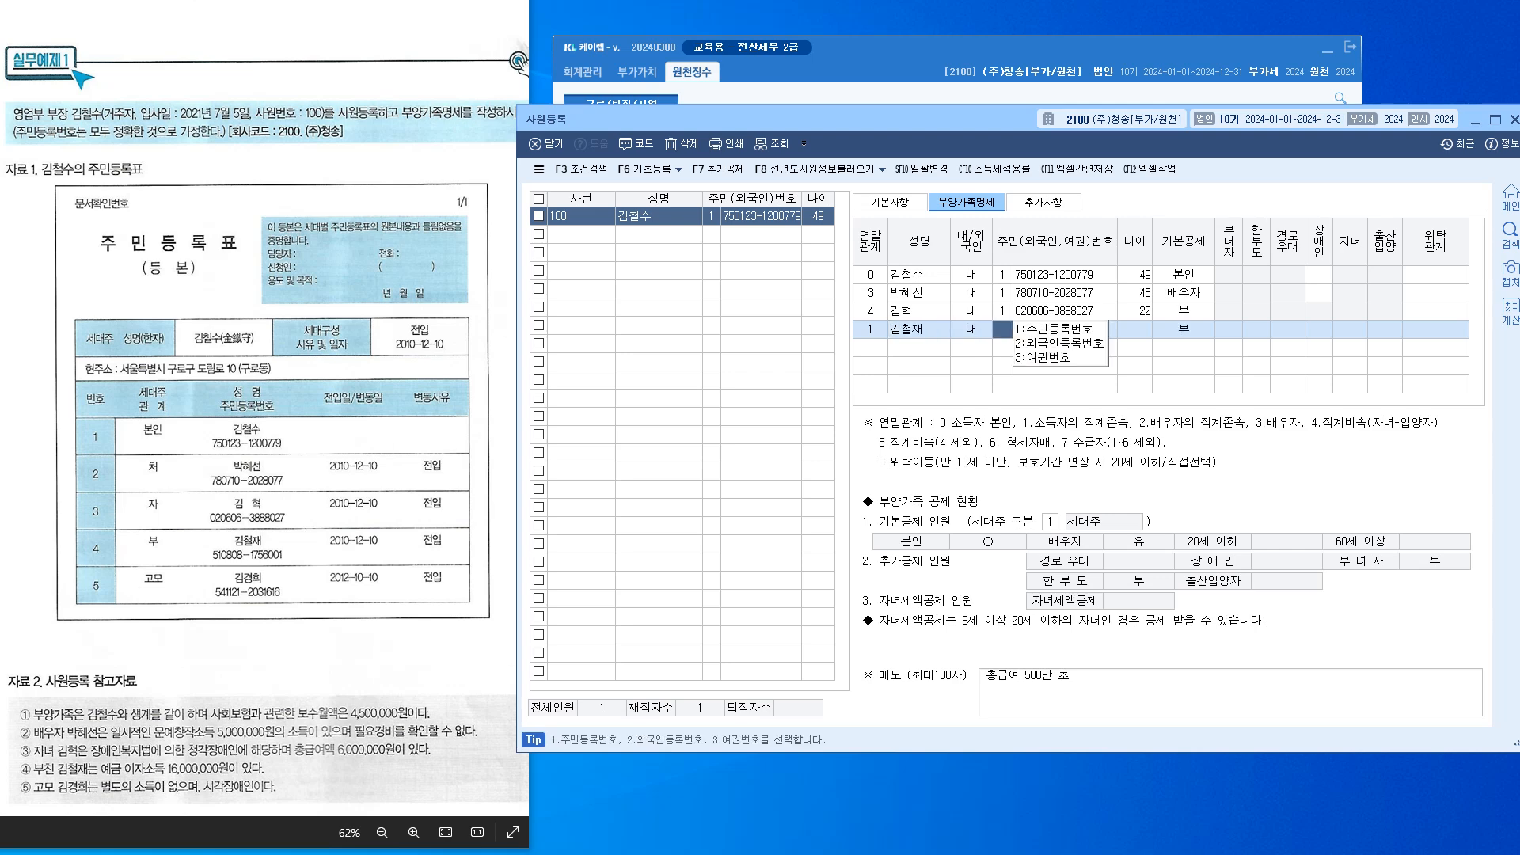
key(Return)
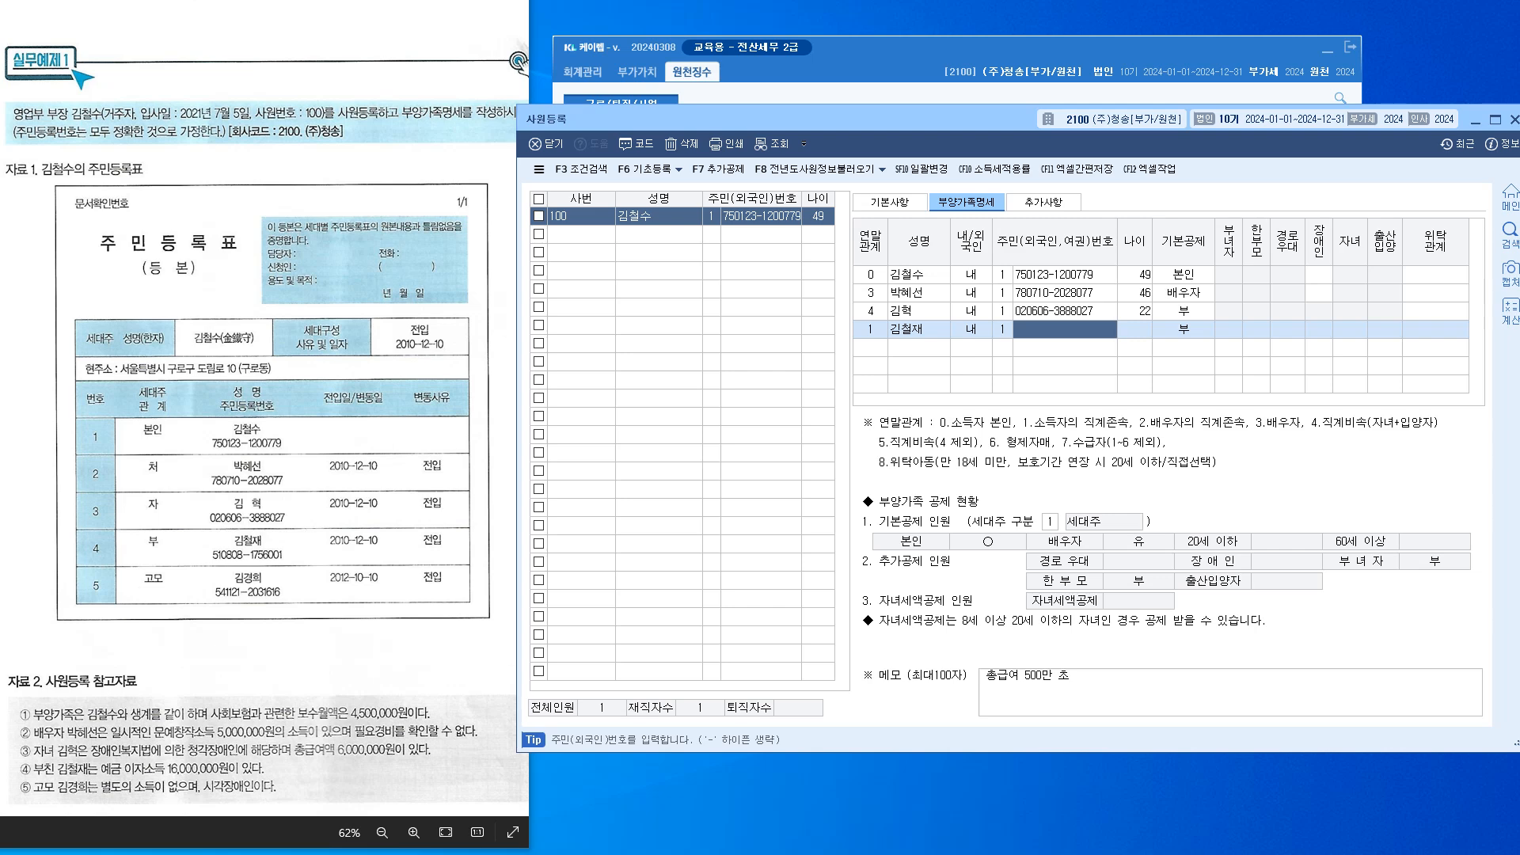
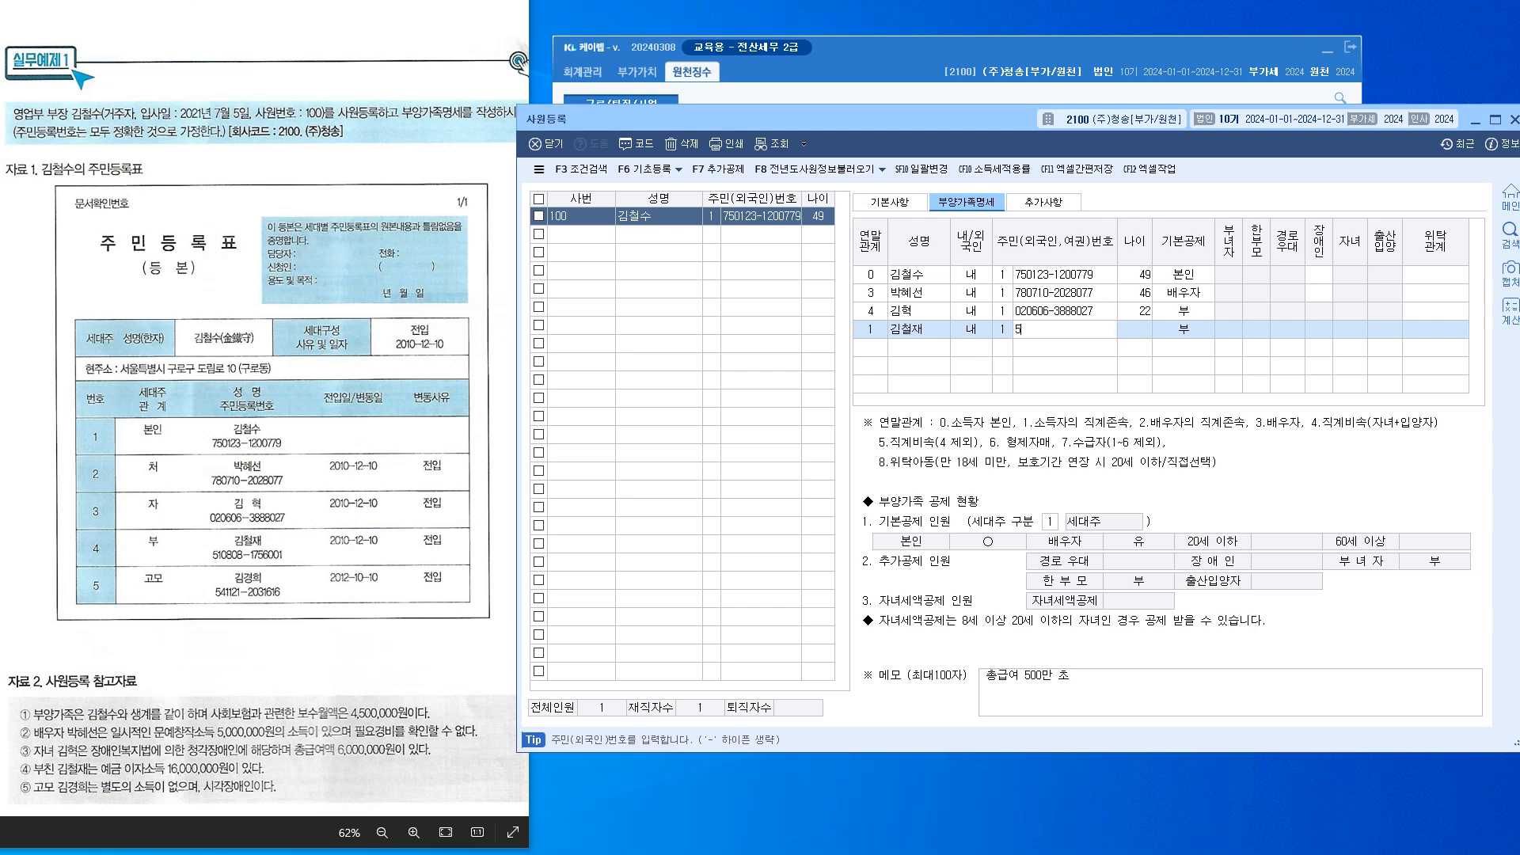
key(Return)
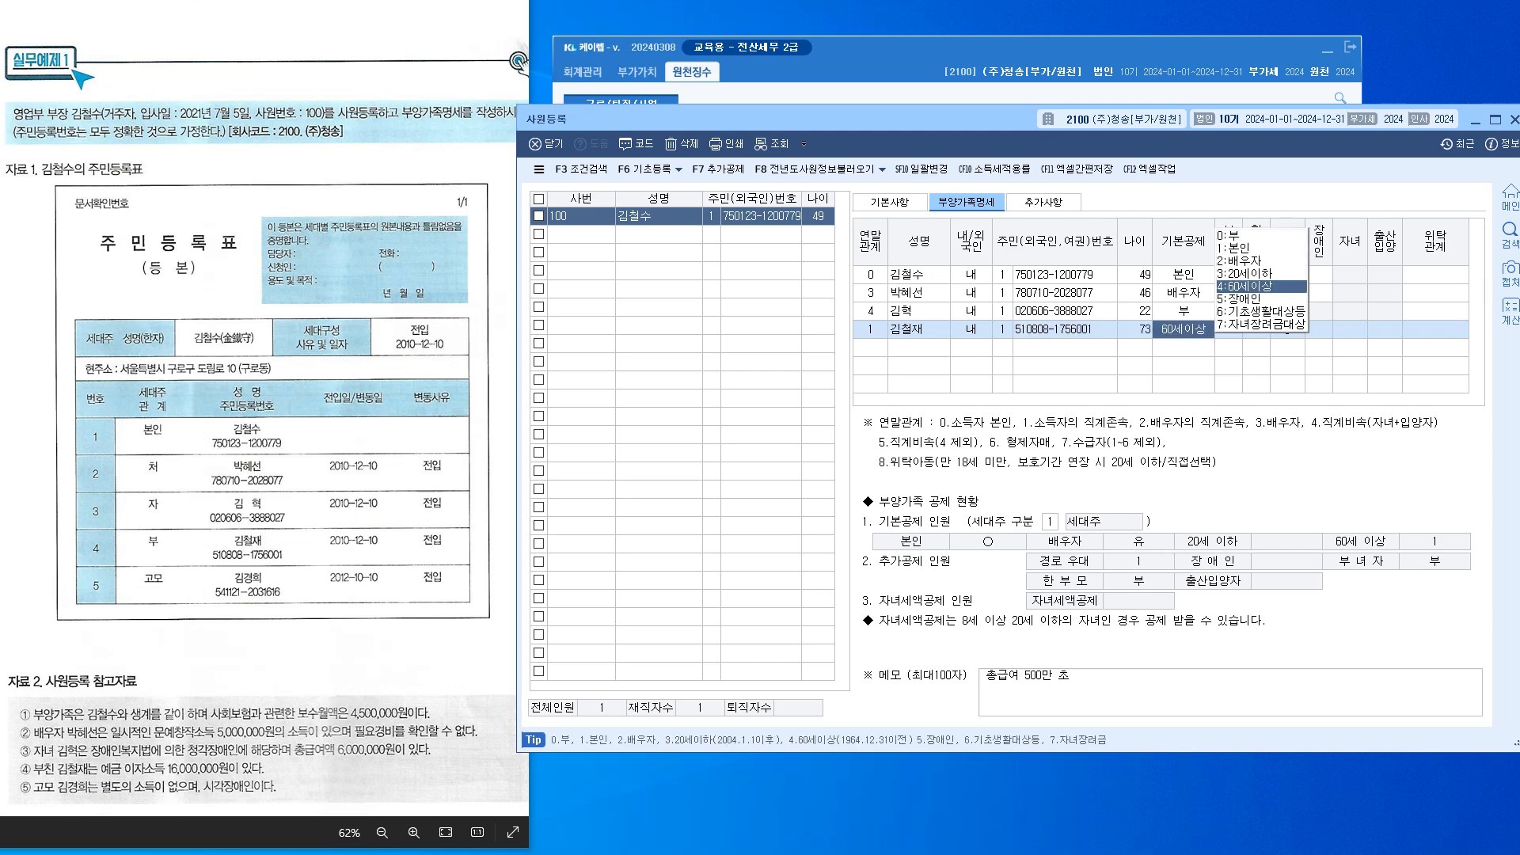
key(Return)
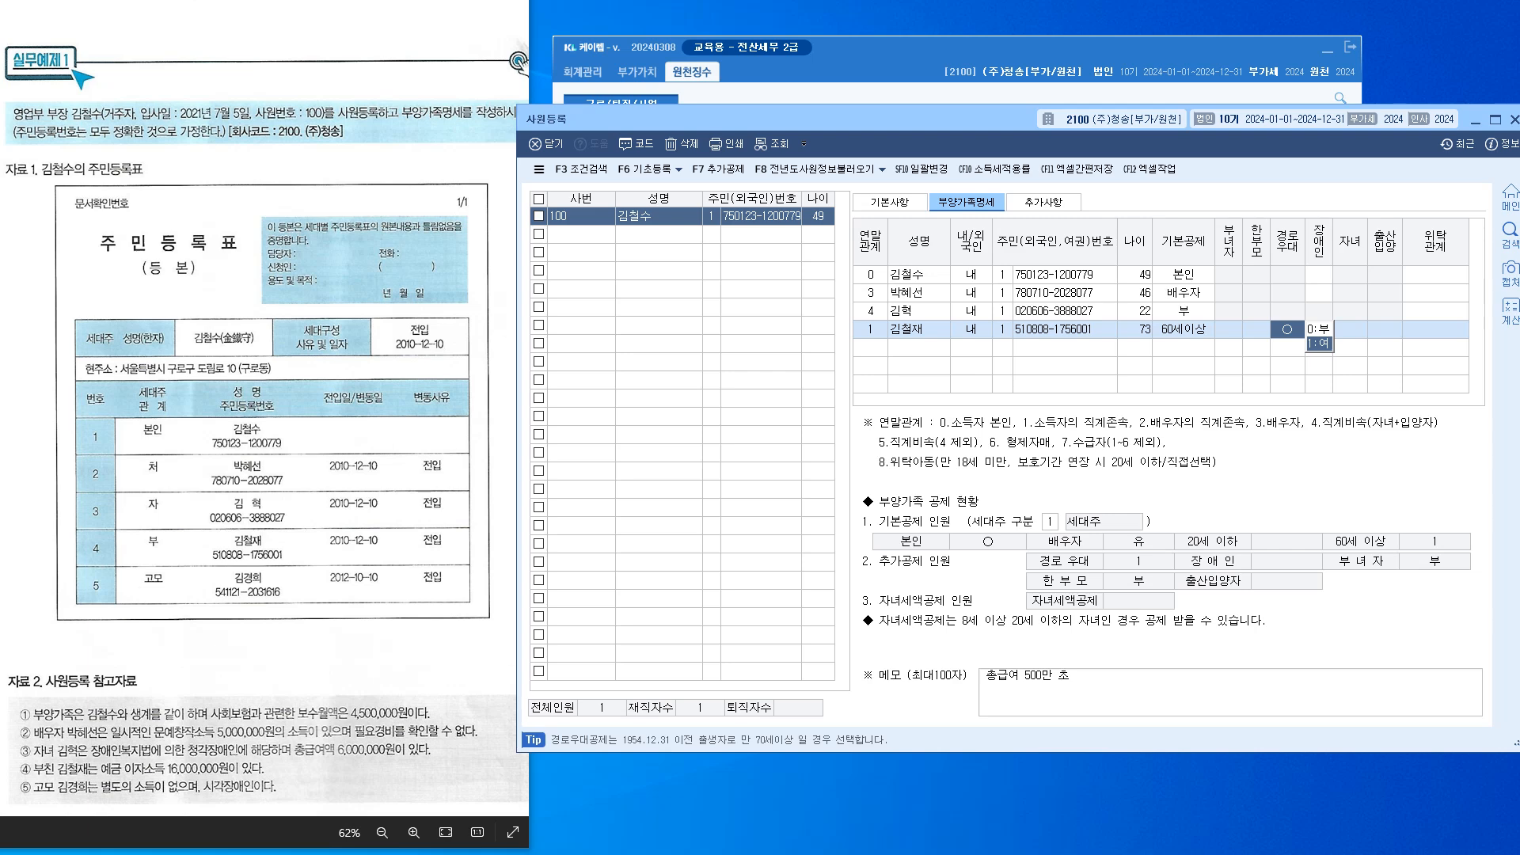
key(Return)
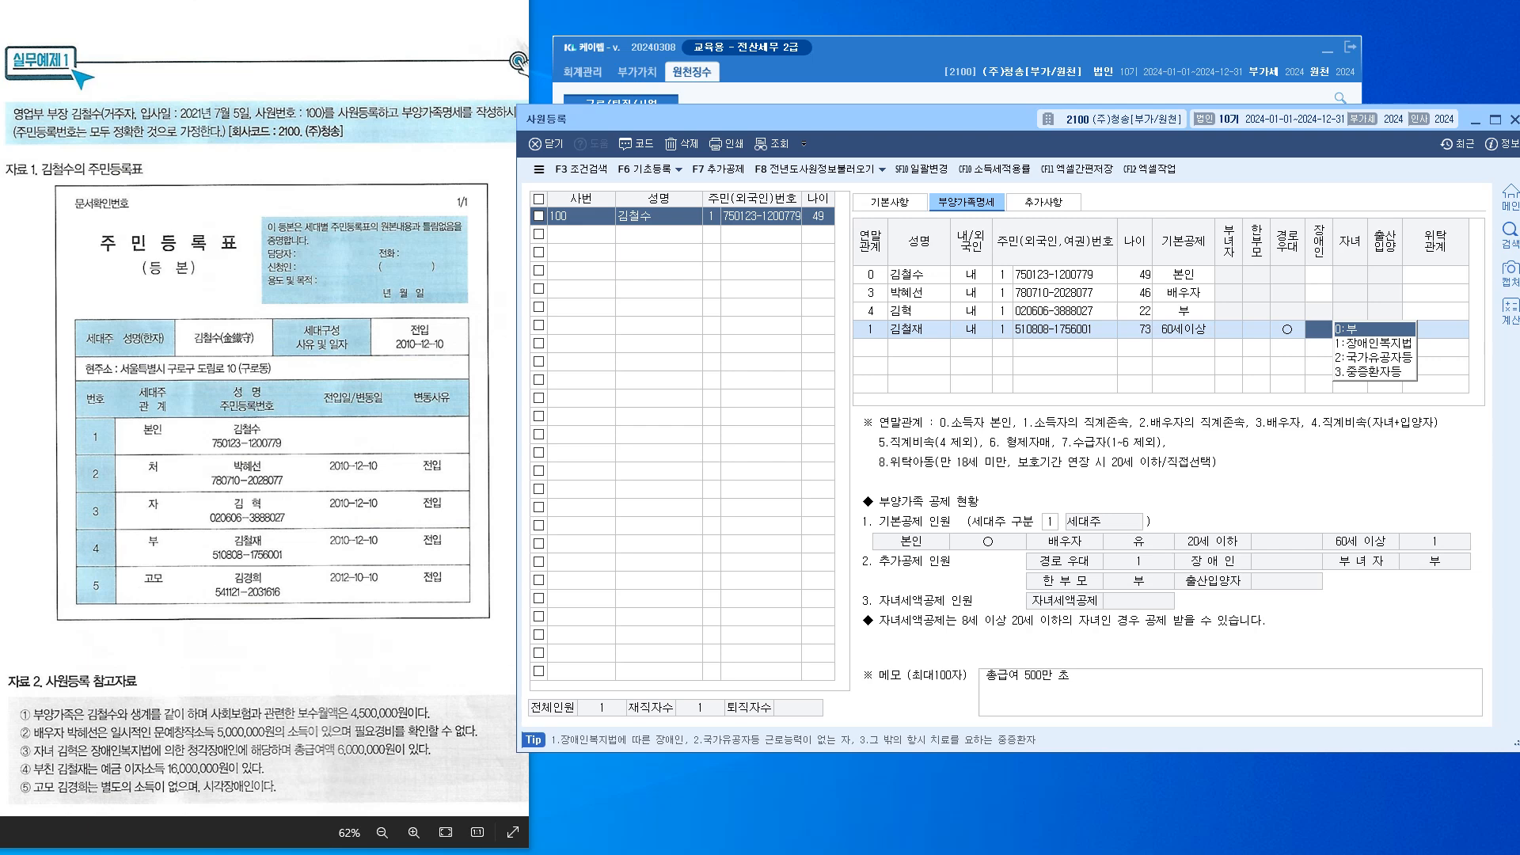
Clear the memo text, leaving the father's basic deduction unchanged
drag(1072, 675, 980, 675)
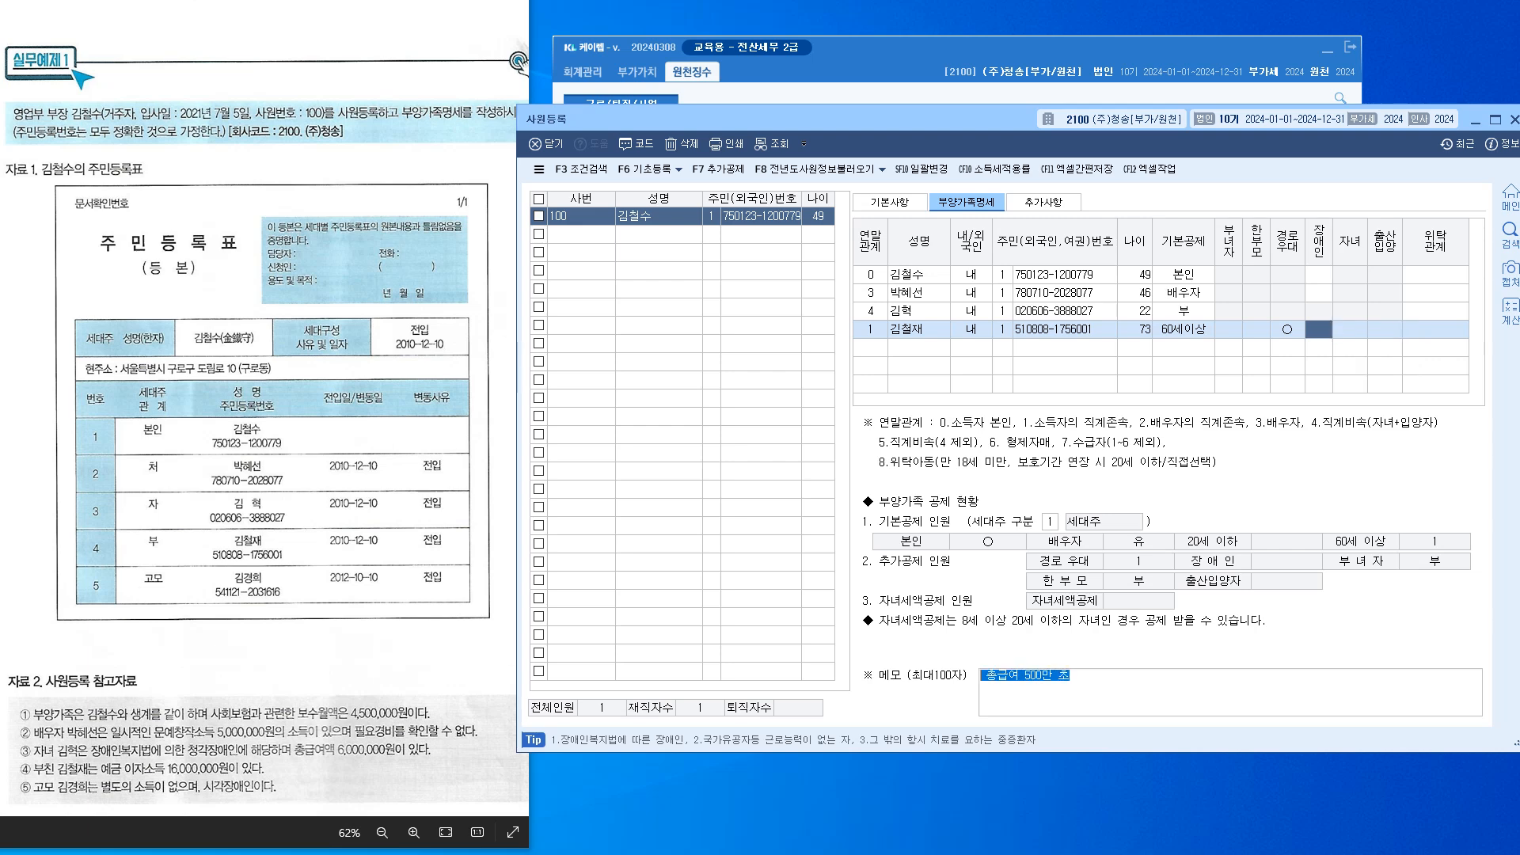
text(금융소)
text(득2)
text(ㅊ)
text(천이 )
text(하)
click(870, 347)
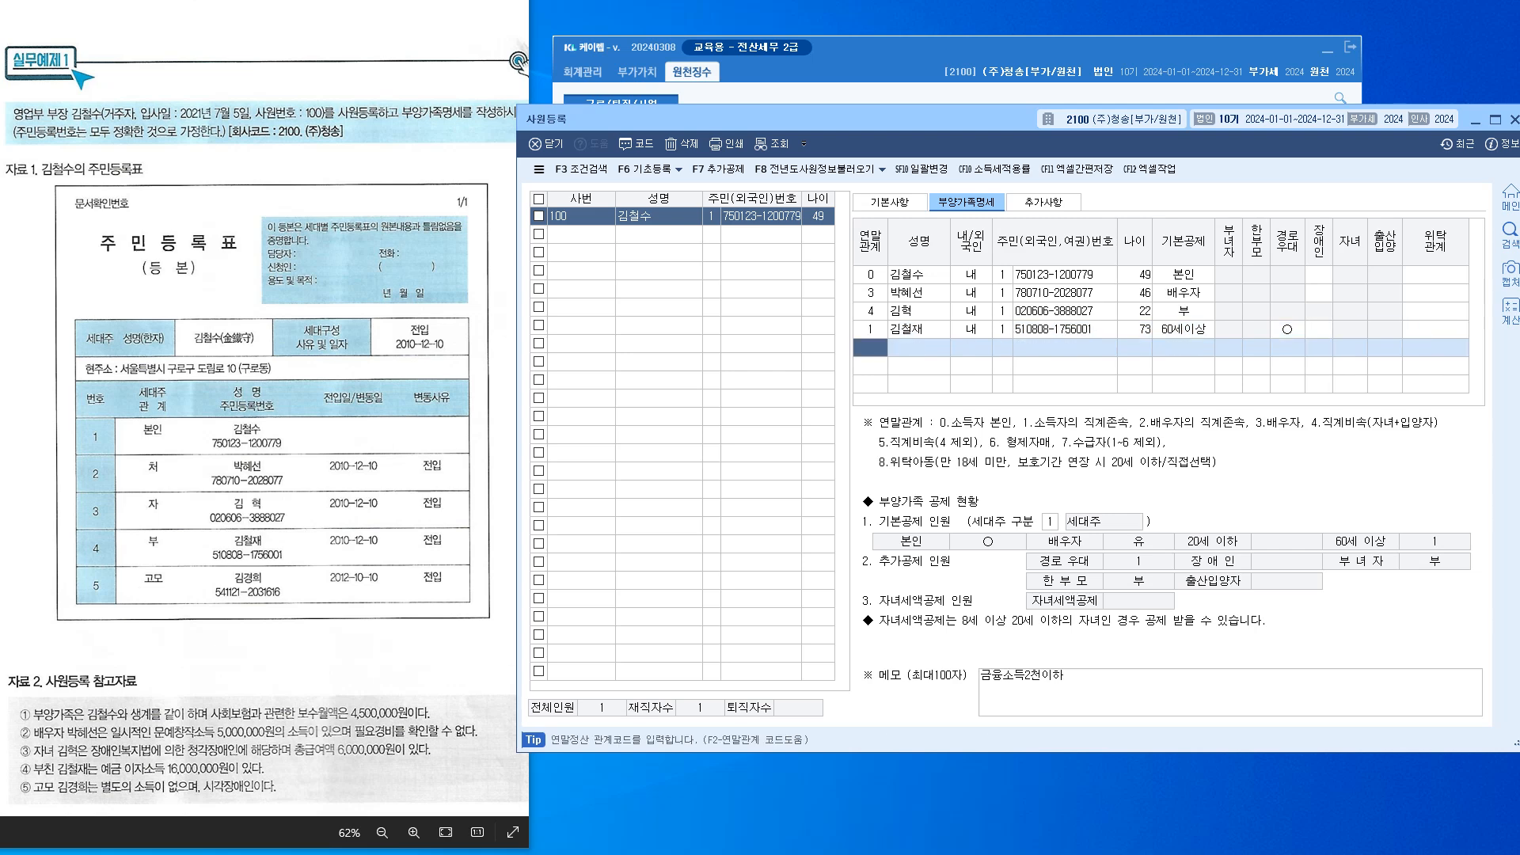
click(1184, 329)
click(870, 348)
click(1184, 329)
click(870, 348)
drag(1072, 676, 979, 676)
key(BackSpace)
text(고모 이모 외삼)
key(BackSpace)
key(BackSpace)
key(BackSpace)
key(BackSpace)
key(BackSpace)
key(BackSpace)
key(BackSpace)
key(BackSpace)
Review the dependent rows and turn the textbook to the next practice example on page 405
click(513, 369)
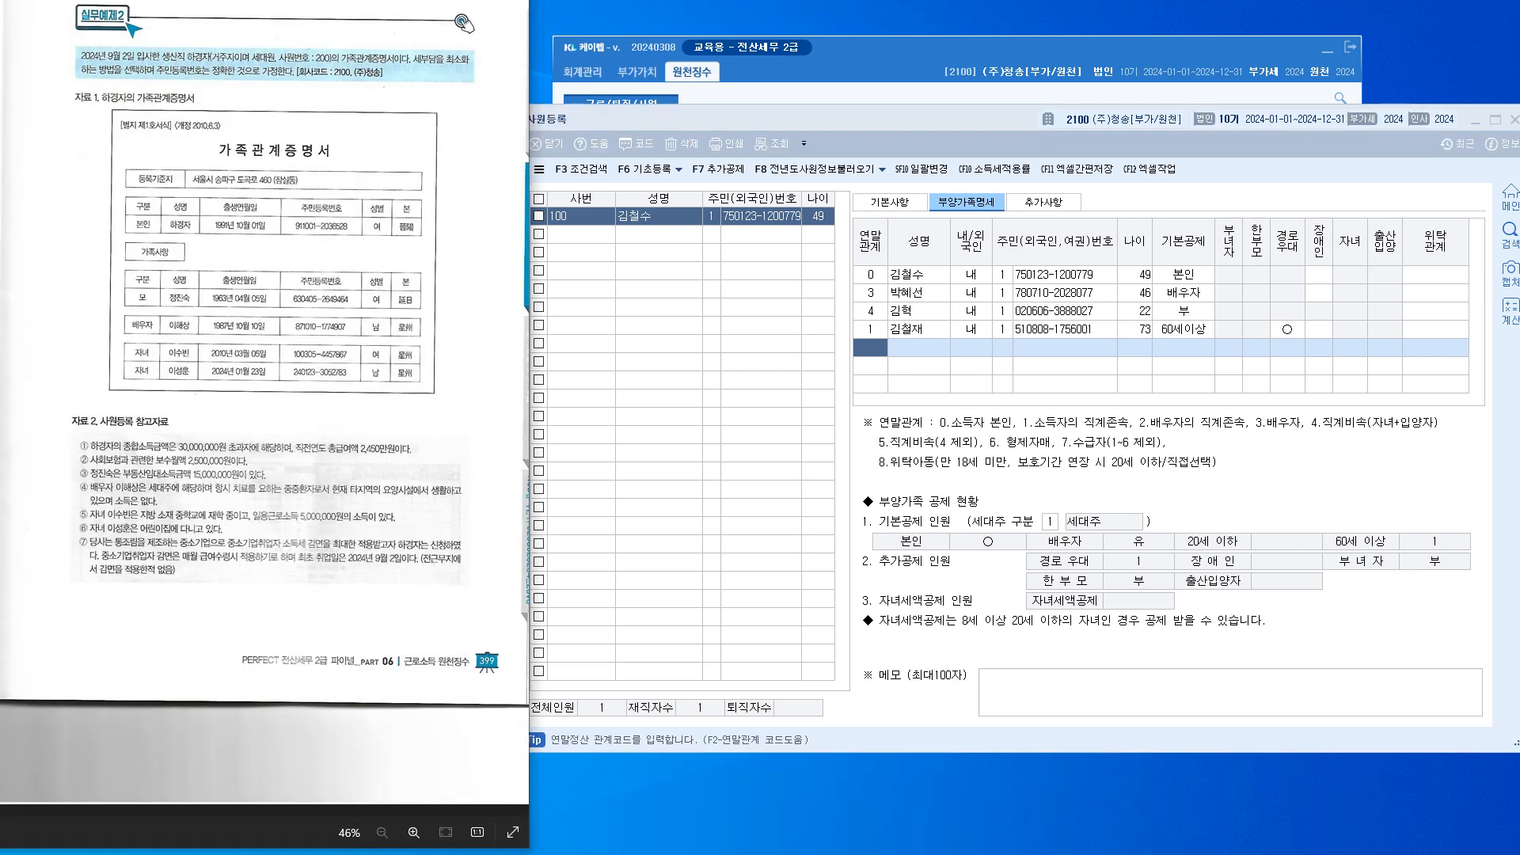
click(918, 311)
click(918, 275)
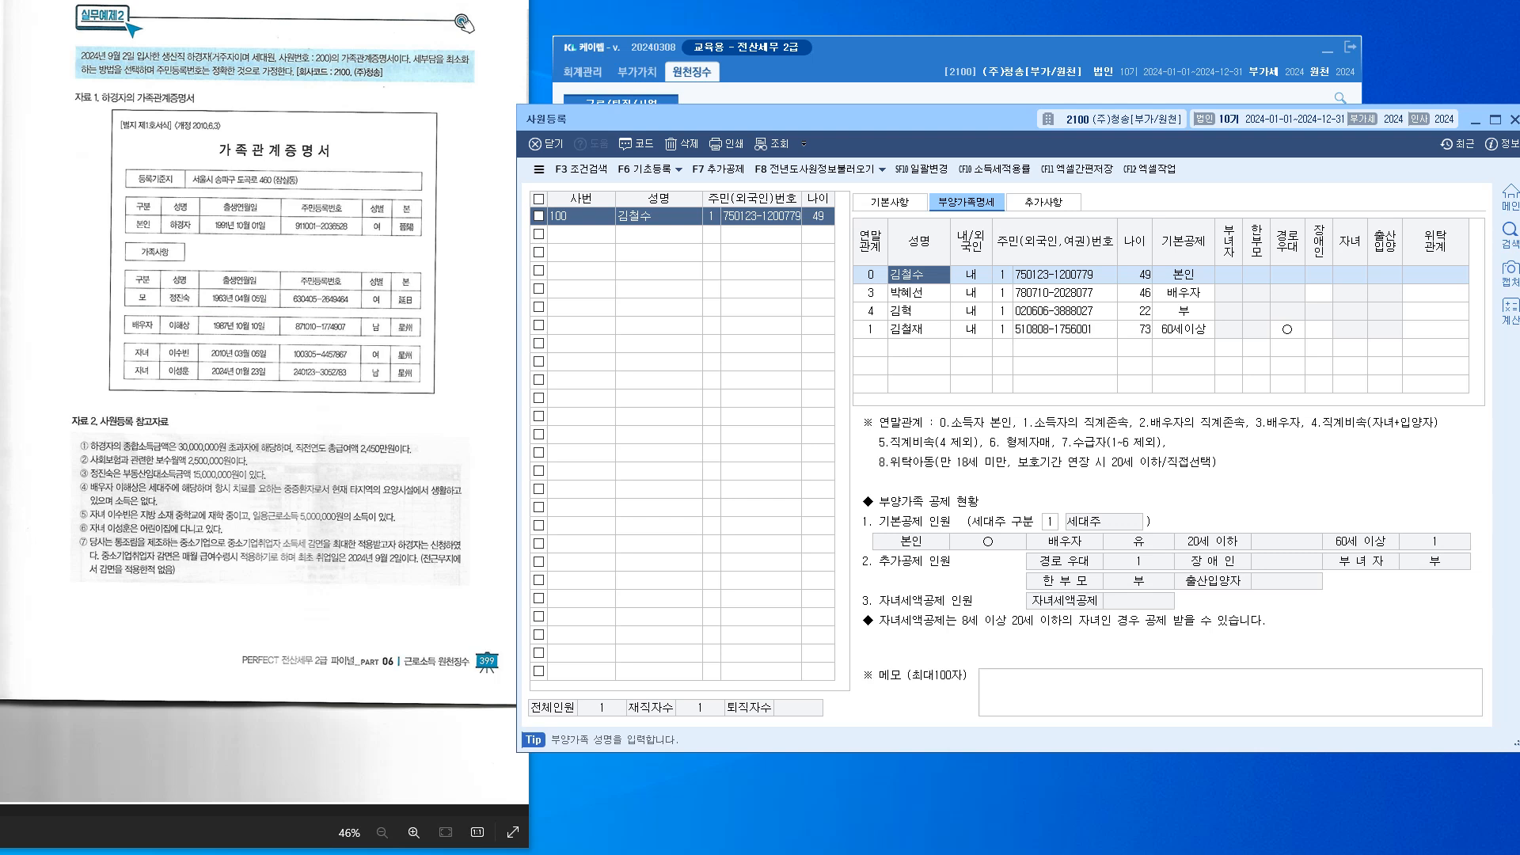
click(918, 312)
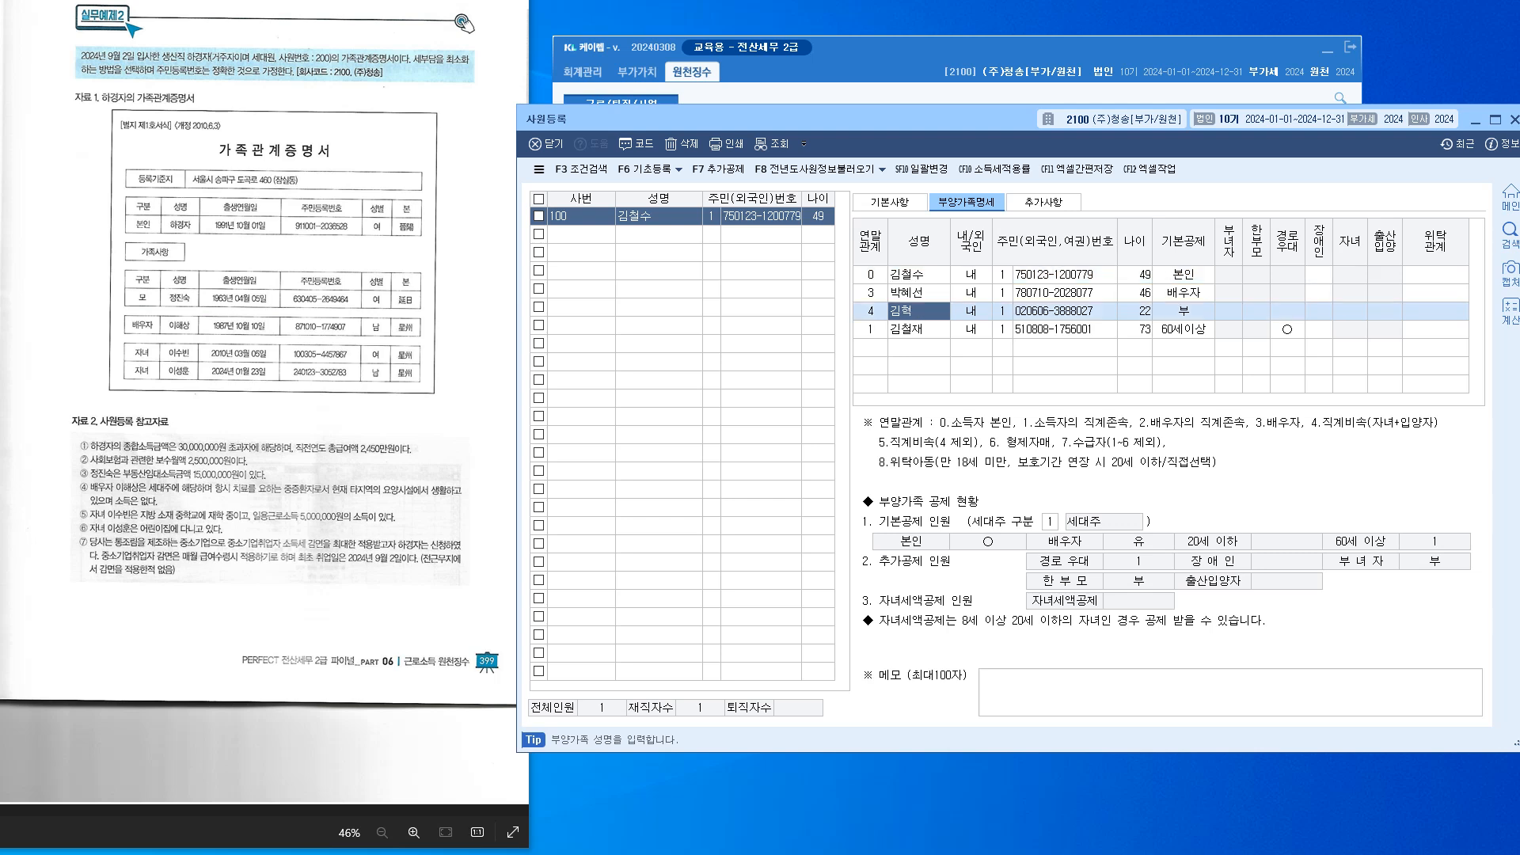
click(919, 329)
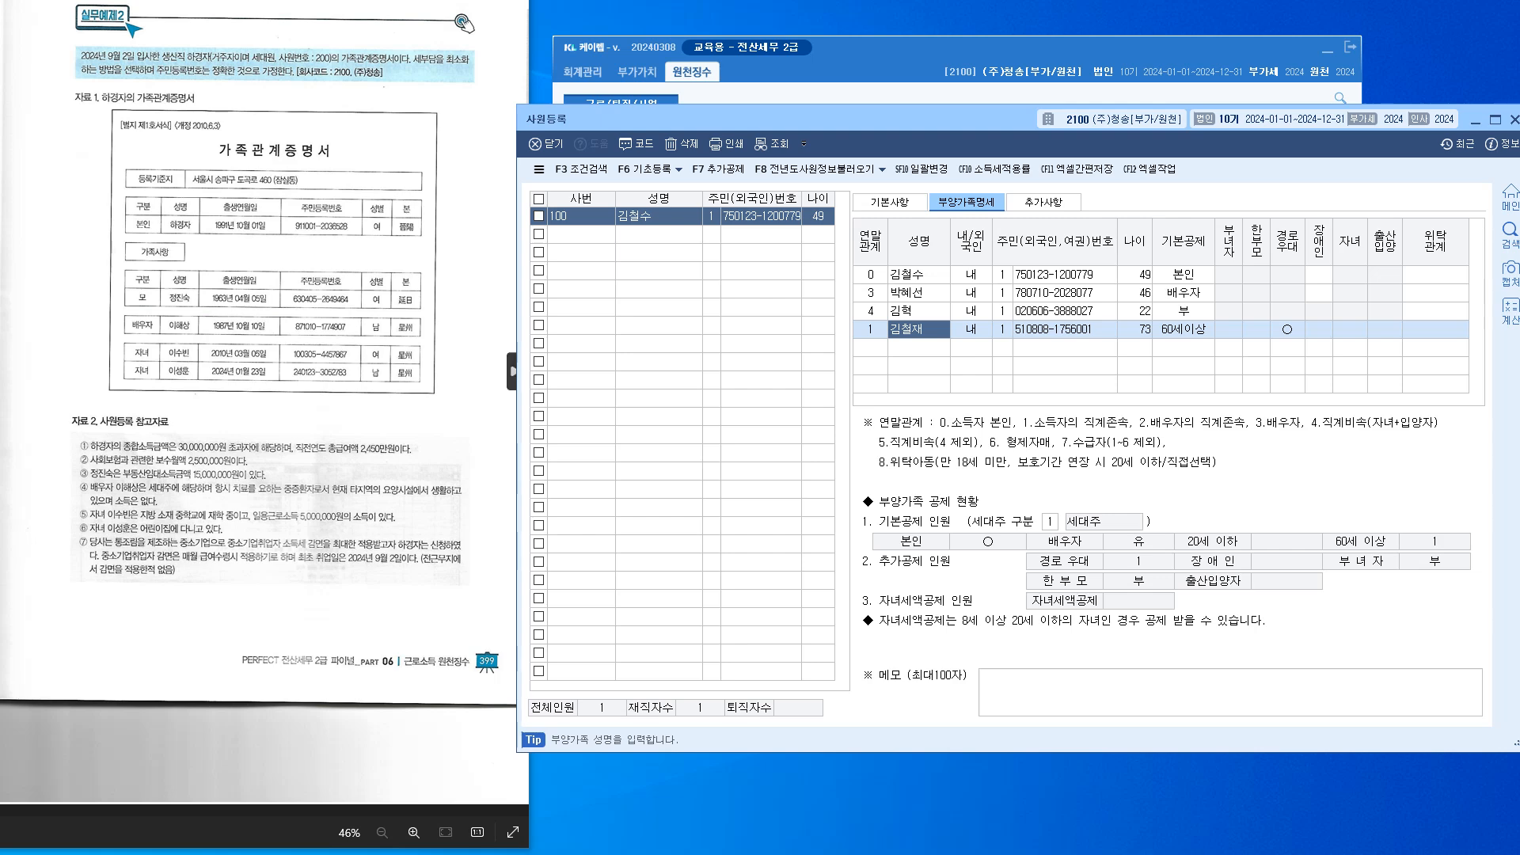
click(515, 372)
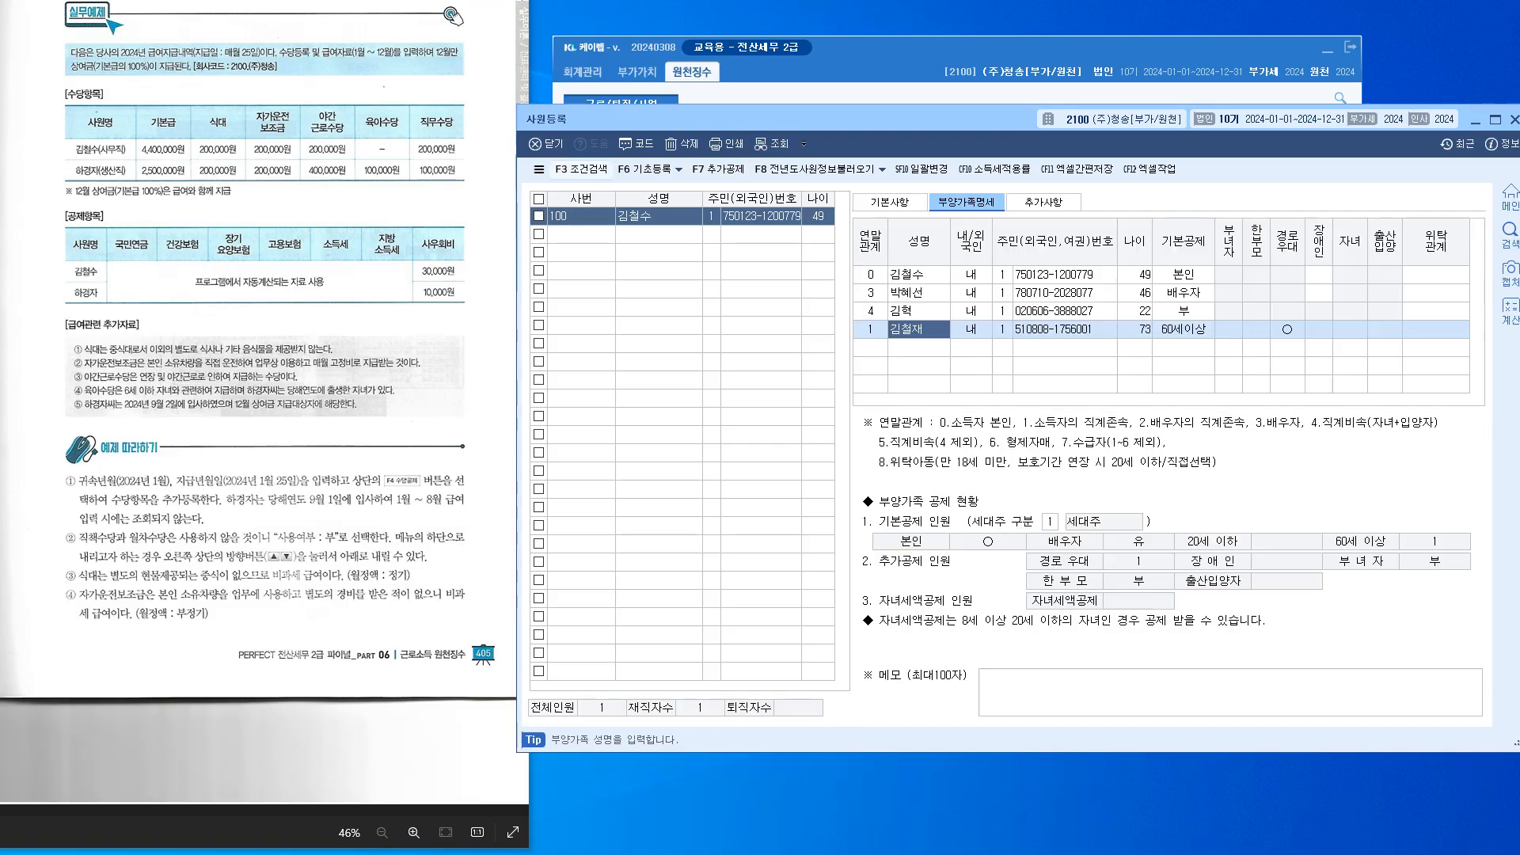
Select the empty employee row and show the 기본사항 basic information form
click(581, 234)
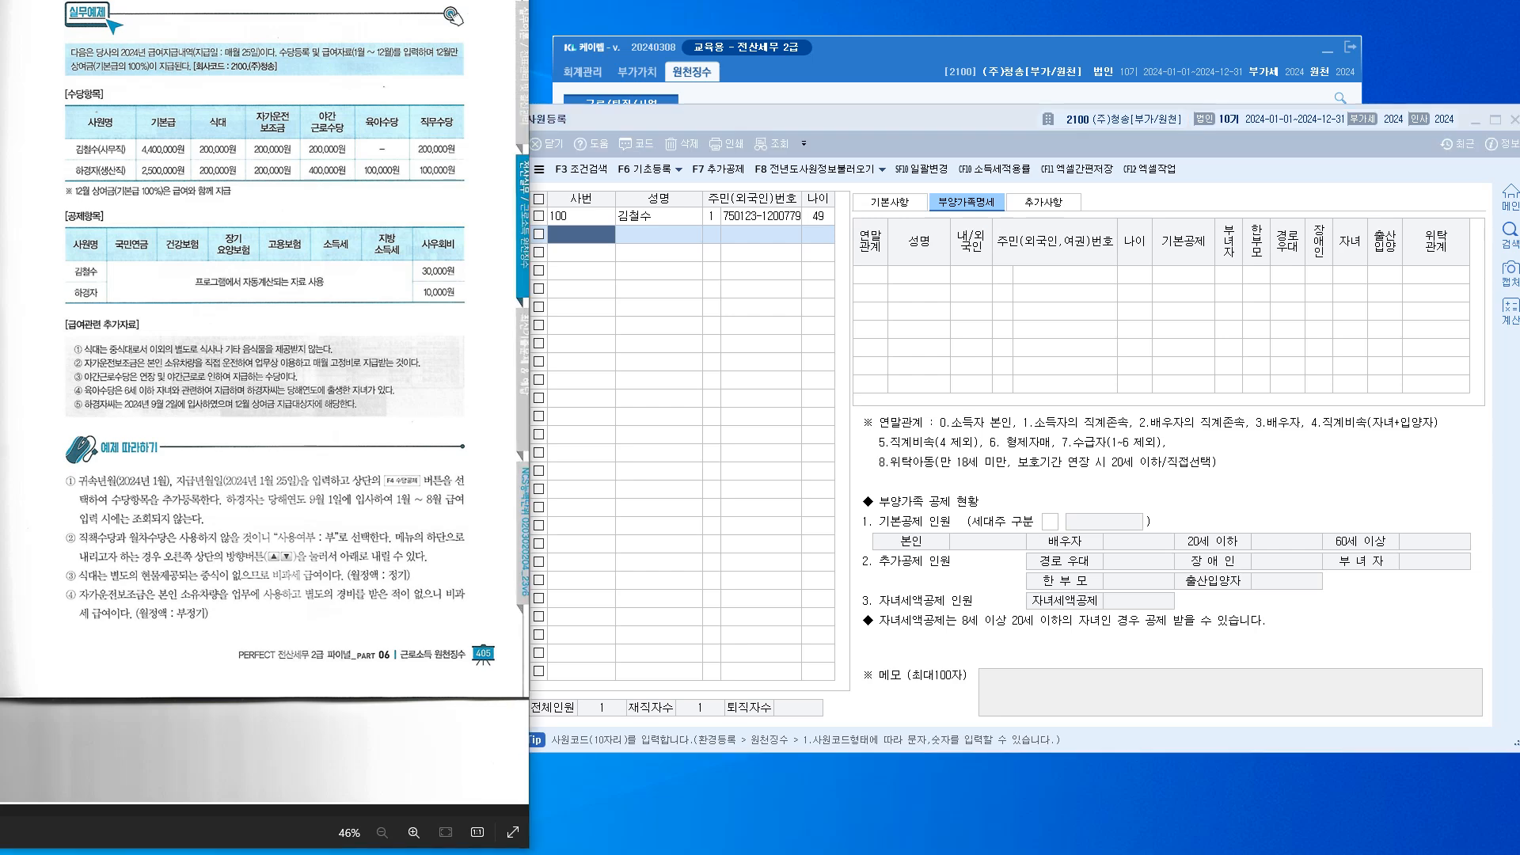
key(alt+Tab)
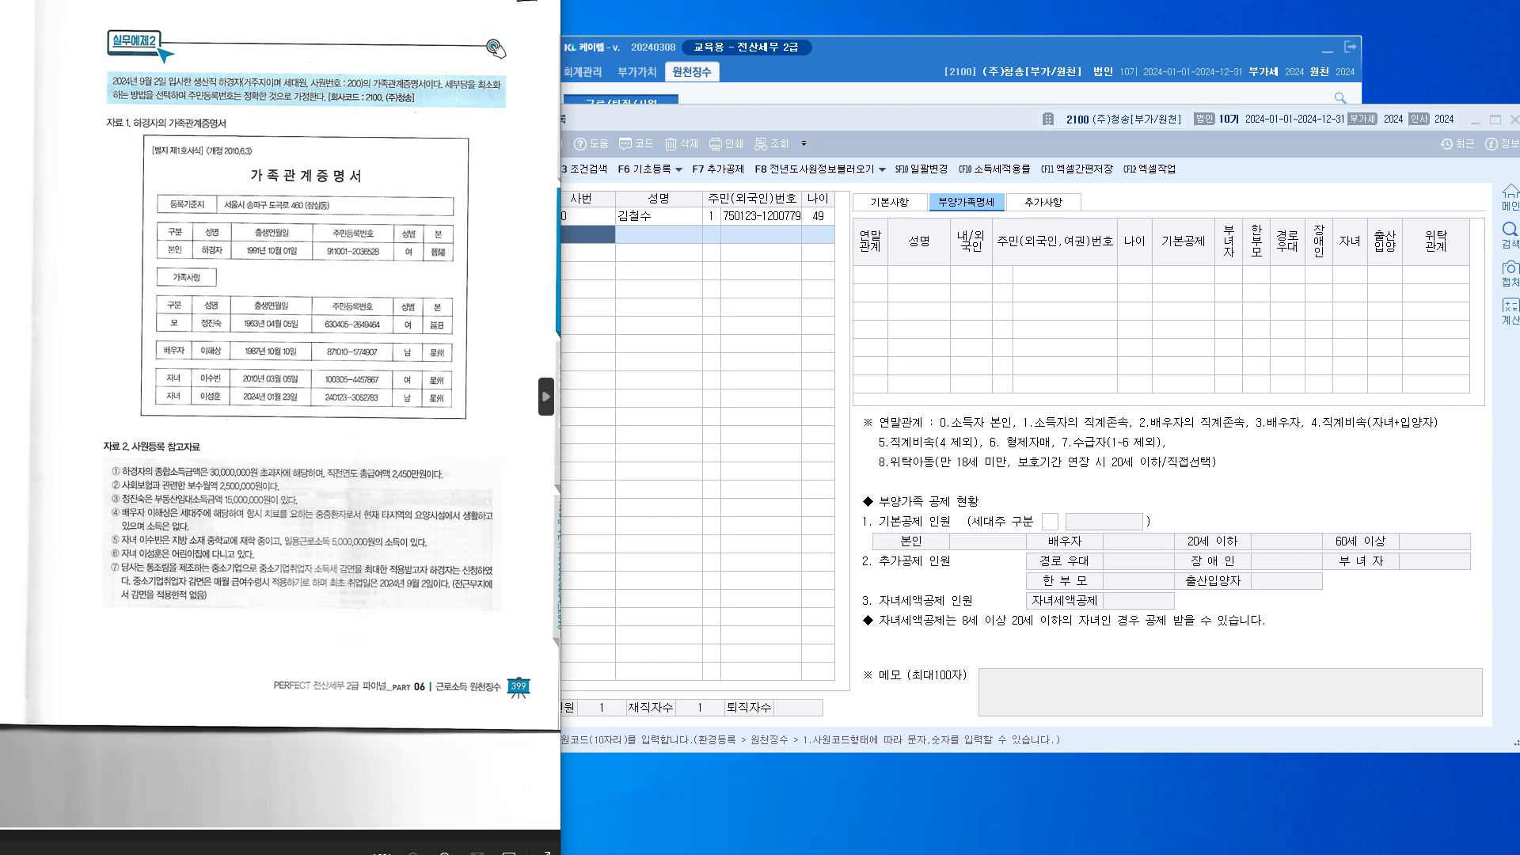
drag(317, 4, 277, 0)
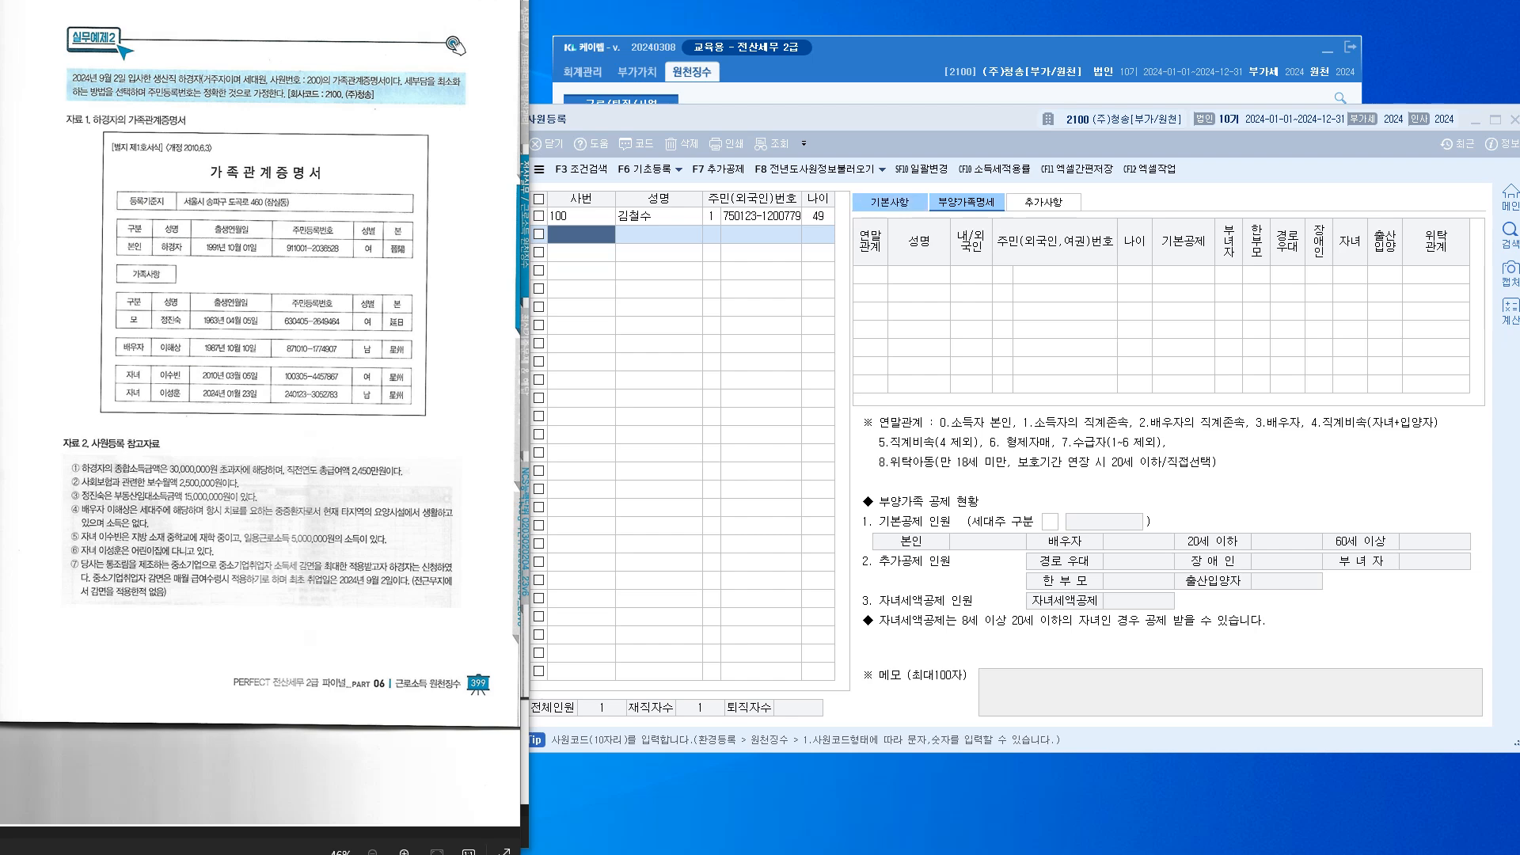
click(890, 202)
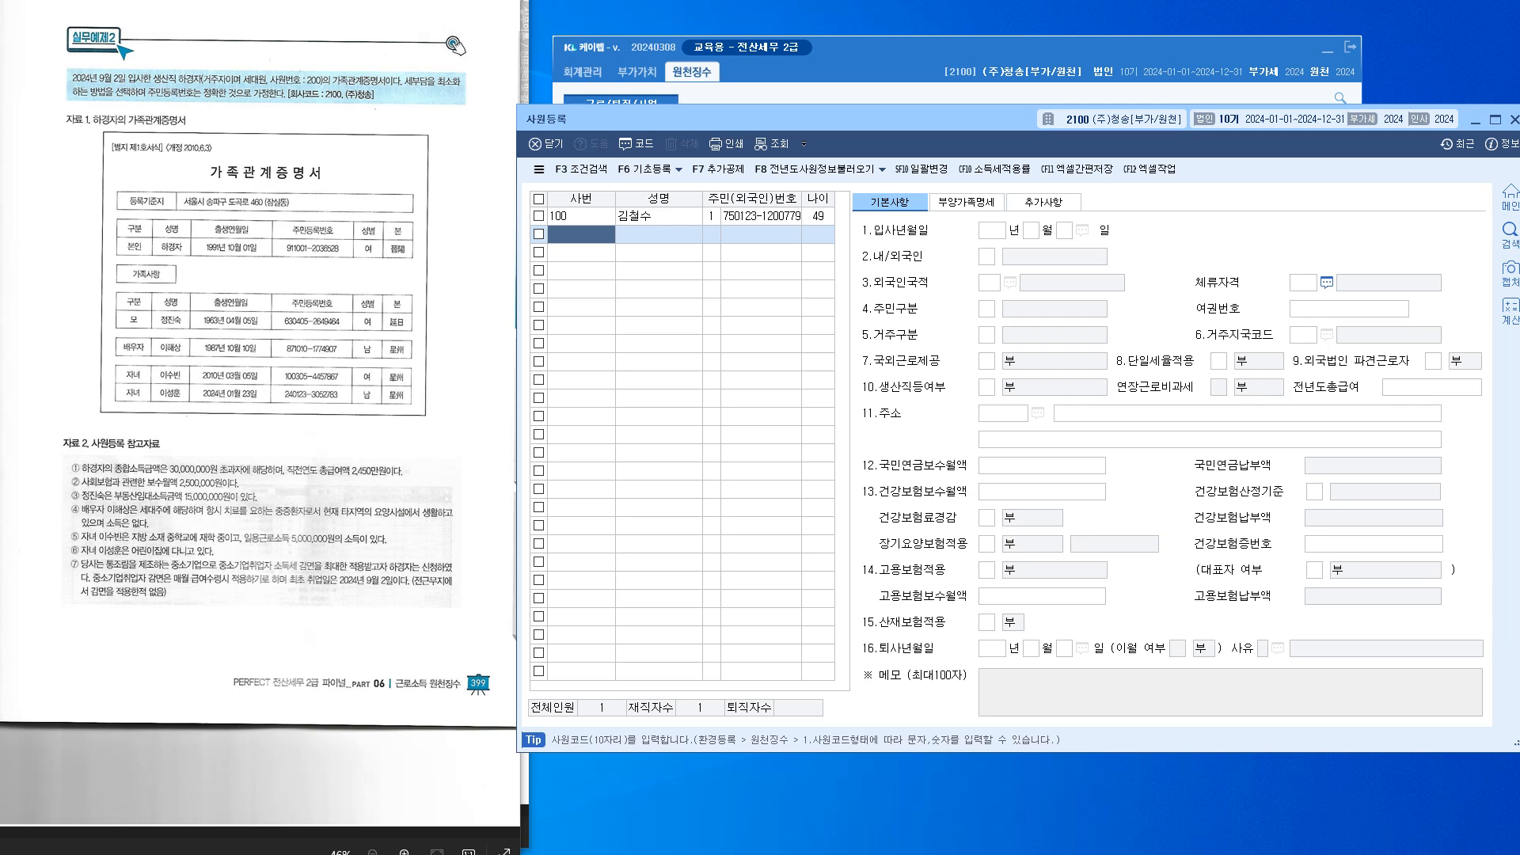
Create employee 200 and enter the new employee's name
text(200)
key(Return)
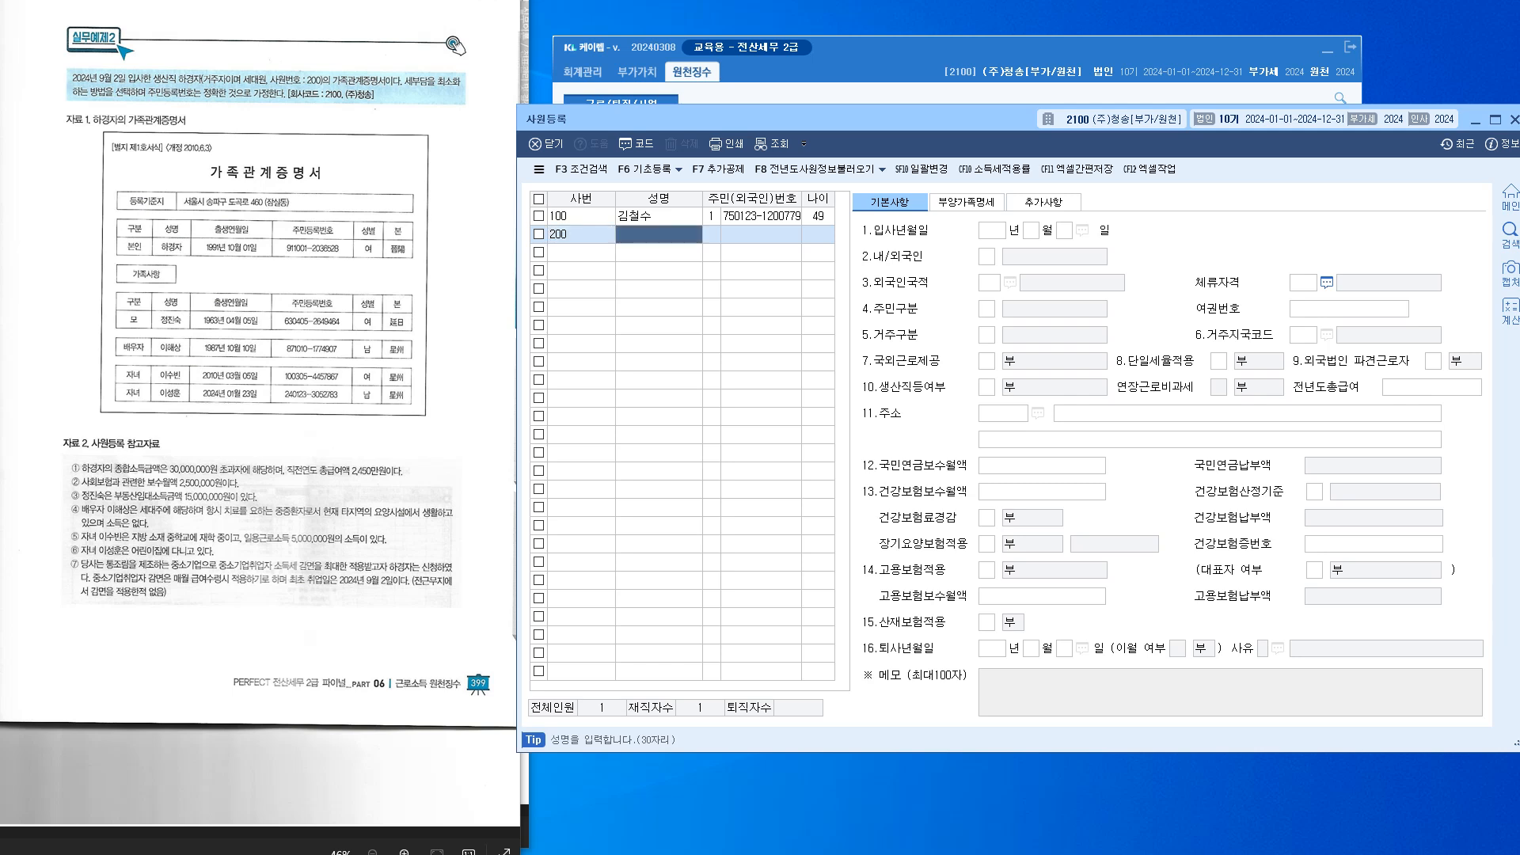
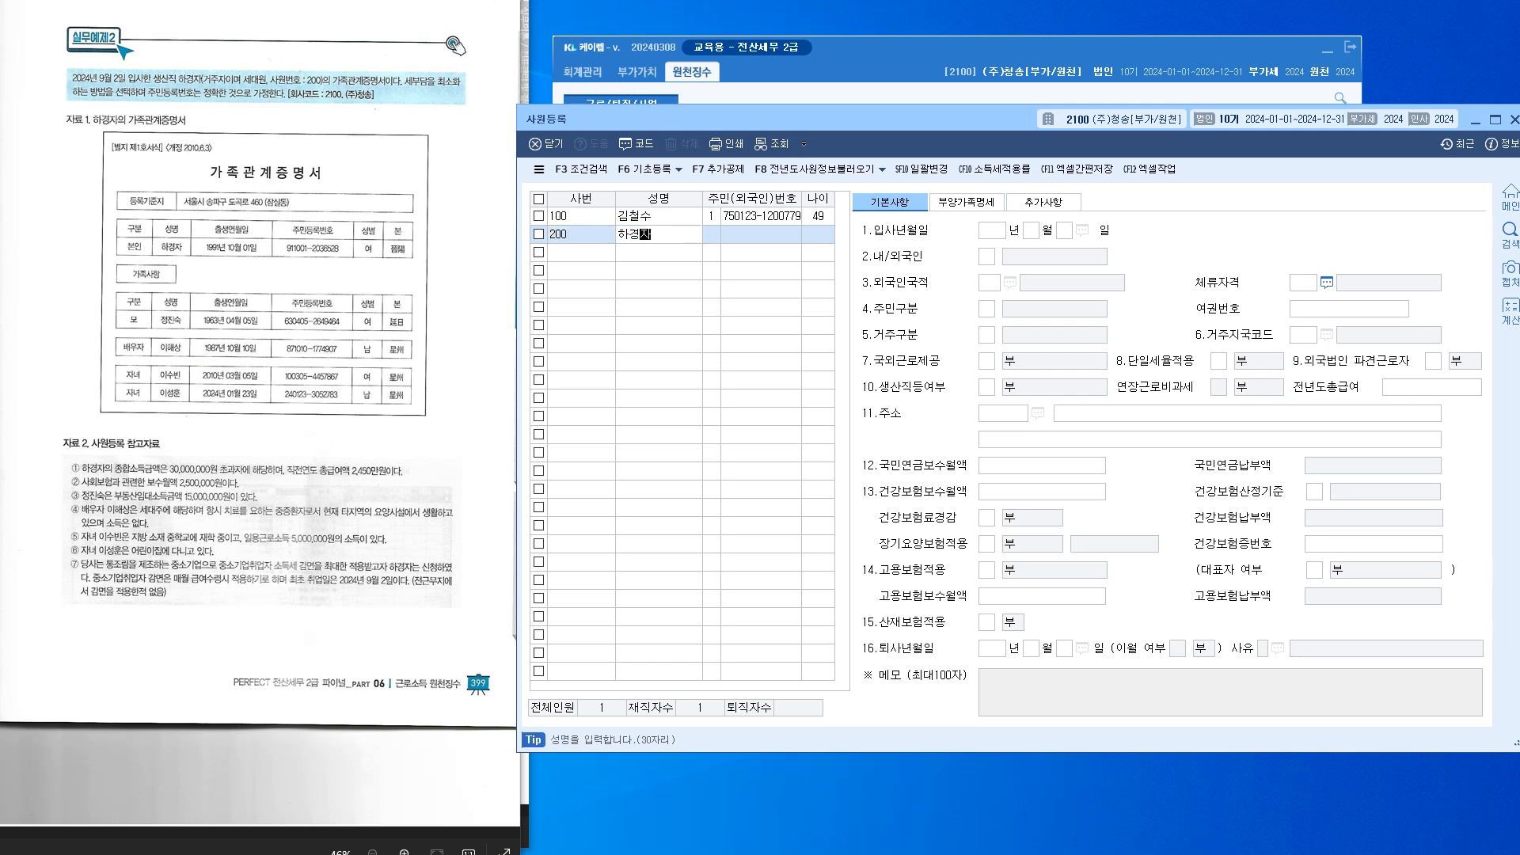
key(Return)
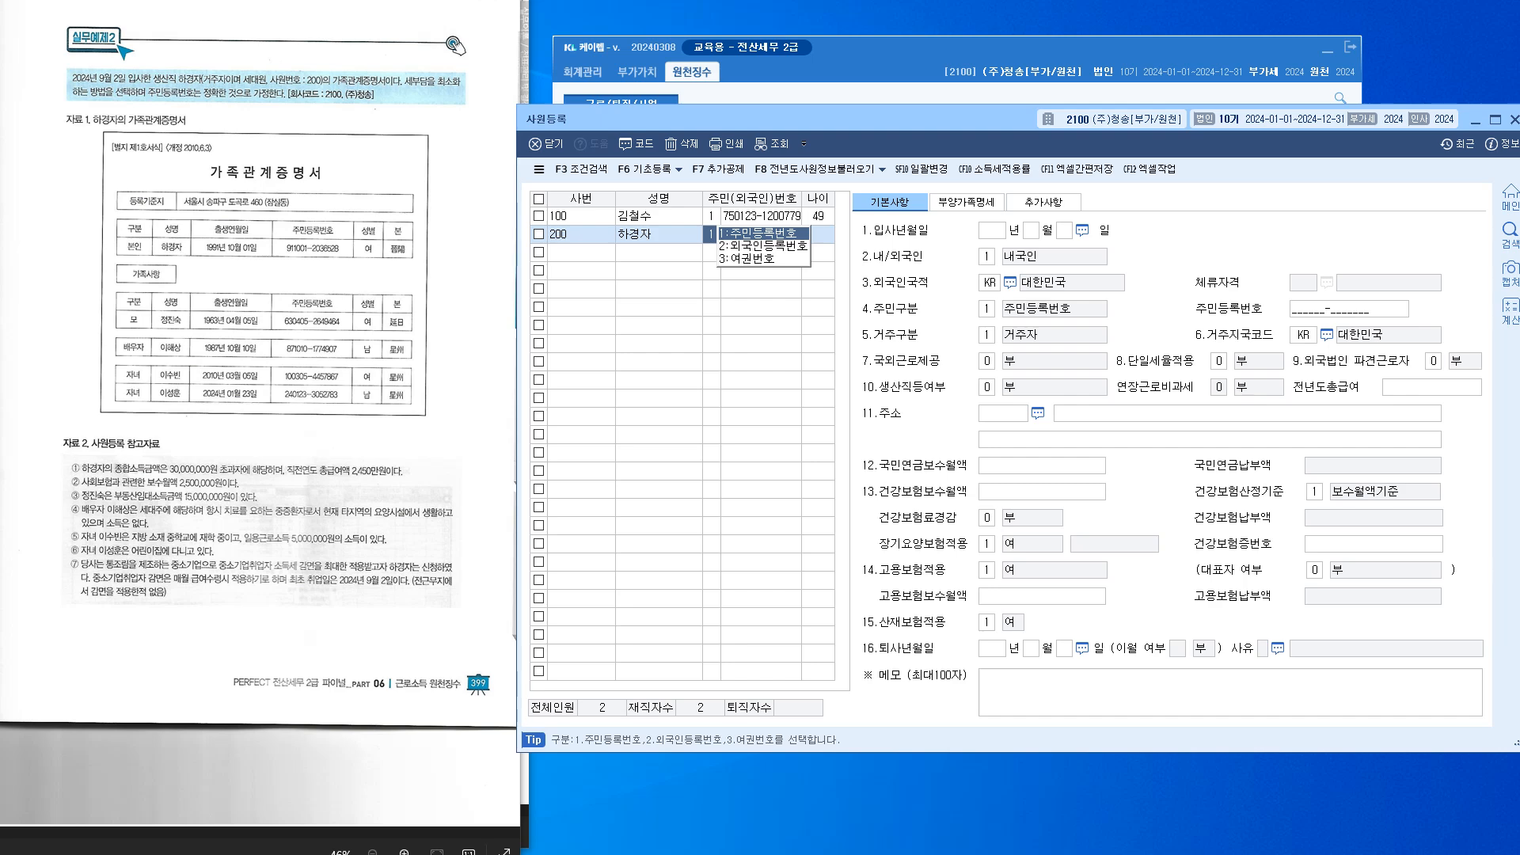
Keep resident number as the ID type and enter the employee's resident number from the certificate
drag(517, 752, 467, 828)
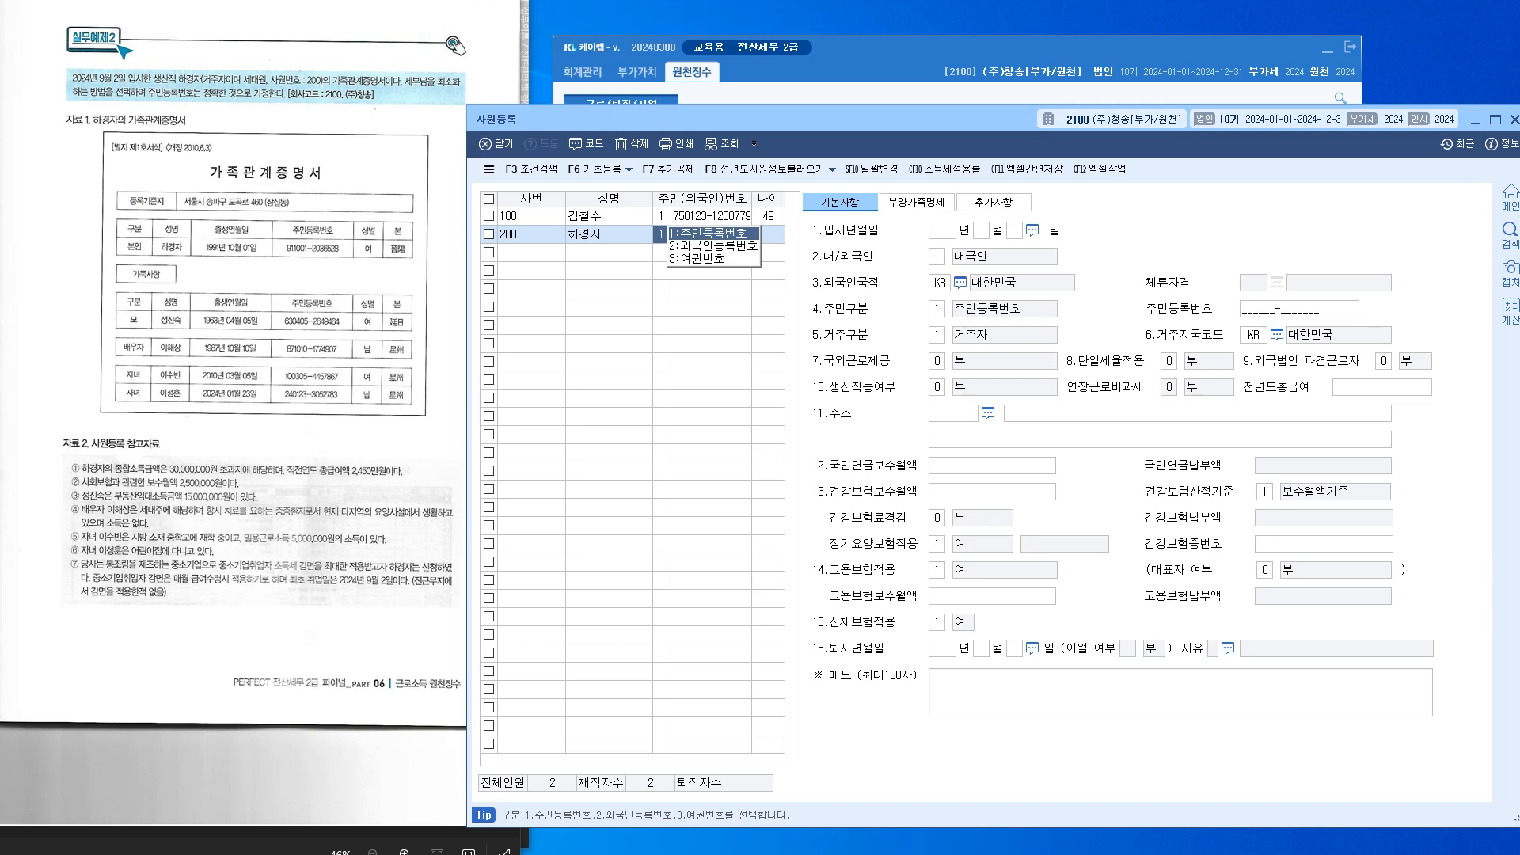
key(Return)
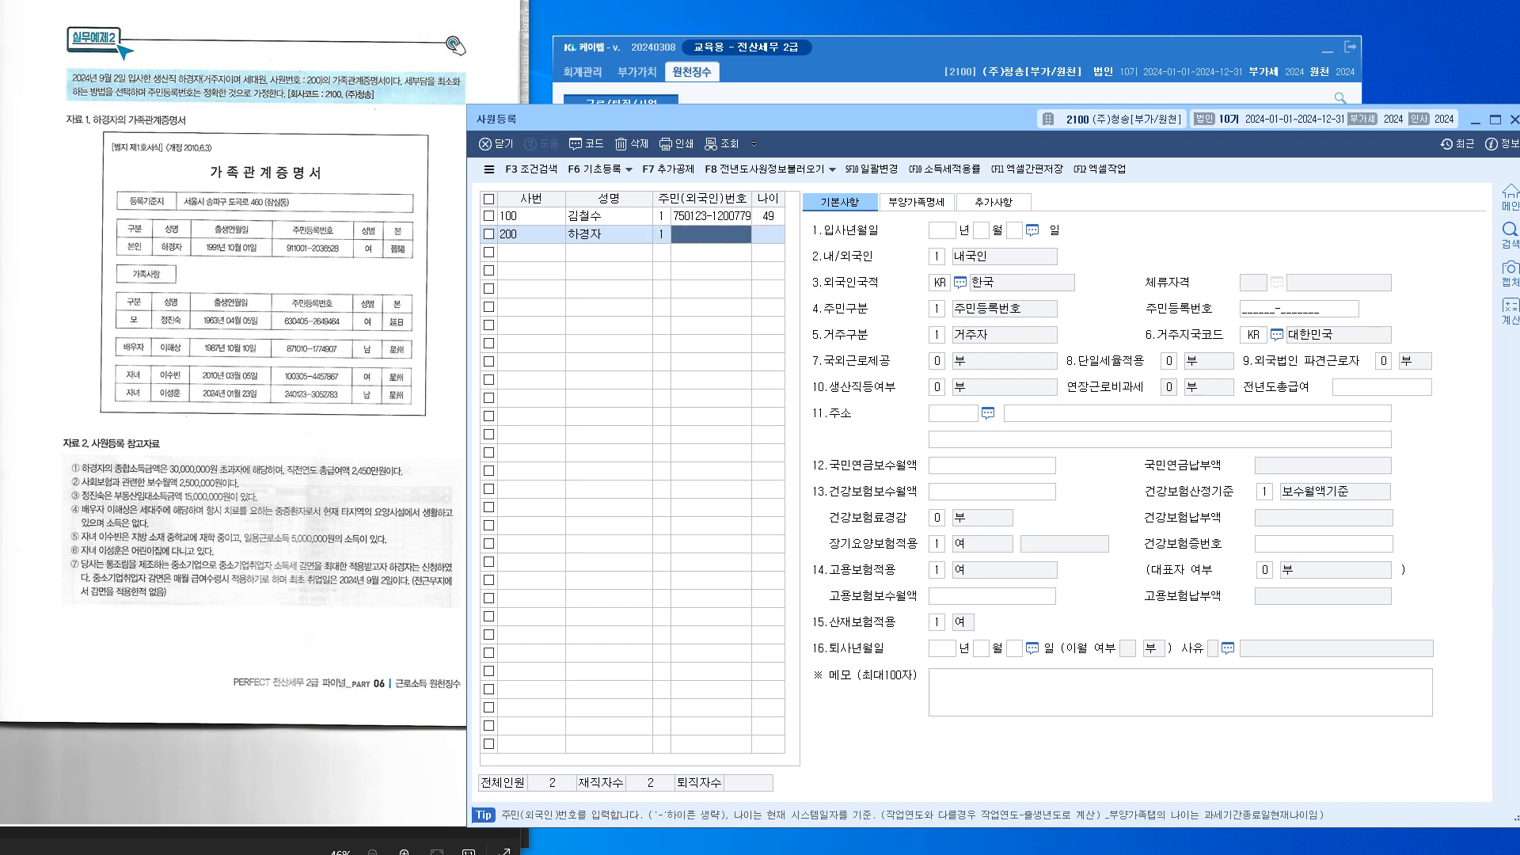
click(277, 388)
scroll(278, 388, up, 1)
drag(277, 388, 236, 388)
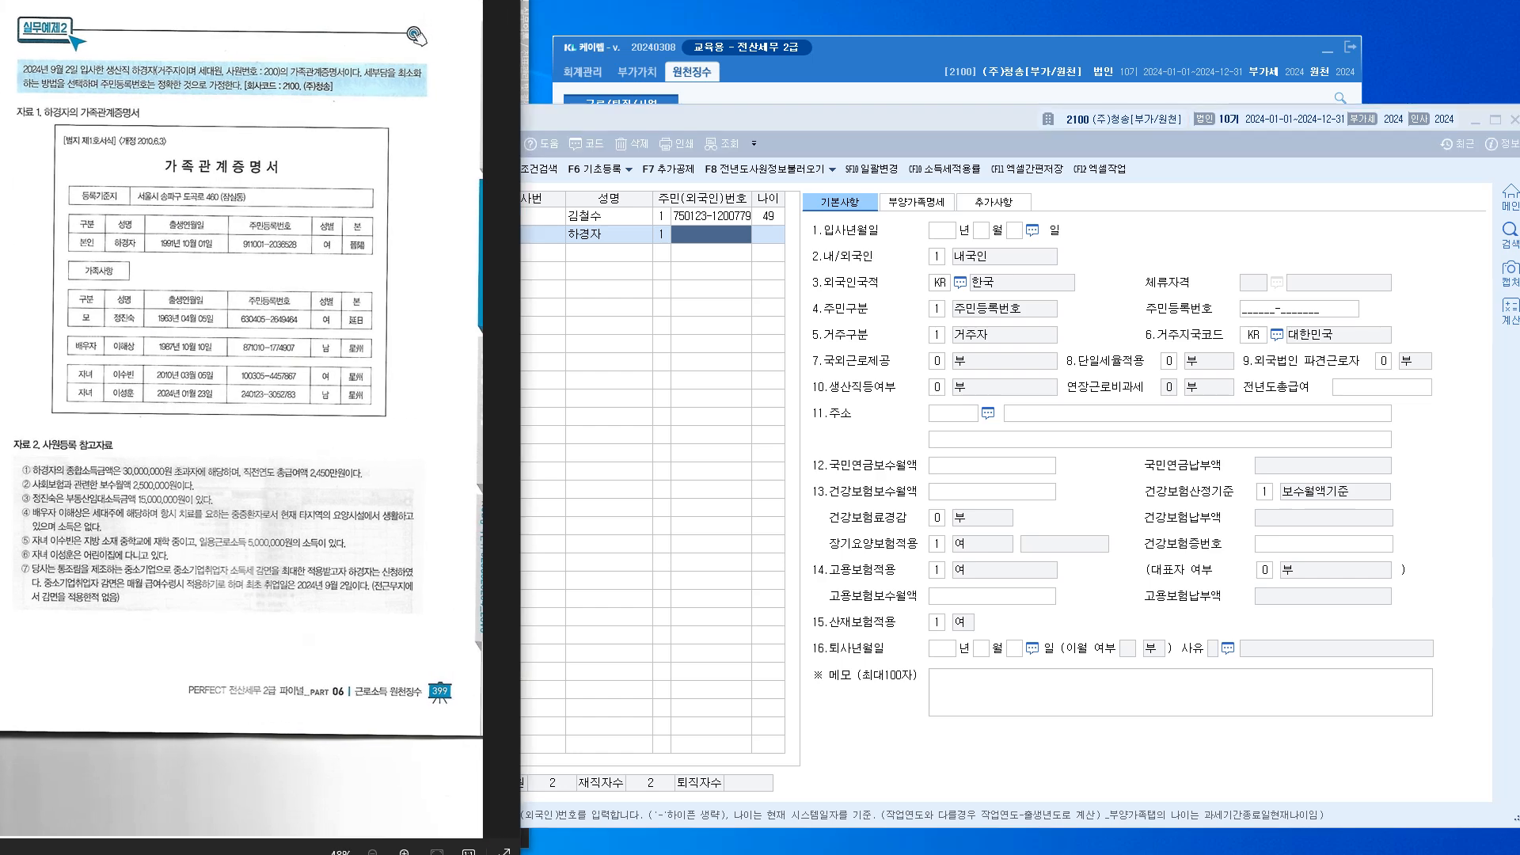
scroll(175, 400, up, 5)
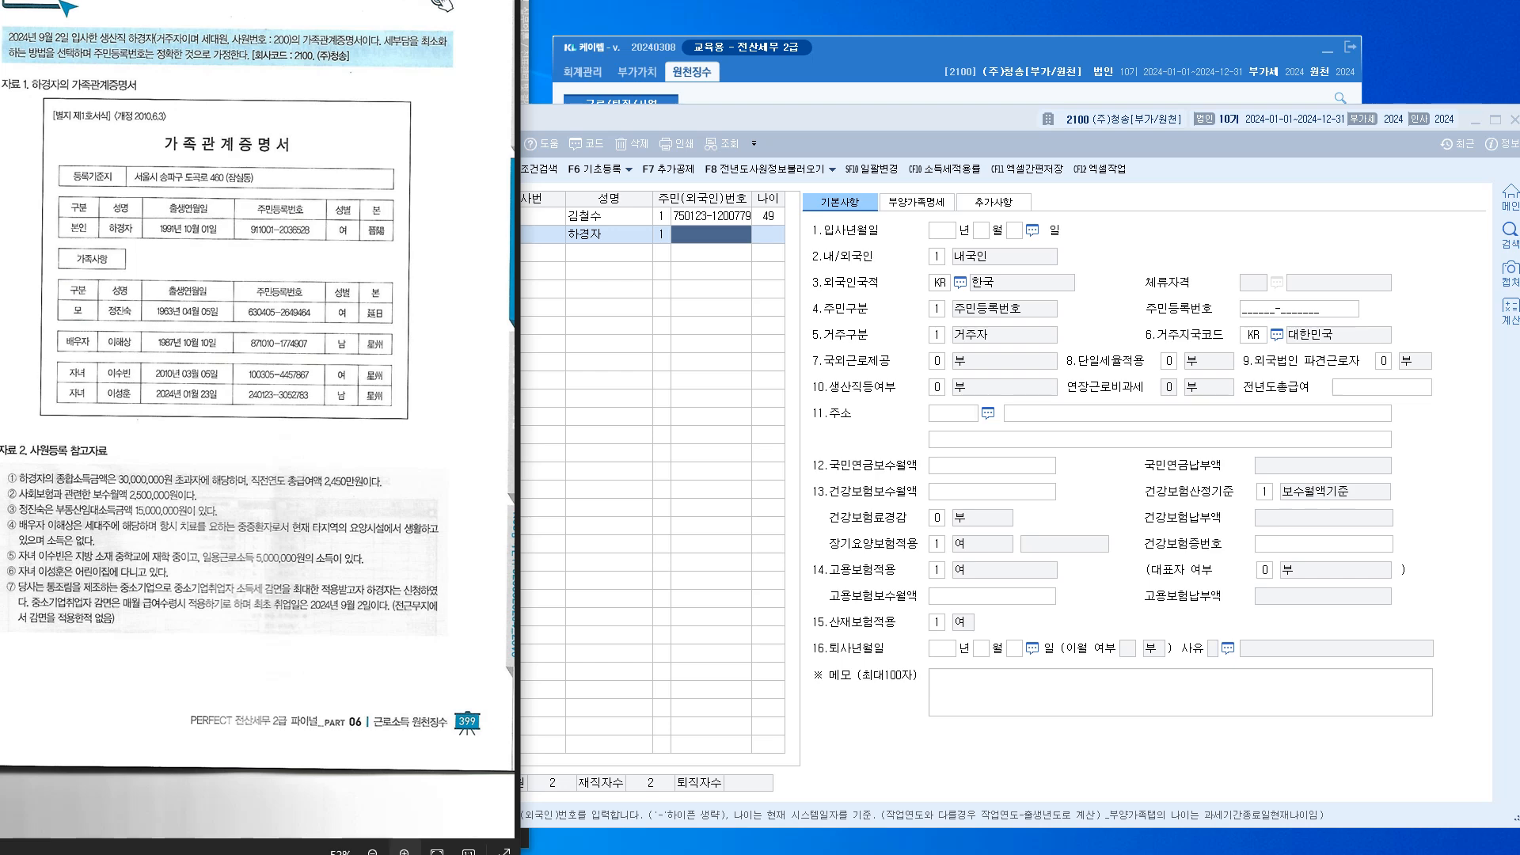
scroll(178, 396, up, 3)
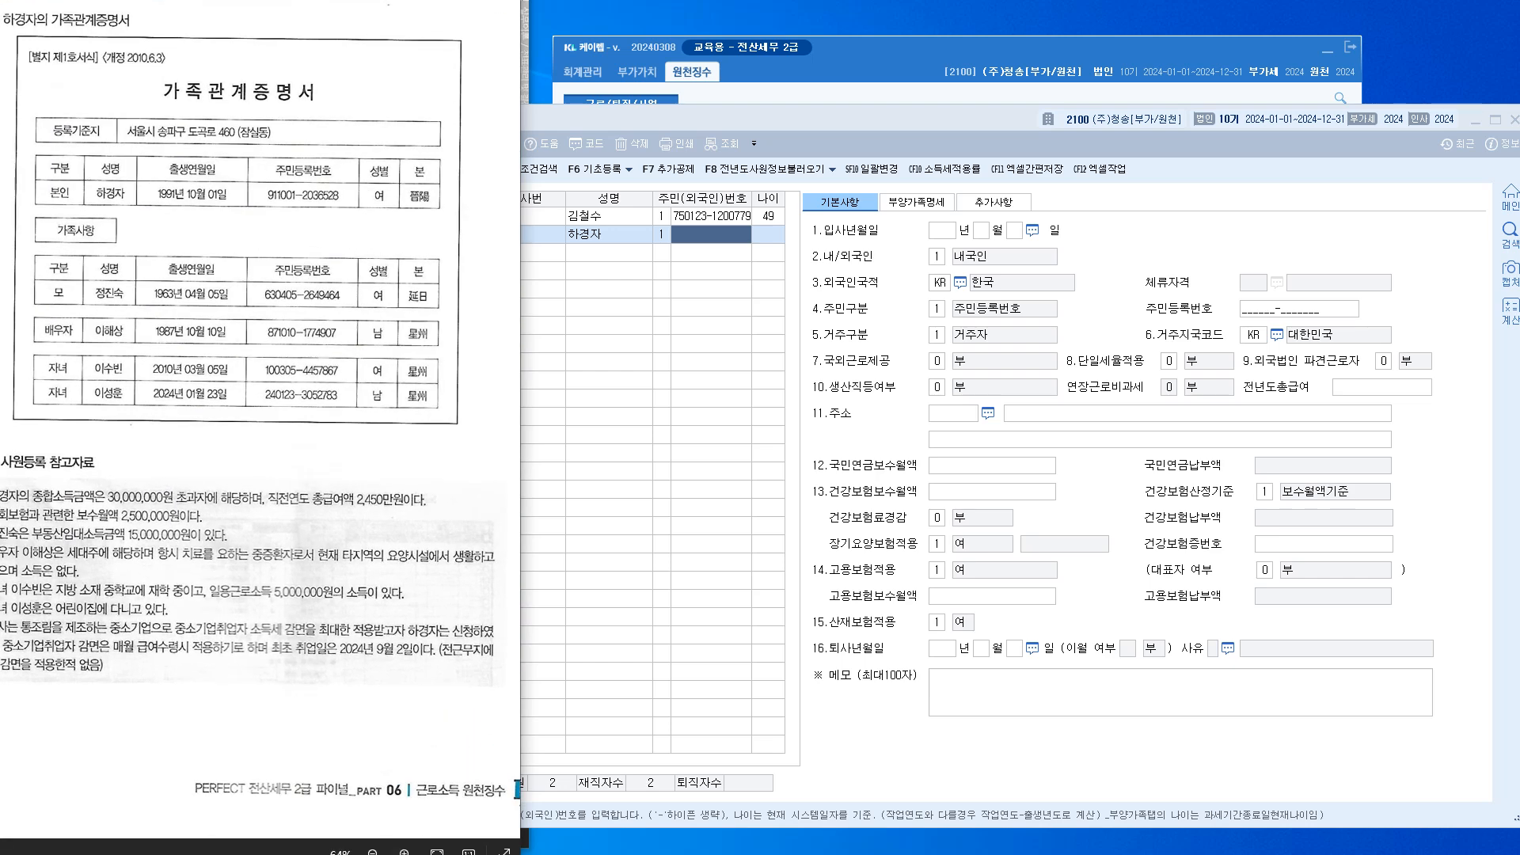
drag(178, 396, 224, 399)
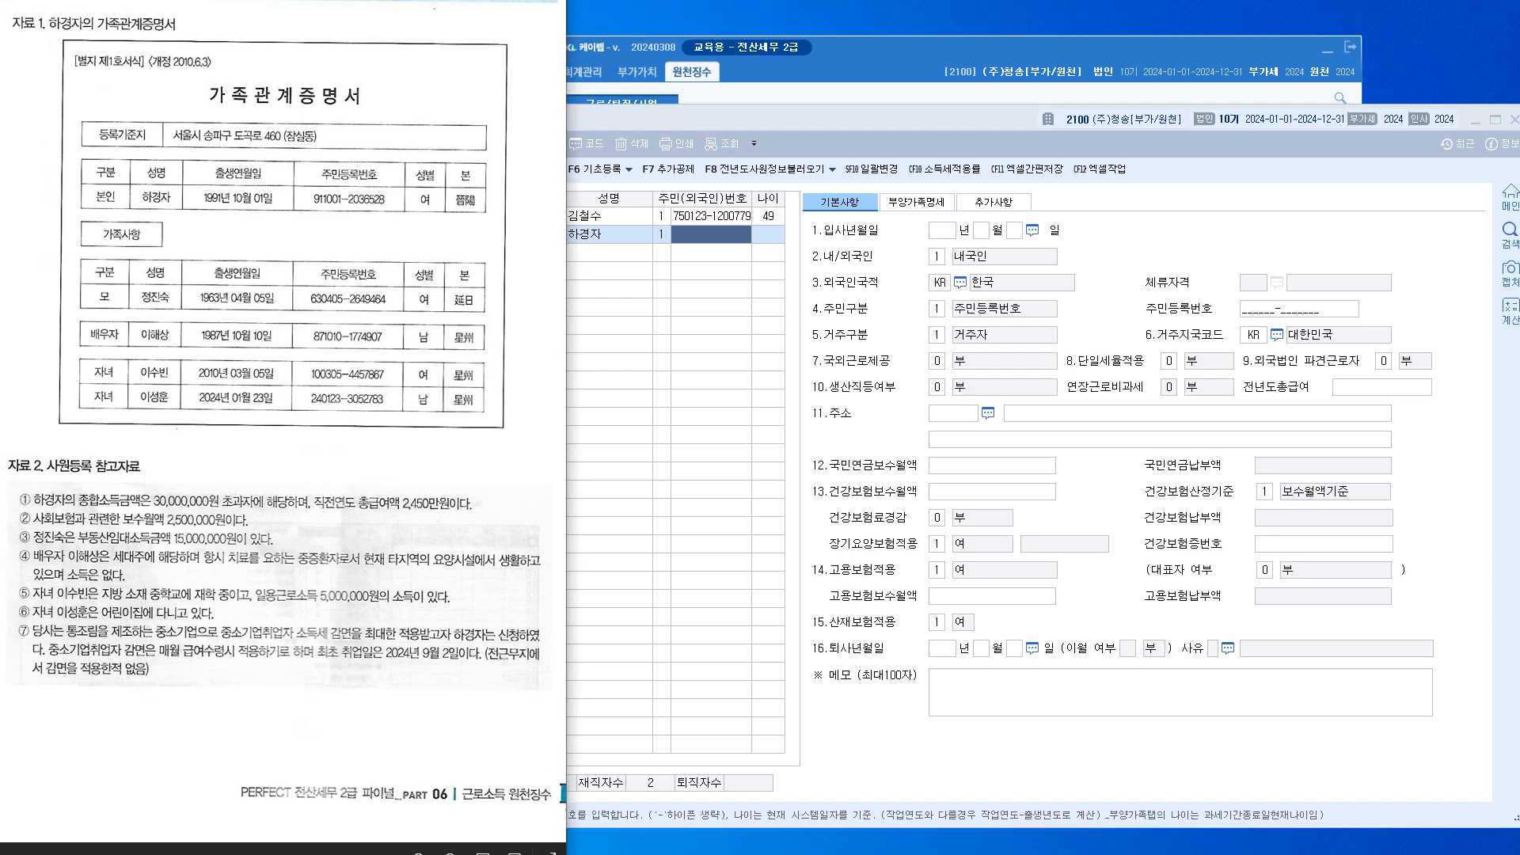
drag(713, 119, 820, 118)
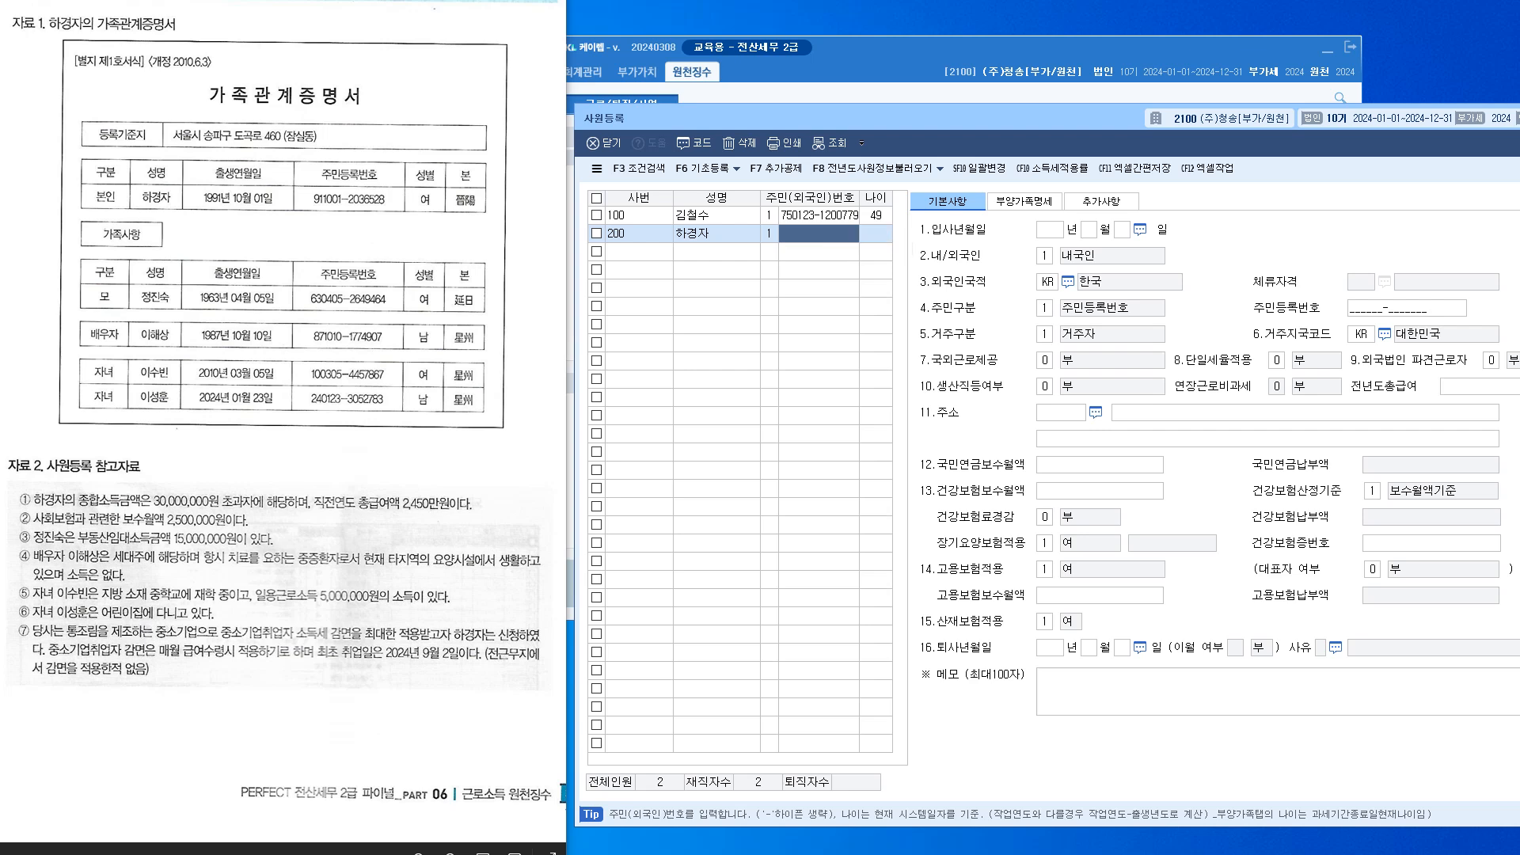
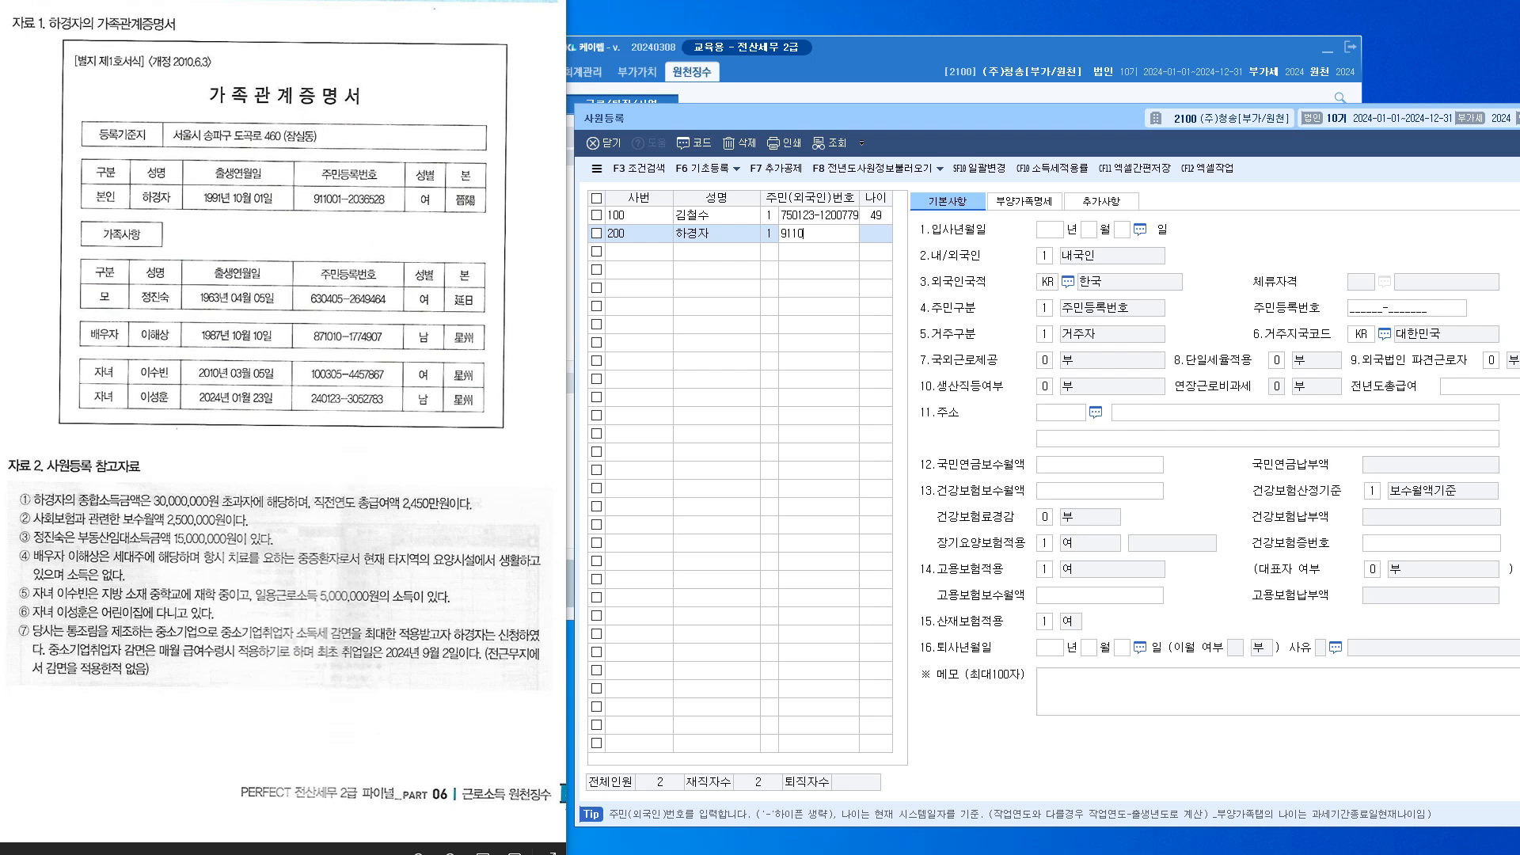
key(Return)
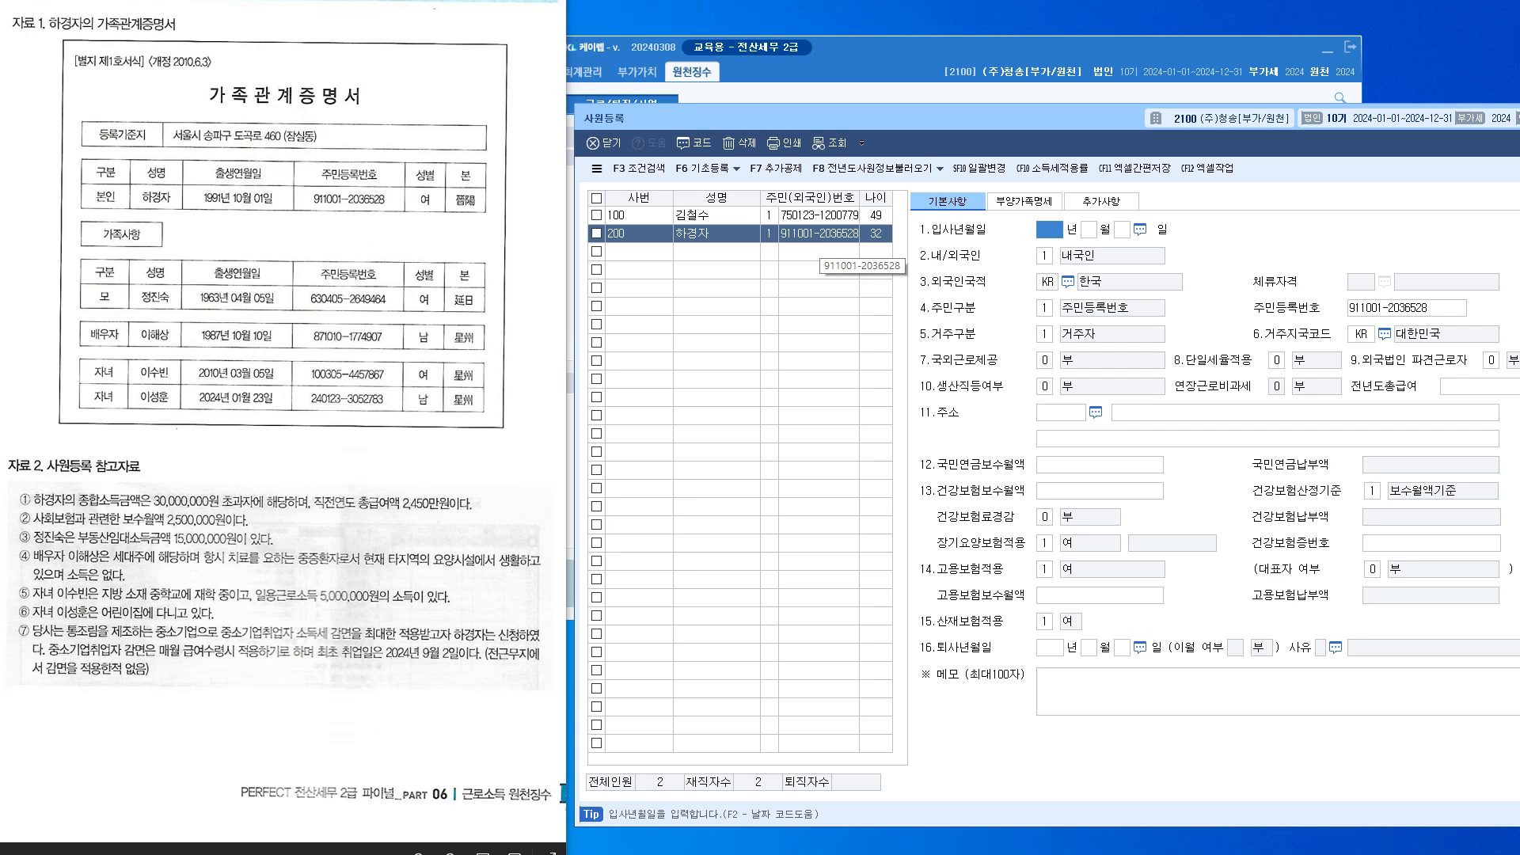
Set the hire date to 2024-09-02, keeping default nationality, overseas-work and single-rate options
scroll(288, 420, up, 2)
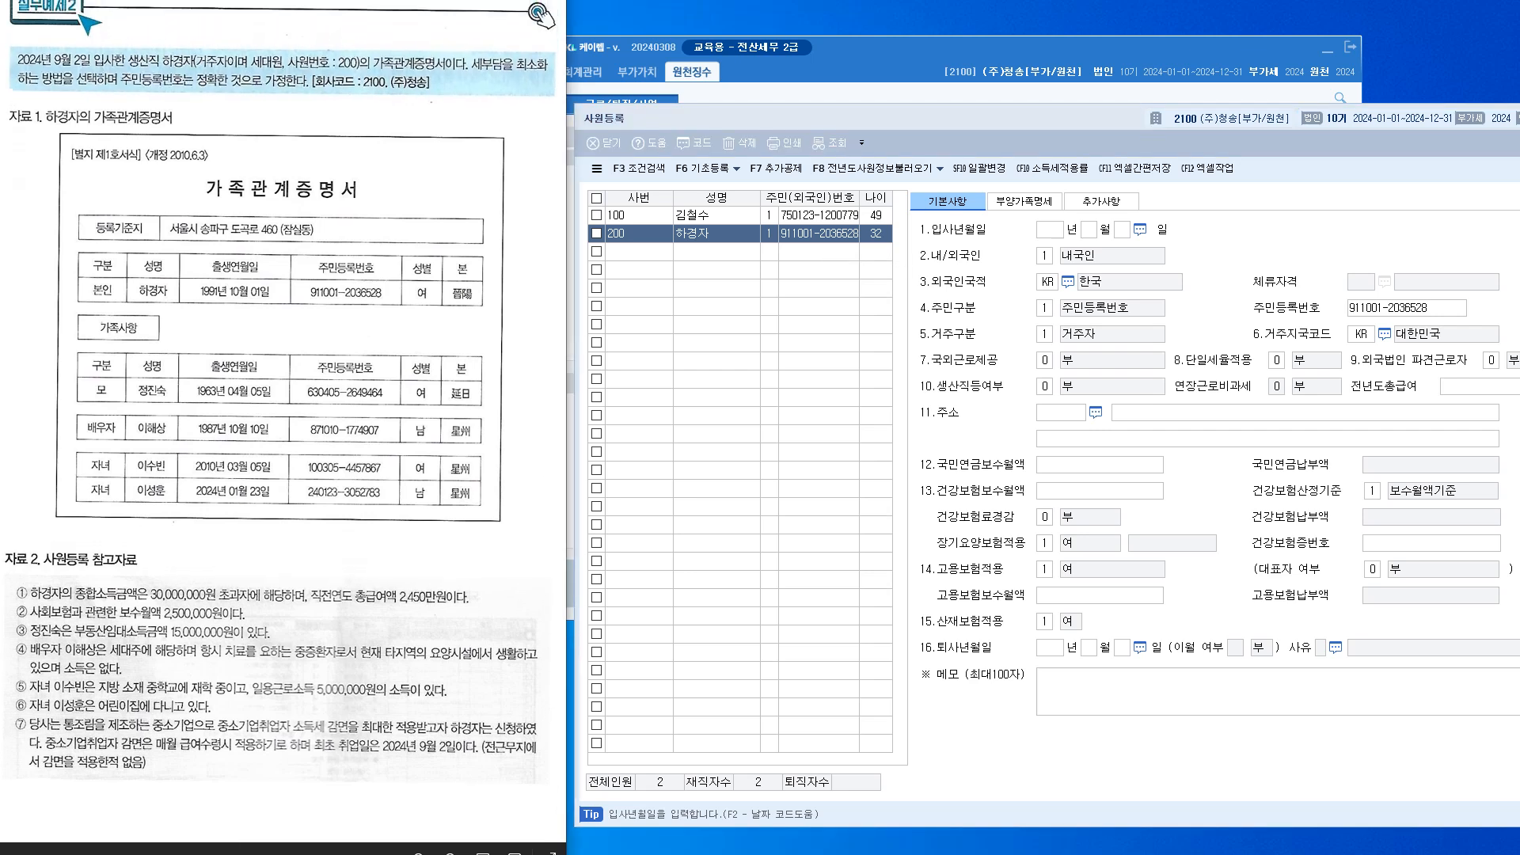
drag(287, 420, 290, 417)
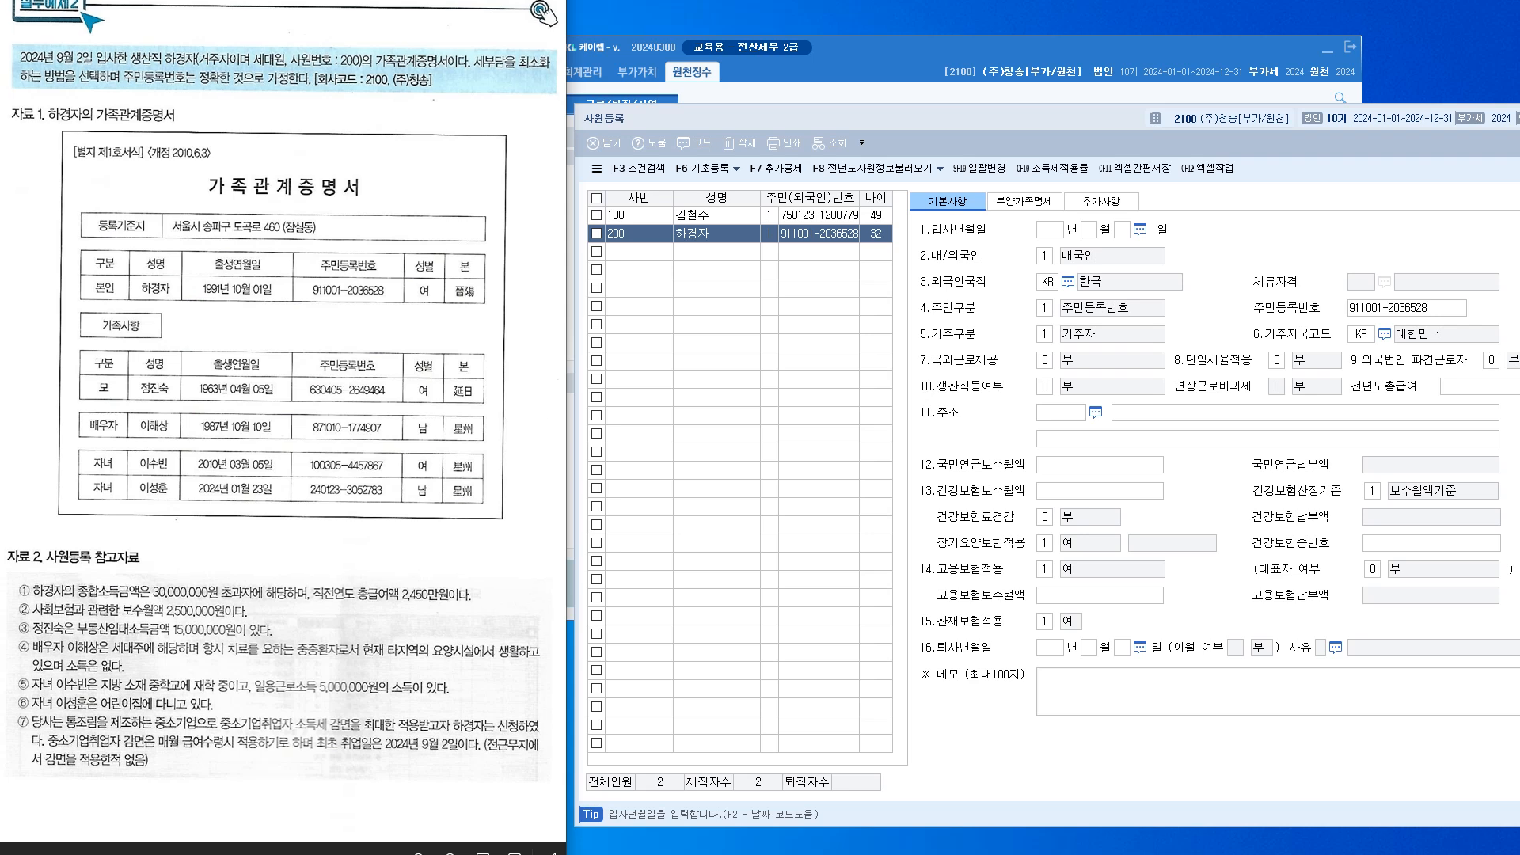
click(1050, 230)
text(20)
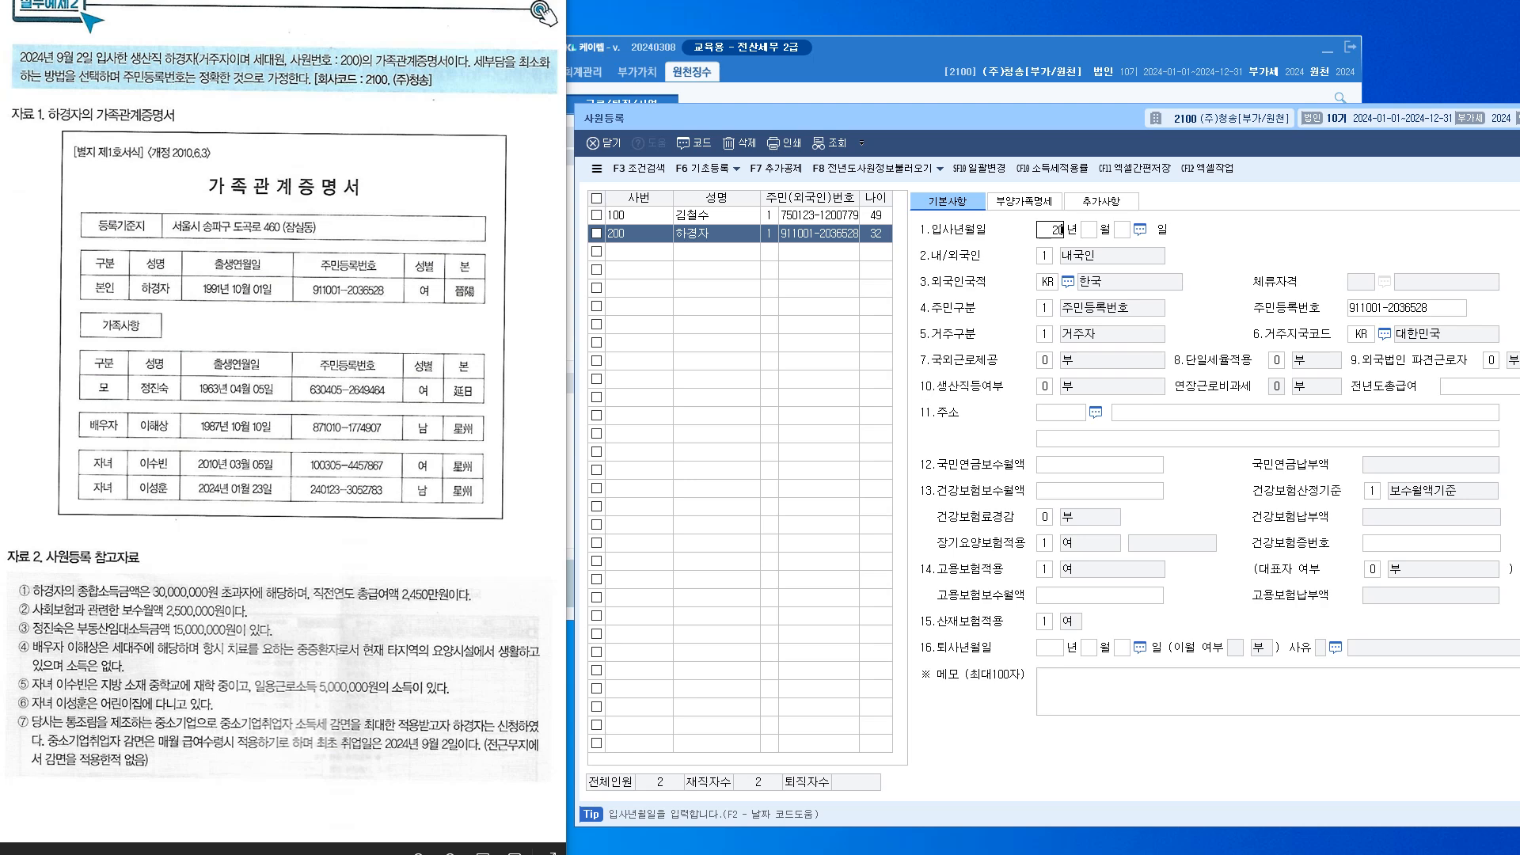
text(240902)
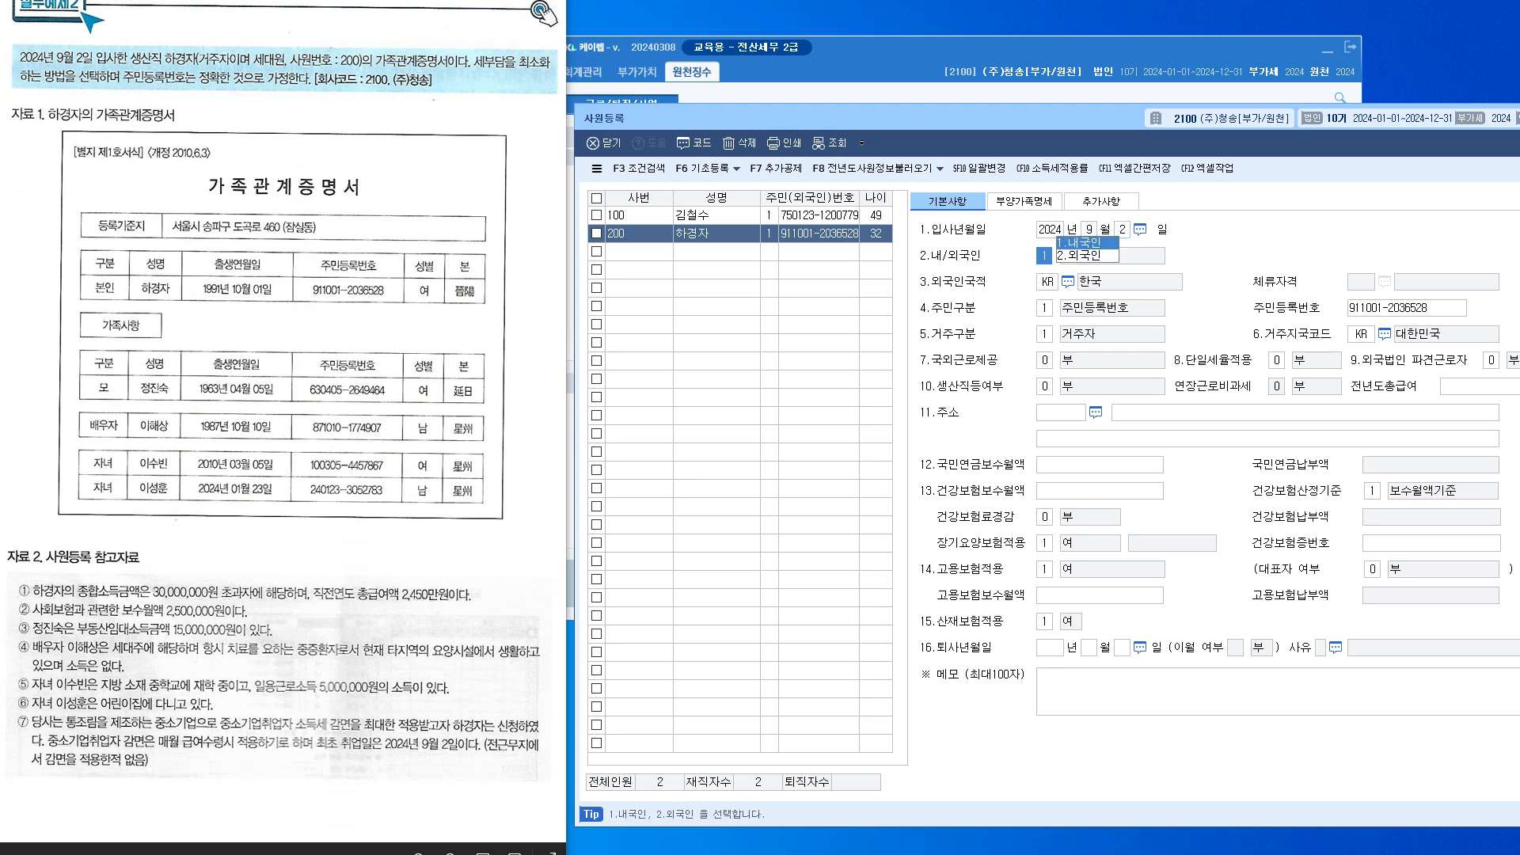
text(1)
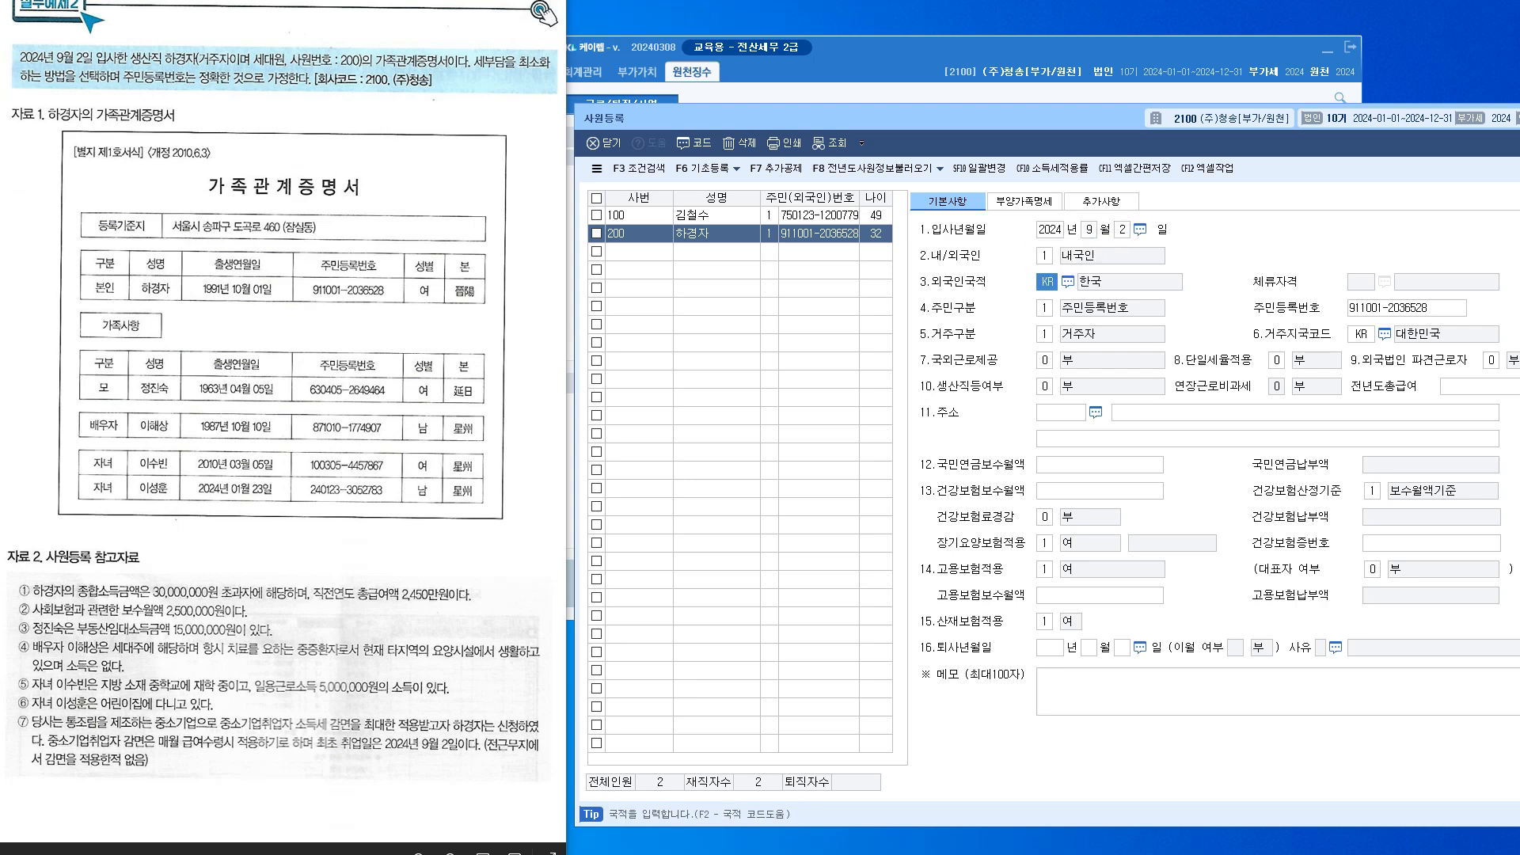
key(Return)
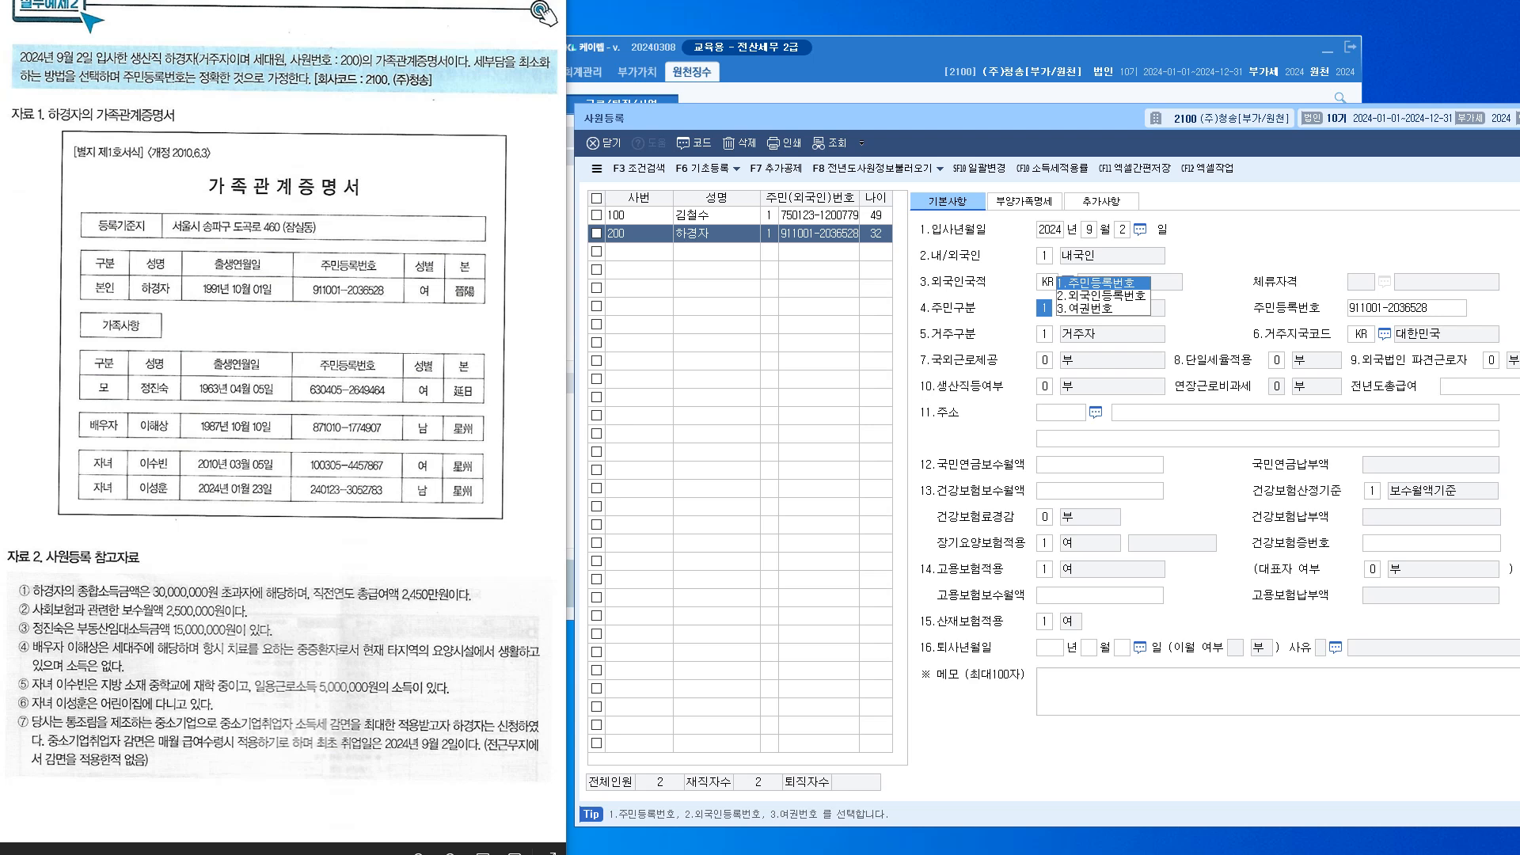
key(Return)
key(Return)
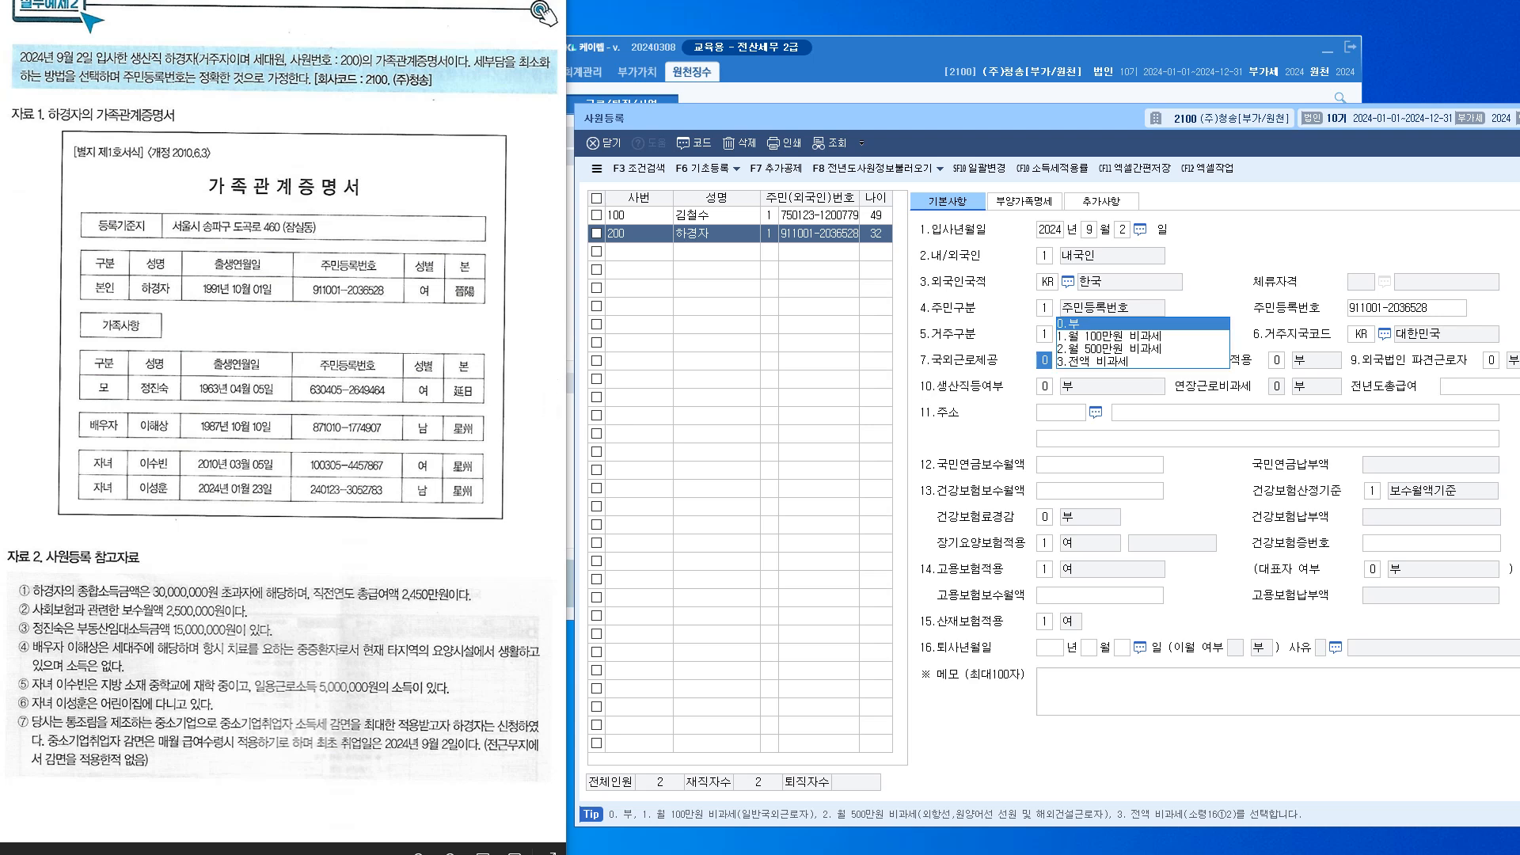
key(Return)
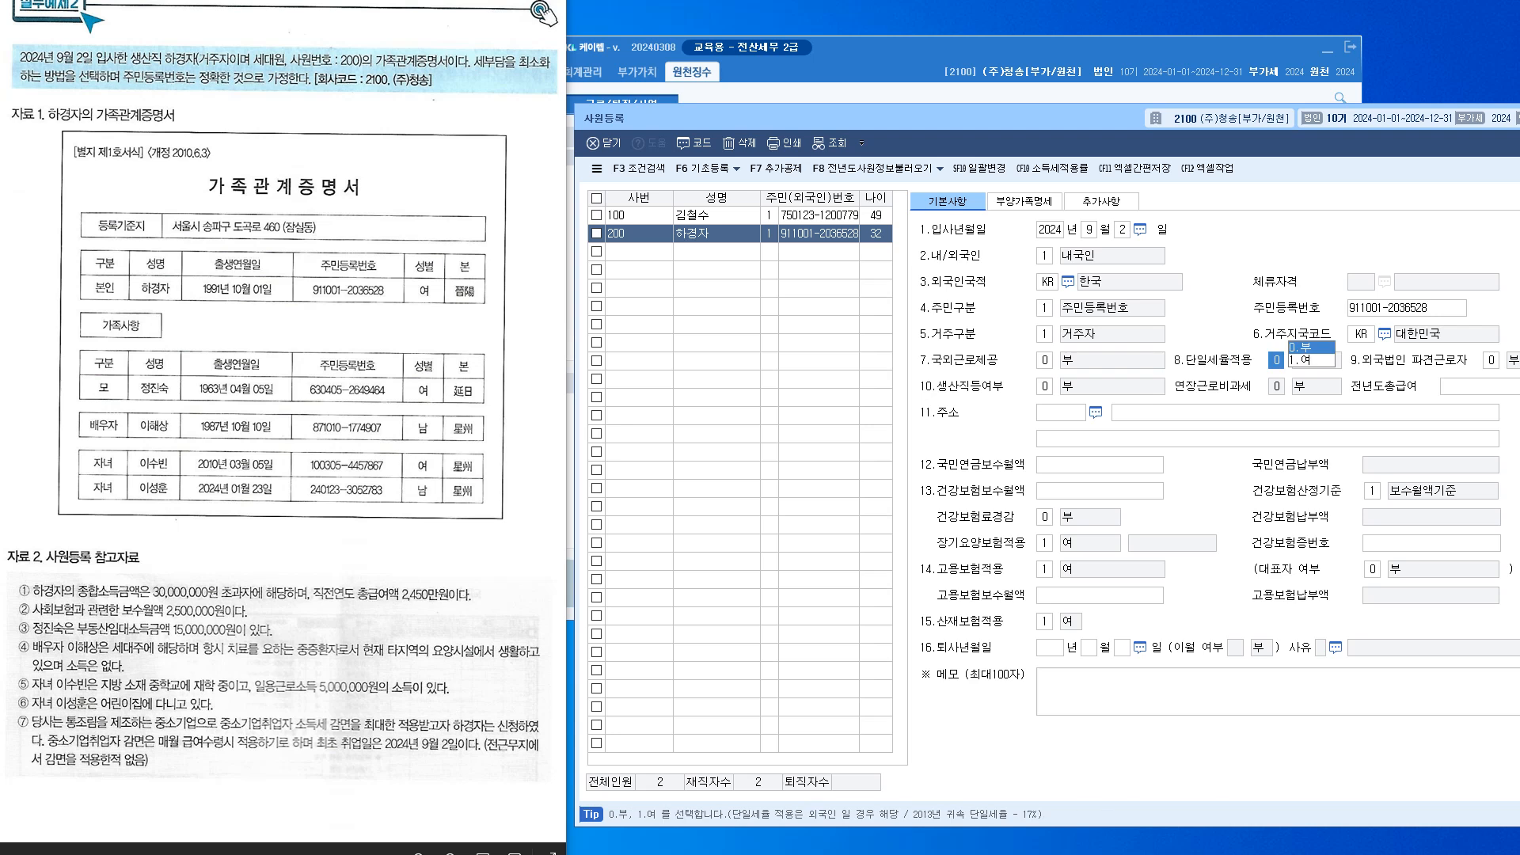
key(Return)
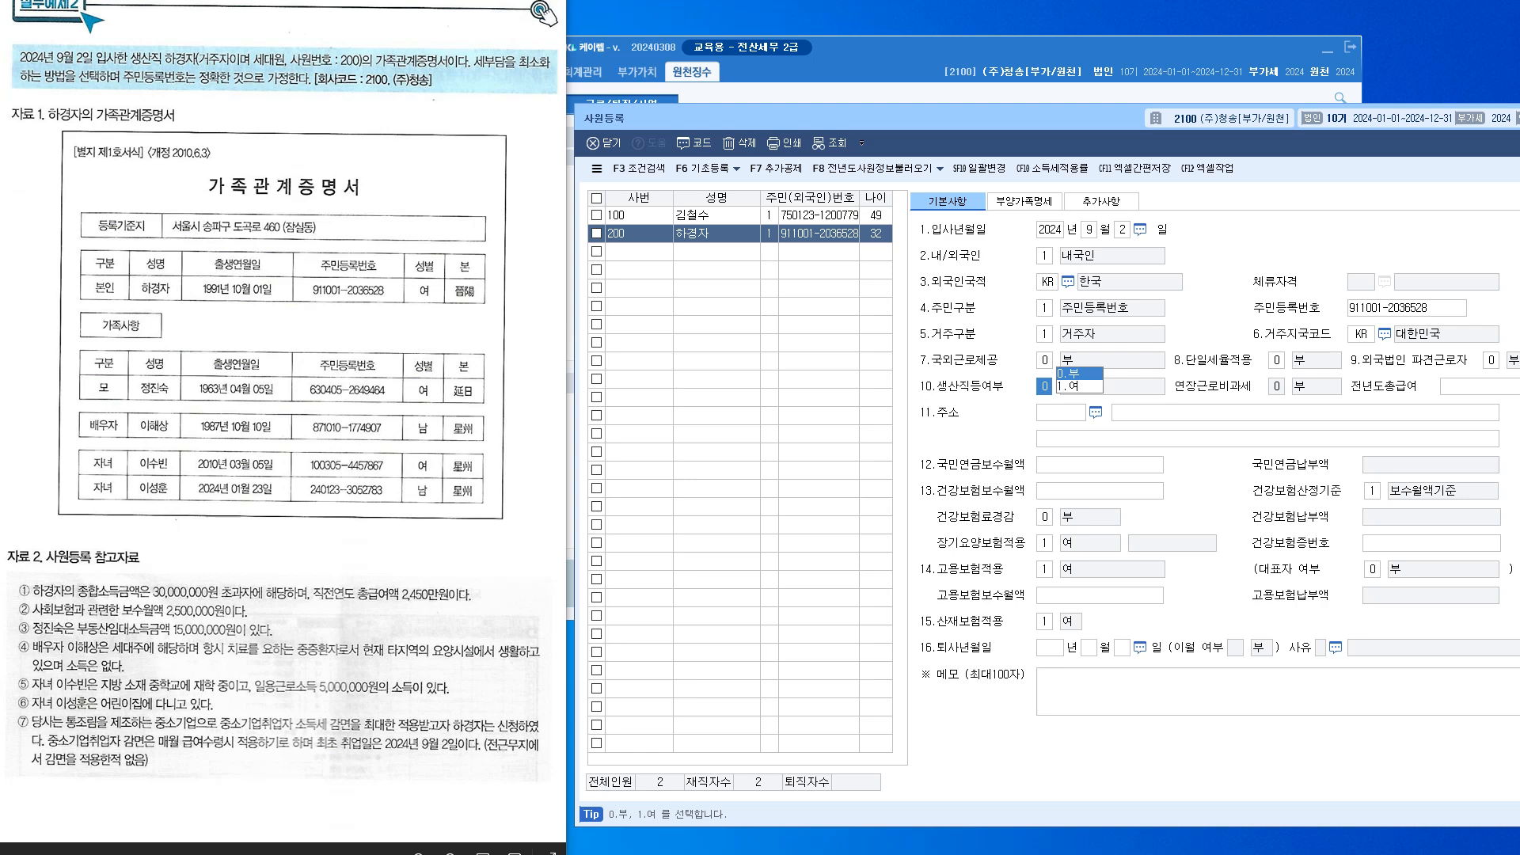
Mark the employee as a production worker and enter previous-year total pay of 24,500,000
text(1)
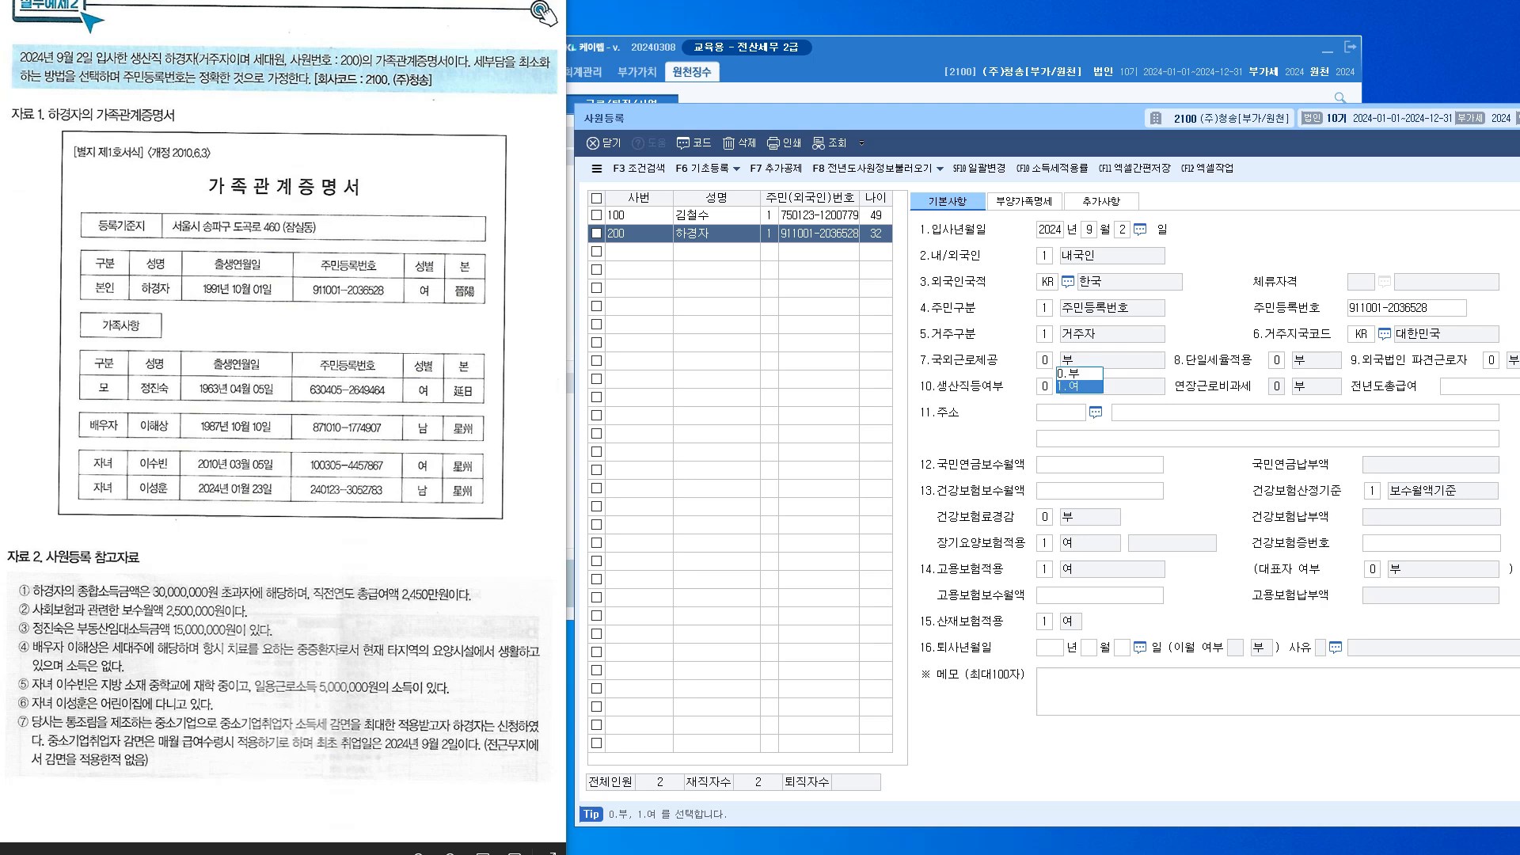
key(Return)
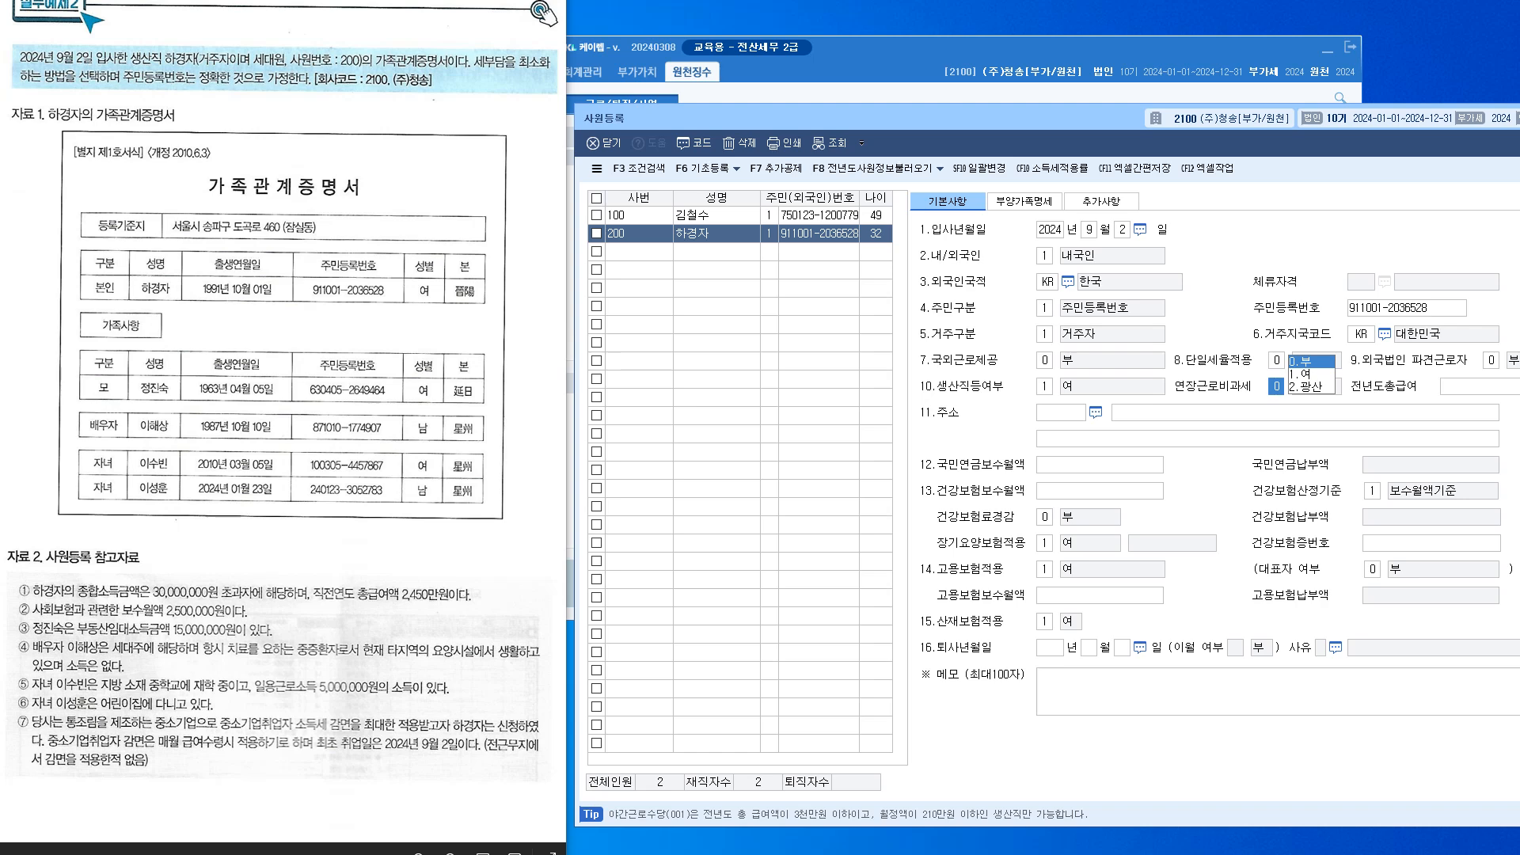
key(Return)
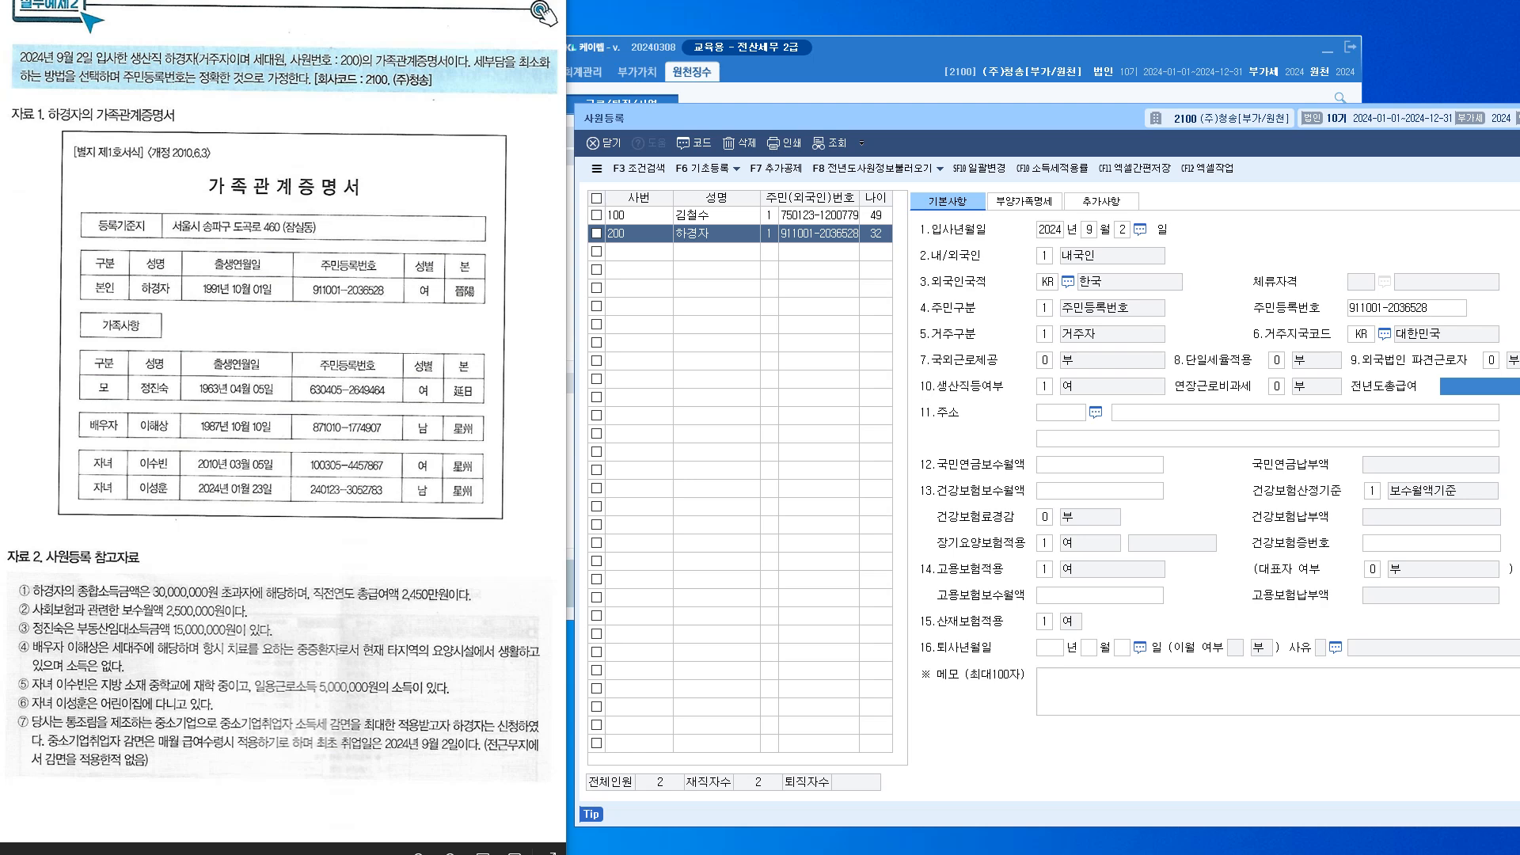
text(2450)
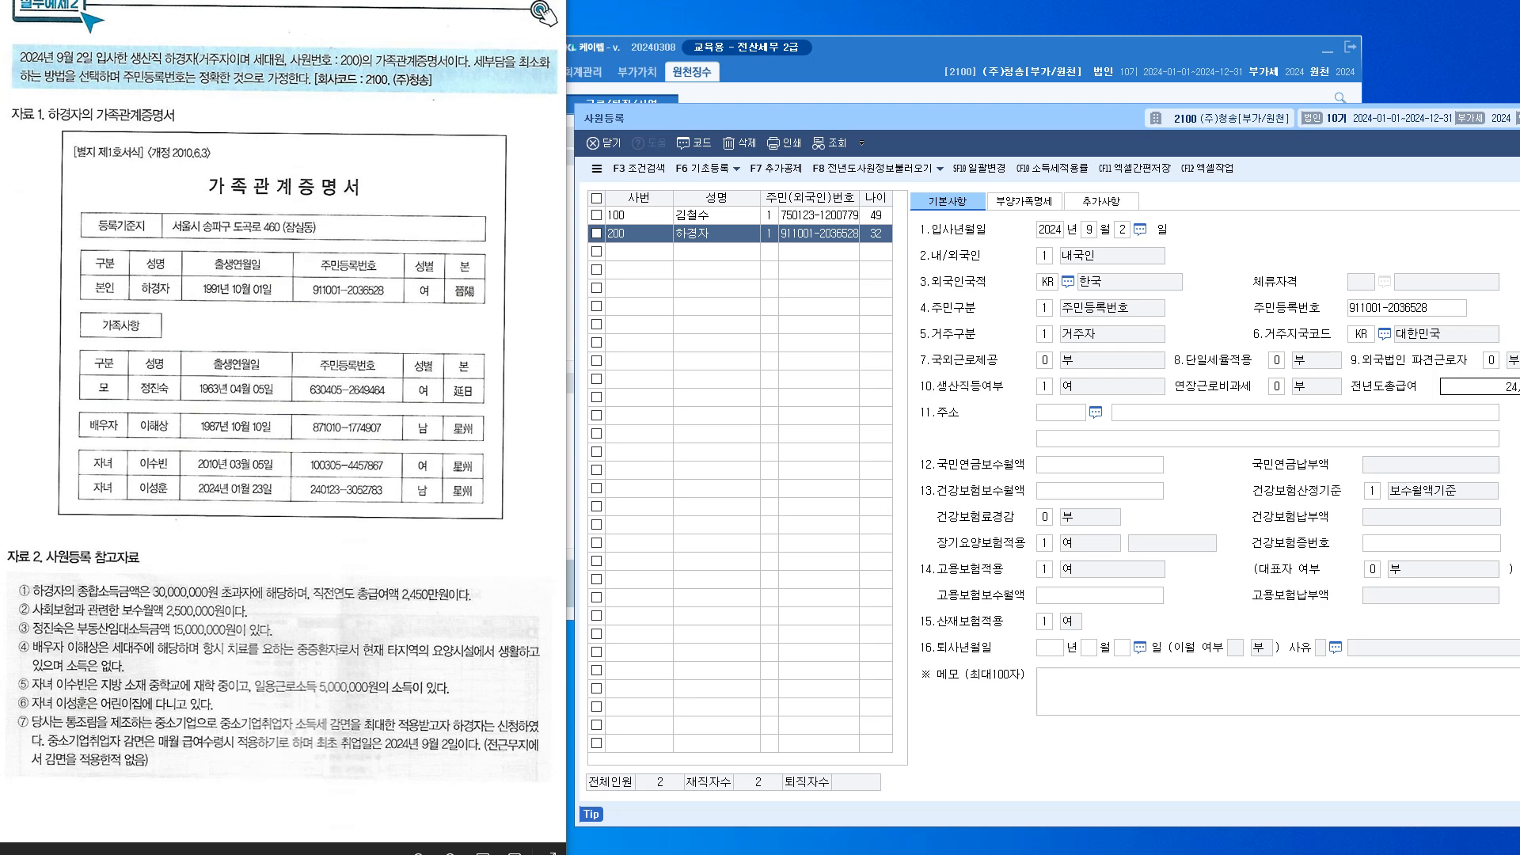
text(0000)
key(Return)
Go back and change 연장근로비과세 to 1 (여)
key(shift+Tab)
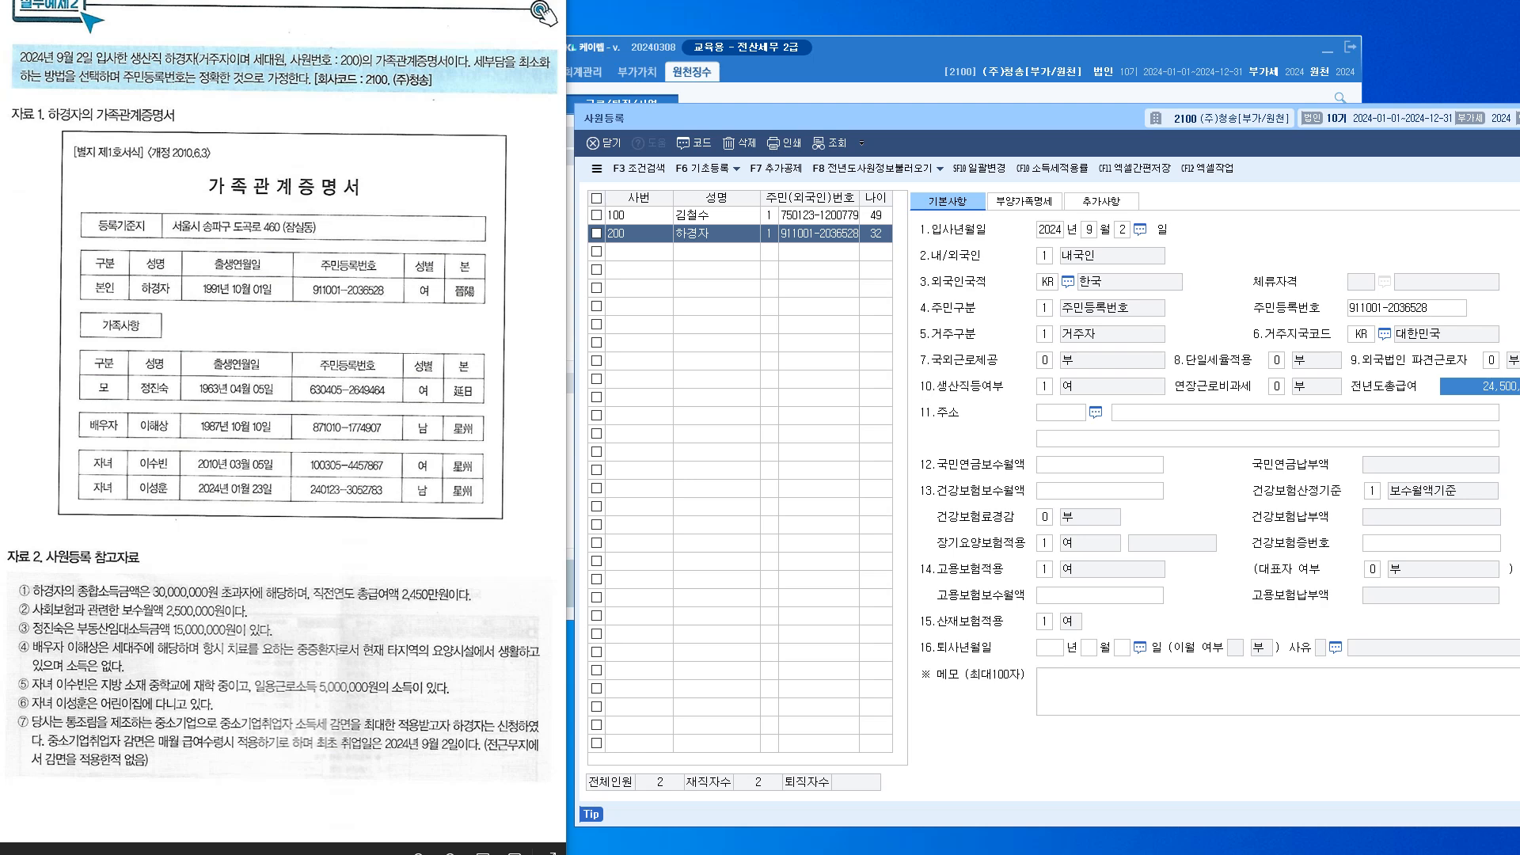
drag(950, 118, 857, 119)
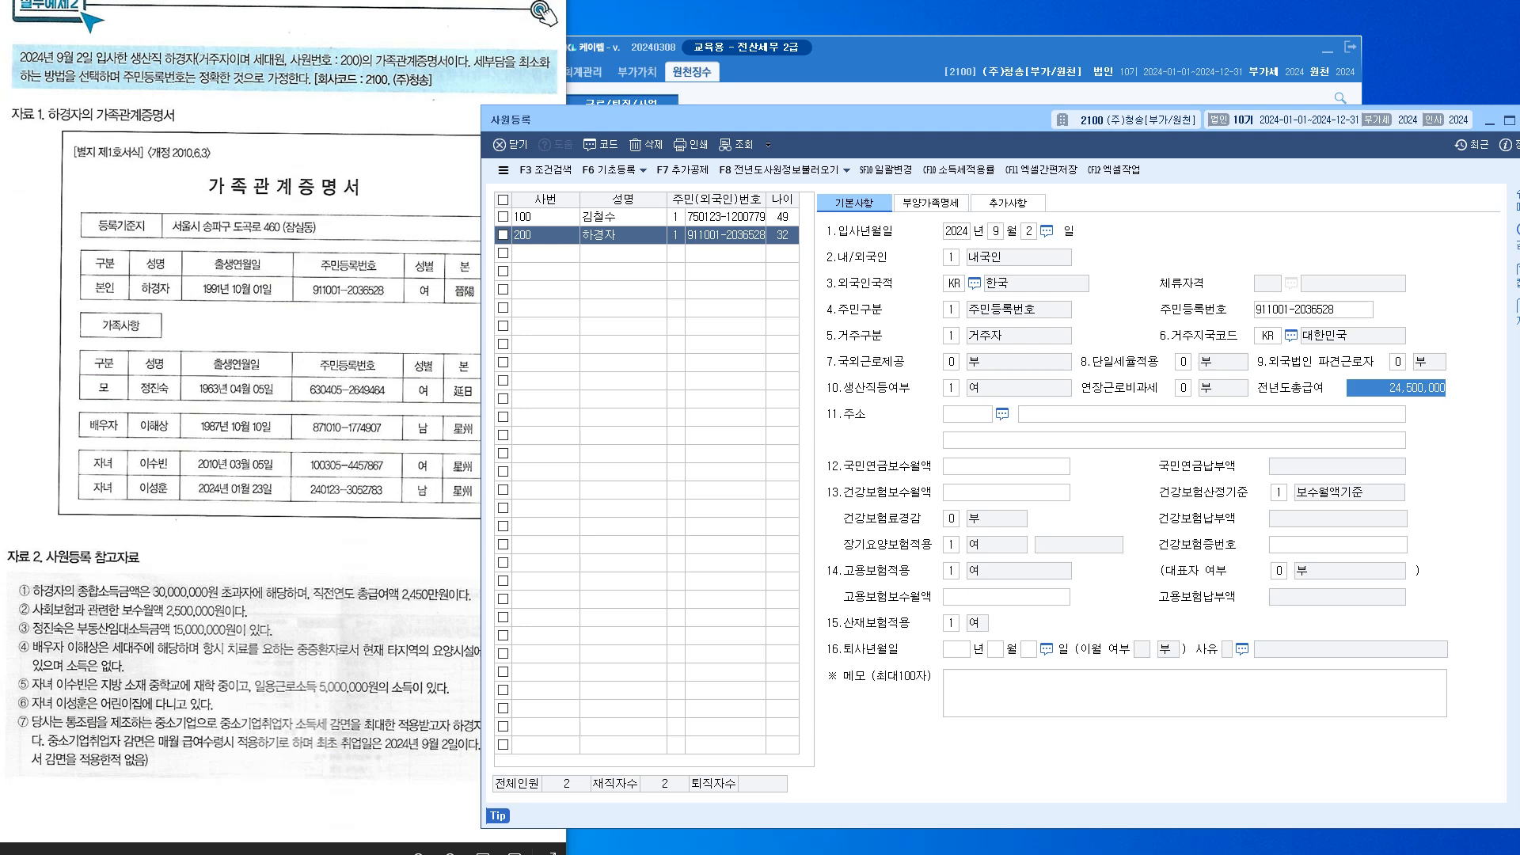
key(shift+Tab)
text(1)
key(Return)
drag(857, 119, 908, 120)
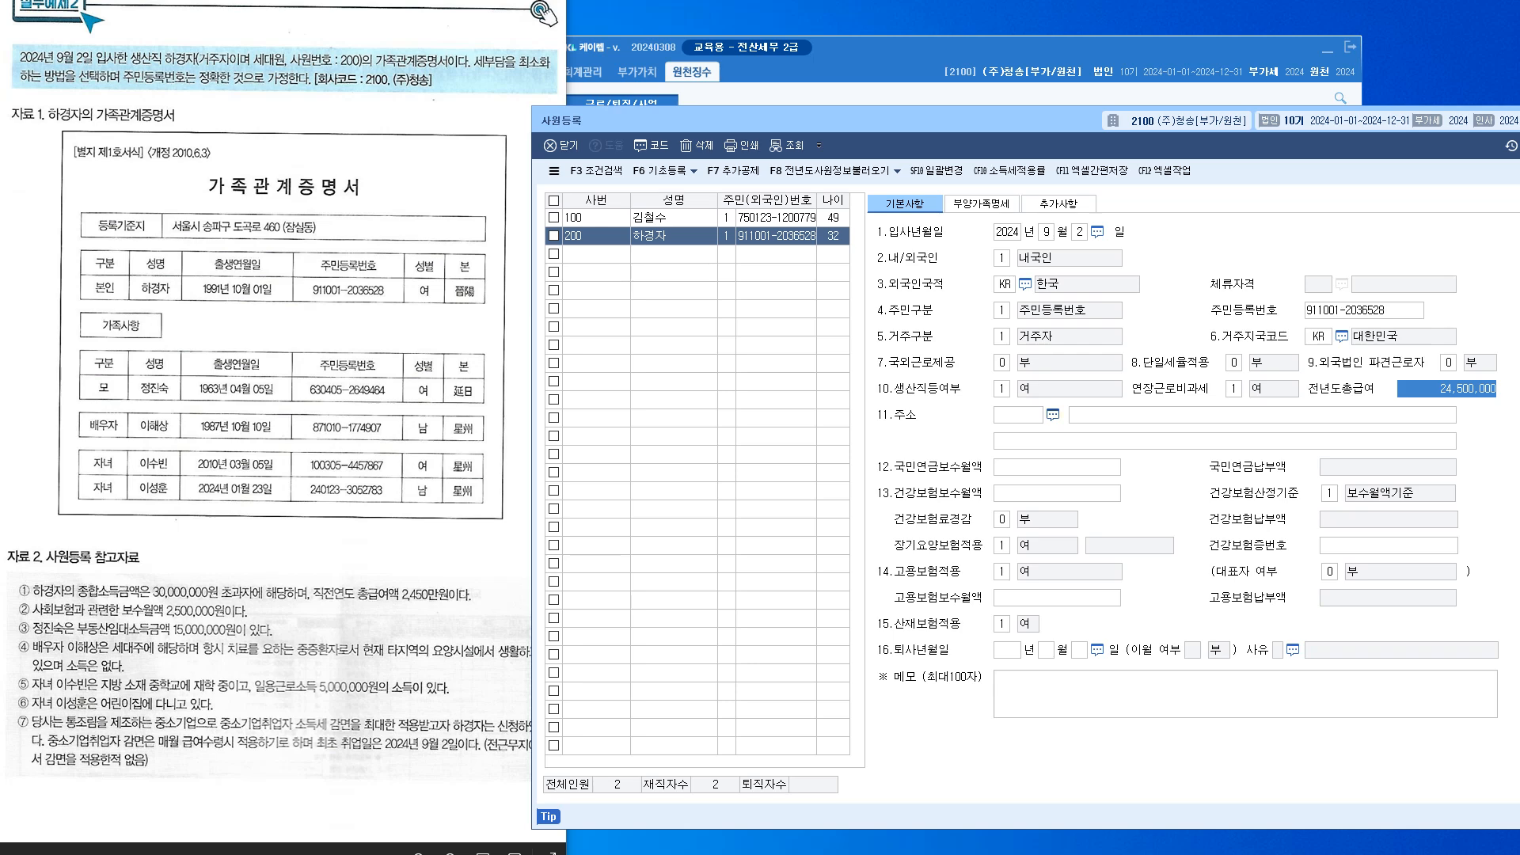
key(Return)
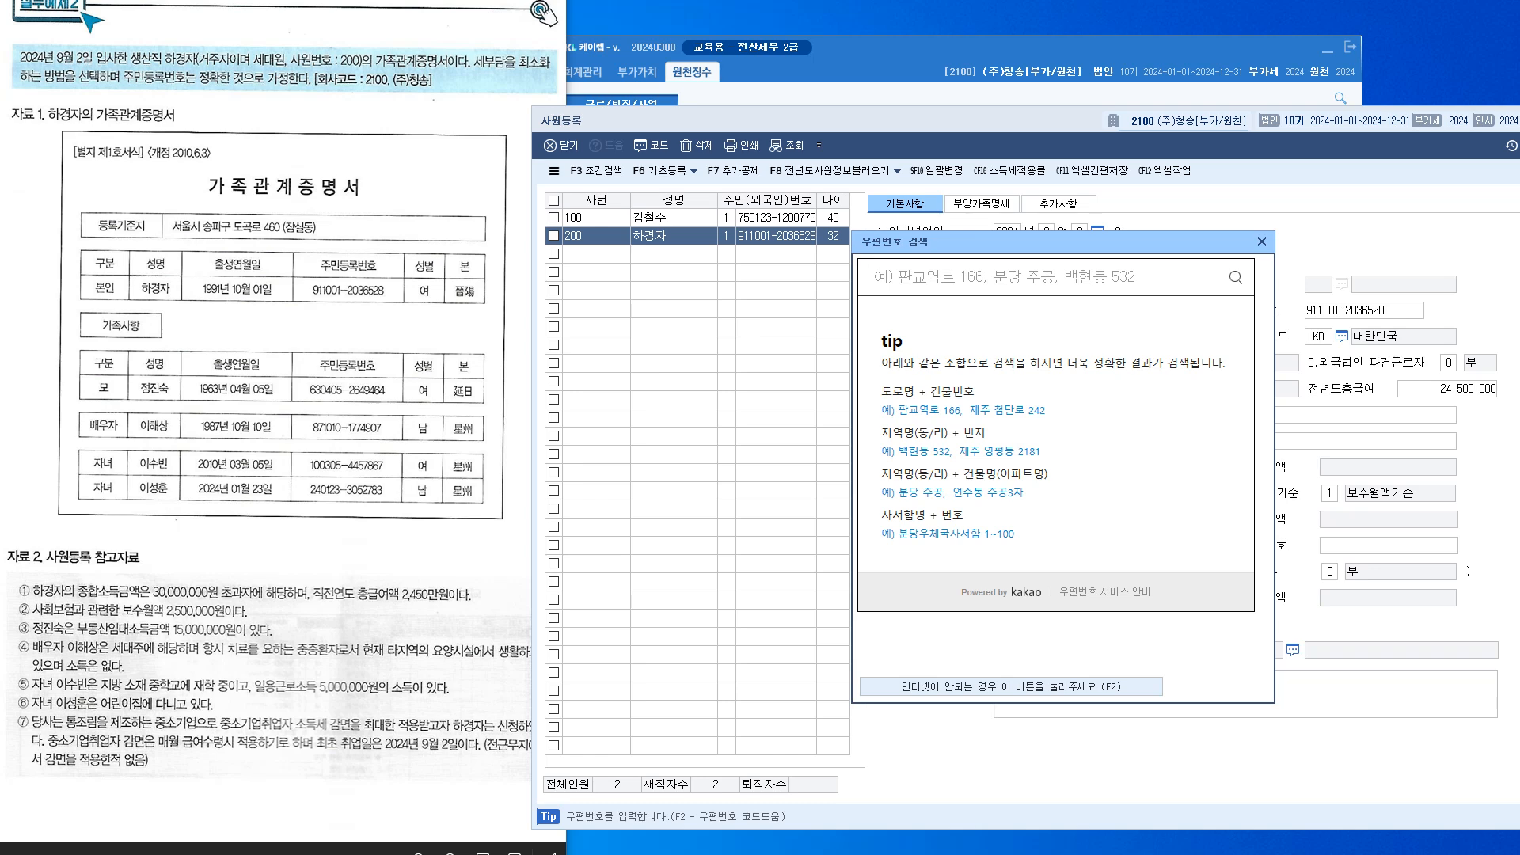
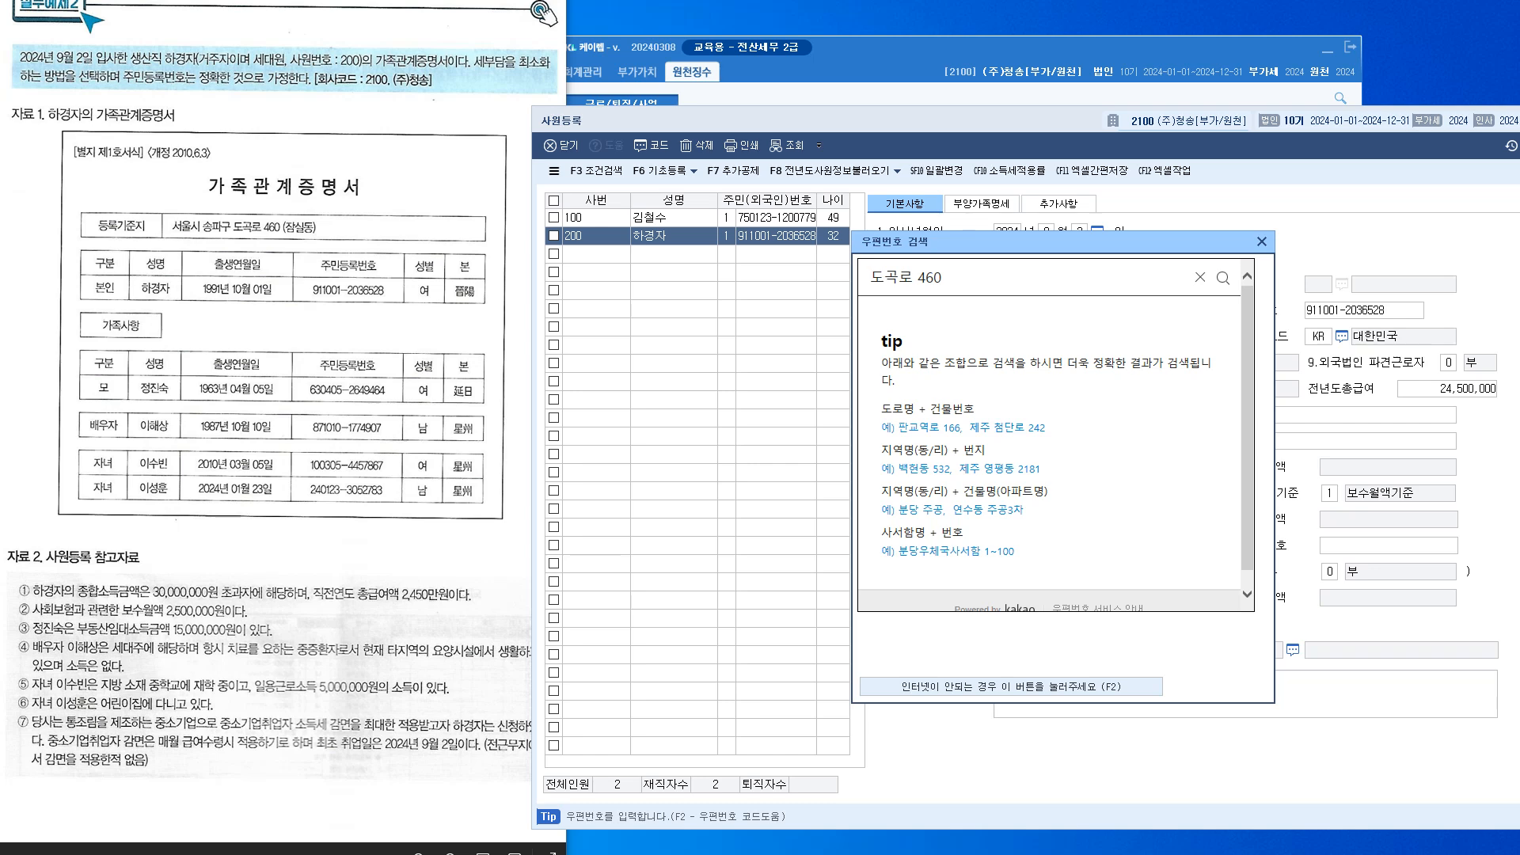
Search the postcode dialog for the employee's street address and pick the matching result
key(Return)
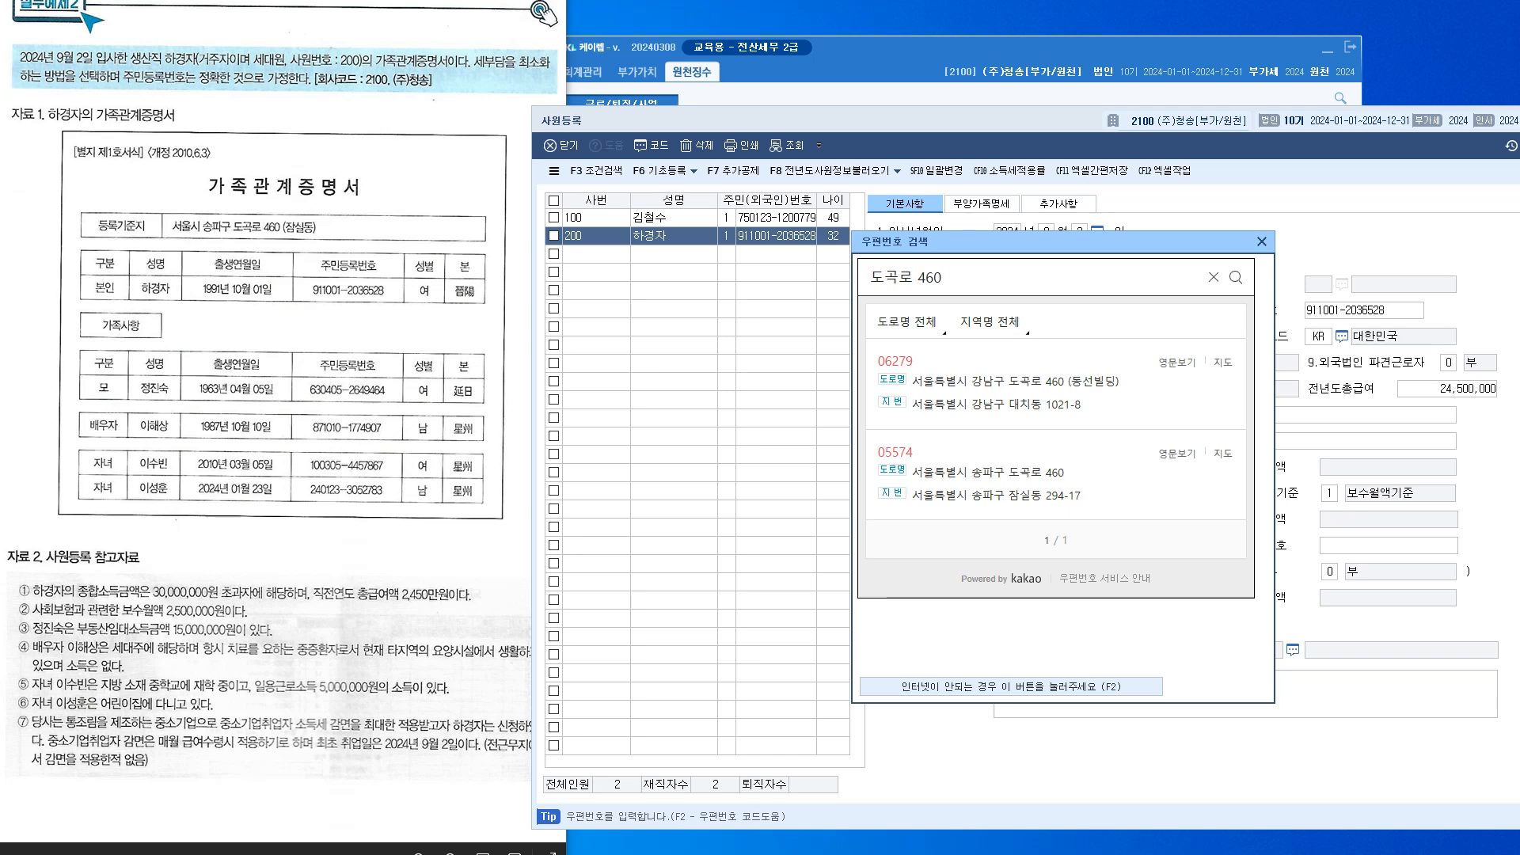
click(988, 471)
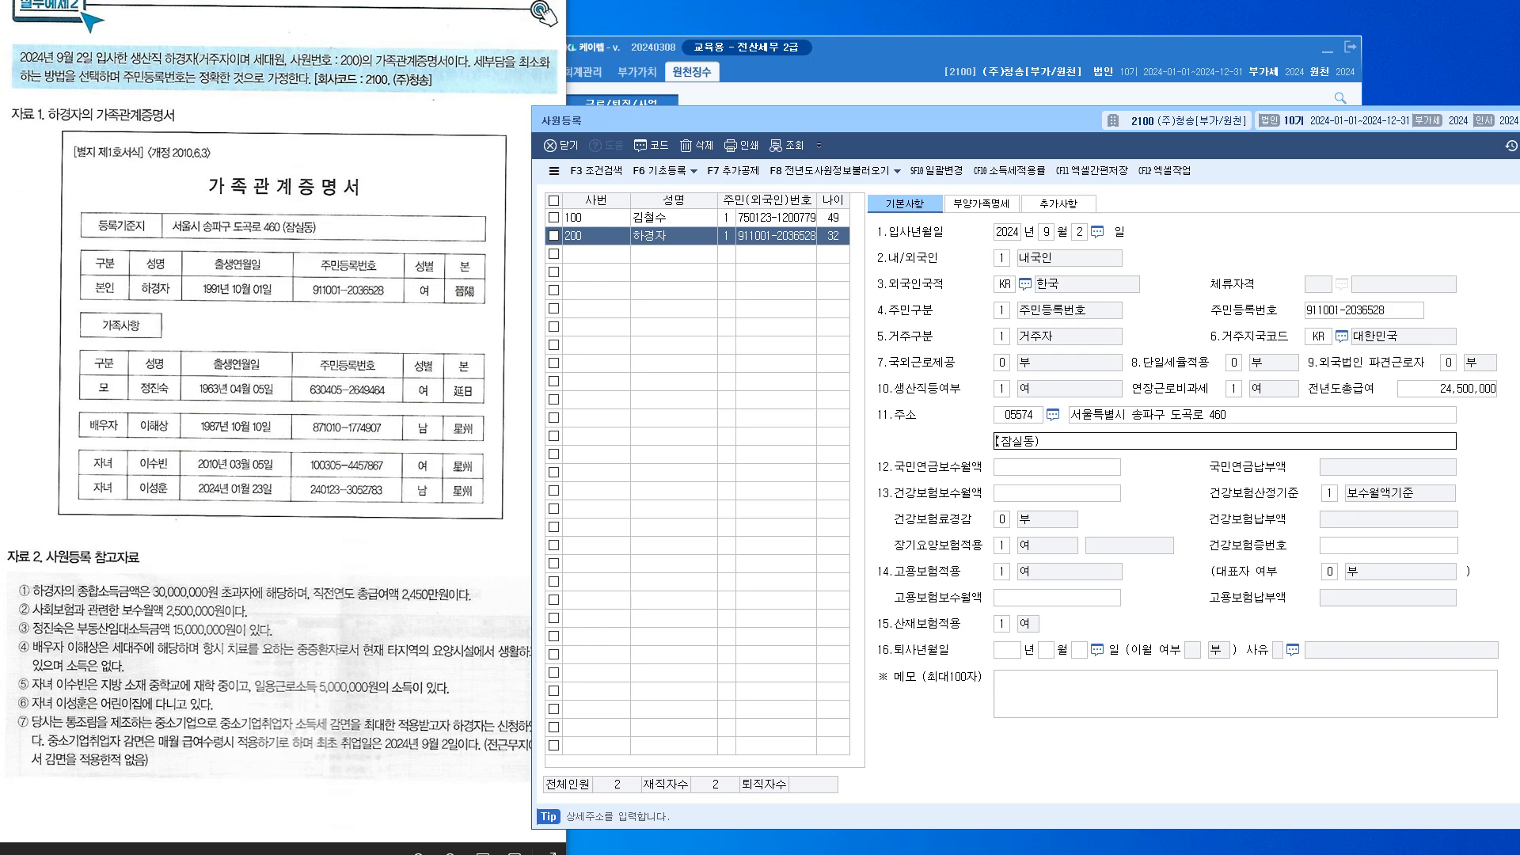
Enter 2,500,000 for the pension, health and employment insurance monthly wages, keeping 산재보험 applicable
key(Return)
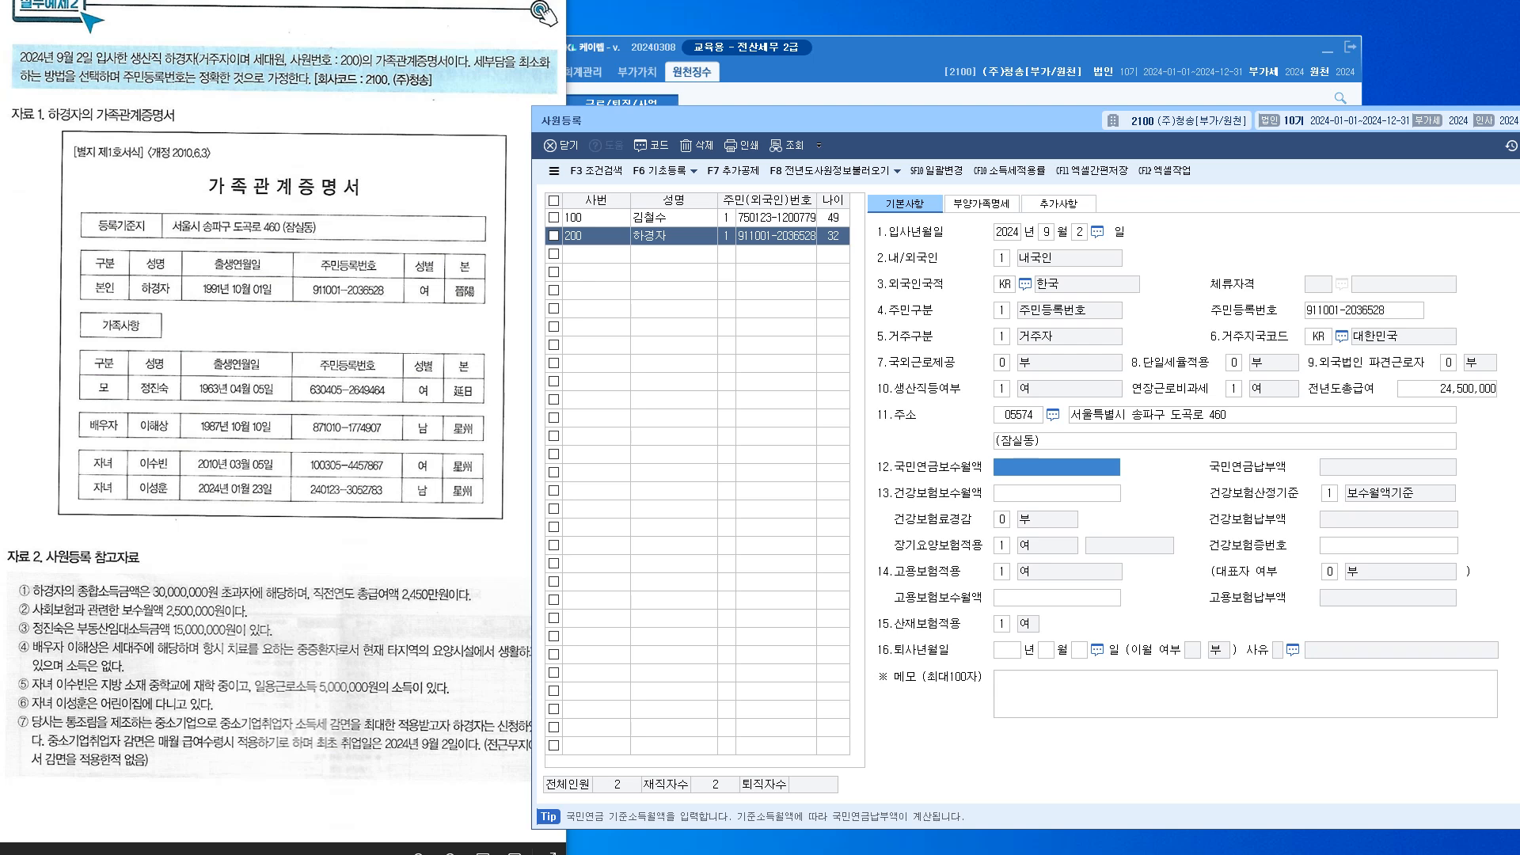
text(2500000)
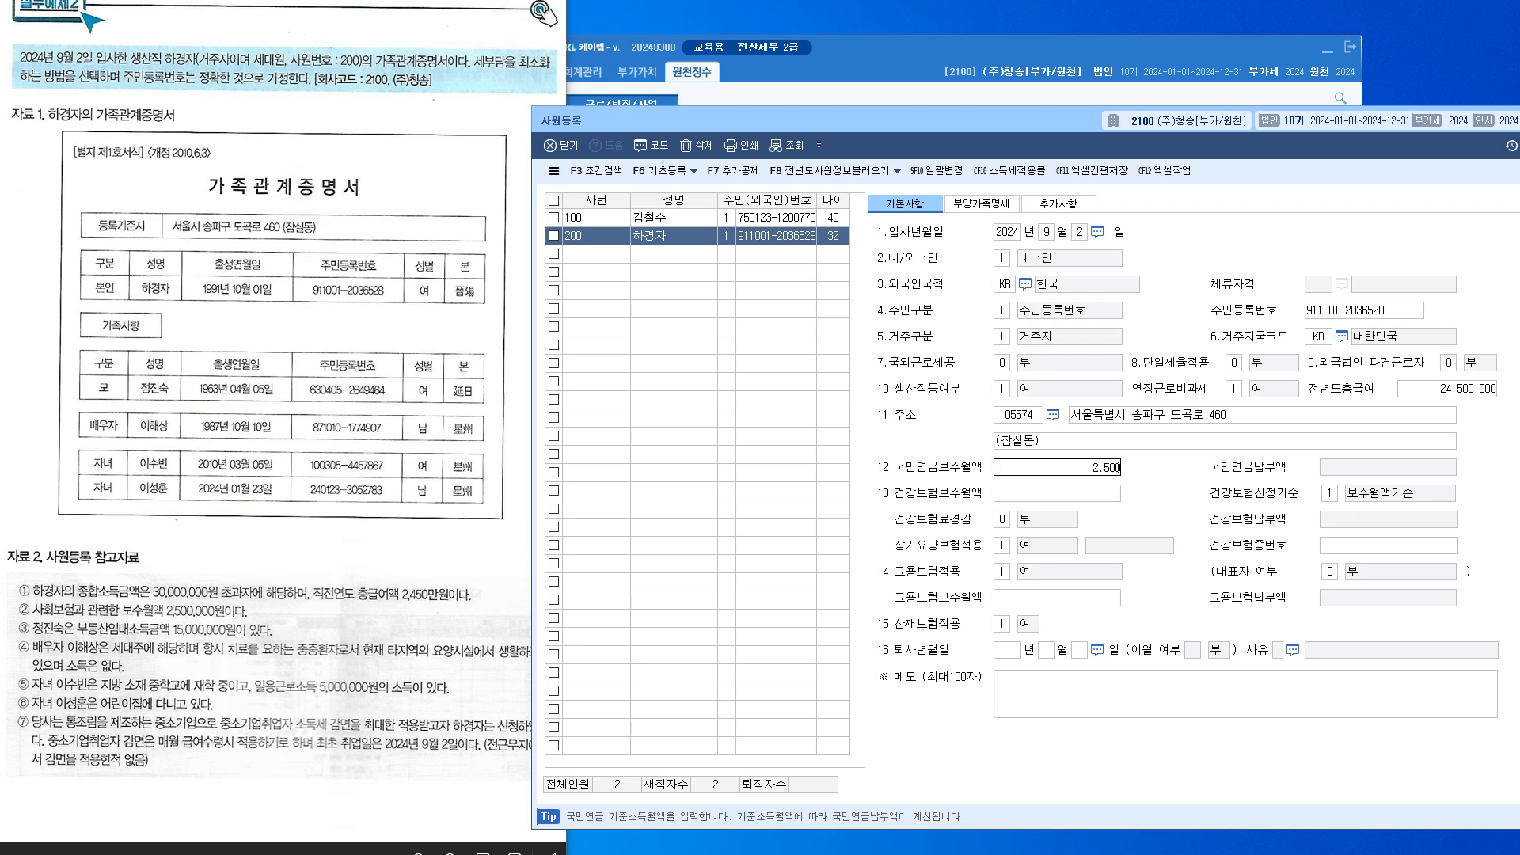
key(Return)
text(2500000)
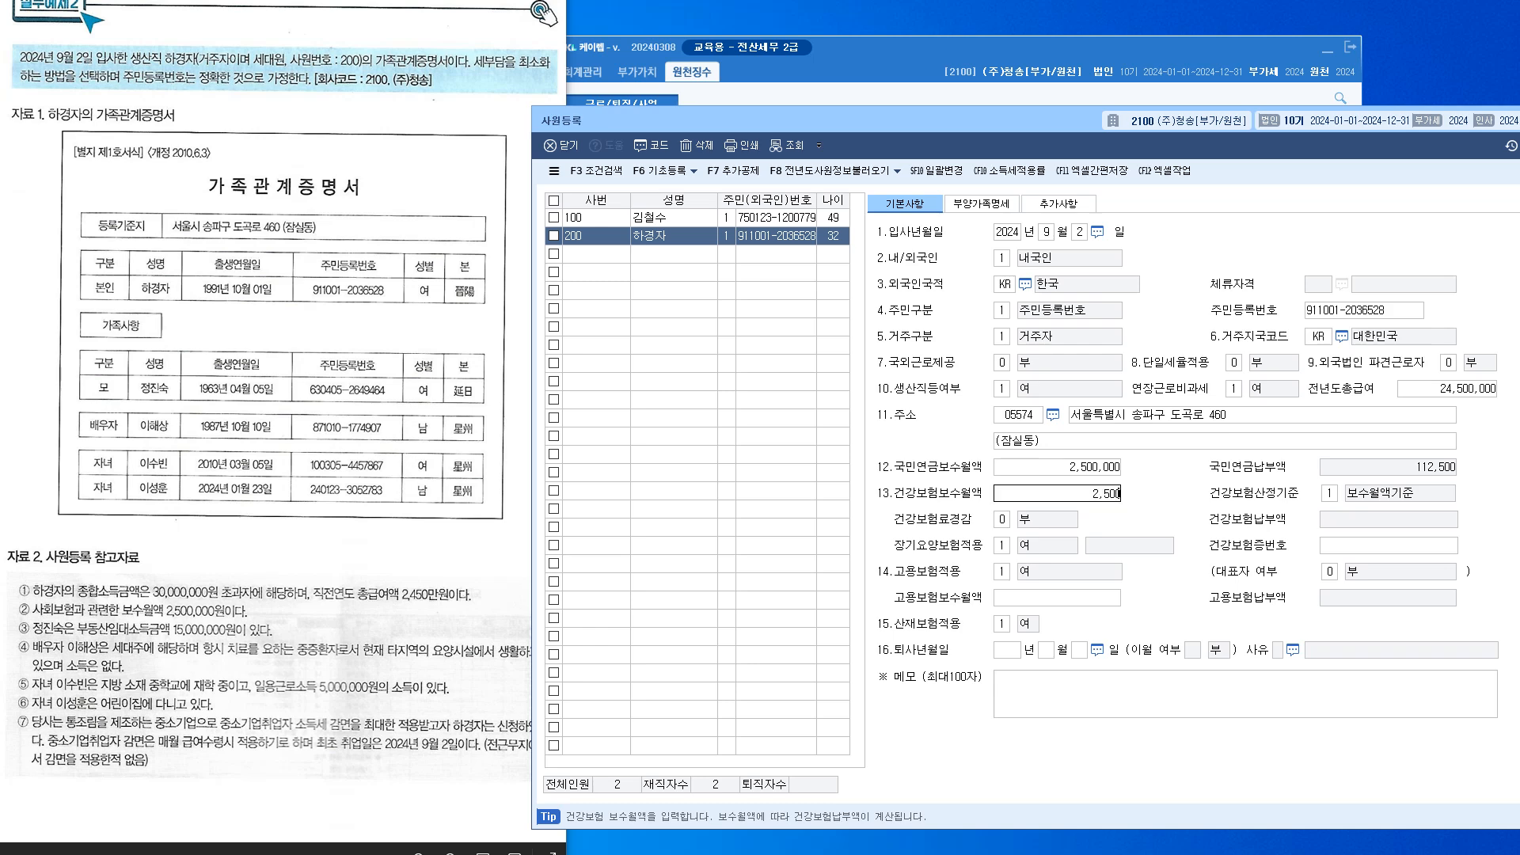
key(Return)
key(Return)
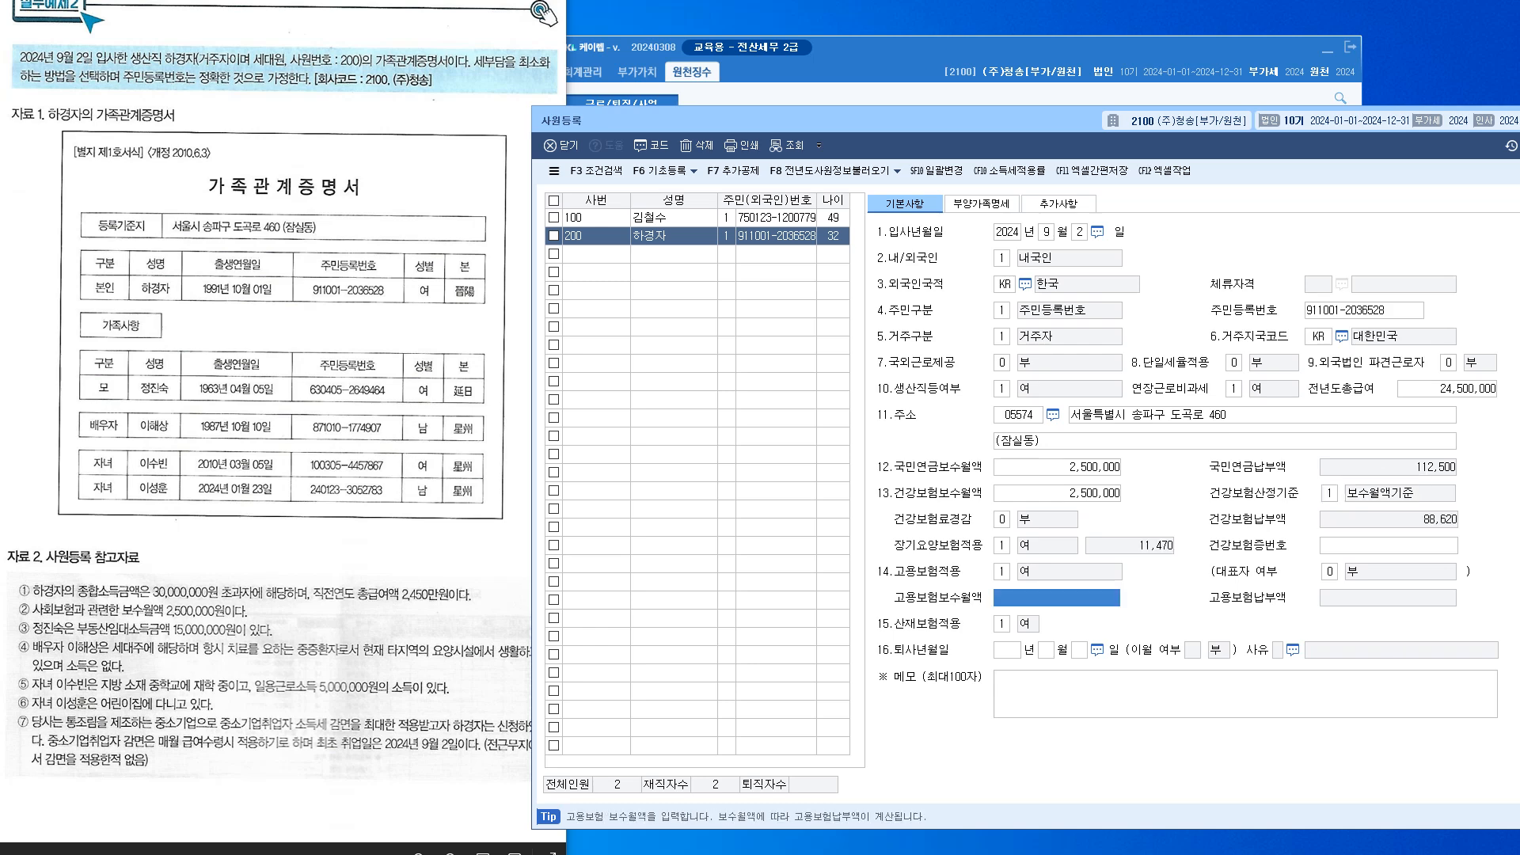
text(2500000)
key(Return)
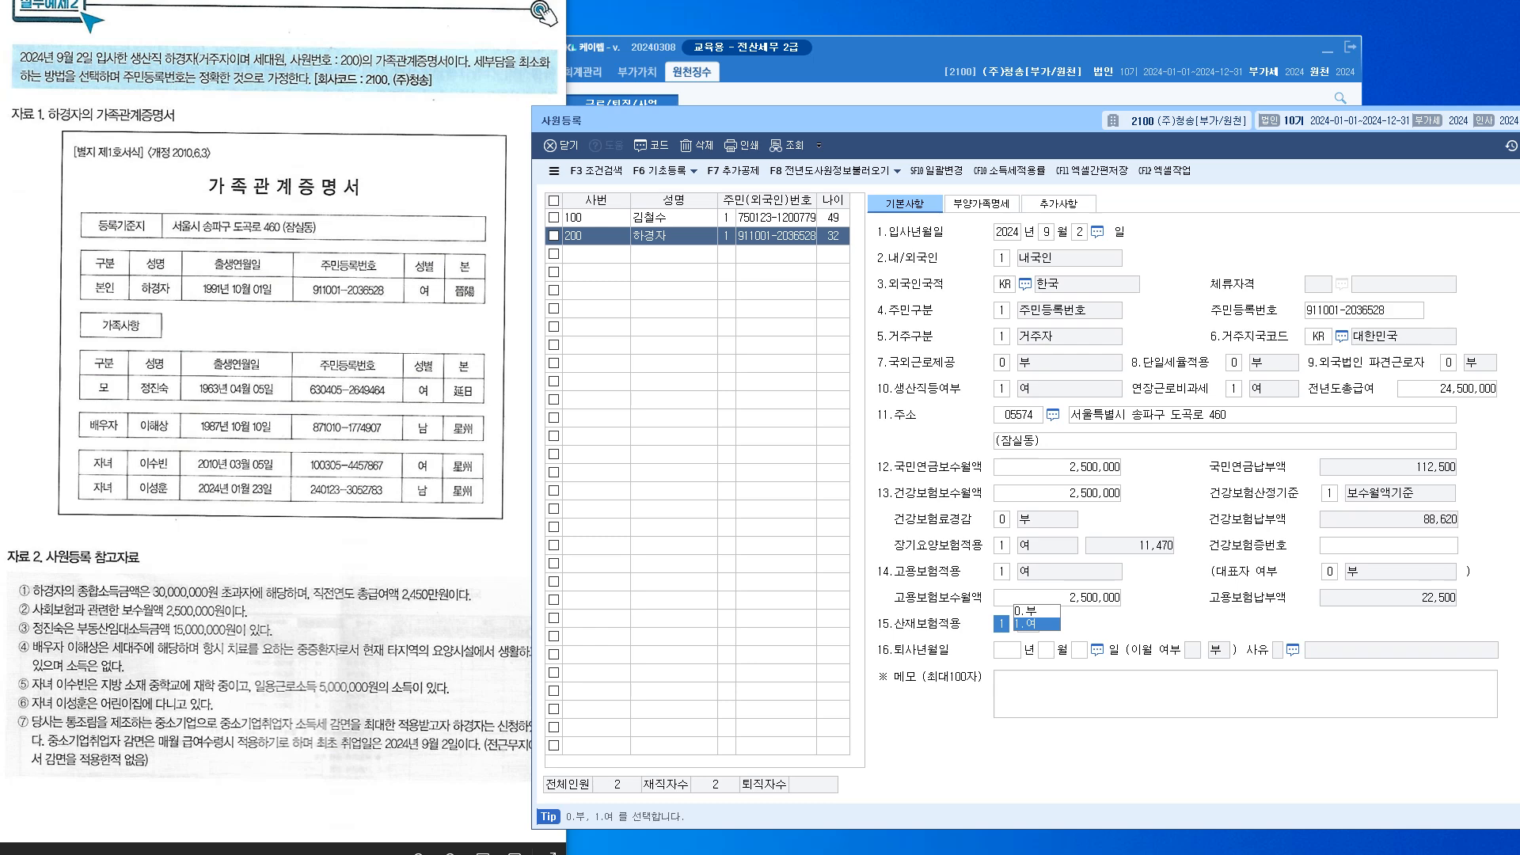
key(Return)
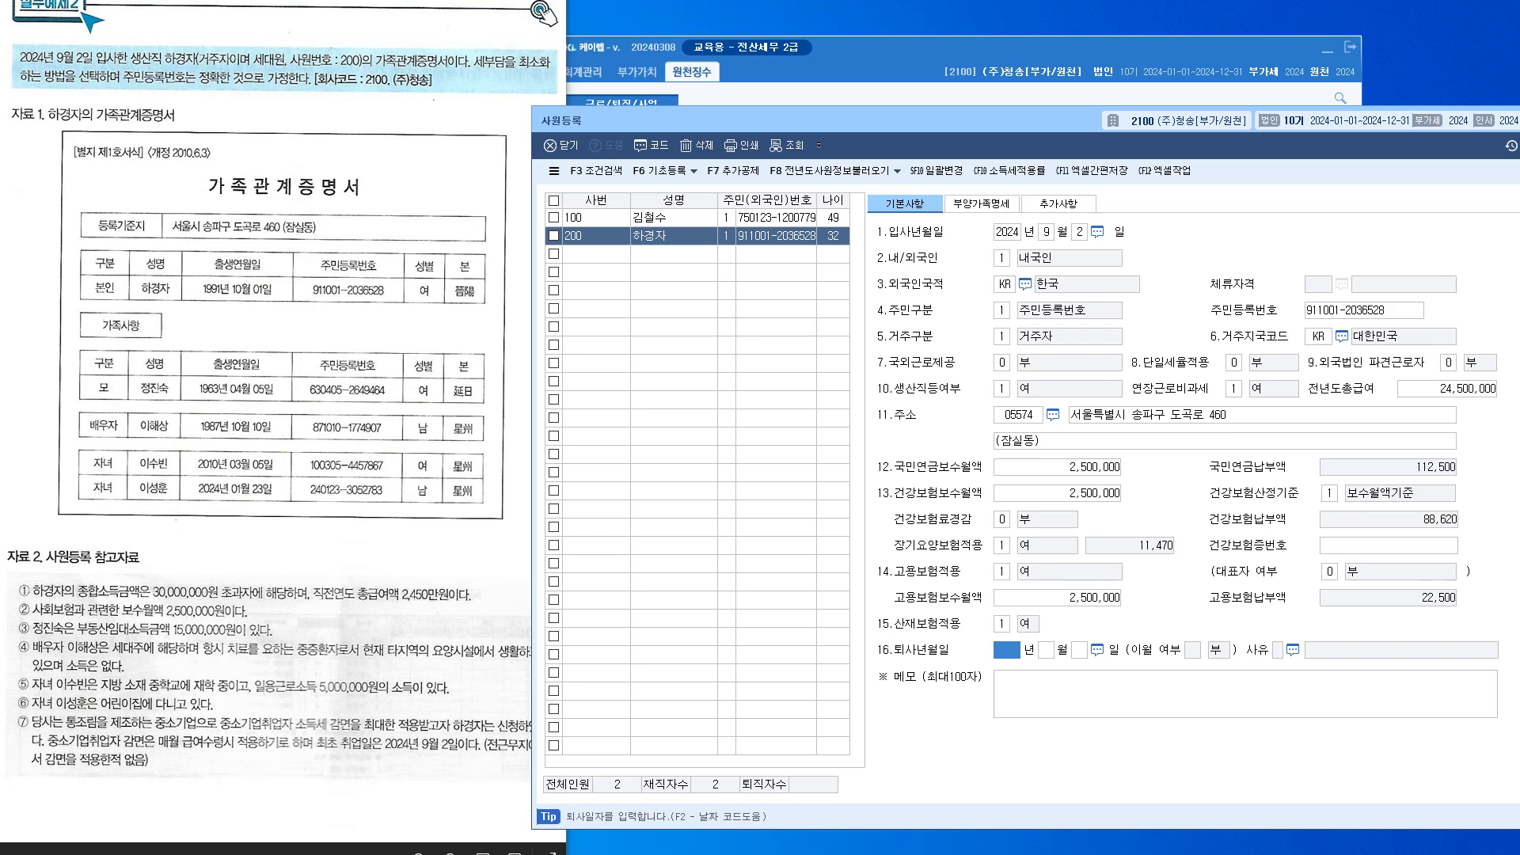
drag(855, 120, 898, 121)
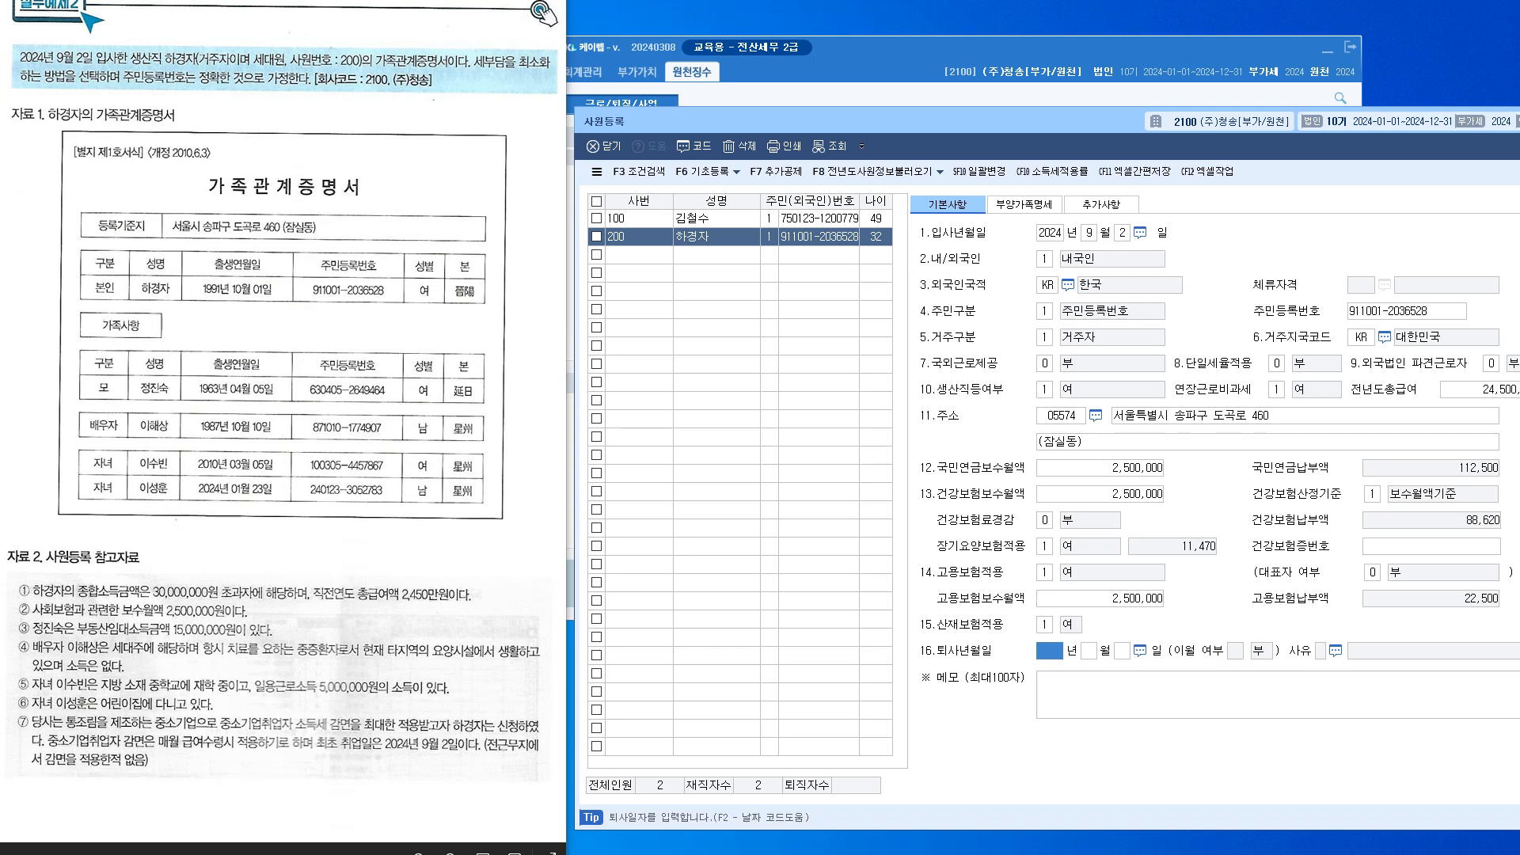
On 추가사항, record 중소기업취업감면 from 2024-09-02 to 2029-09-30 at 90%, applied via payroll
click(1102, 204)
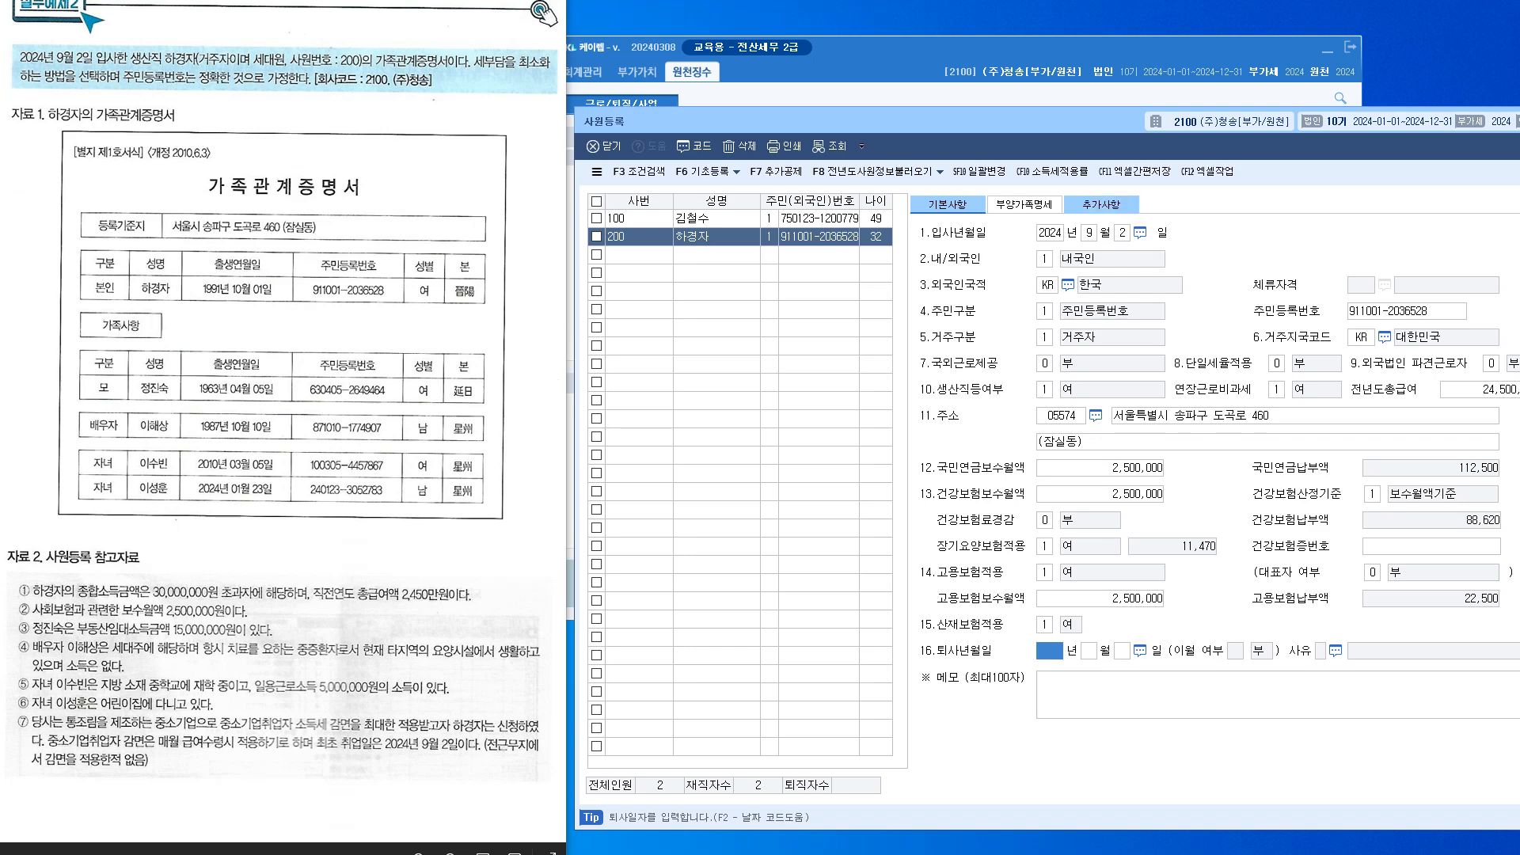
drag(1029, 121, 942, 85)
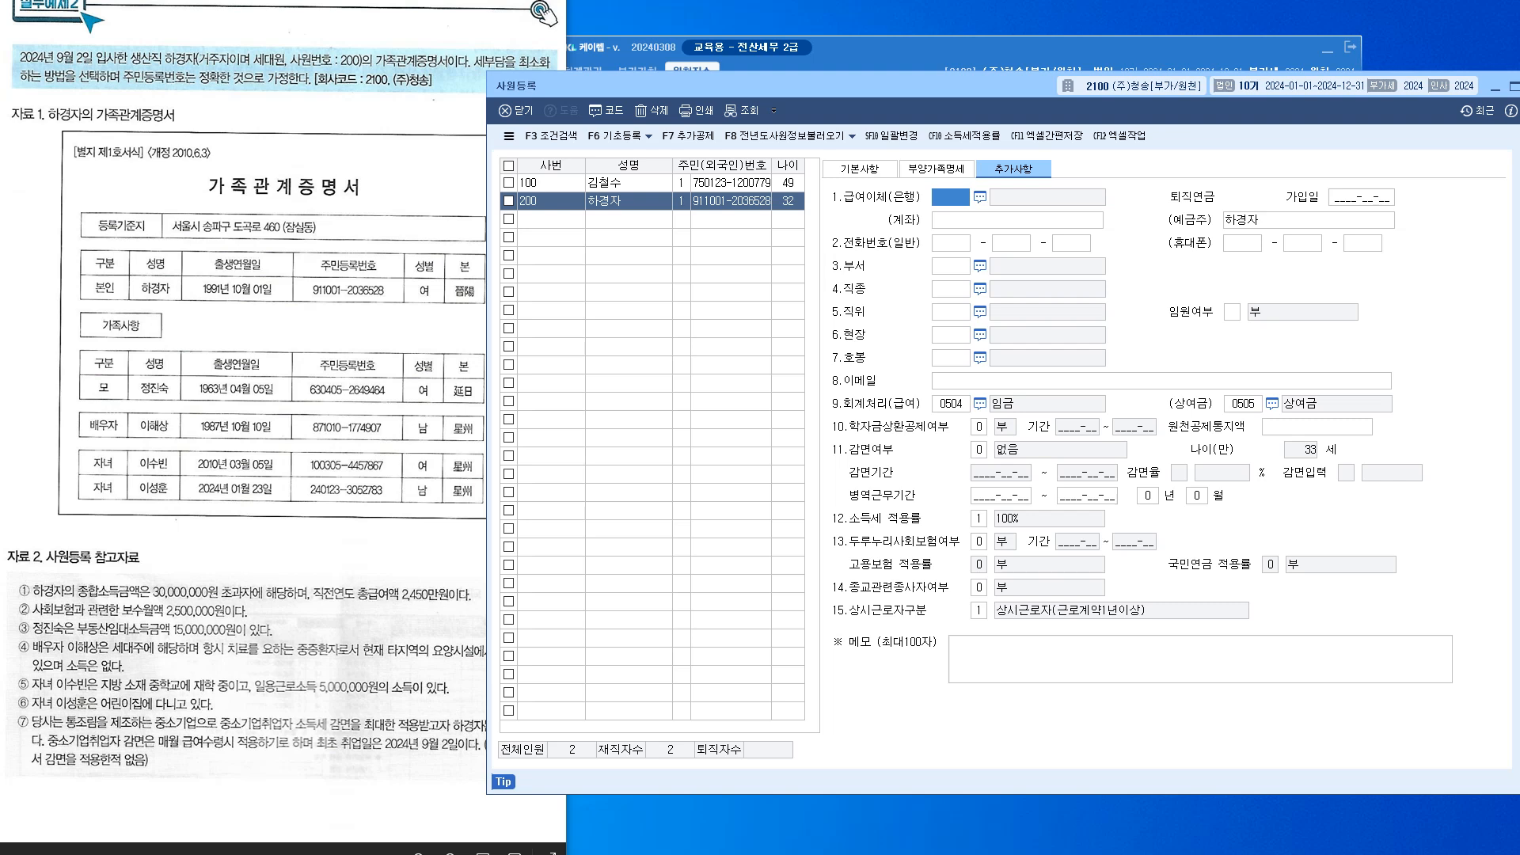
click(980, 450)
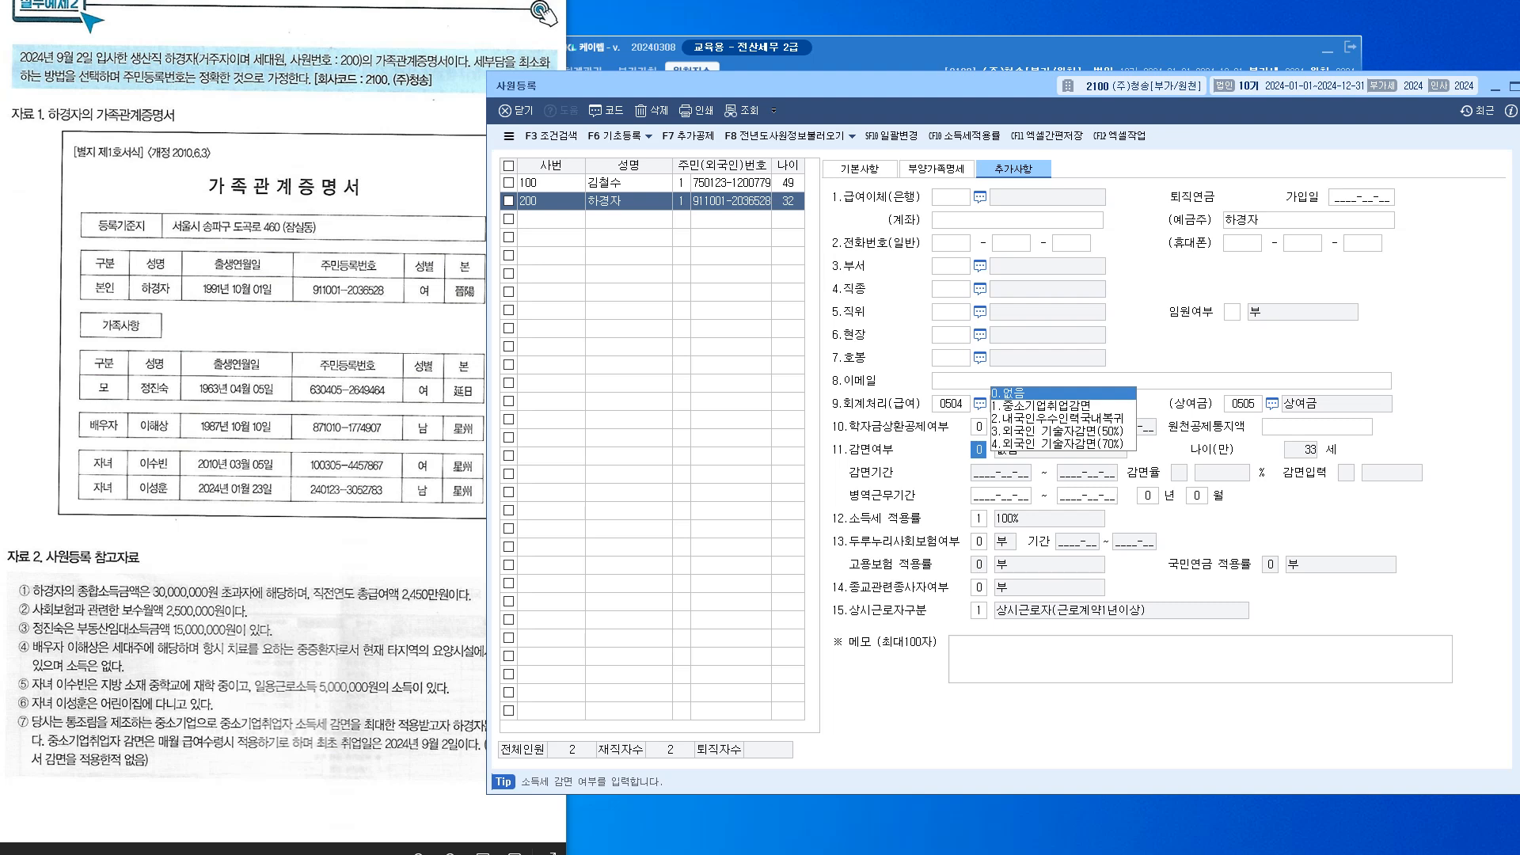
text(1)
key(Return)
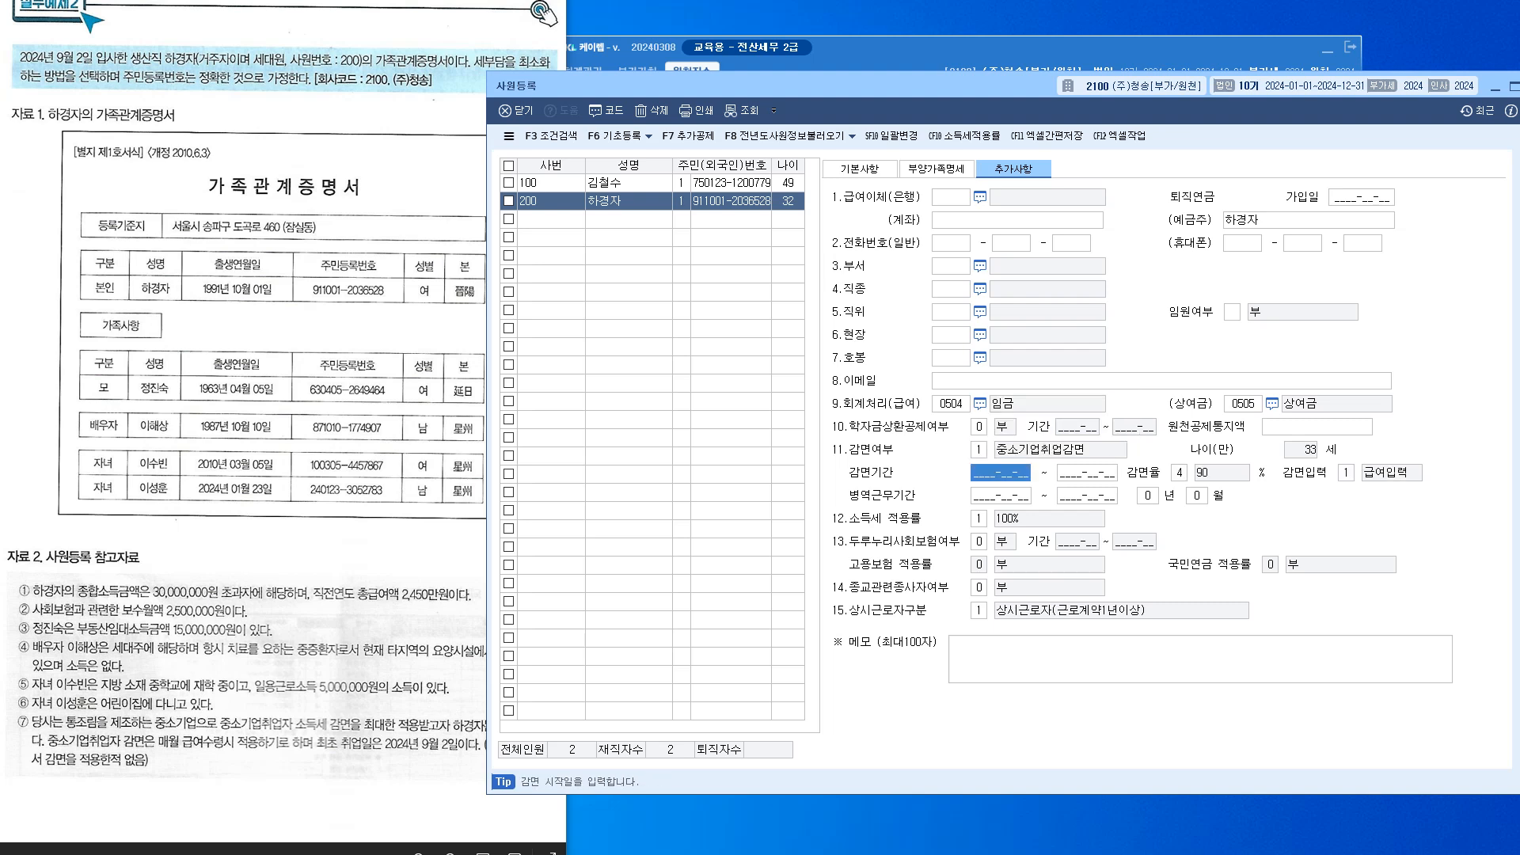
text(2024-09-02)
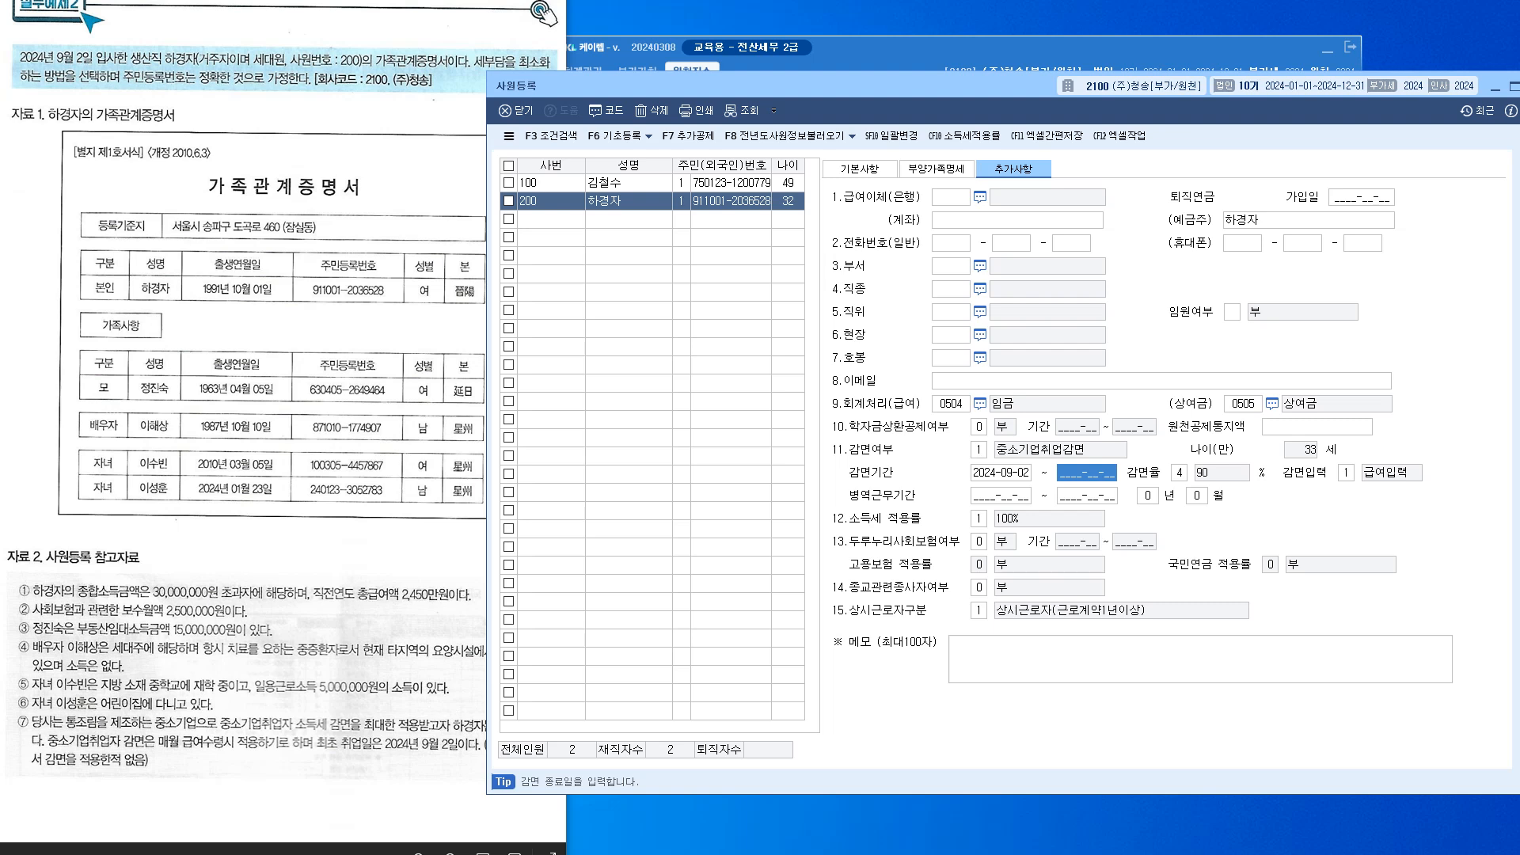
text(2029-09-30)
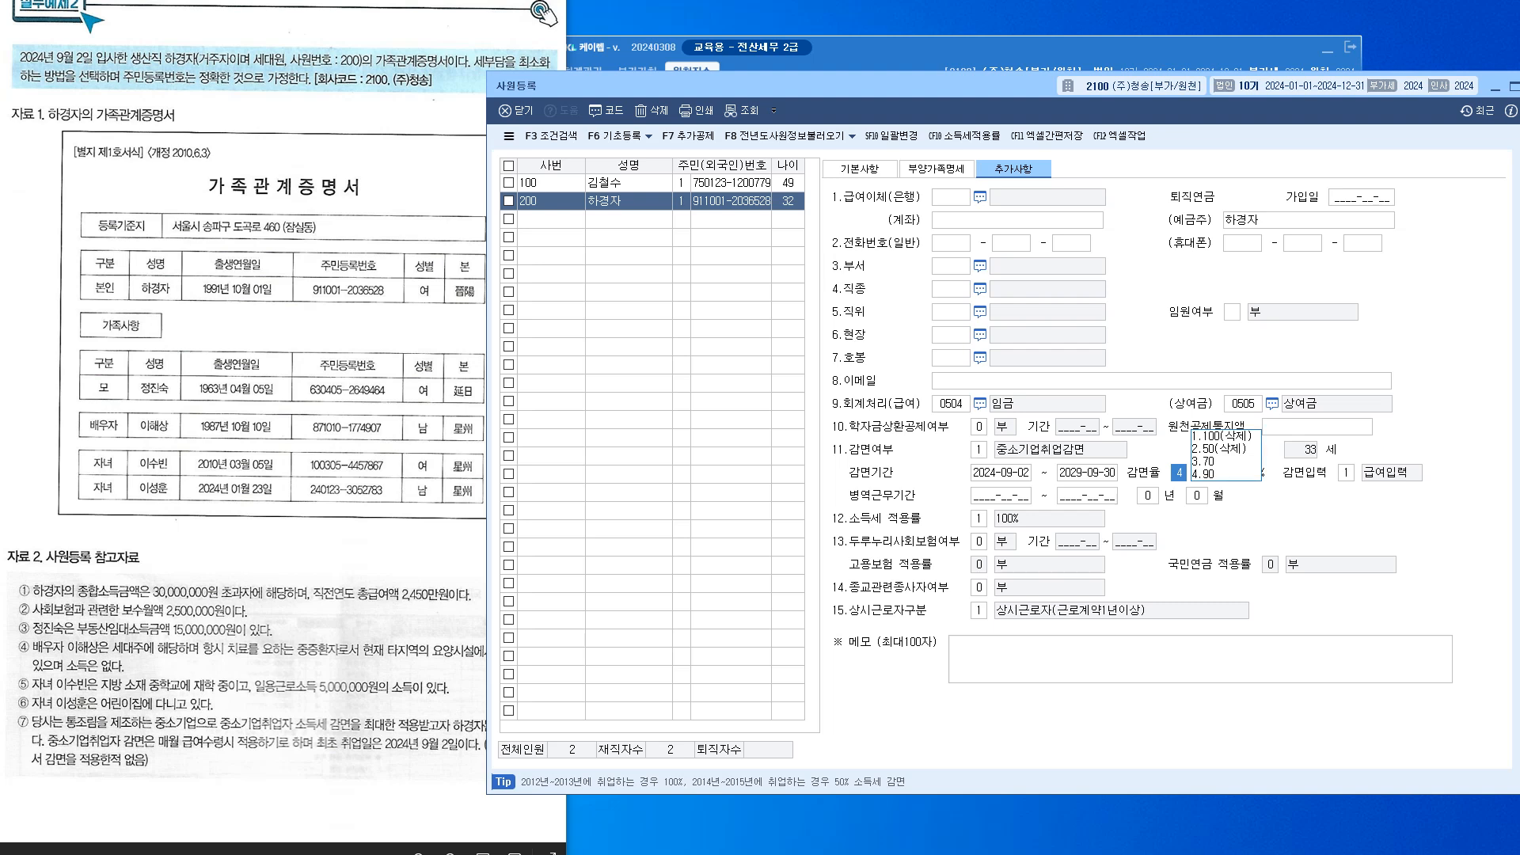
key(Return)
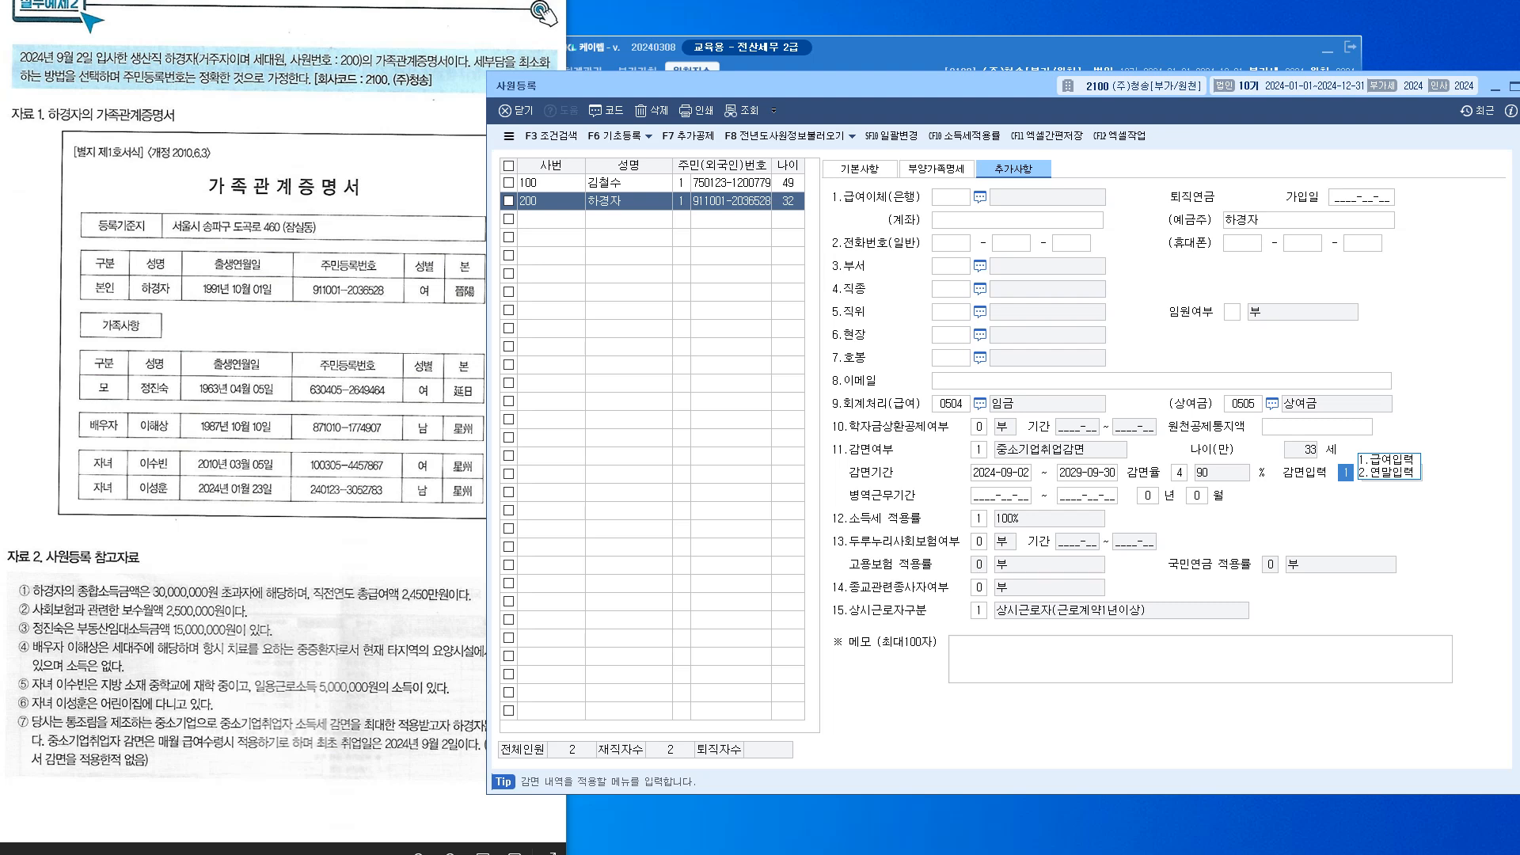
key(Return)
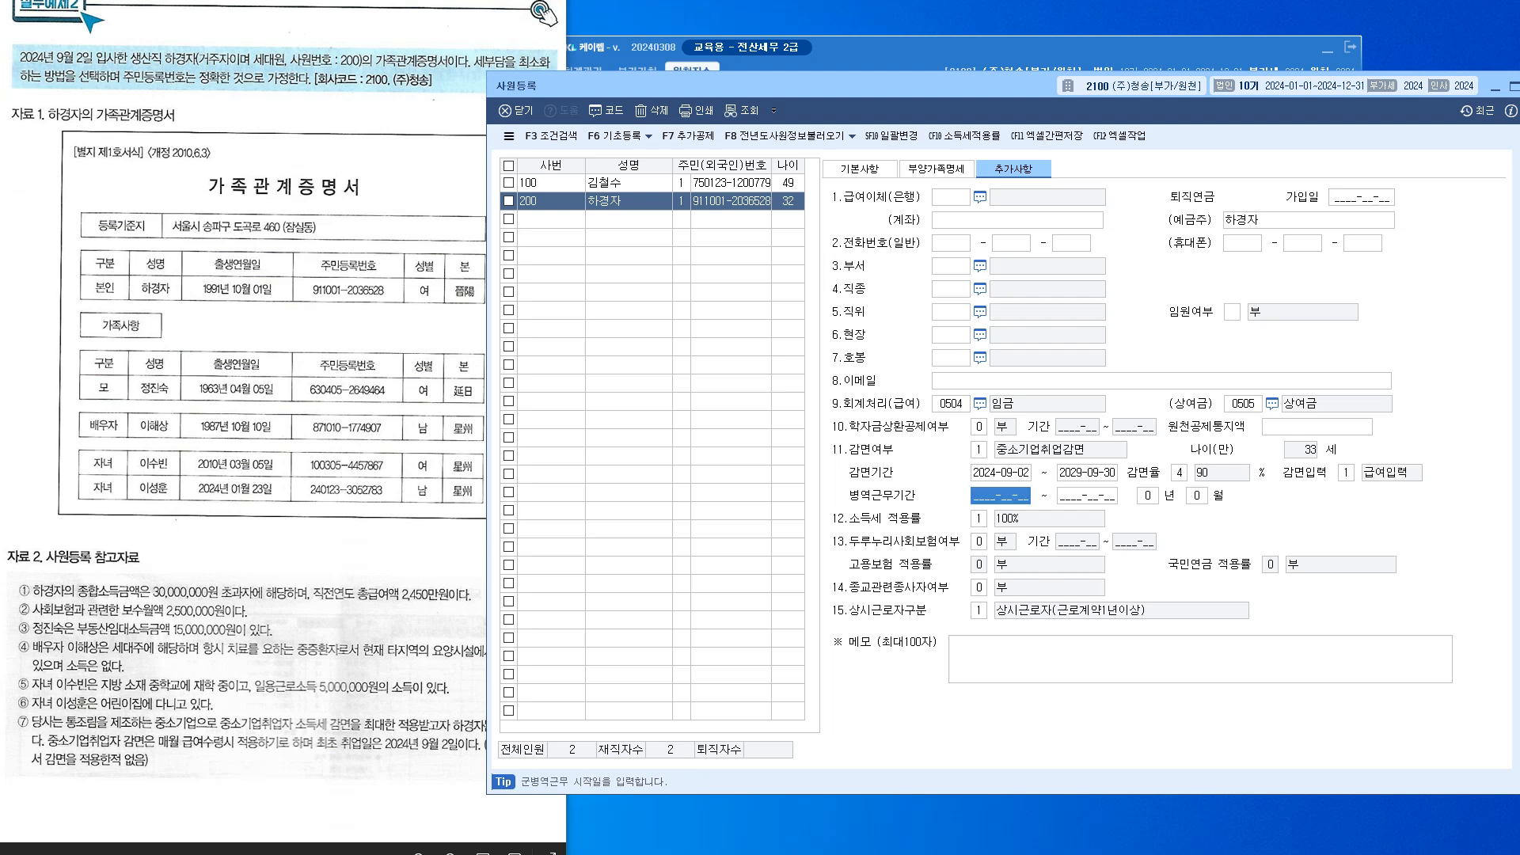
Skip military service, keep the 100% income tax rate and no 두루누리 subsidy, then view 부양가족명세
key(Return)
key(Return)
key(Return)
key(Return)
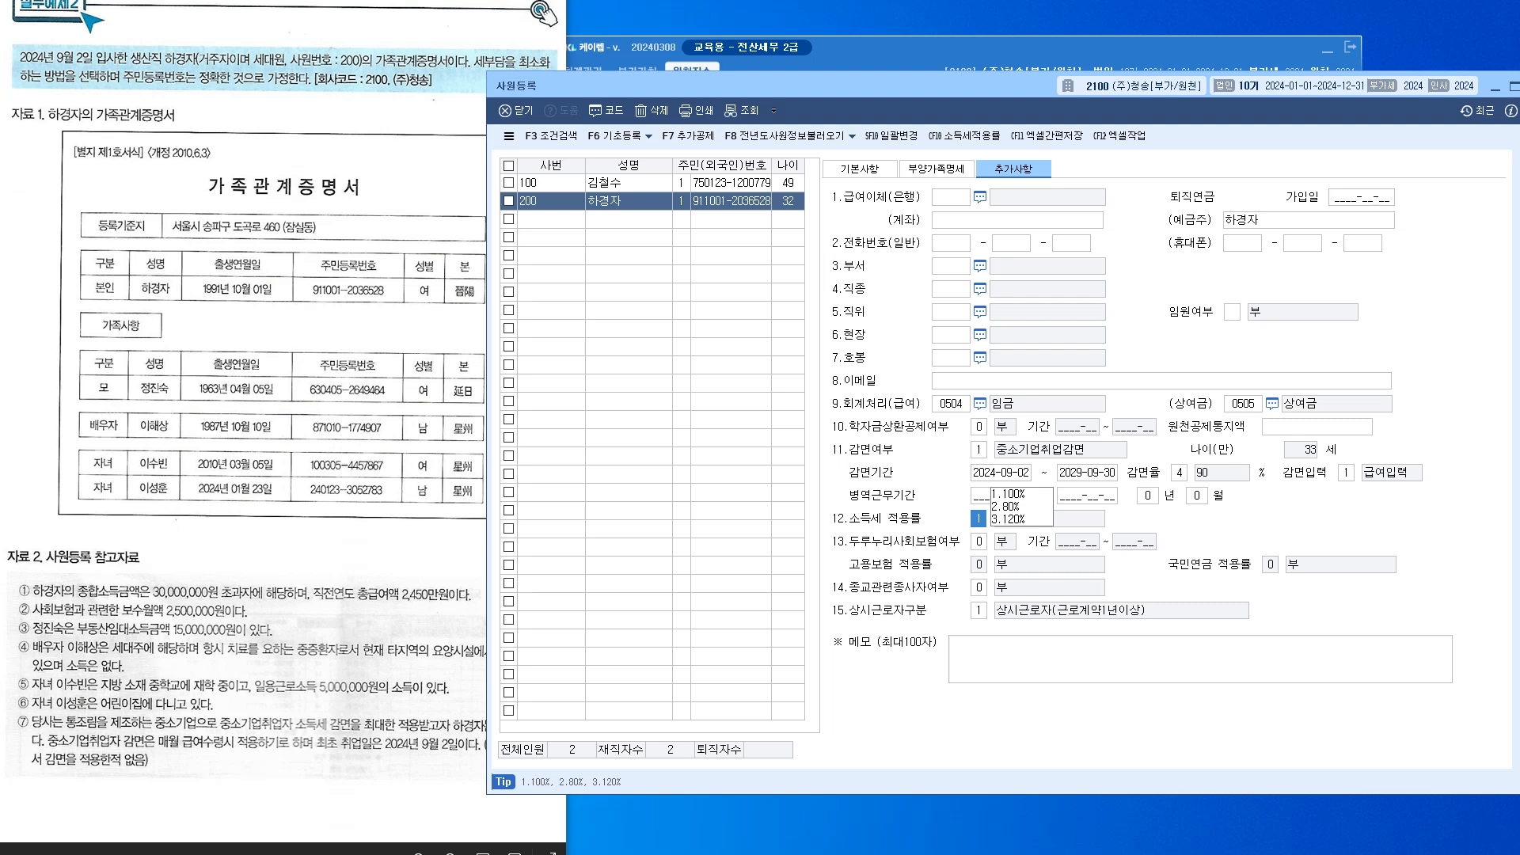
key(Return)
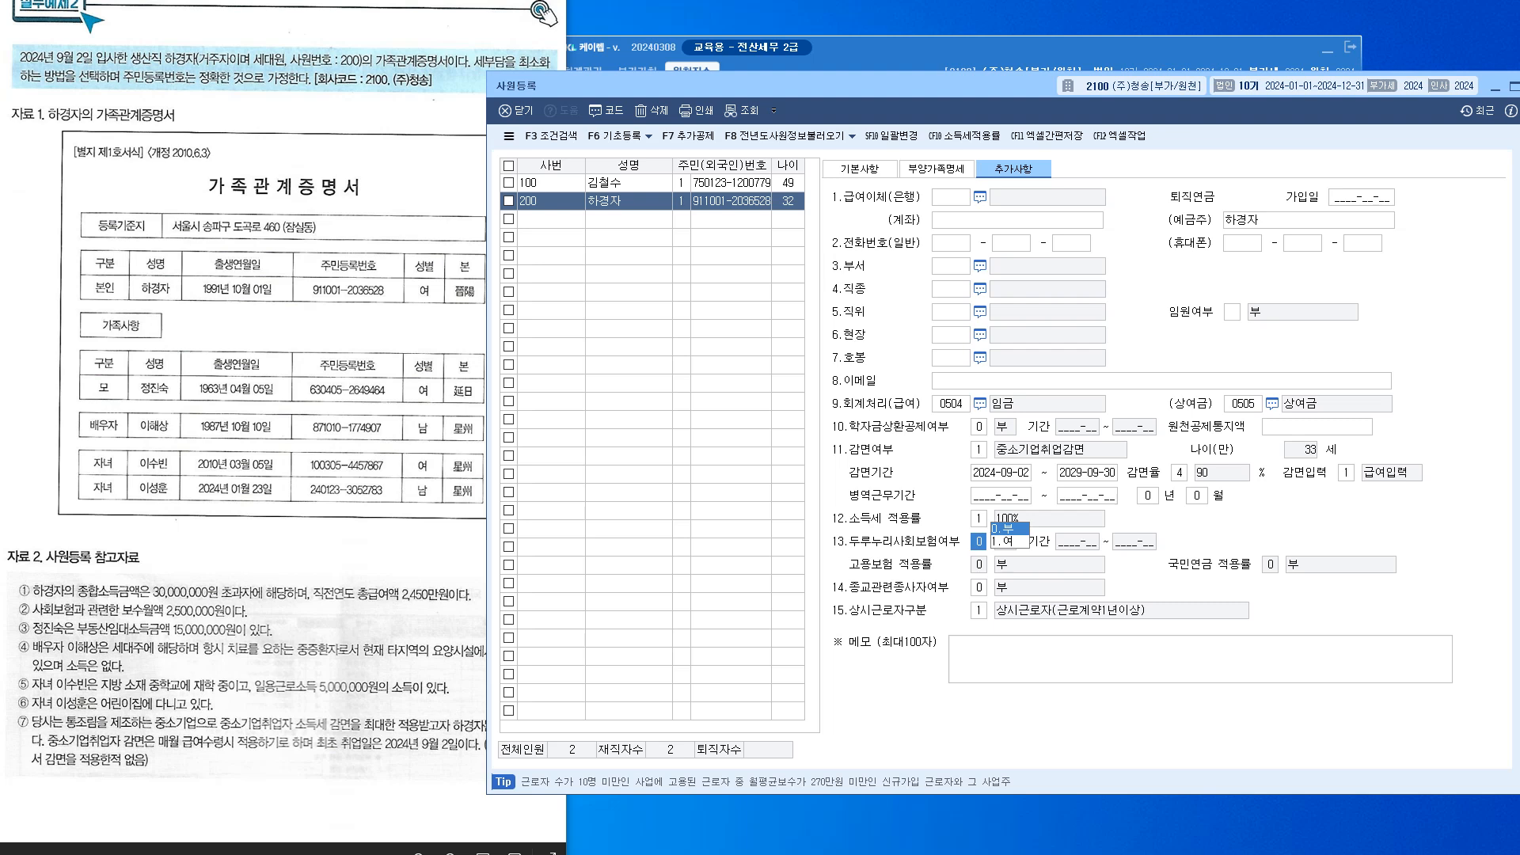
key(shift+Tab)
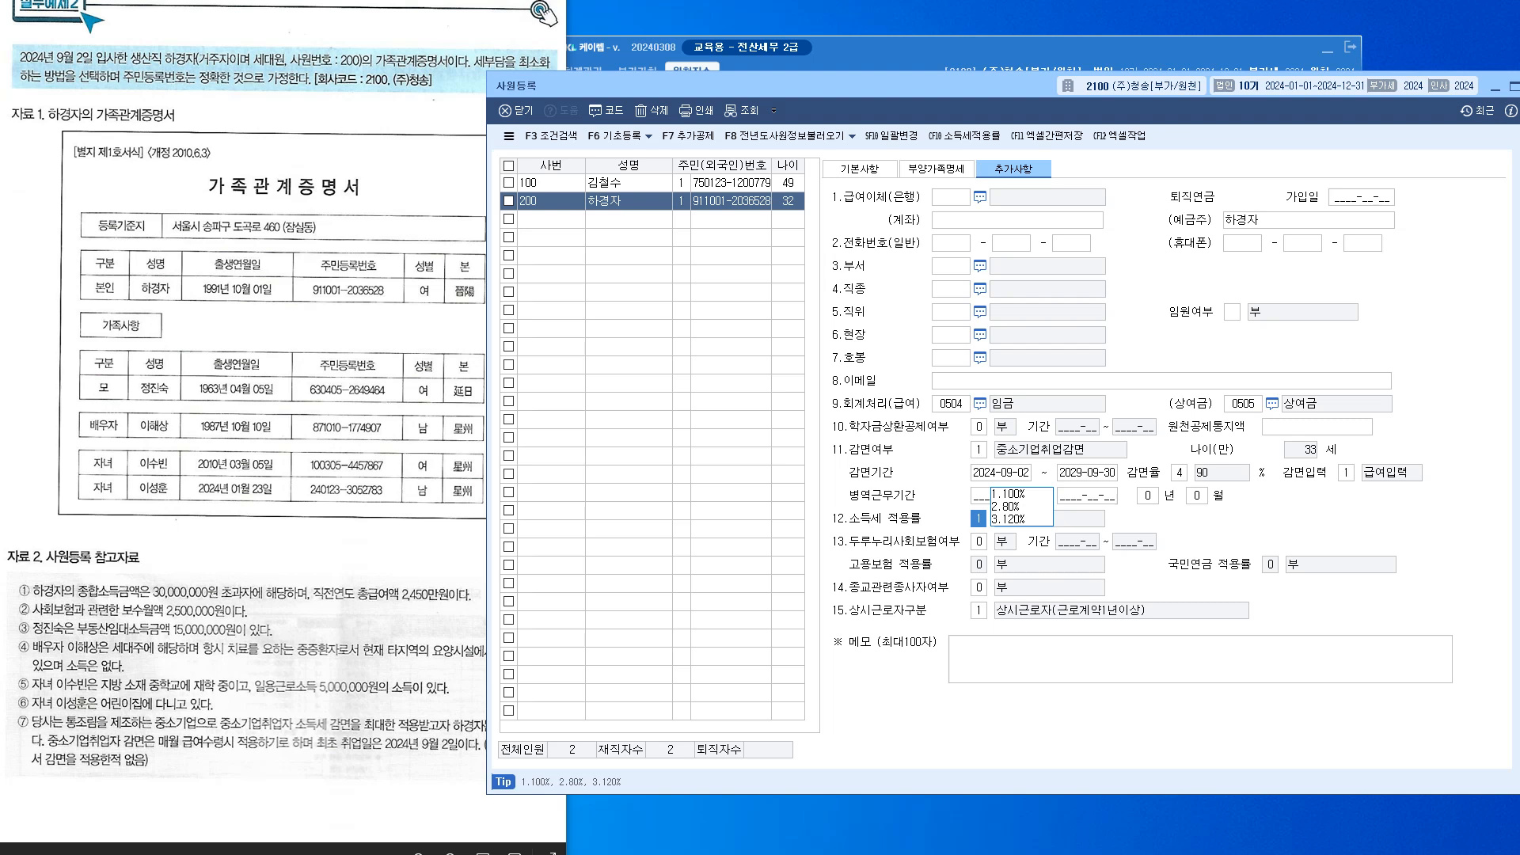
key(Return)
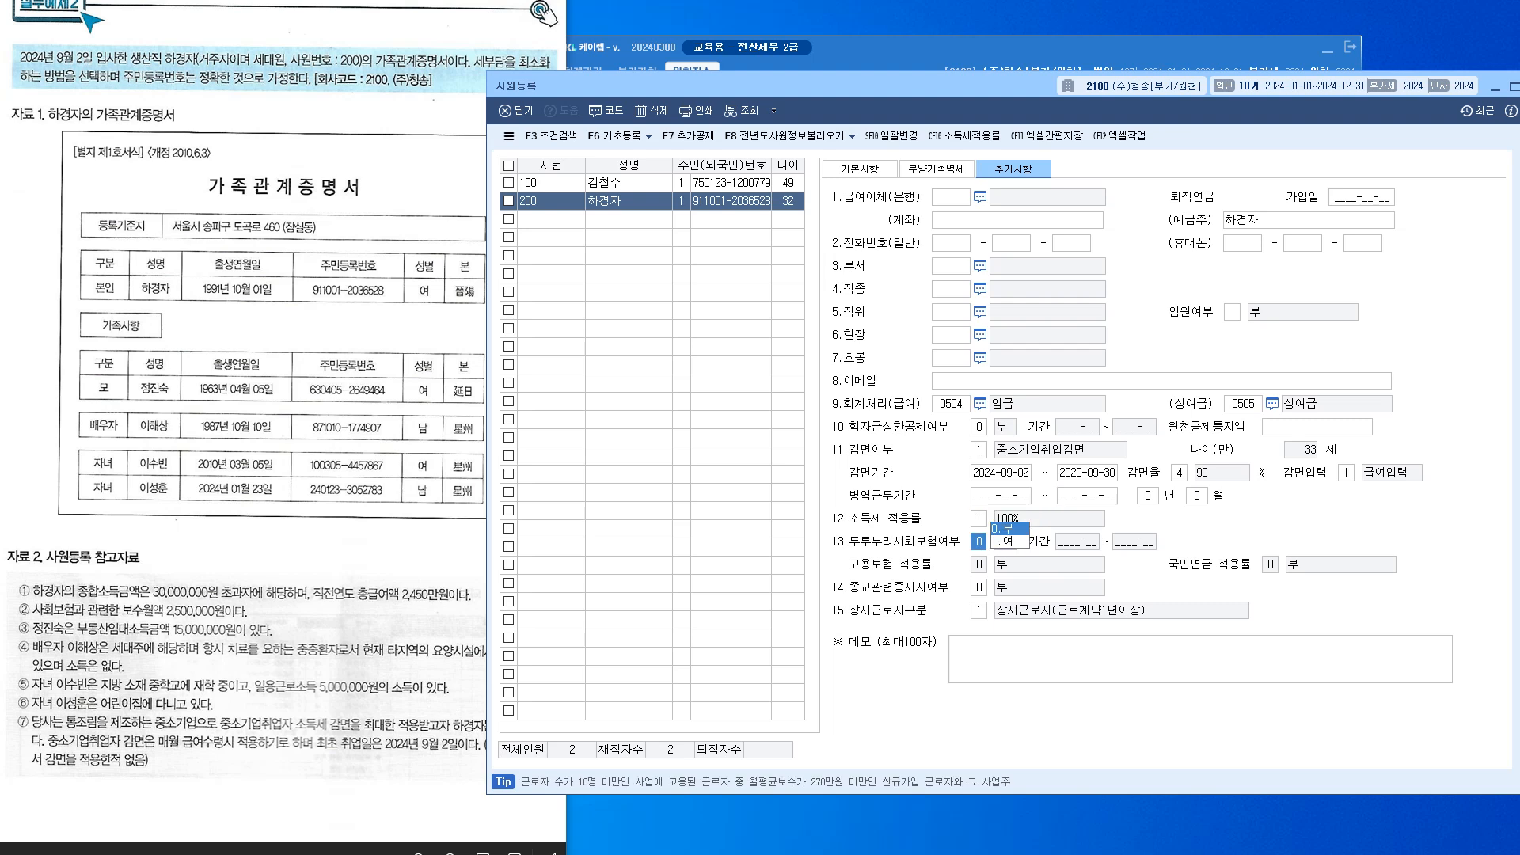
key(Return)
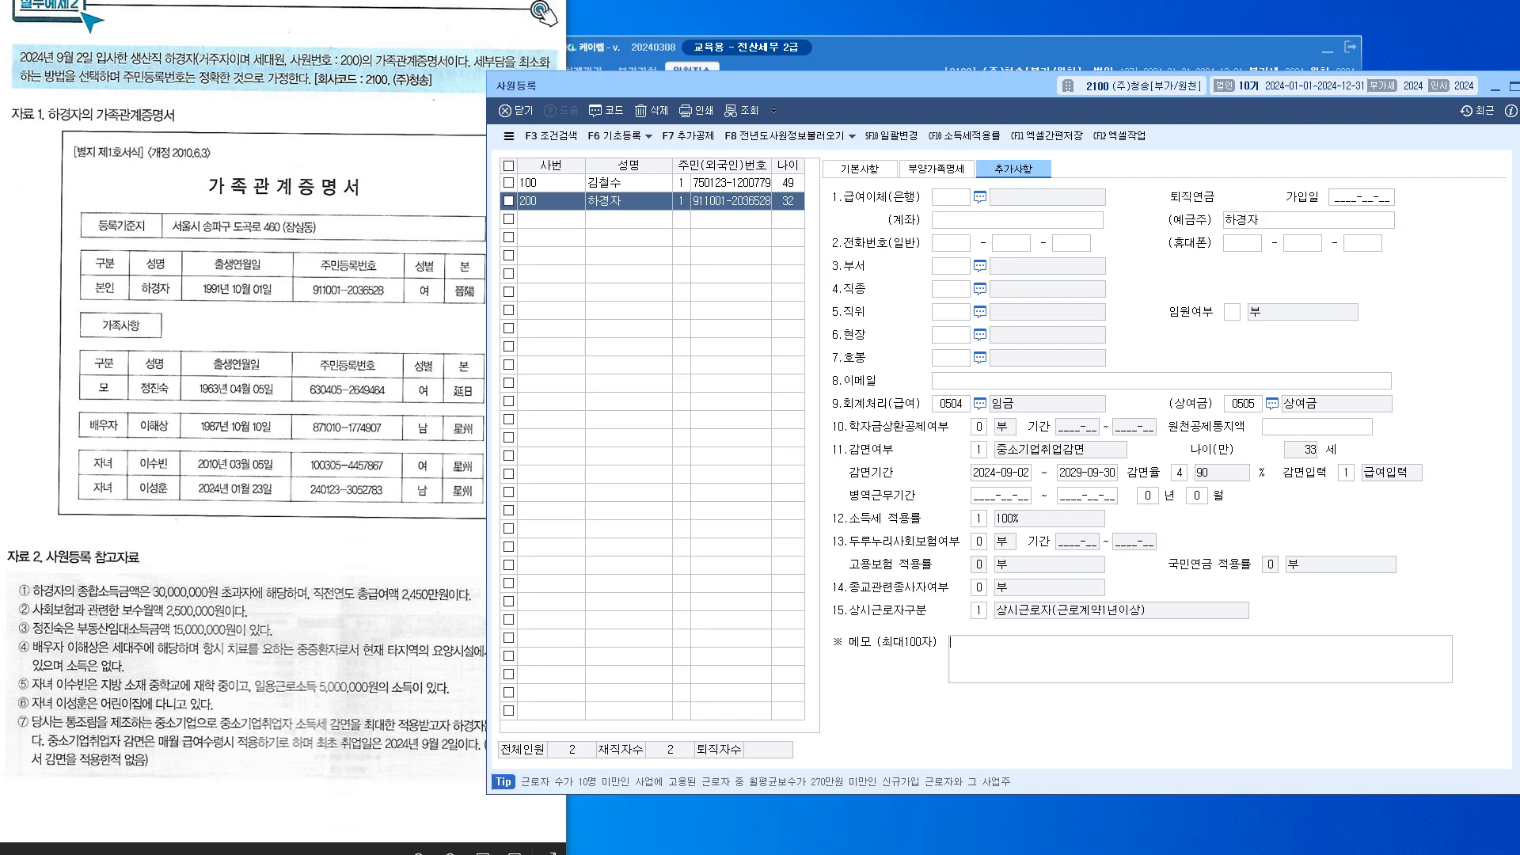
click(937, 169)
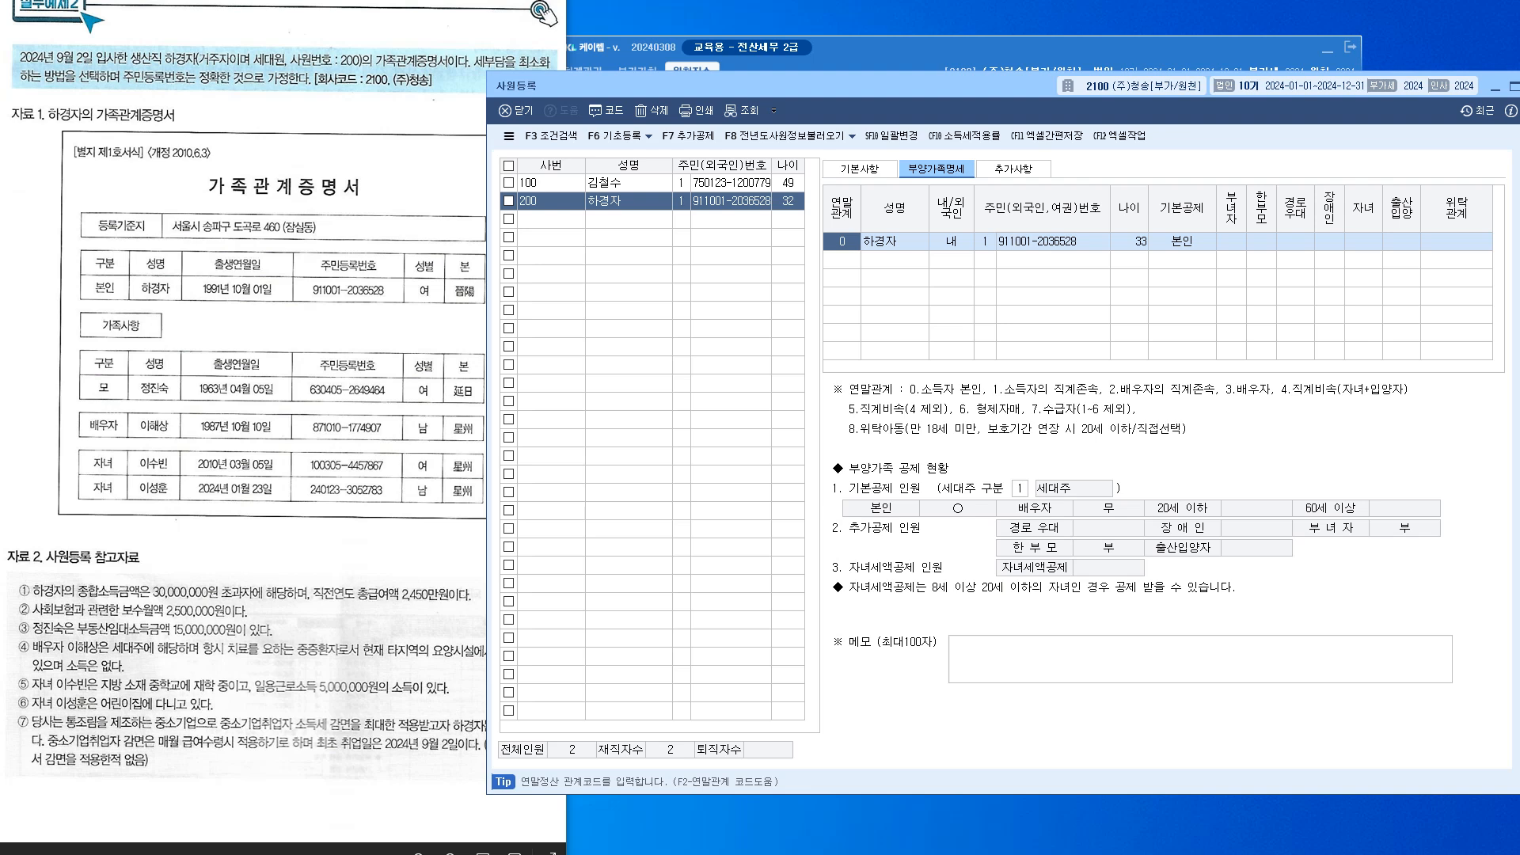
Complete the employee's 본인 row with the 부녀자 deduction and no disability, opening a new row
mouse_move(761, 85)
mouse_down()
mouse_move(800, 97)
mouse_move(776, 82)
mouse_up()
click(1247, 237)
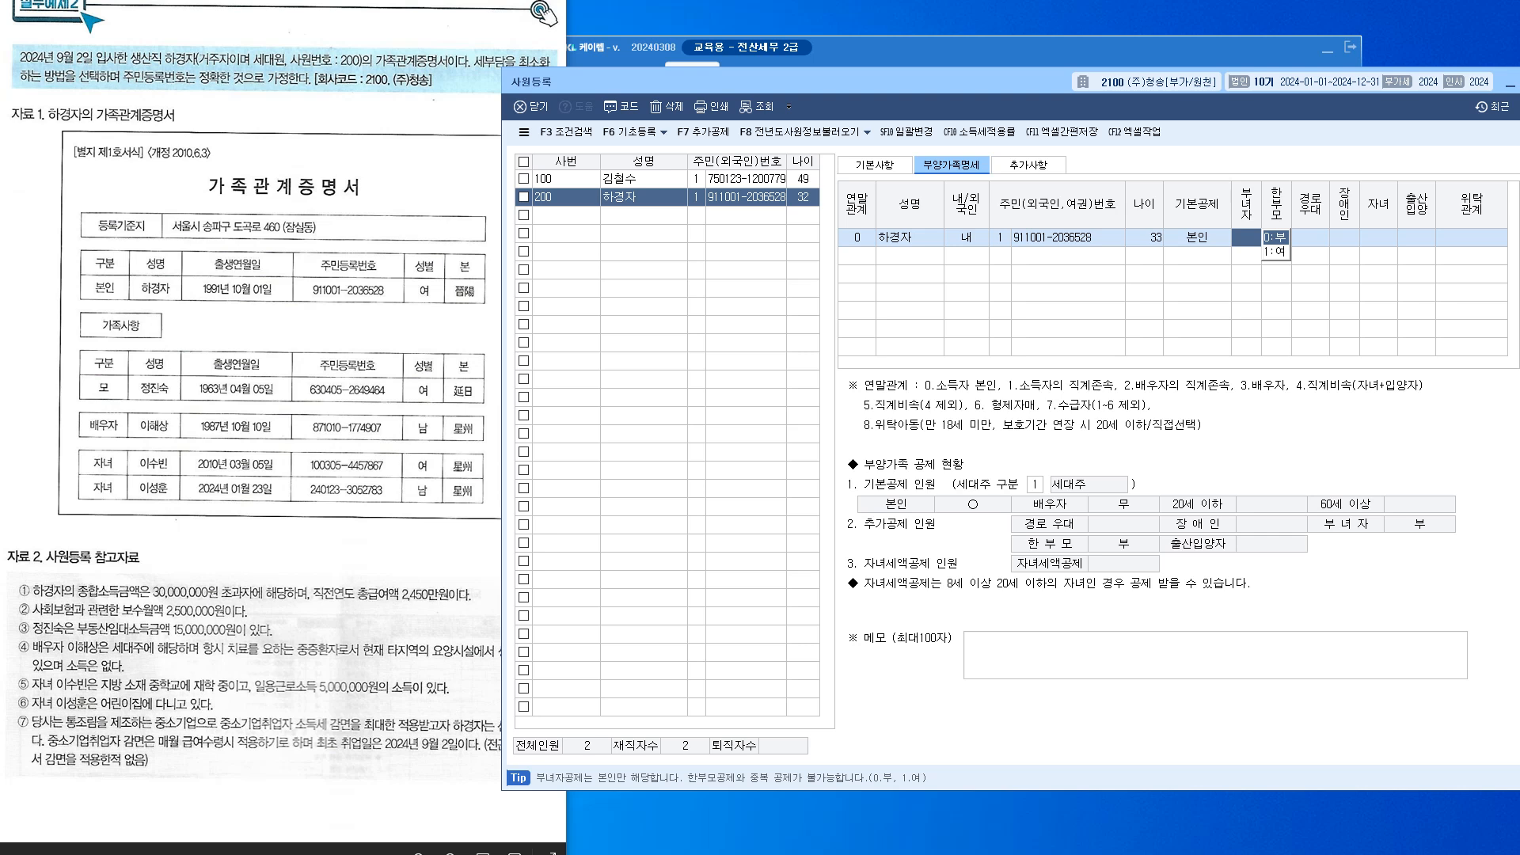
key(Return)
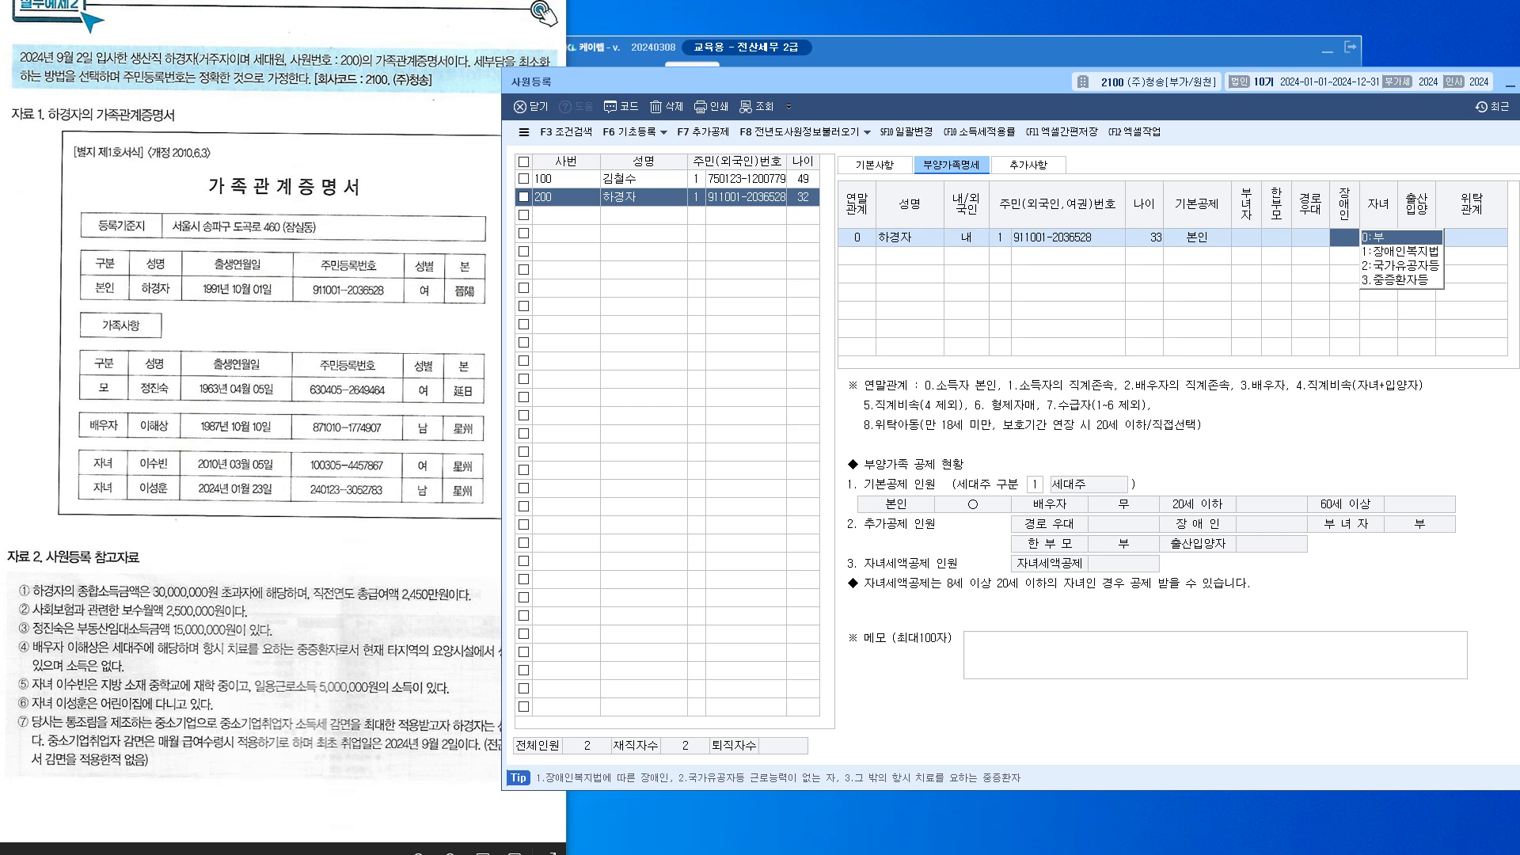
key(Return)
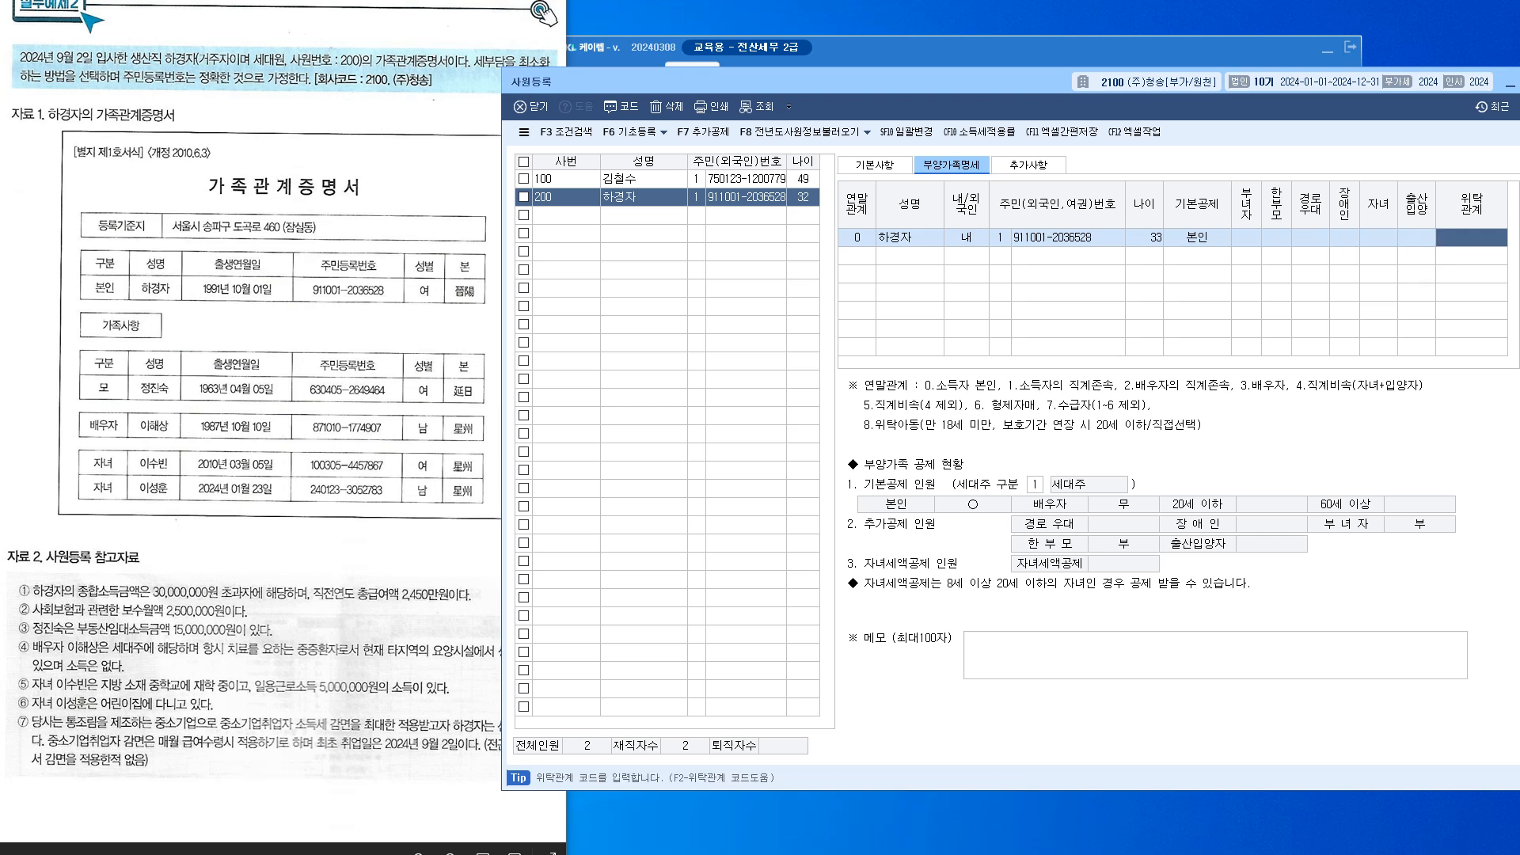
key(Return)
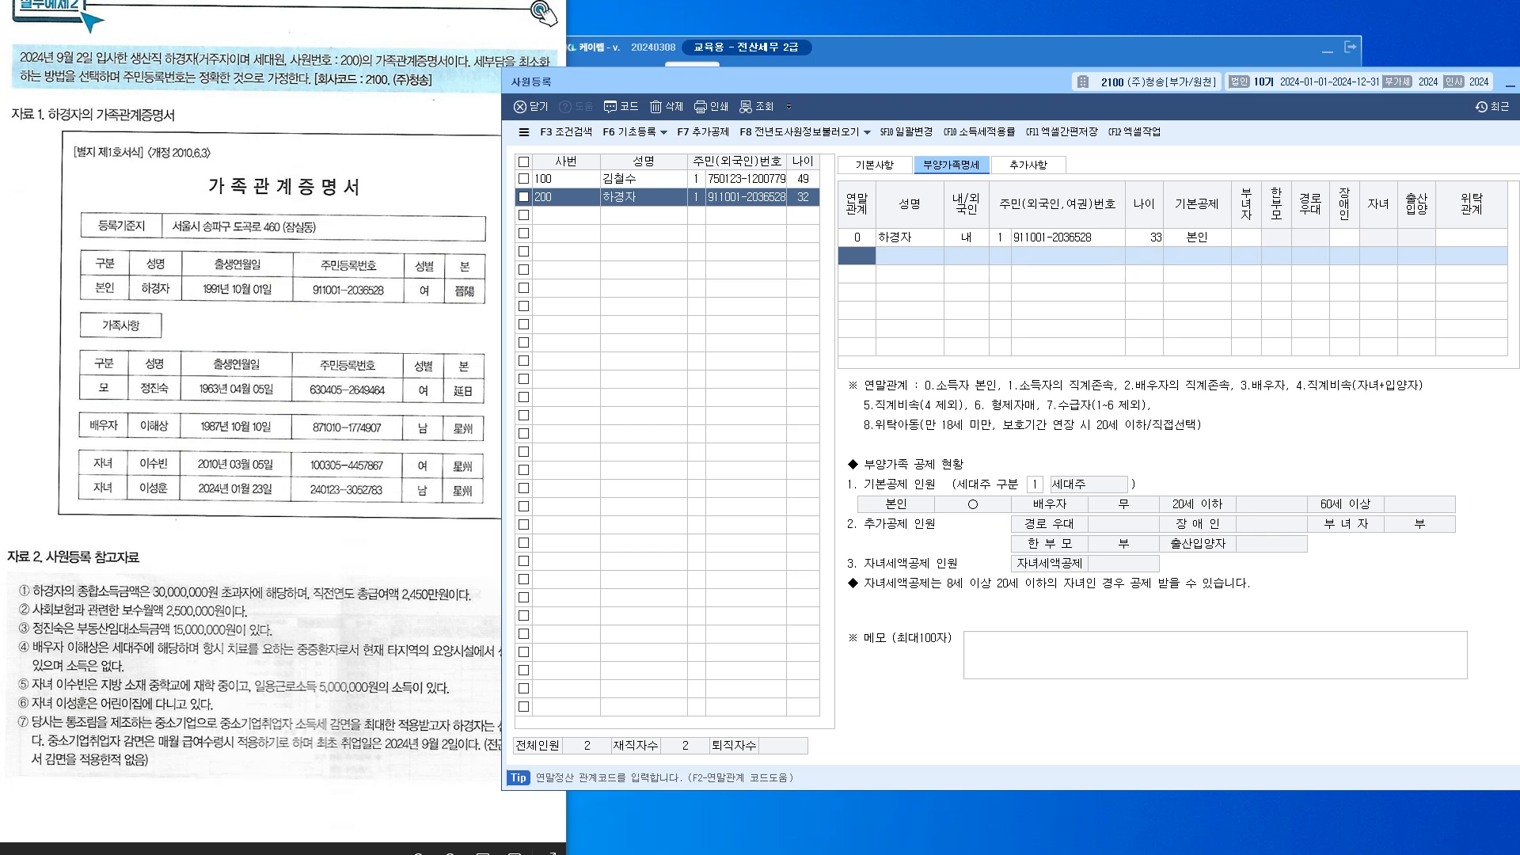
drag(791, 82, 801, 81)
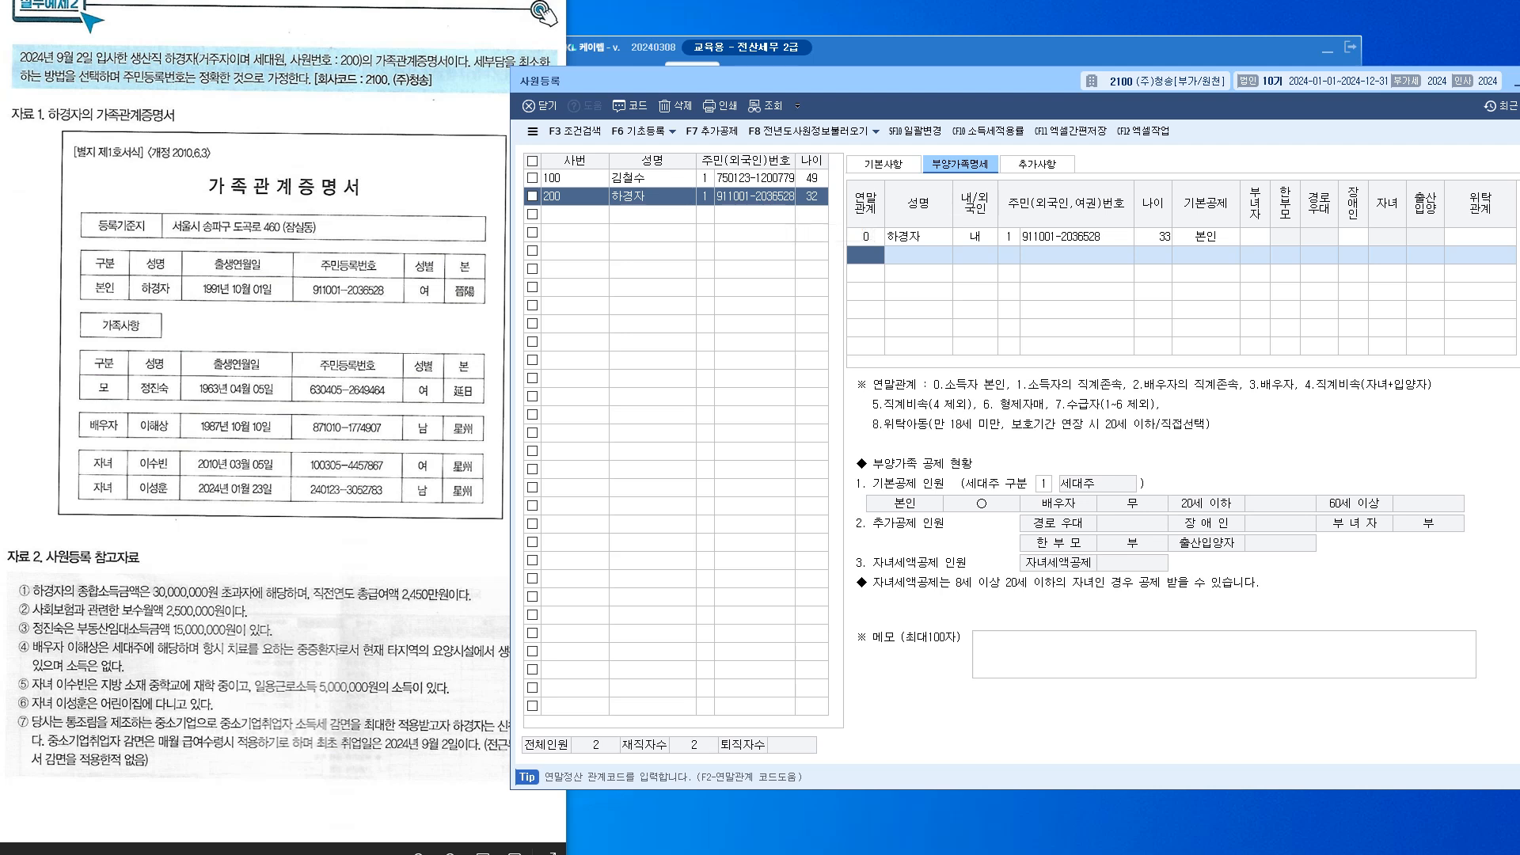
Add the mother as relationship 1, 내국인, with her resident number and basic deduction changed to 0:부
text(1)
key(Return)
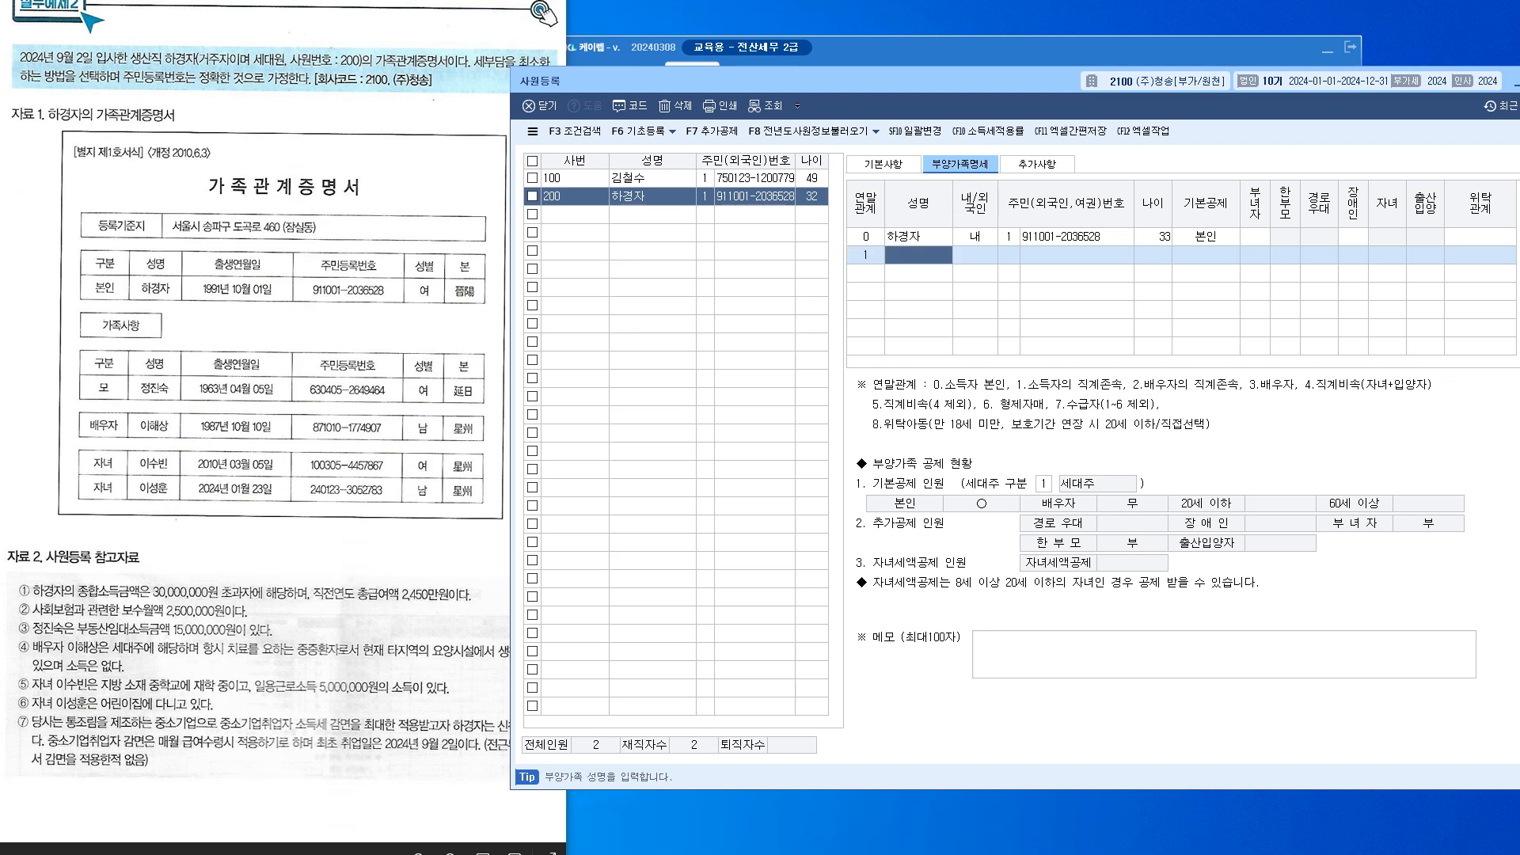
key(Return)
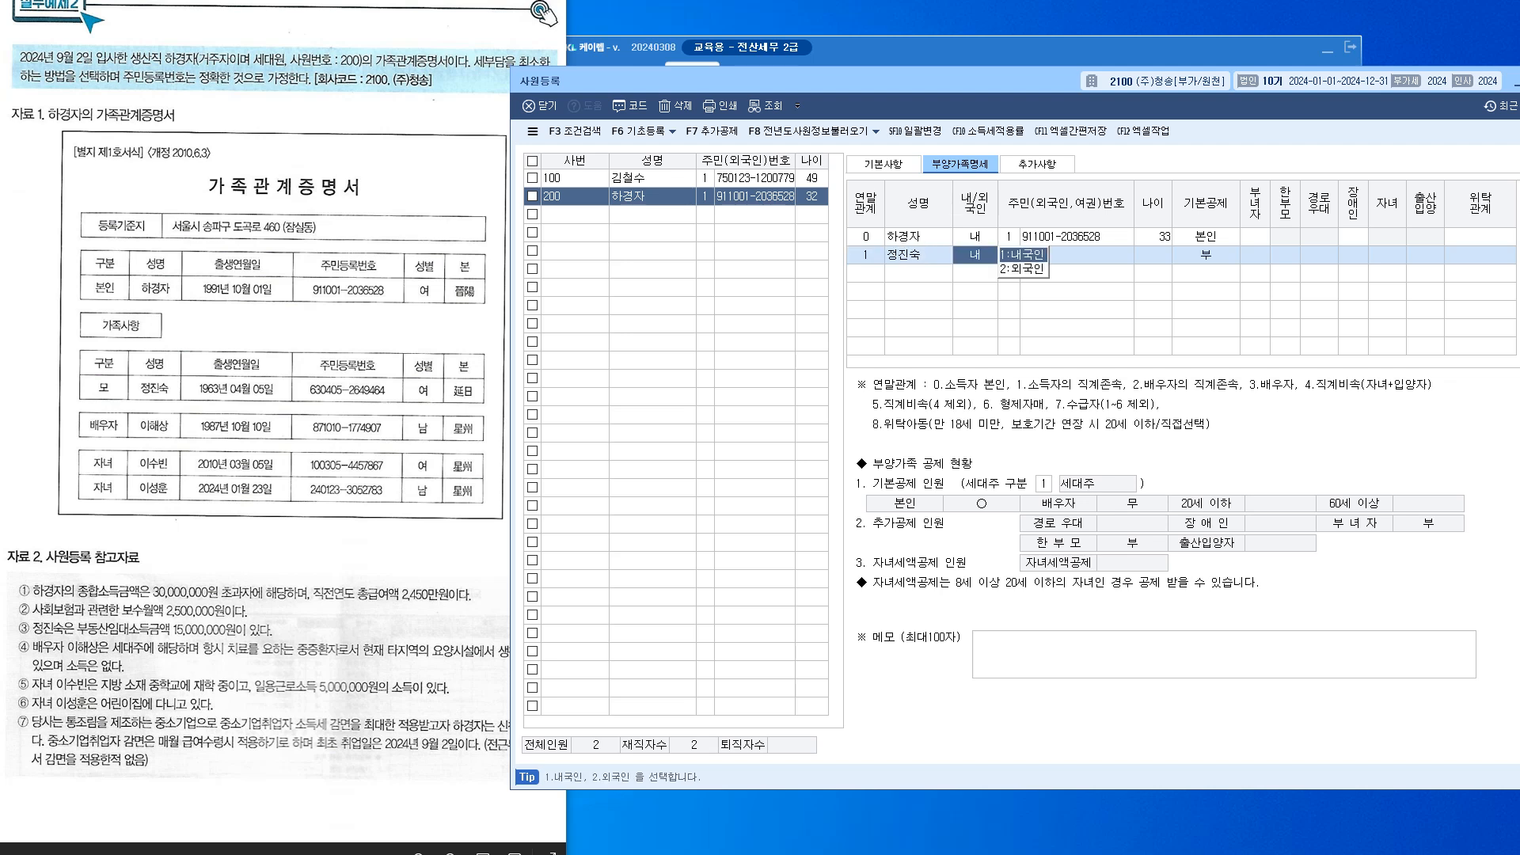
key(Return)
text(1)
key(Return)
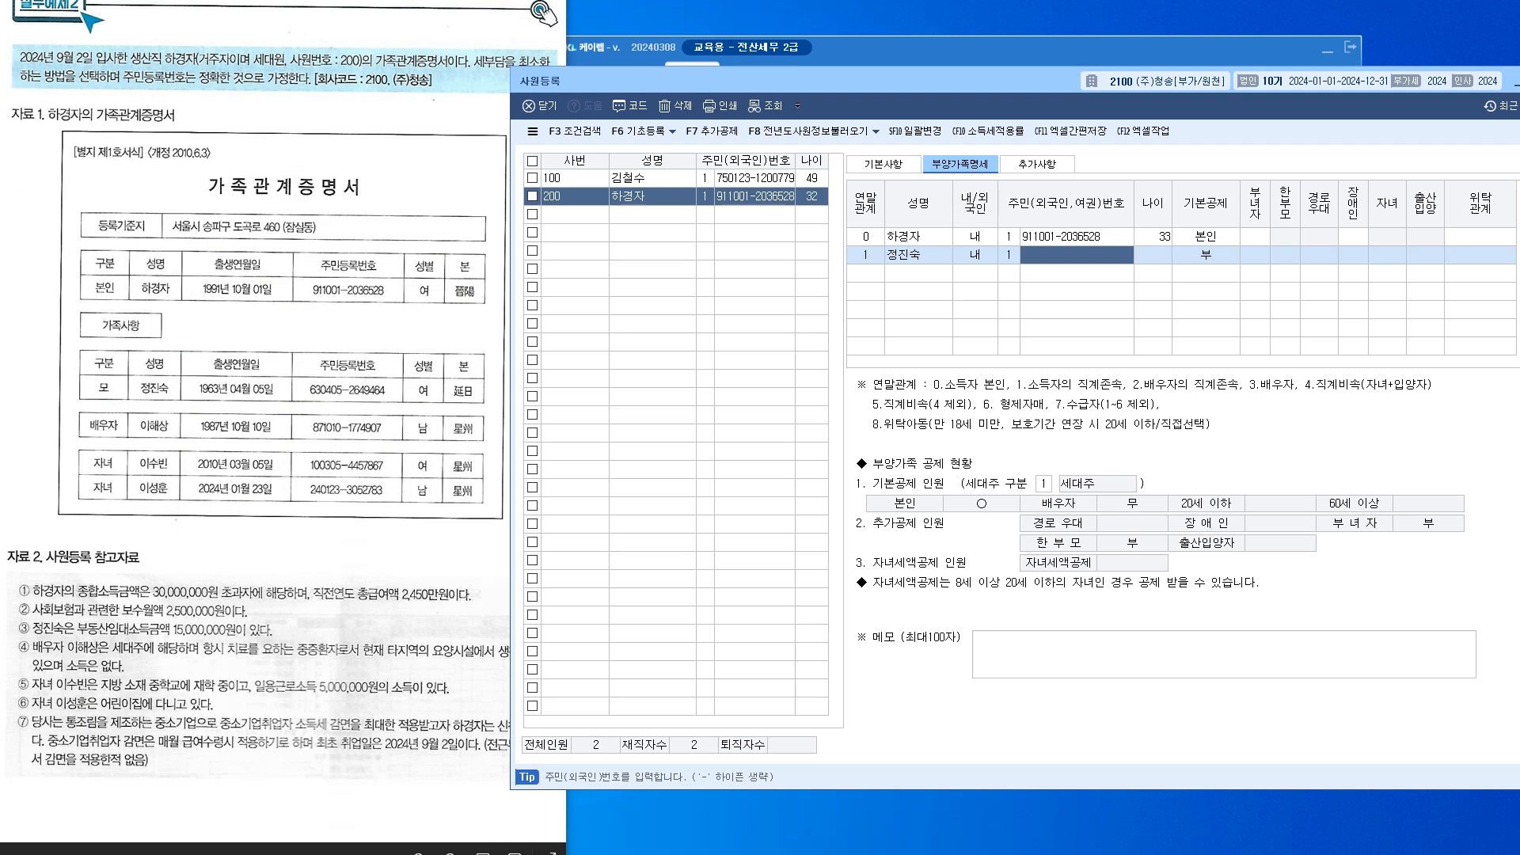
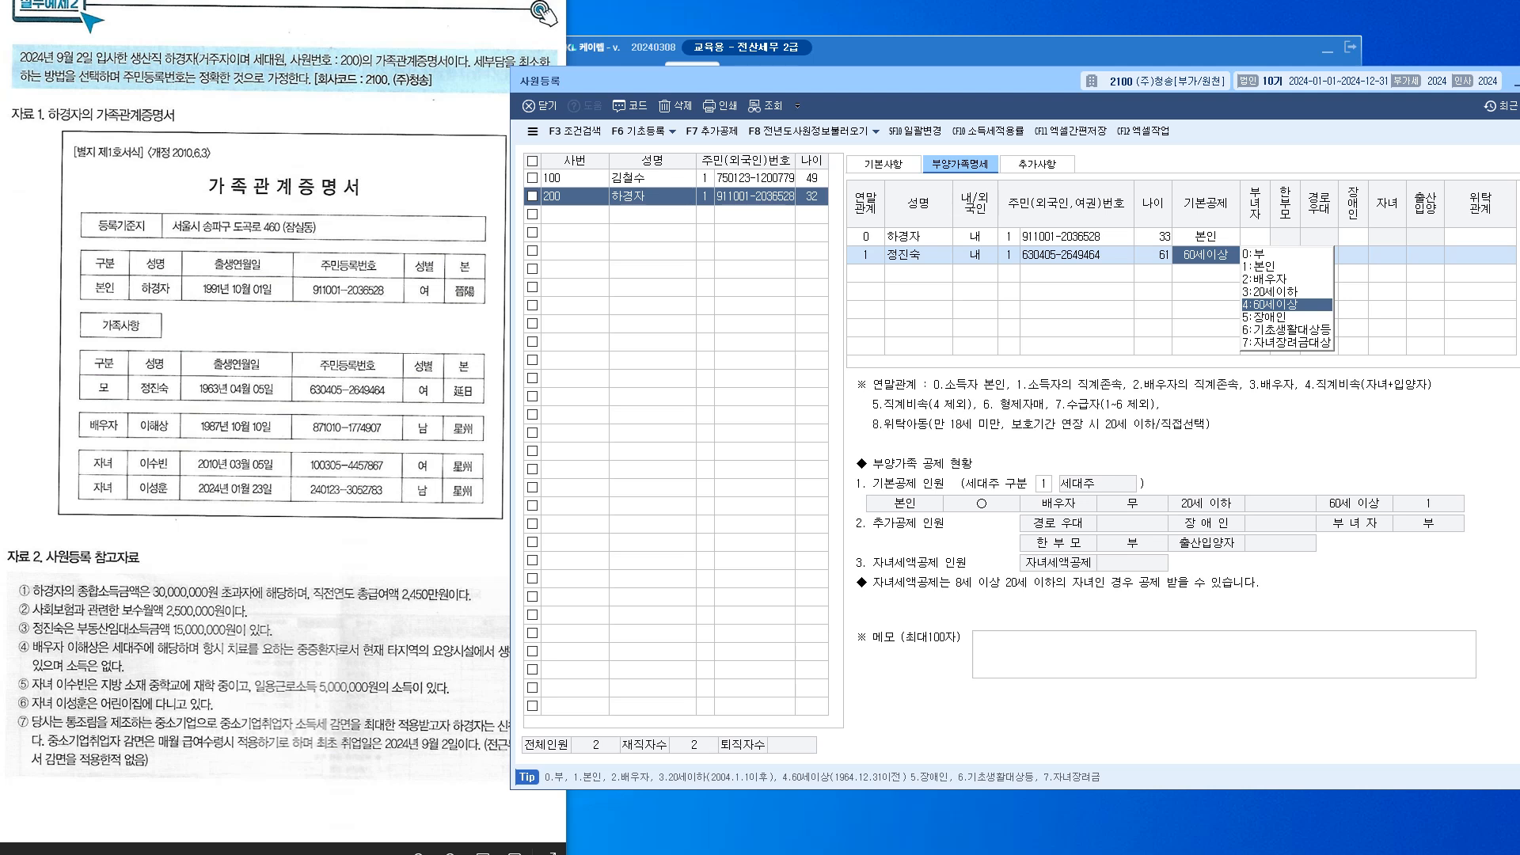
key(Return)
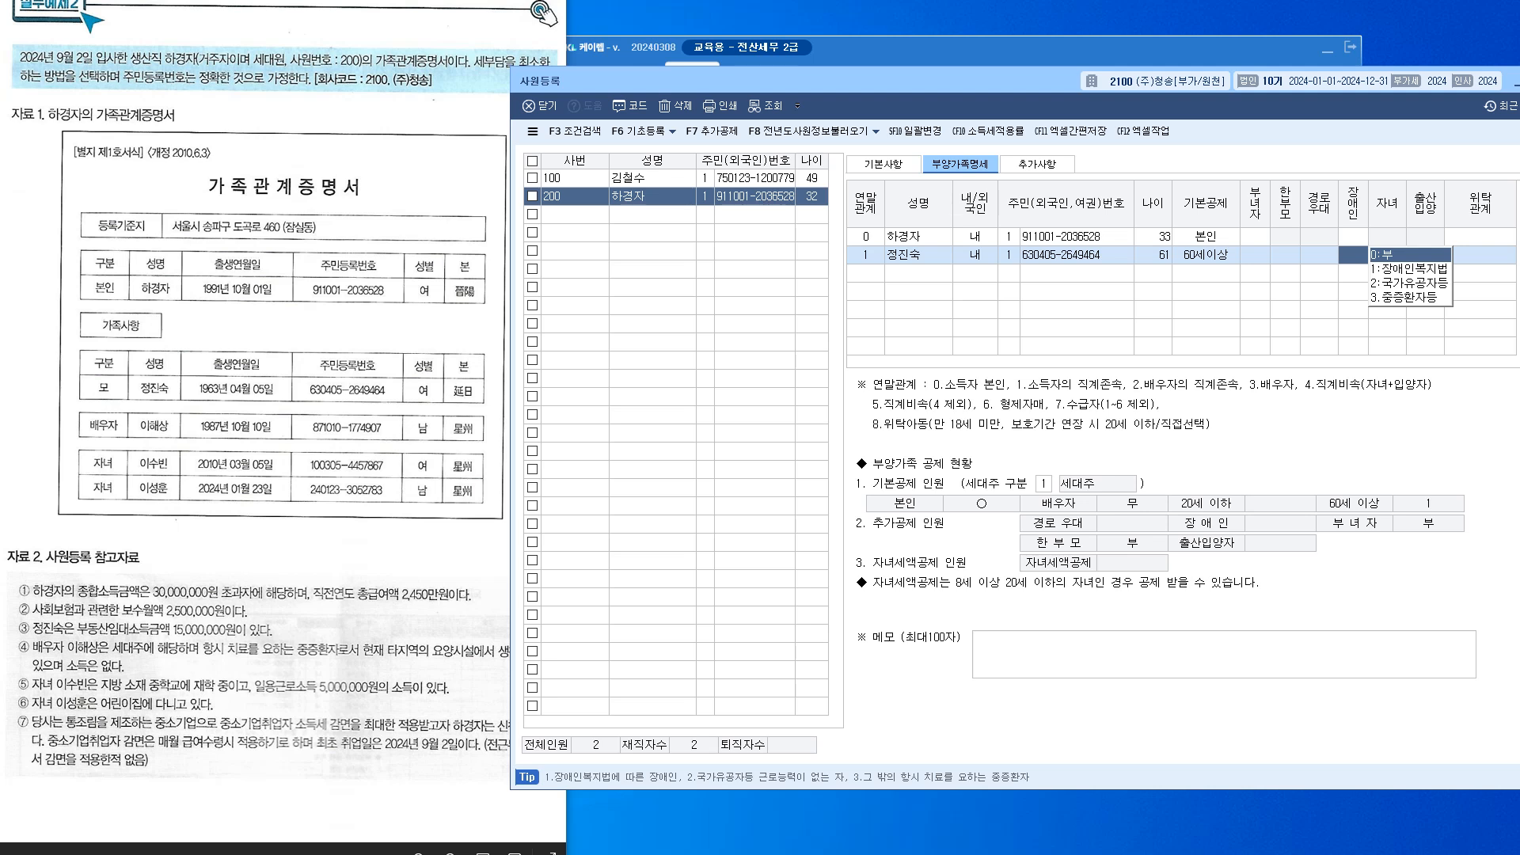
click(1205, 255)
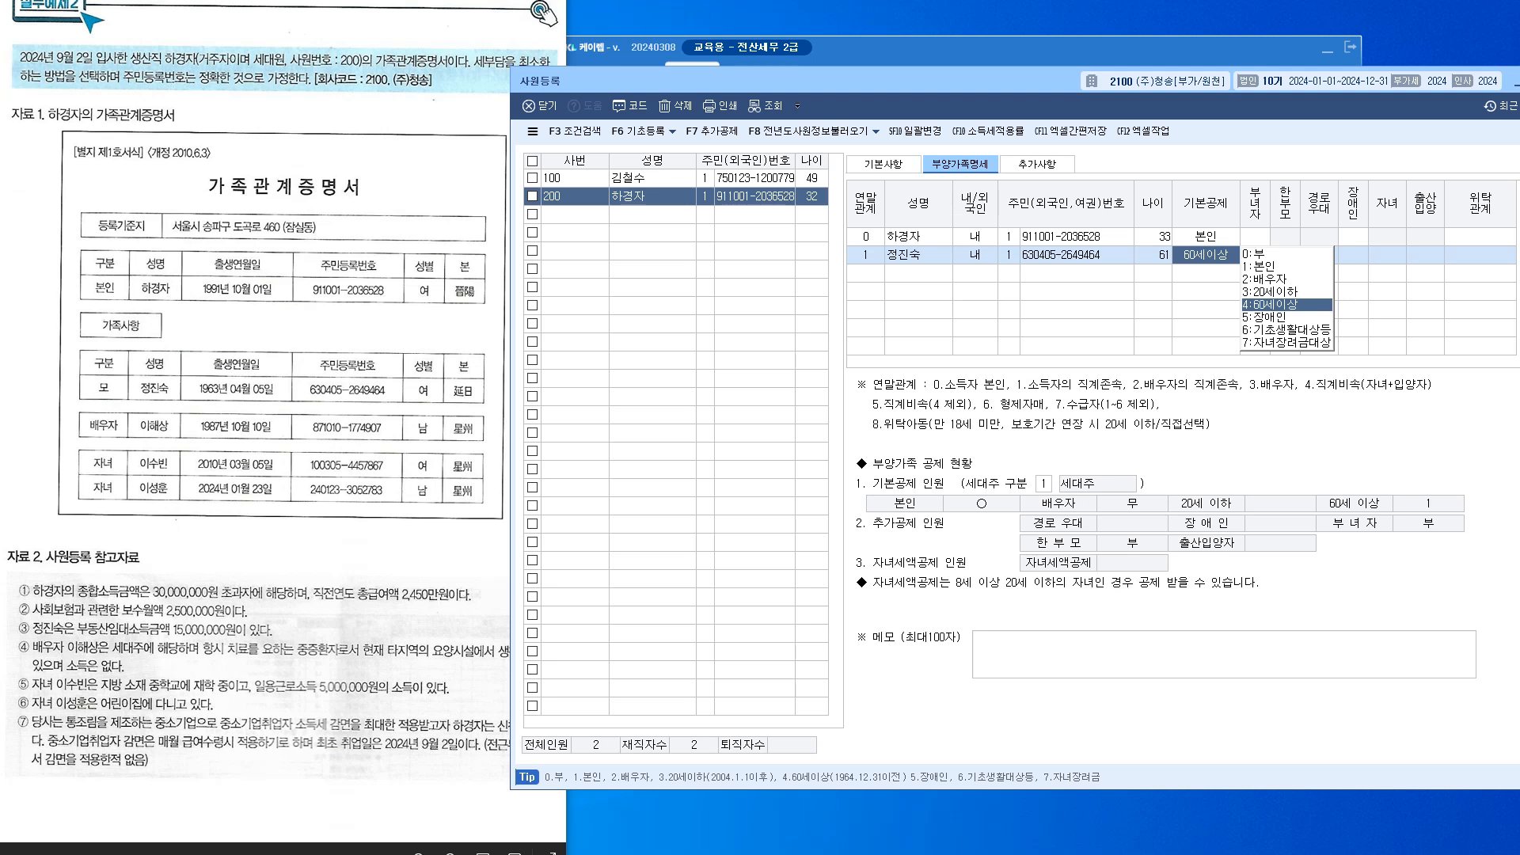
text(0)
key(Return)
key(Return)
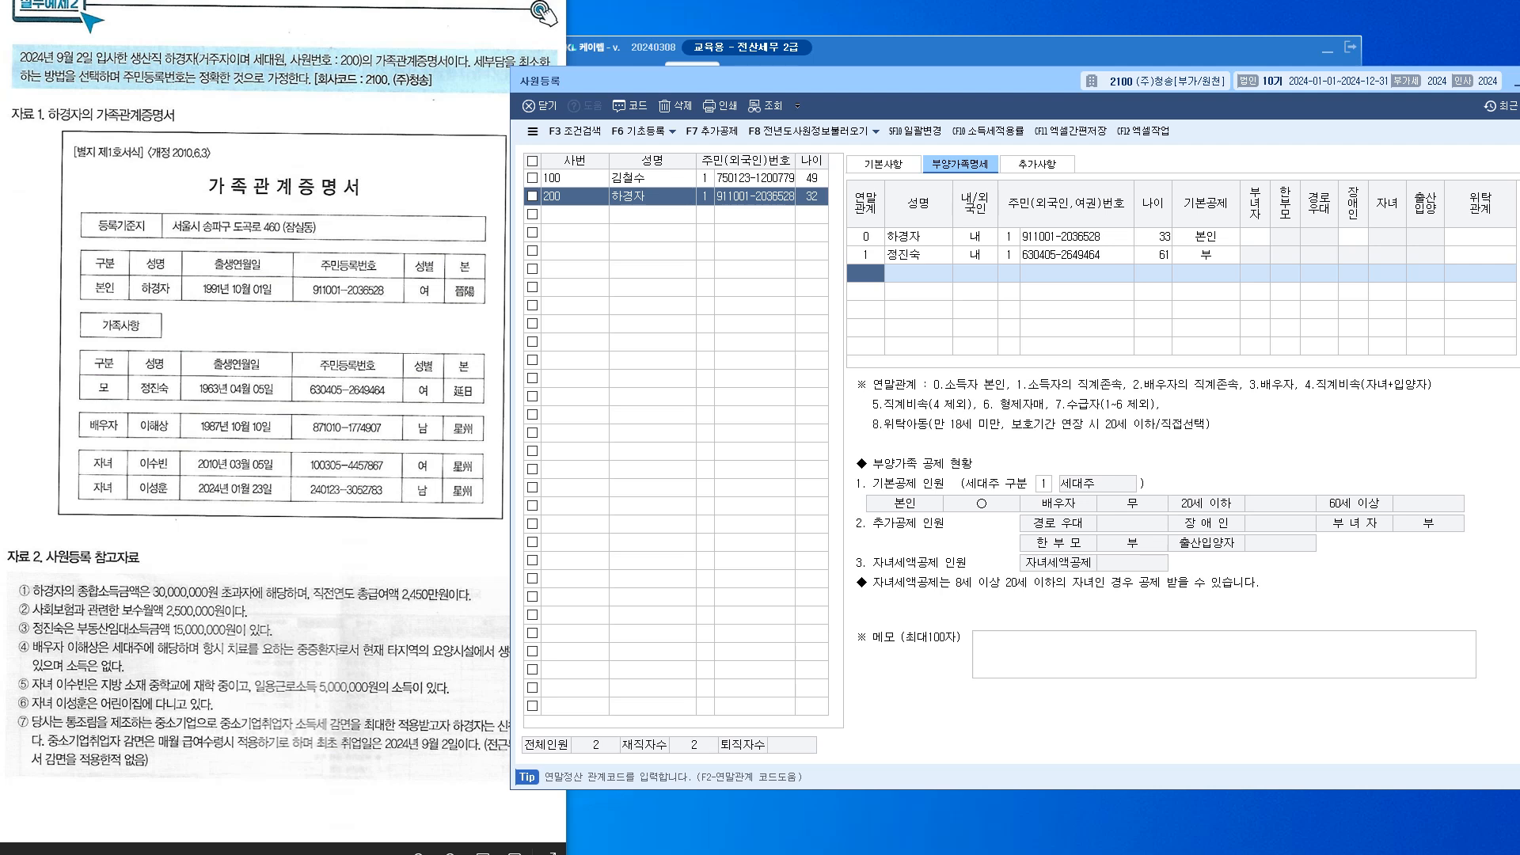
Add the spouse as relationship 3, 내국인, with resident number and the 2:배우자 basic deduction
text(3)
key(Return)
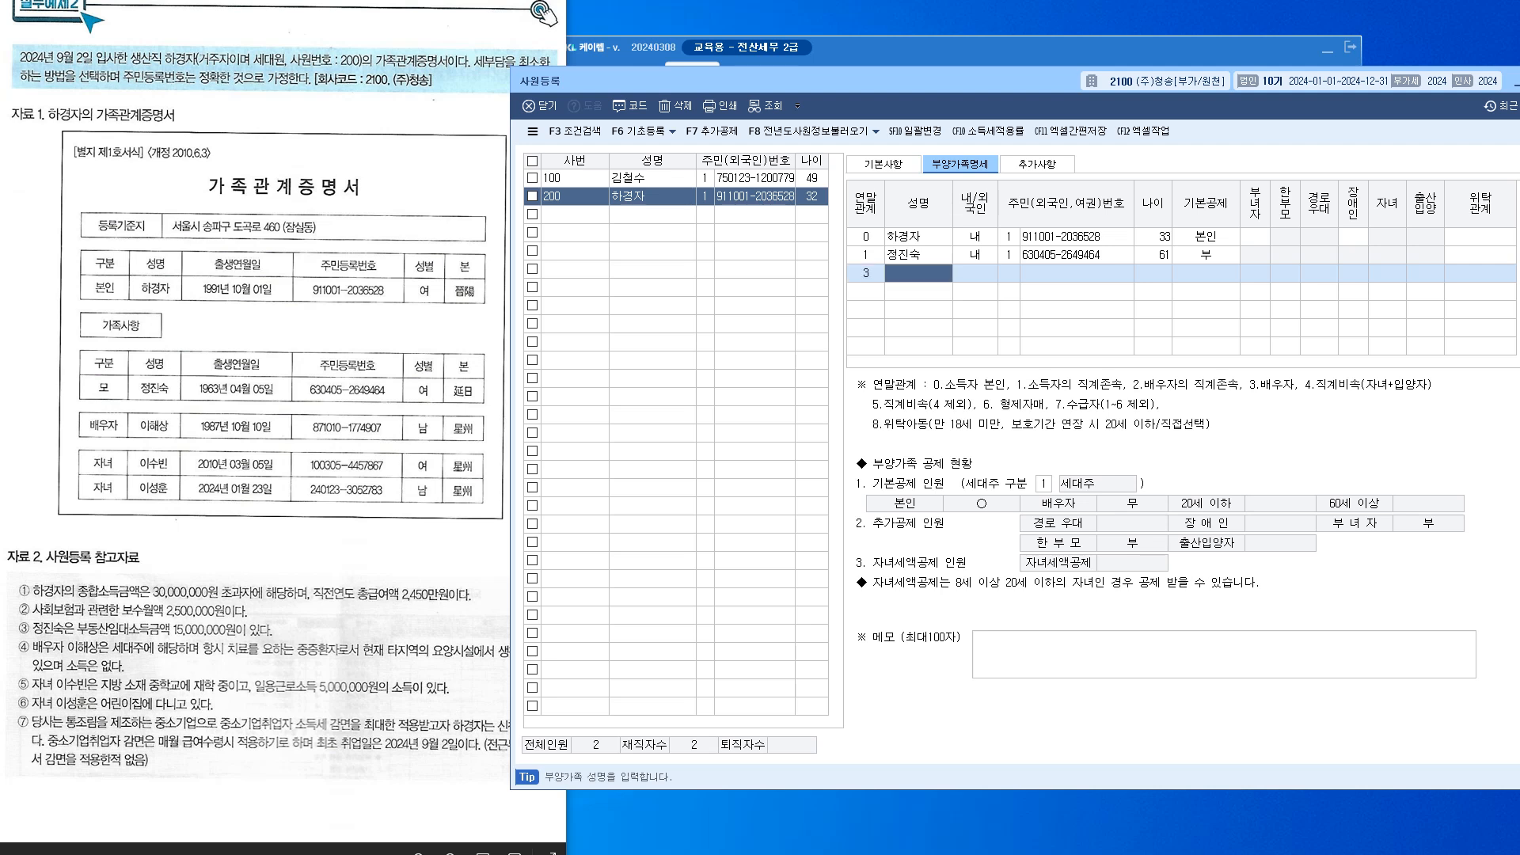
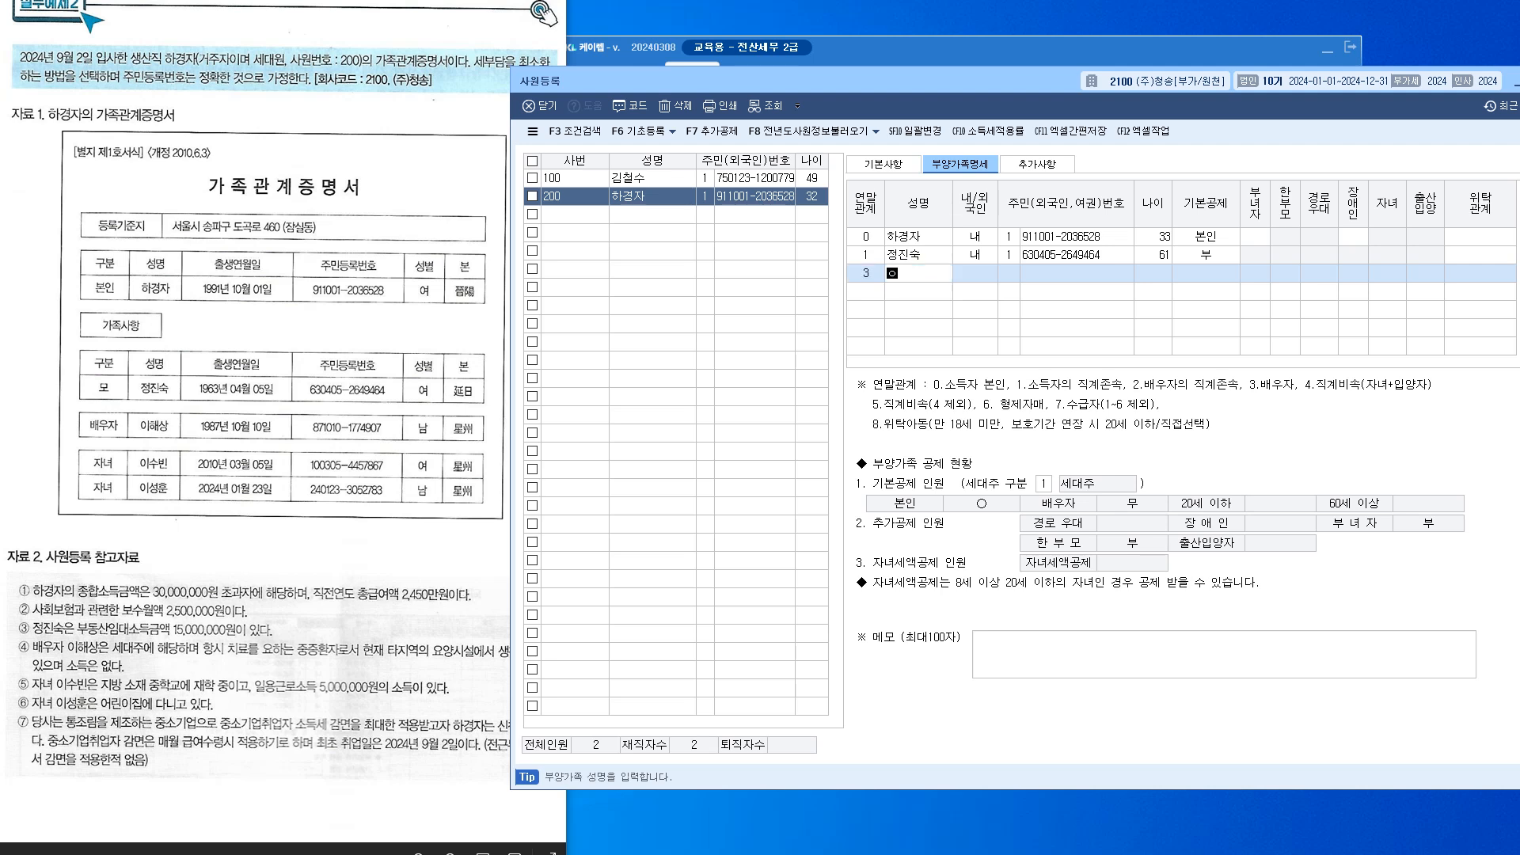
key(Return)
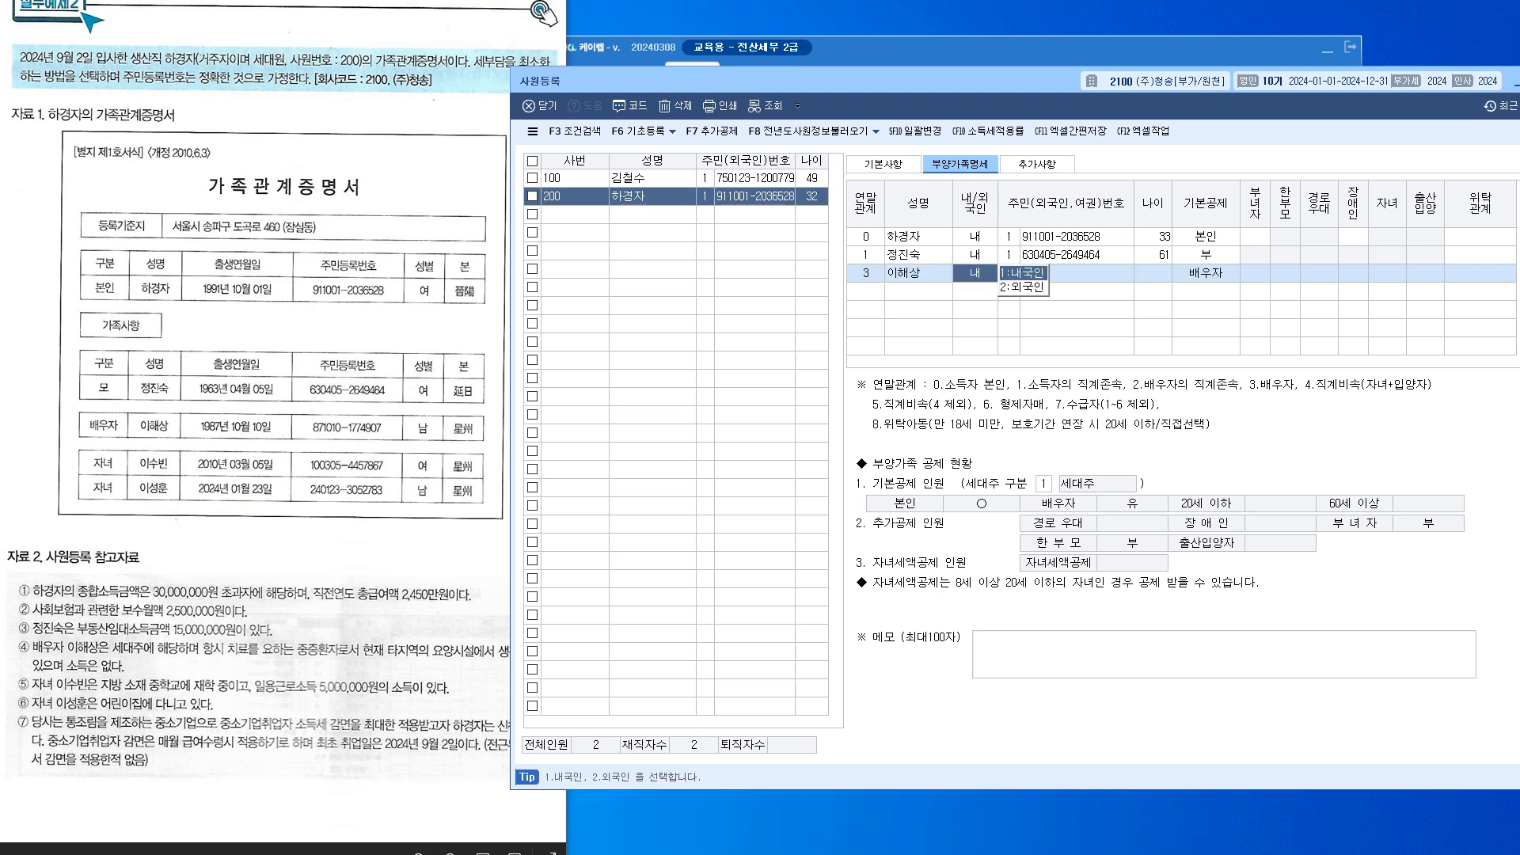
key(Return)
text(1)
key(Return)
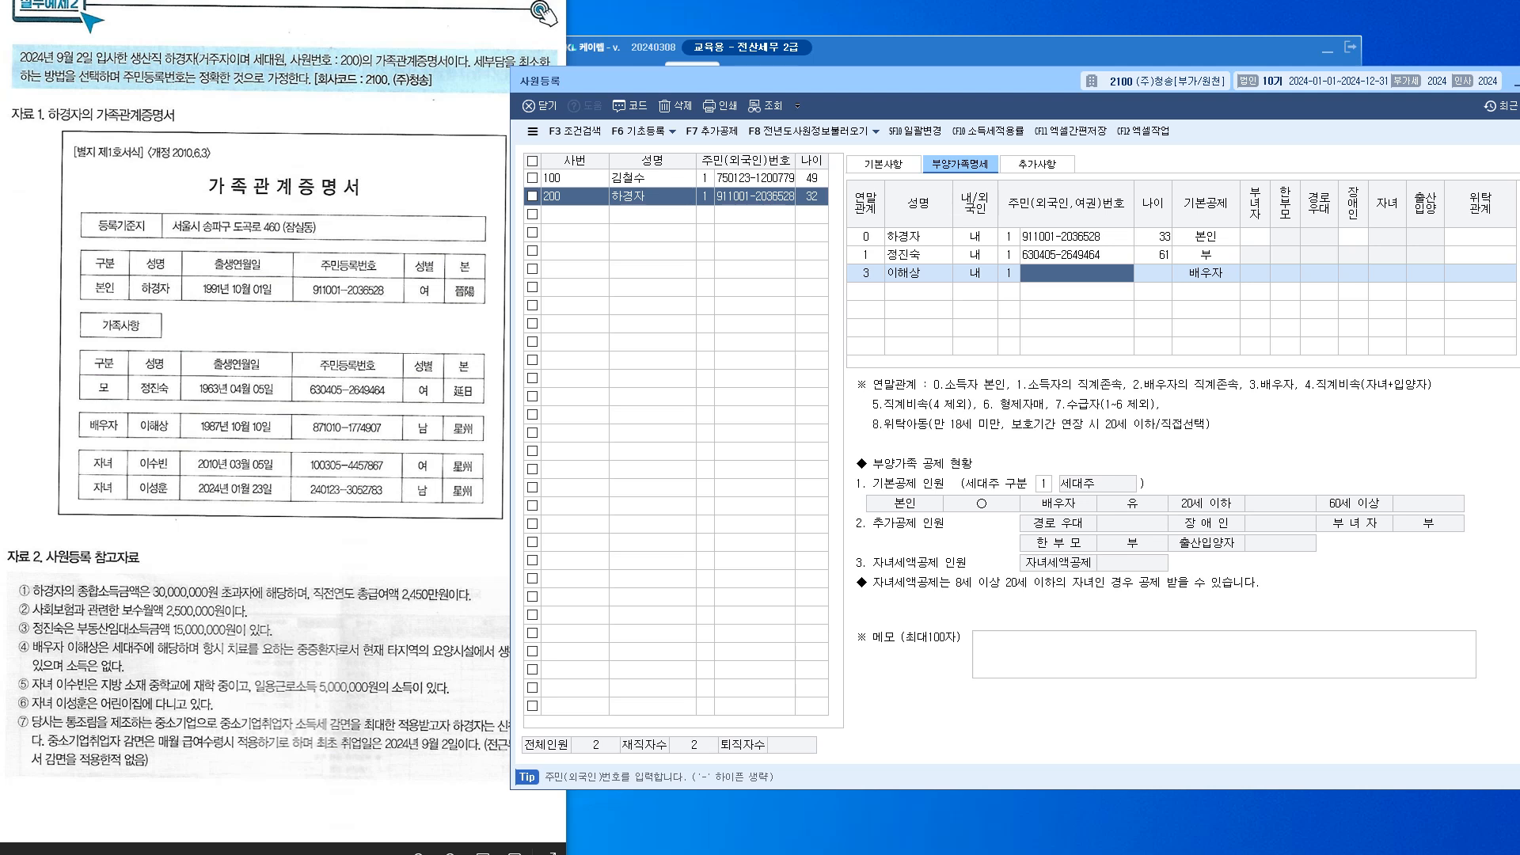
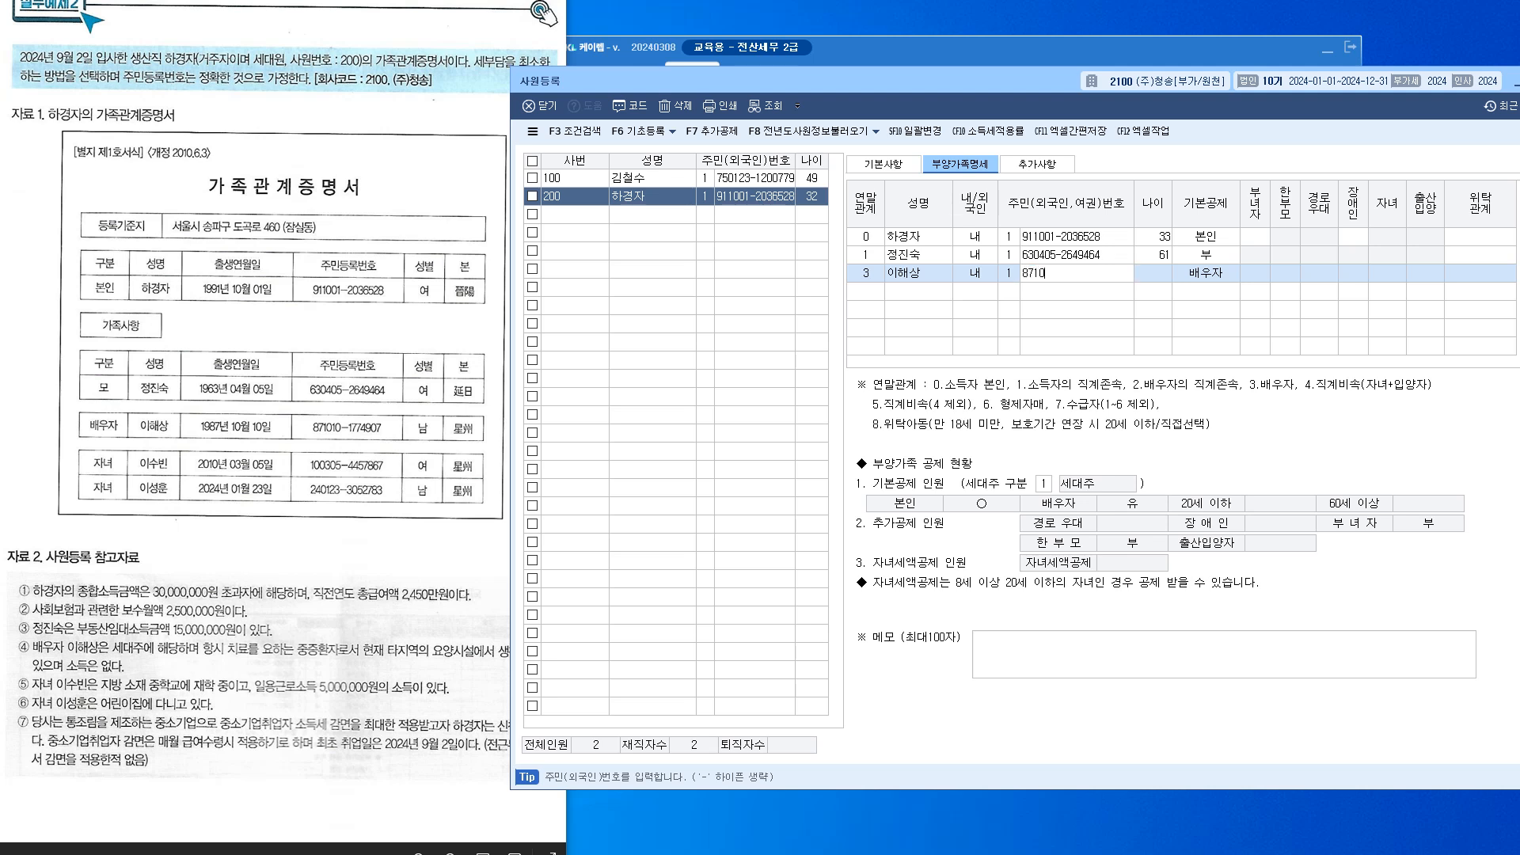
key(Return)
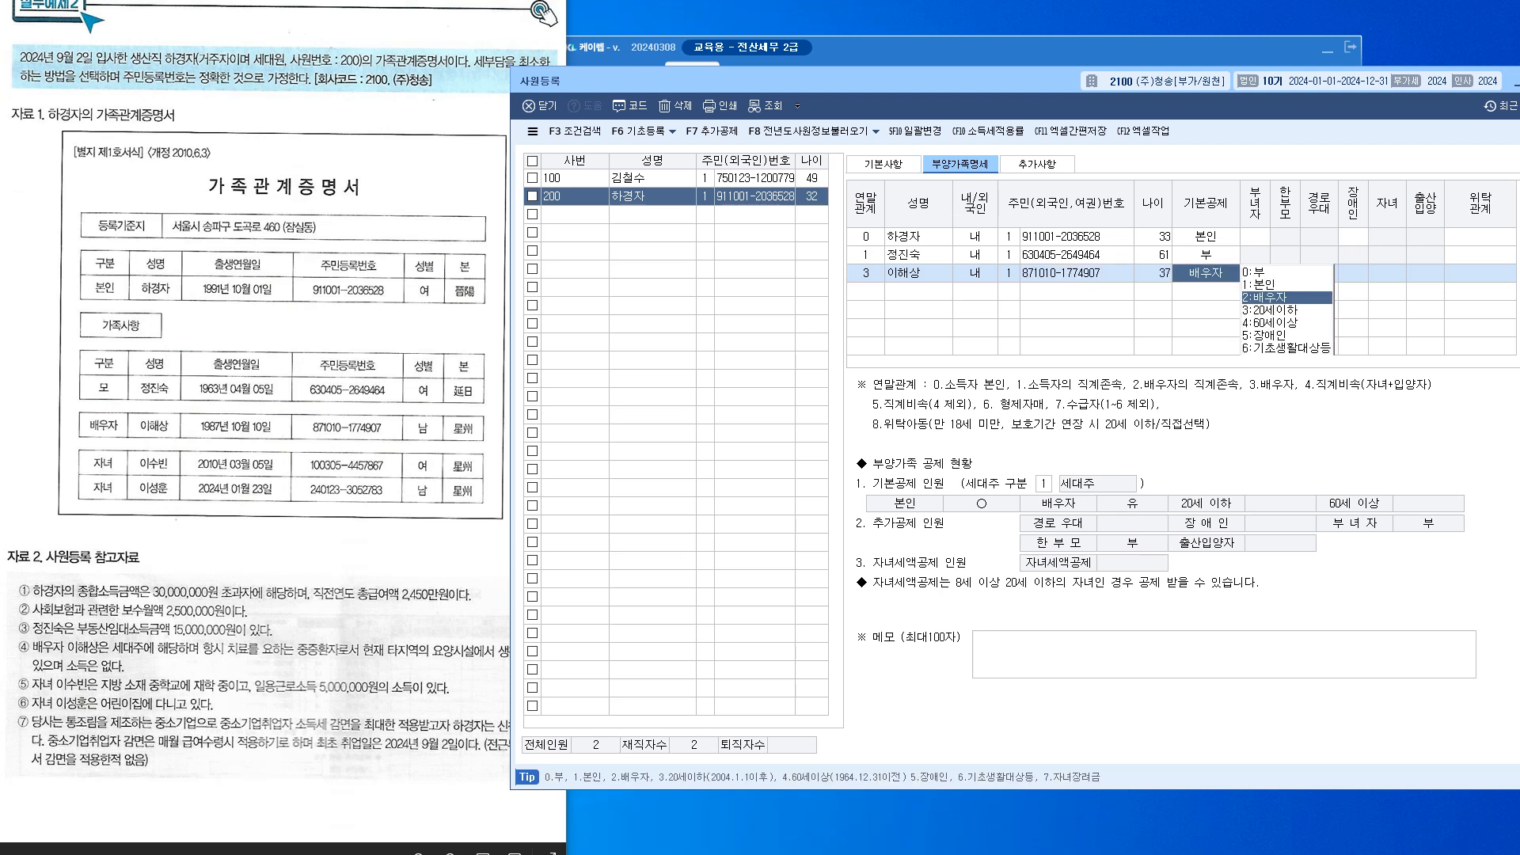
key(Return)
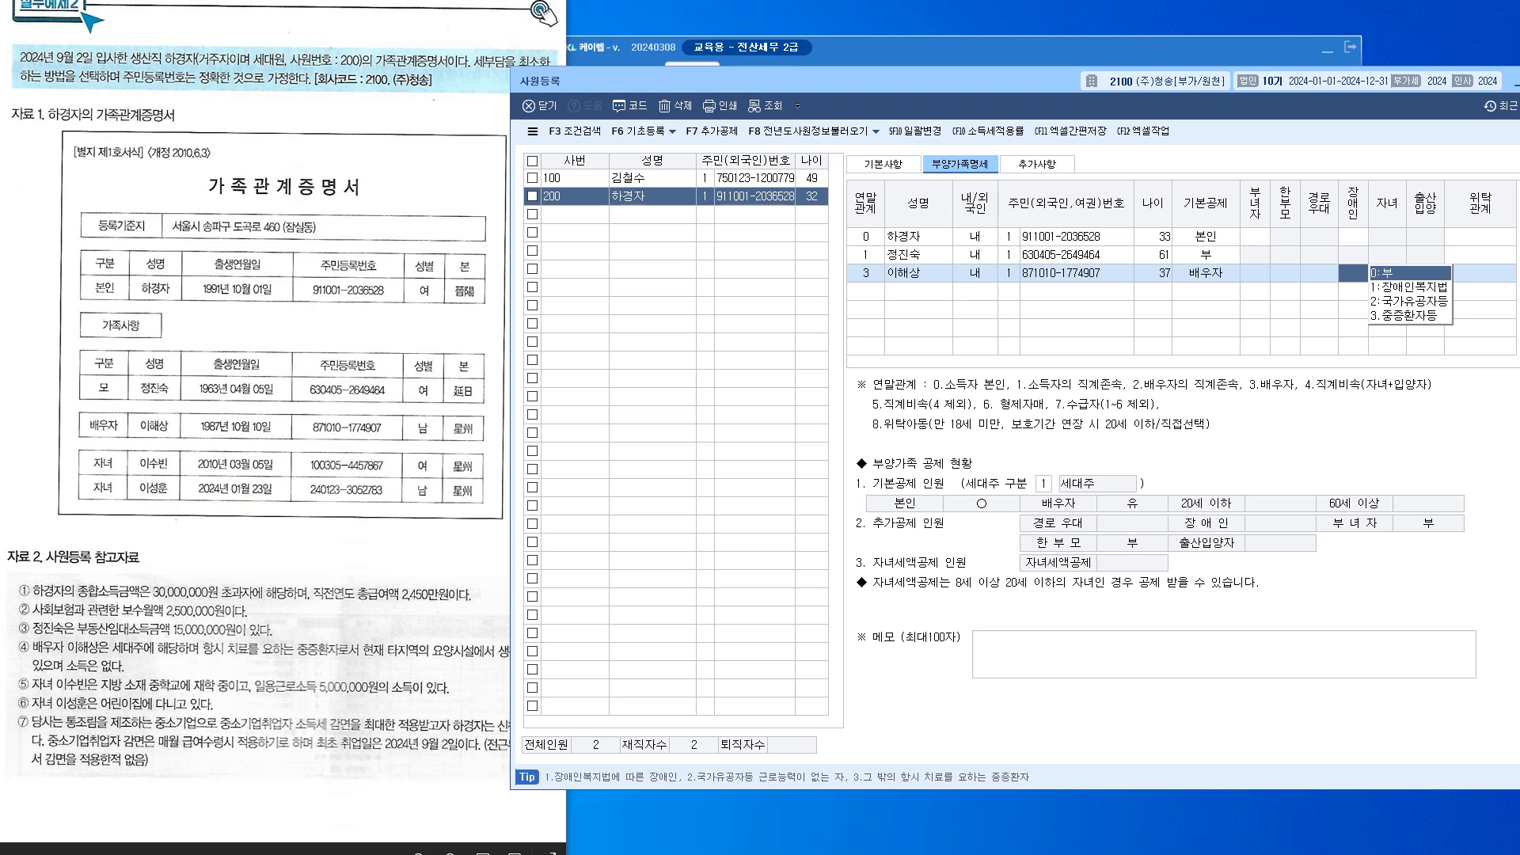
Change the employee's 세대주 구분 to 2 (세대원) and reload employee 200's record
click(918, 237)
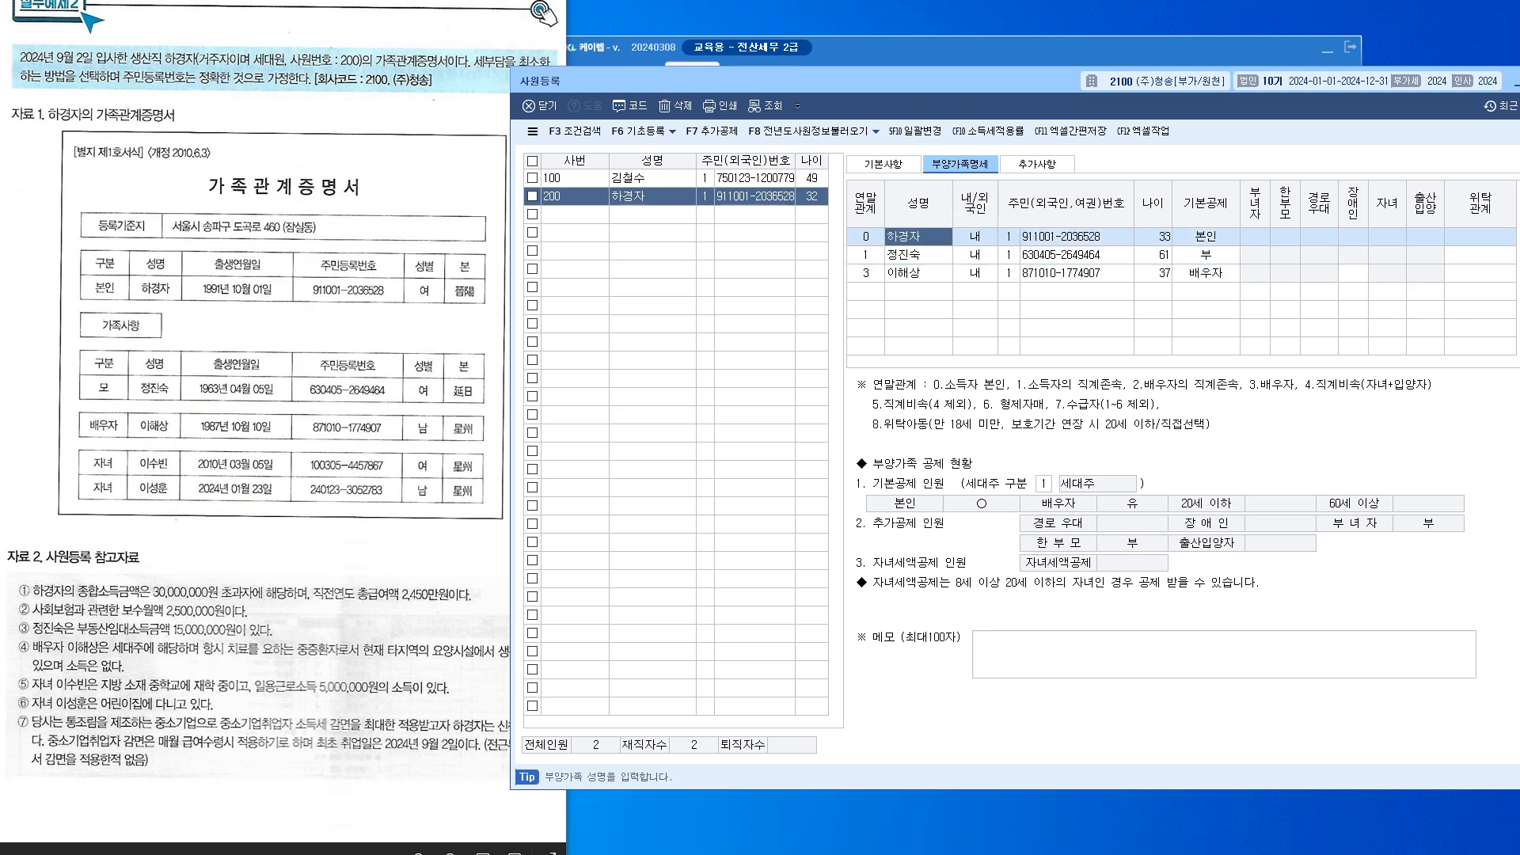
click(1043, 484)
text(2)
key(Return)
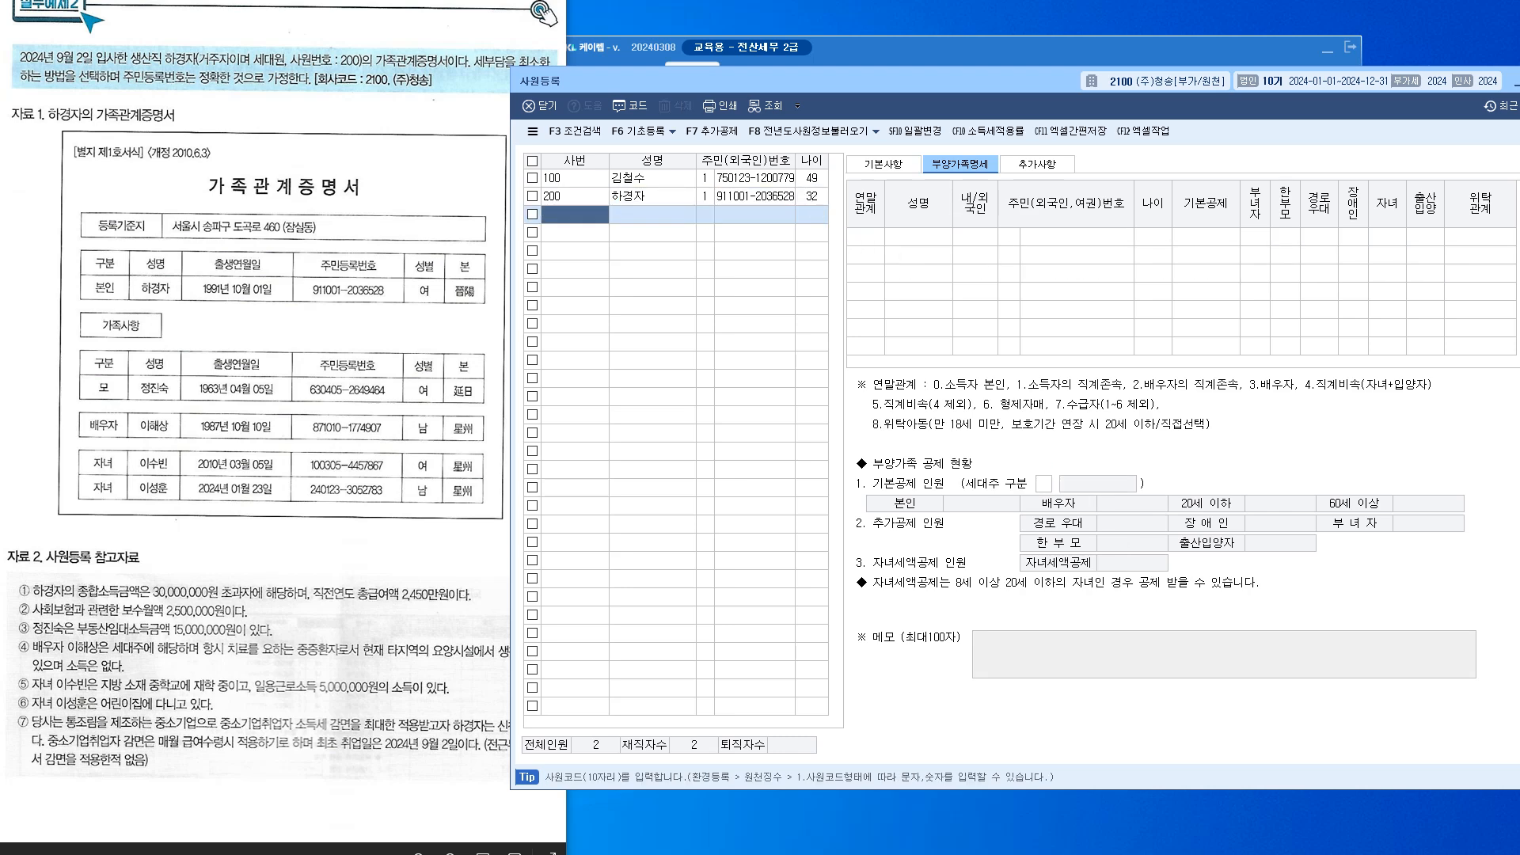
click(653, 197)
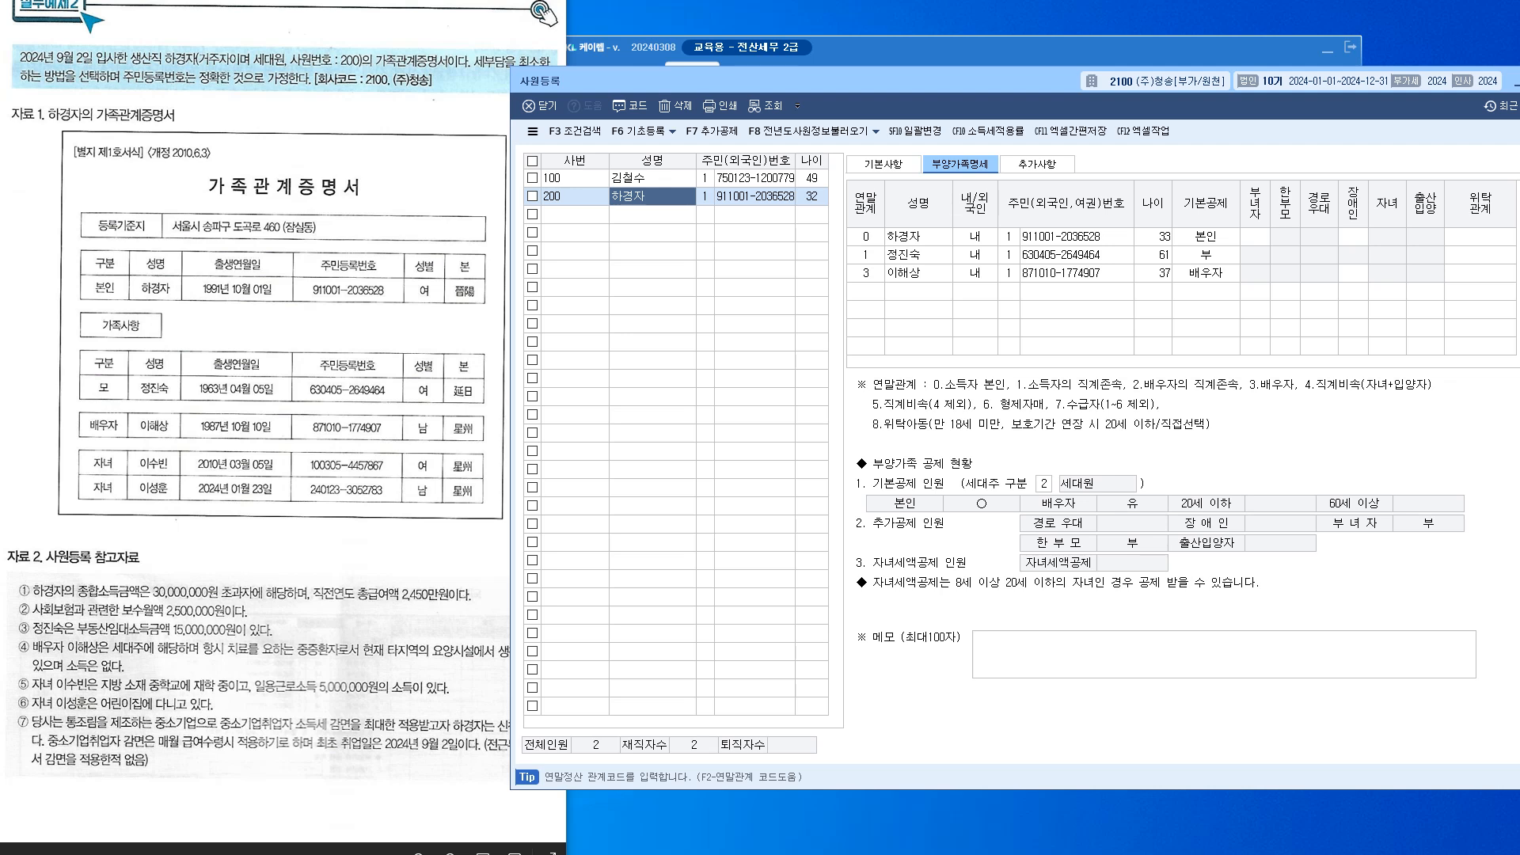
Set the spouse's 장애인 field to 3.중증환자등
click(1077, 273)
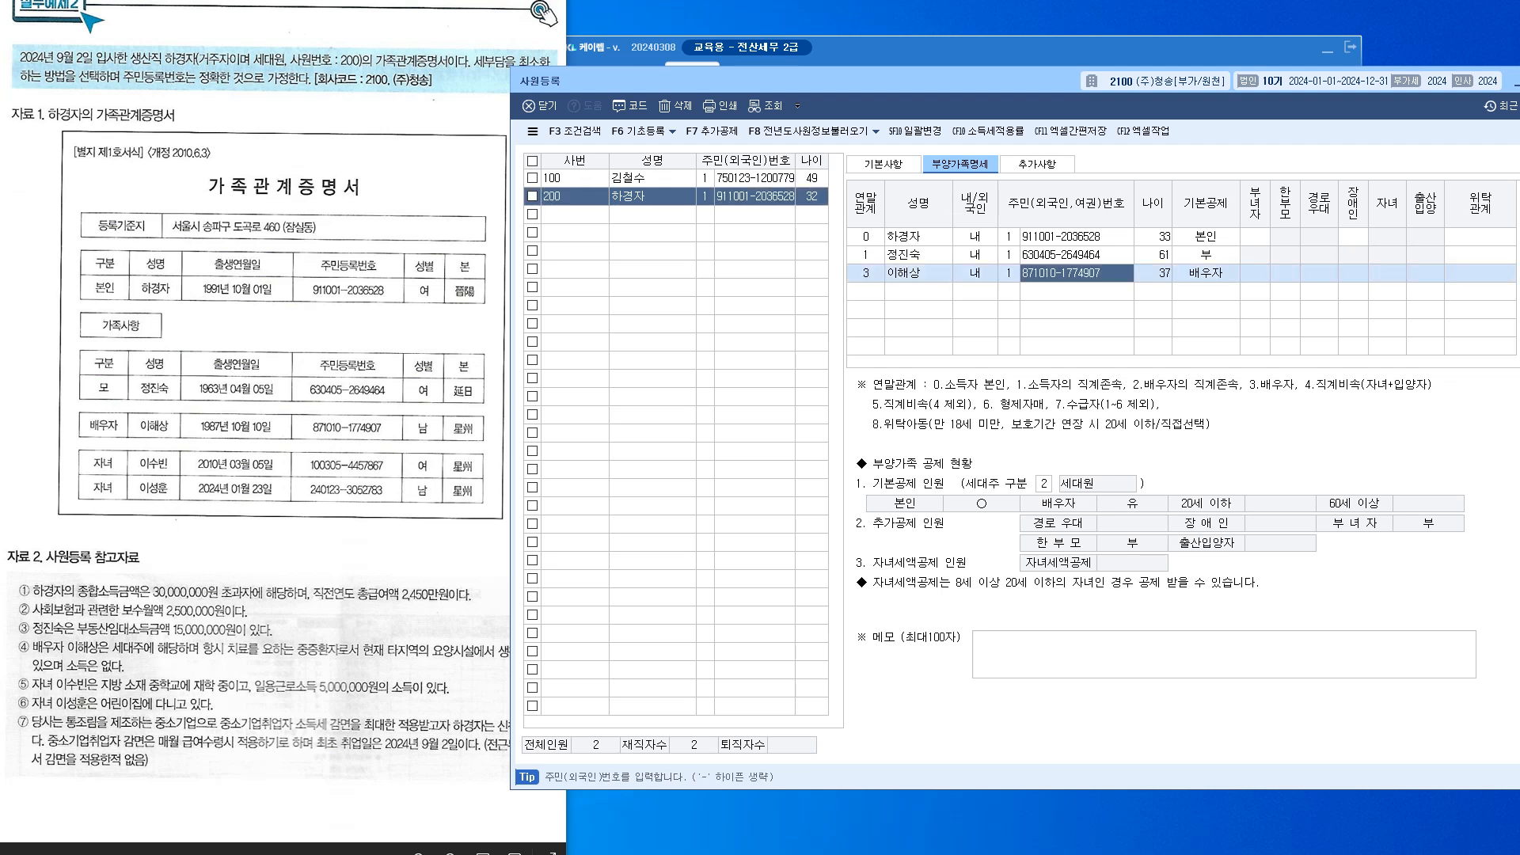
click(1206, 273)
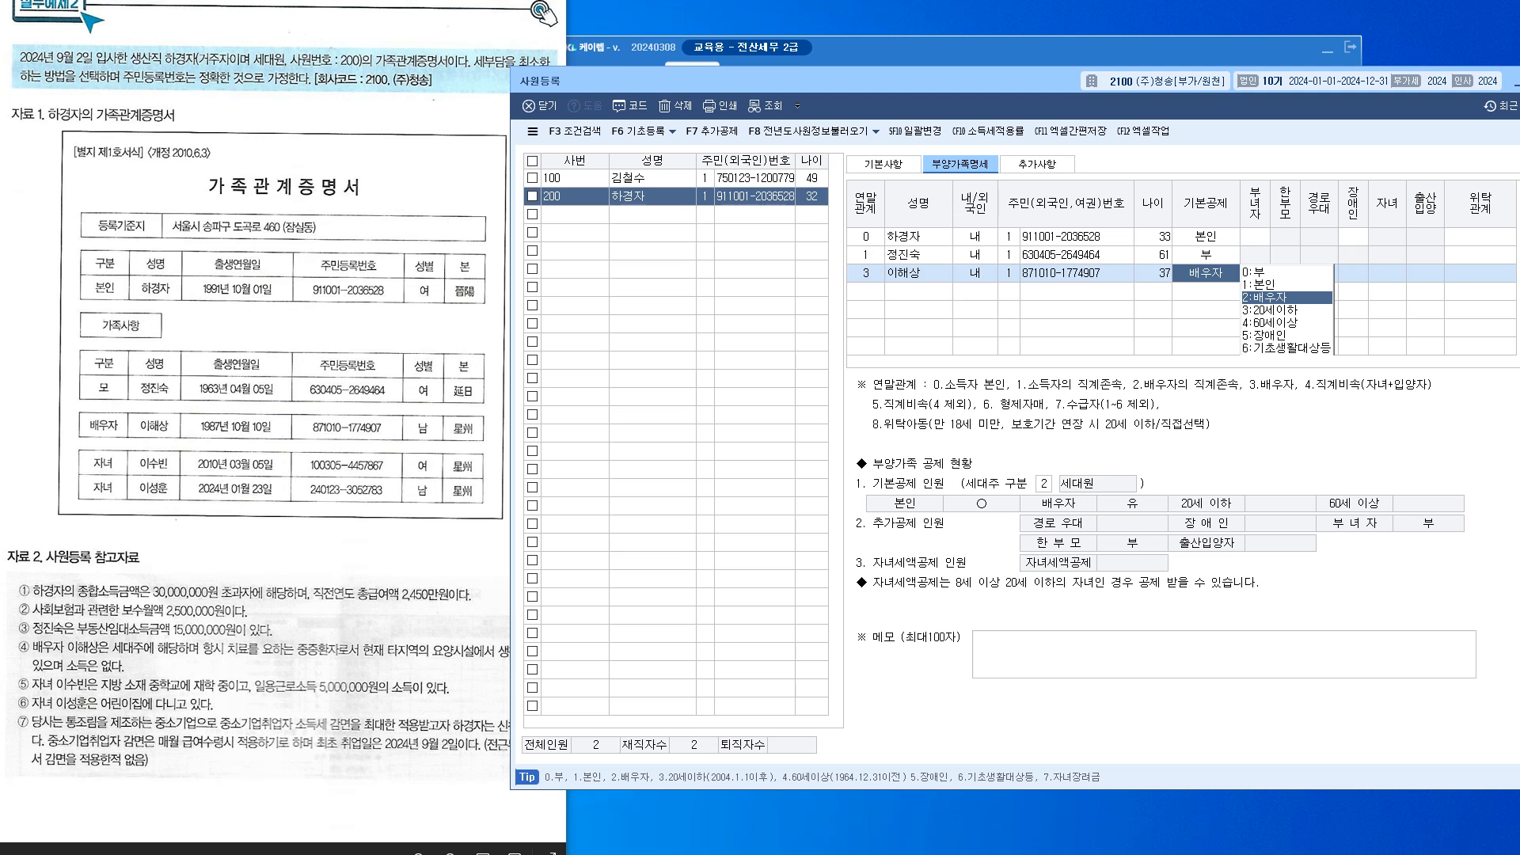
key(alt+Tab)
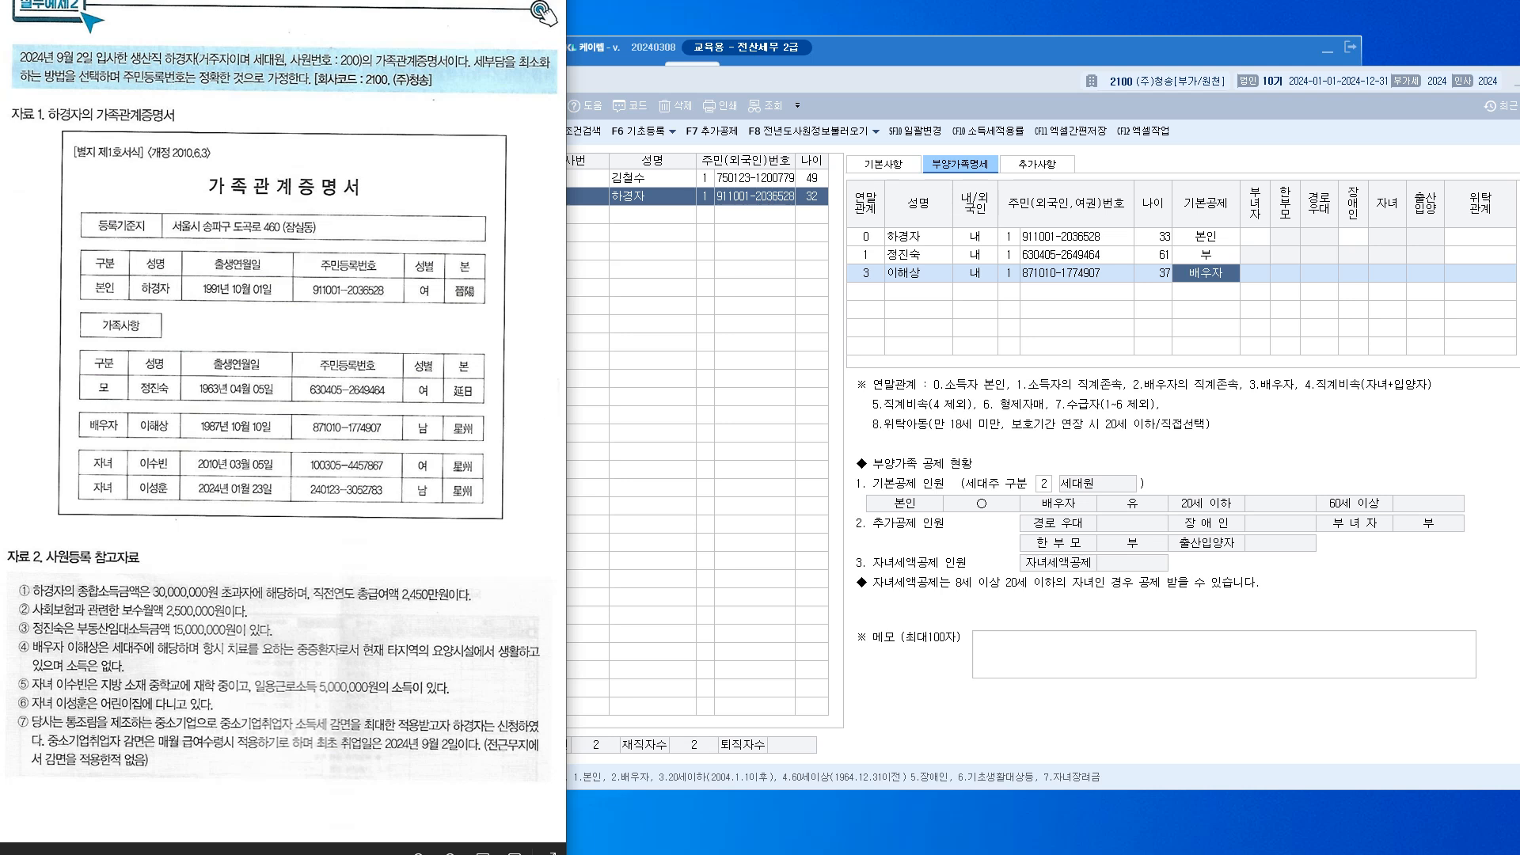
click(1354, 273)
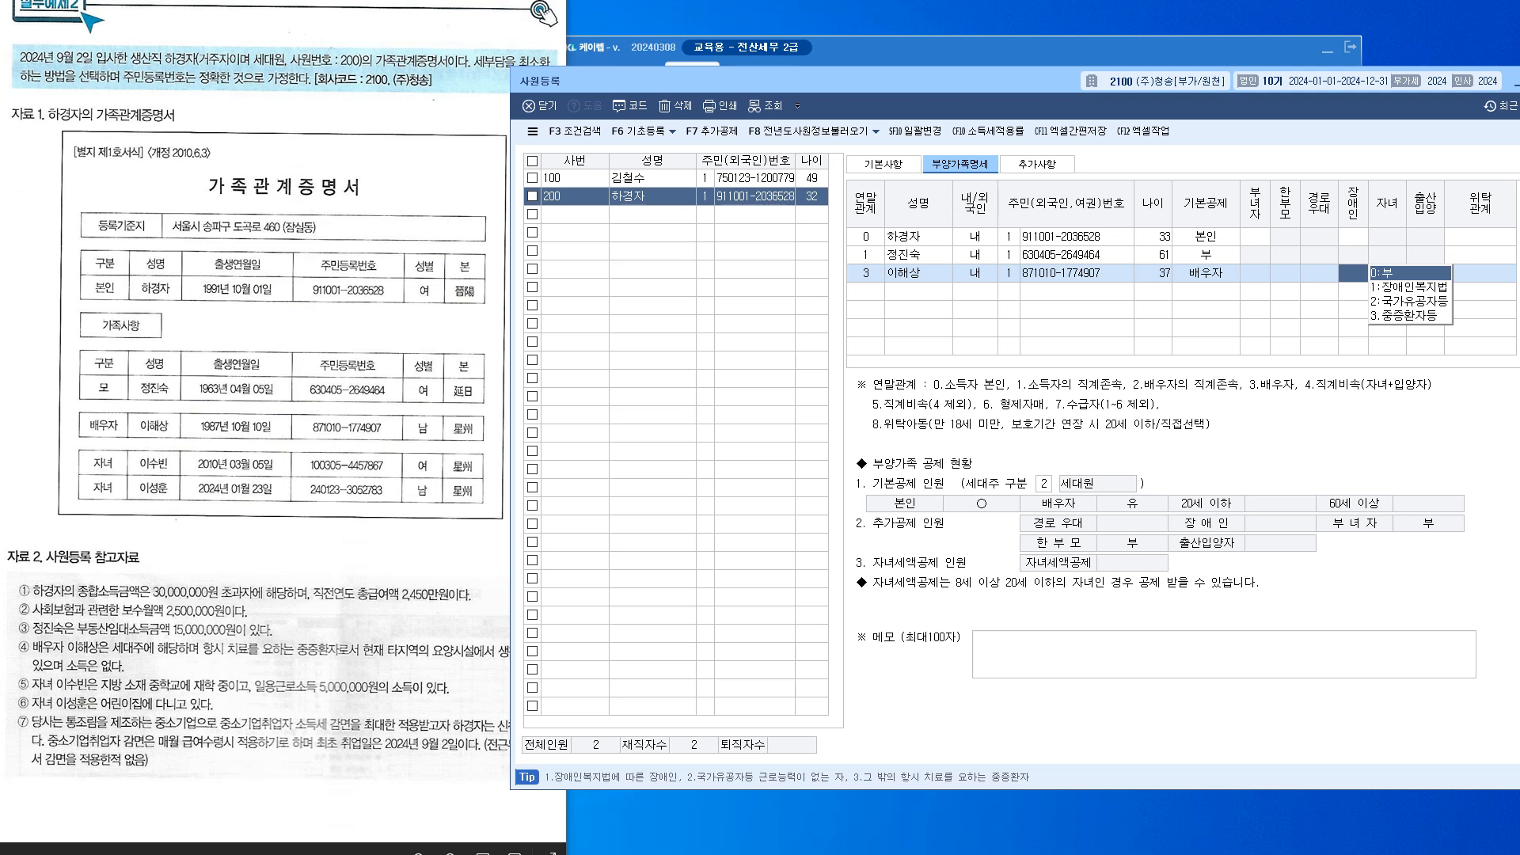
text(3)
key(Return)
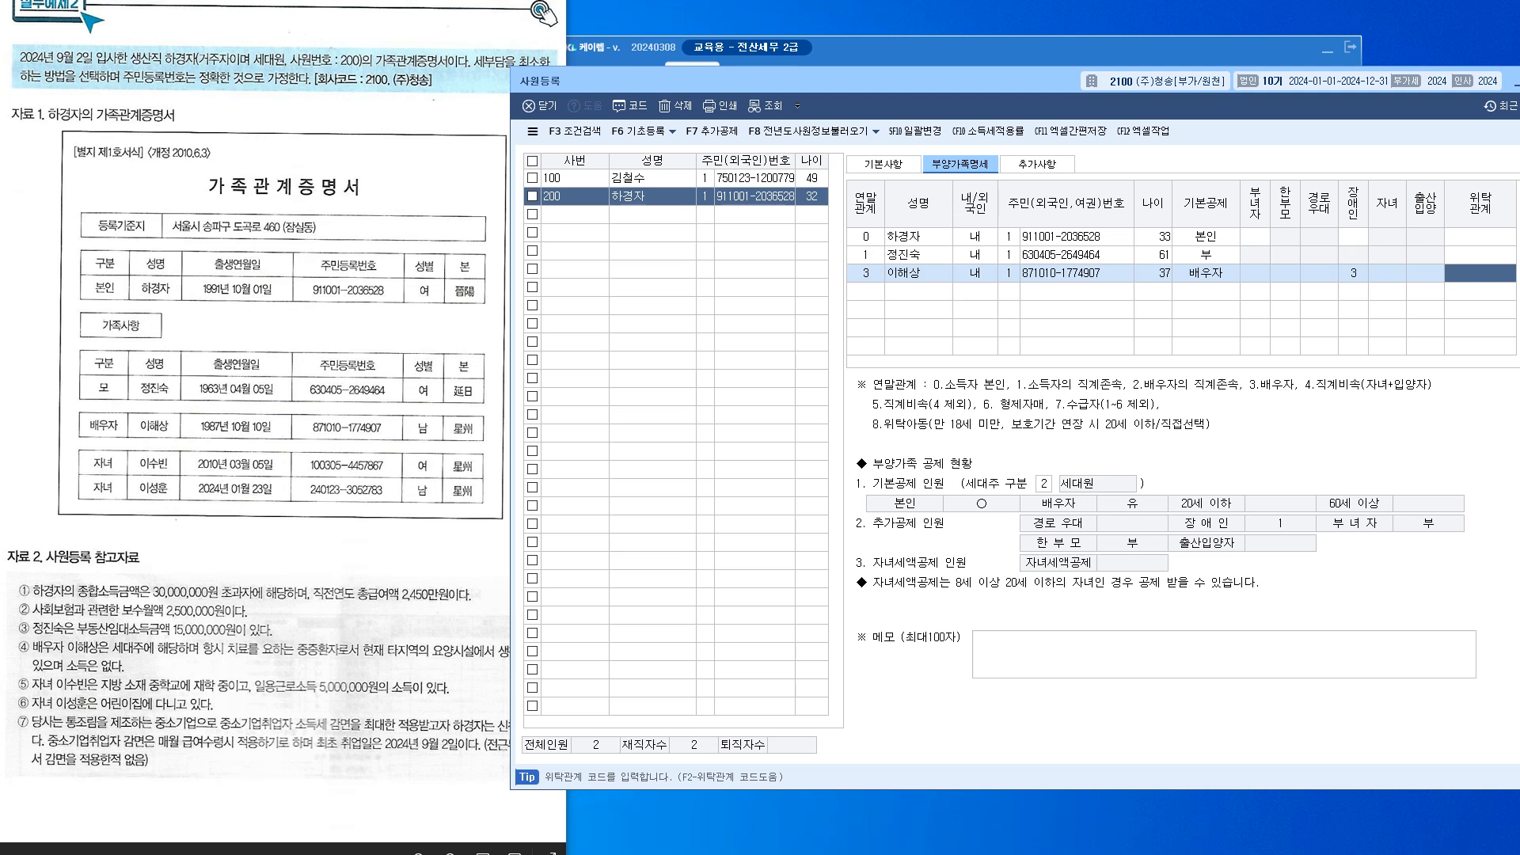
Add the first child as relationship 4 with her resident number, 20세이하 deduction and no disability
key(Return)
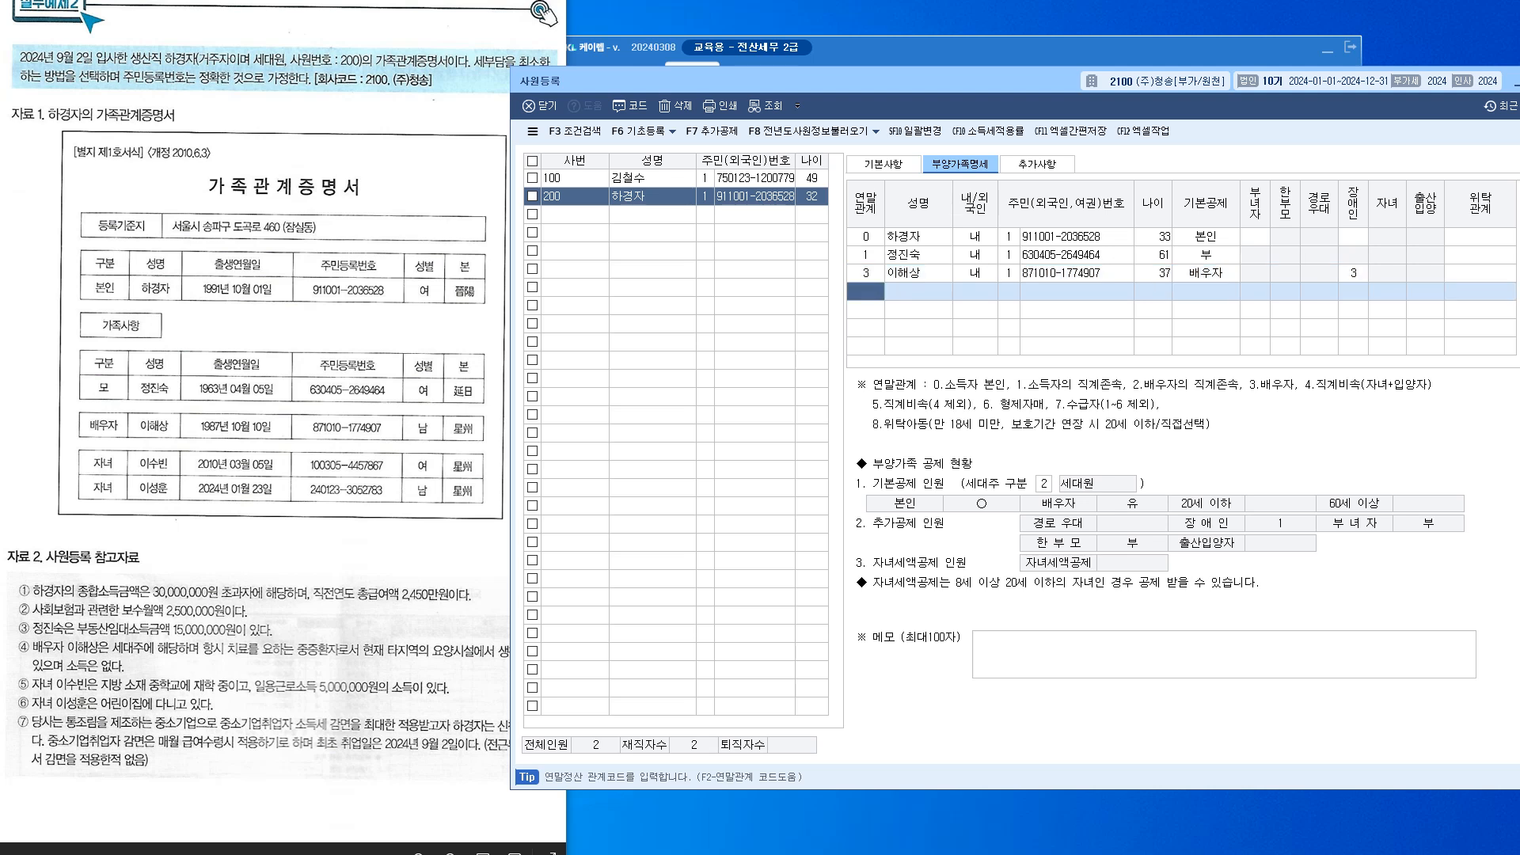
text(4)
key(Return)
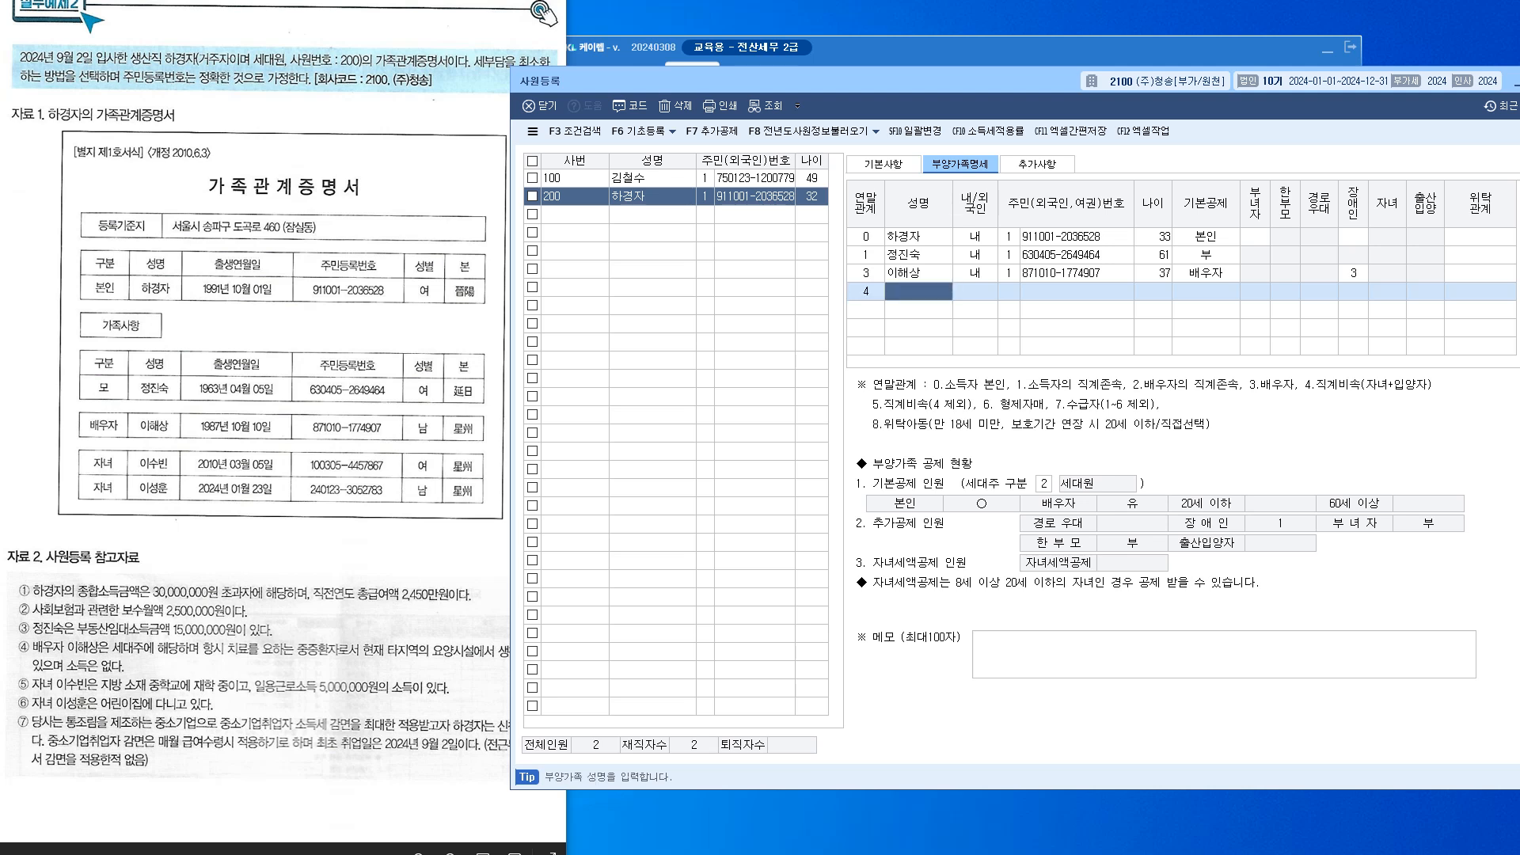
key(Return)
key(1)
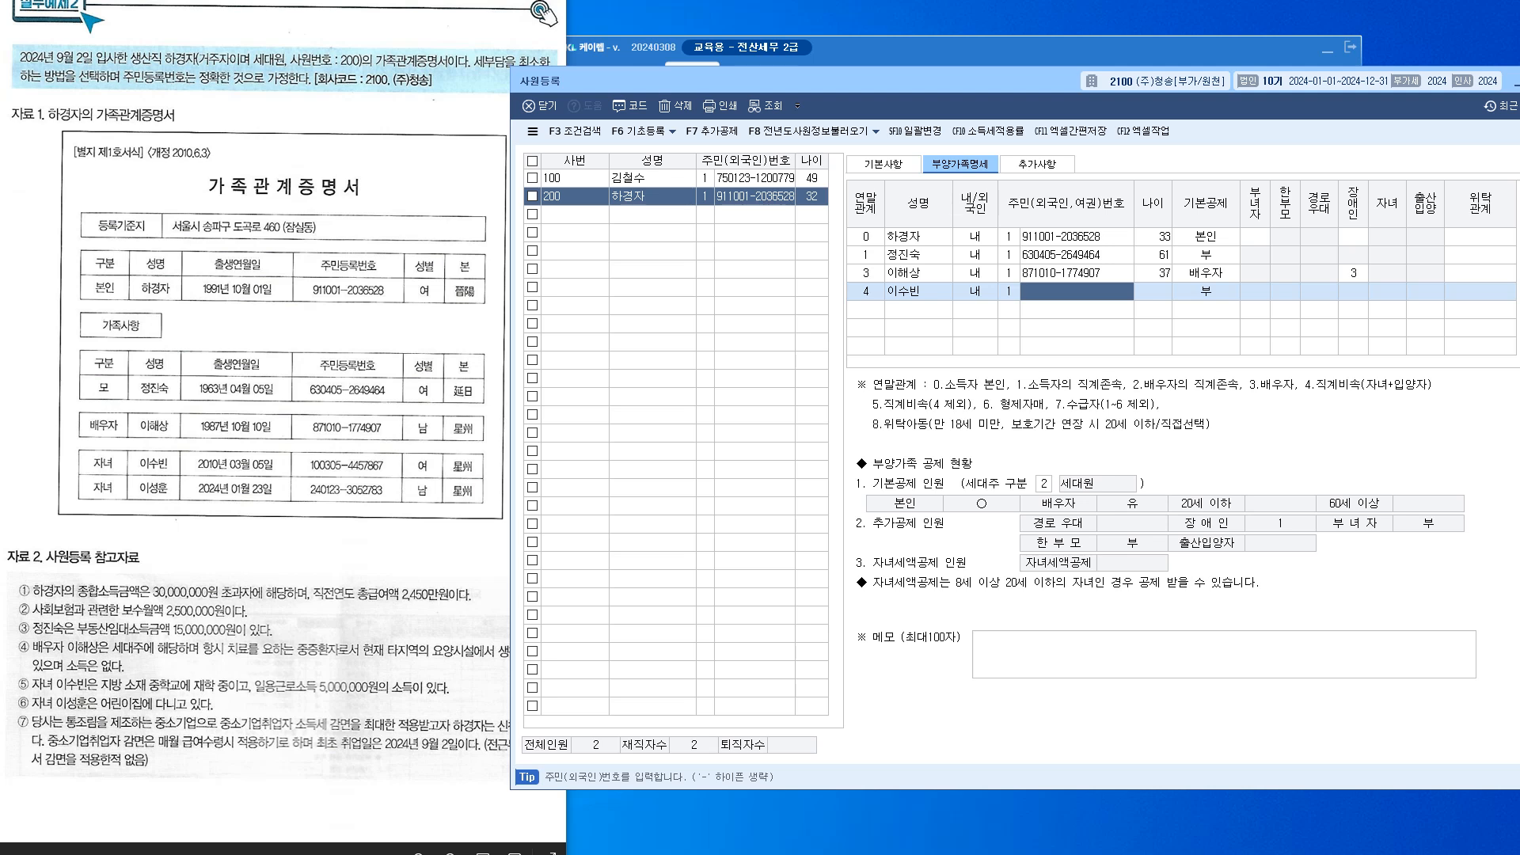
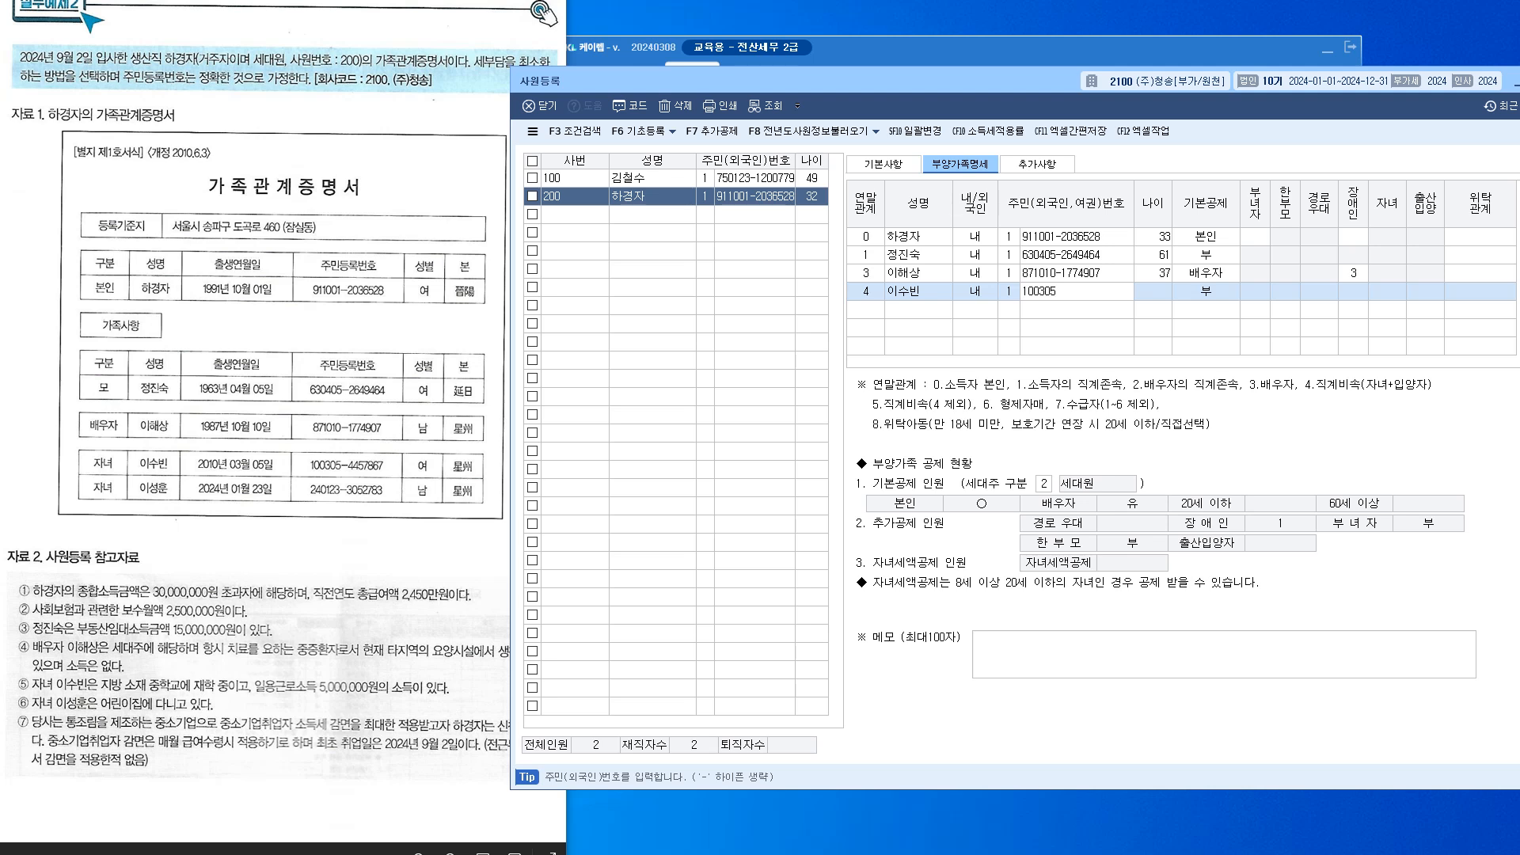
key(Return)
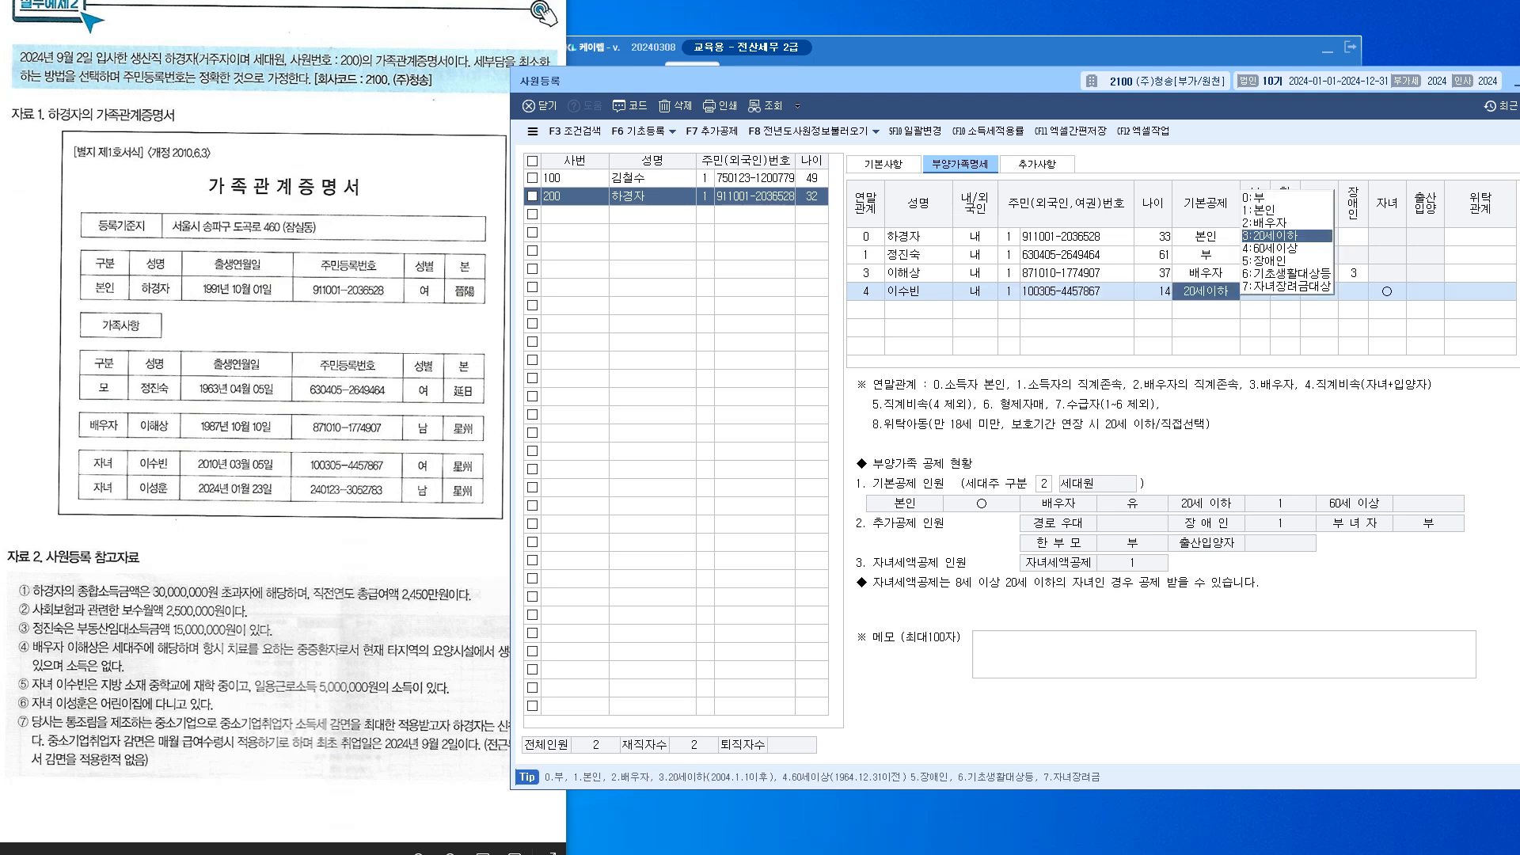
key(Return)
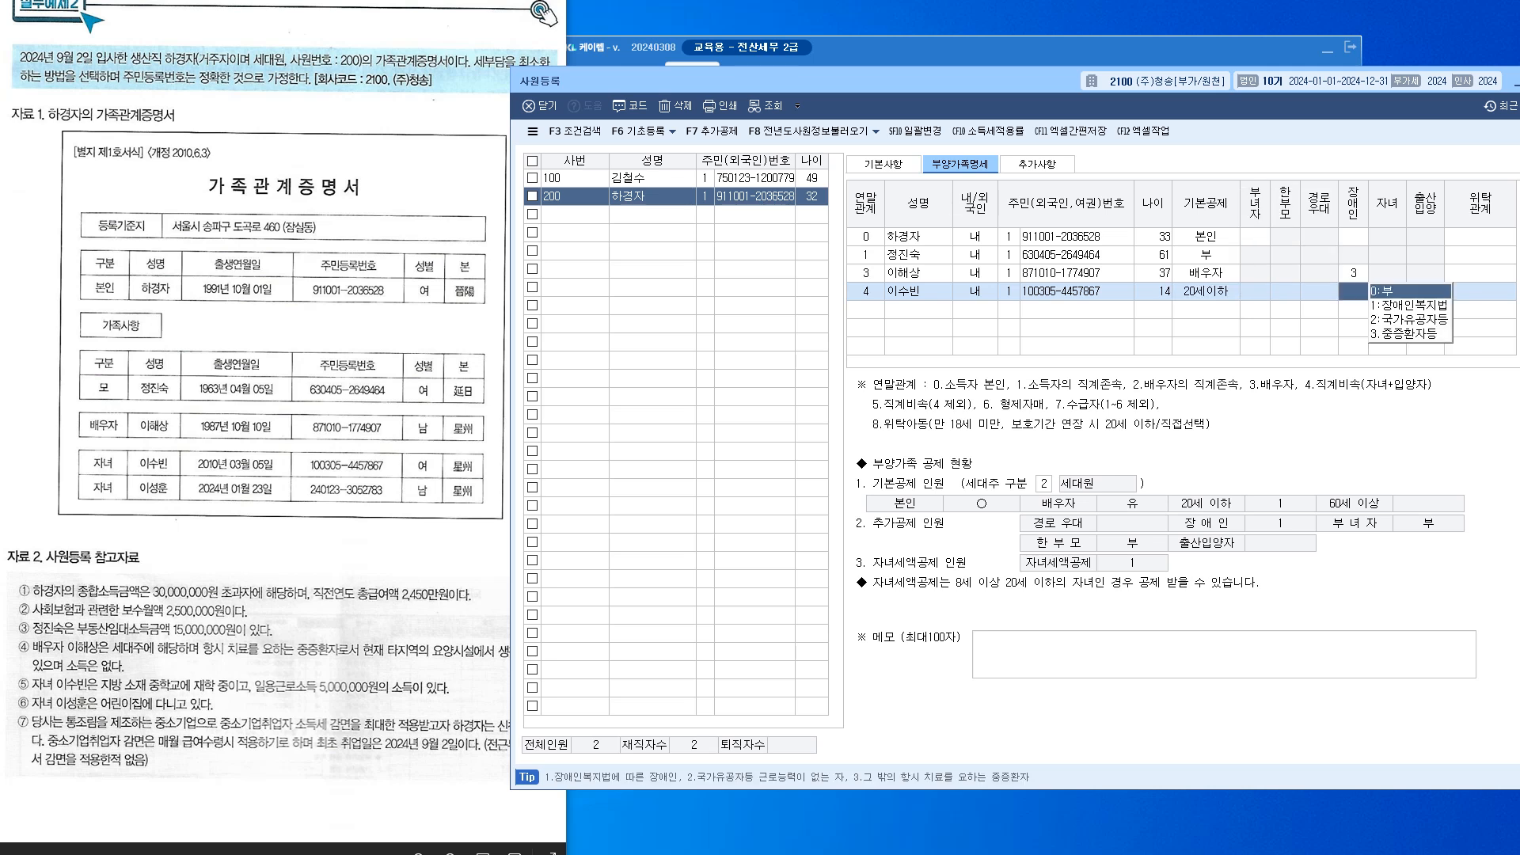
key(Return)
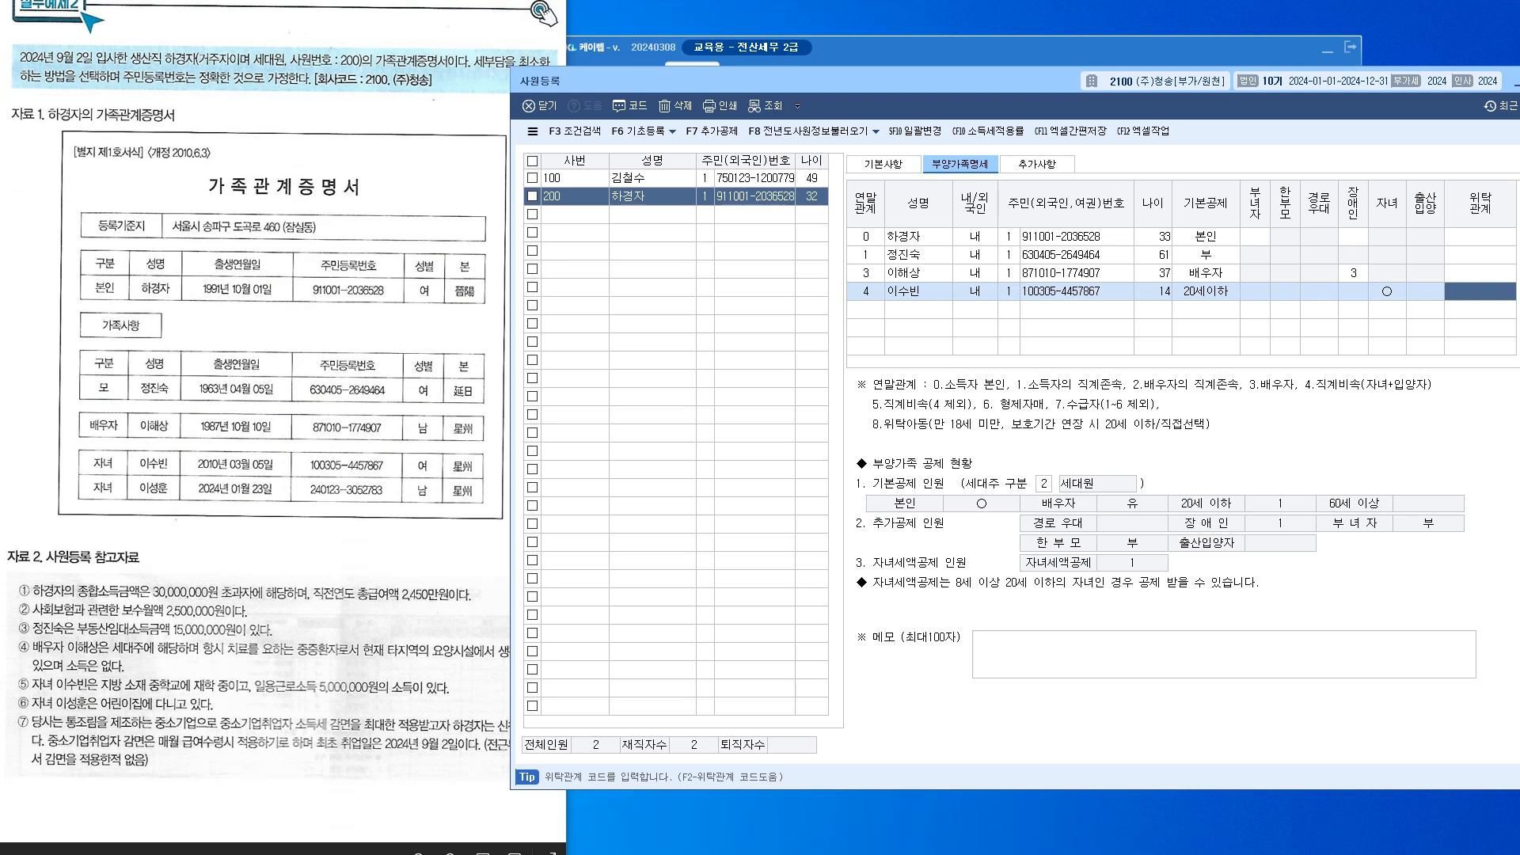
key(Return)
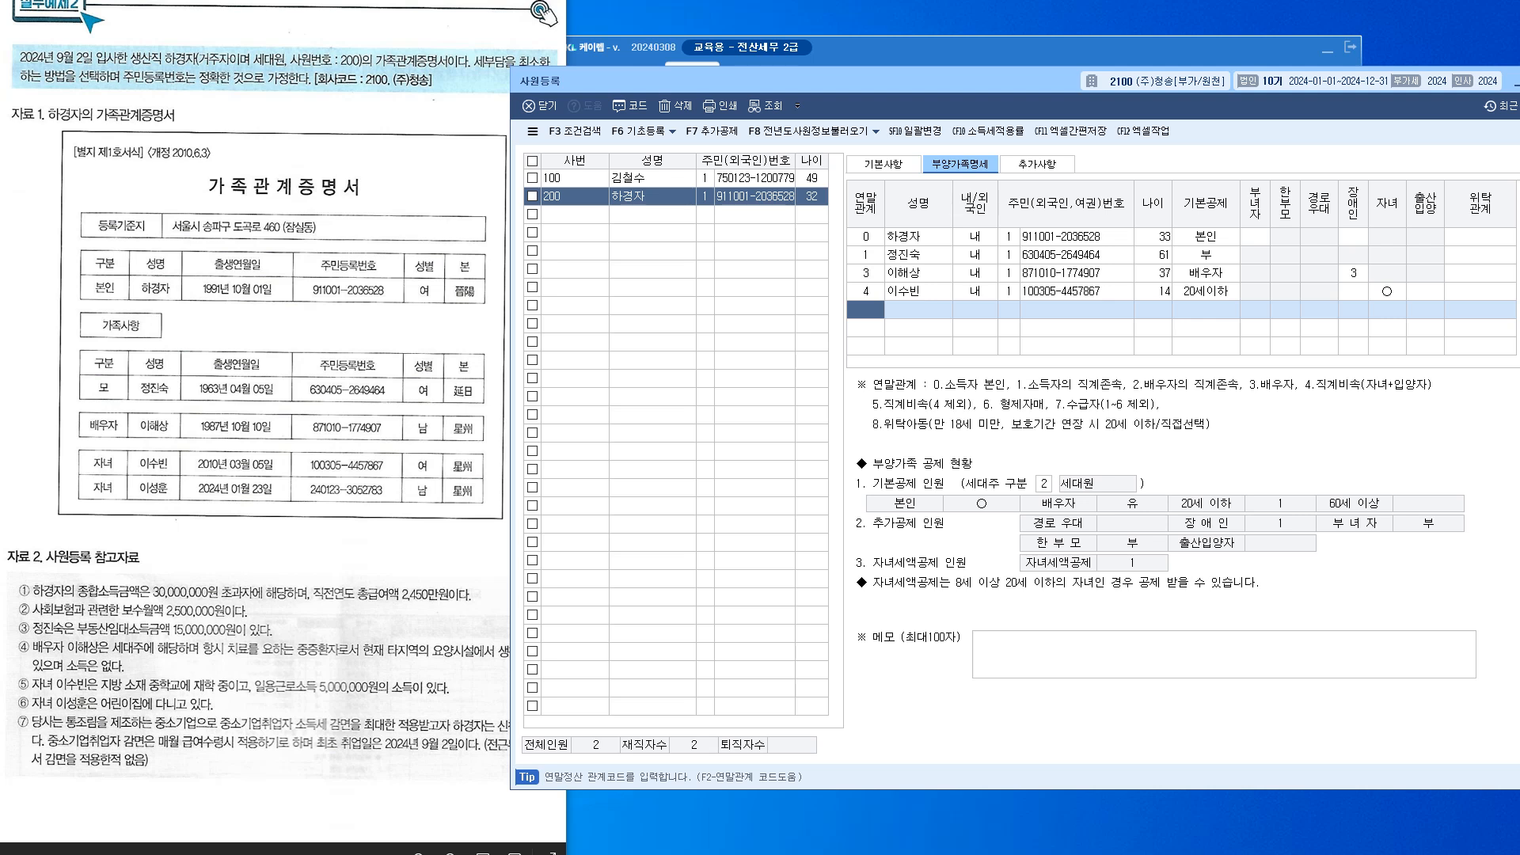
Start a new dependant row with 연말관계 4, the child's name, 내외국인 1 and the resident number
text(4)
key(Return)
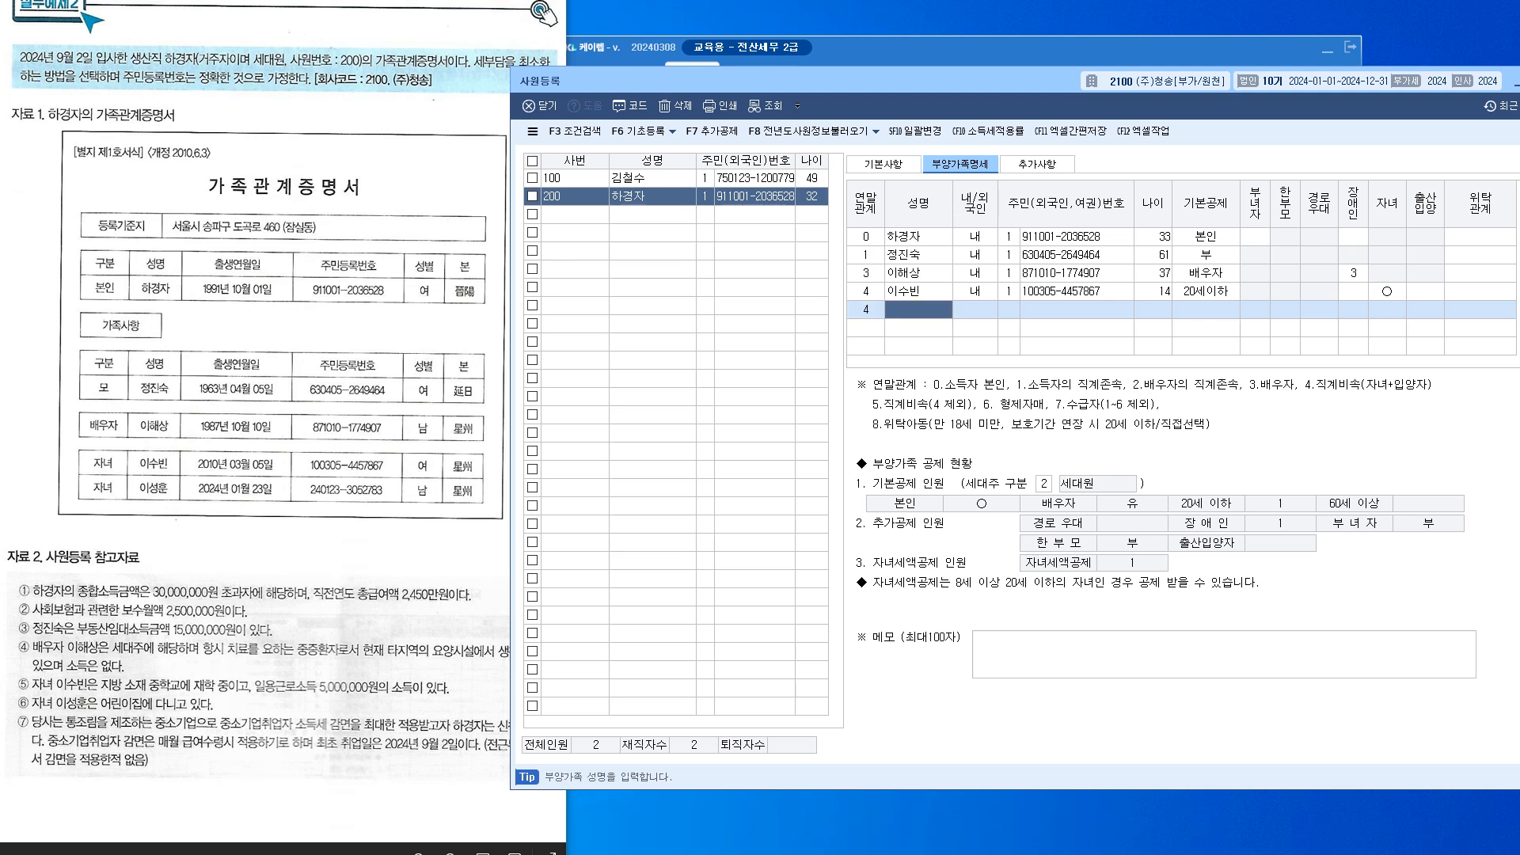
key(Return)
key(Return)
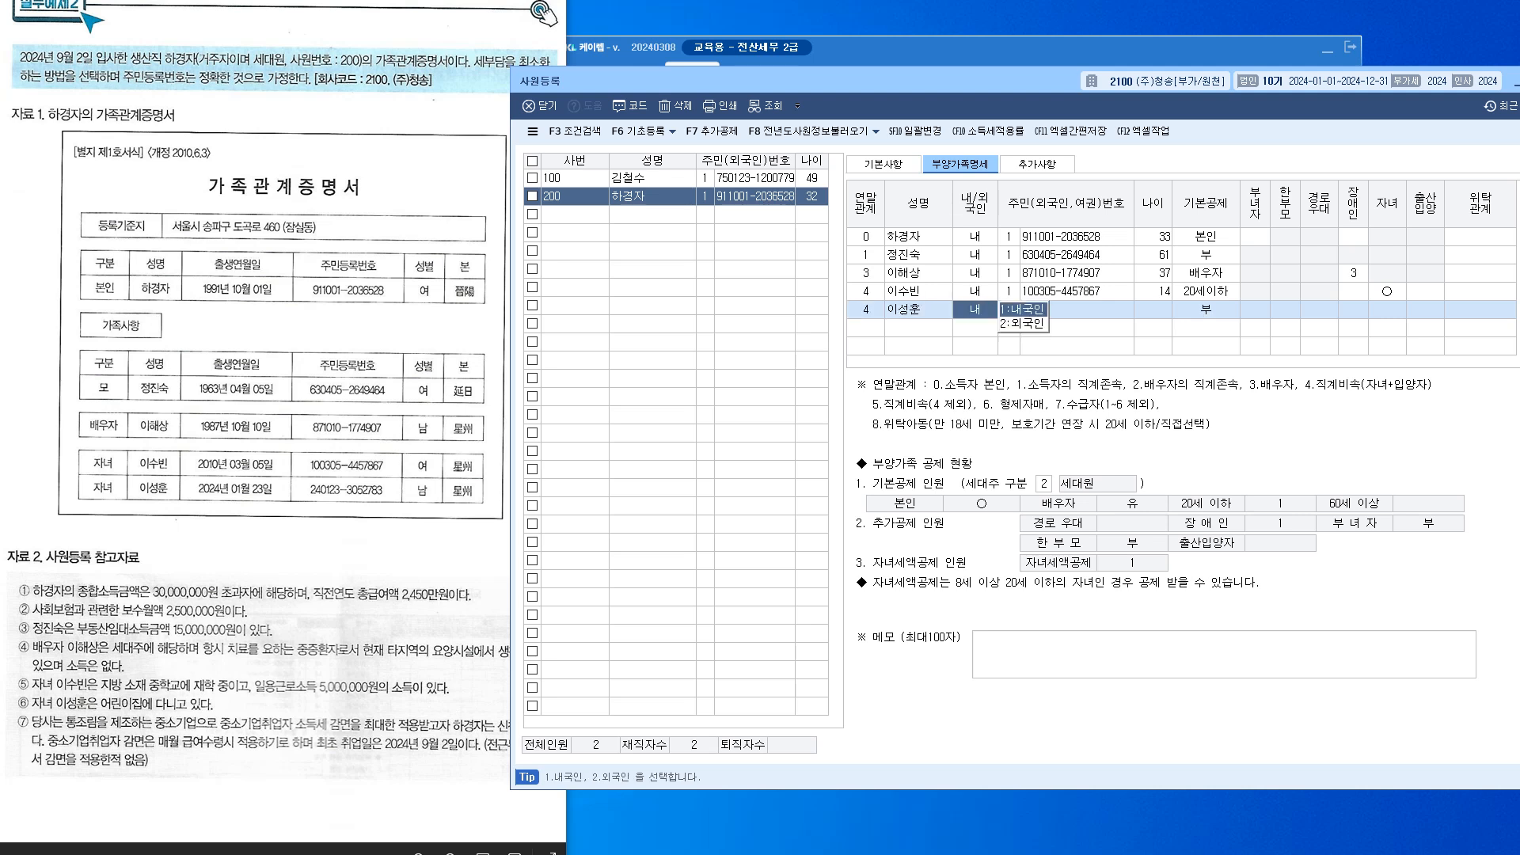
text(1)
key(Return)
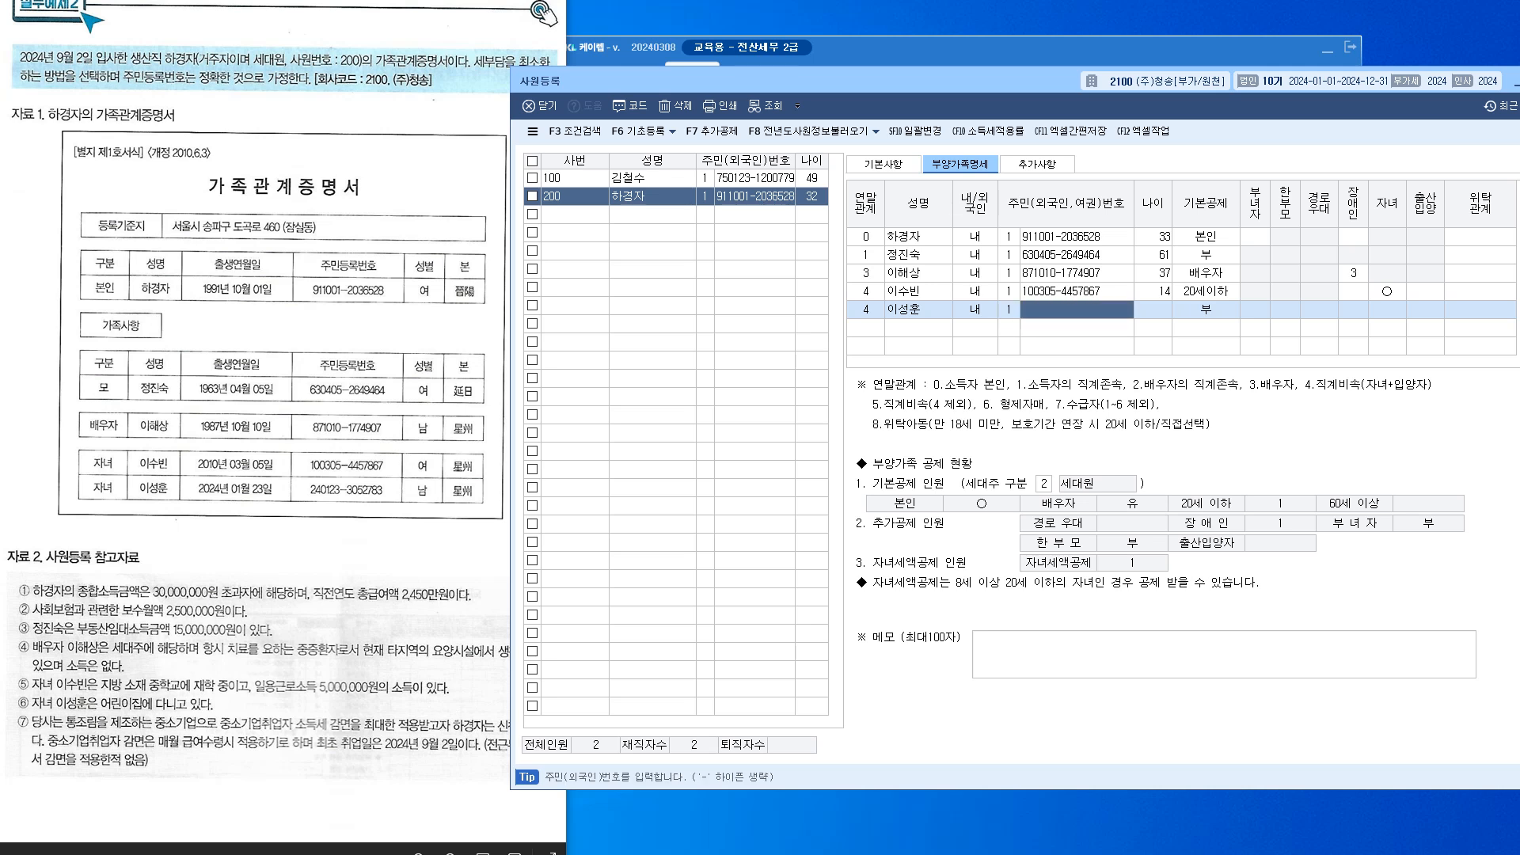
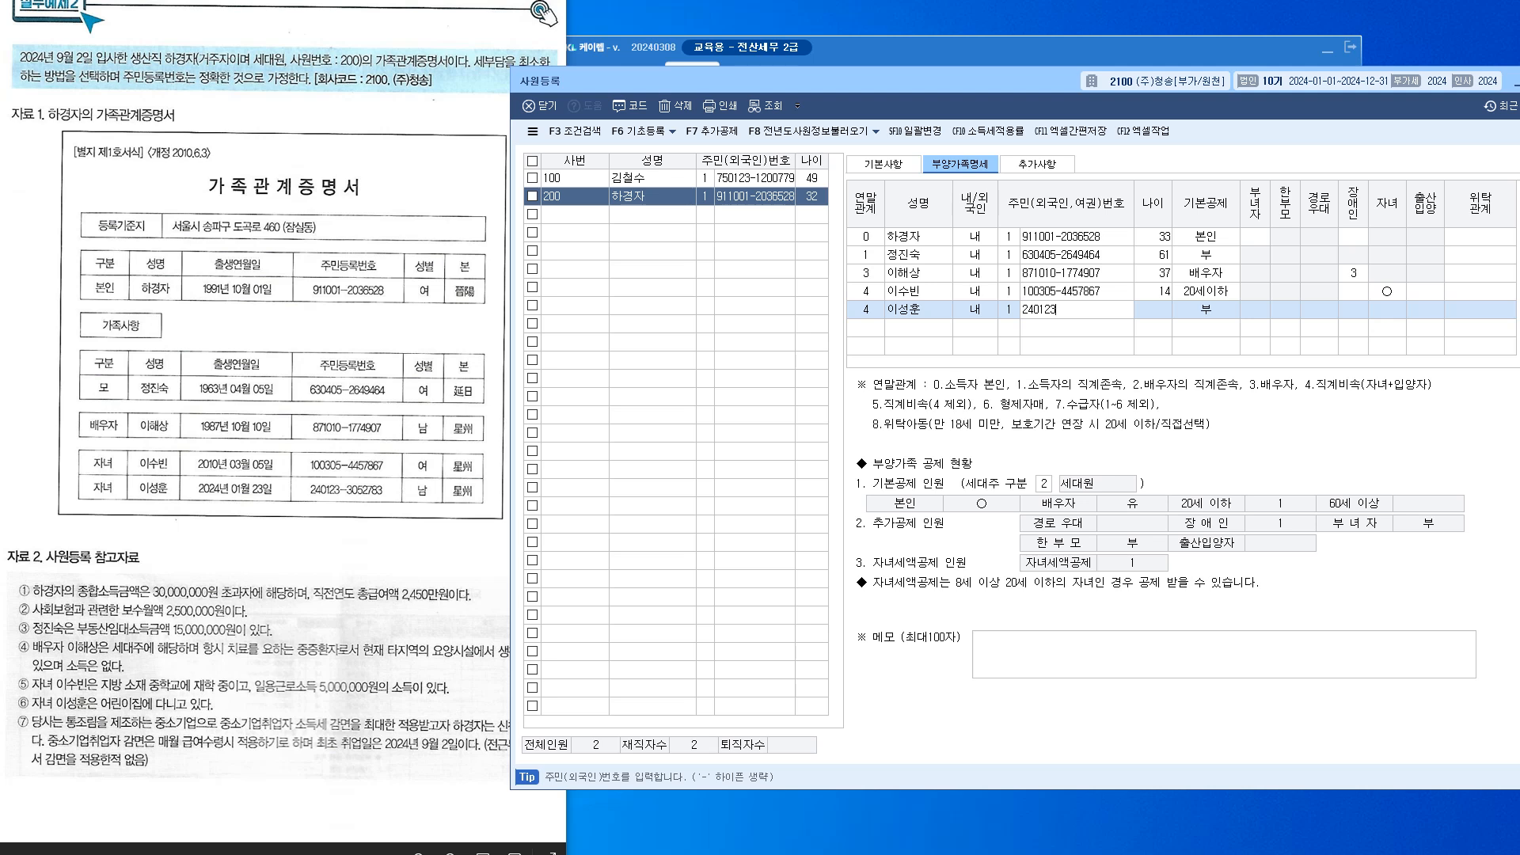
key(Return)
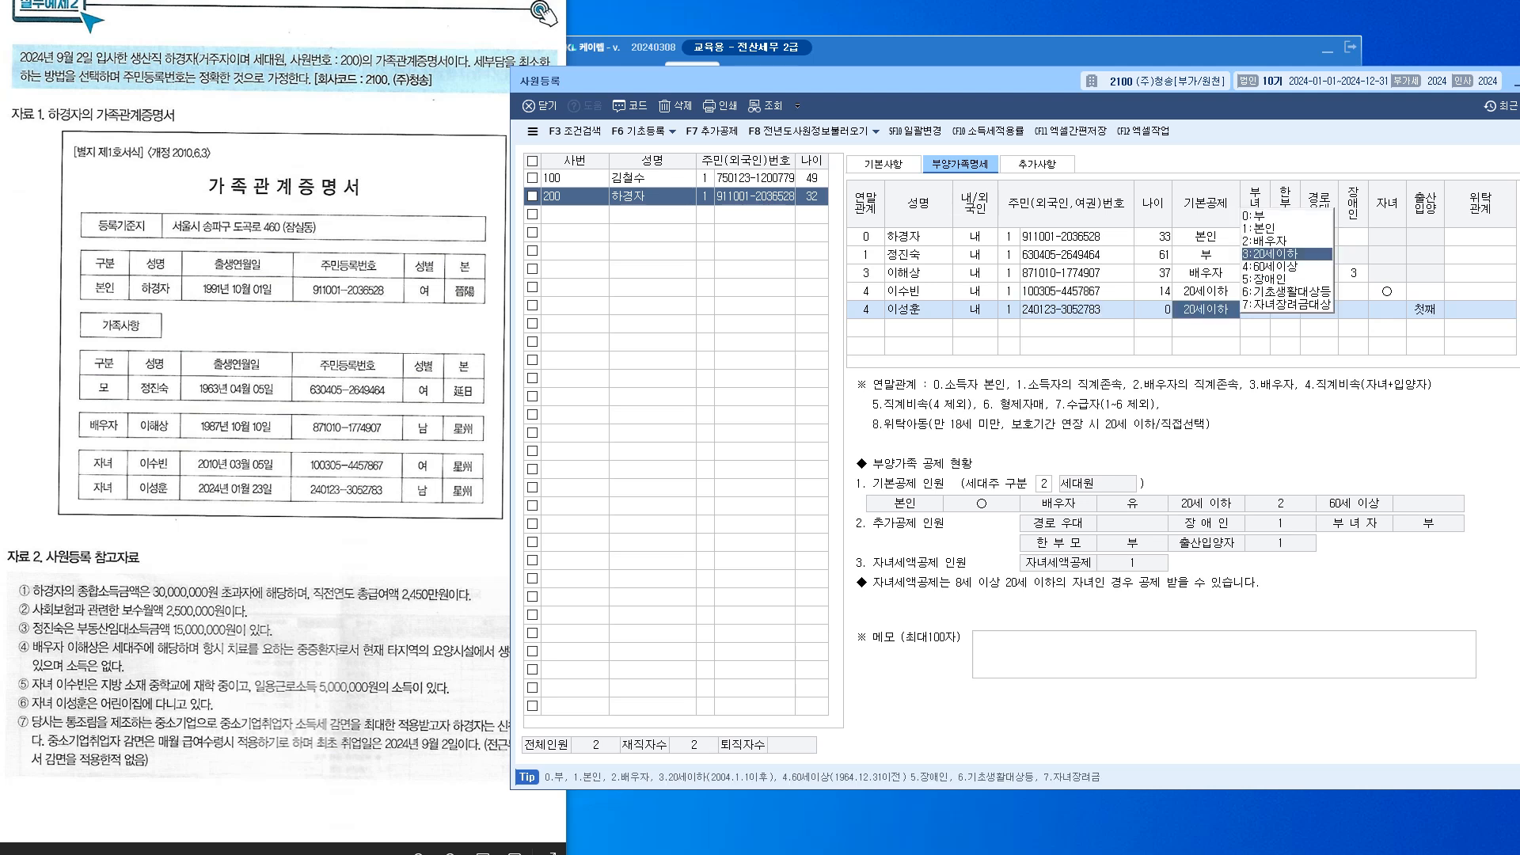
Keep 20세이하 deduction and no disability, set 출산입양 to 2:둘째, and finish the row
key(Return)
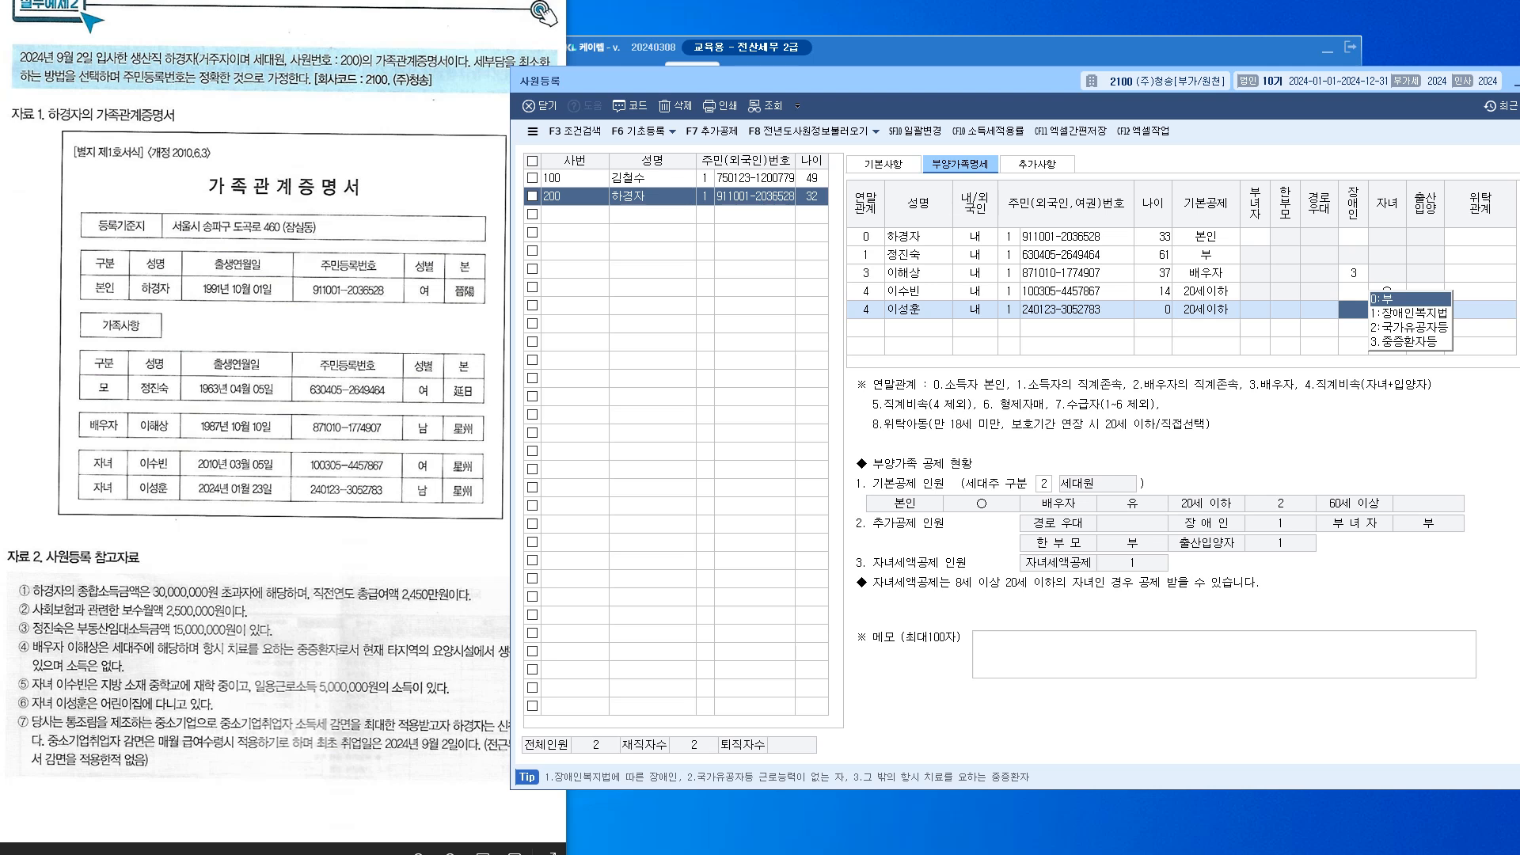
key(Return)
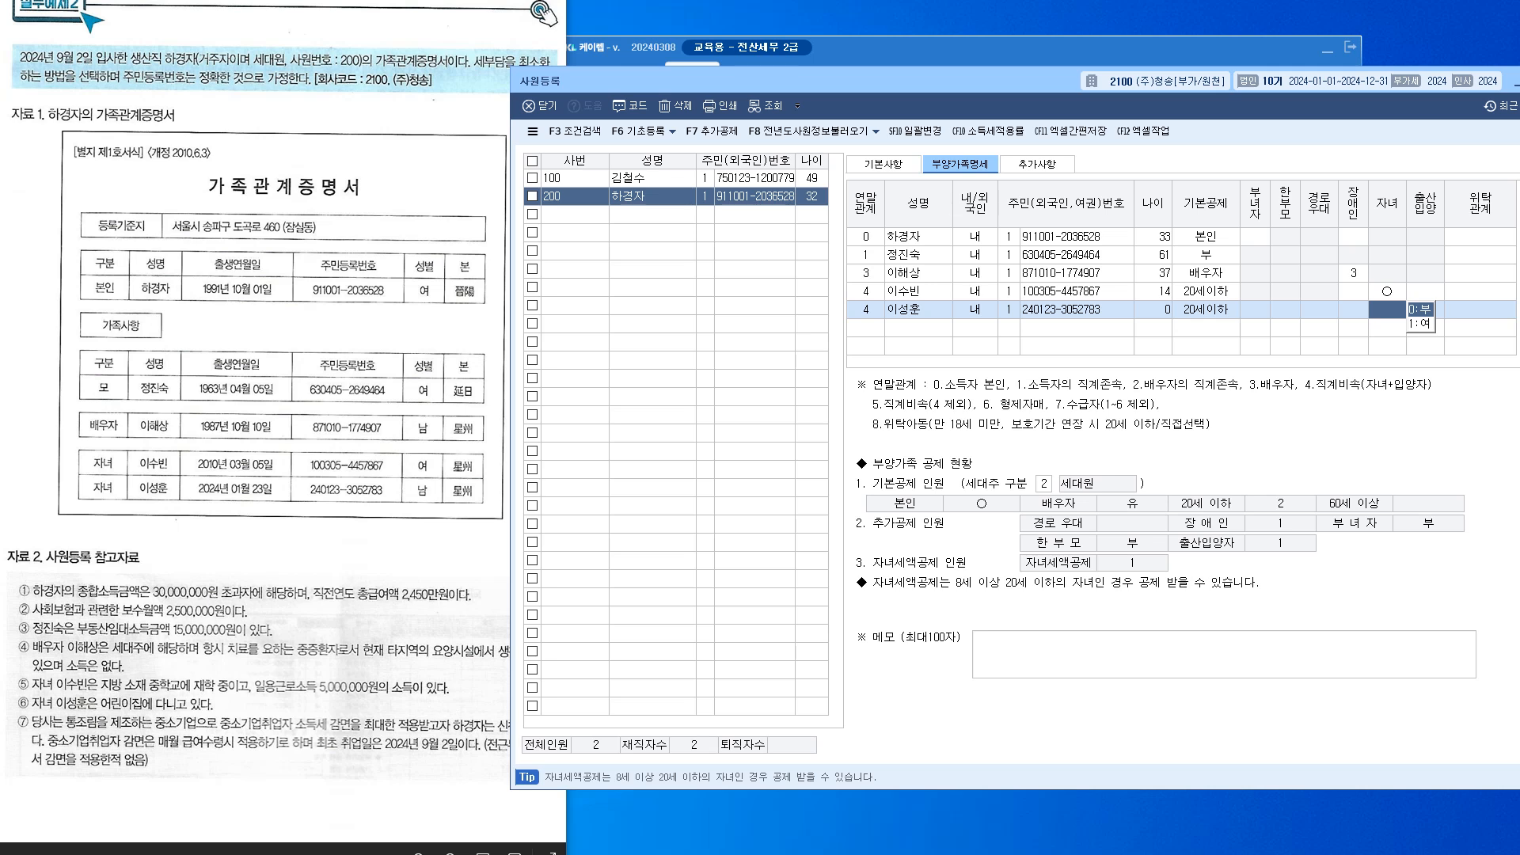
key(Return)
key(1)
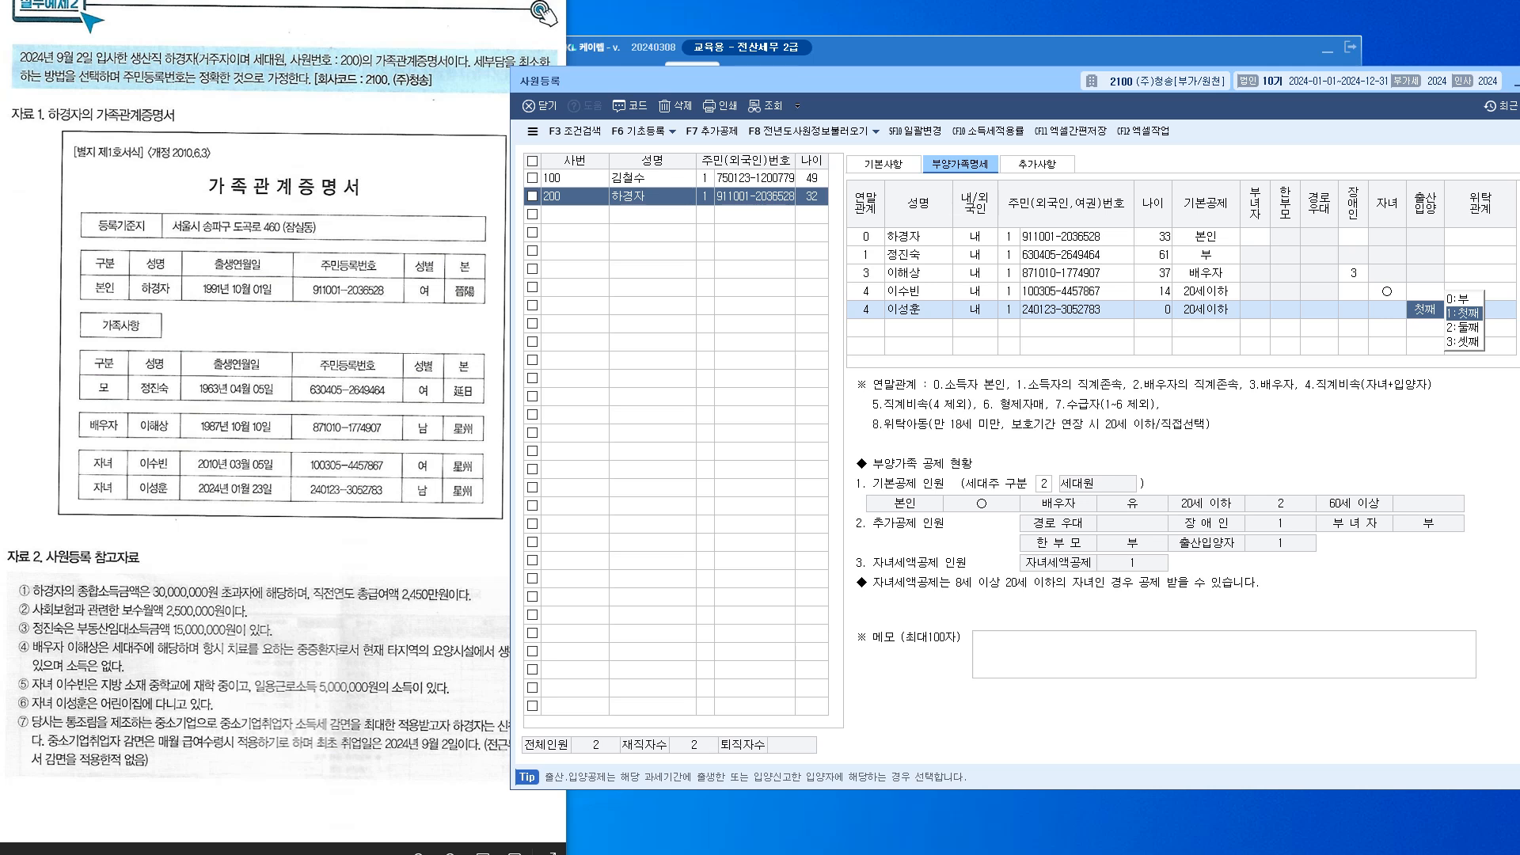
key(Down)
key(Return)
click(1207, 292)
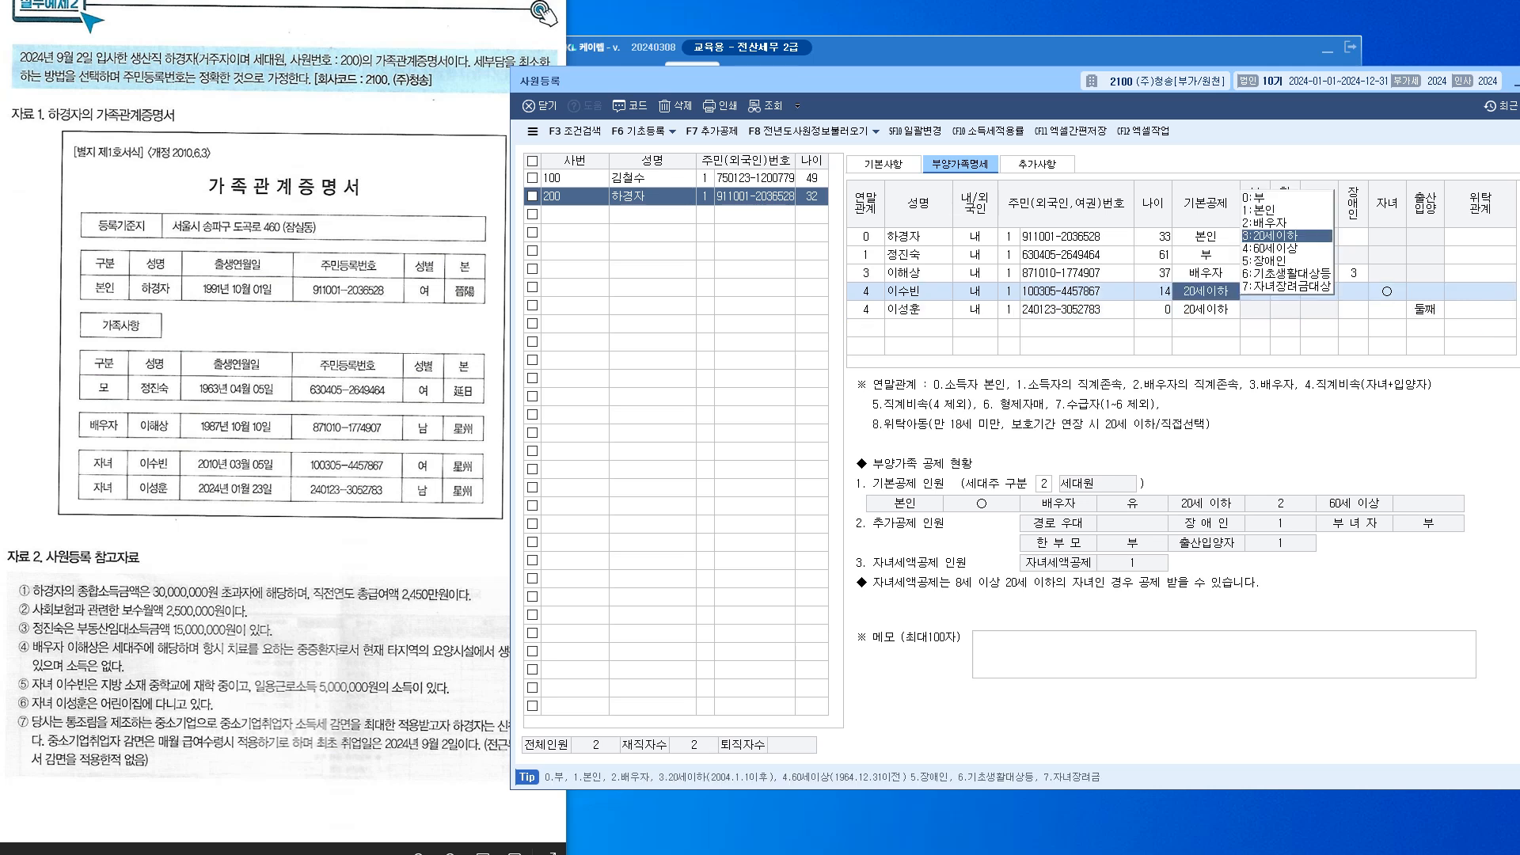
click(1425, 309)
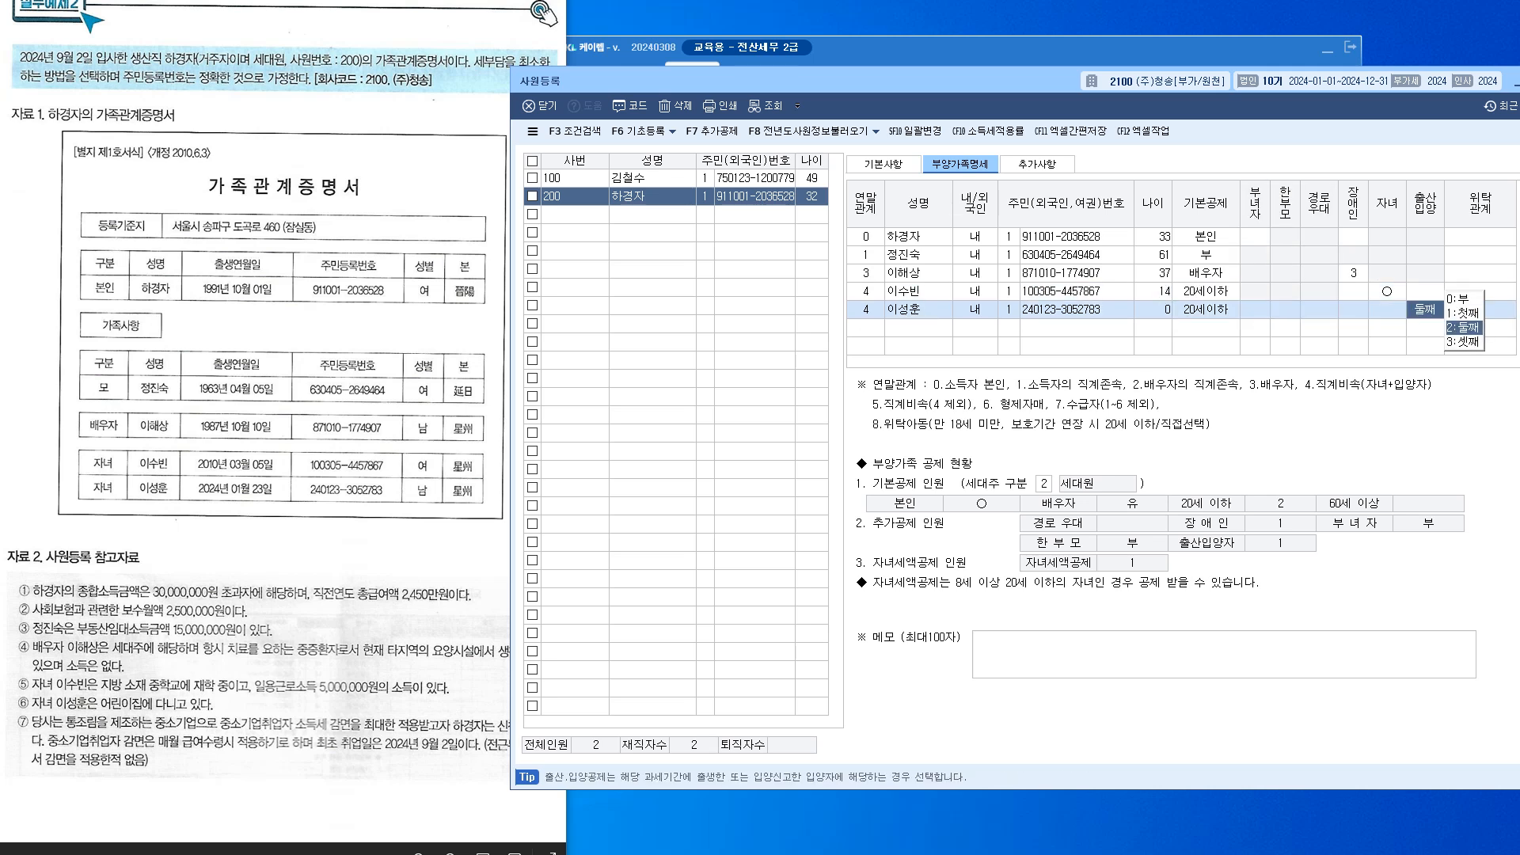
key(Return)
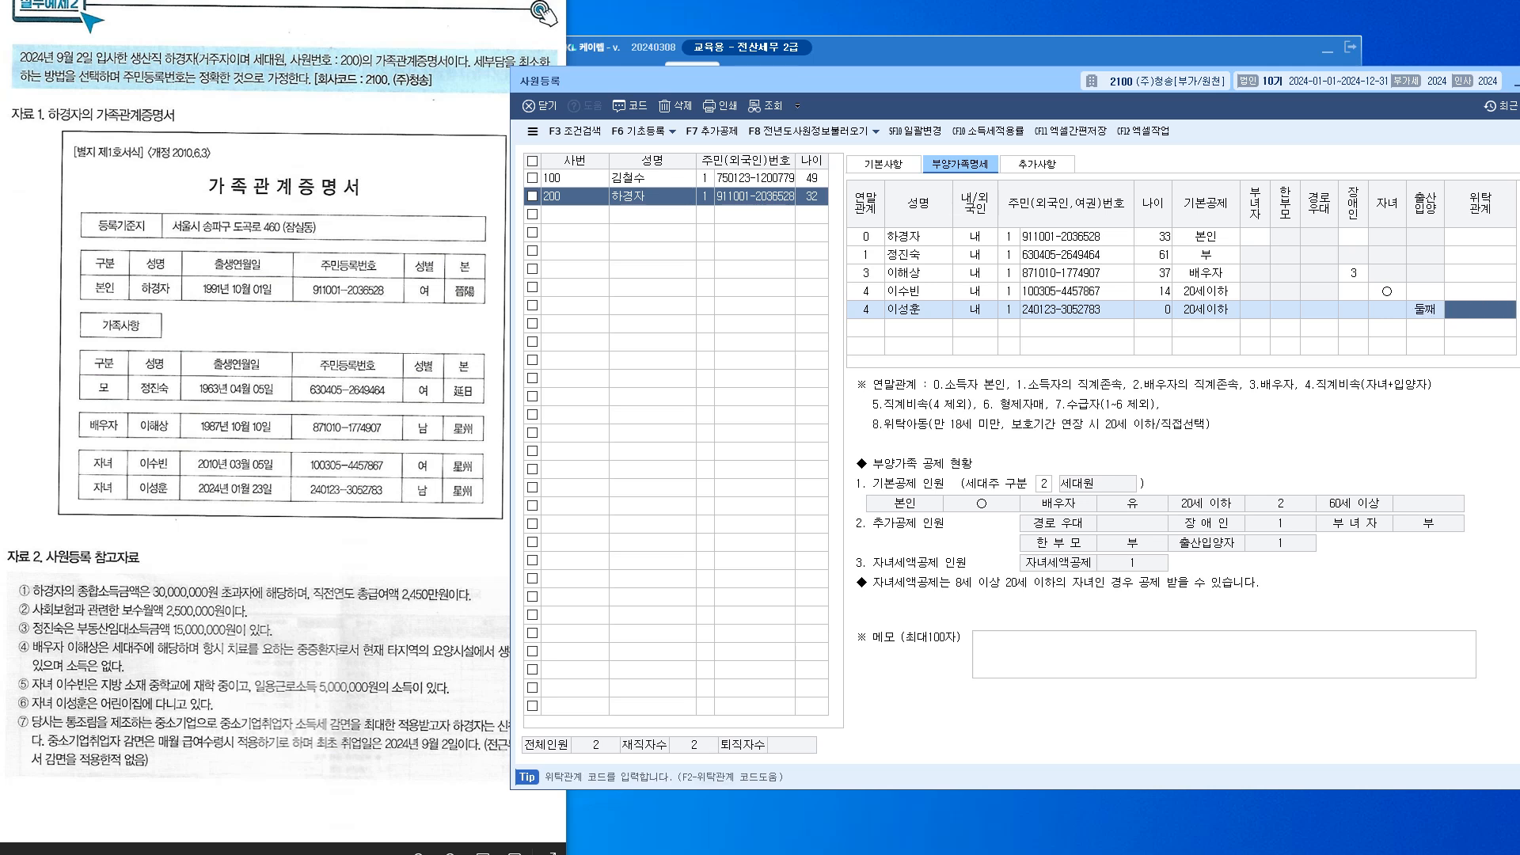
key(Return)
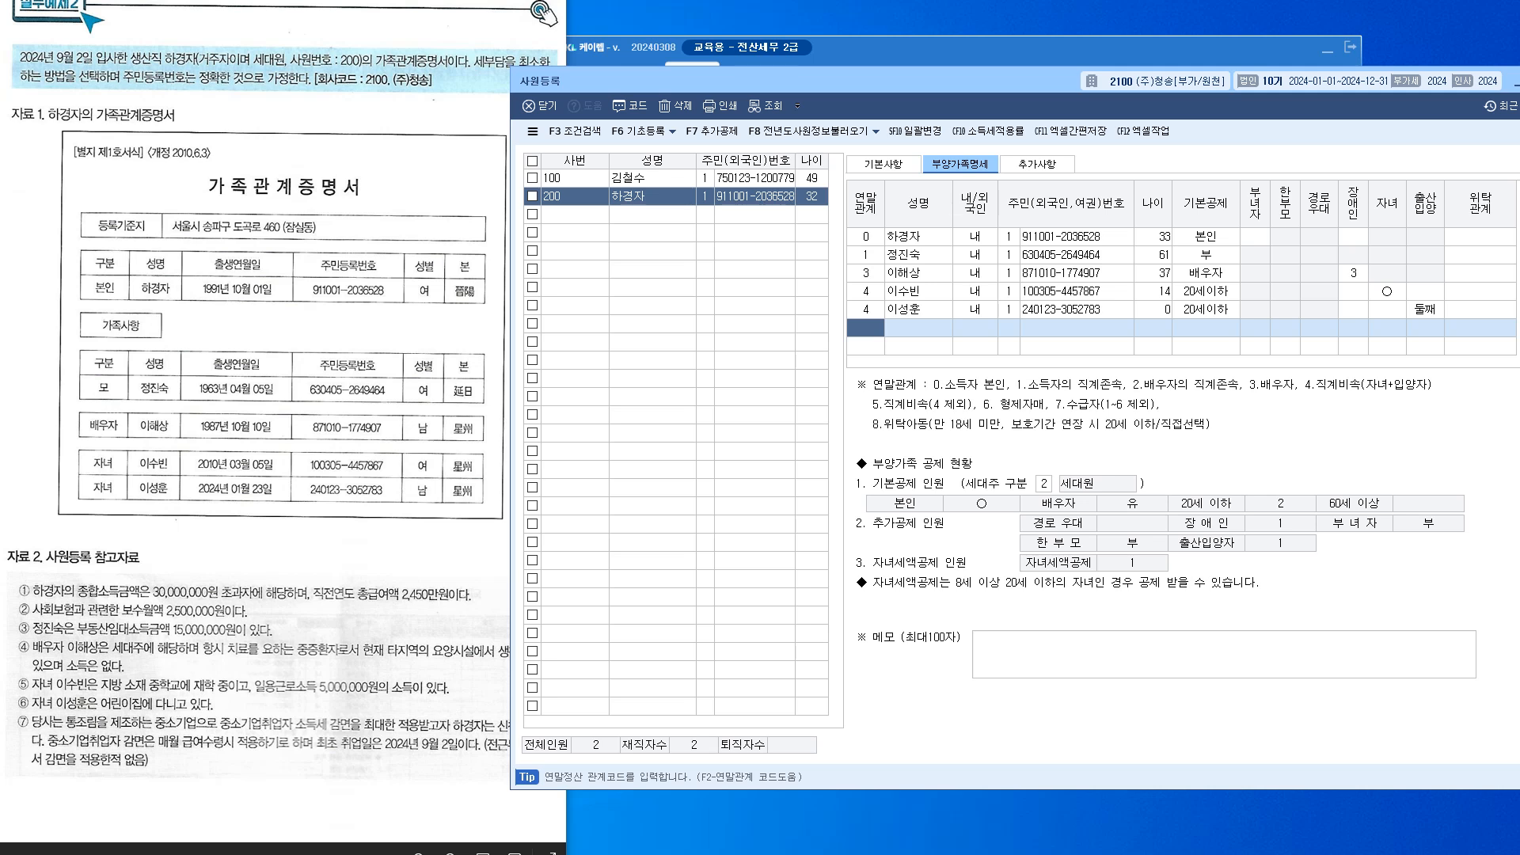
Review the 기본사항 and 부양가족명세 tabs, then view 추가사항 with the 90% 중소기업취업감면
click(884, 165)
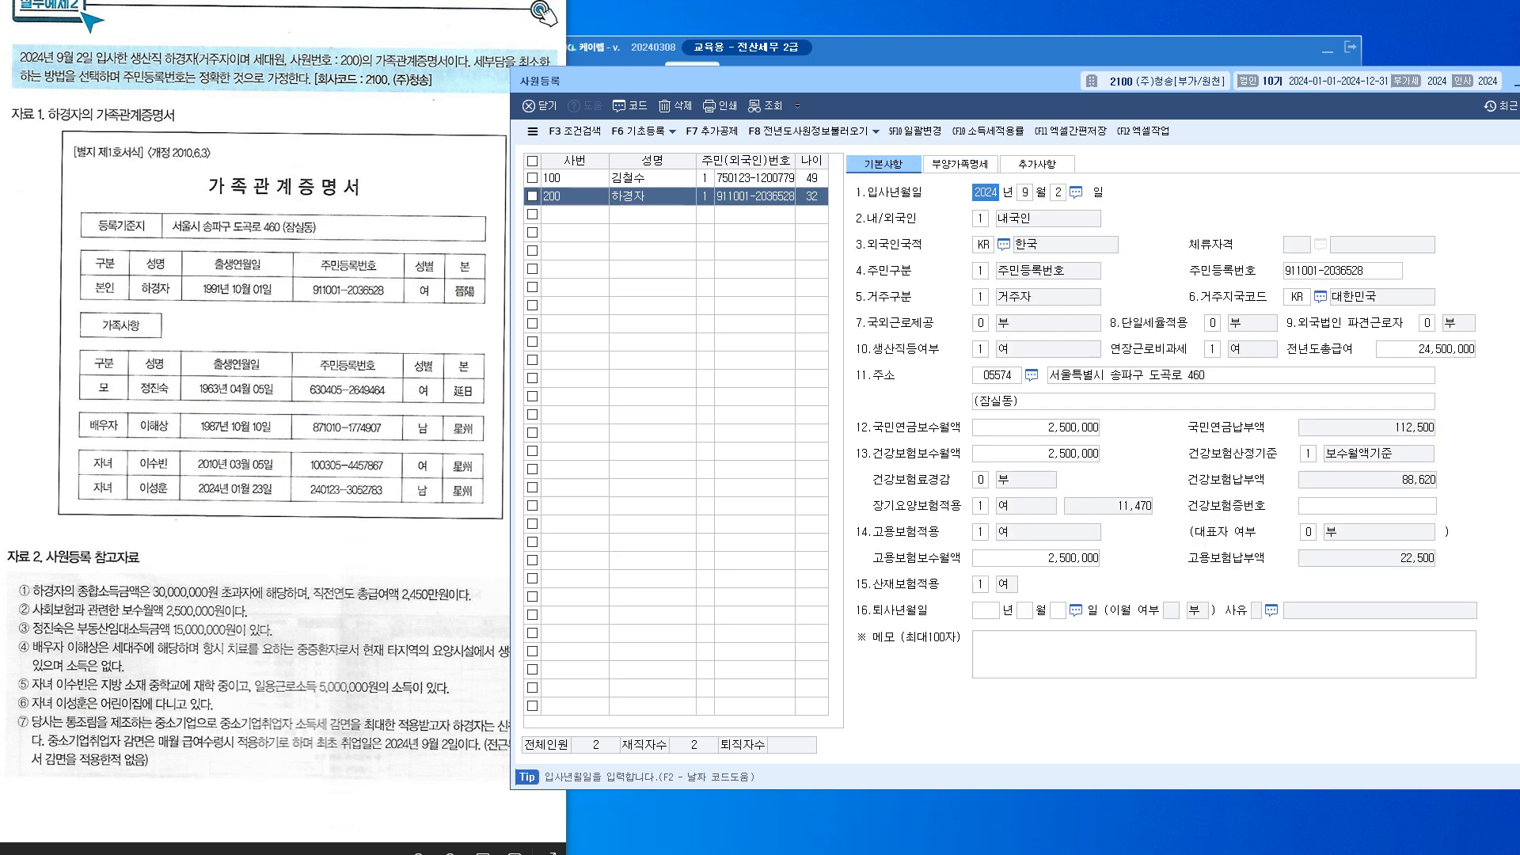
click(960, 164)
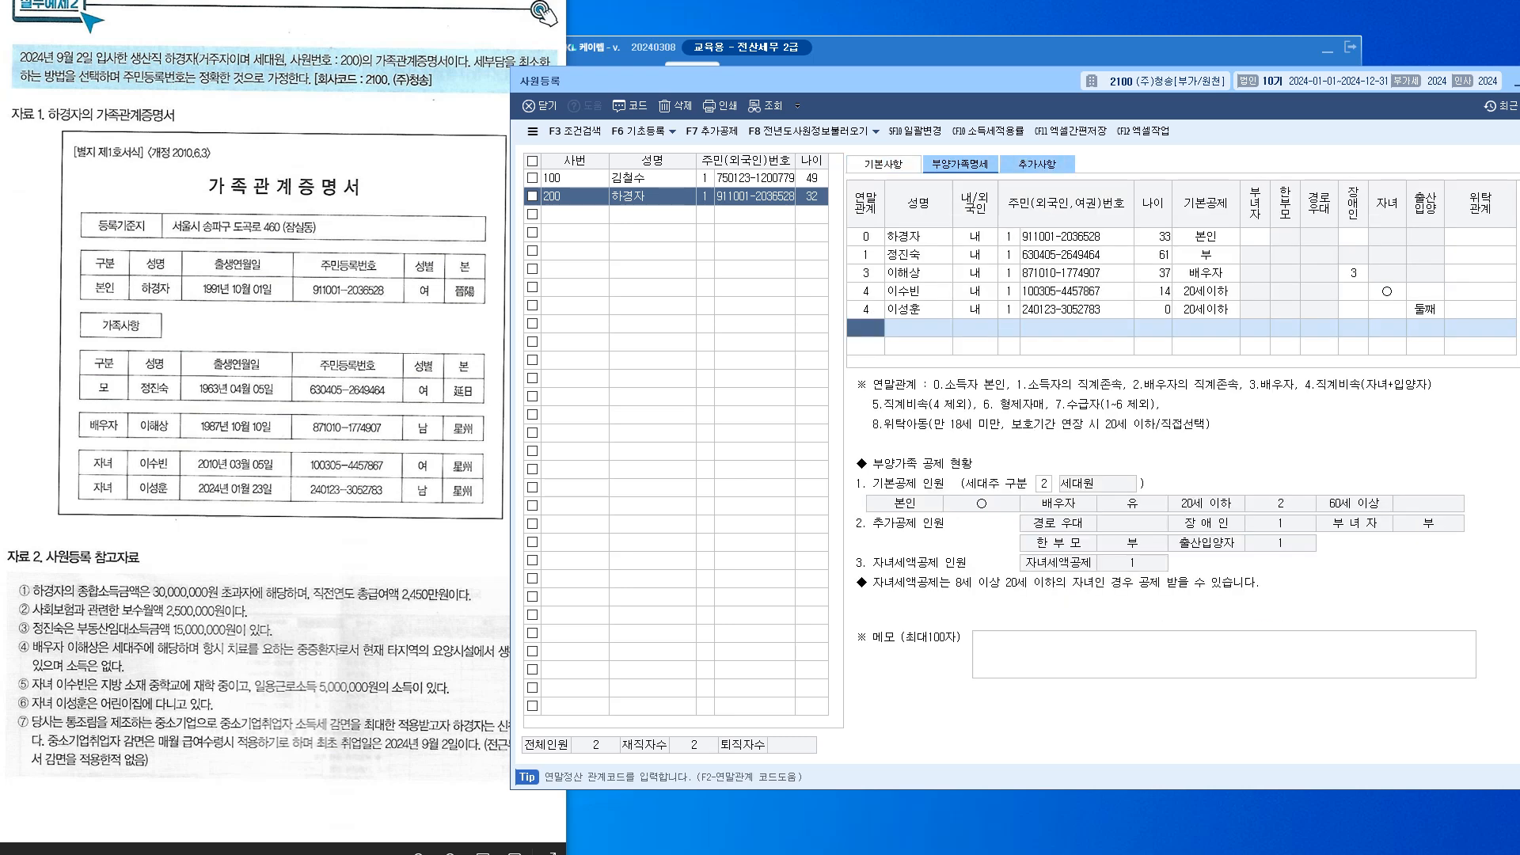
click(1037, 164)
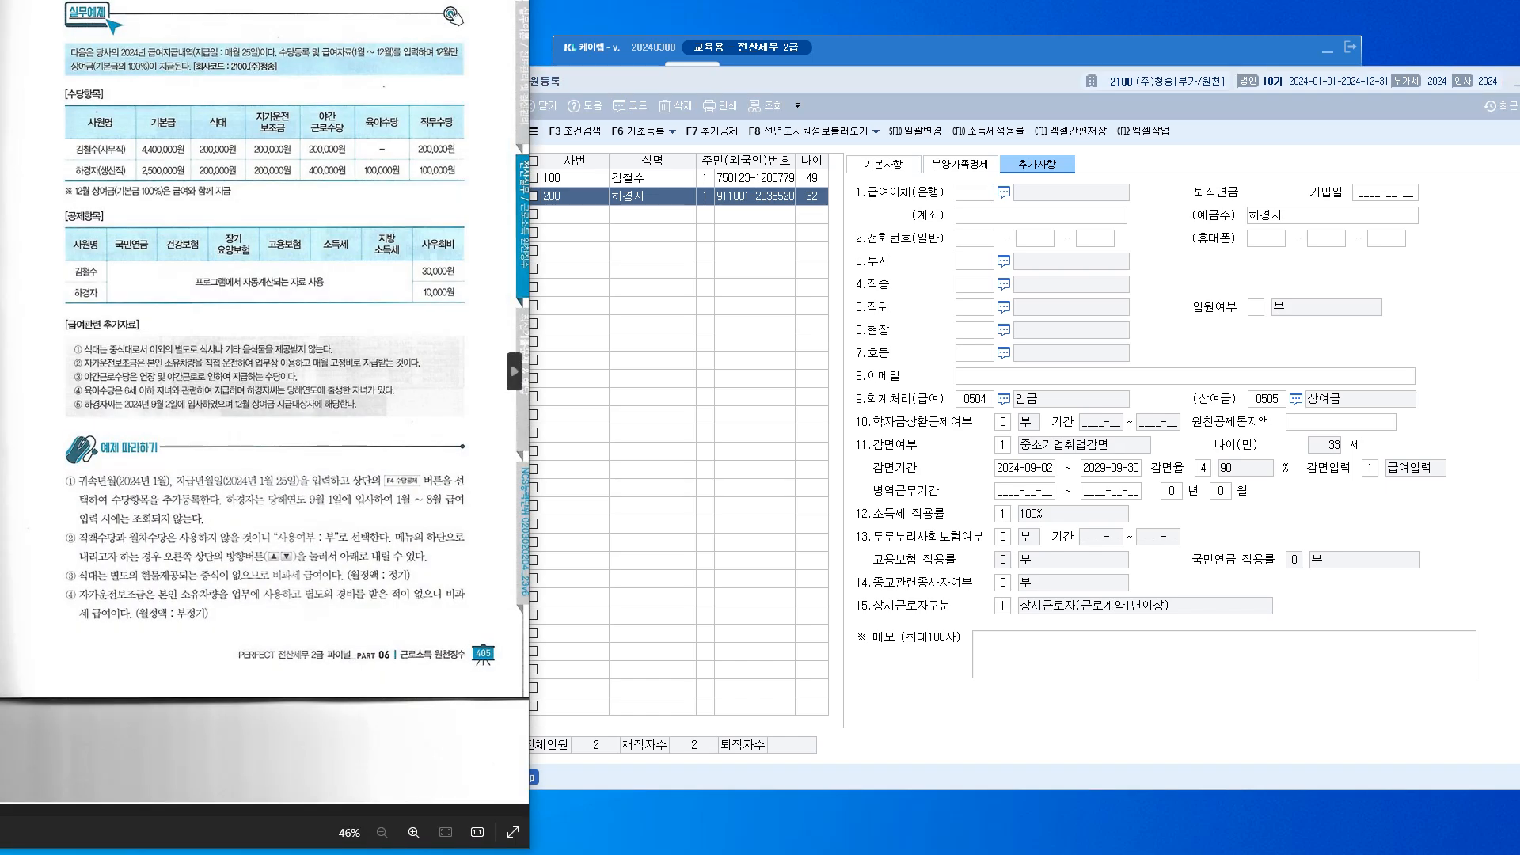
drag(269, 0, 261, 48)
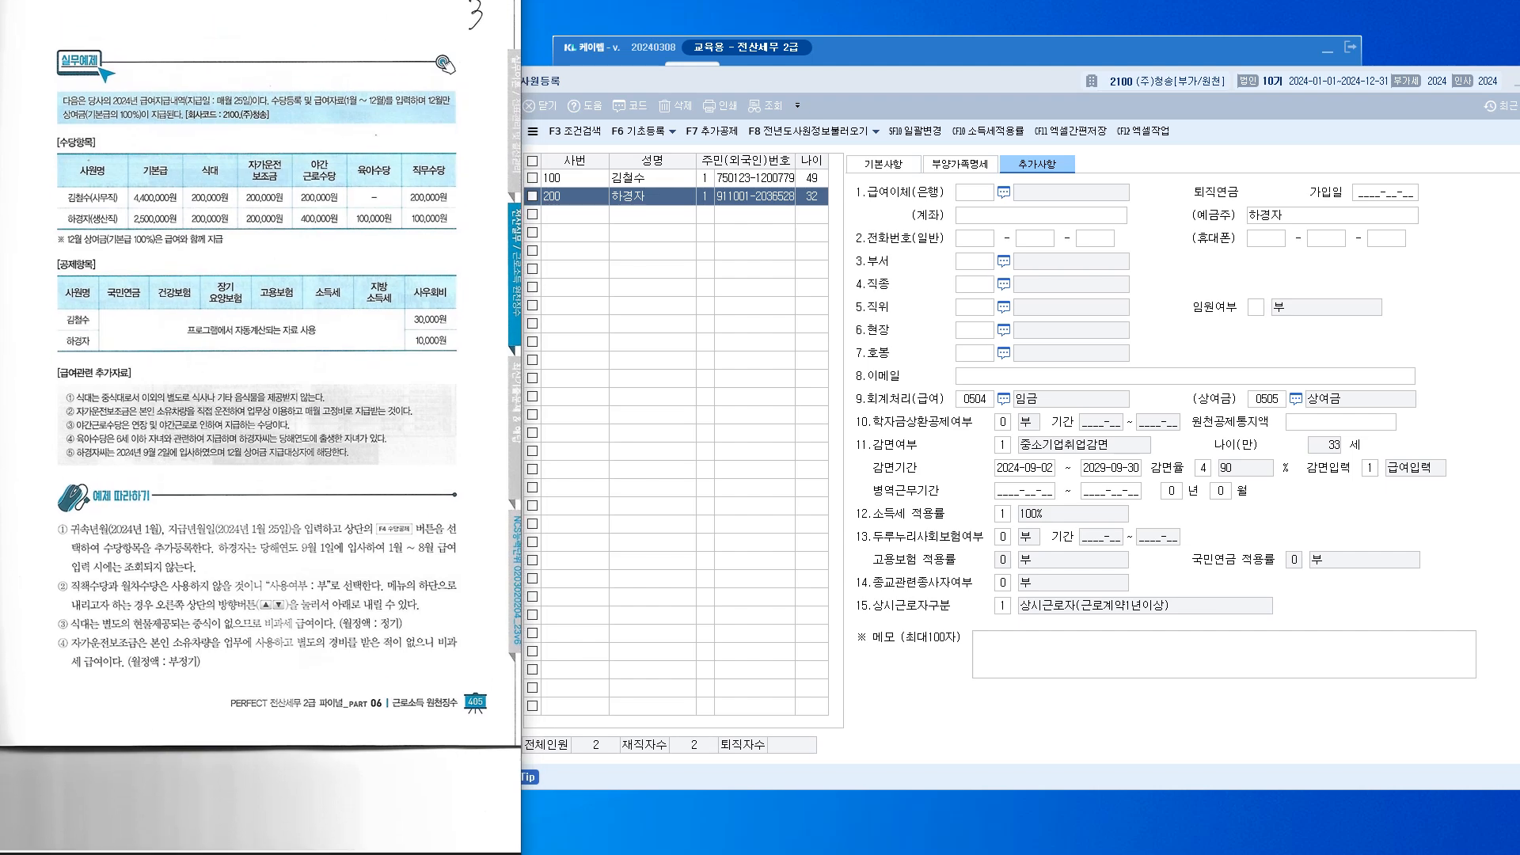
scroll(214, 417, up, 2)
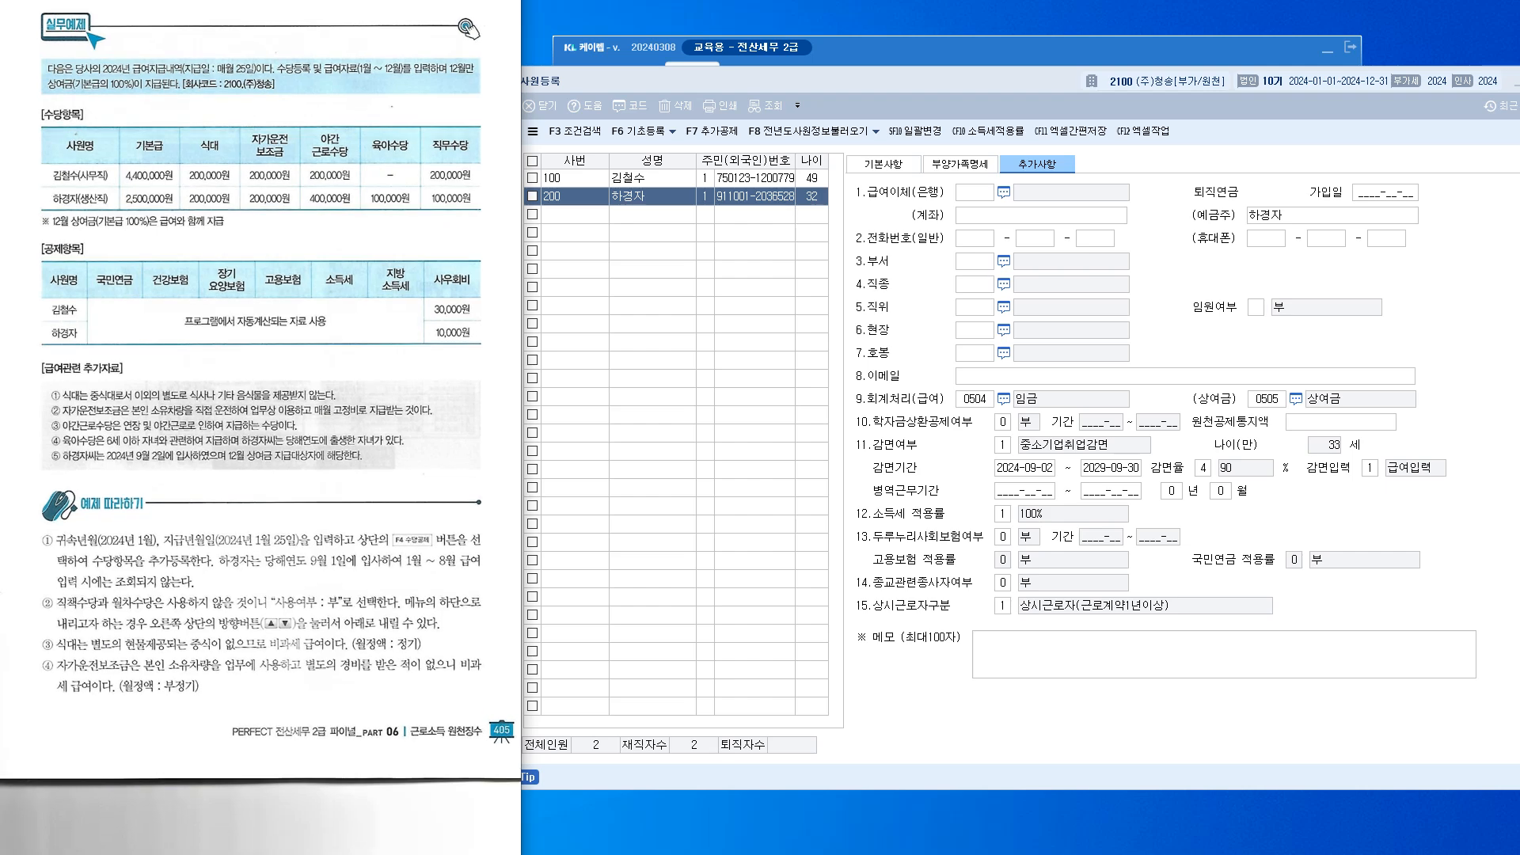
scroll(217, 420, up, 1)
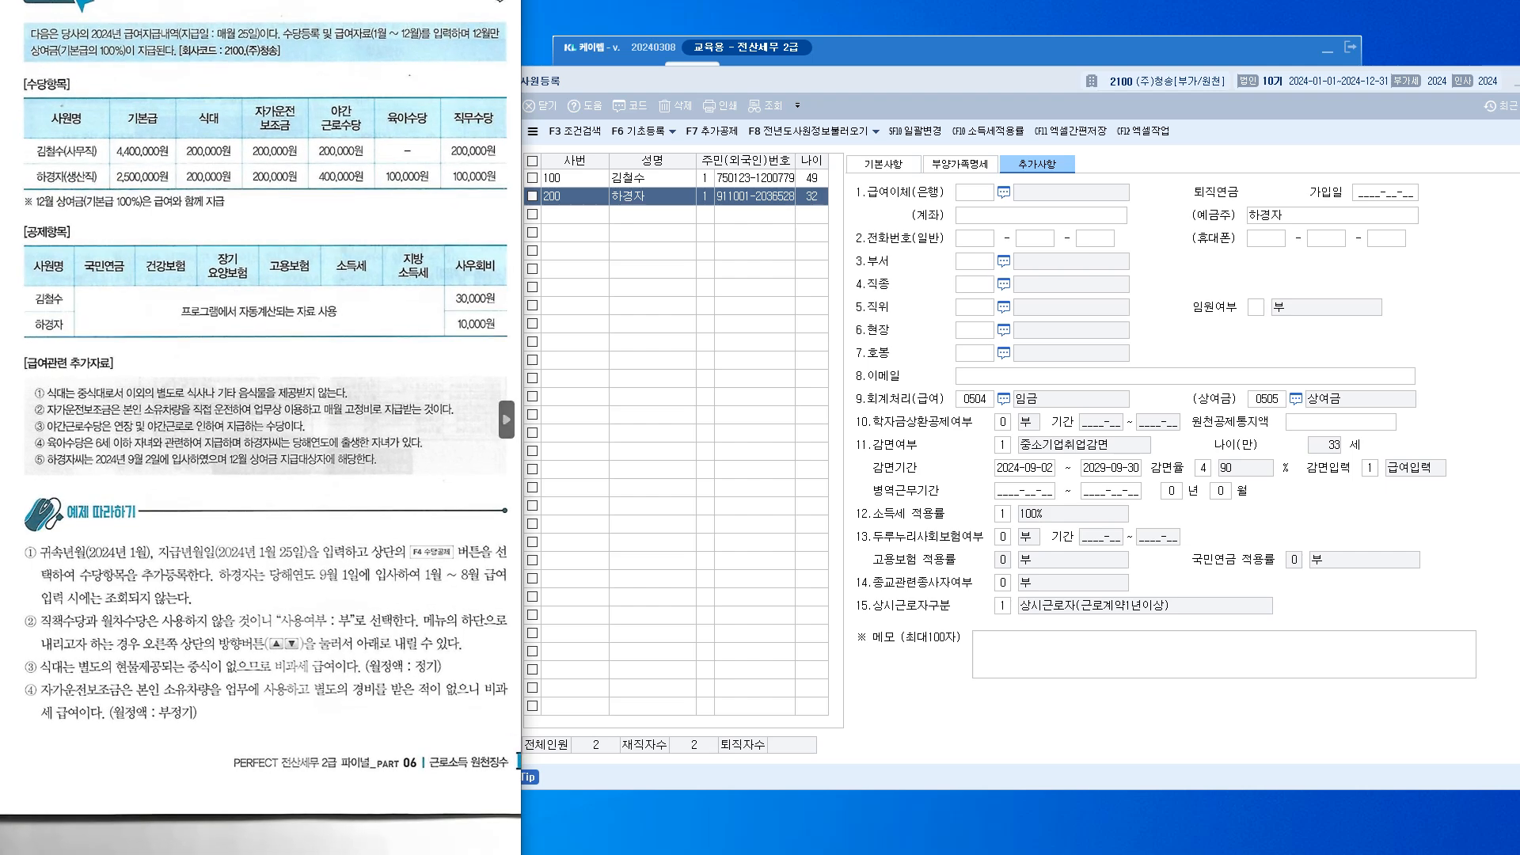
mouse_move(697, 81)
mouse_down()
mouse_move(717, 74)
mouse_move(713, 59)
mouse_up()
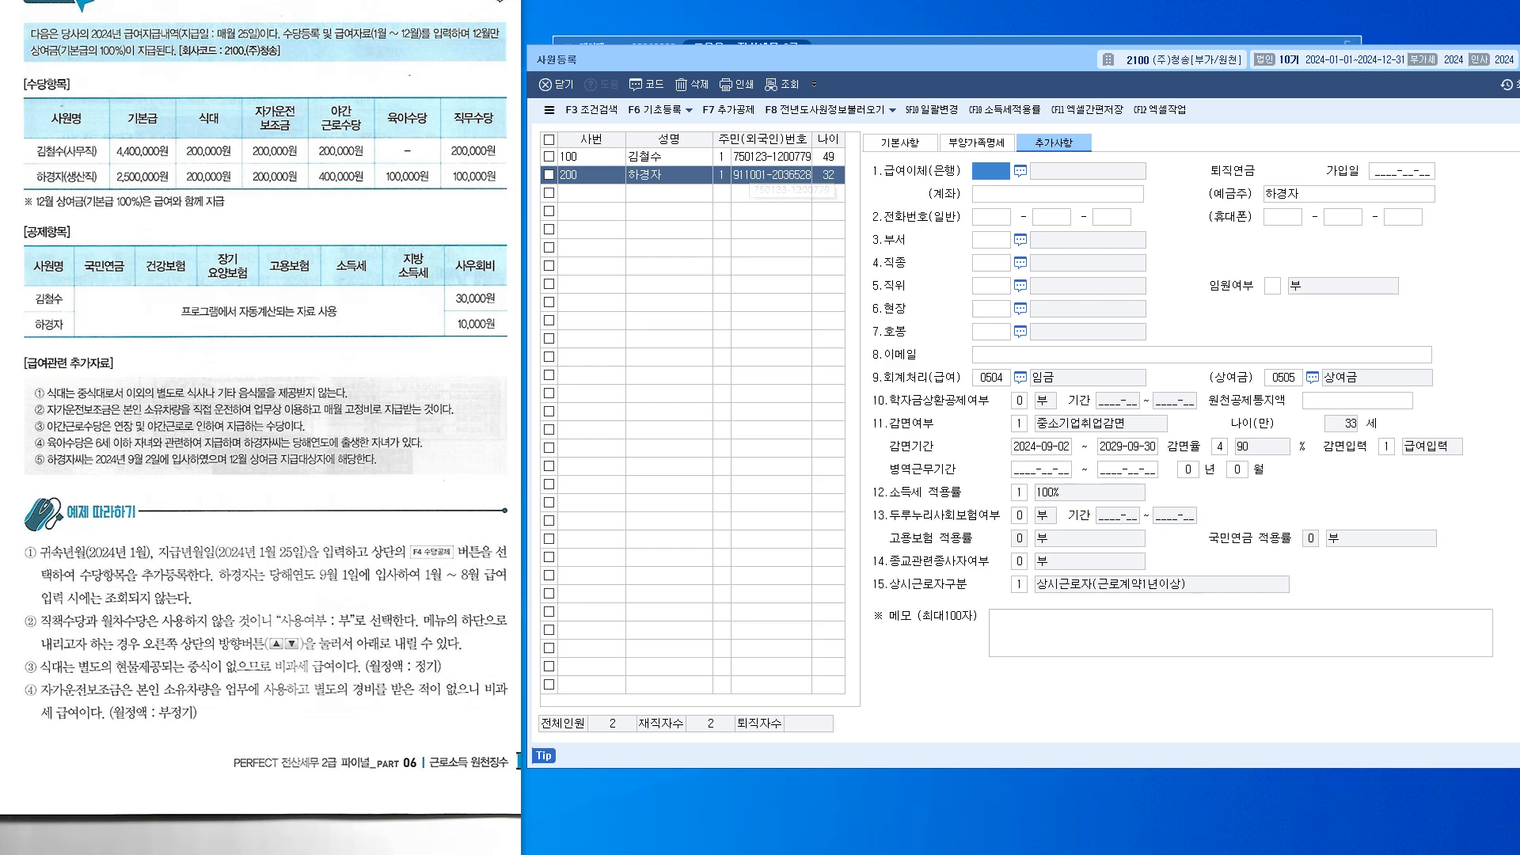
Close 사원등록 and open the 급여자료입력 payroll screen for 2024
key(Escape)
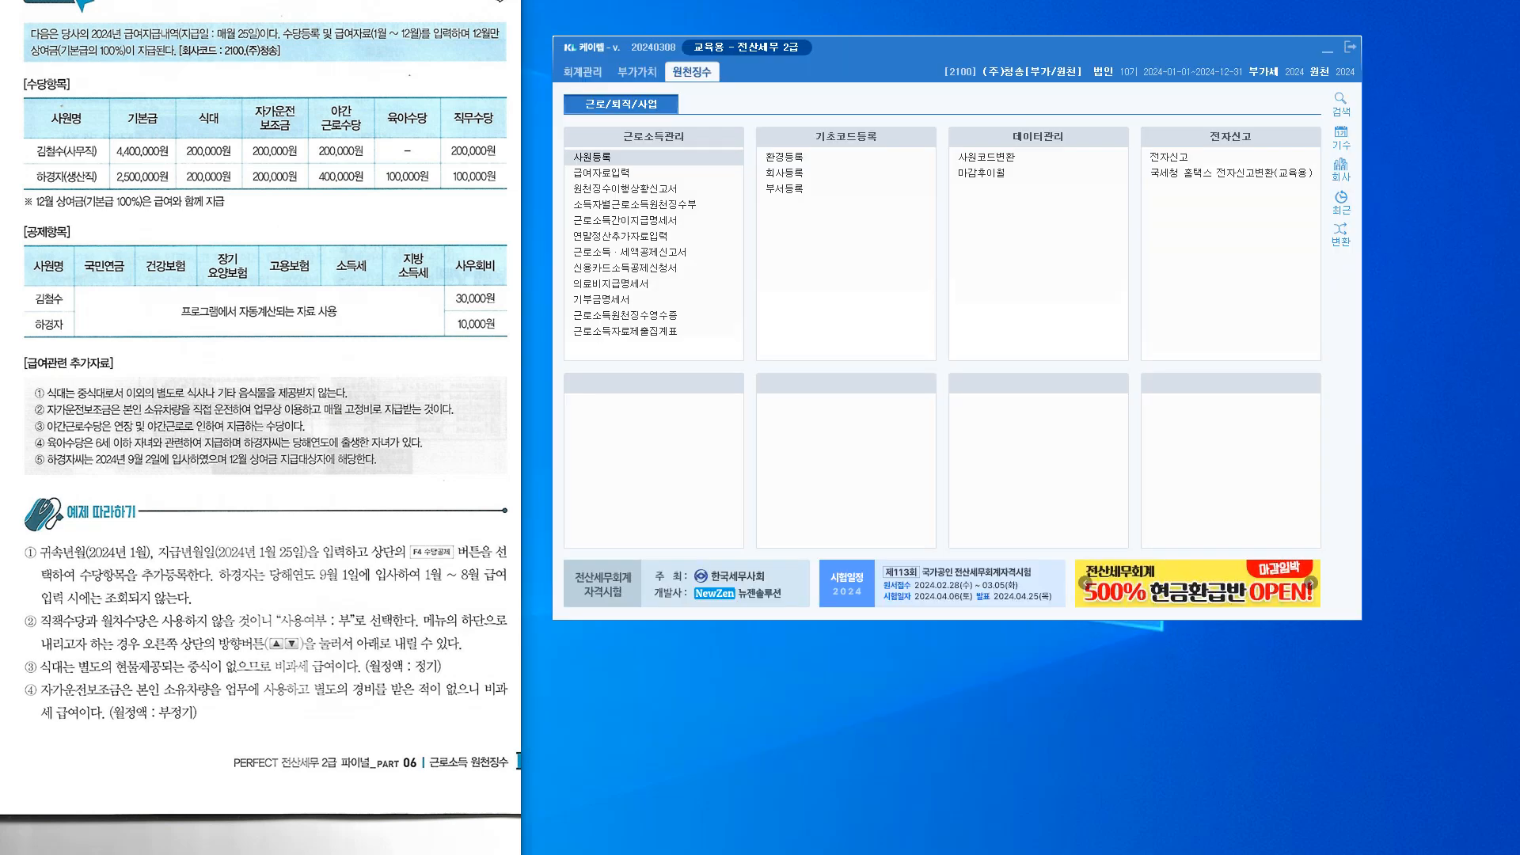
click(615, 172)
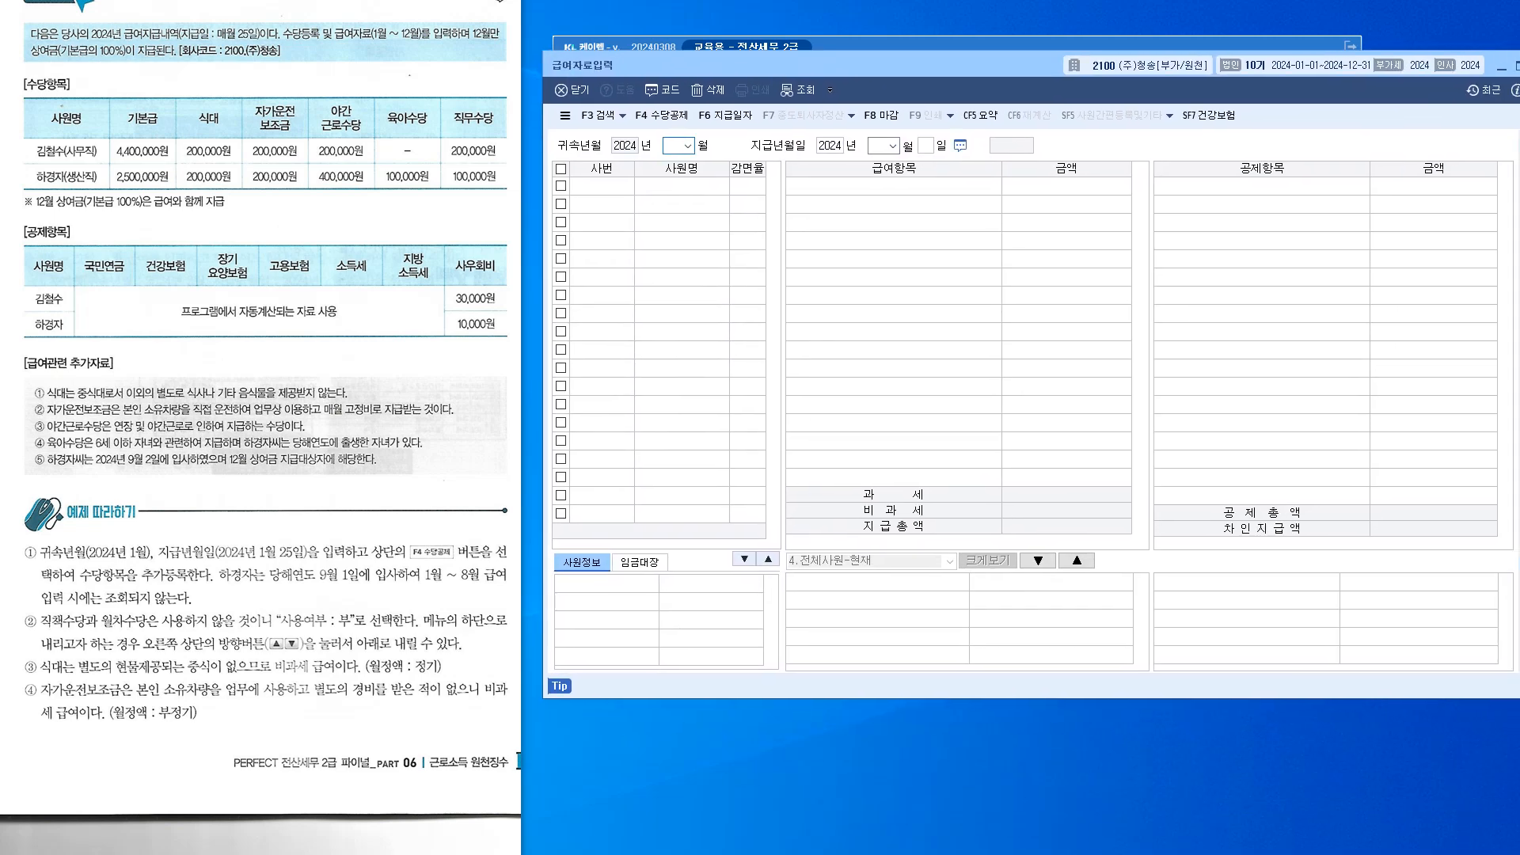
Open 수당공제등록 with F4 and look over the deduction and allowance lists
key(F4)
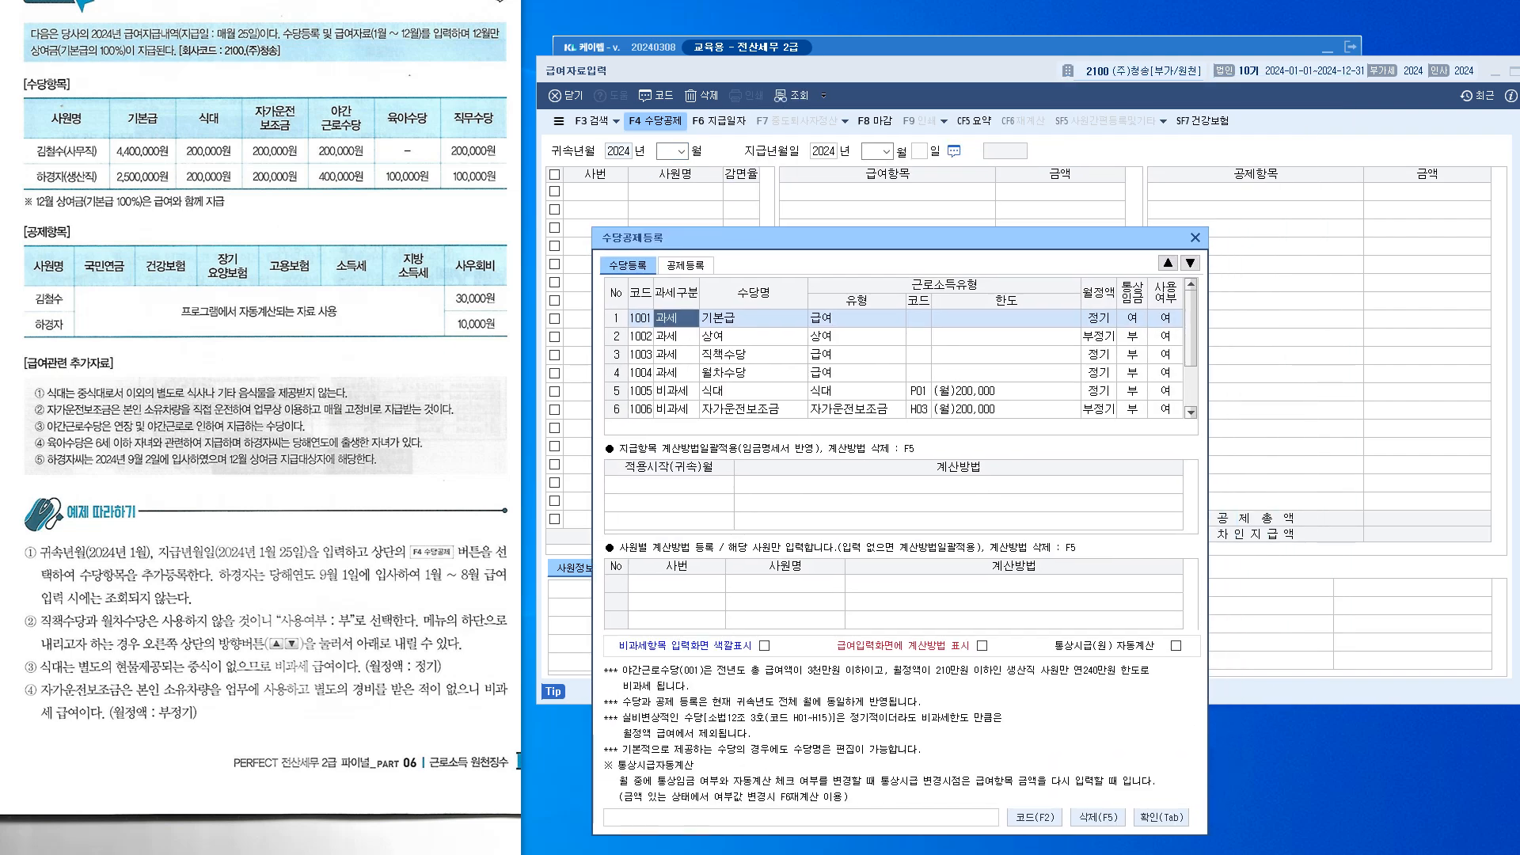
click(686, 267)
click(628, 266)
click(686, 266)
click(628, 266)
Set 사용여부 to 부 (0) for both 직책수당 and 월차수당
click(1166, 336)
click(753, 355)
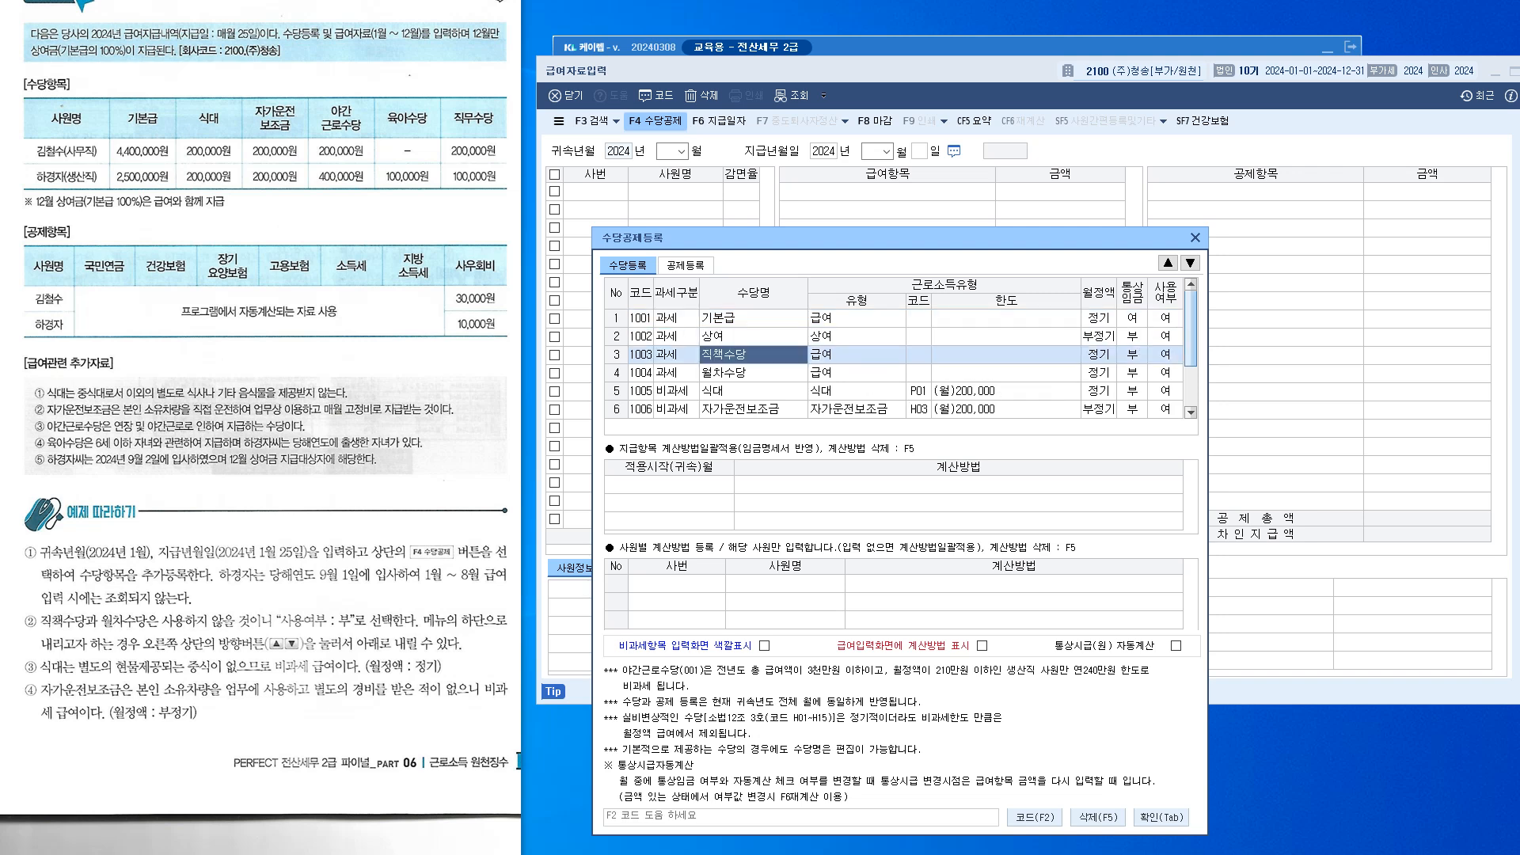
click(1165, 355)
key(0)
key(Return)
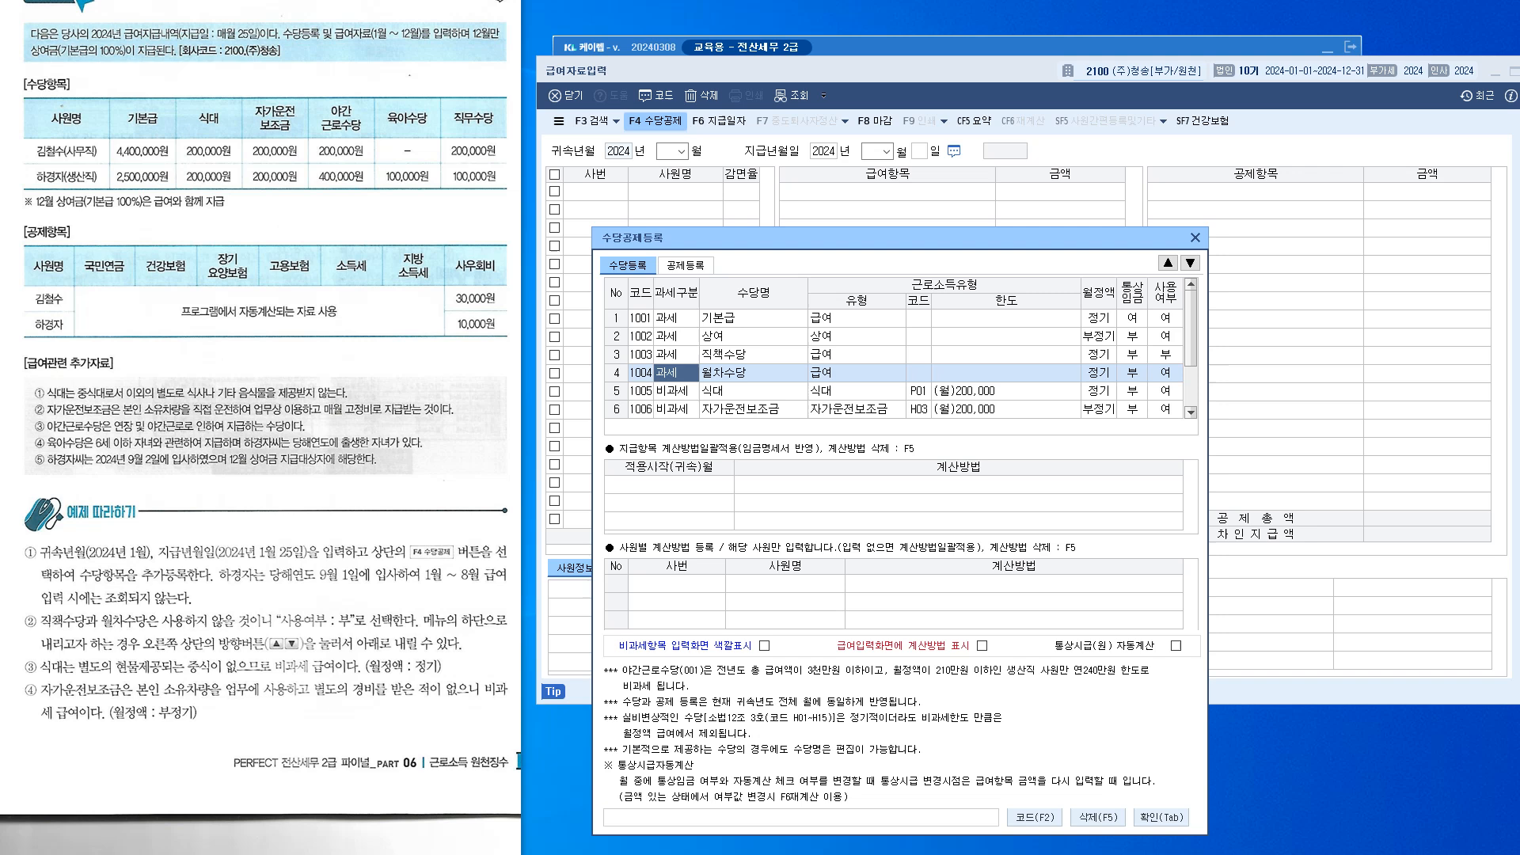
click(1166, 373)
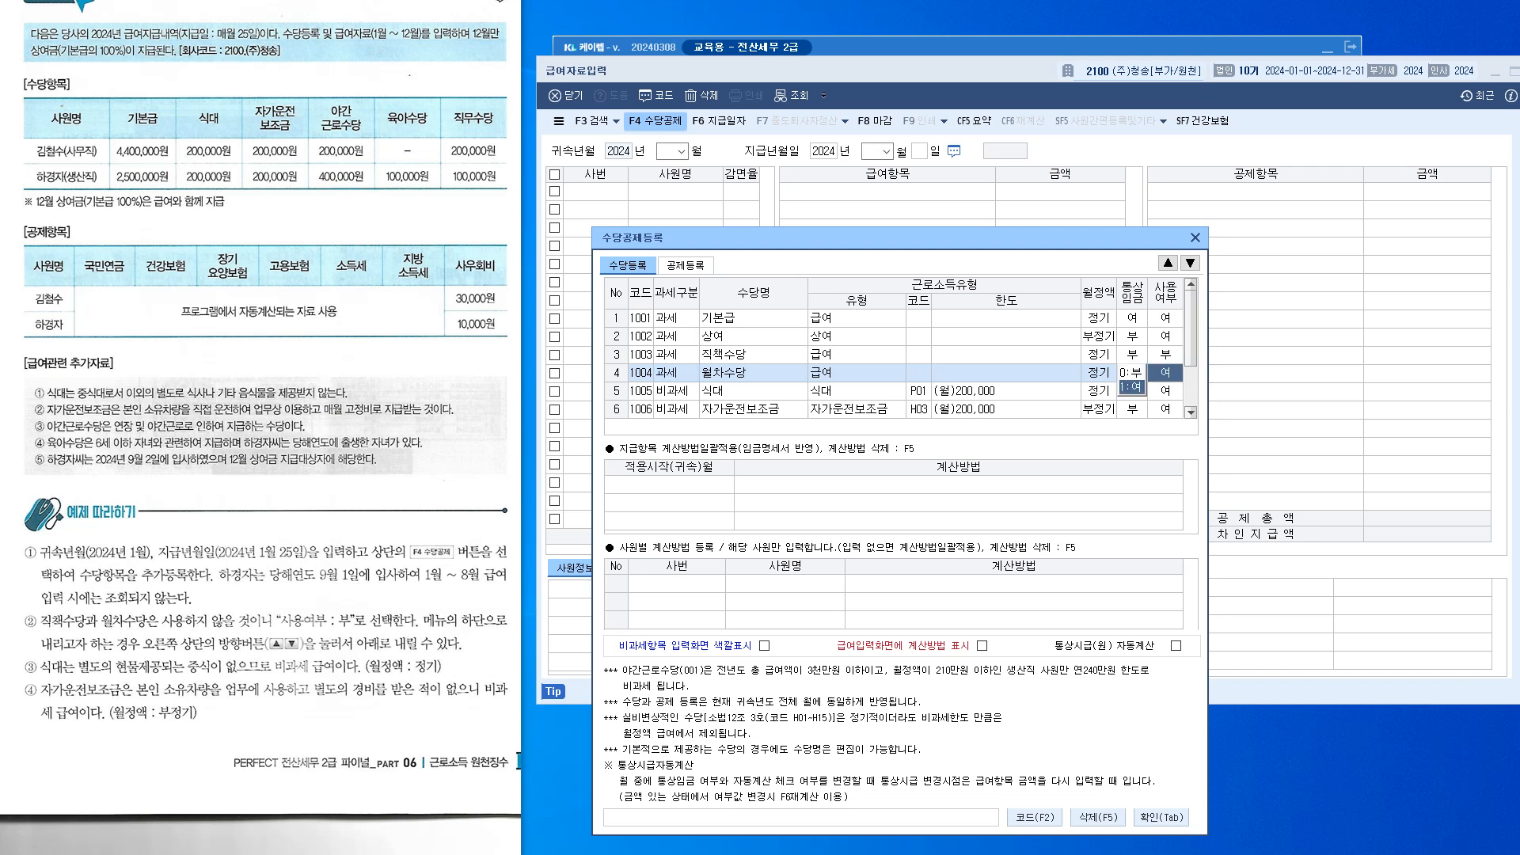
key(0)
key(Return)
scroll(1190, 332, down, 1)
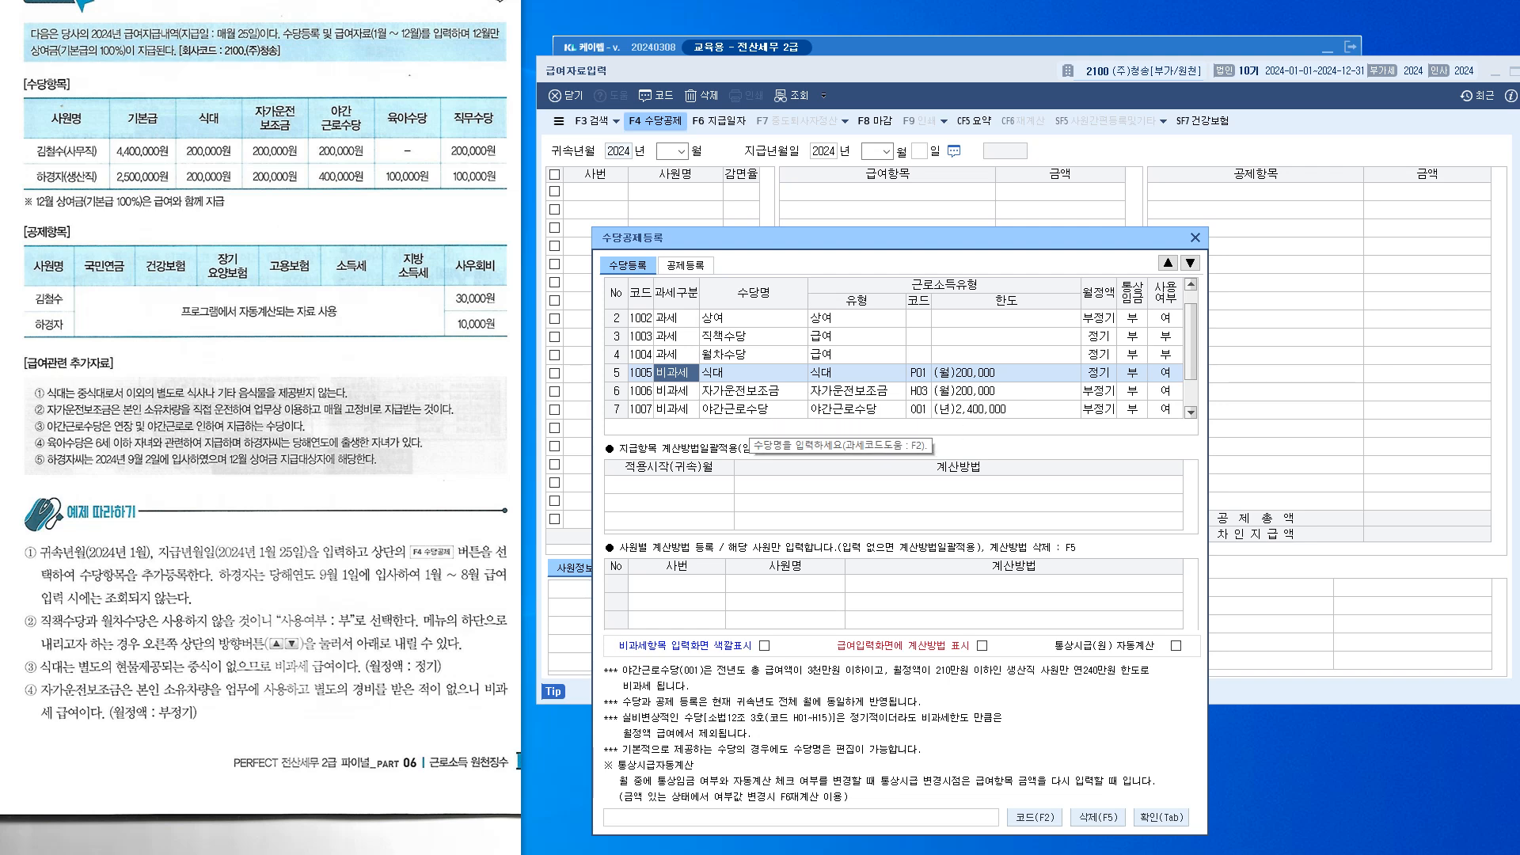
mouse_move(1191, 341)
mouse_down()
mouse_move(1191, 328)
mouse_move(1191, 369)
mouse_up()
Add allowance row 8 as 2:비과세 named 육아수당
click(755, 411)
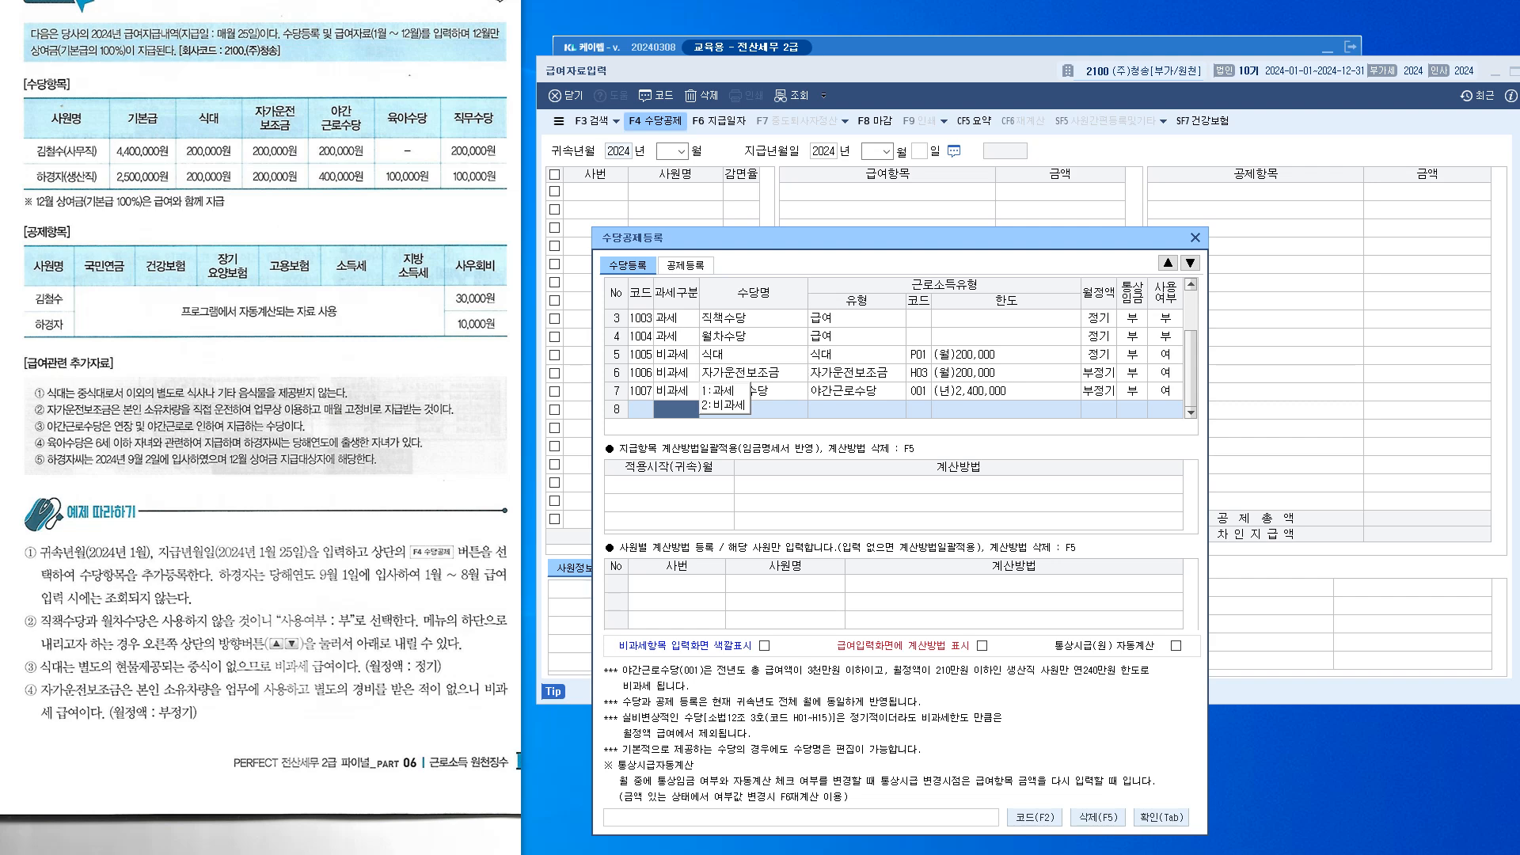
text(2)
key(Return)
text(육아수)
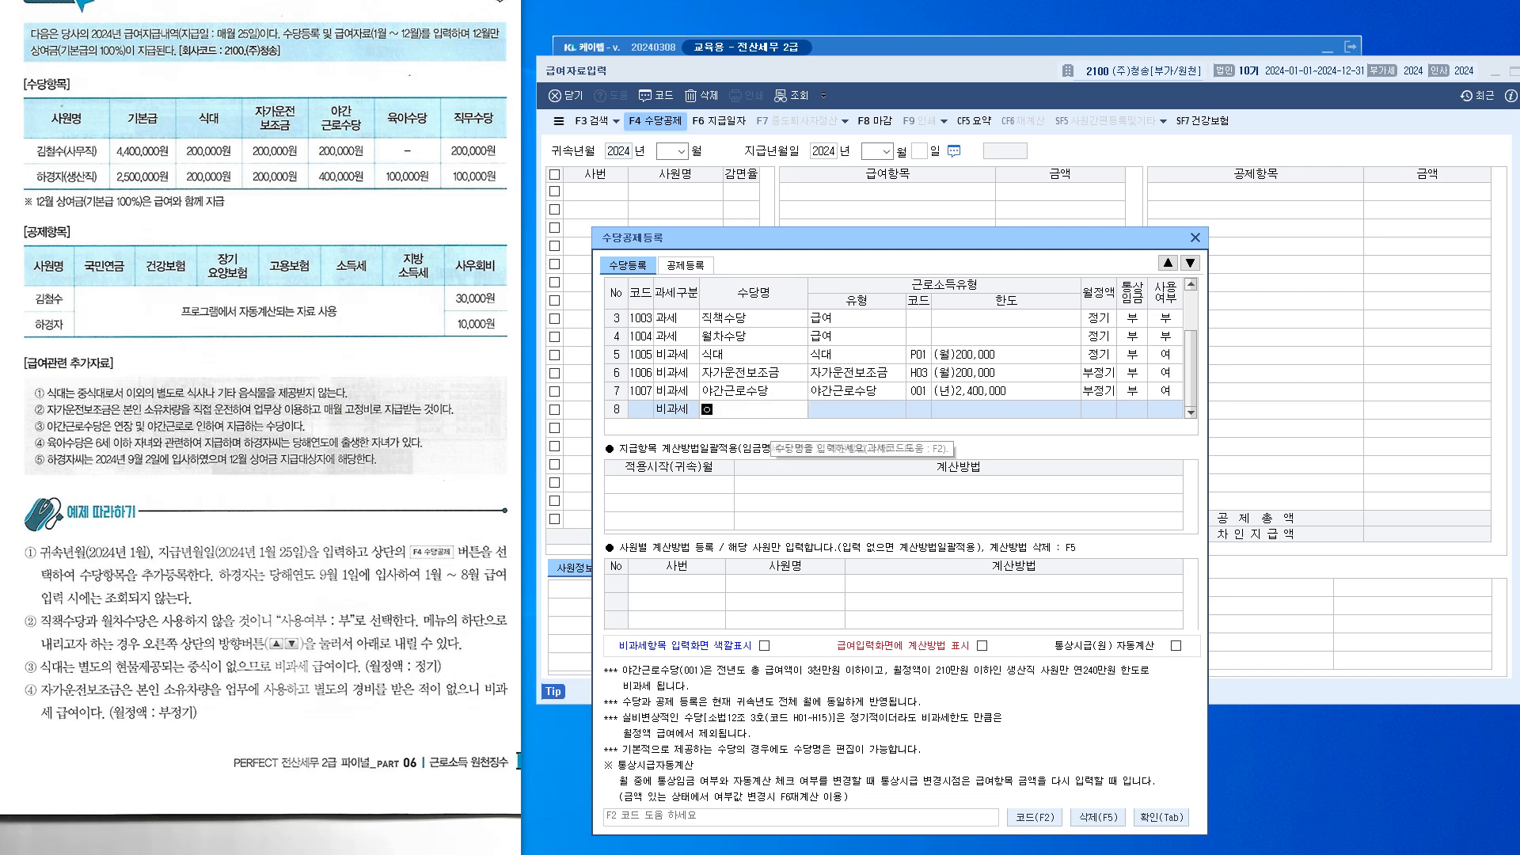
text(당)
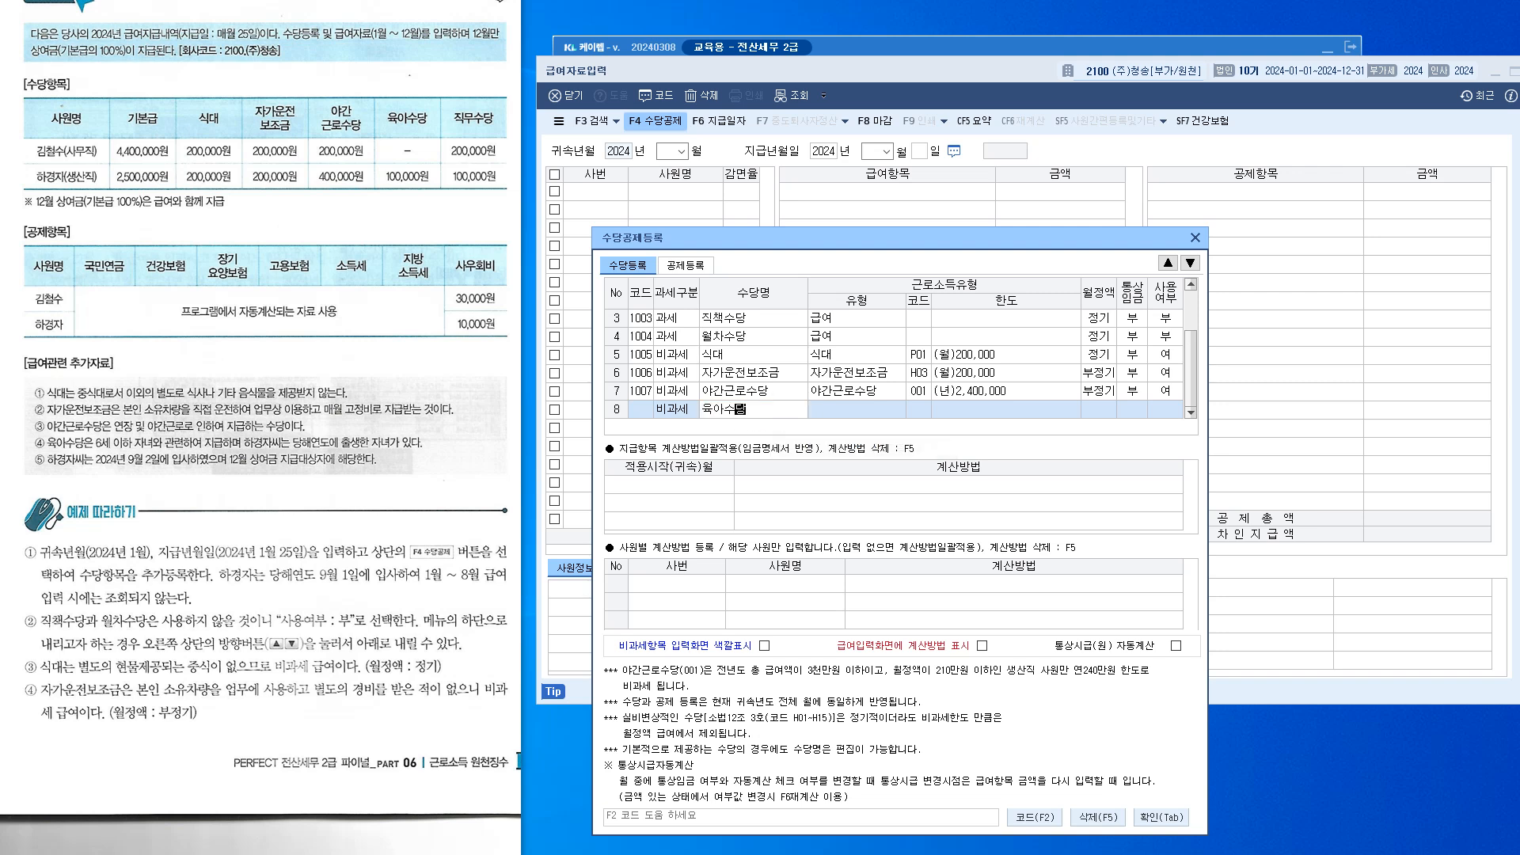
key(Return)
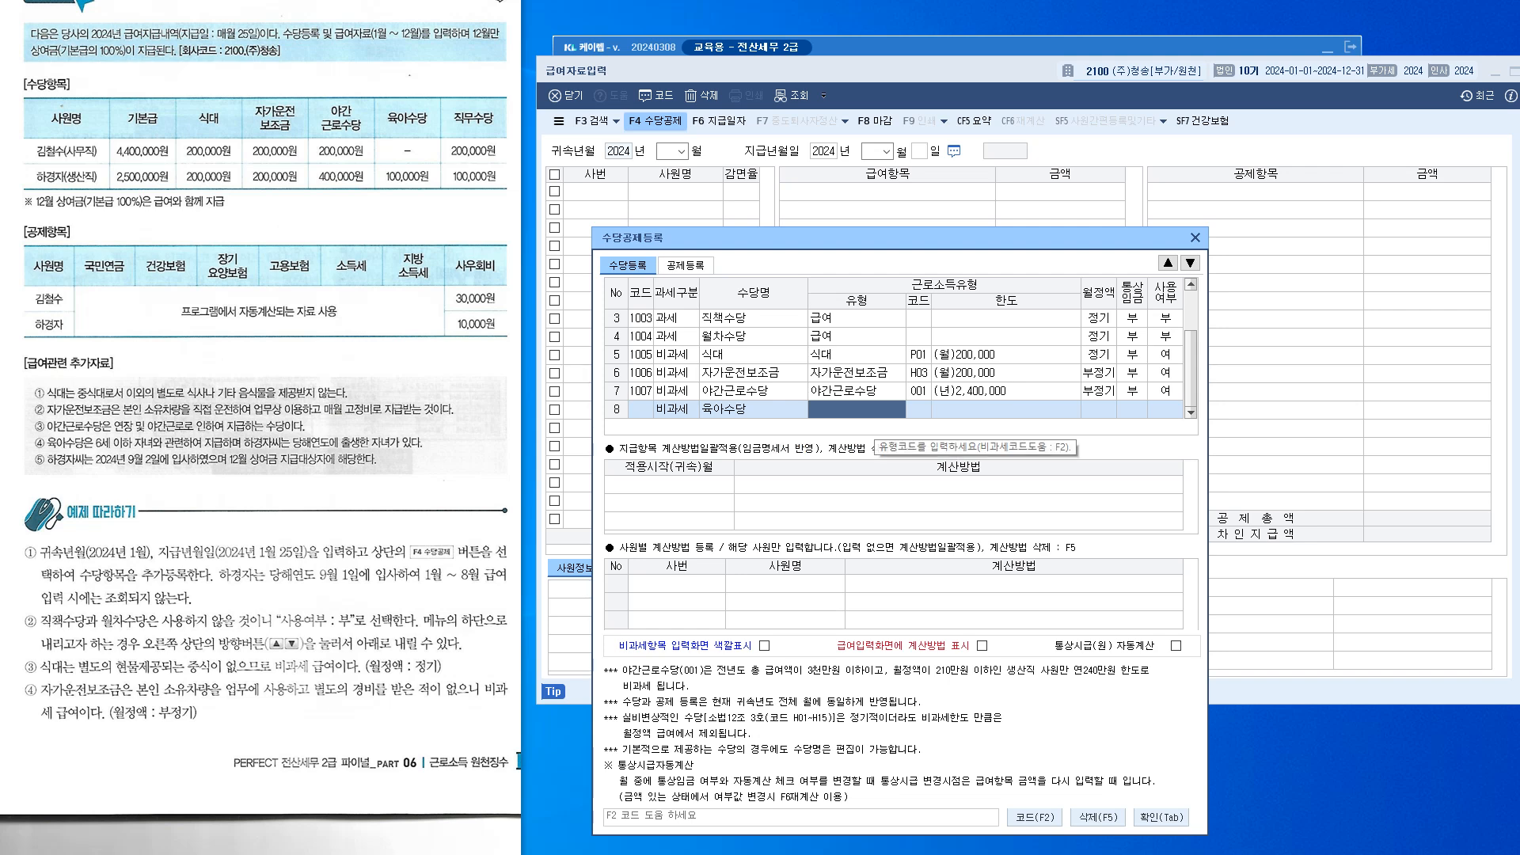
Give 육아수당 exemption code Q01 by searching '육아', then start taxable row 9
key(F2)
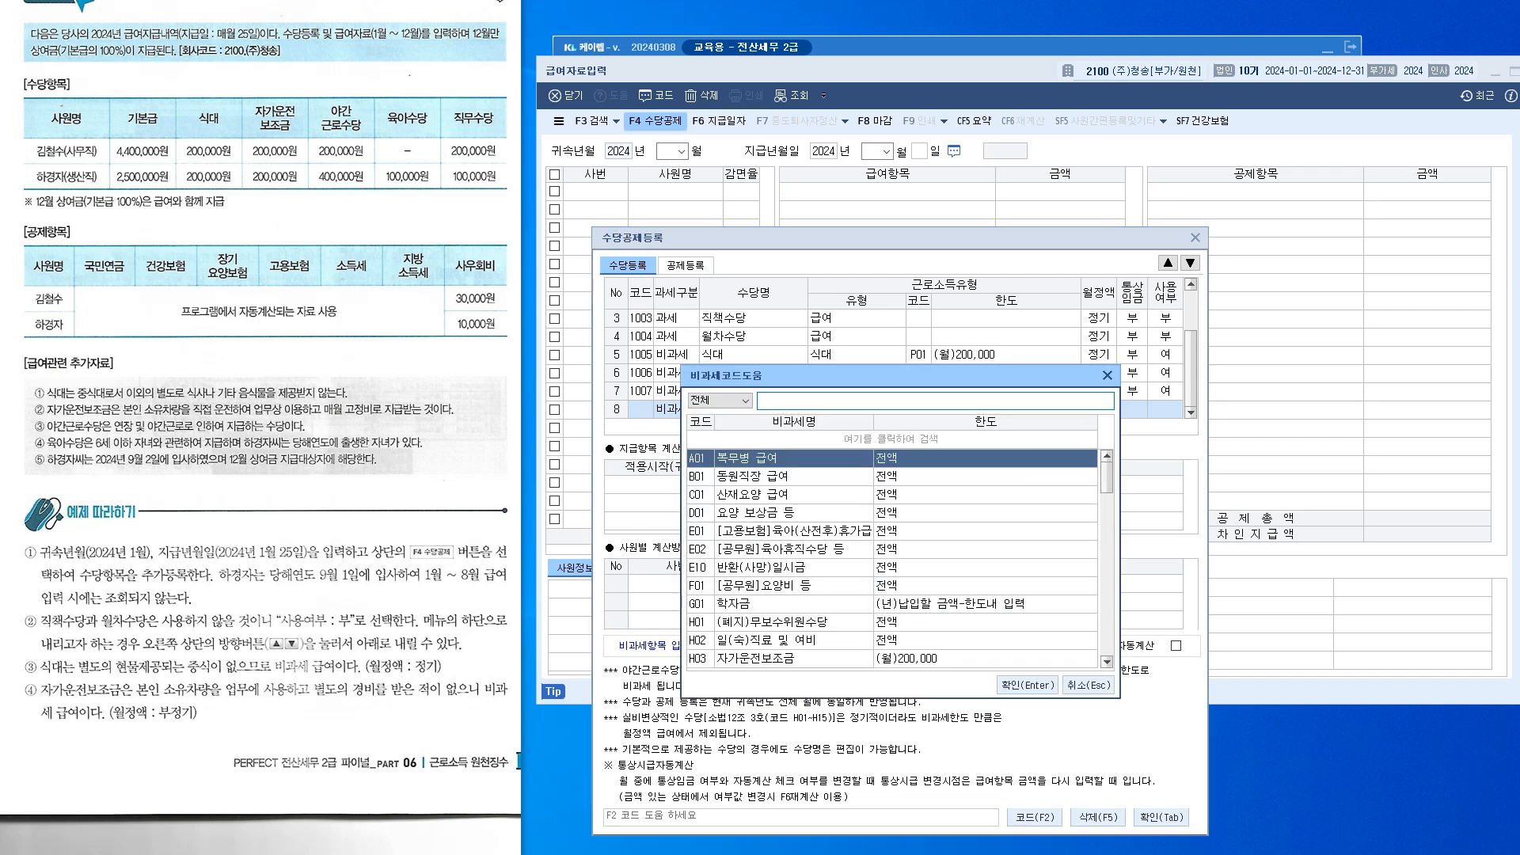
text(육아)
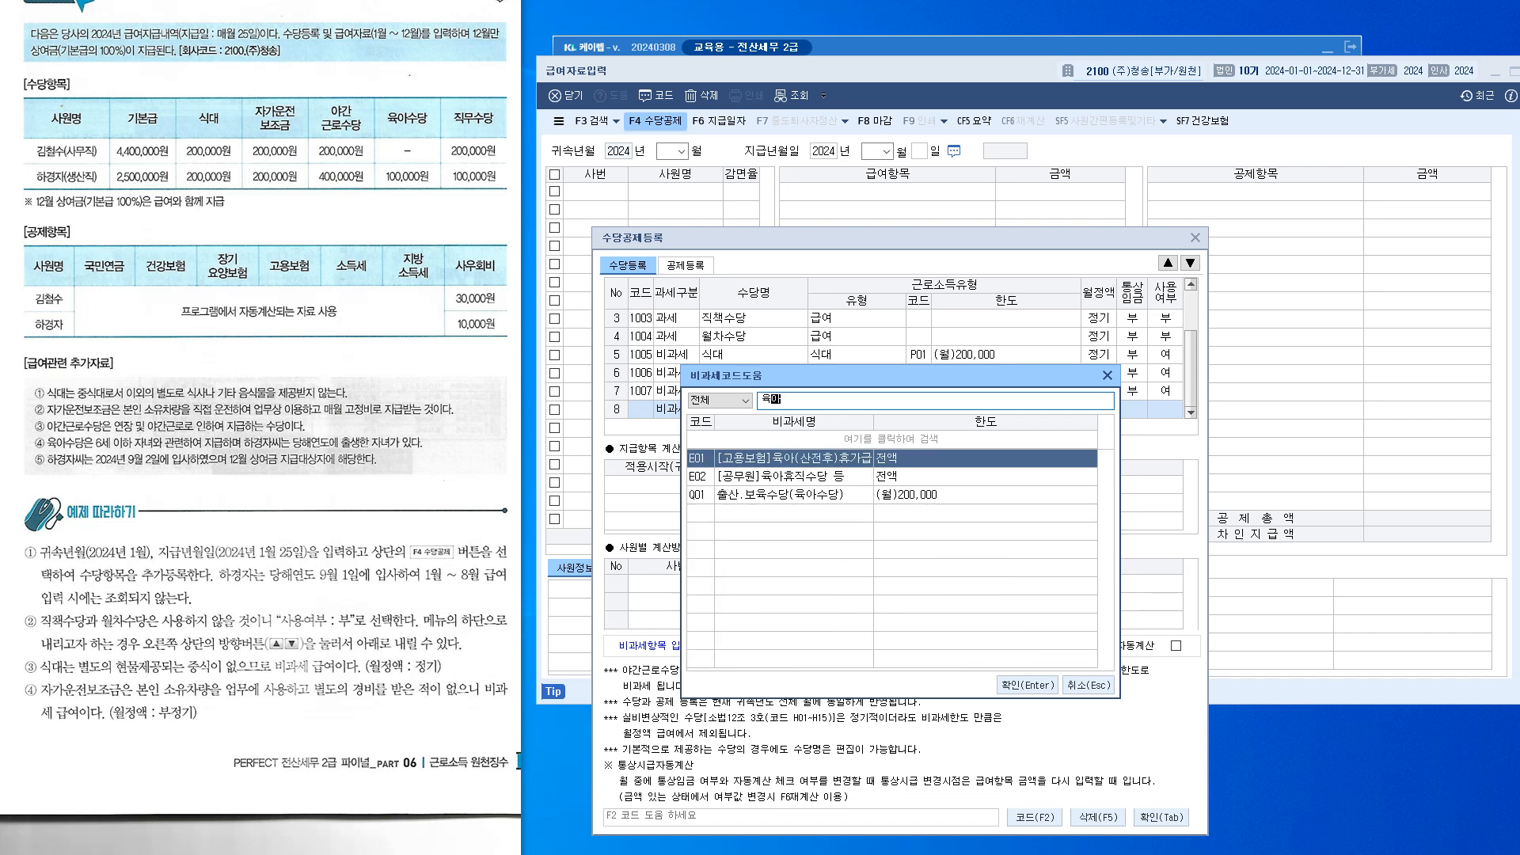
key(Return)
key(Down)
key(Down)
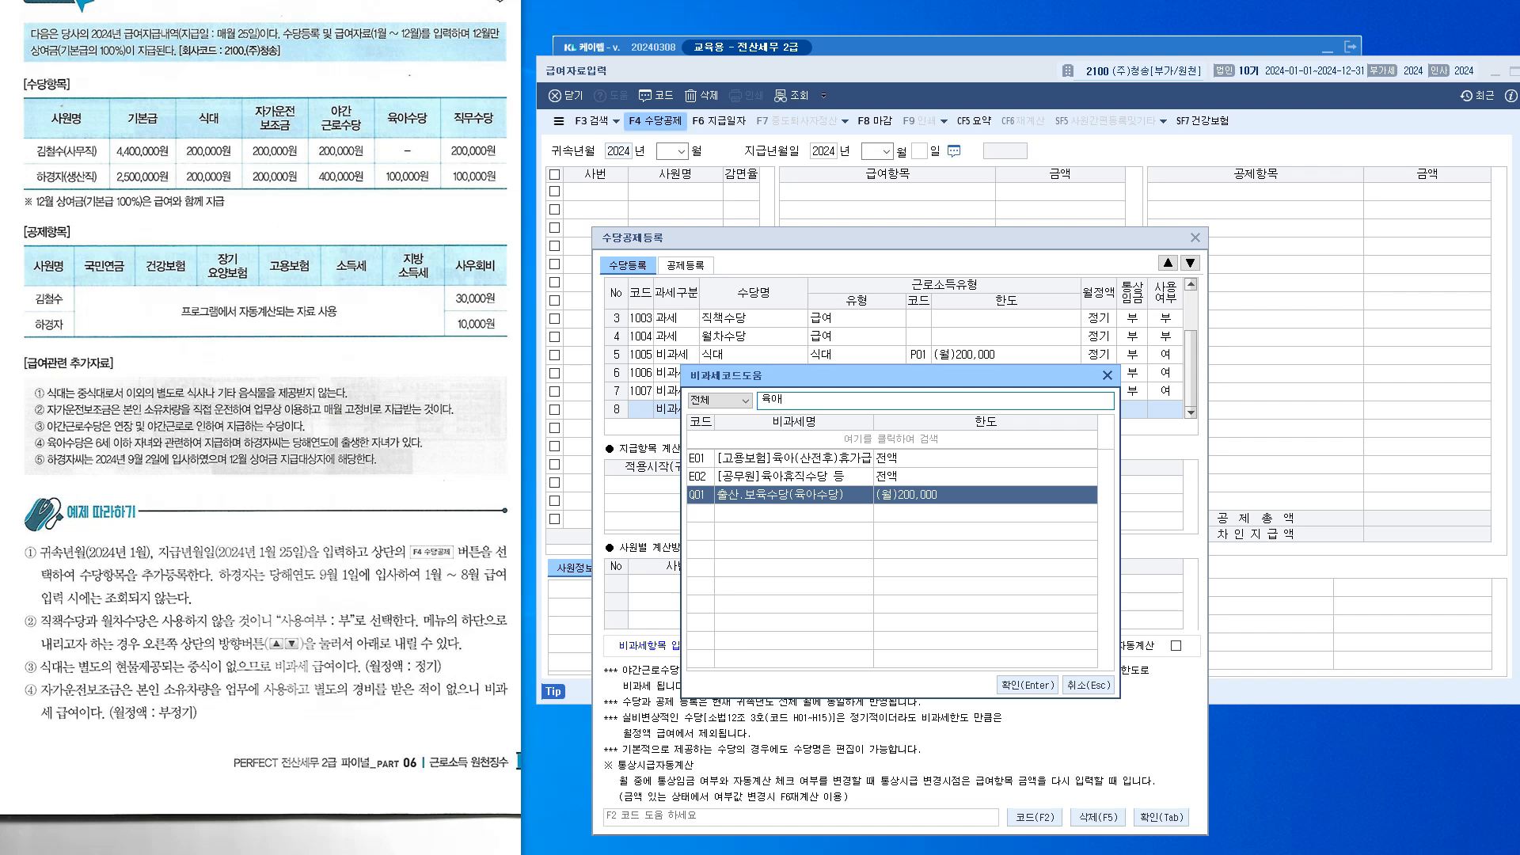
key(Return)
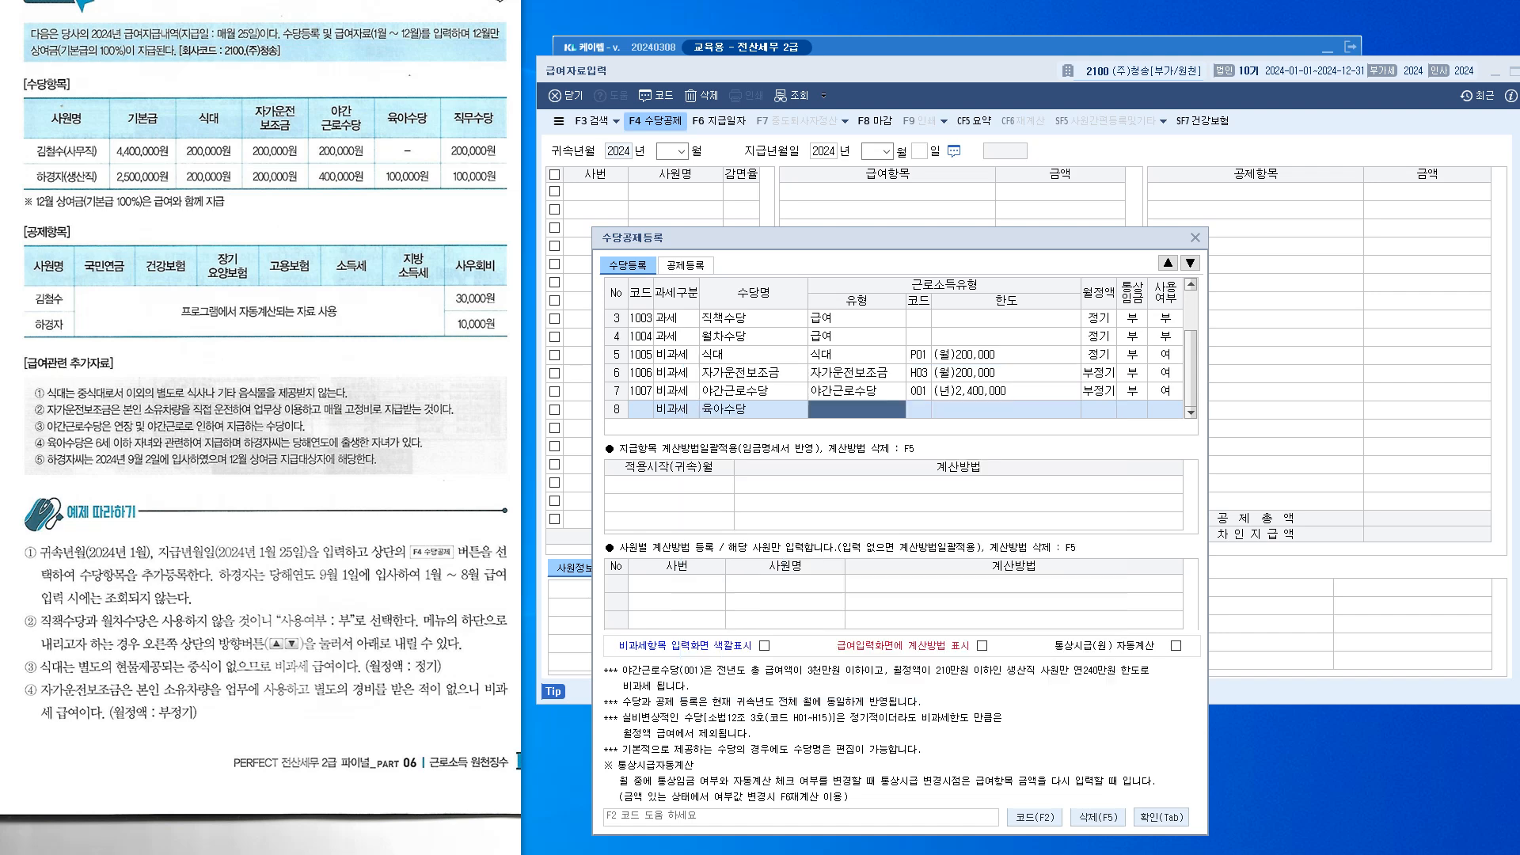
click(1191, 413)
click(1191, 412)
click(676, 410)
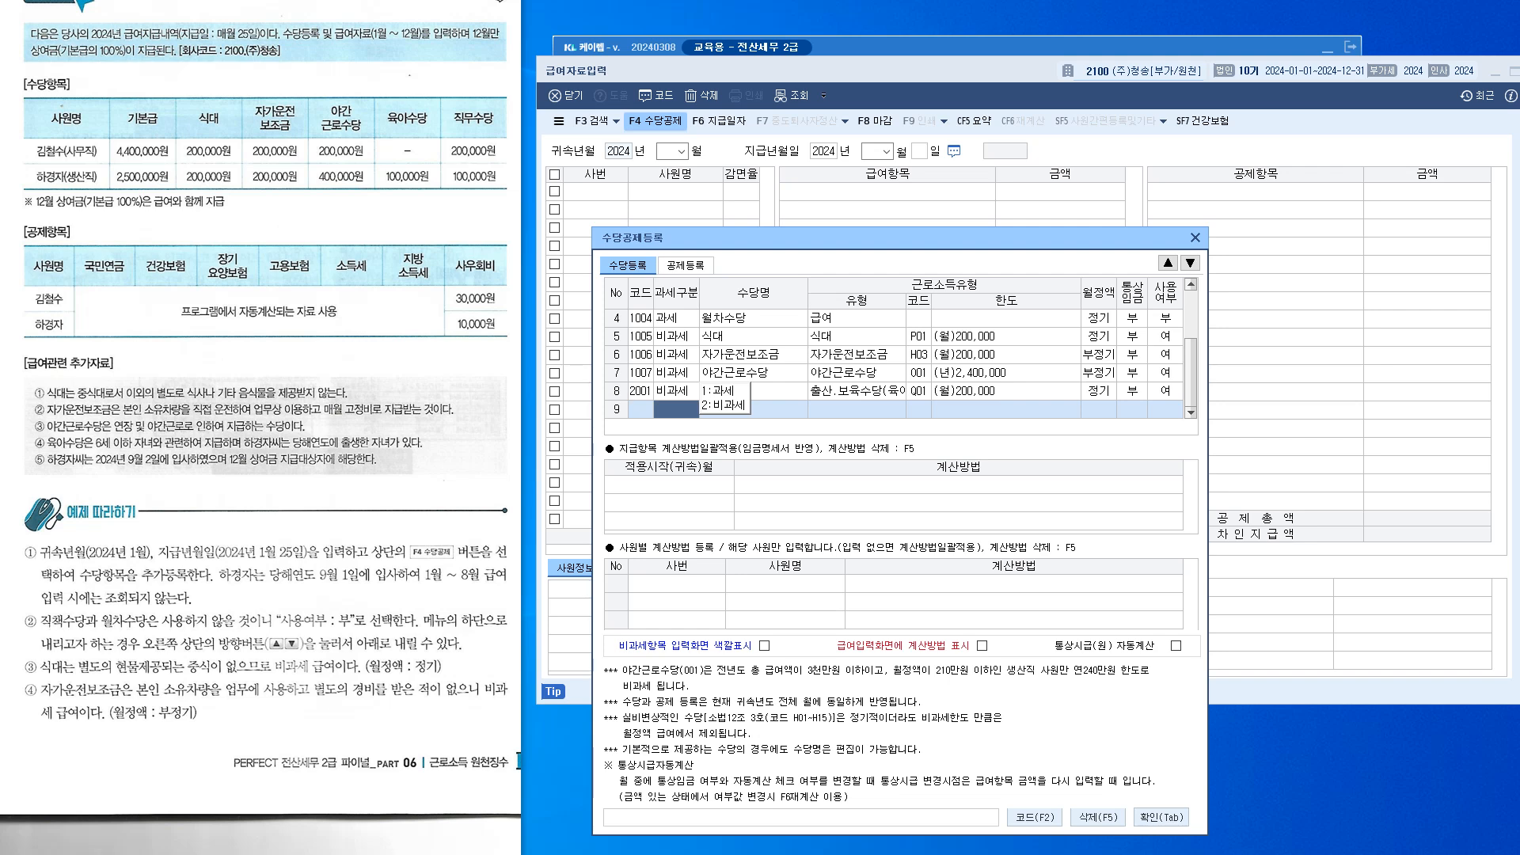
key(1)
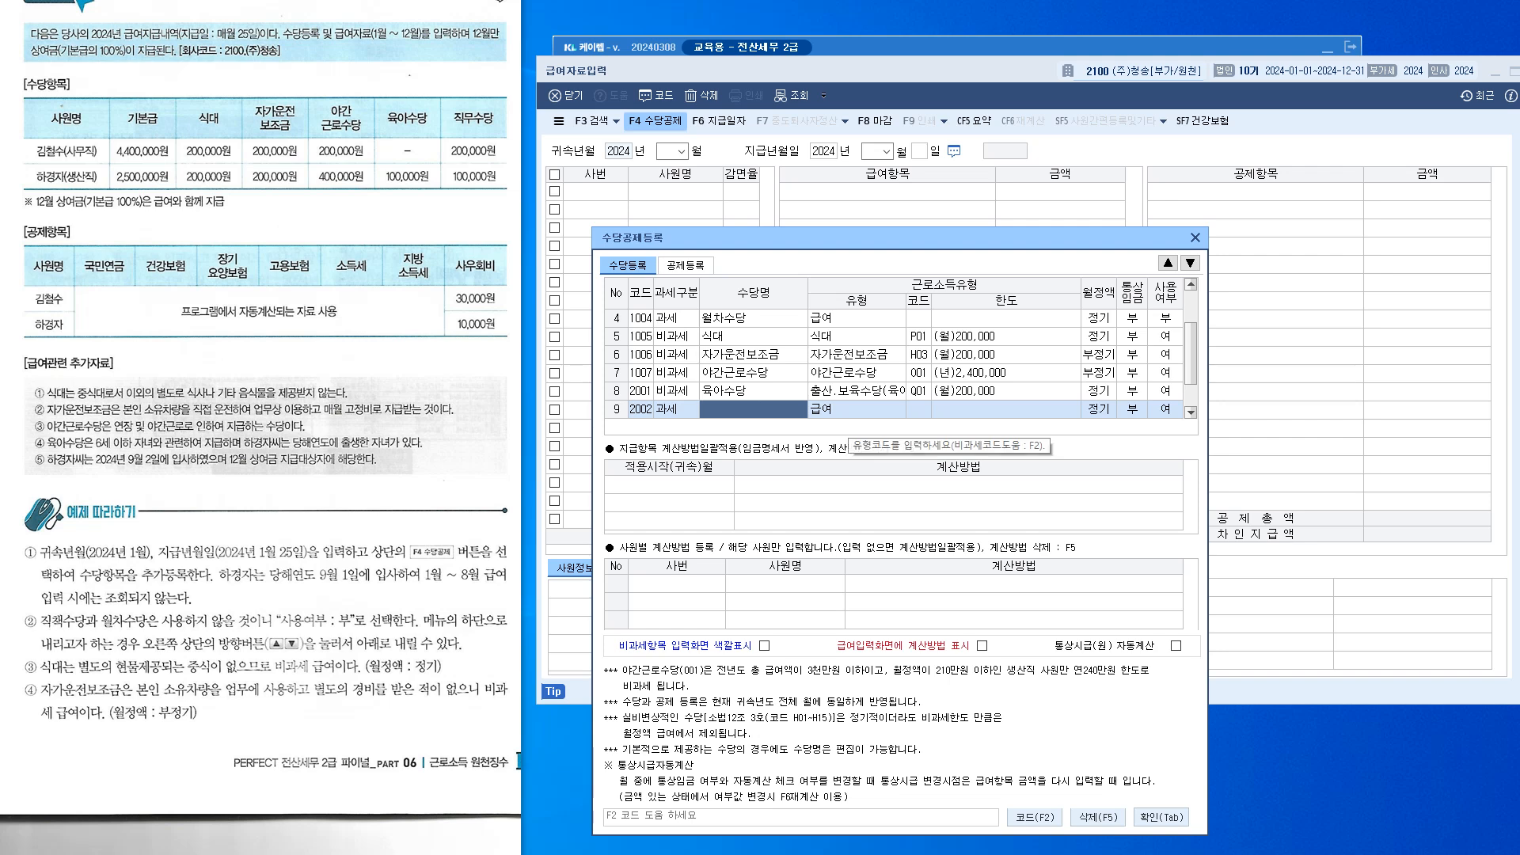
Recheck 육아수당's exemption code list and close it without changes
click(862, 392)
key(F2)
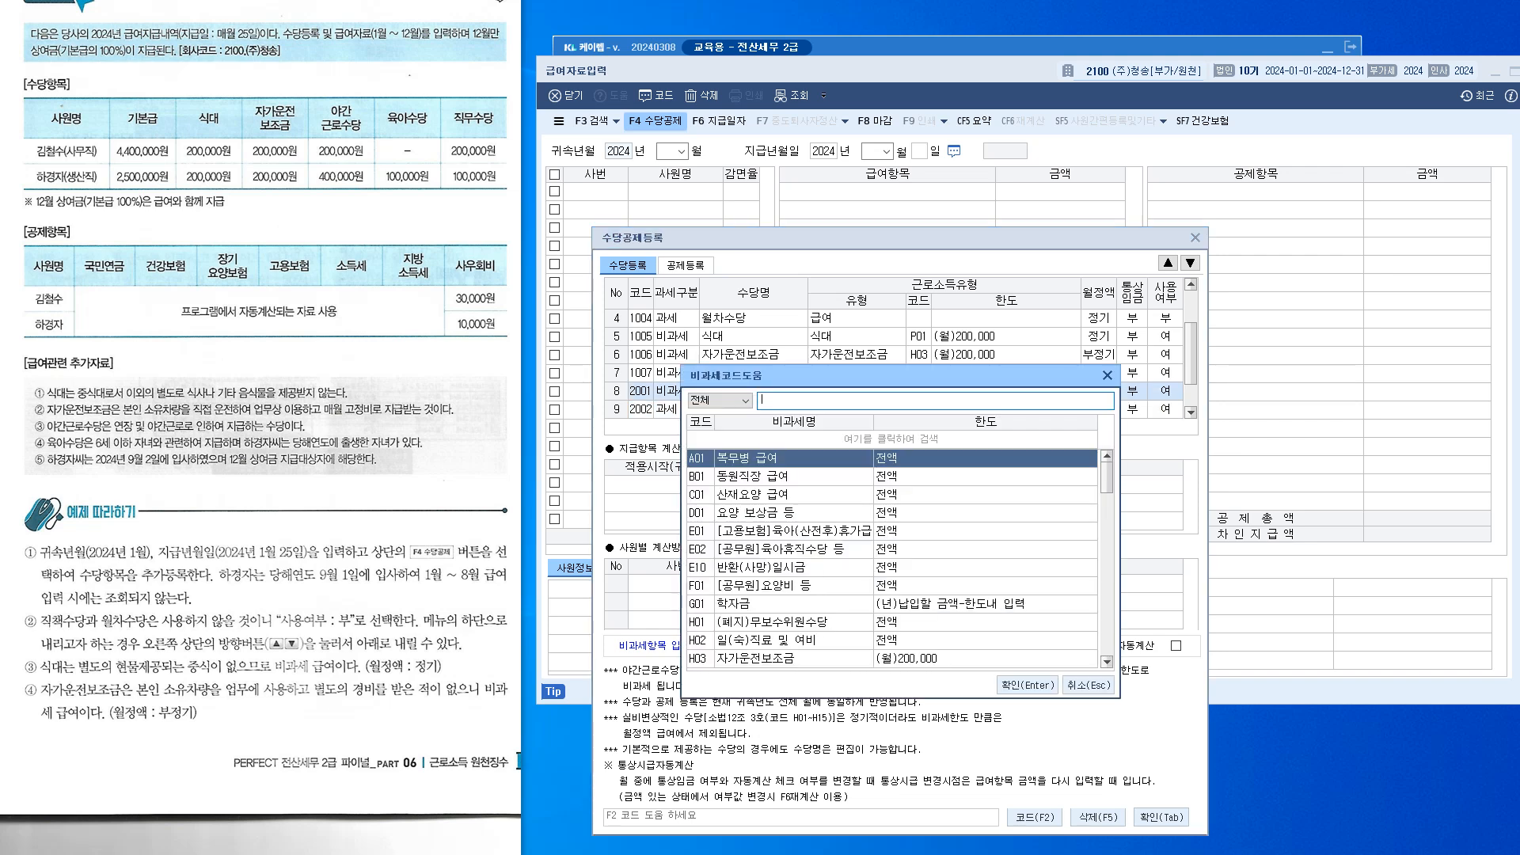
scroll(893, 558, down, 8)
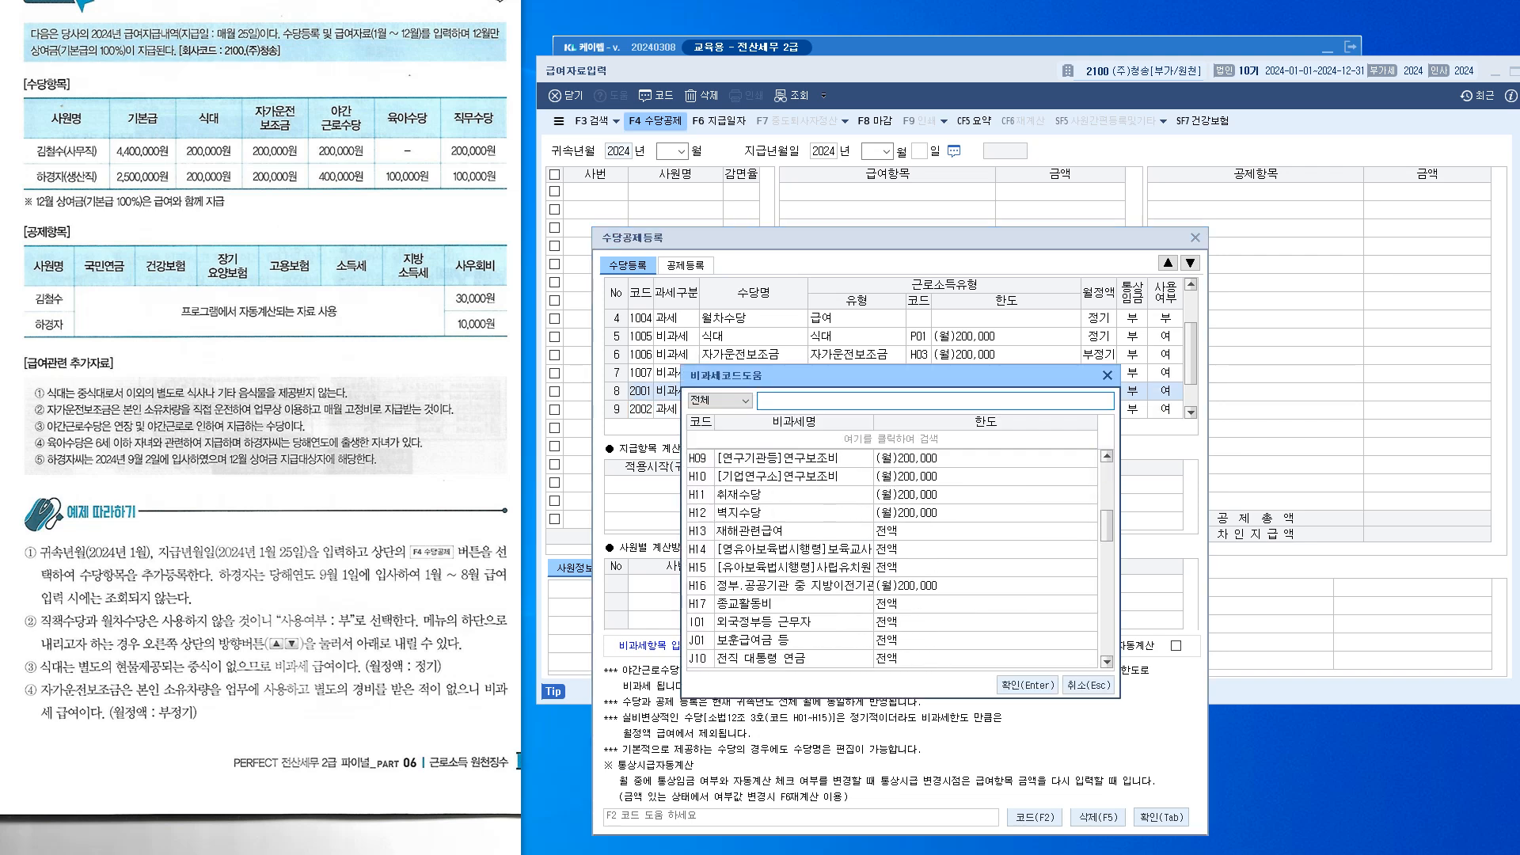
click(1089, 685)
Name row 9's taxable allowance 직무수당 and accept its monthly, in-use defaults
click(741, 411)
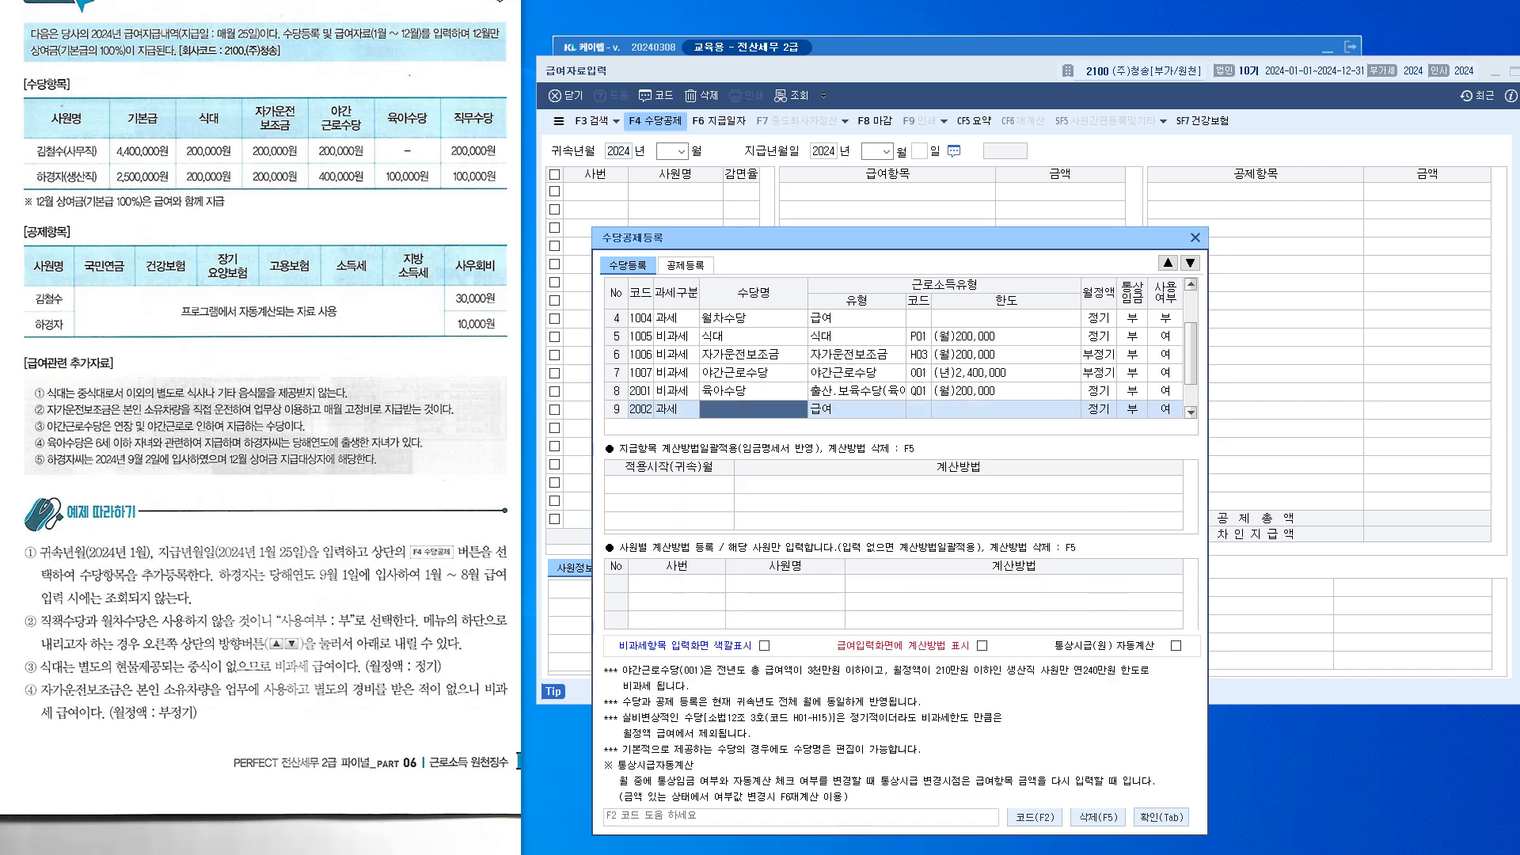
text(직무수당)
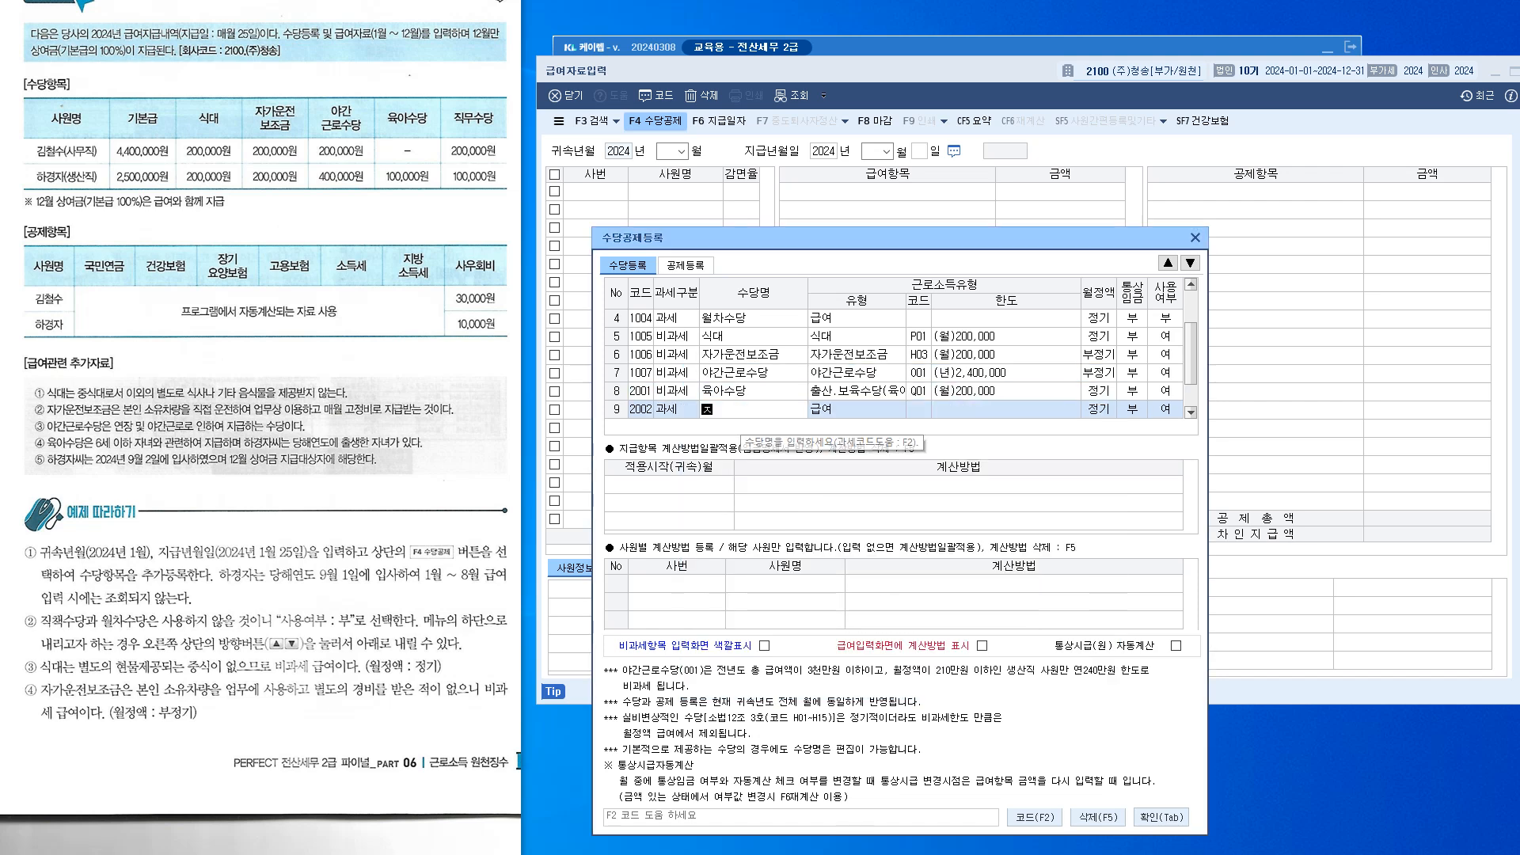
key(Return)
key(Return)
key(Return)
key(Return)
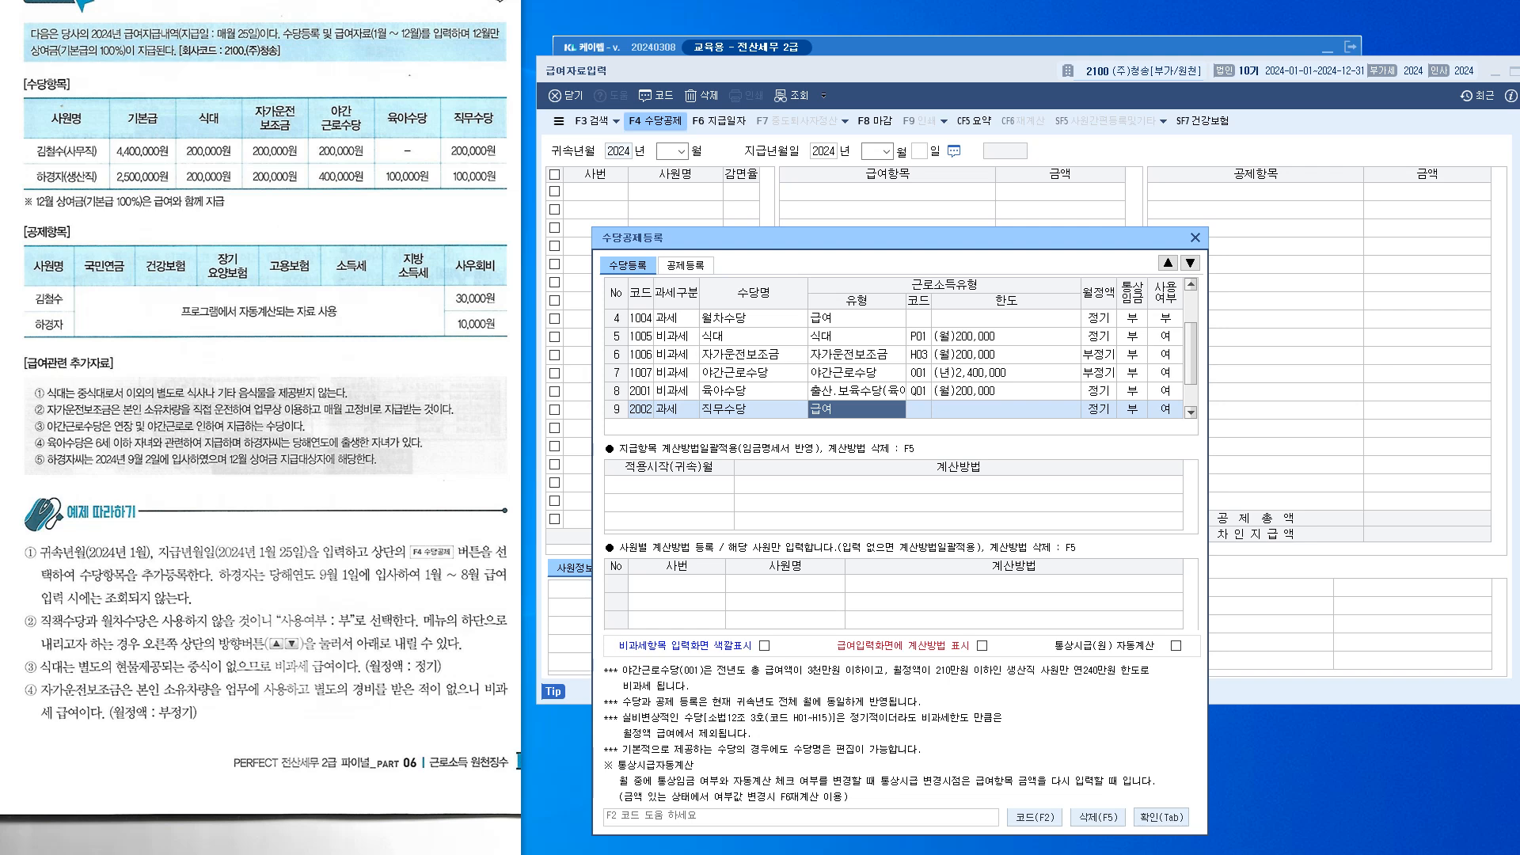
key(Return)
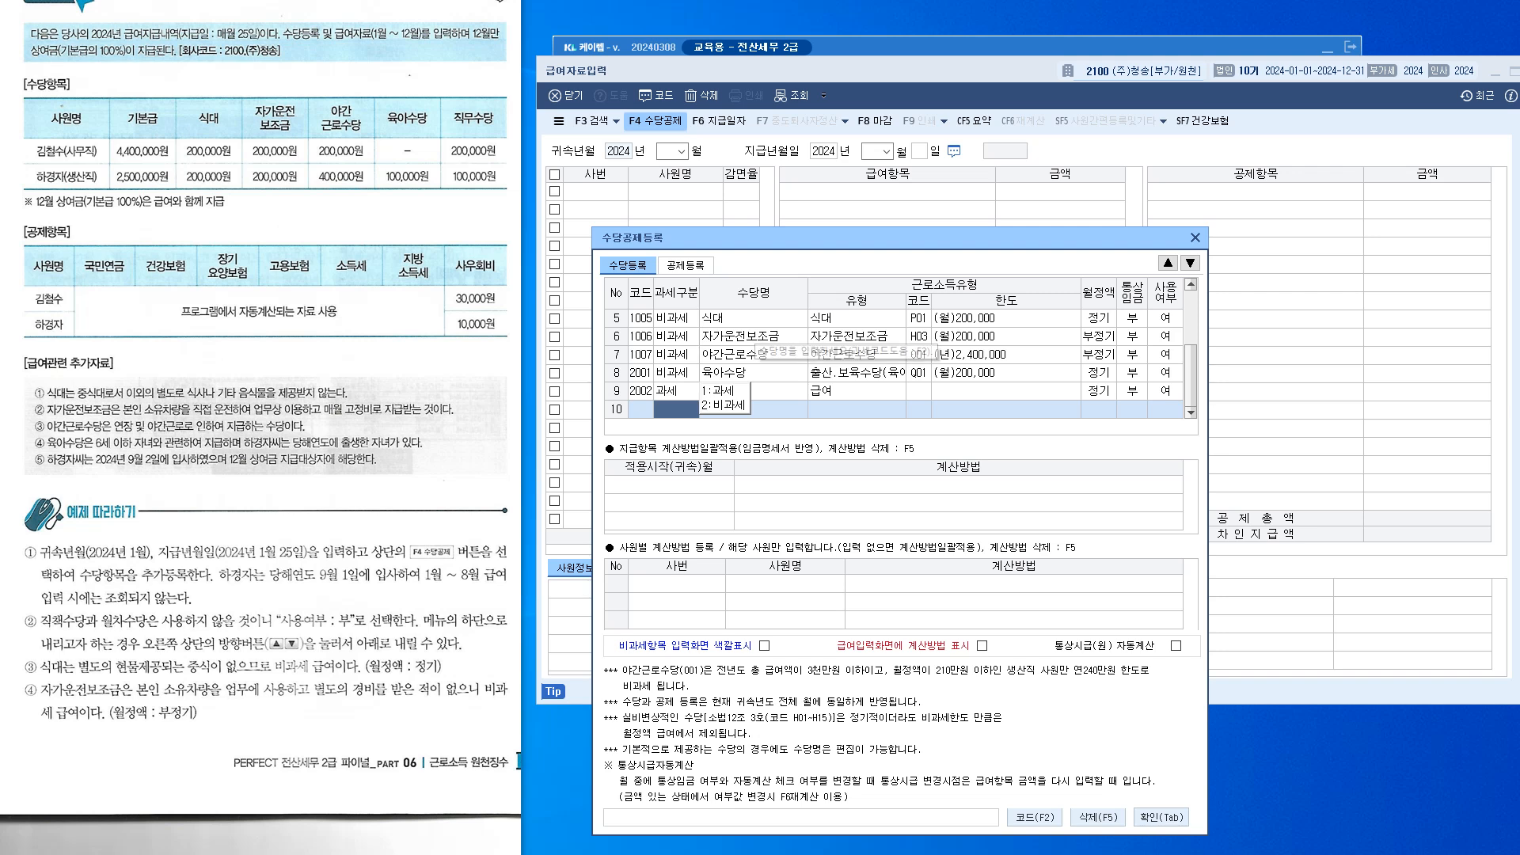
drag(1191, 373, 1191, 321)
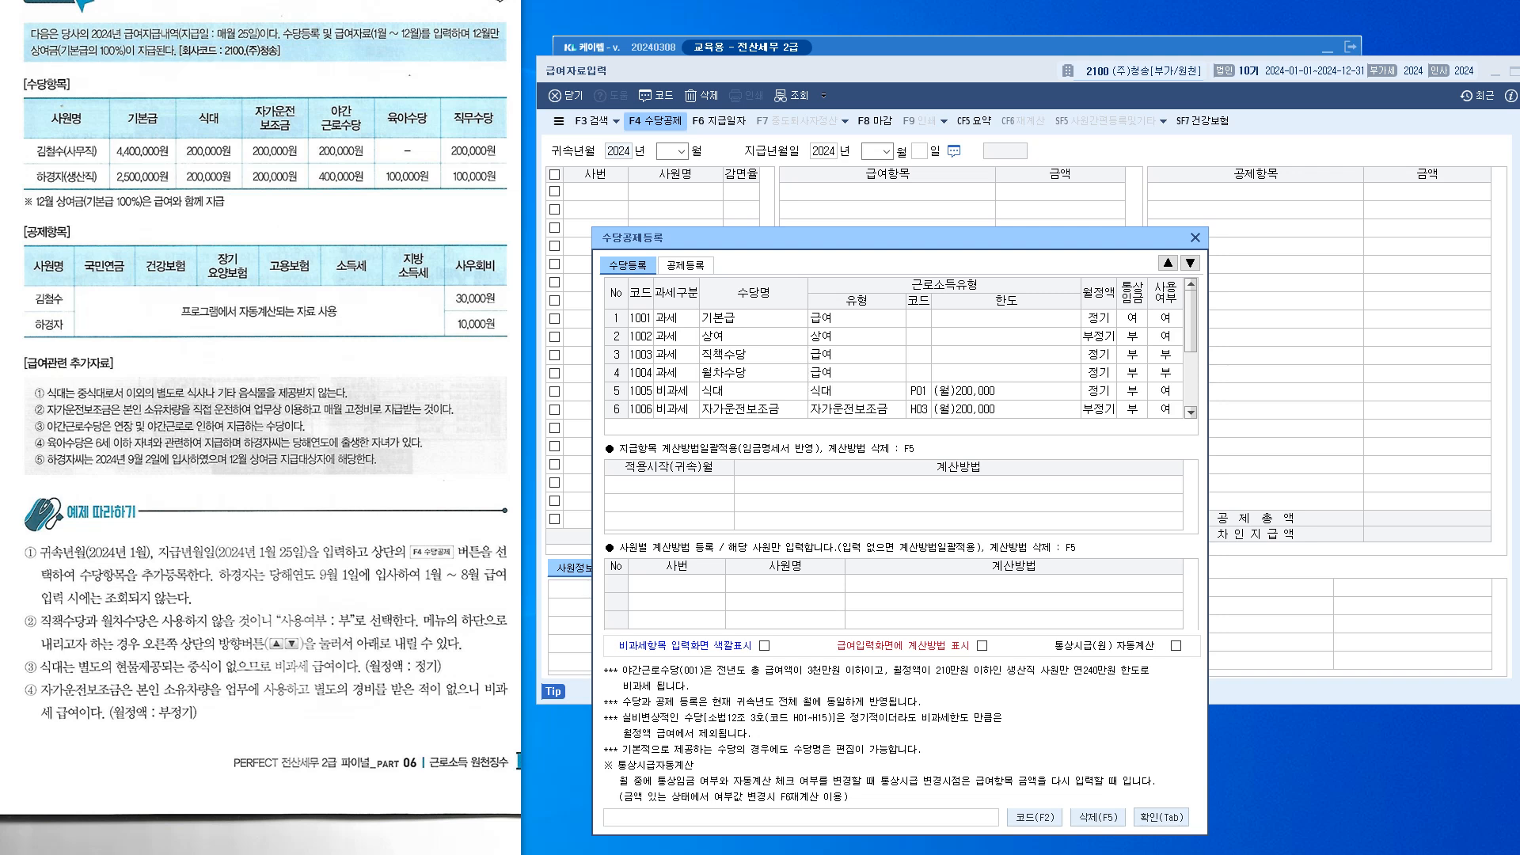
Start deduction row 6 on the deduction list named 사우회비
click(686, 265)
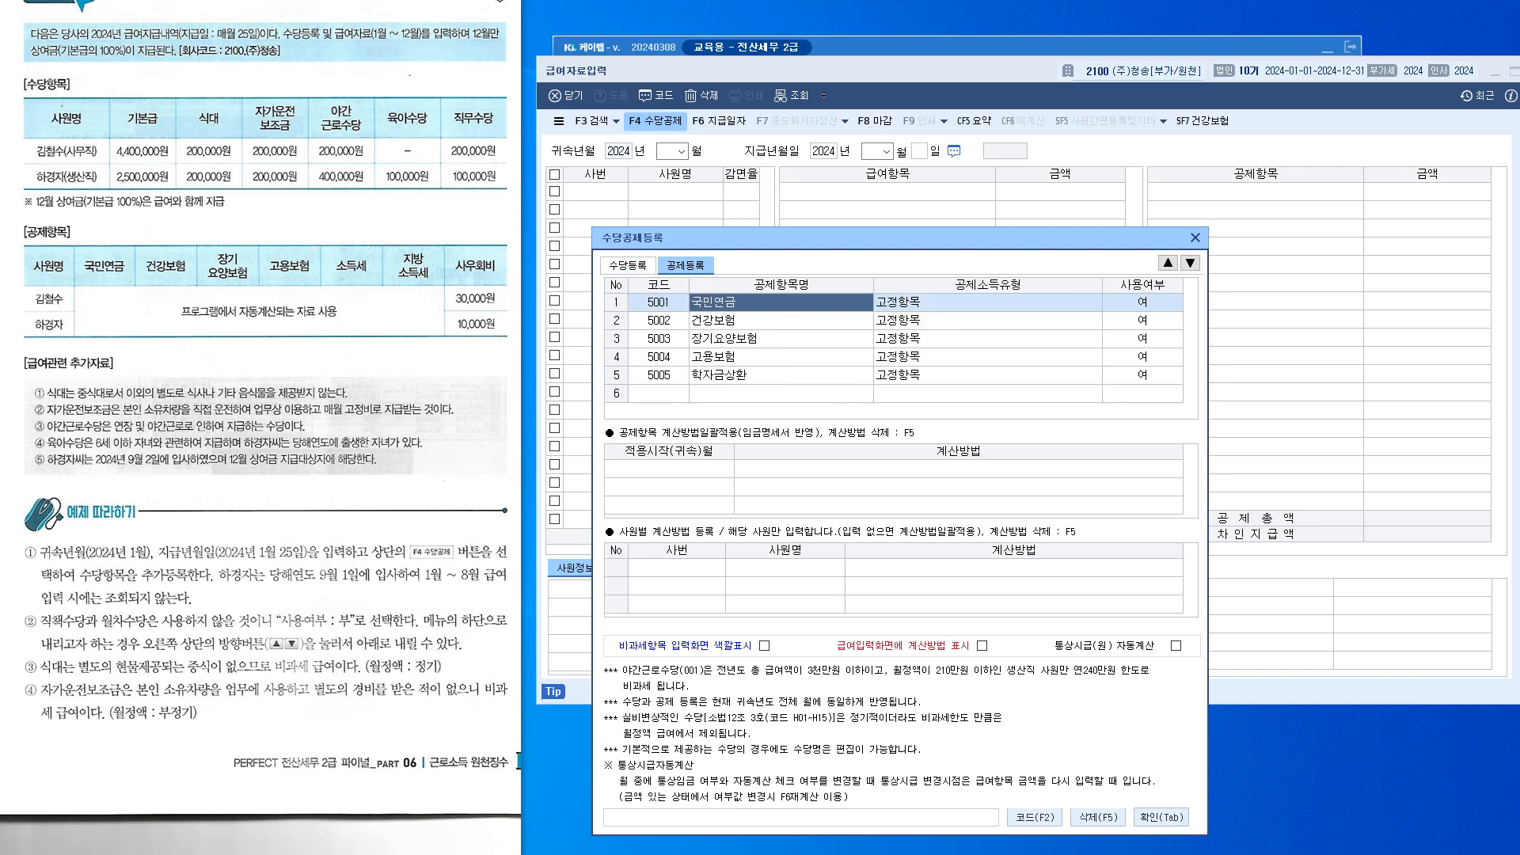
click(780, 394)
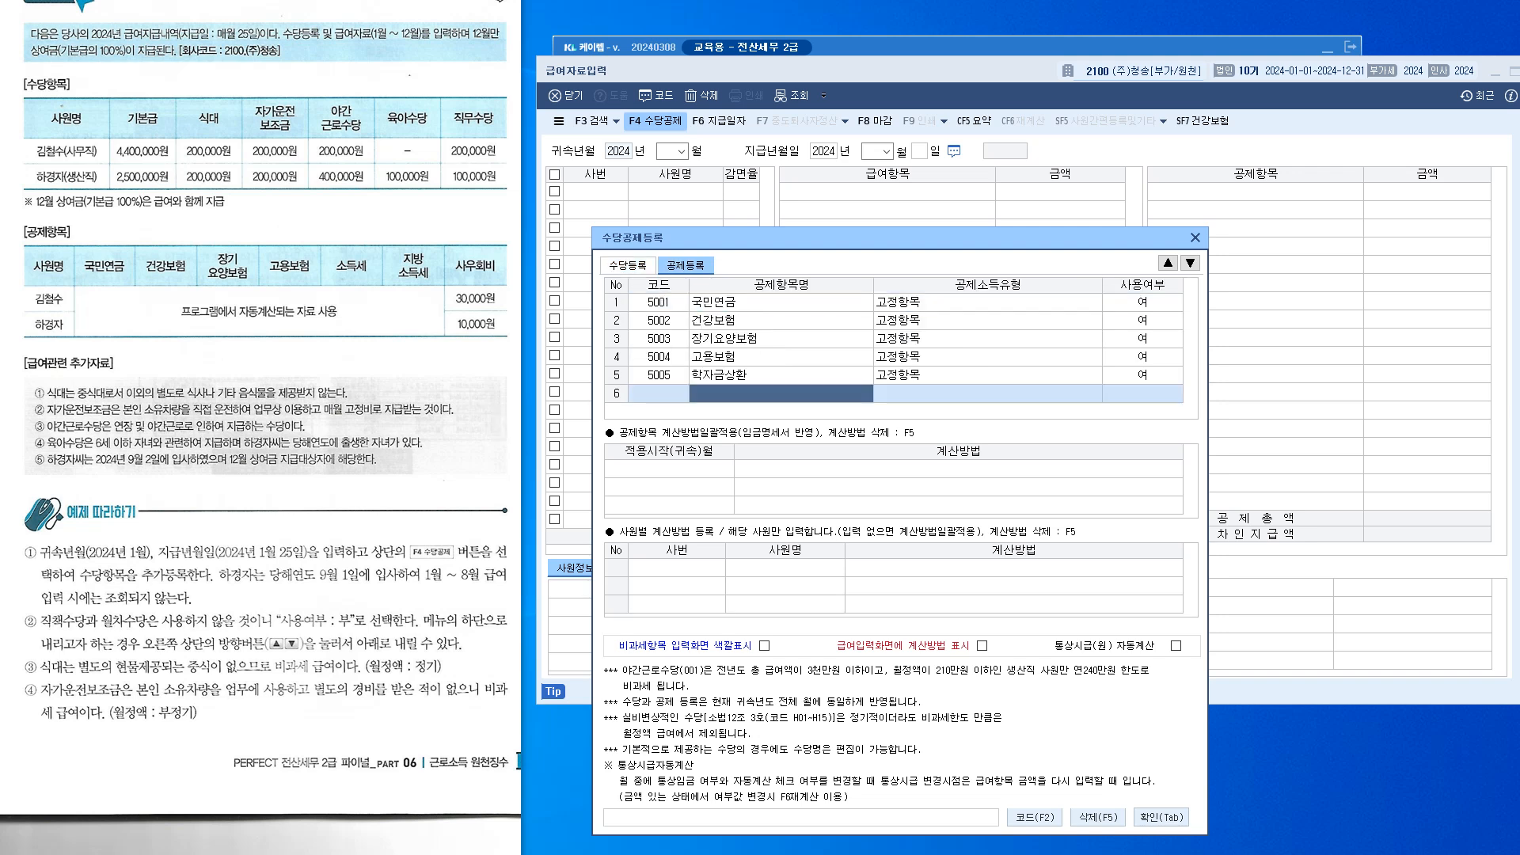
text(사우회비)
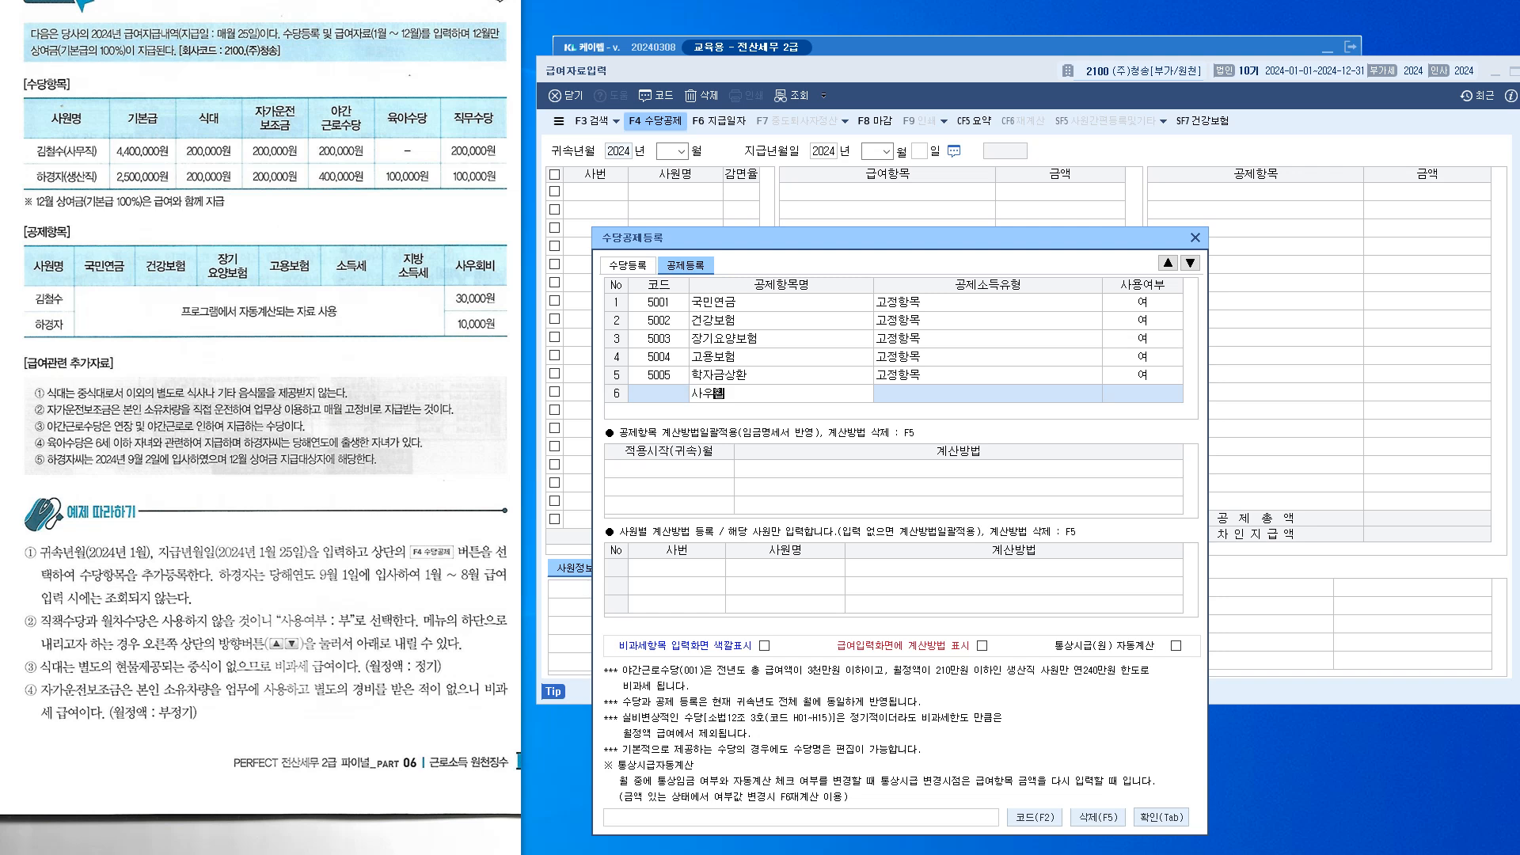
key(Return)
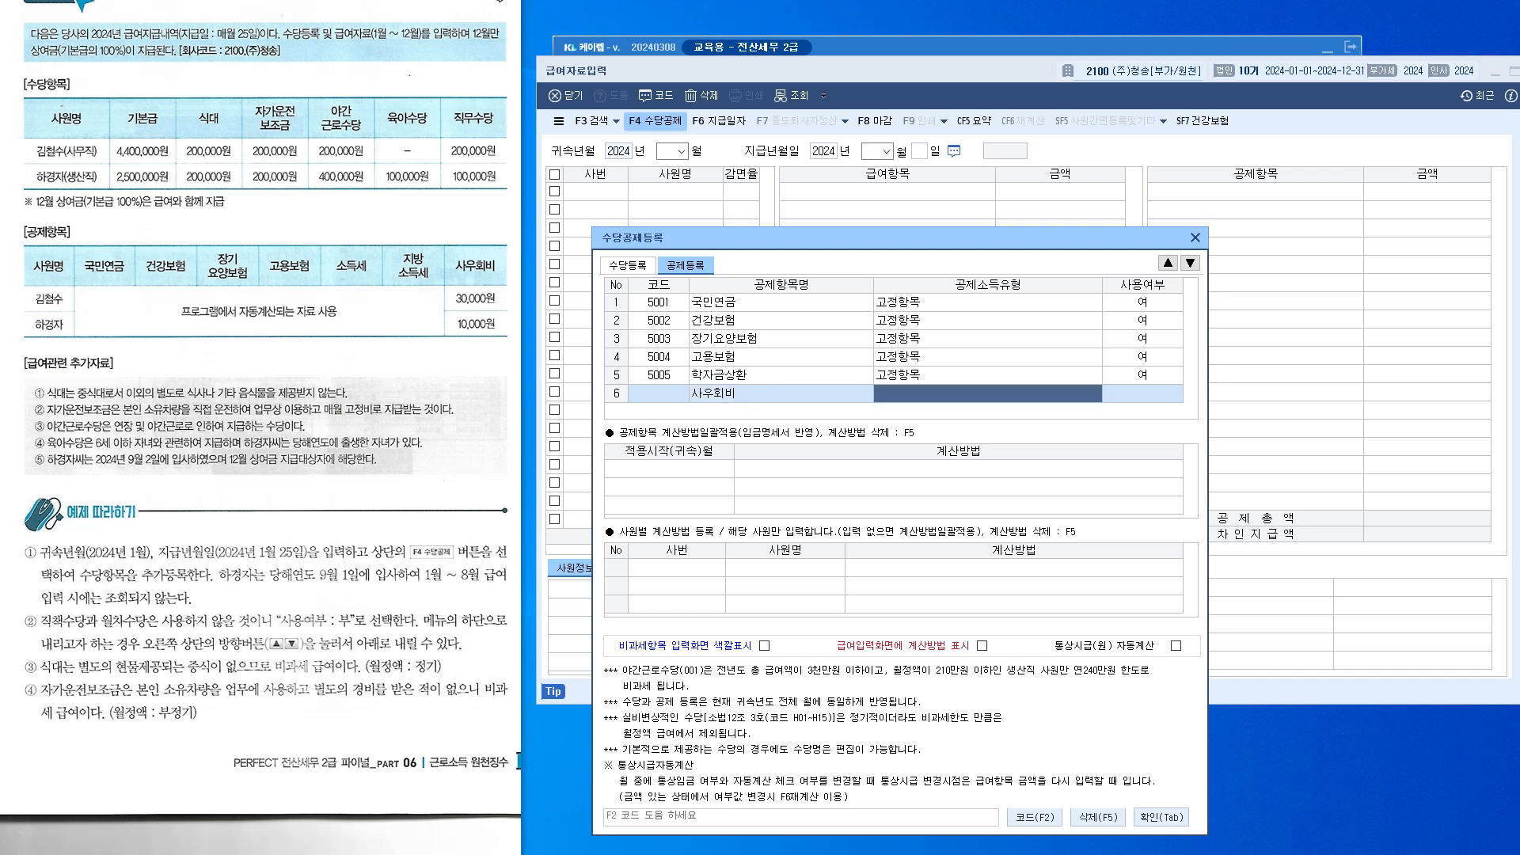
Pick 기타 as 사우회비's deduction income type from the F2 list
key(F2)
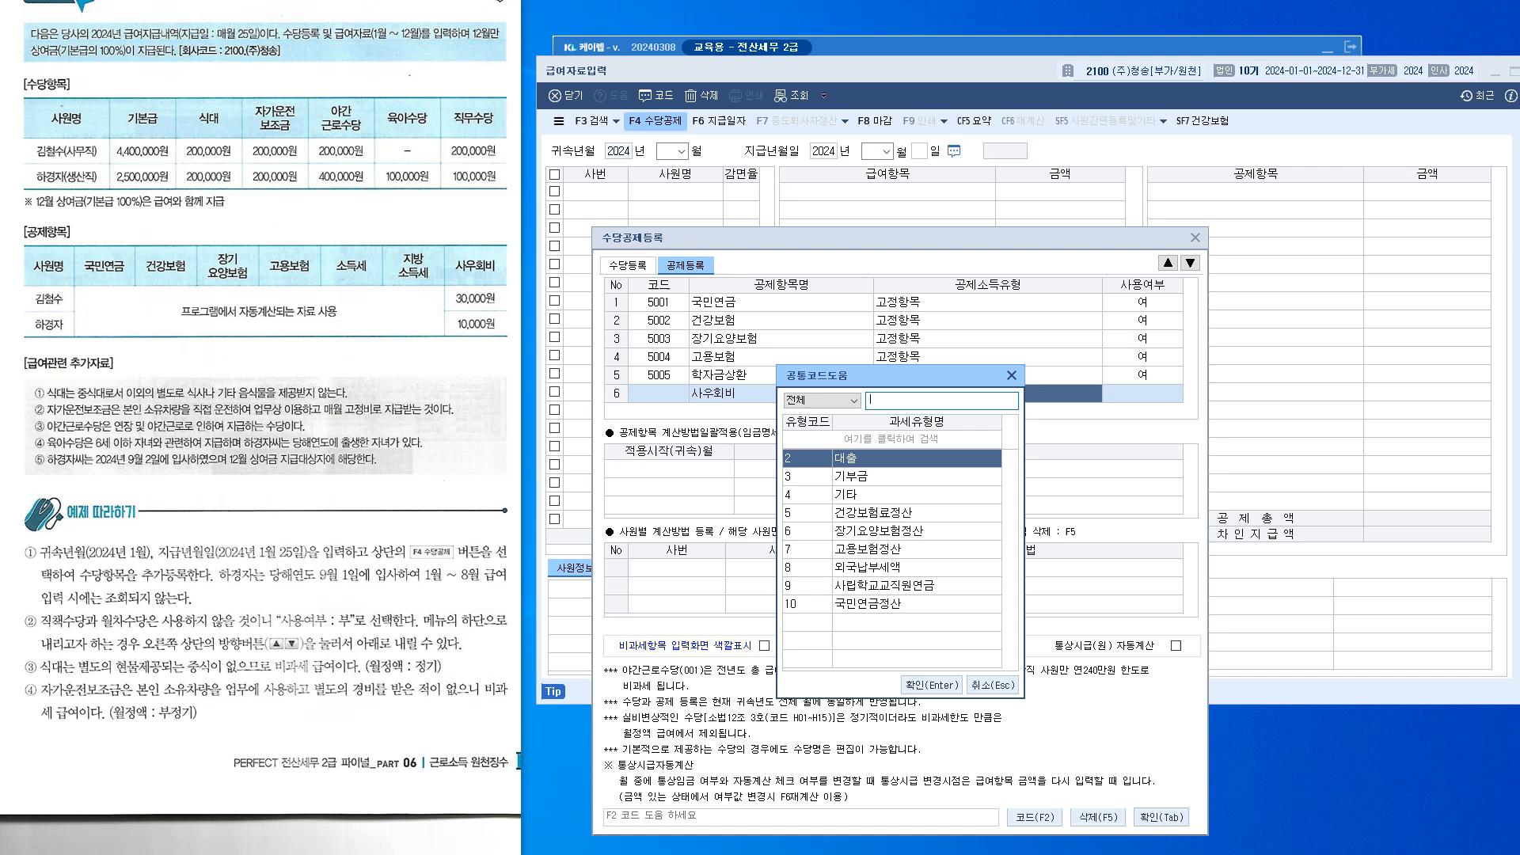
key(Down)
key(Down)
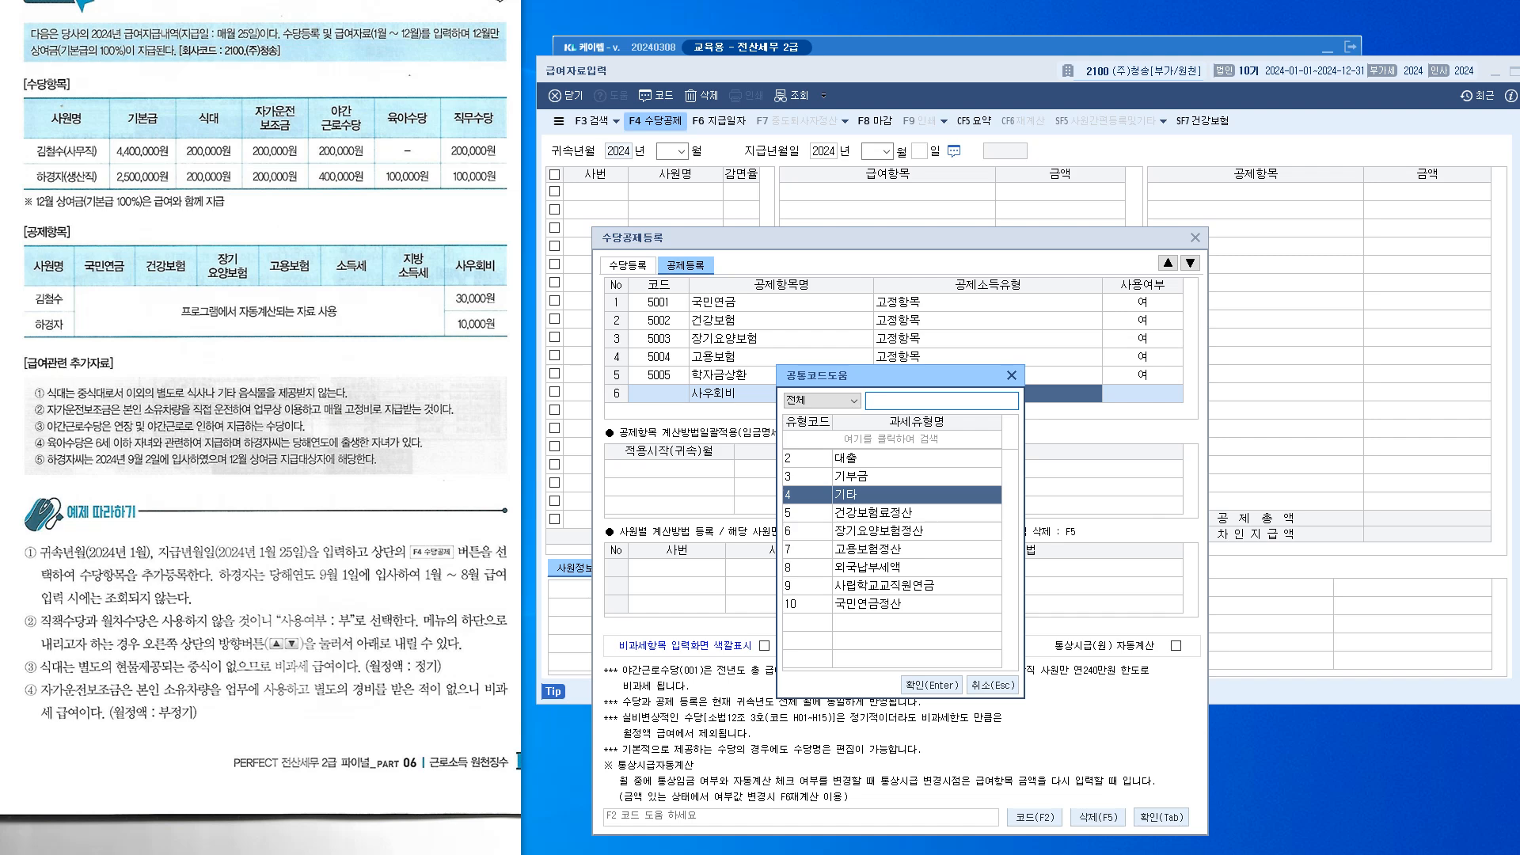
key(Down)
key(Down)
key(Down)
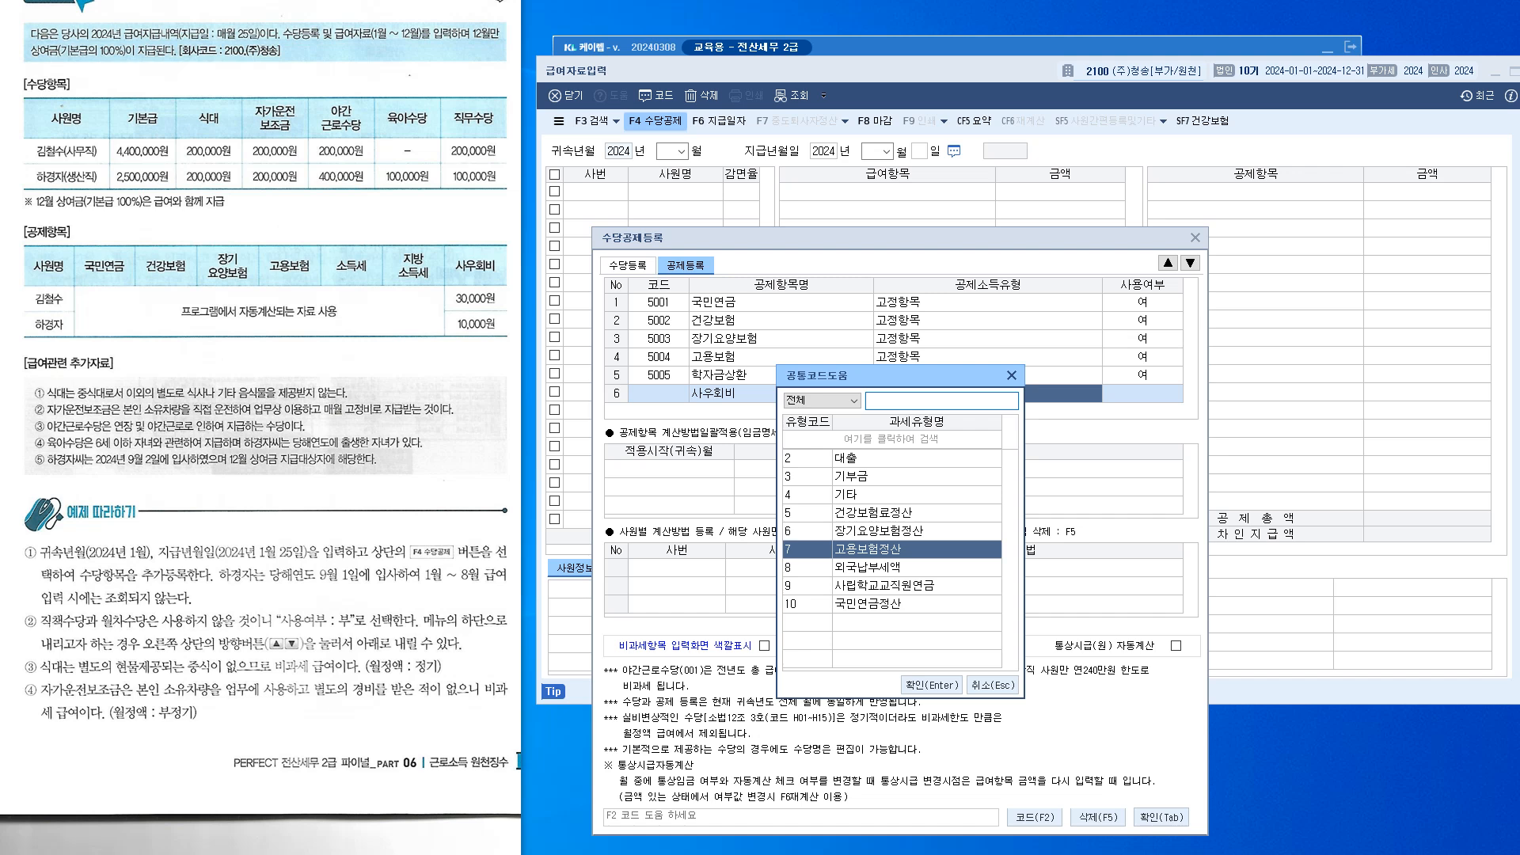
key(Down)
key(Down)
key(Down)
key(Up)
key(Up)
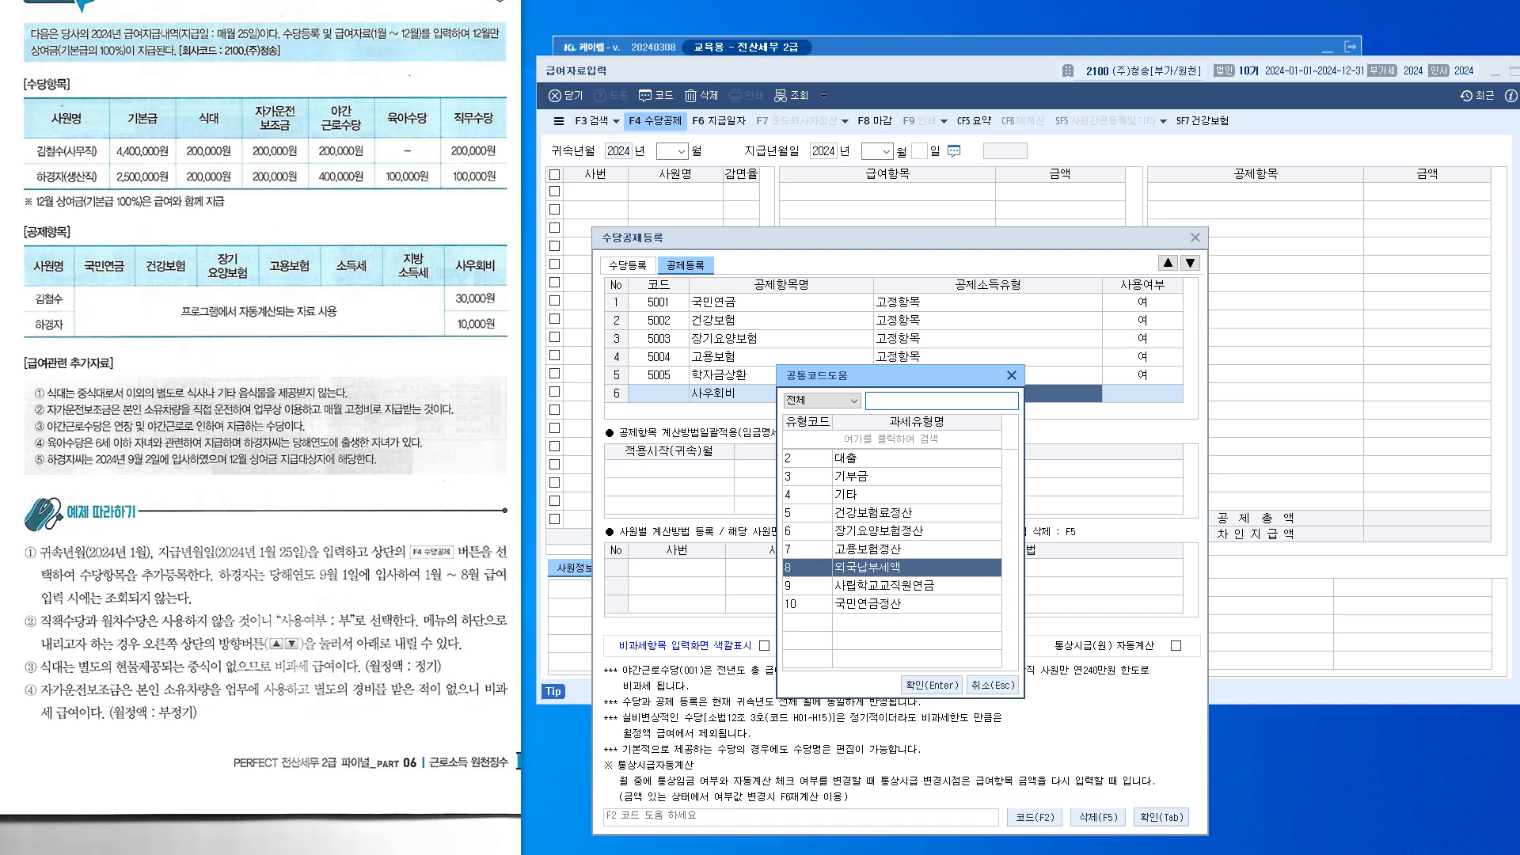
key(Up)
key(Up)
key(Up)
key(Up)
key(Return)
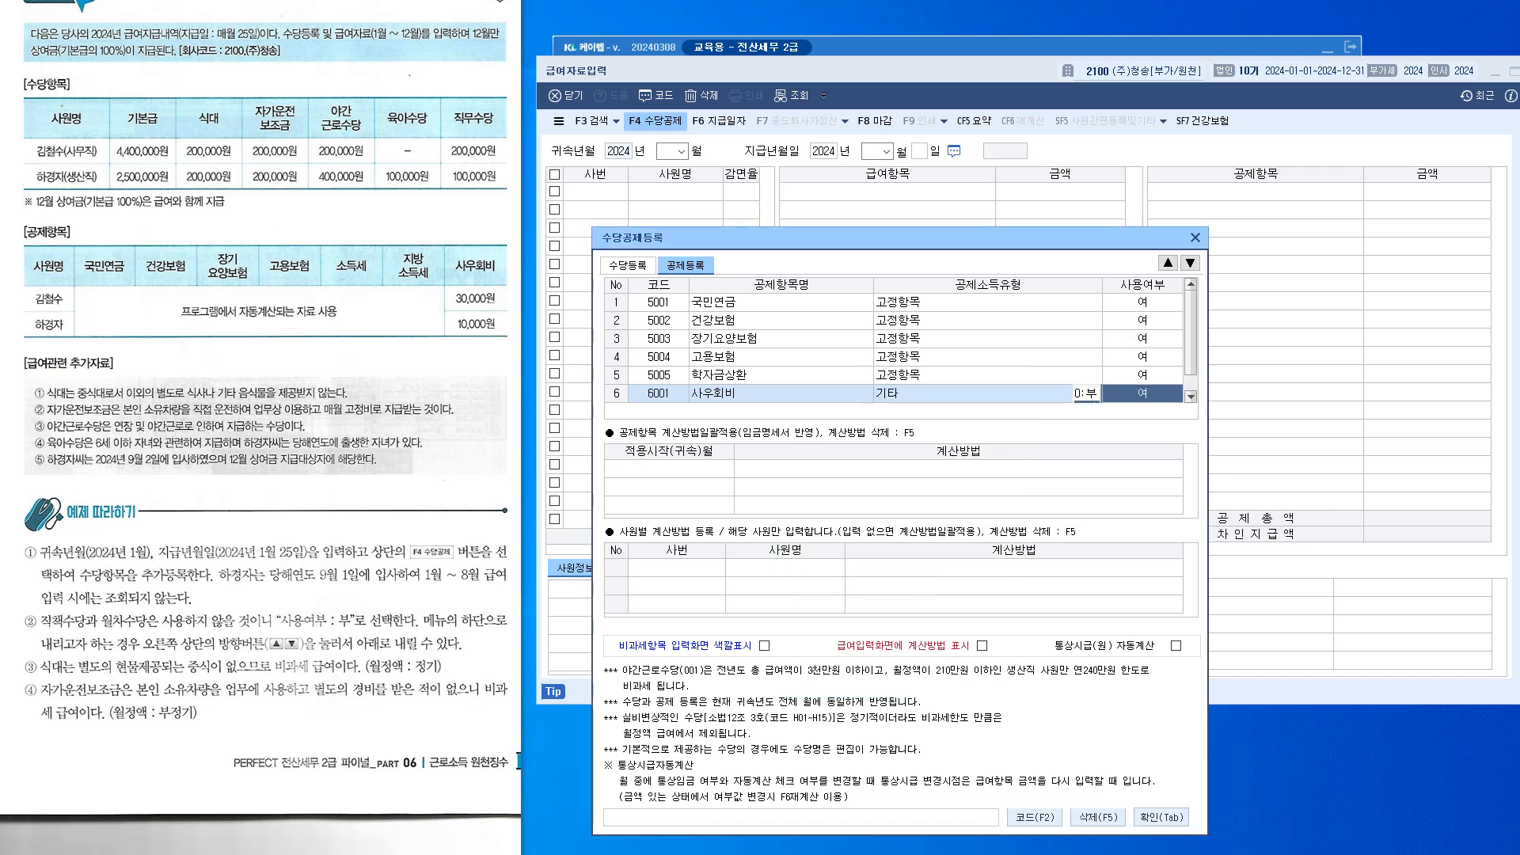
Reselect 기타 for row 6's income type and finish the row
click(926, 394)
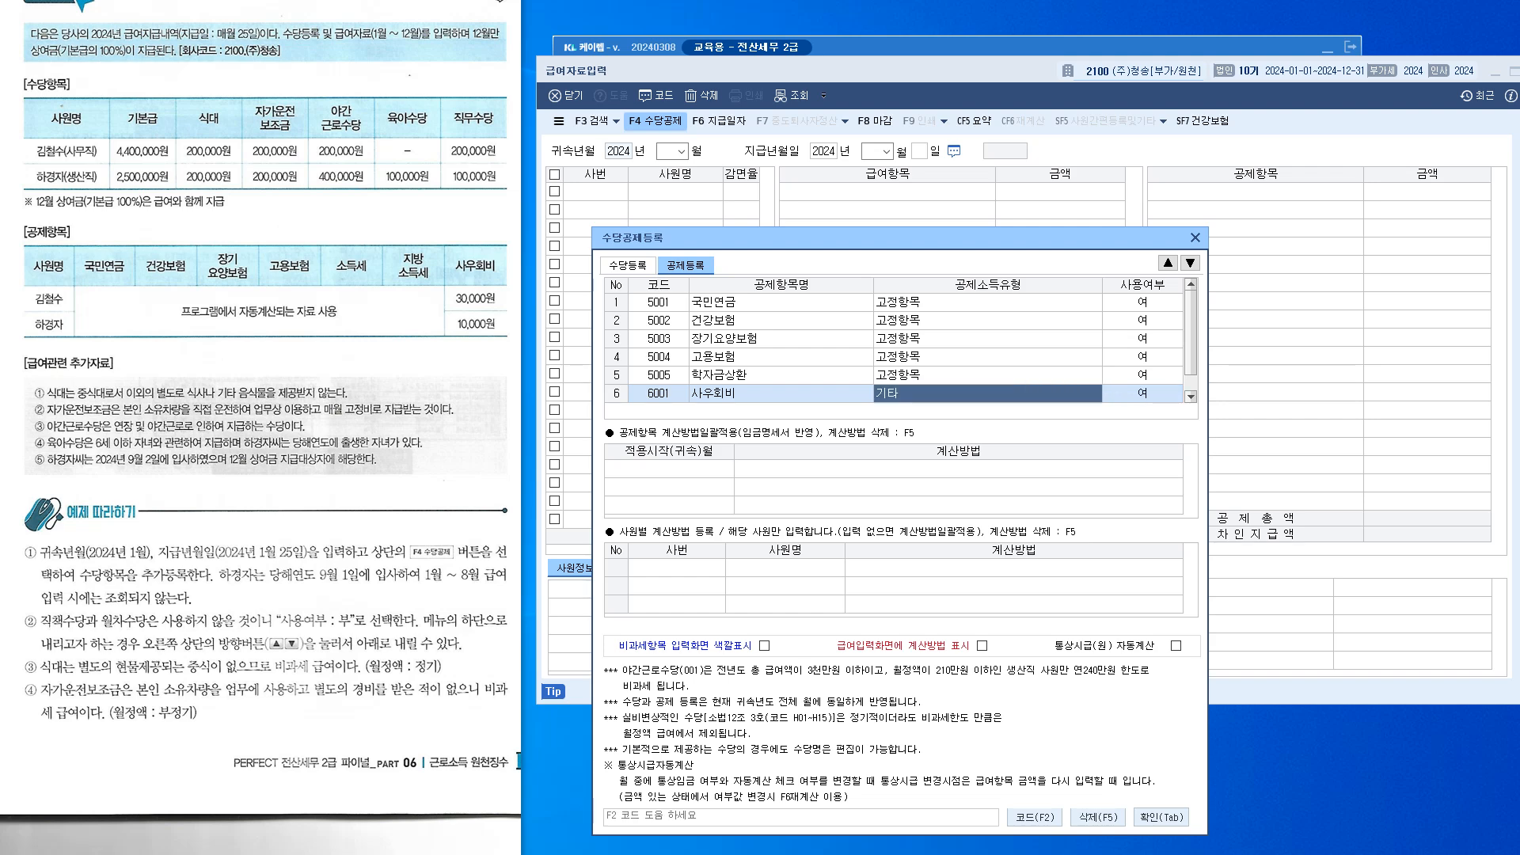
key(F2)
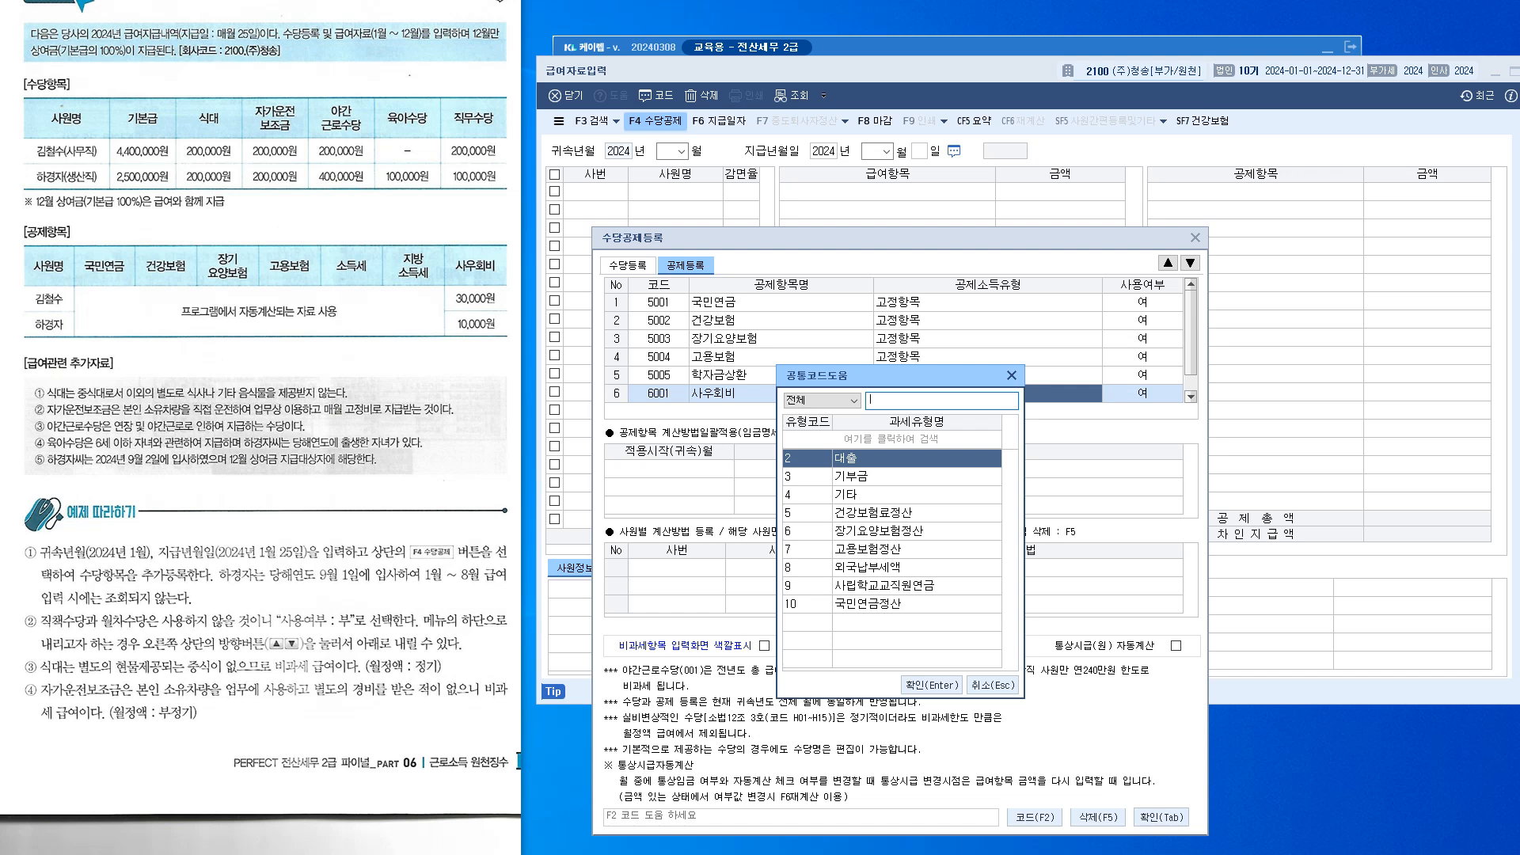
key(Down)
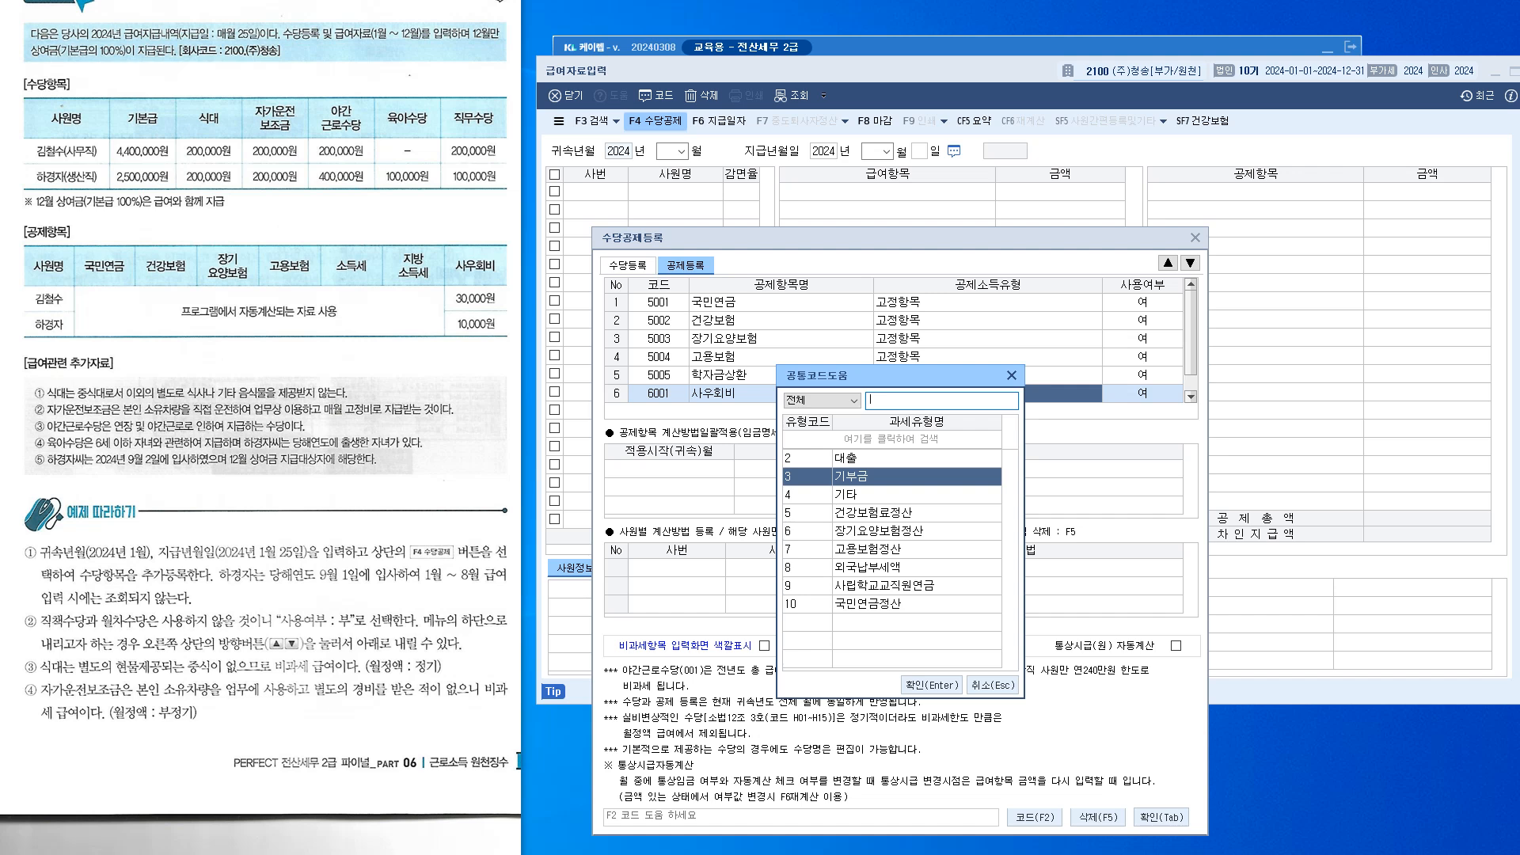
key(Up)
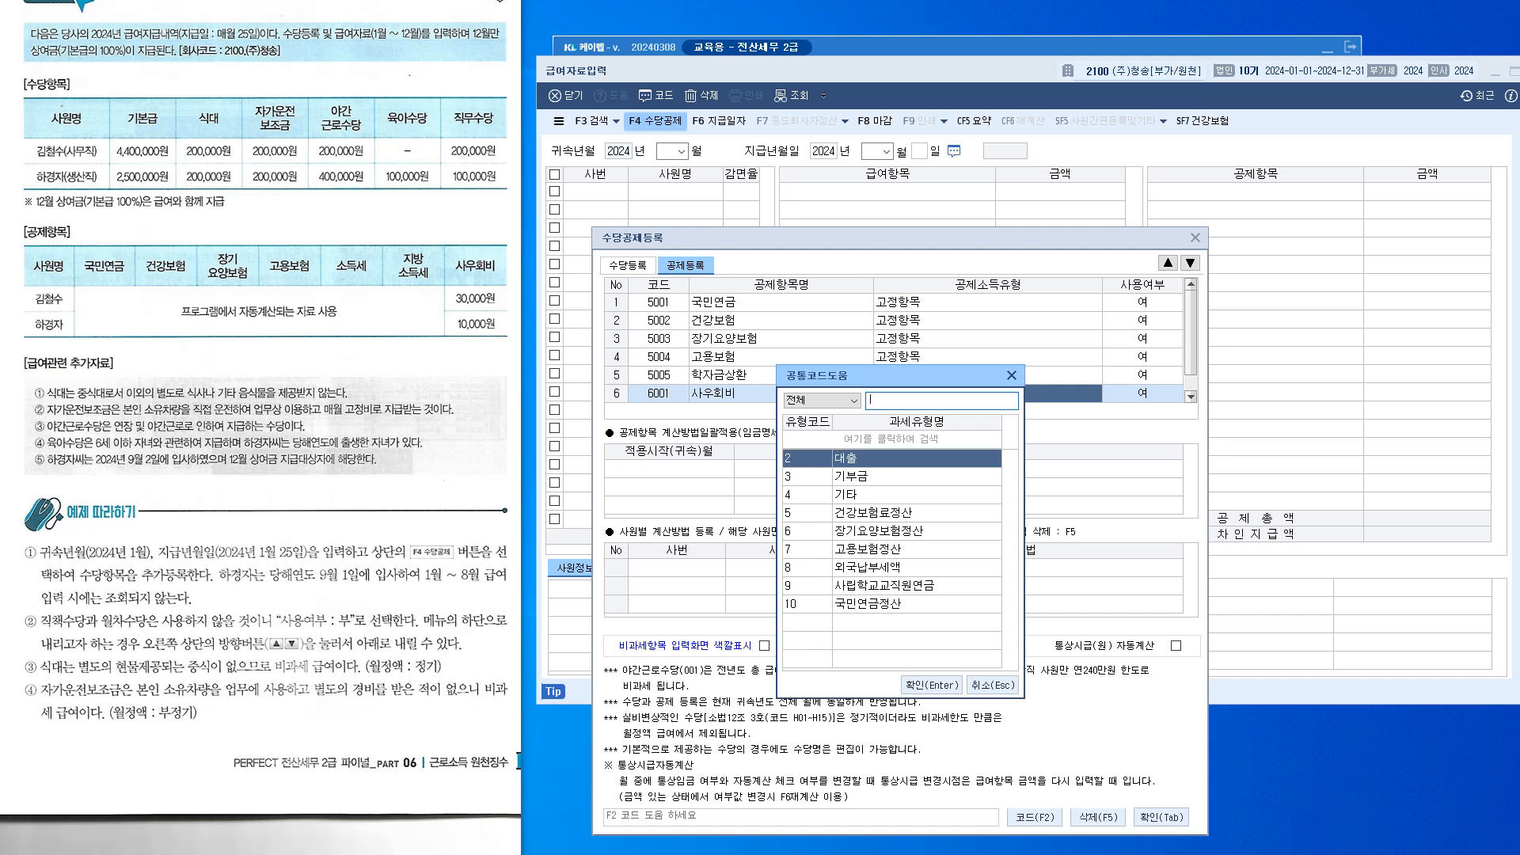
key(Down)
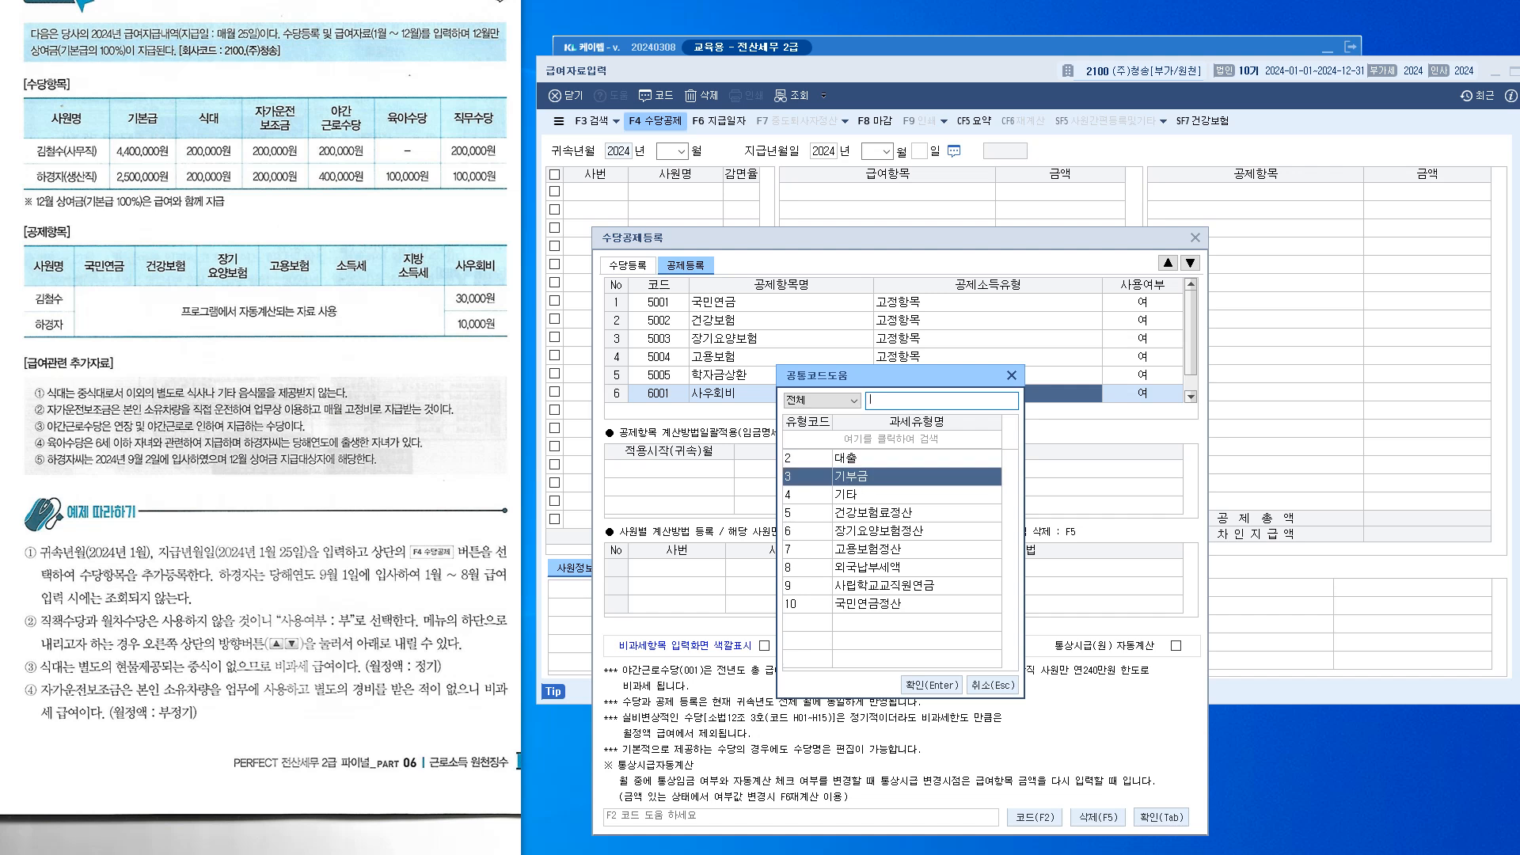
key(Down)
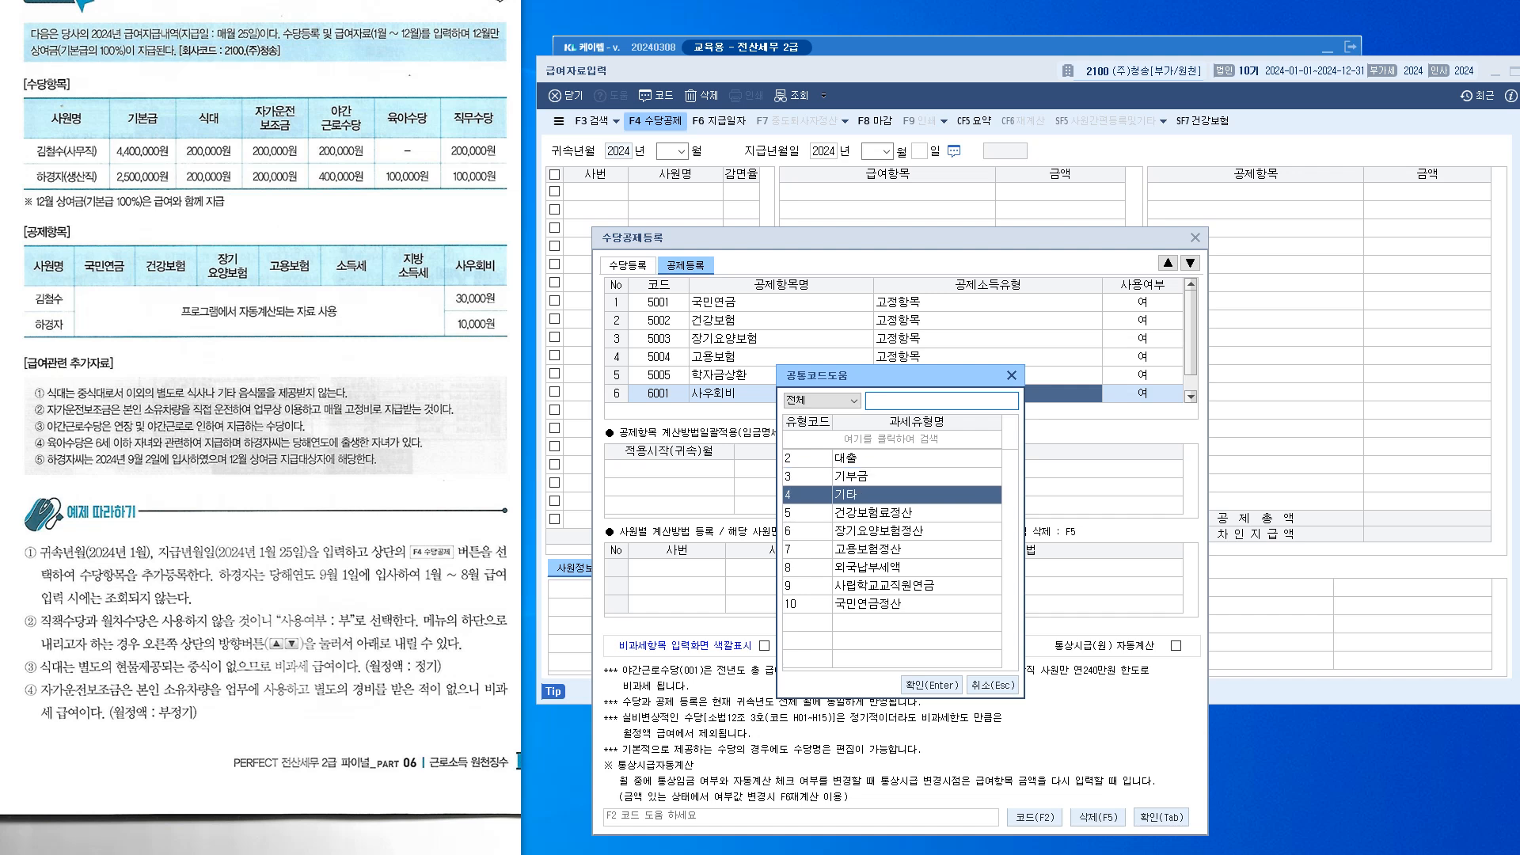
key(Down)
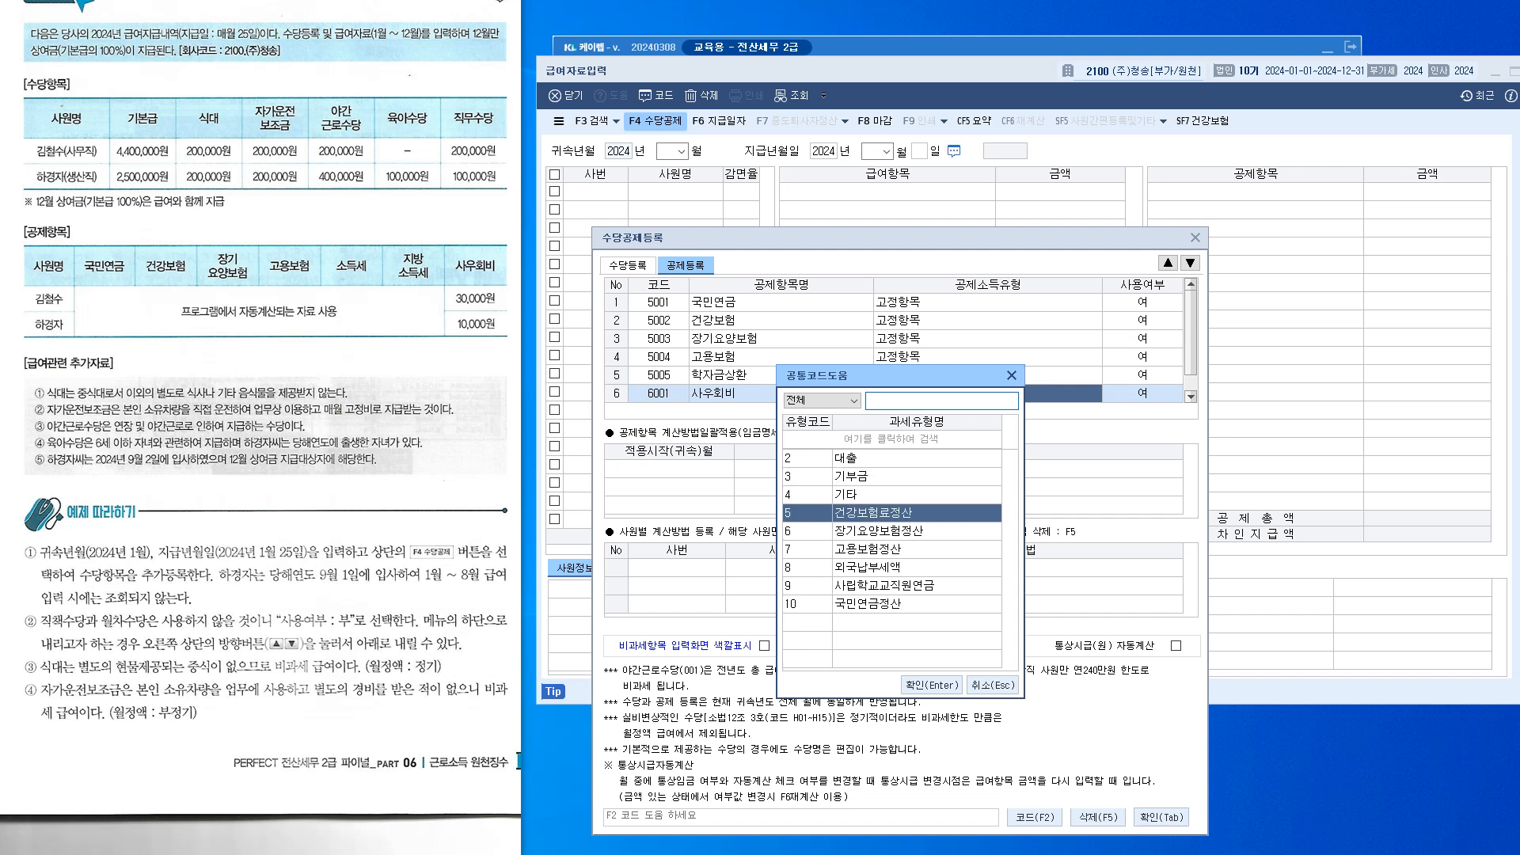
key(Up)
key(Return)
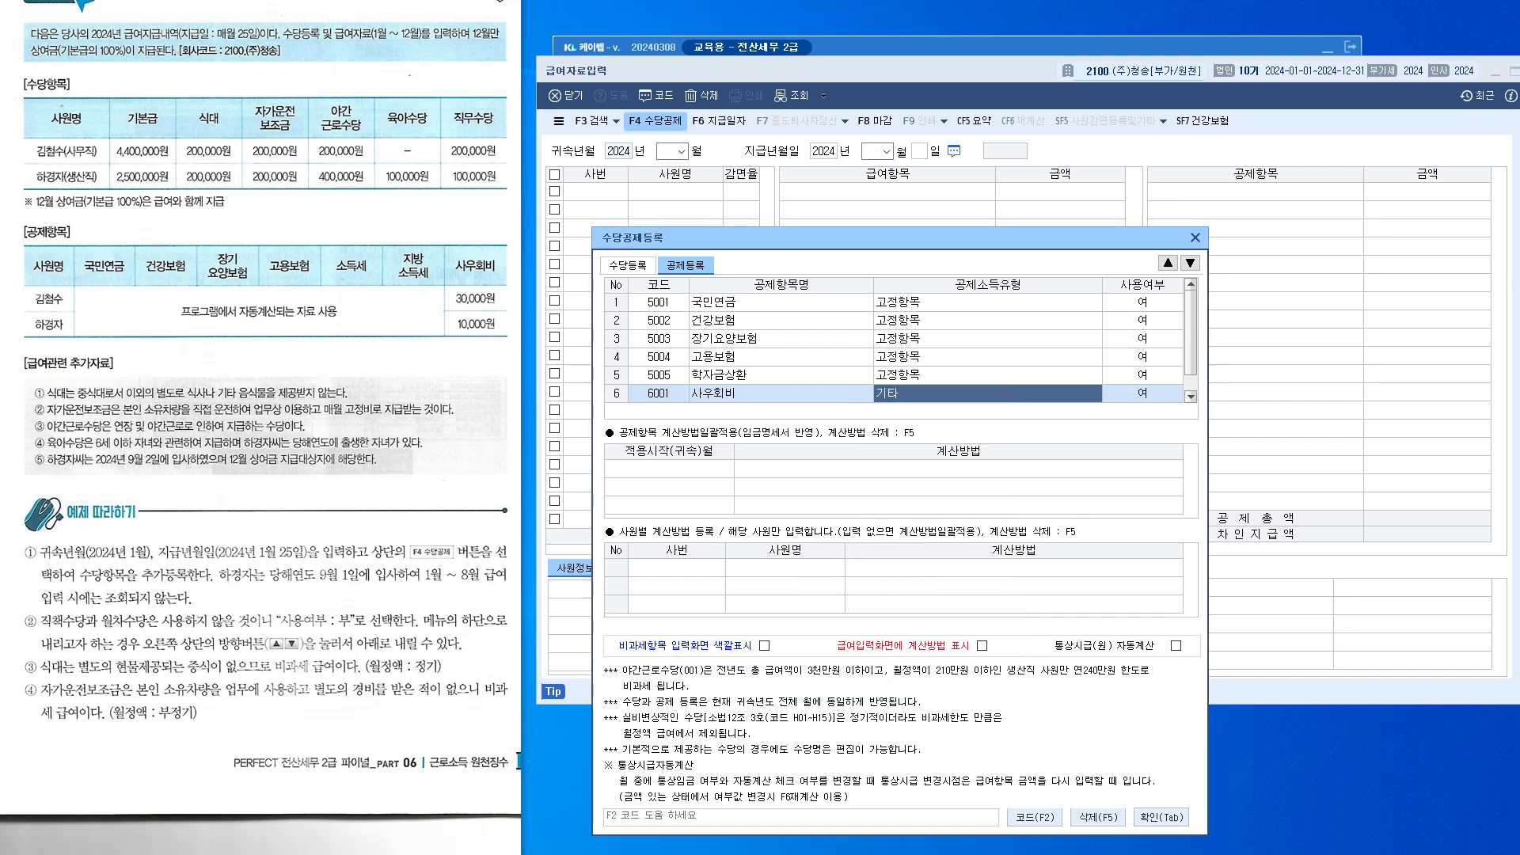
key(Return)
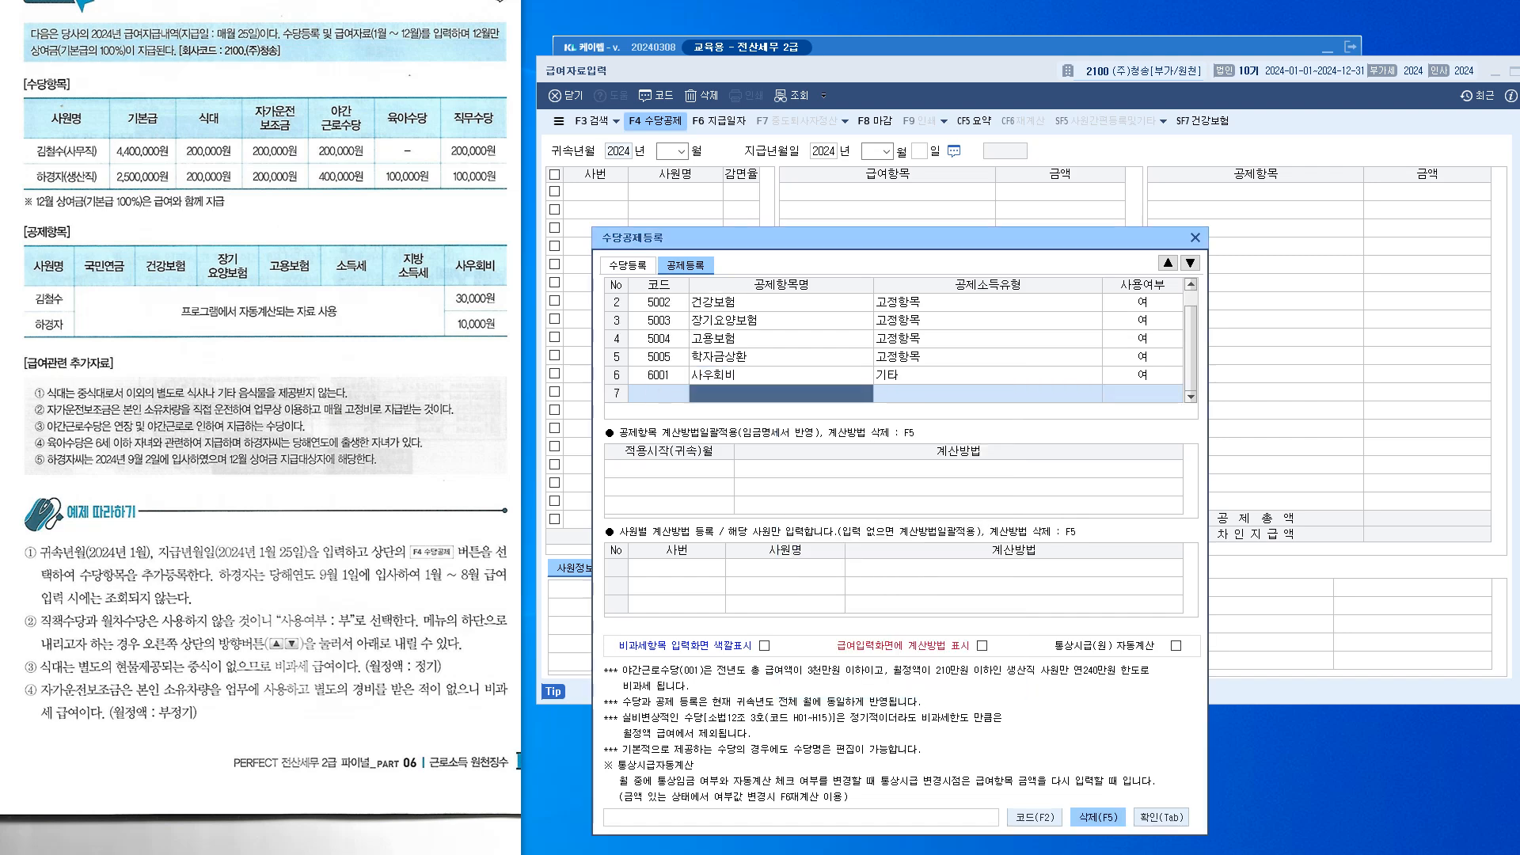
Close 수당공제등록, set 귀속년월 to January 2024, and advance to the payment date
click(1161, 817)
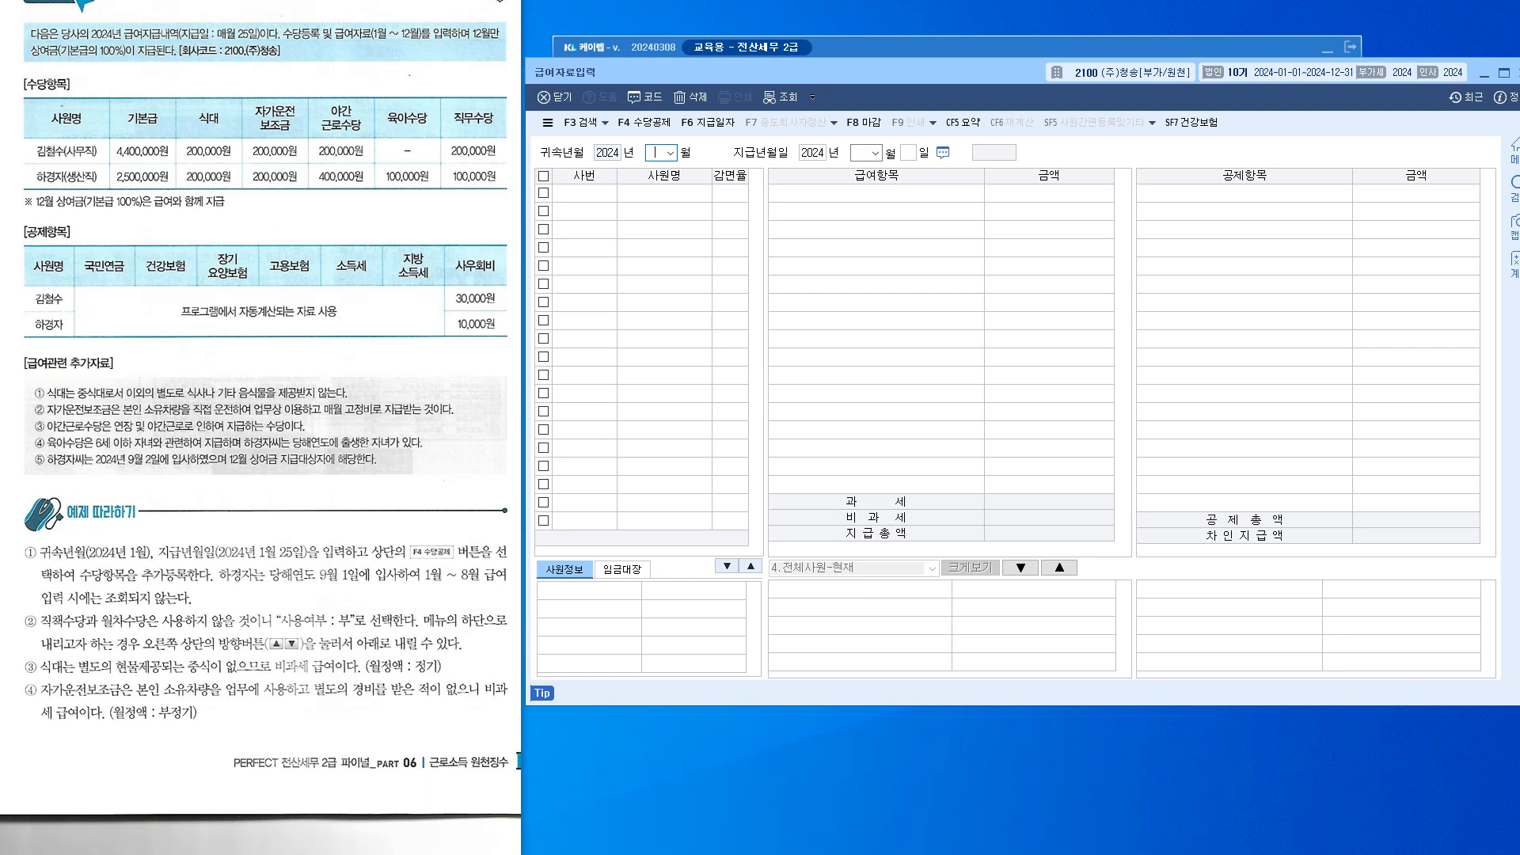
text(1)
key(Return)
key(Return)
key(Return)
Set pay day 25, 기본급 4,400,000 and 식대 200,000 for employee 100
text(25)
key(Return)
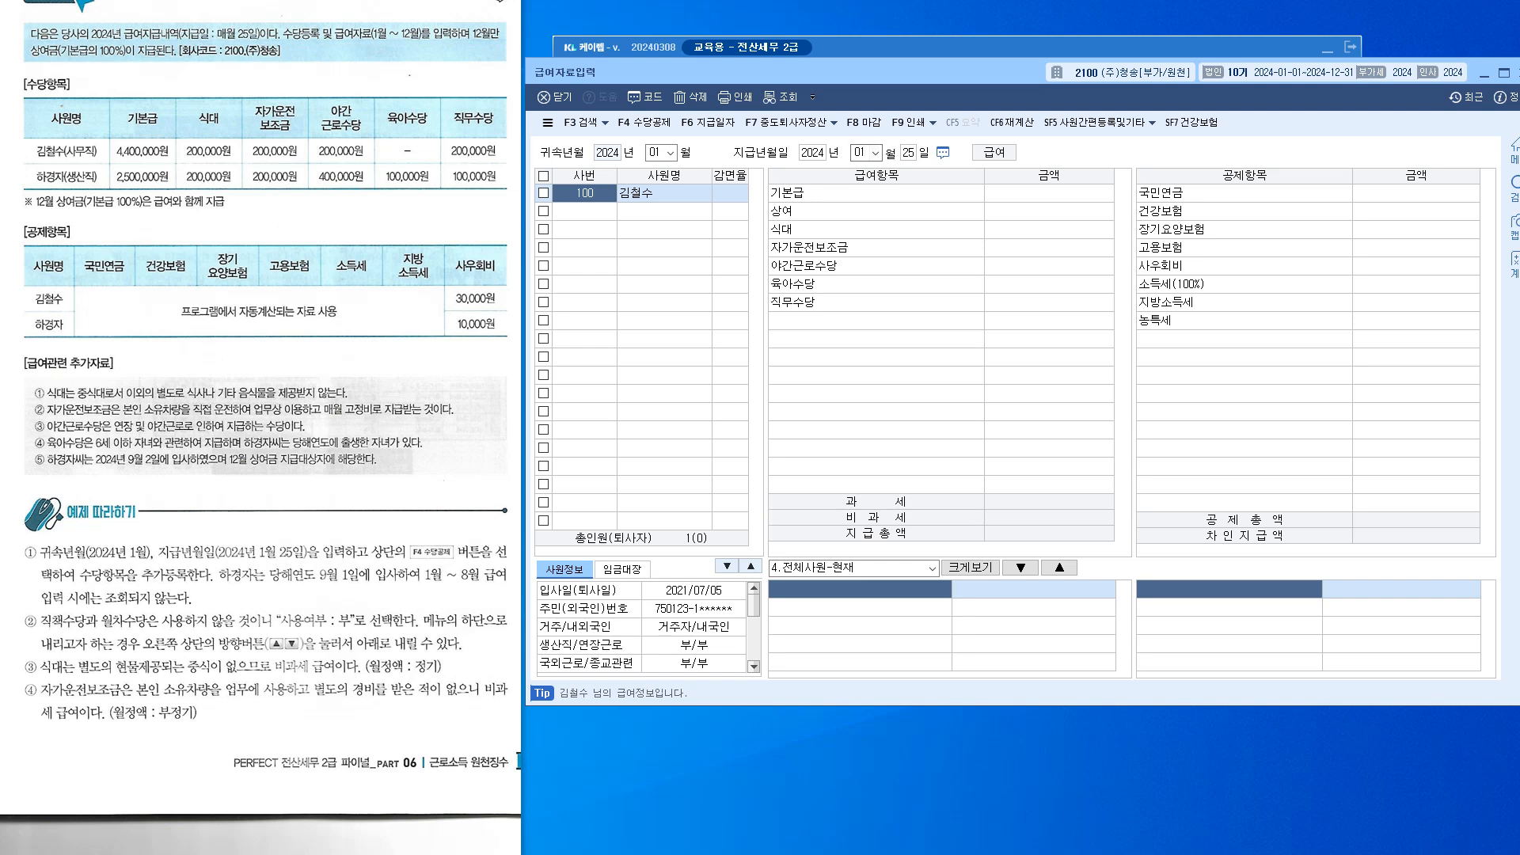
click(1050, 193)
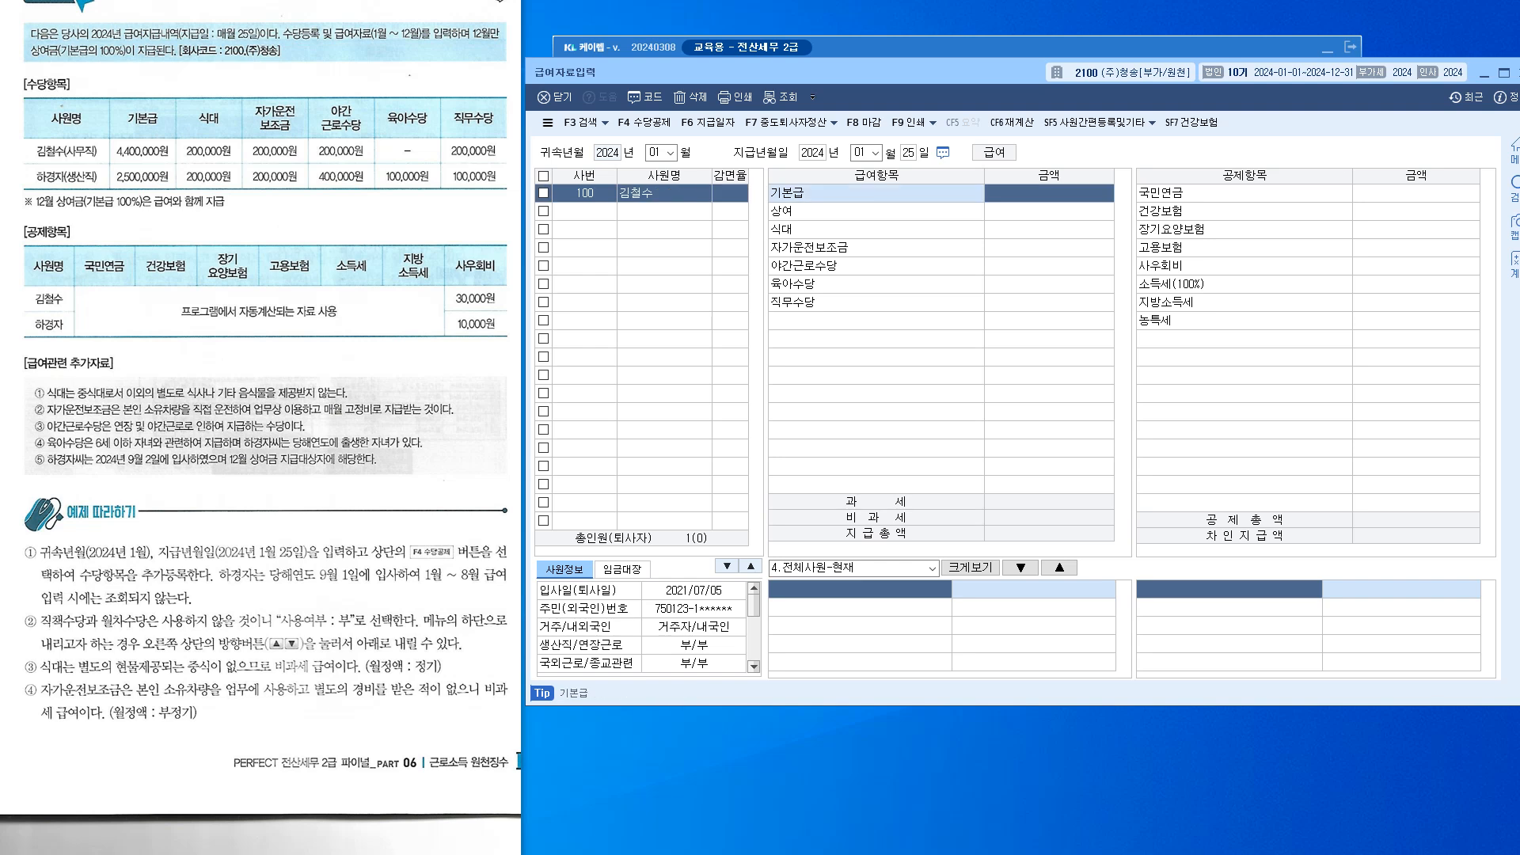
text(4,400,000)
key(Return)
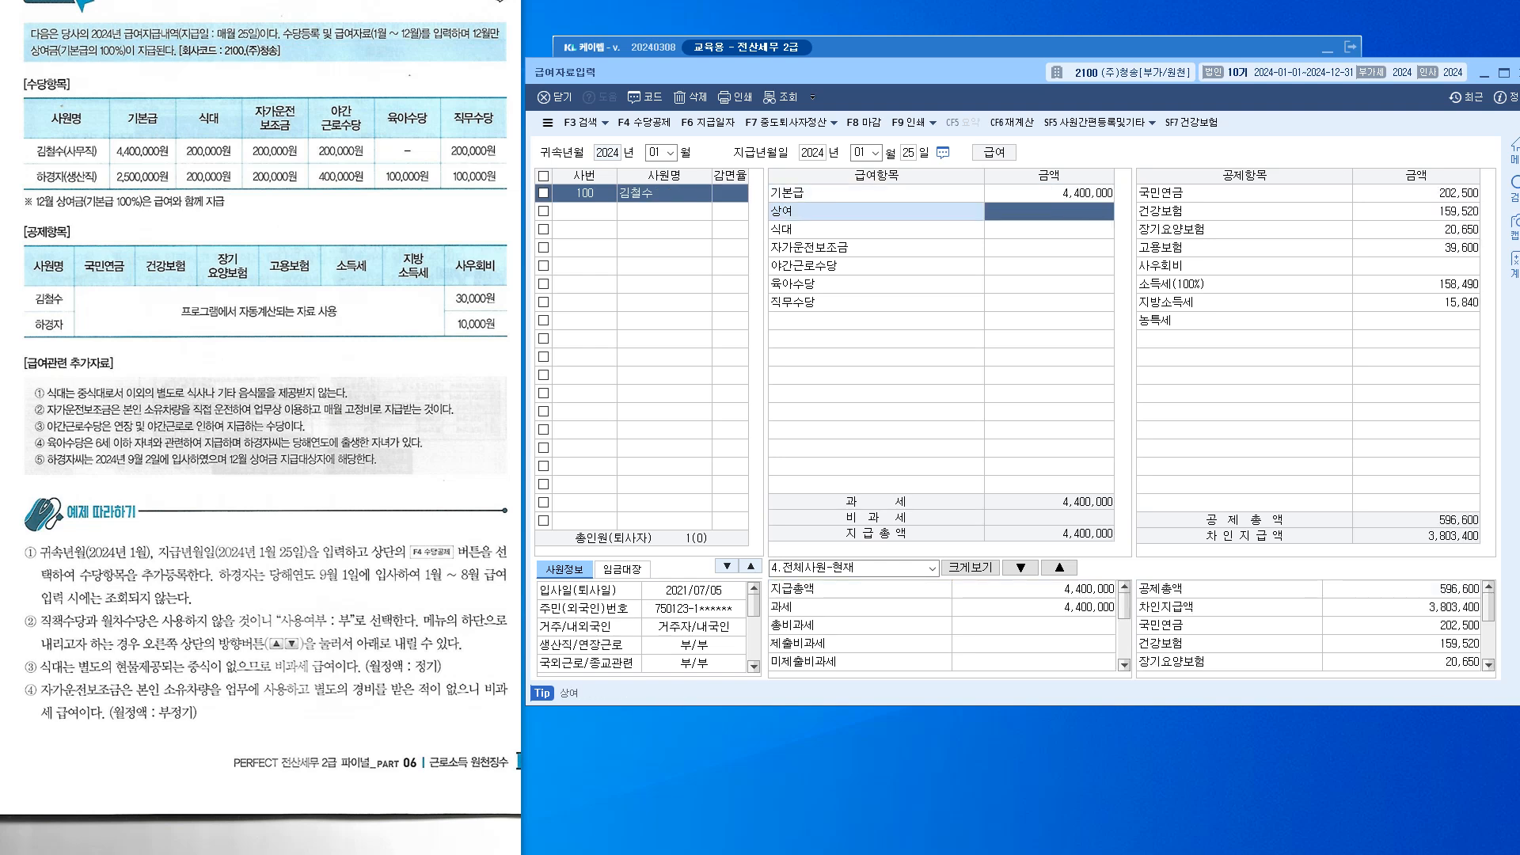
key(Return)
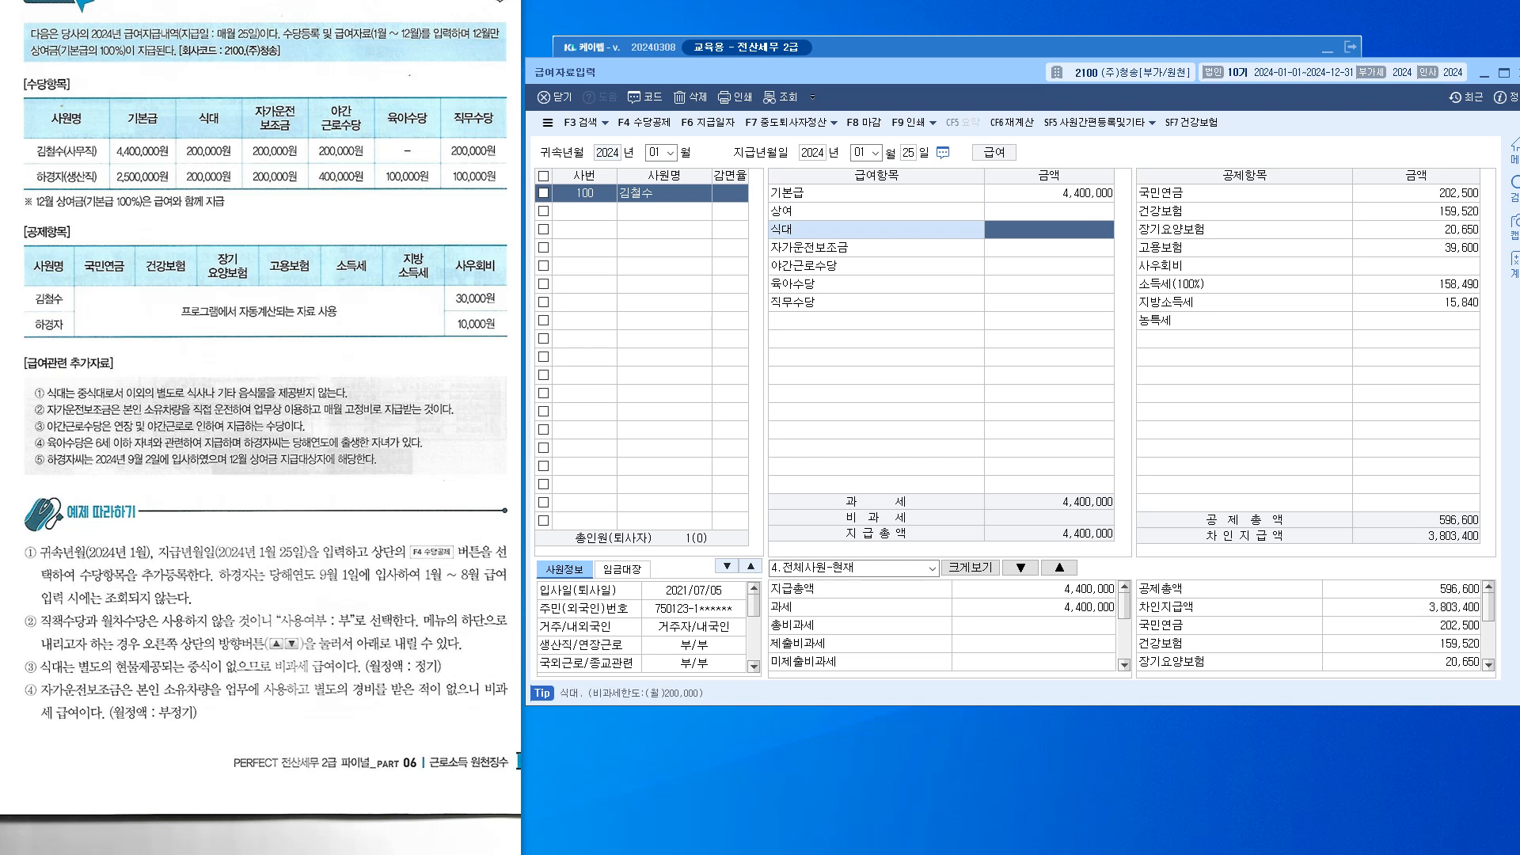
text(2000000)
key(Return)
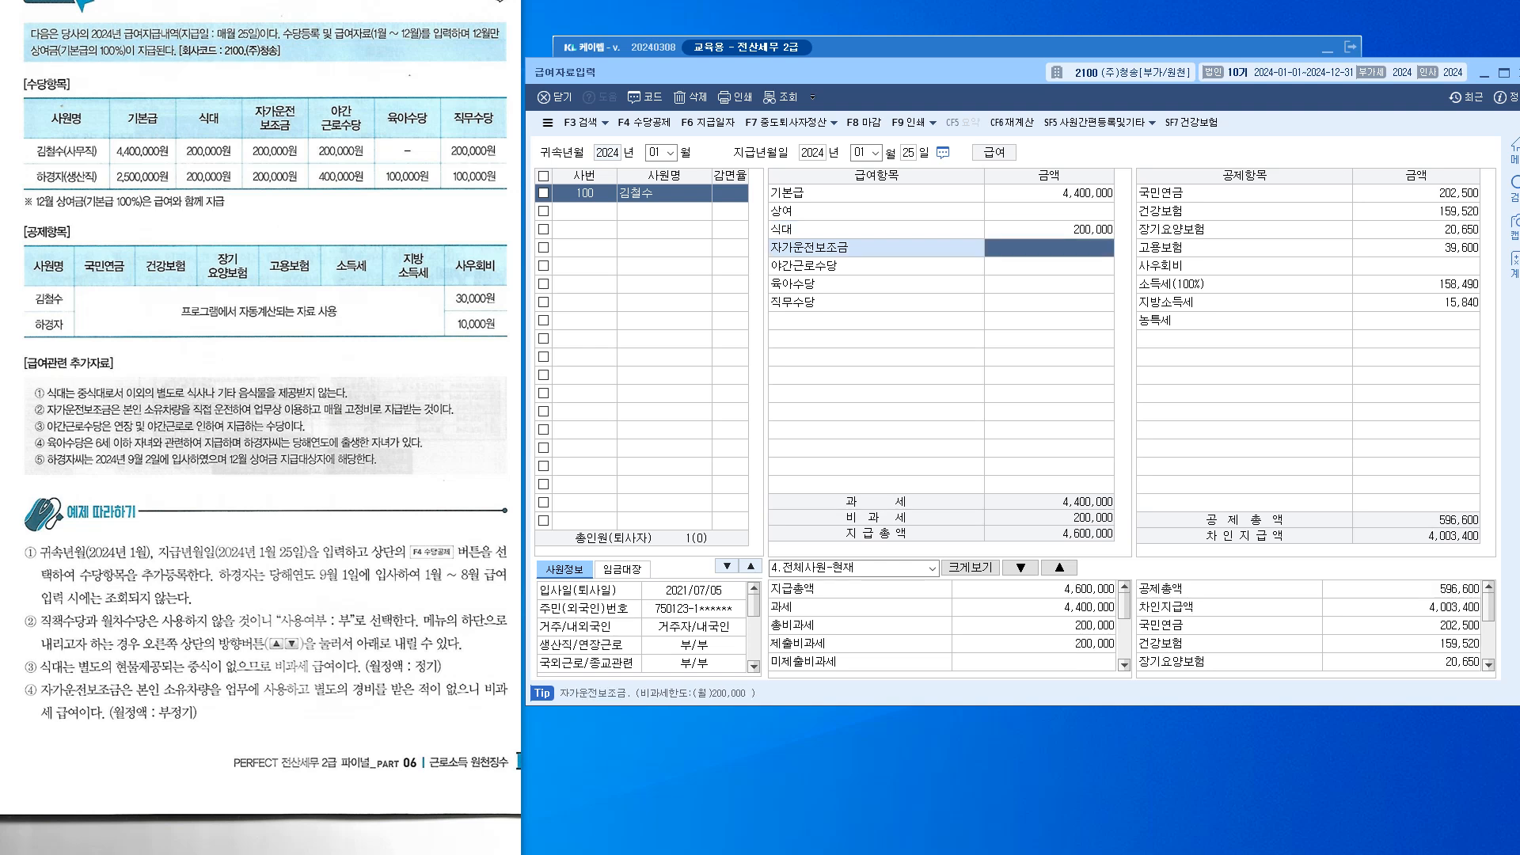
Enter 200,000 each for 자가운전보조금, 야간근로수당 and 직무수당, leaving 육아수당 empty
text(2000000)
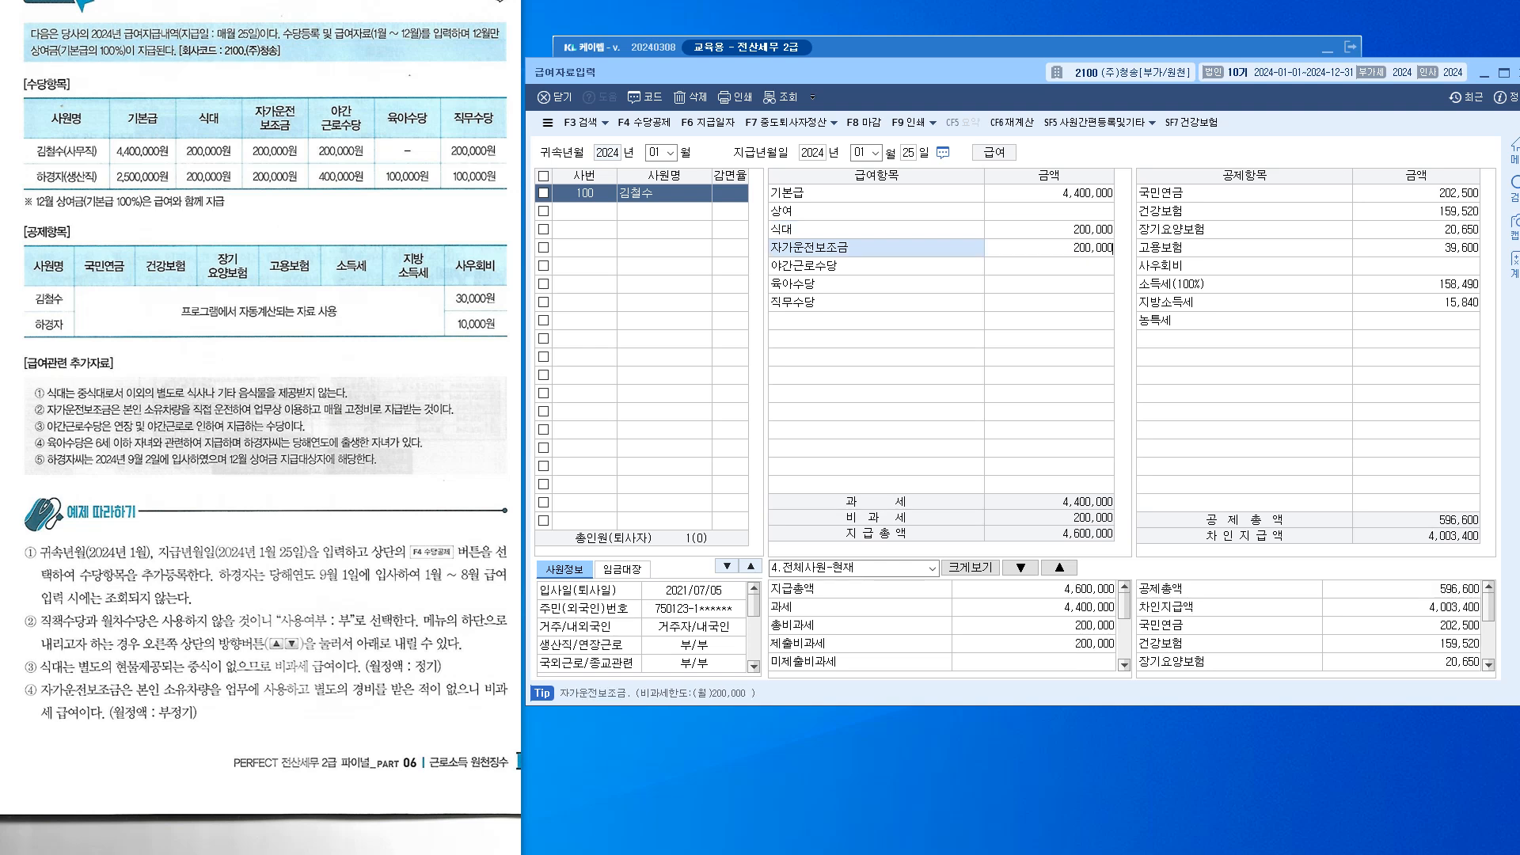
key(Return)
text(200000)
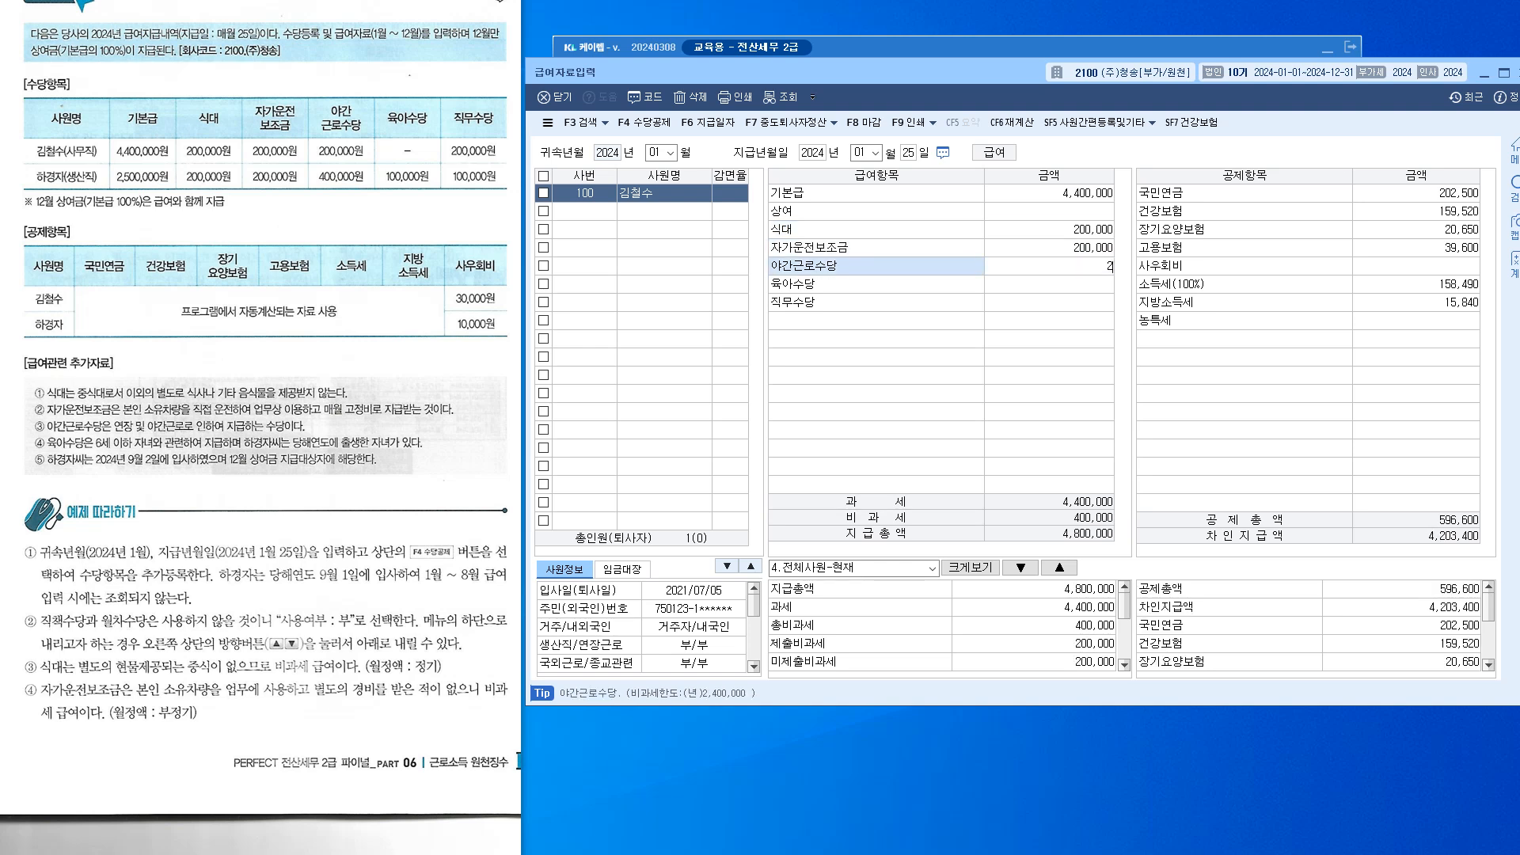
key(Return)
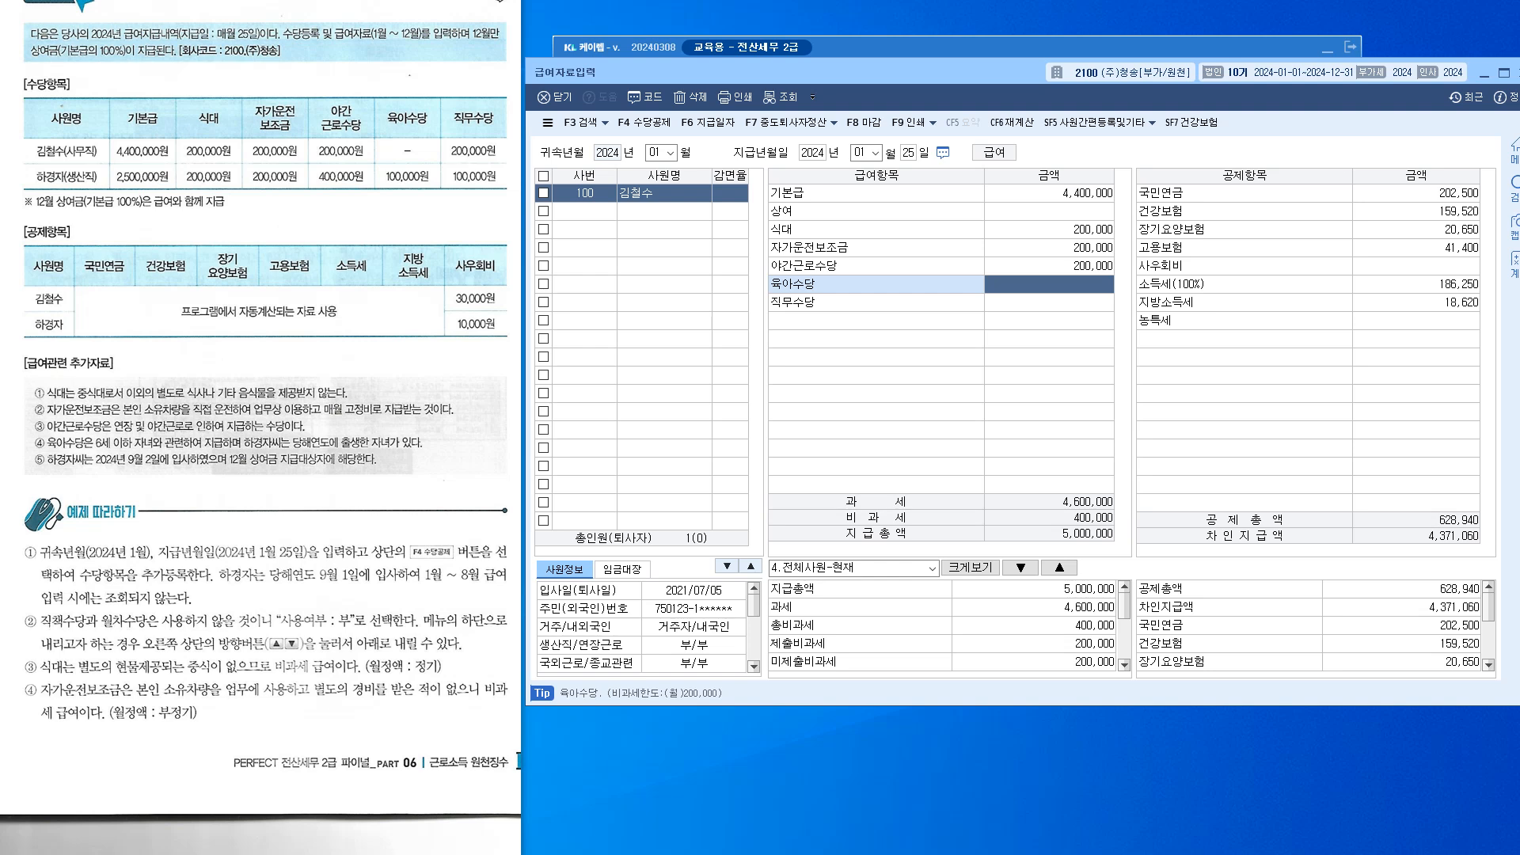
key(Return)
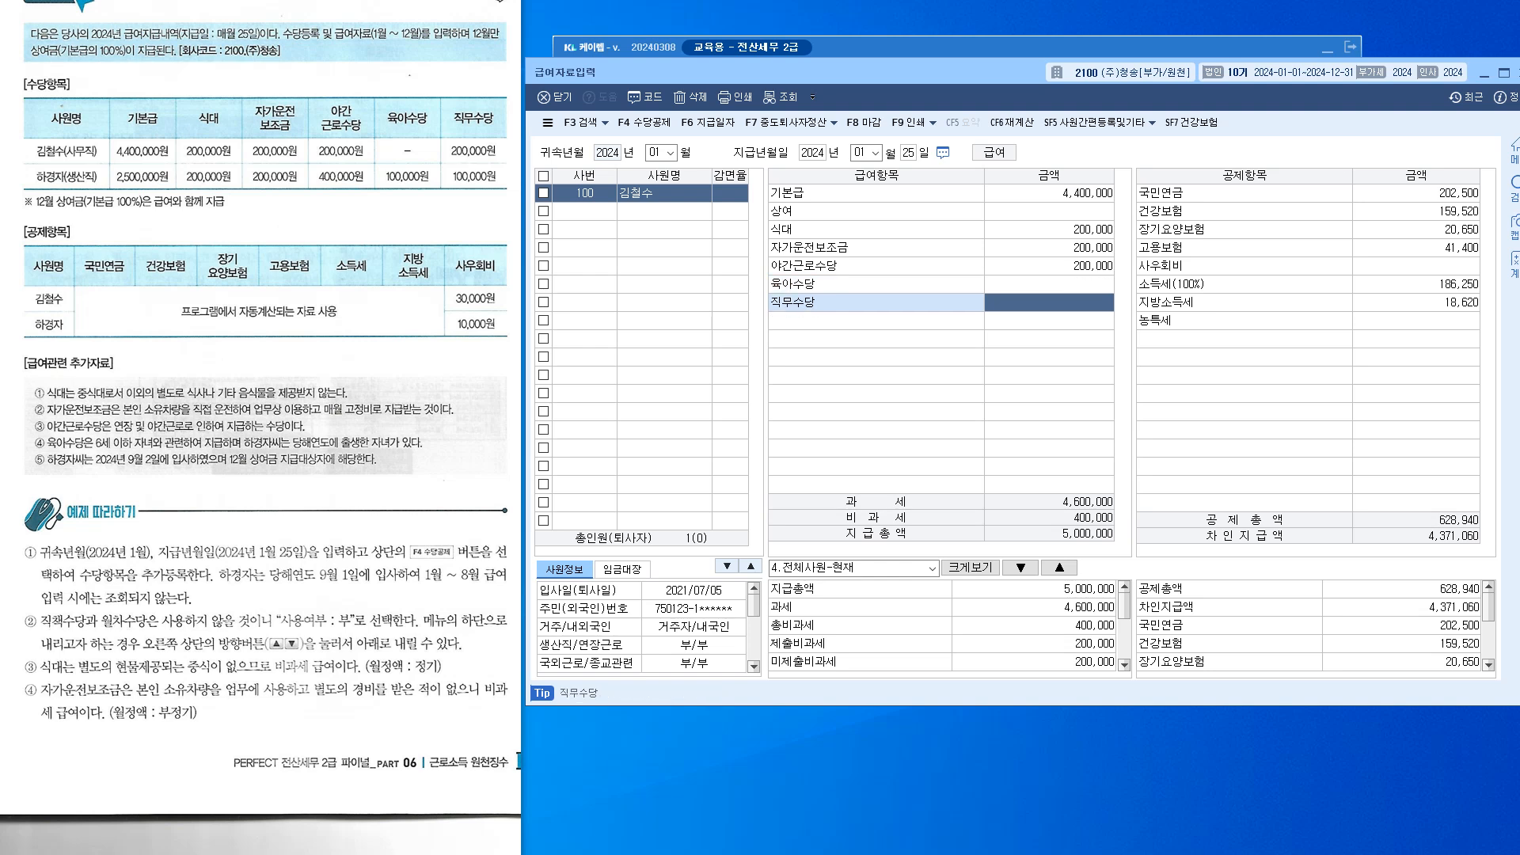
text(200000)
key(Return)
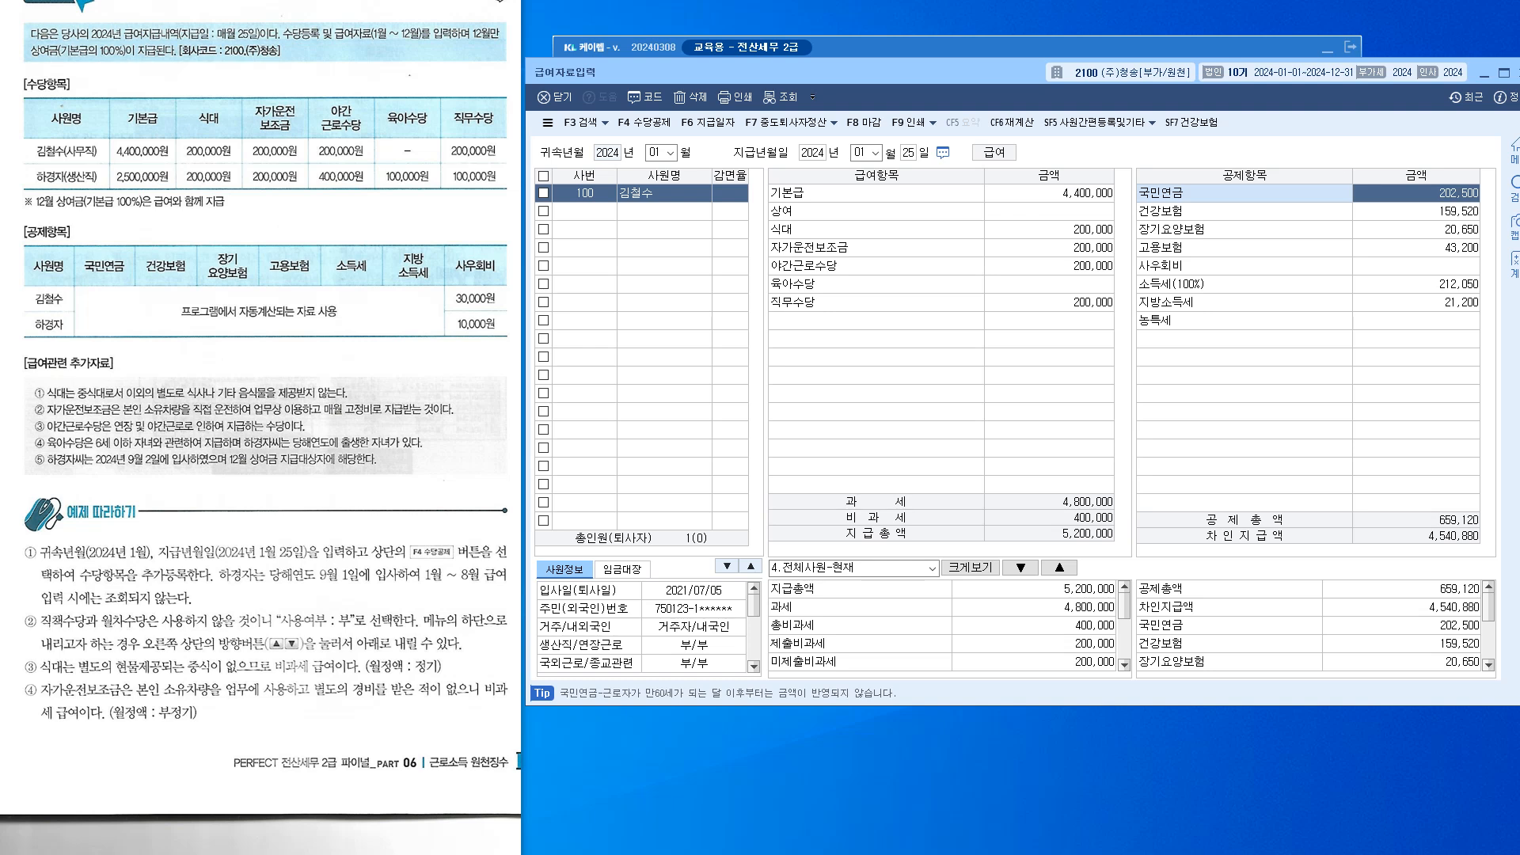
Review the calculated insurance deductions, including 건강보험 159,520
key(Return)
key(Down)
key(Down)
key(Up)
key(Up)
key(Up)
key(Down)
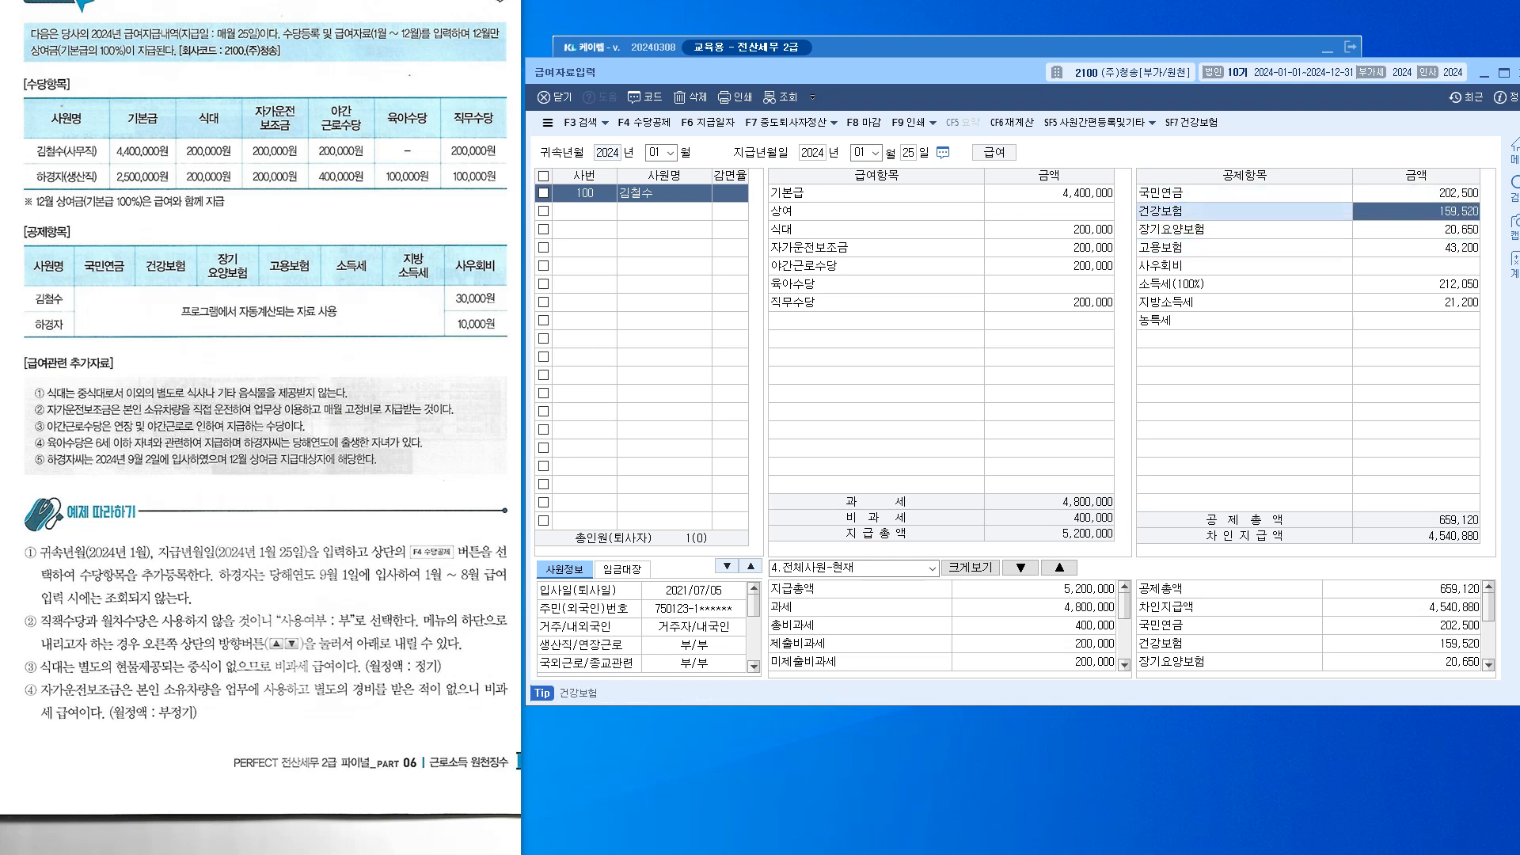
drag(661, 72, 657, 213)
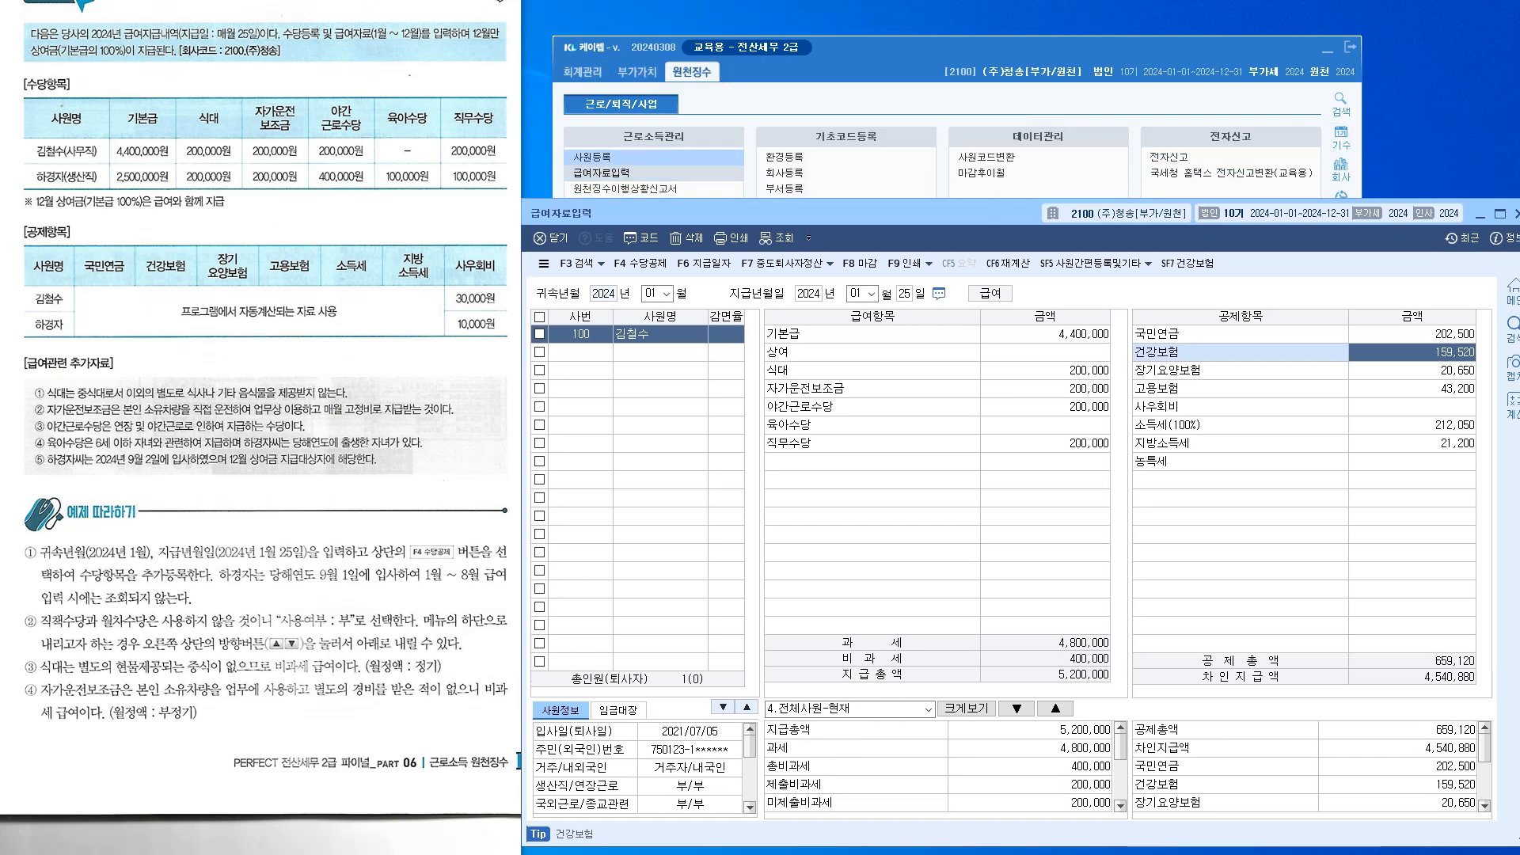
Check employee 100's 국민연금보수월액 of 4,500,000 in 사원등록, then close the record
click(654, 137)
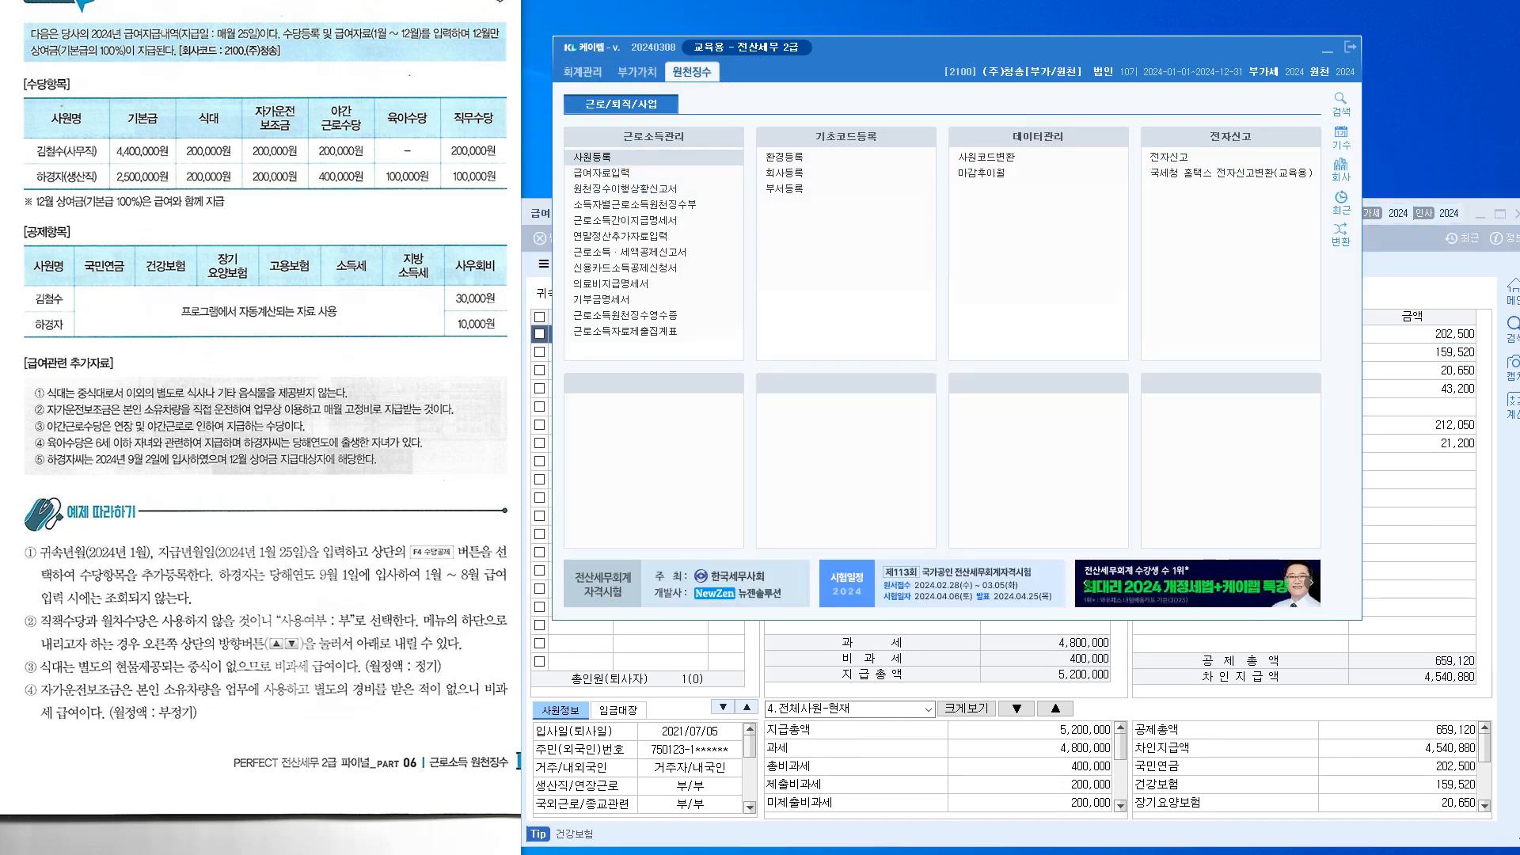
drag(1519, 237, 565, 190)
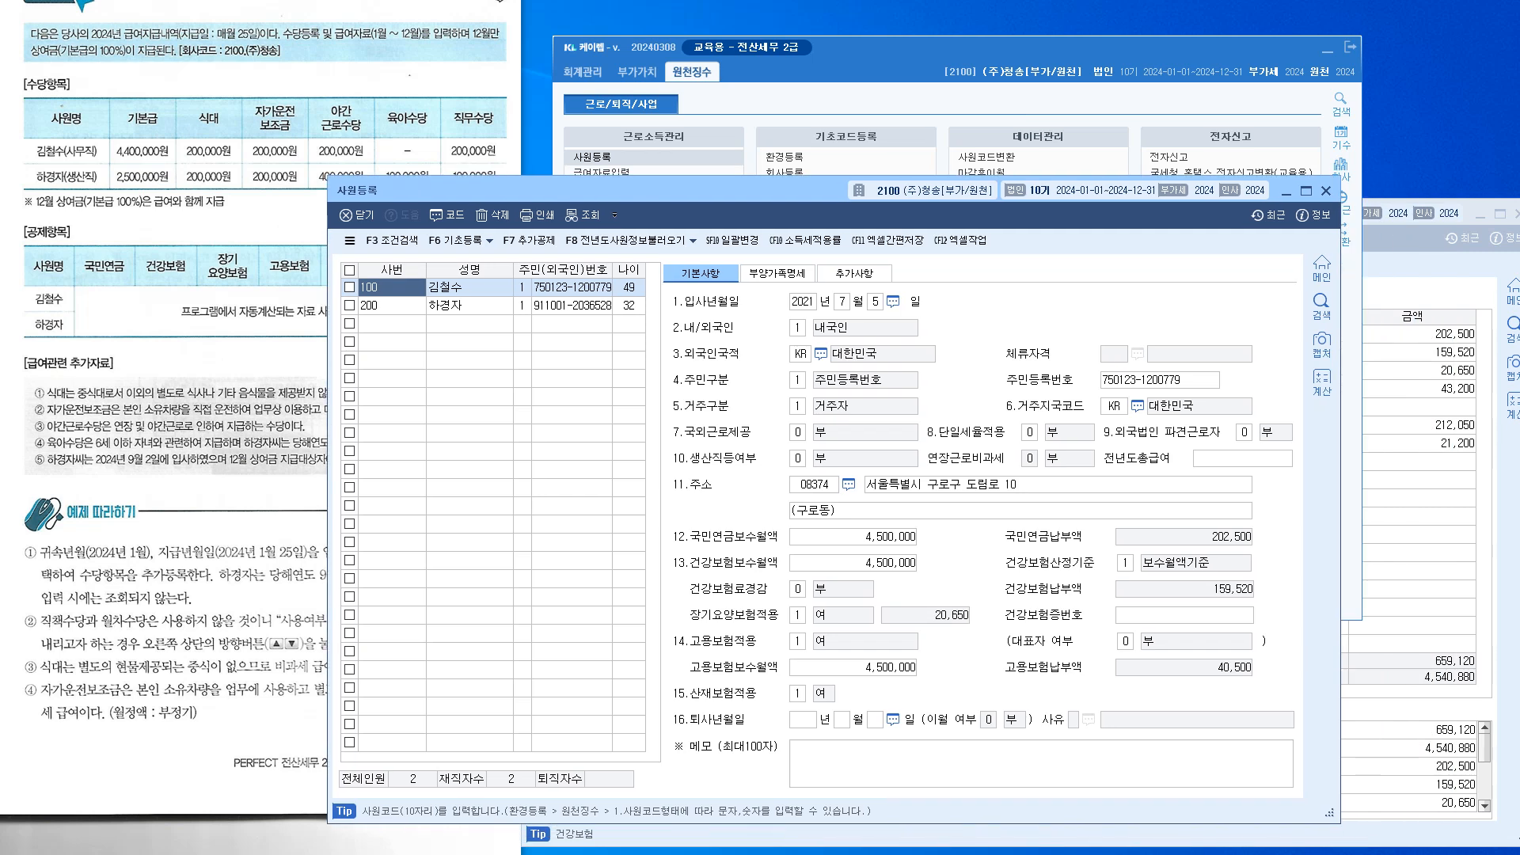
click(852, 537)
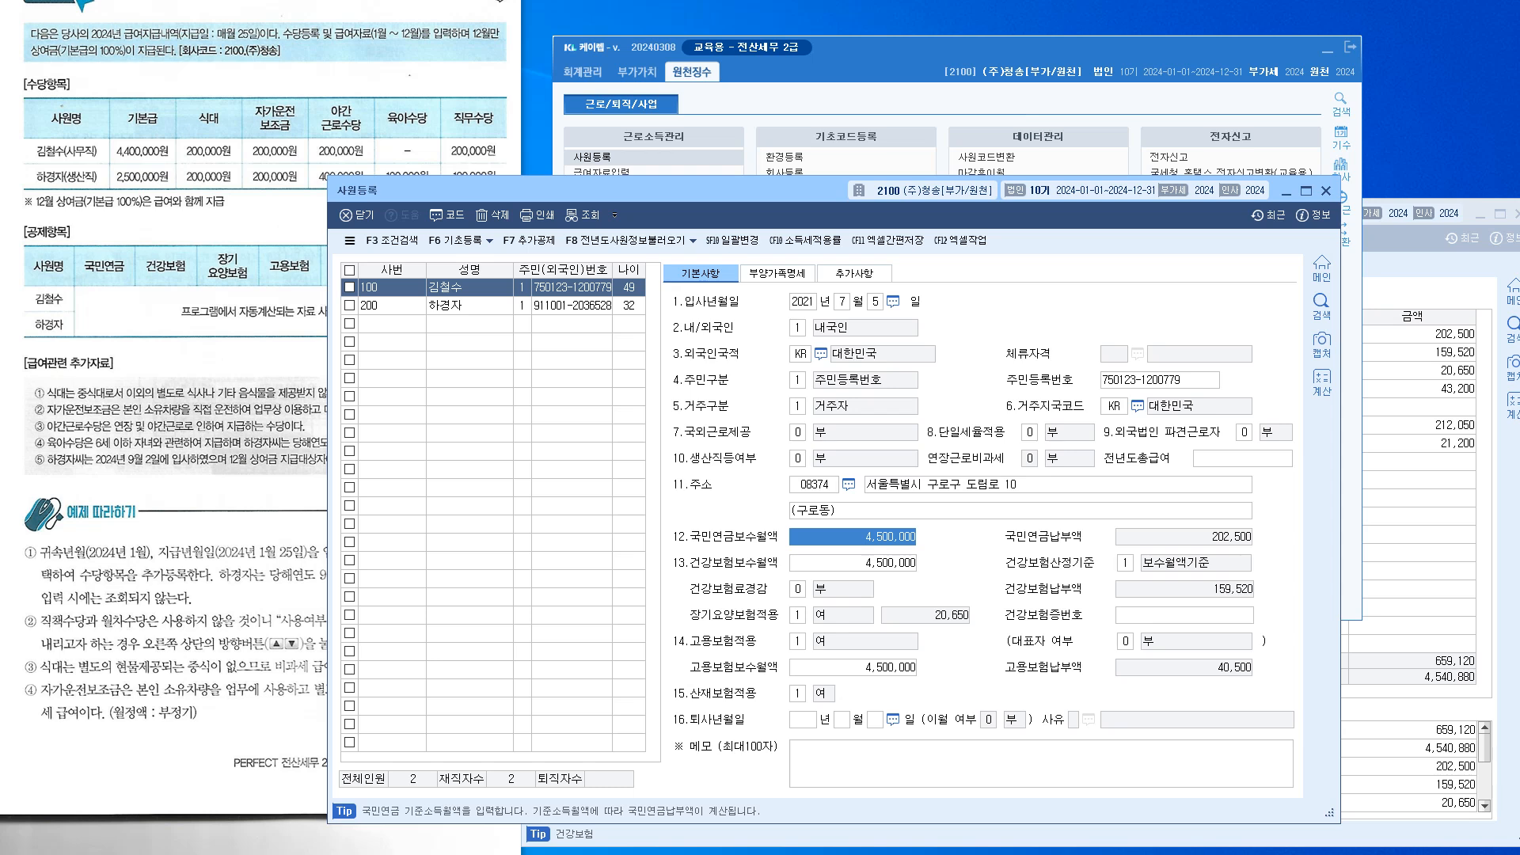
key(Escape)
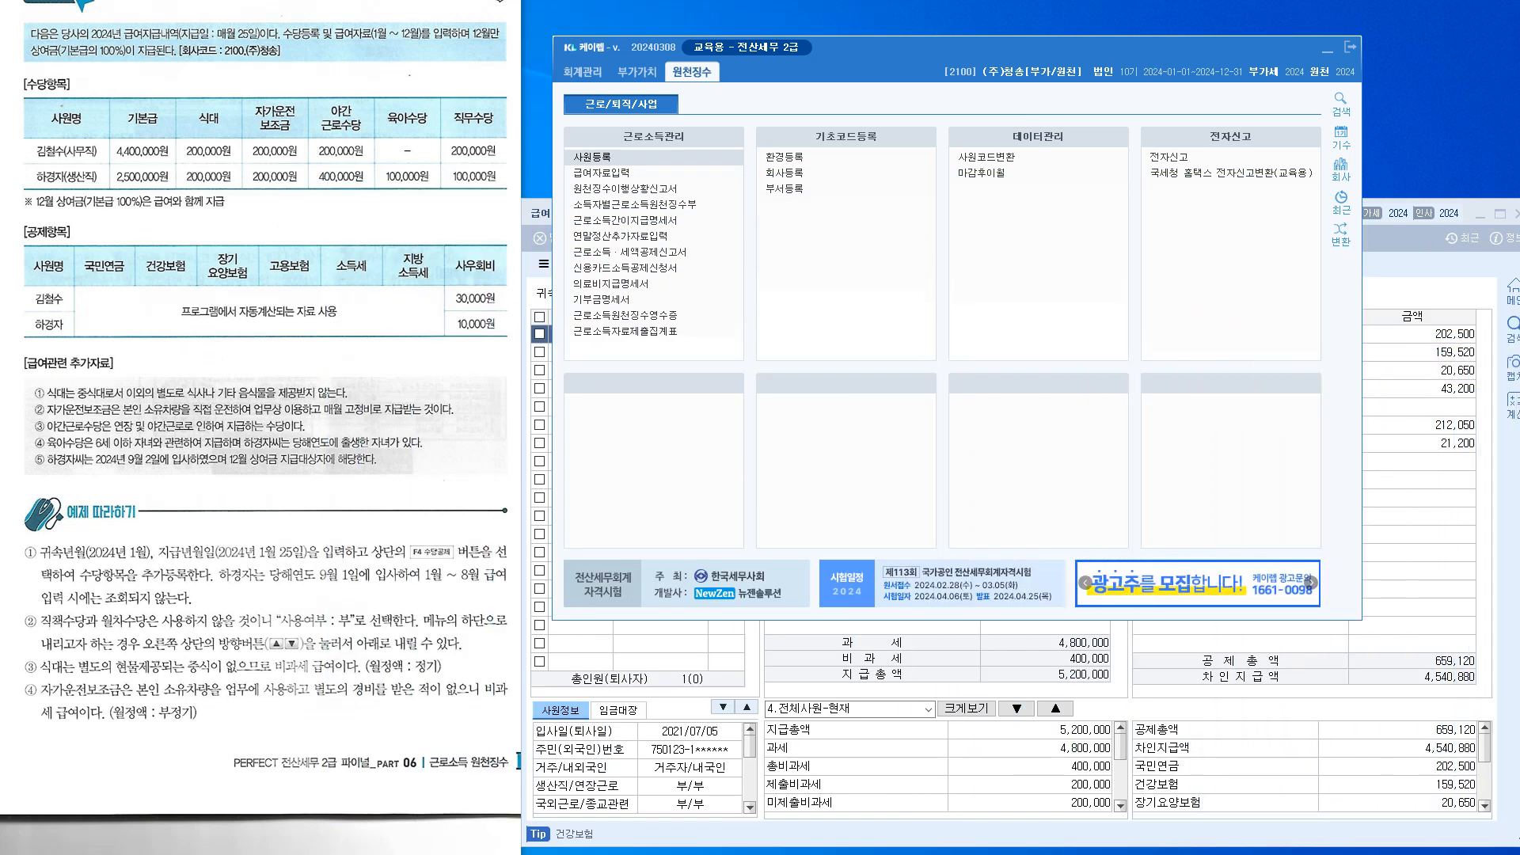
Enter a 30,000 사우회비 deduction for employee 100, bringing net pay to 4,510,880
drag(823, 213, 789, 115)
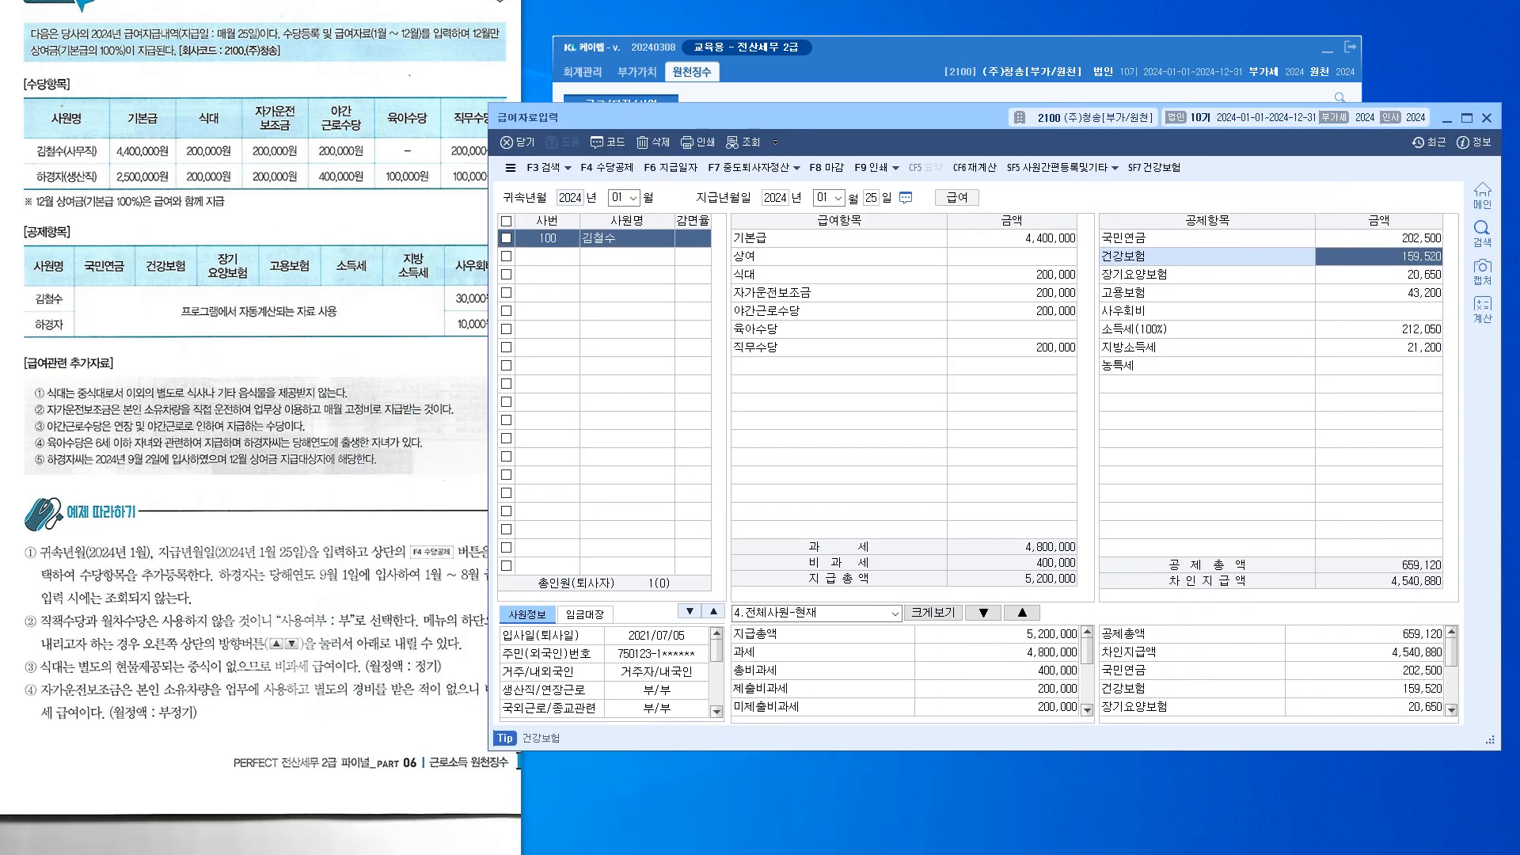
click(1378, 309)
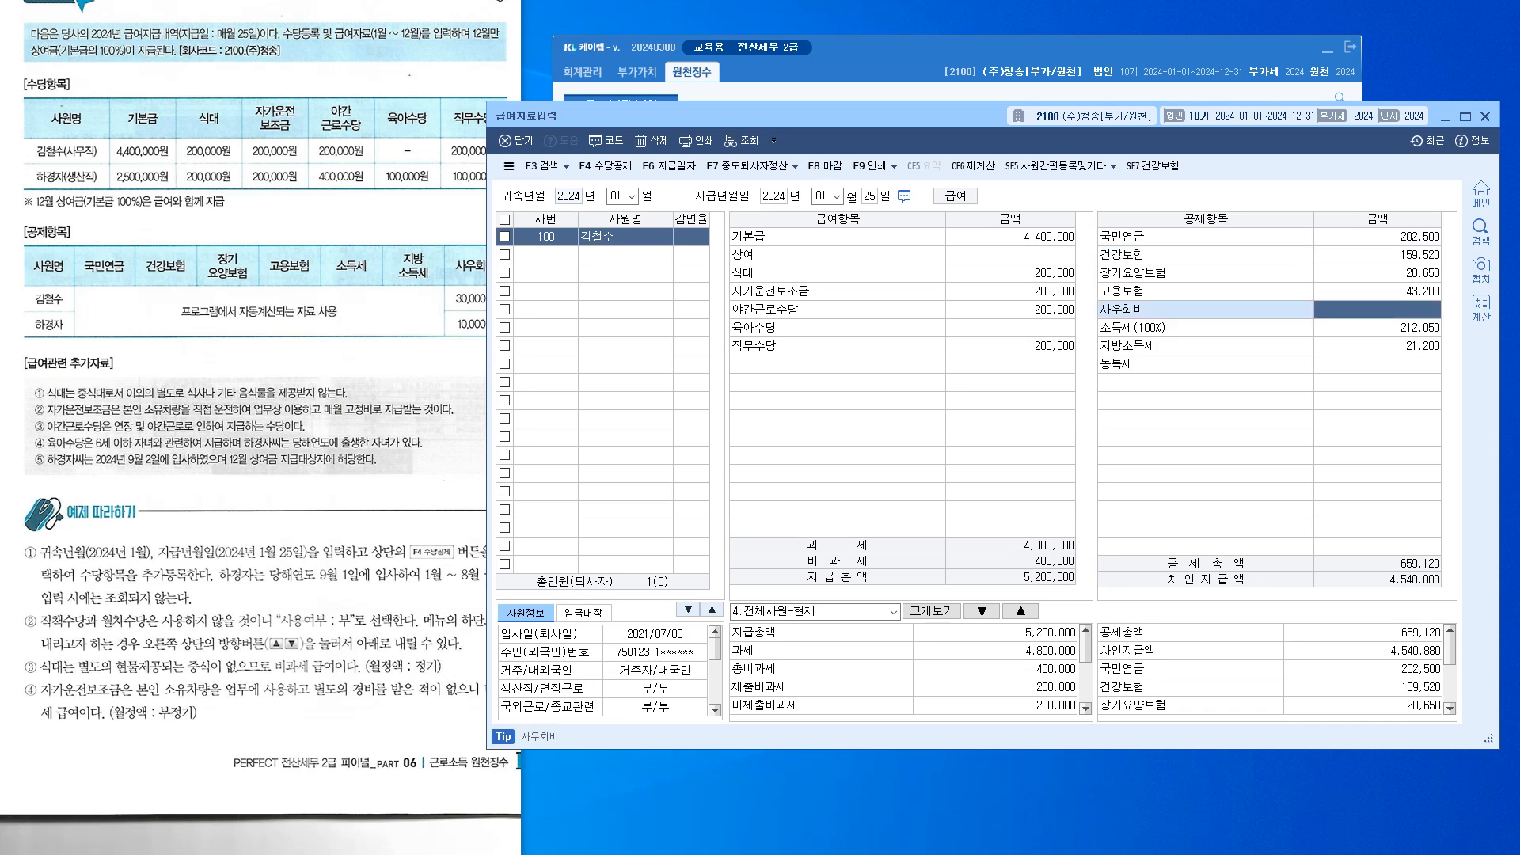
text(30000)
key(Return)
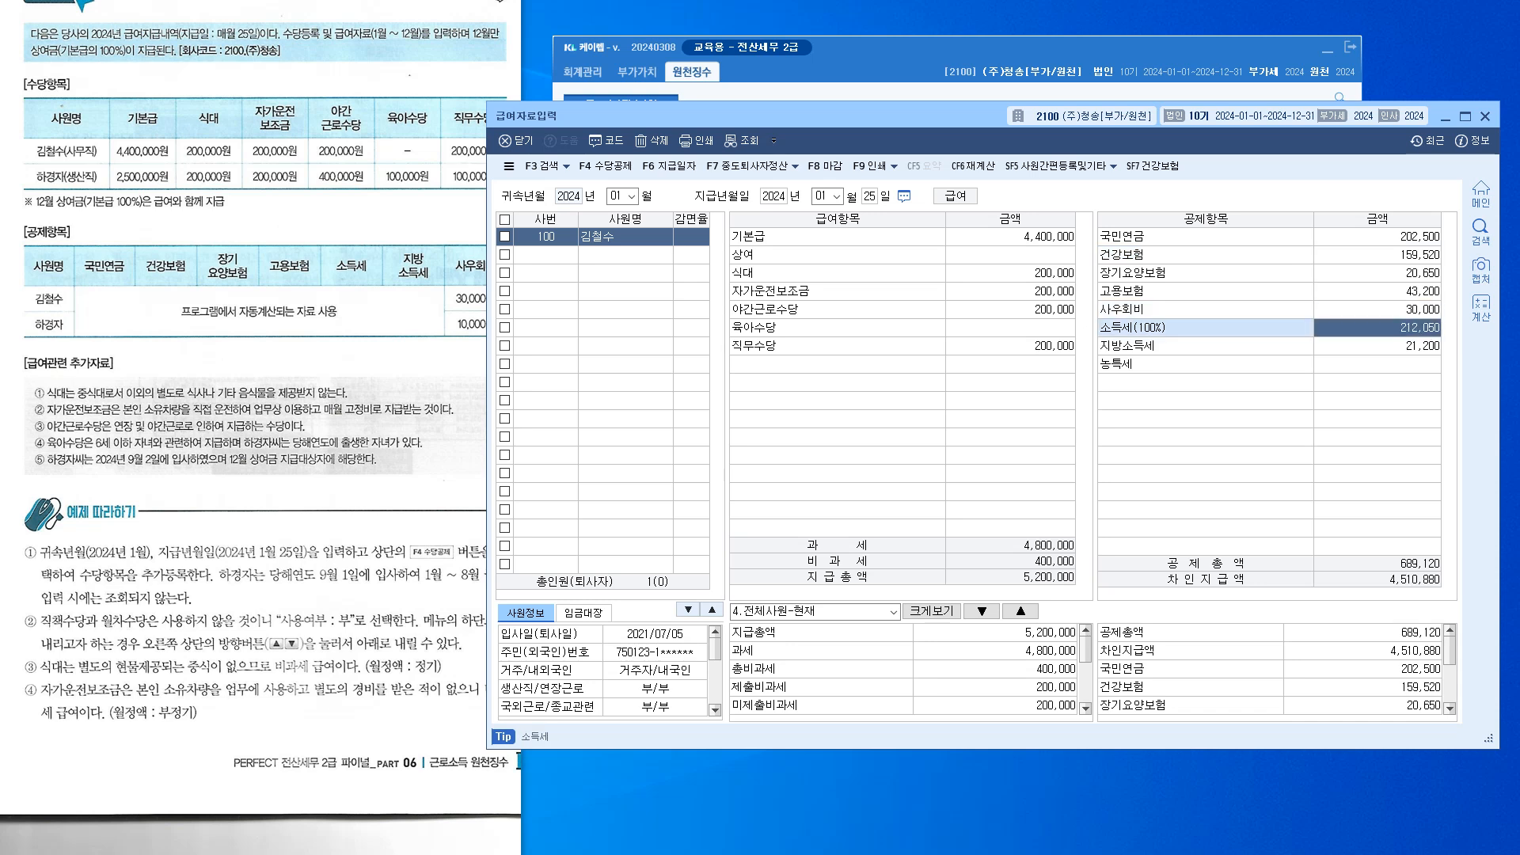
key(Return)
key(Return)
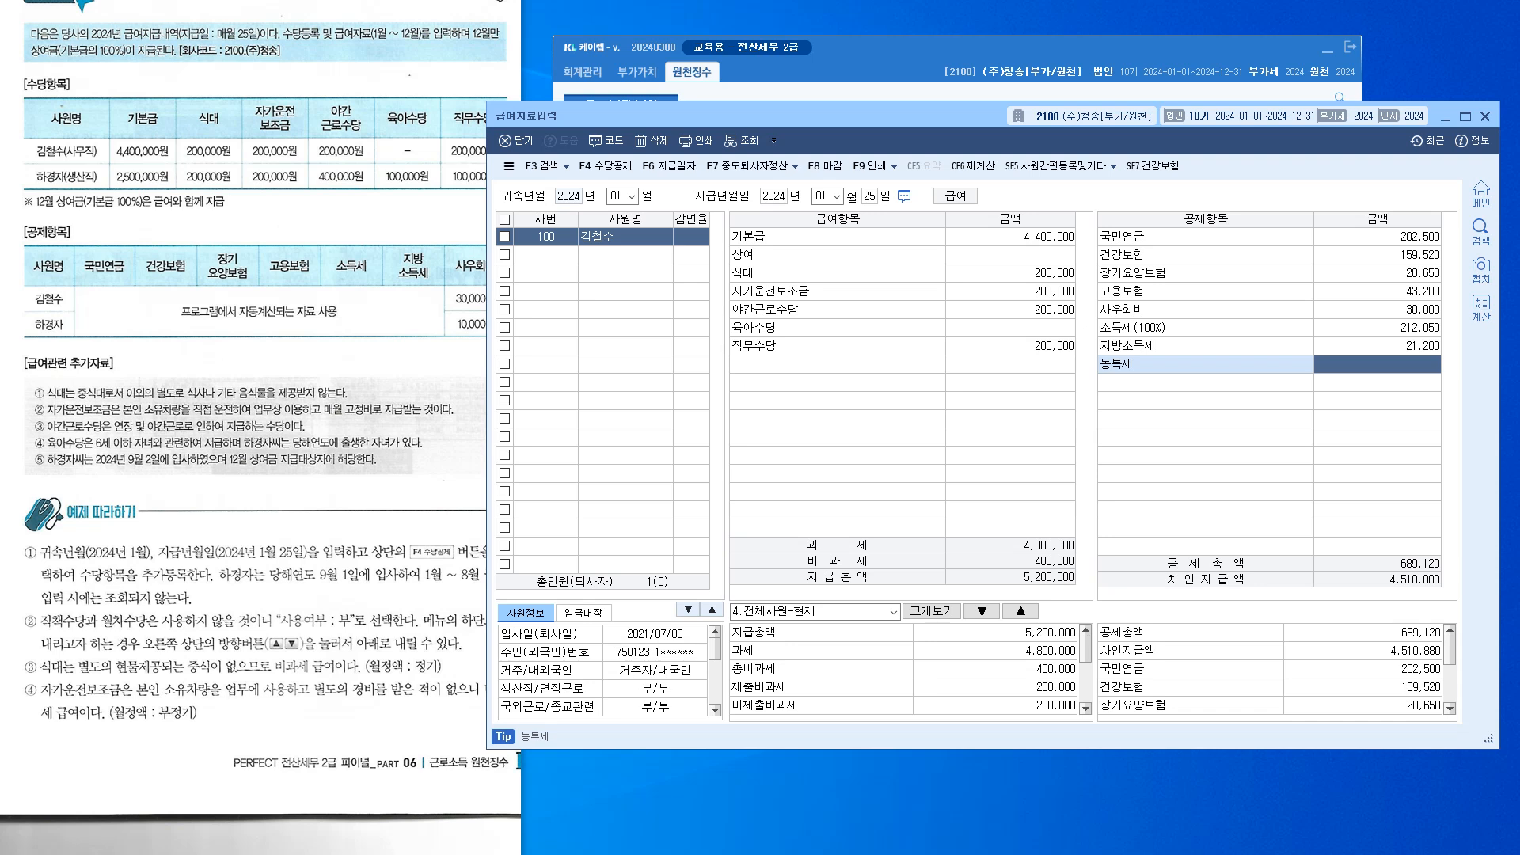
click(1378, 328)
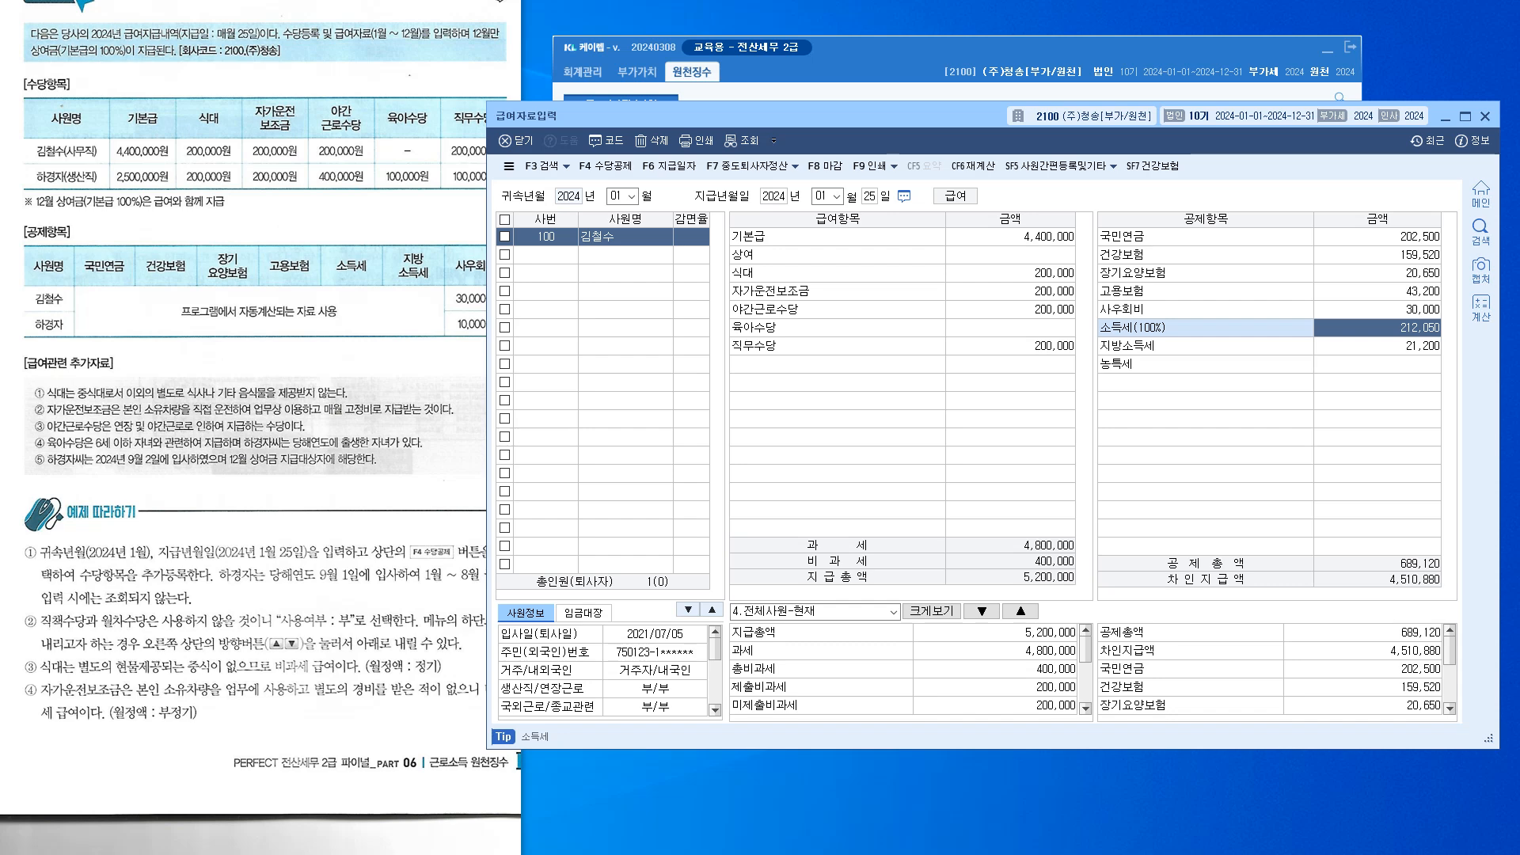
drag(1519, 274, 798, 218)
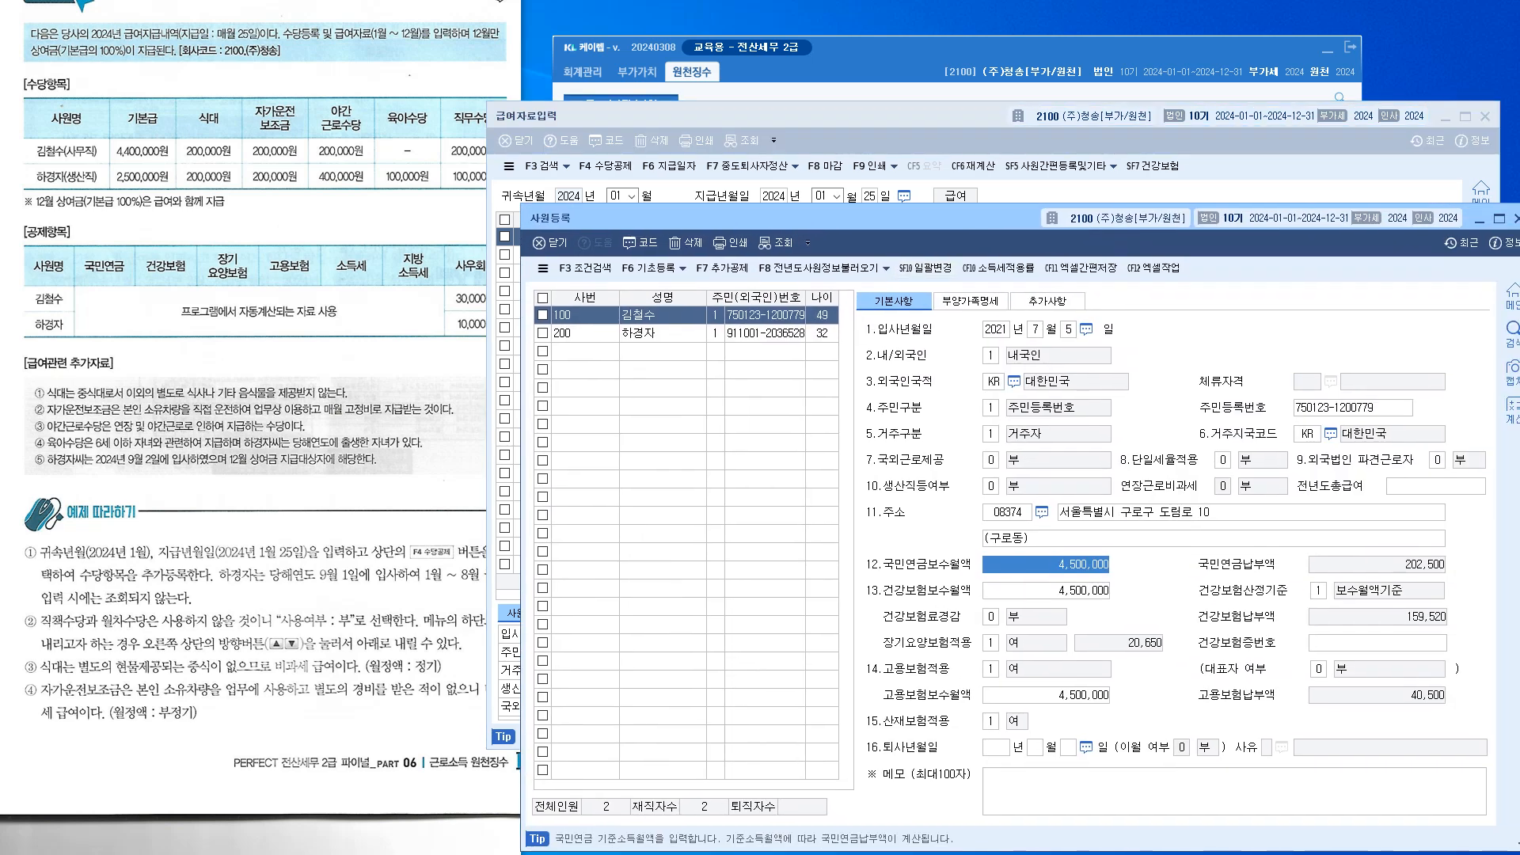
click(1048, 301)
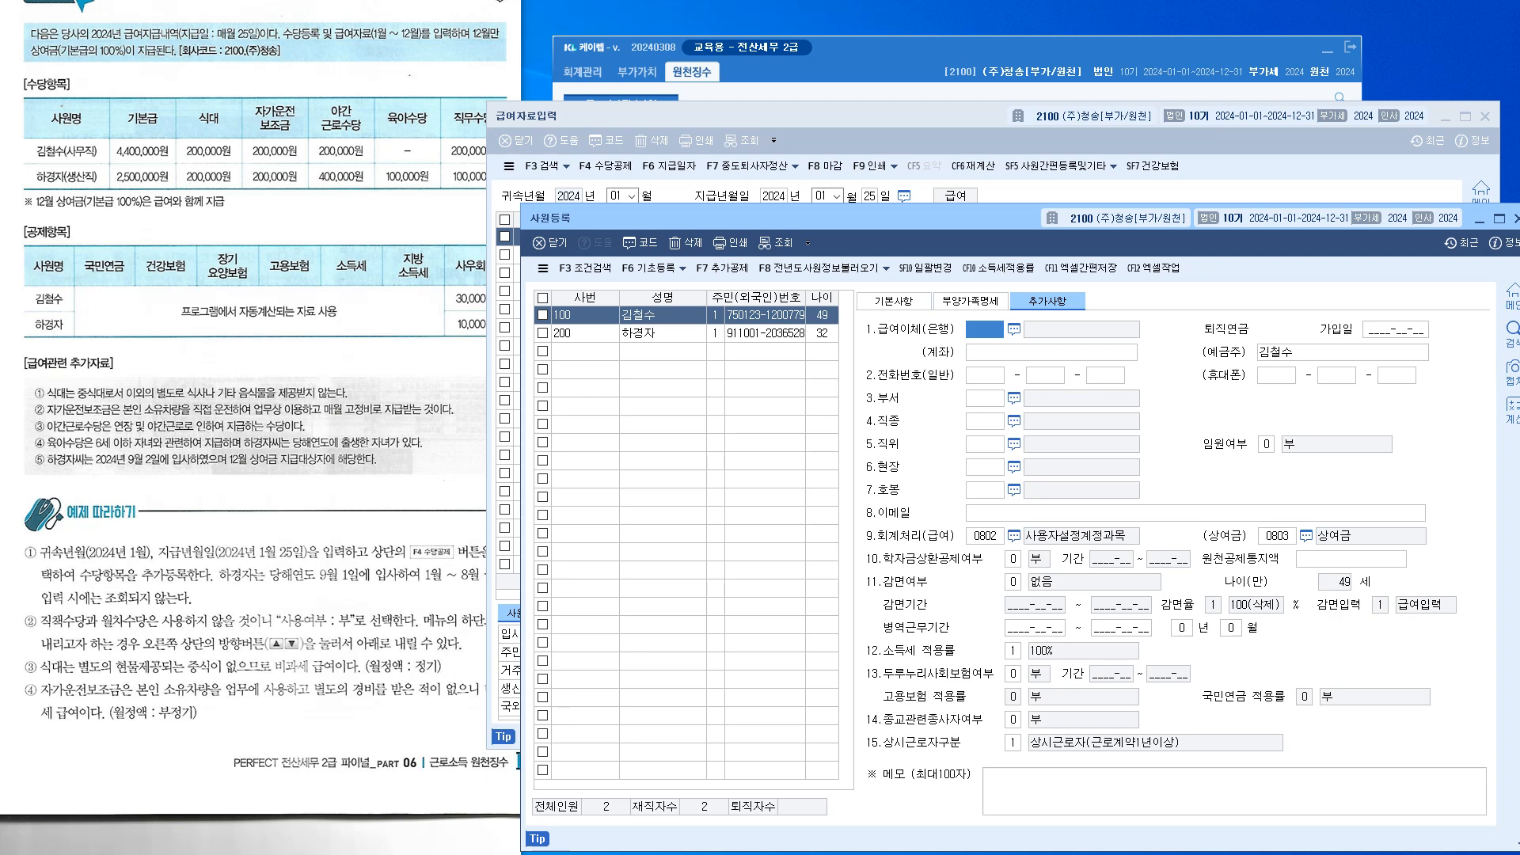
click(1013, 651)
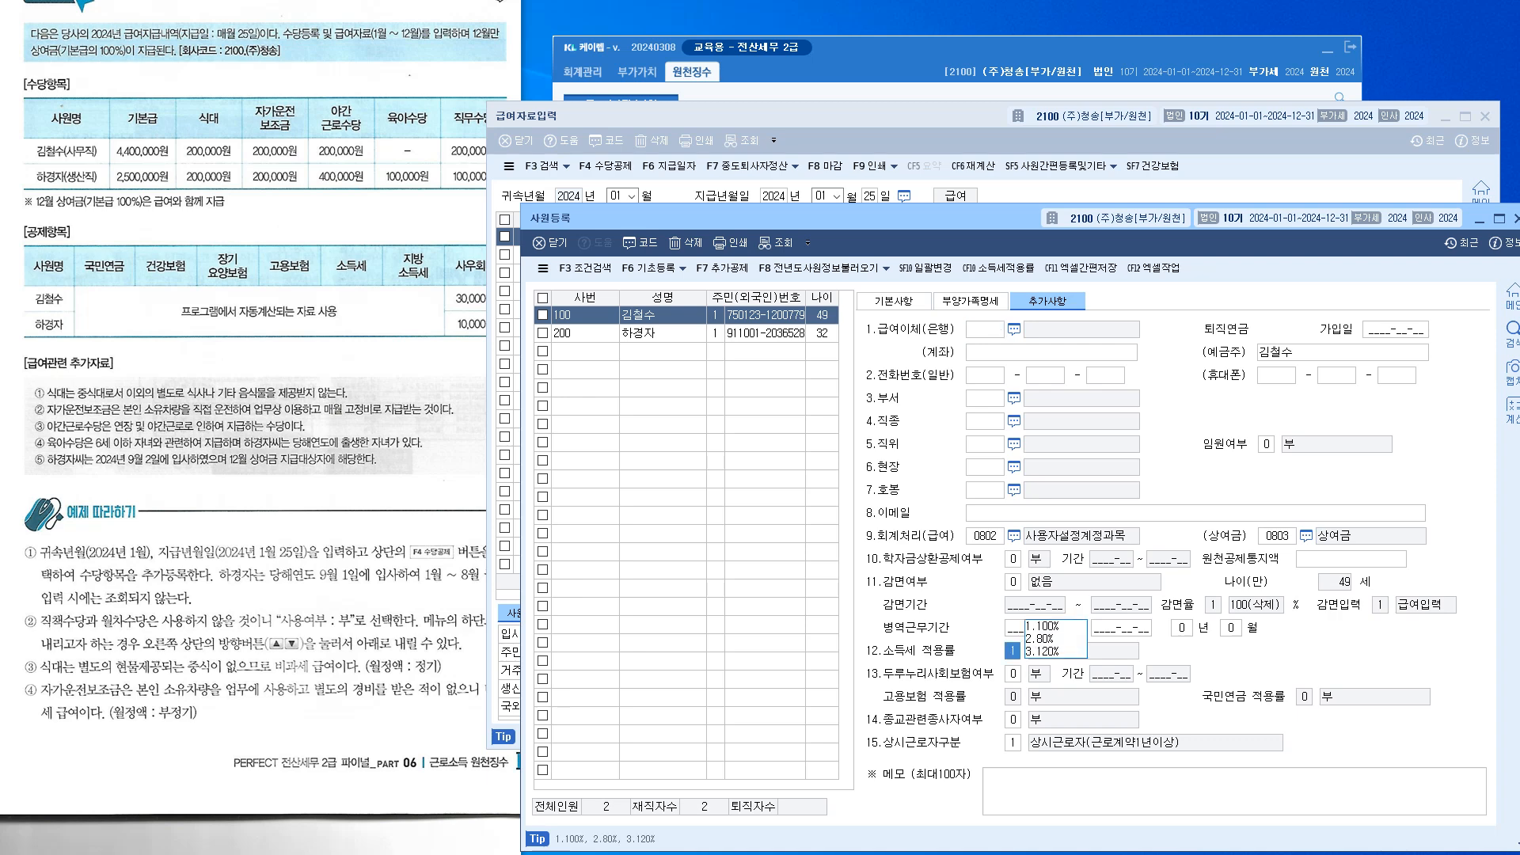
key(Return)
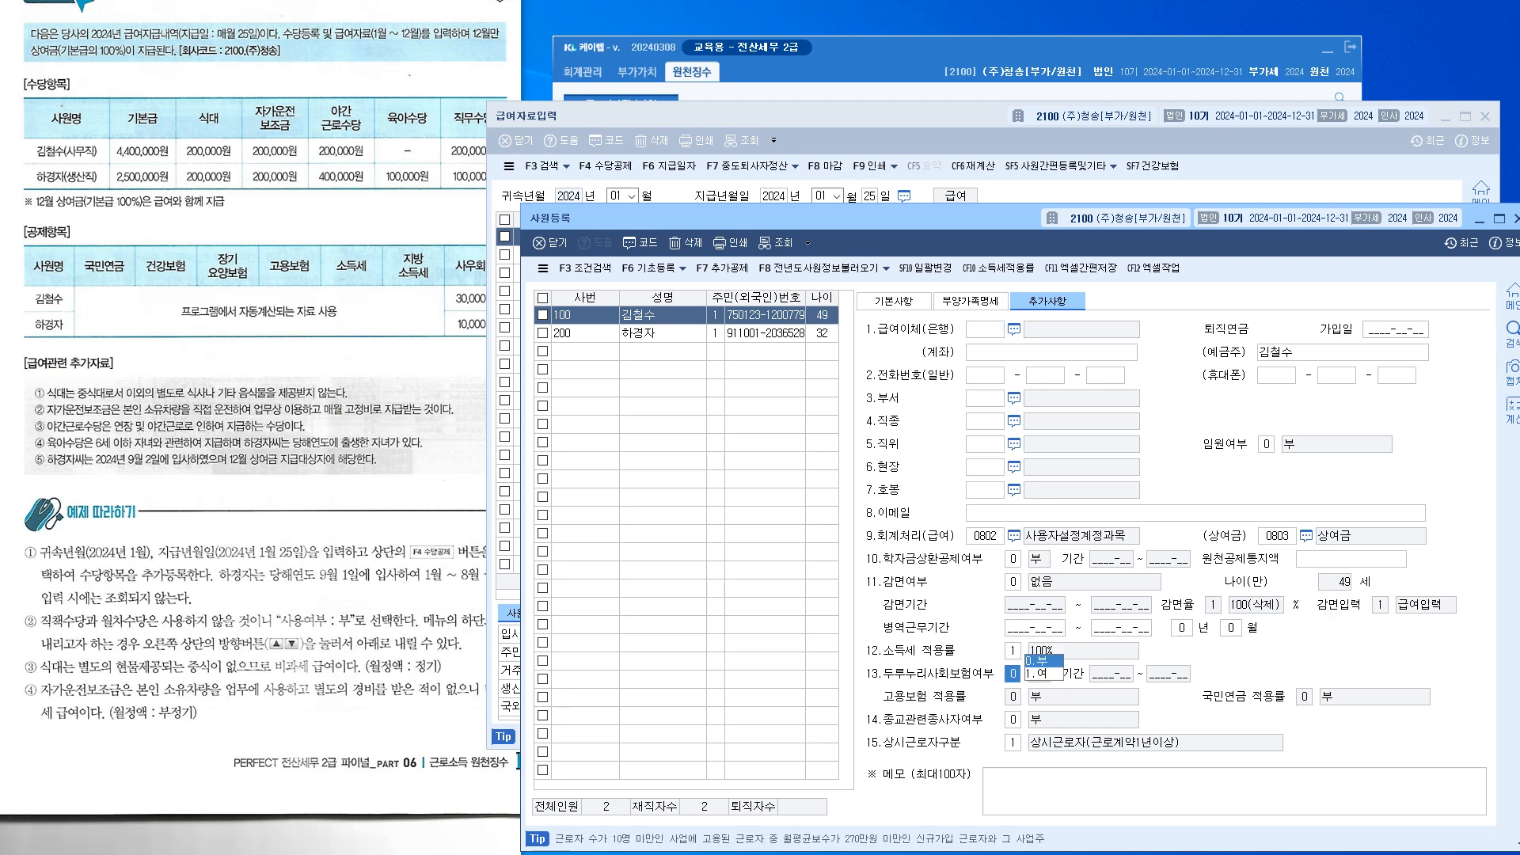
key(Escape)
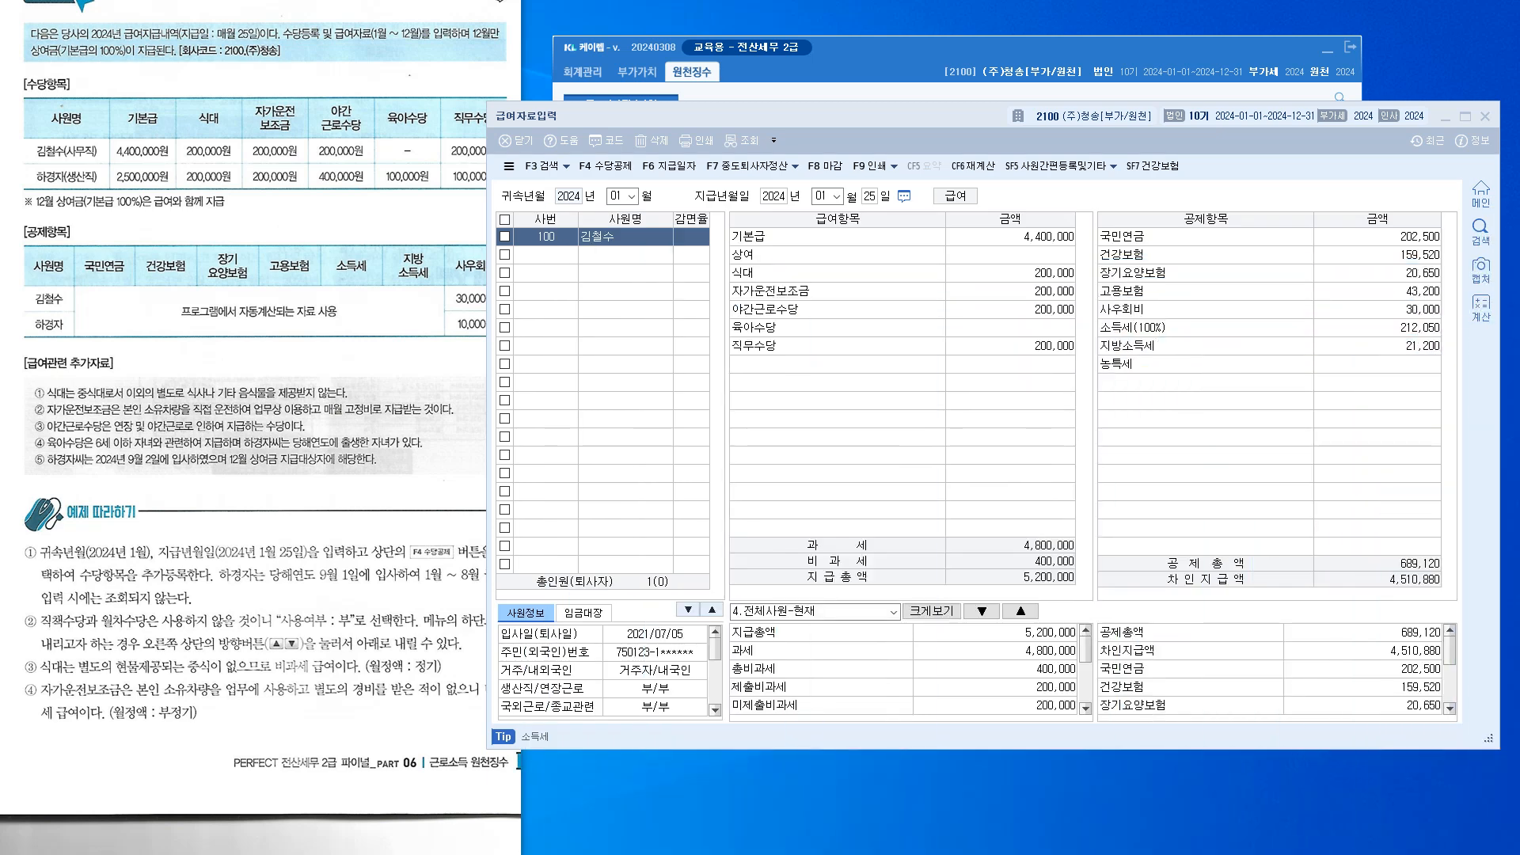
click(1378, 328)
click(1378, 346)
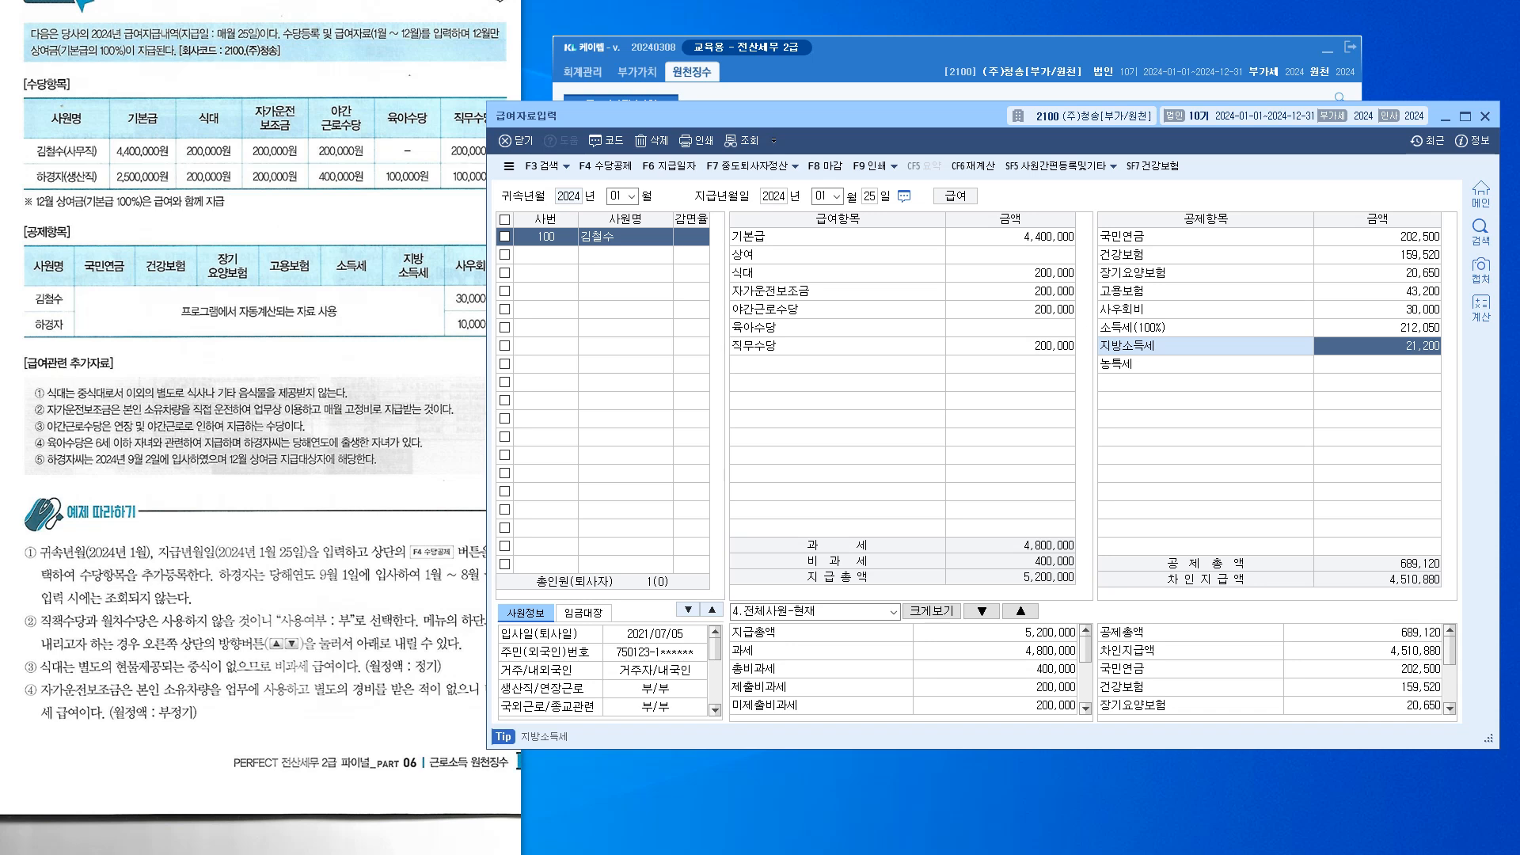
key(Escape)
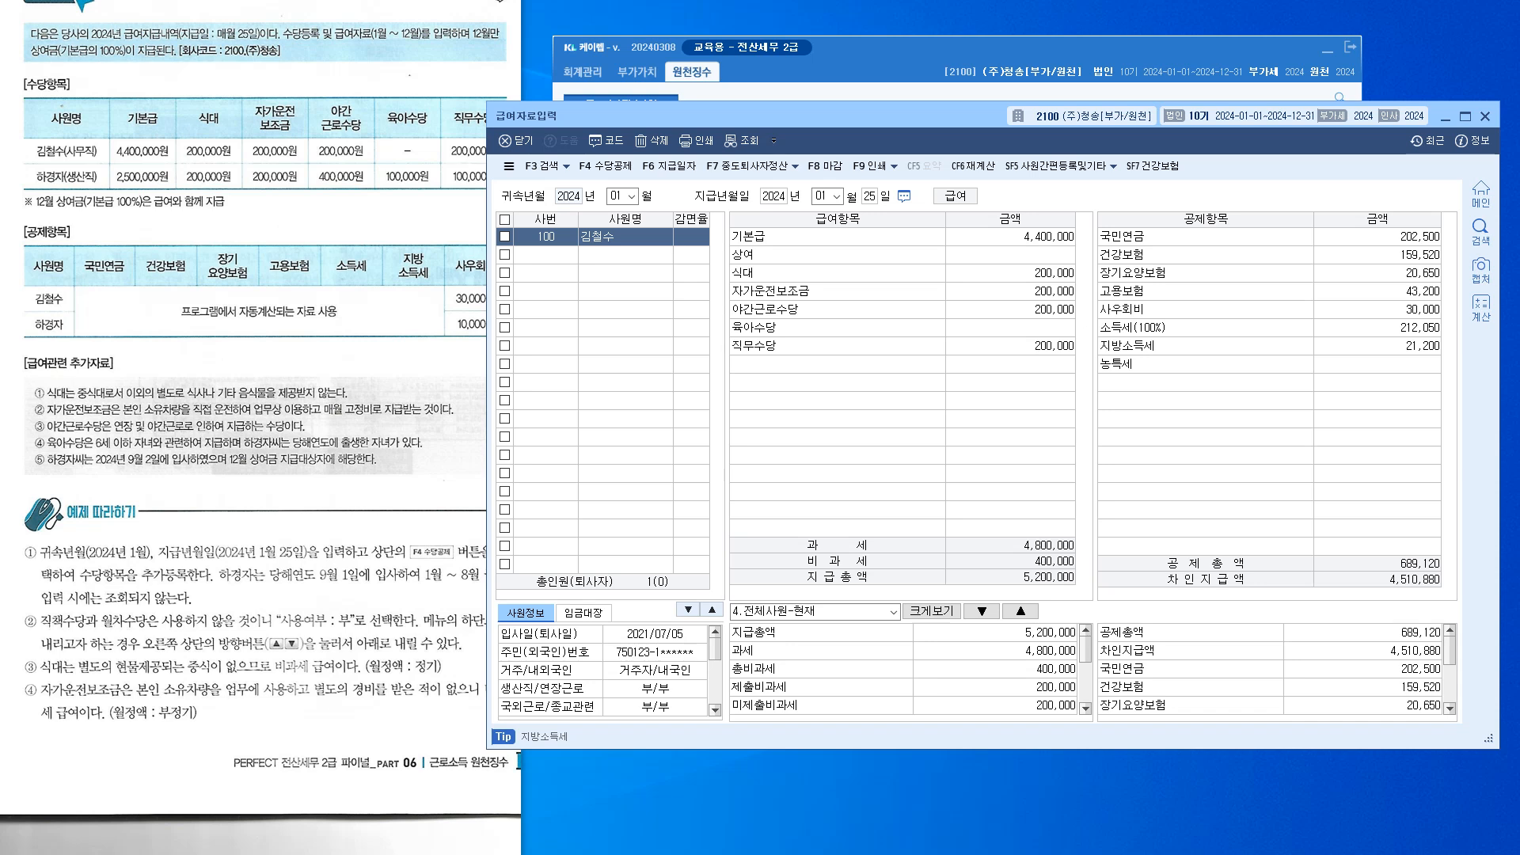
click(1010, 273)
click(1010, 292)
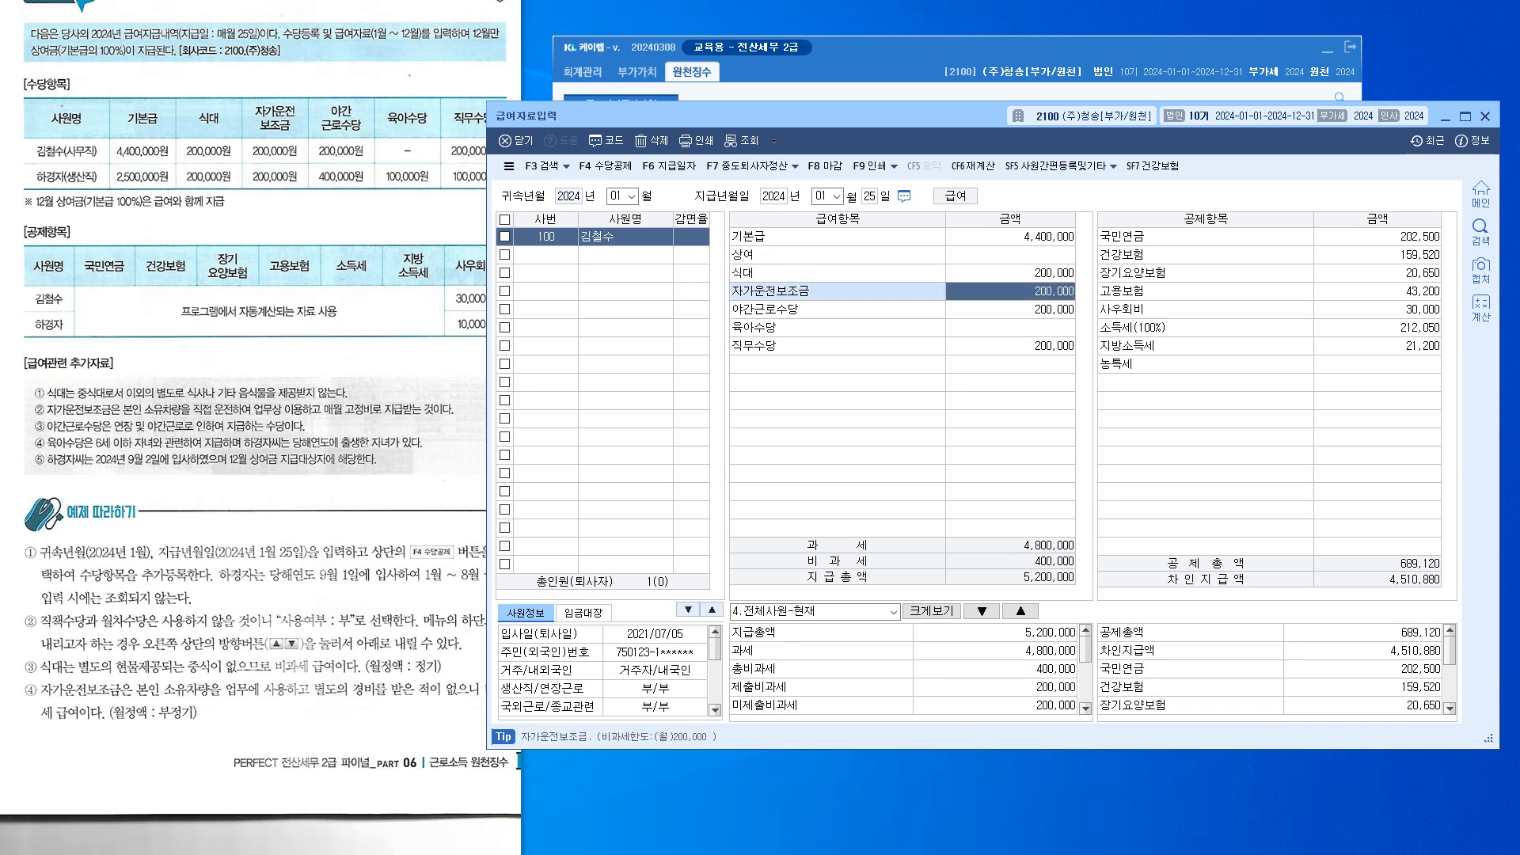
click(1011, 273)
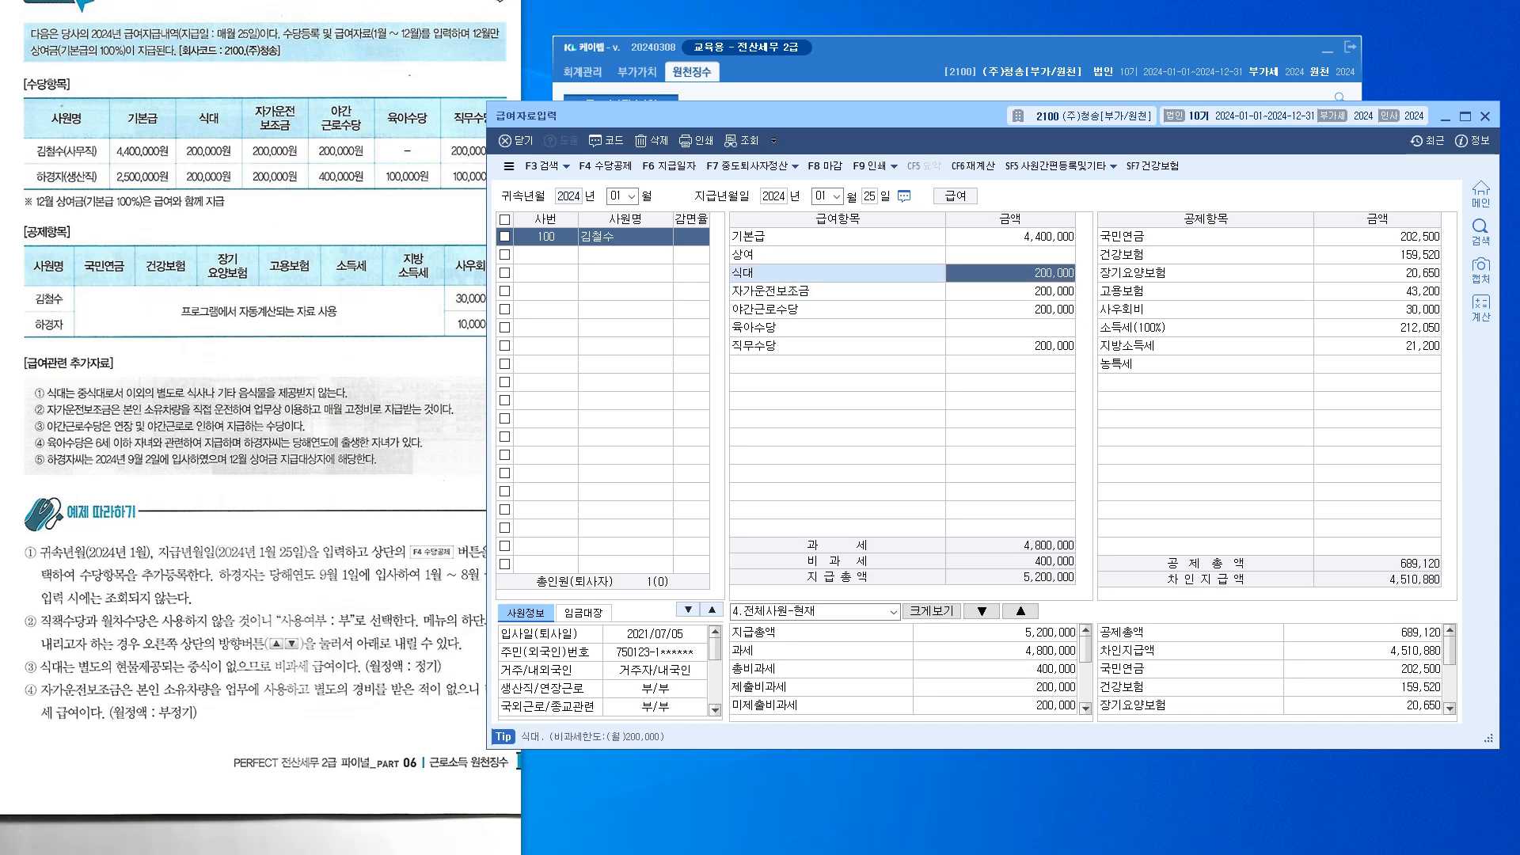
click(1011, 291)
click(1011, 310)
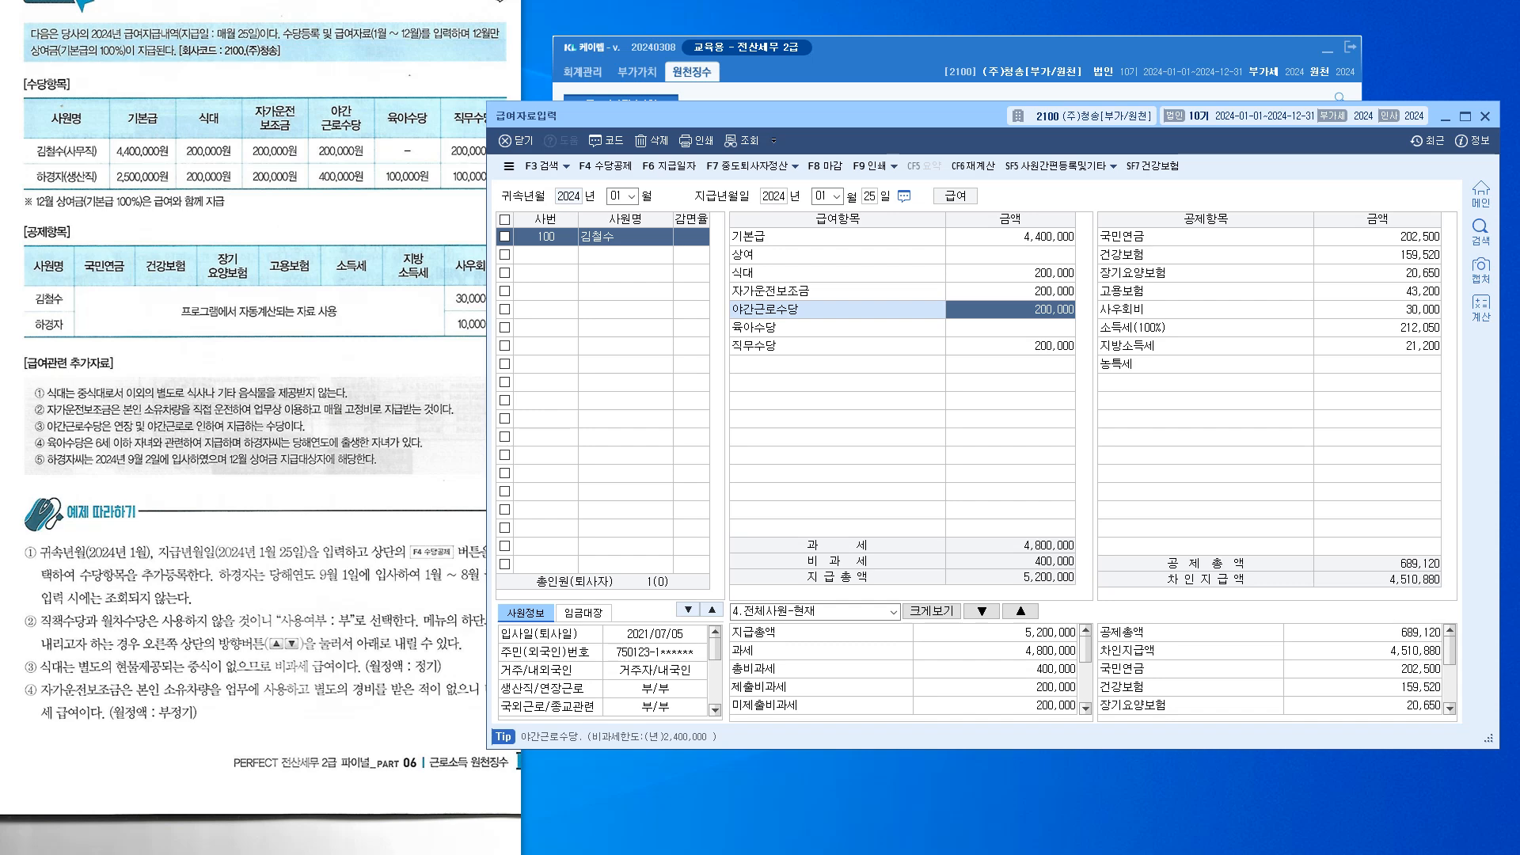
click(605, 165)
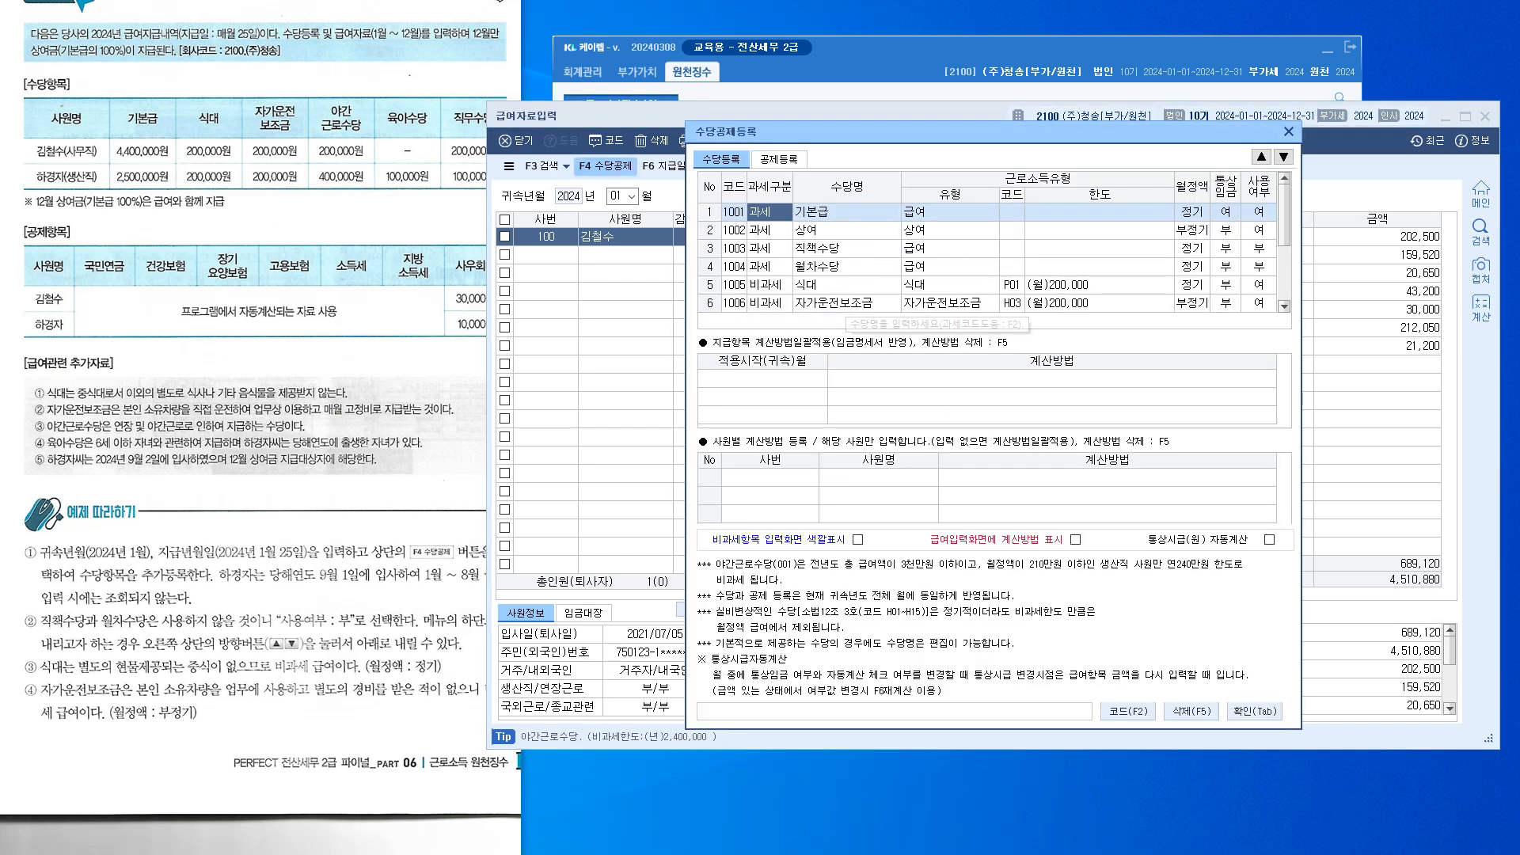
click(847, 304)
scroll(848, 306, down, 2)
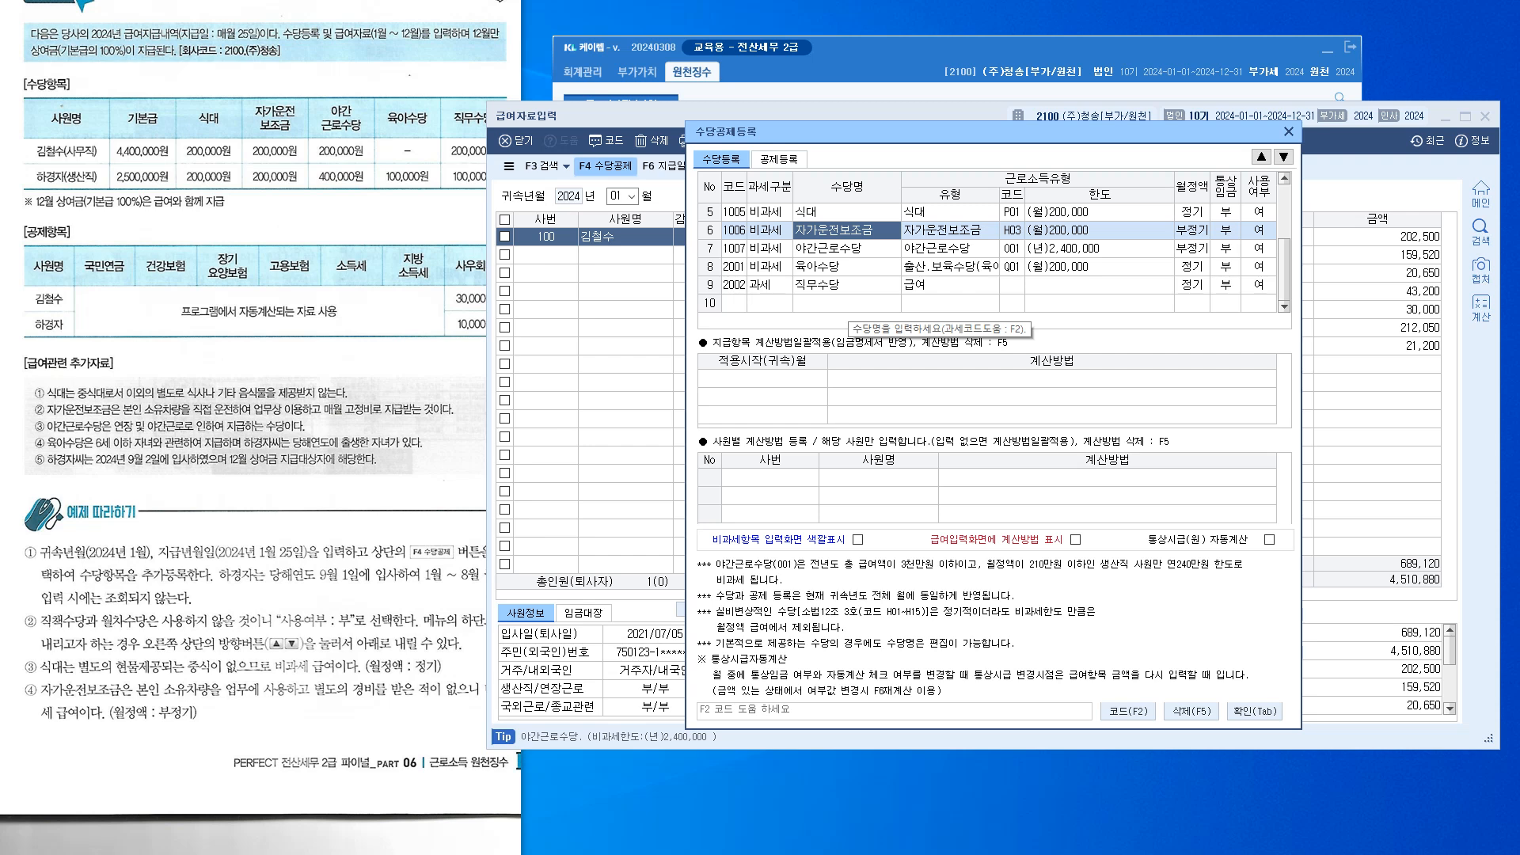
click(847, 249)
click(1255, 710)
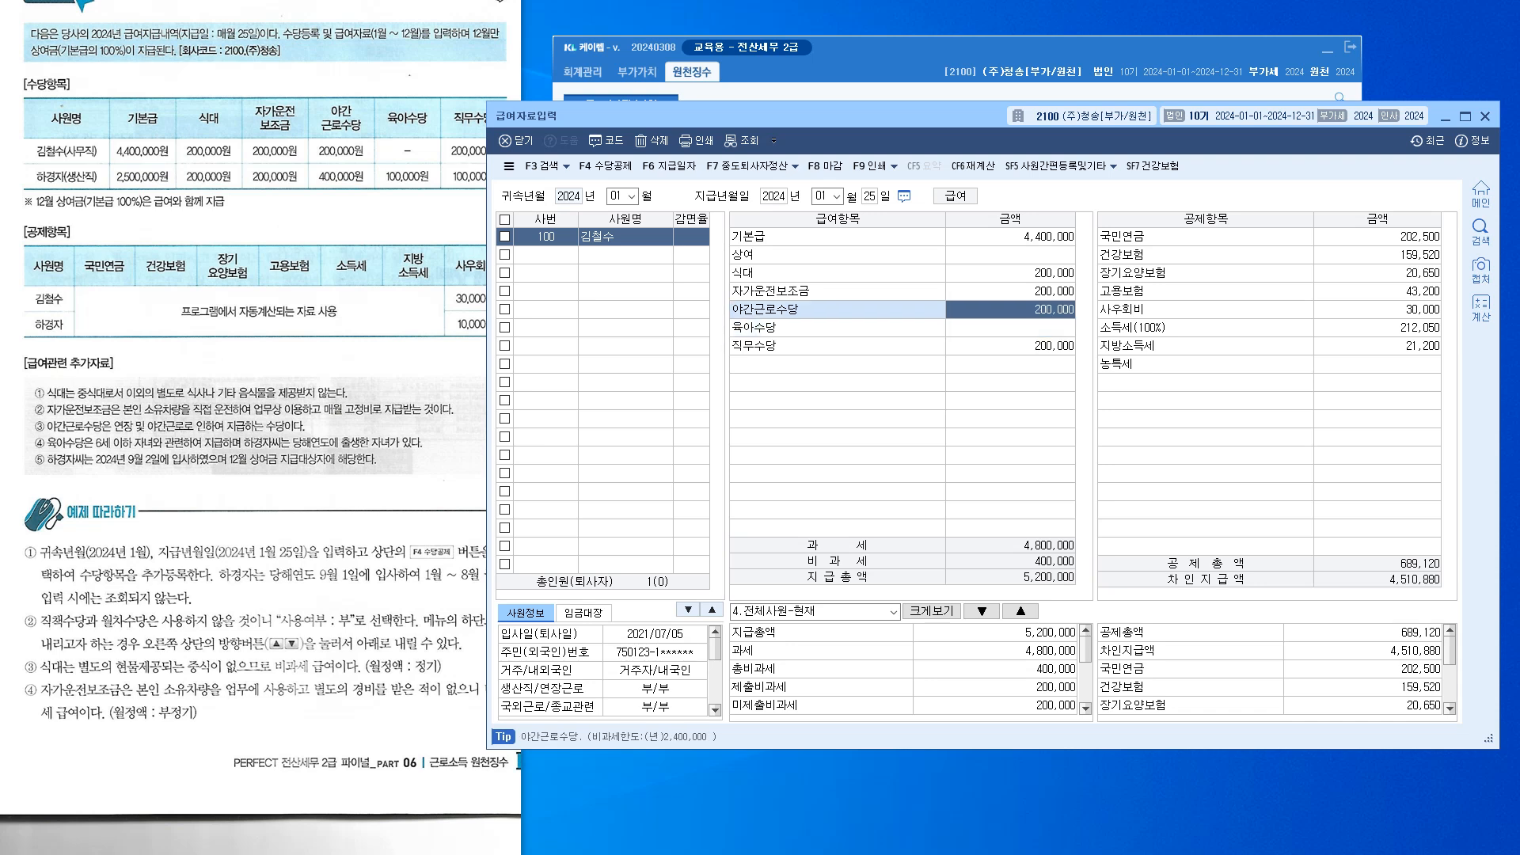
click(1010, 237)
click(1011, 273)
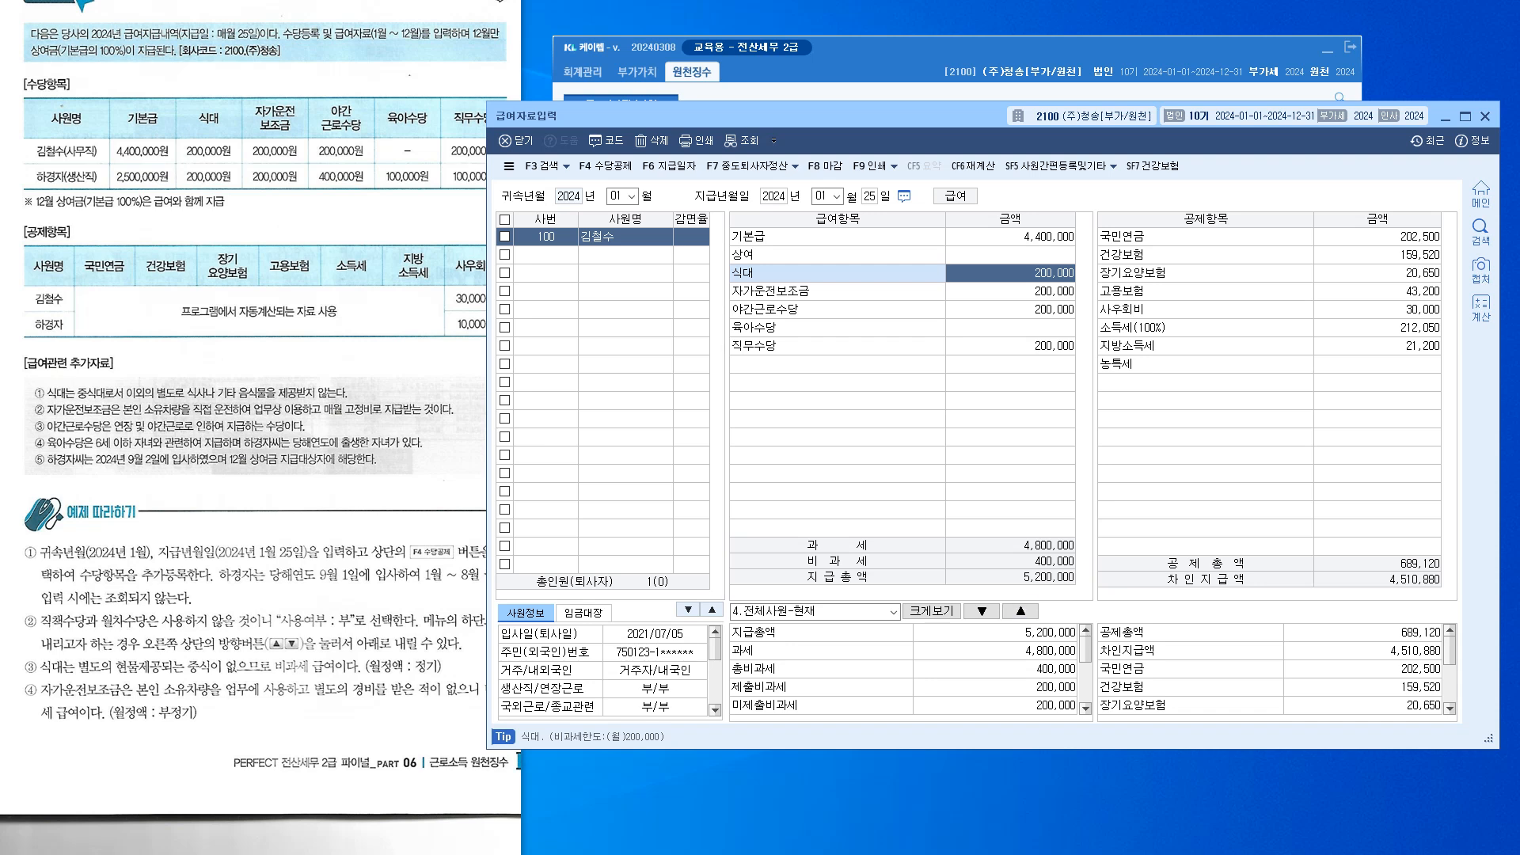
click(995, 669)
scroll(995, 669, down, 2)
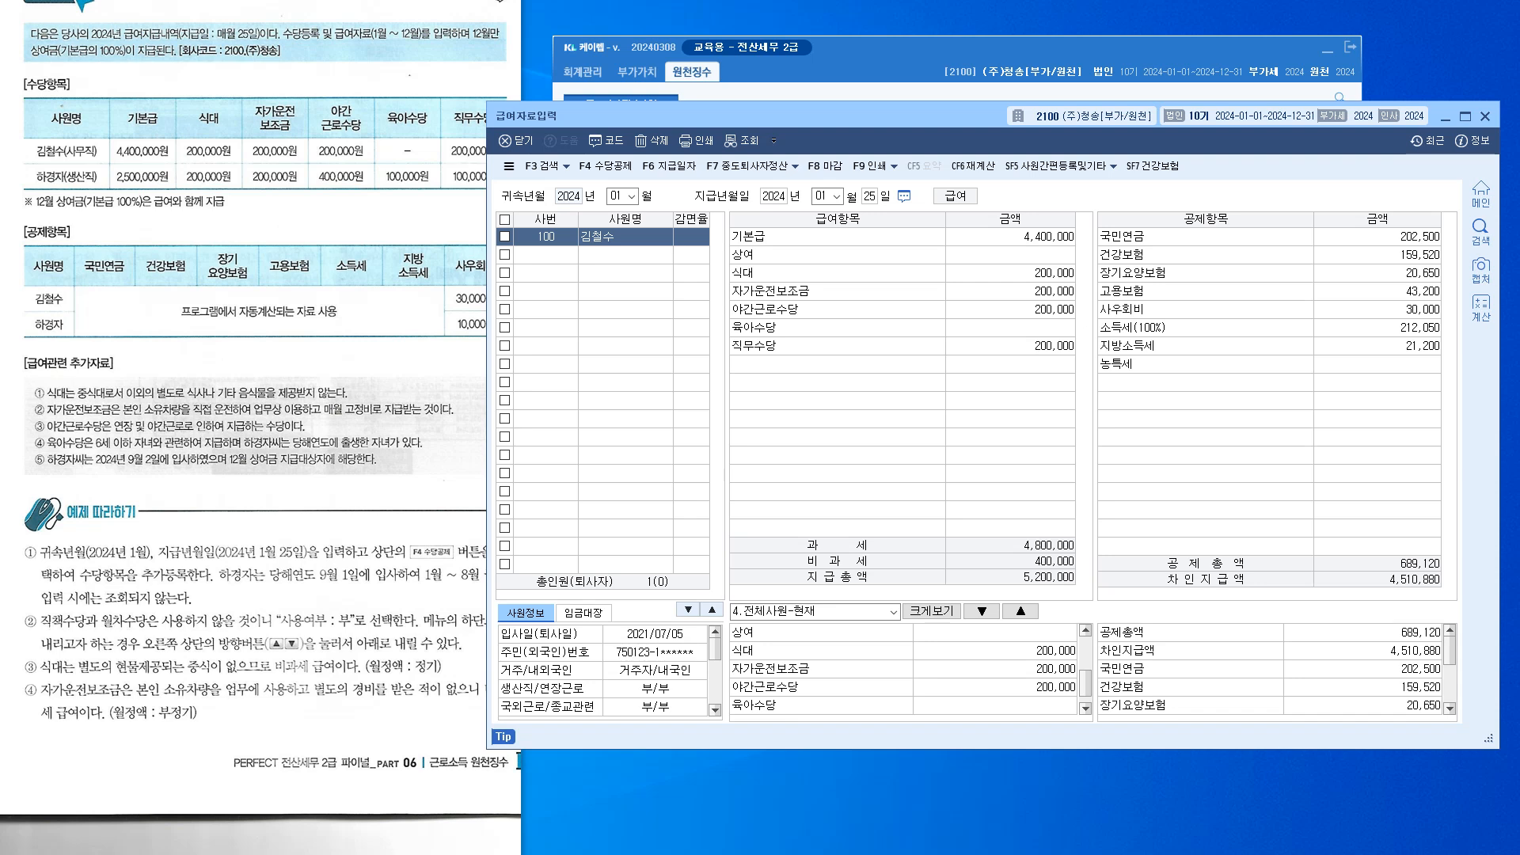
click(1010, 309)
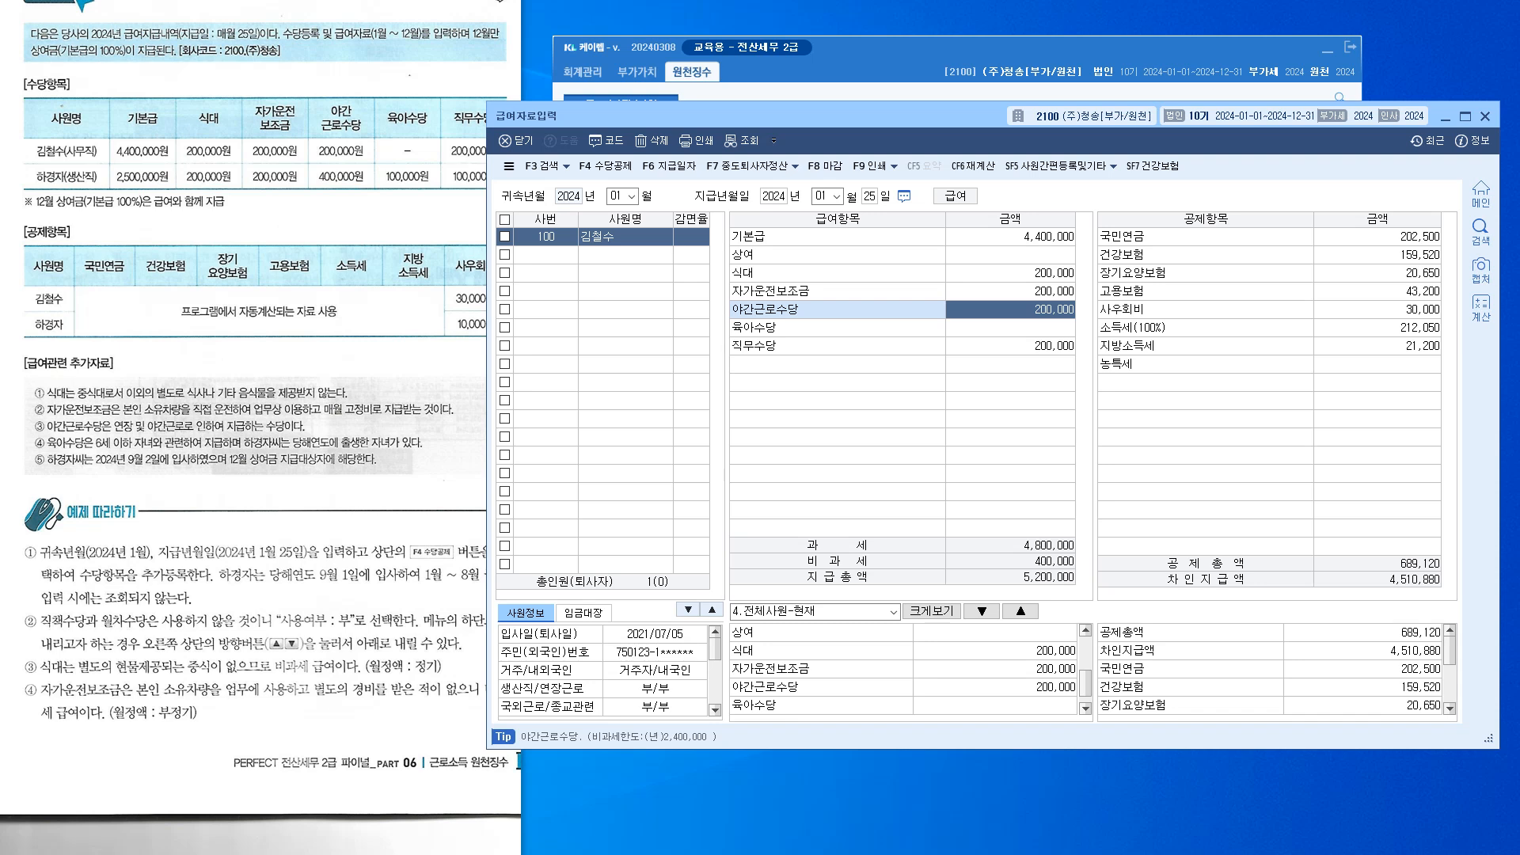
click(606, 166)
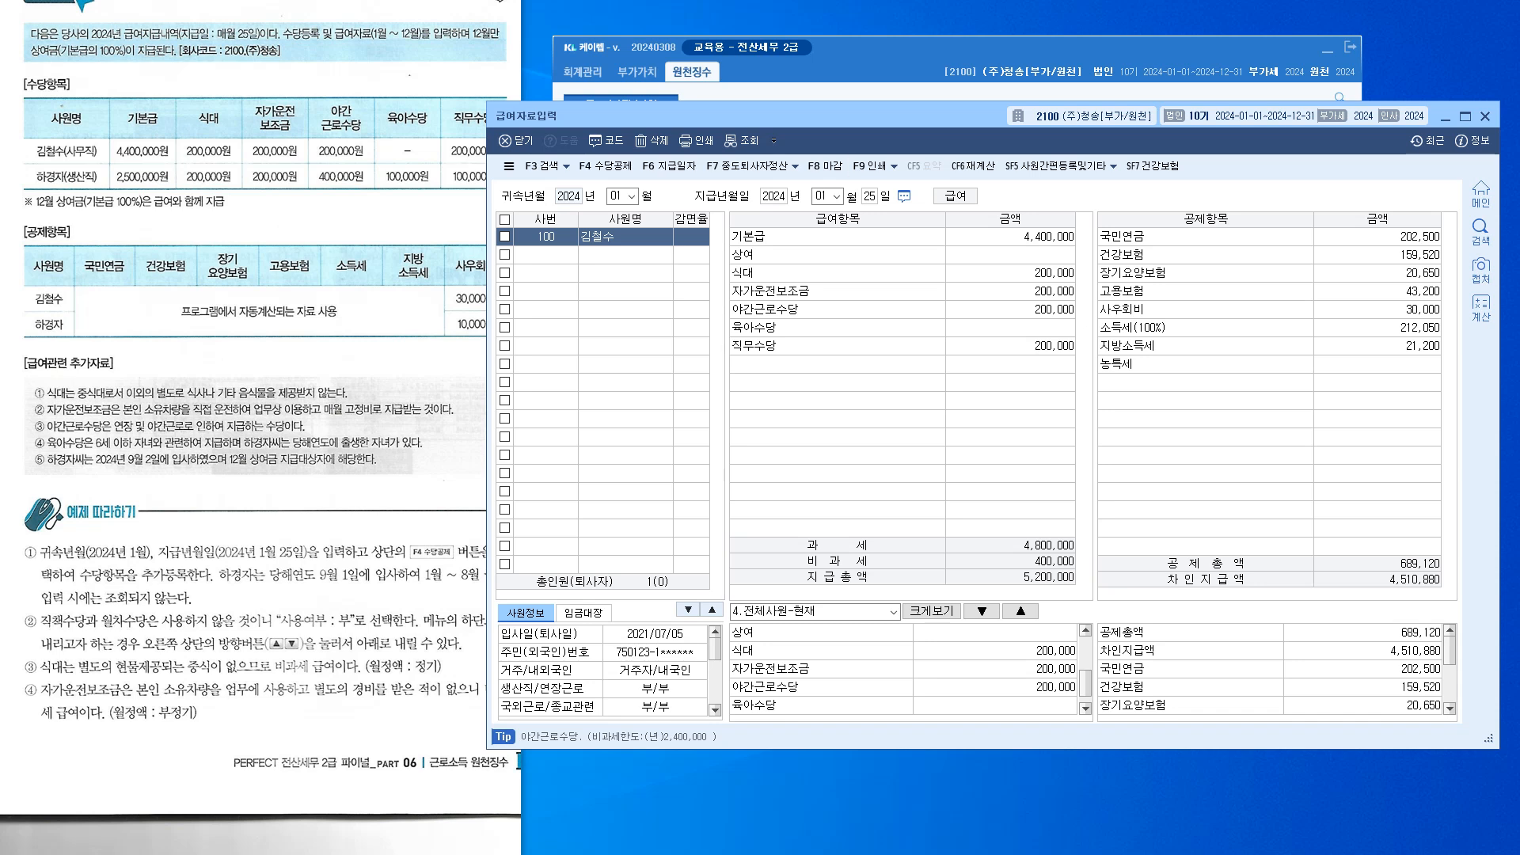
drag(760, 115, 656, 72)
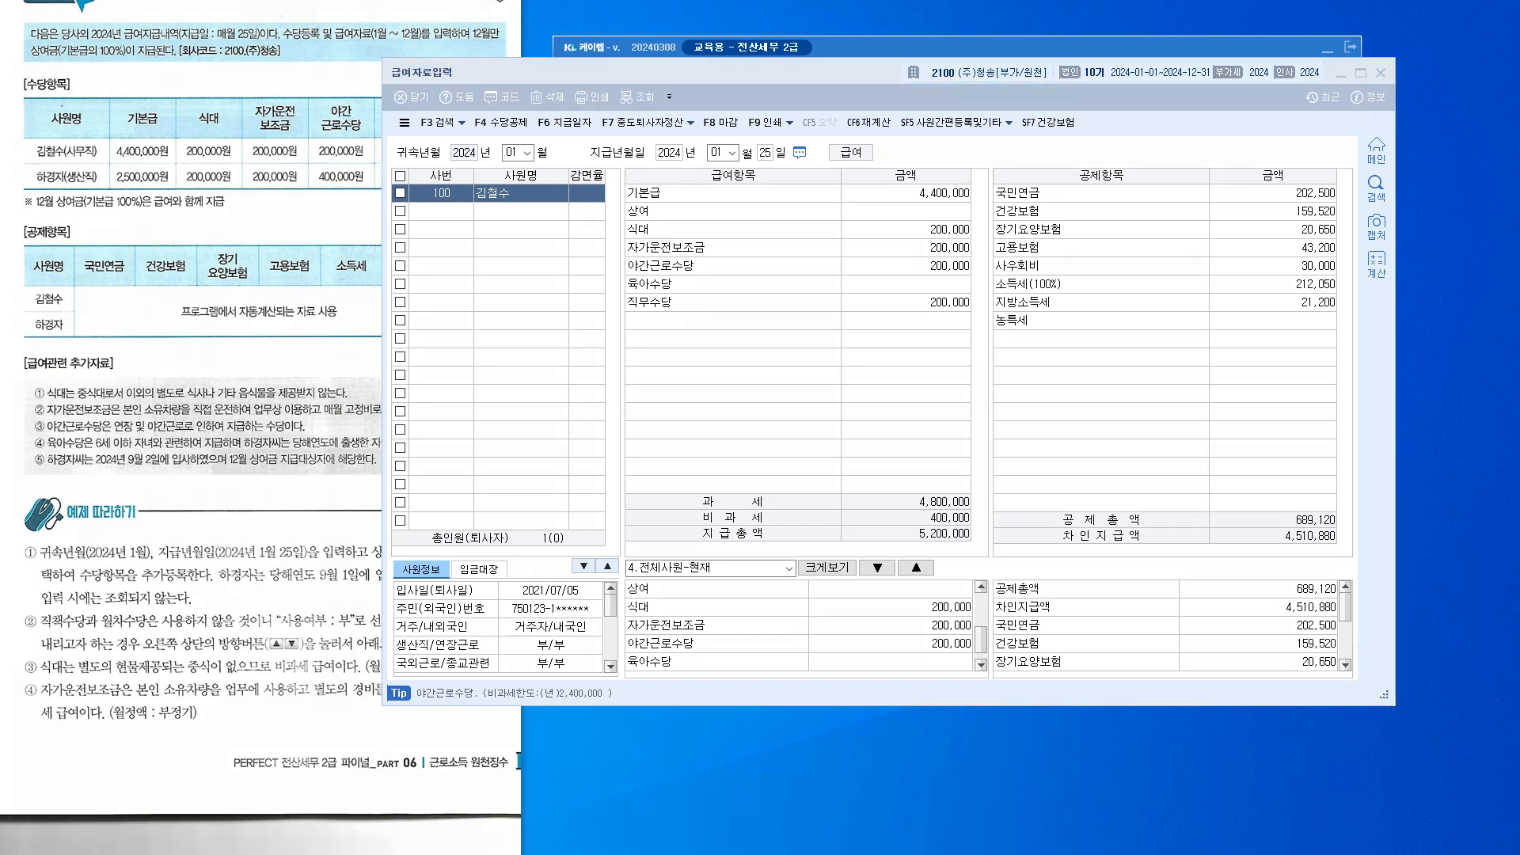
Drag across several areas of the 급여자료입력 screen
mouse_move(711, 382)
mouse_down()
mouse_move(754, 402)
mouse_move(756, 433)
mouse_move(798, 397)
mouse_up()
drag(807, 389, 808, 428)
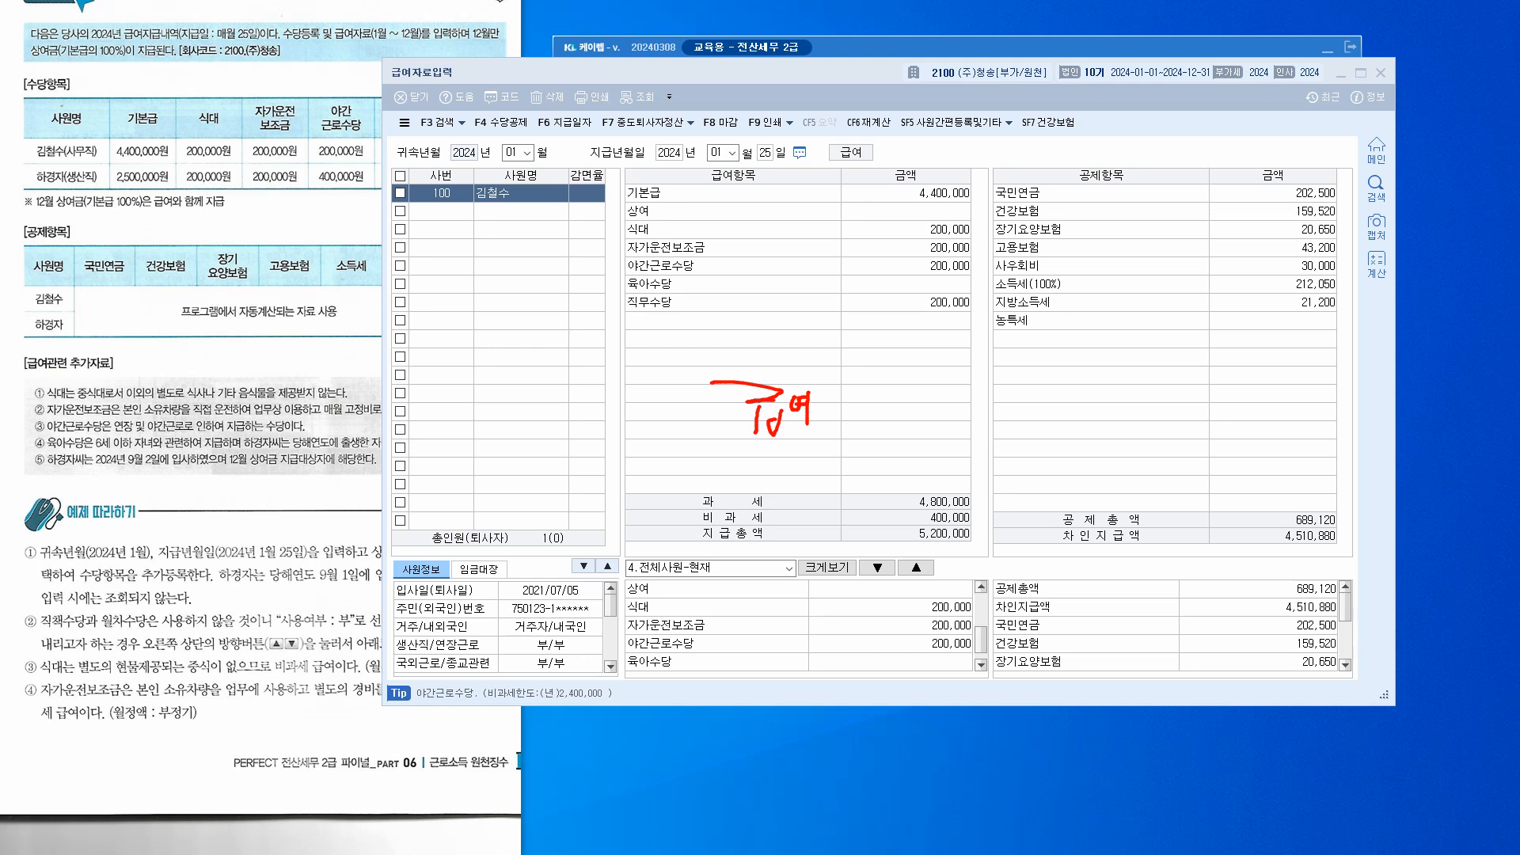
mouse_move(975, 543)
mouse_down()
mouse_move(896, 538)
mouse_move(951, 522)
mouse_move(979, 537)
mouse_up()
mouse_move(843, 378)
mouse_down()
mouse_move(866, 413)
mouse_move(847, 432)
mouse_move(861, 391)
mouse_move(901, 412)
mouse_up()
click(876, 419)
drag(1017, 361, 969, 459)
mouse_move(1334, 524)
mouse_down()
mouse_move(1312, 529)
mouse_move(1284, 498)
mouse_move(1336, 515)
mouse_up()
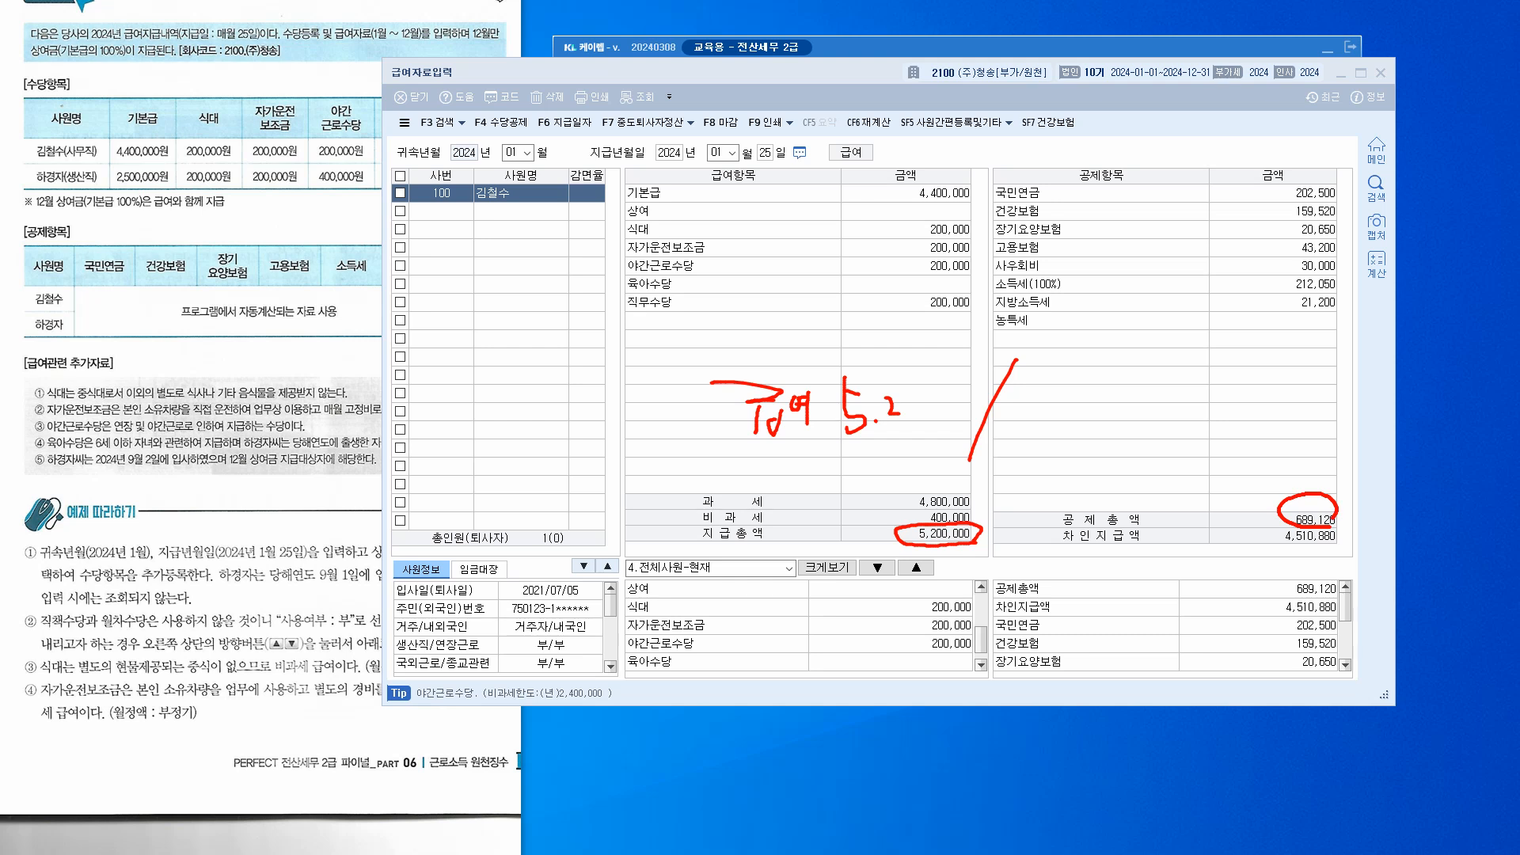
mouse_move(1093, 362)
mouse_down()
mouse_move(1082, 372)
mouse_move(1110, 366)
mouse_move(1115, 388)
mouse_move(1091, 420)
mouse_move(1126, 446)
mouse_up()
drag(768, 449, 893, 450)
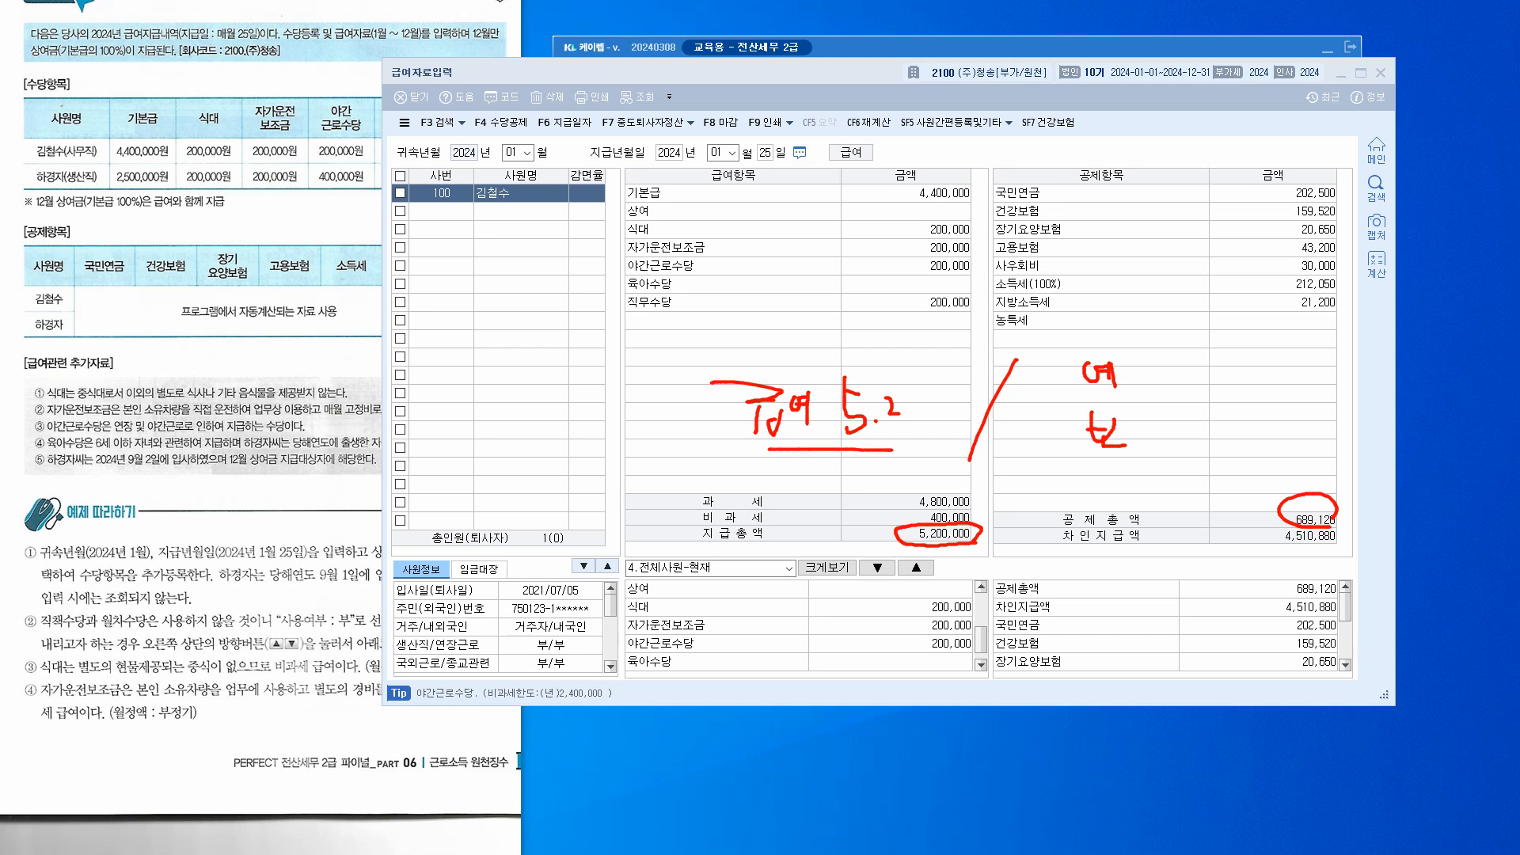
drag(1282, 548, 1340, 544)
Dismiss with Esc, reposition the payroll window, and show the 01–12 귀속년월 month list
key(Escape)
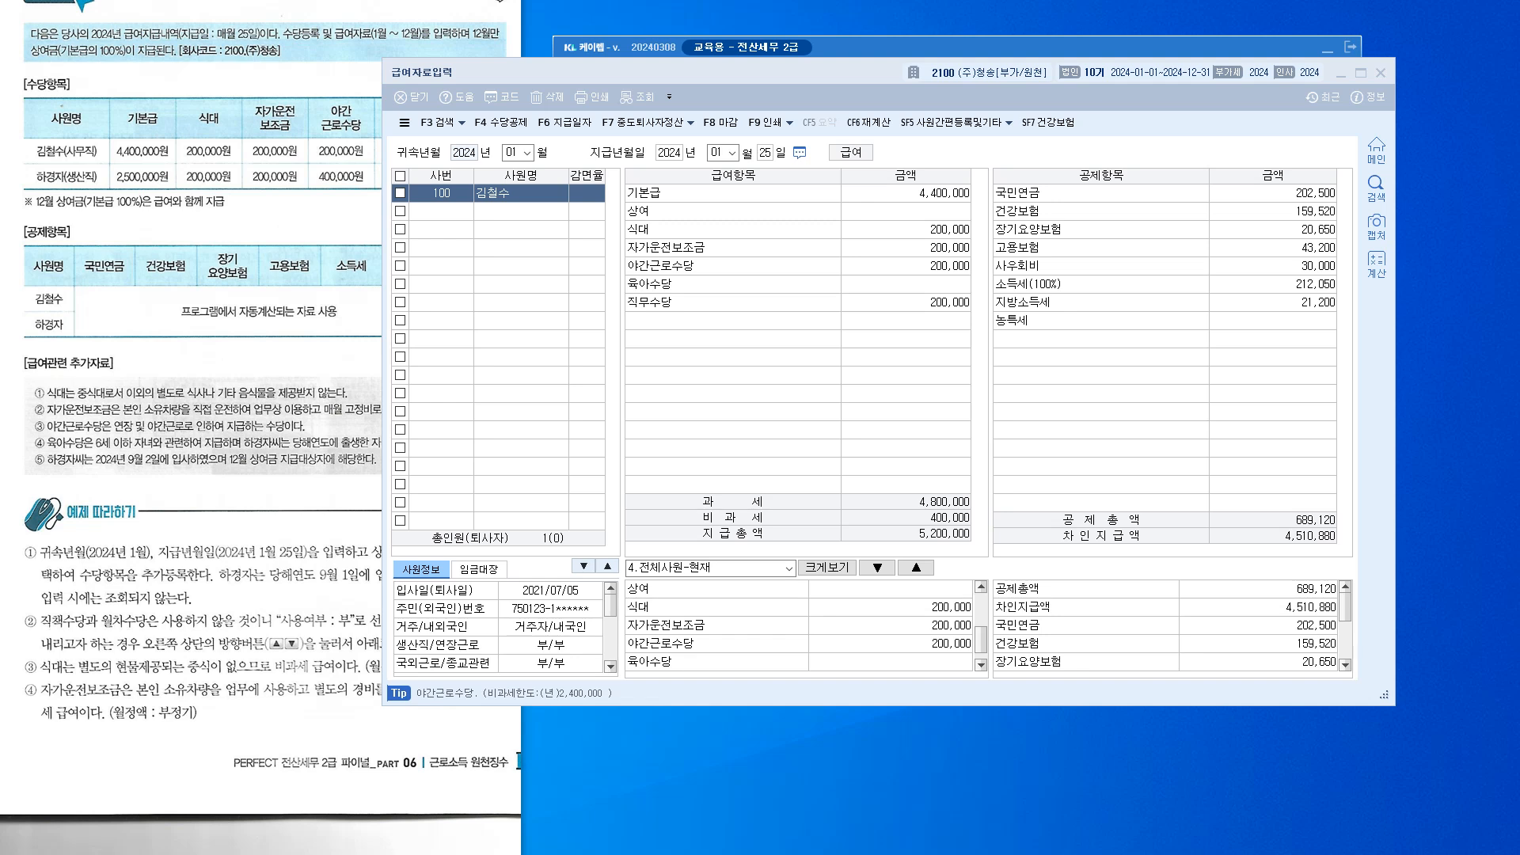
drag(673, 72, 706, 95)
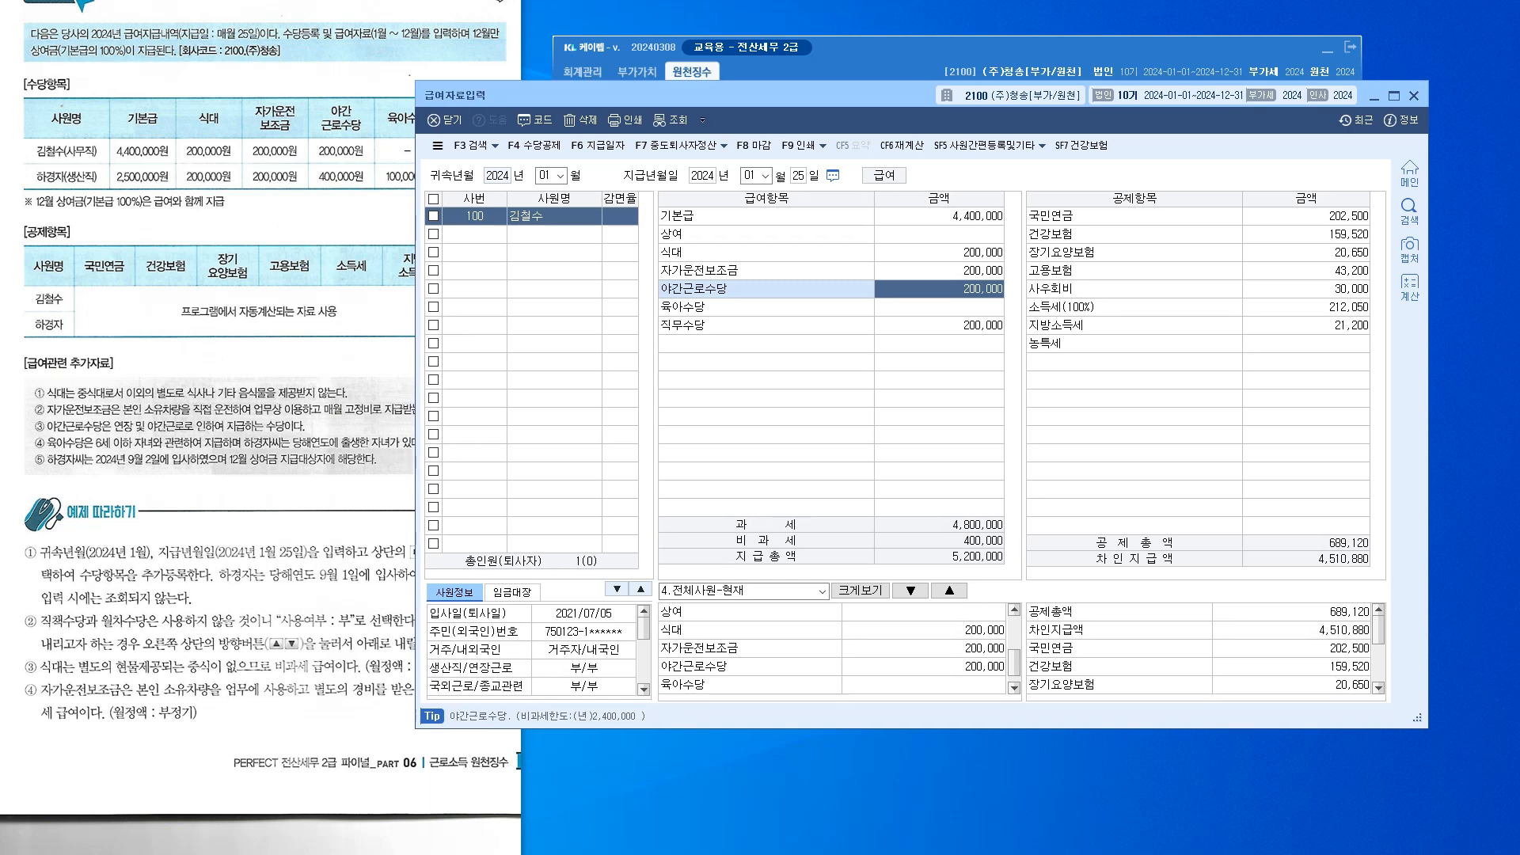
click(559, 176)
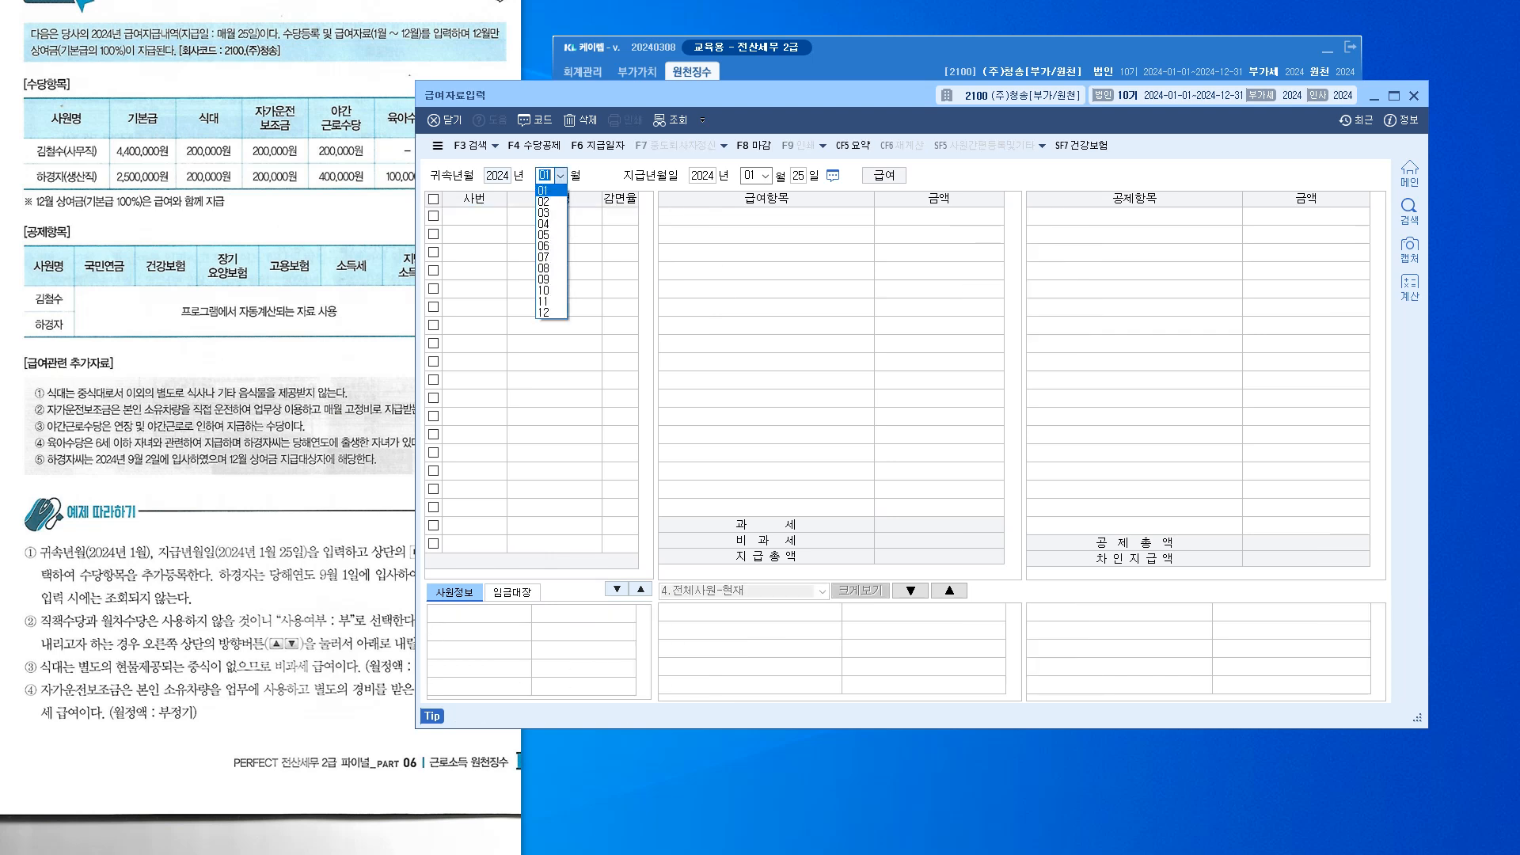
Load the February 2024 payroll paid on the 25th and copy January's pay items into it
key(Return)
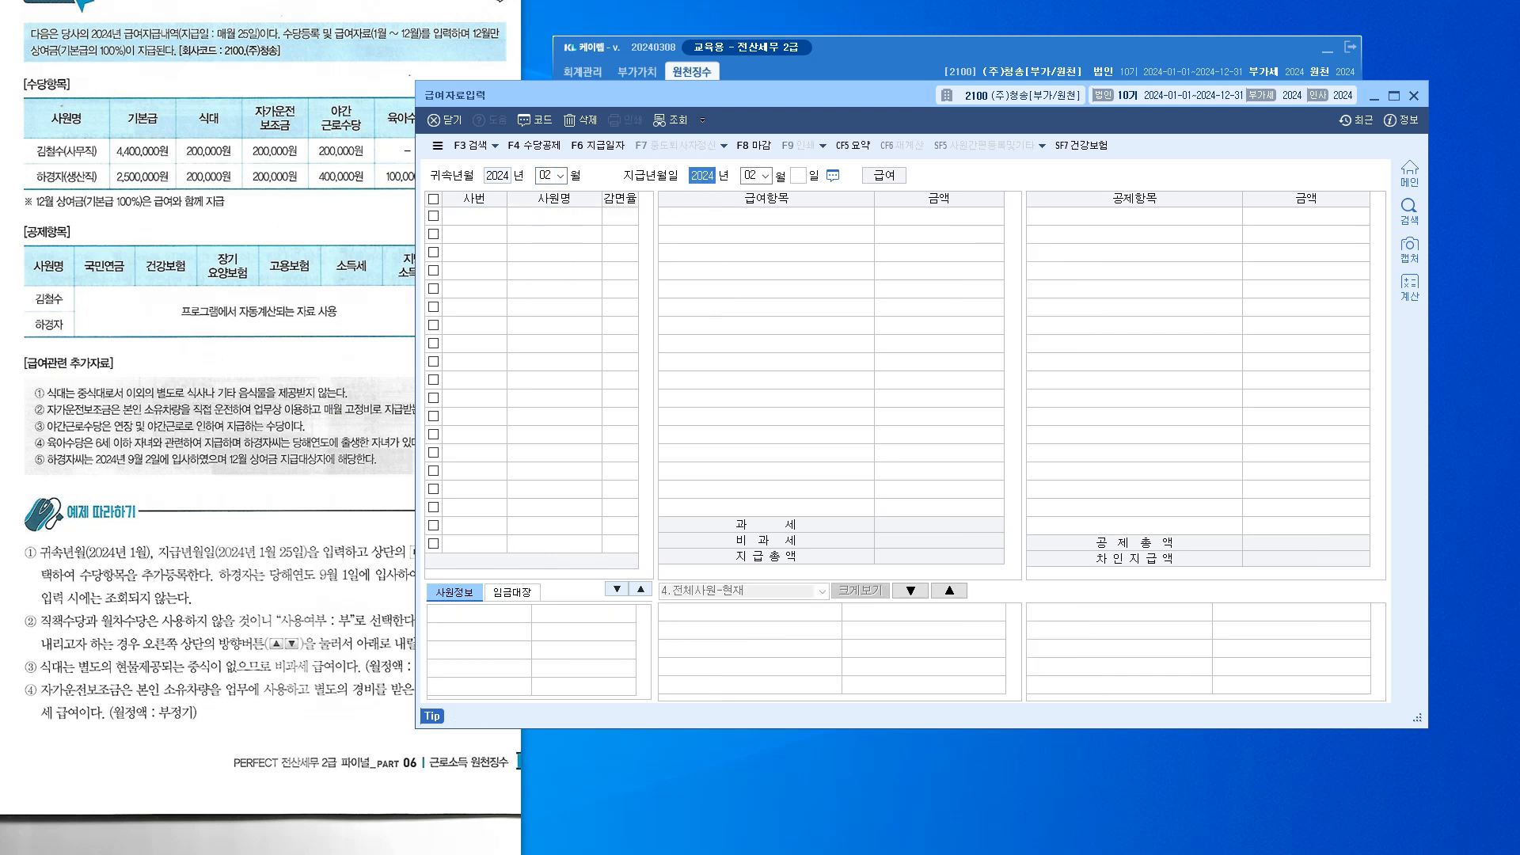
key(Return)
key(Return)
text(25)
key(Return)
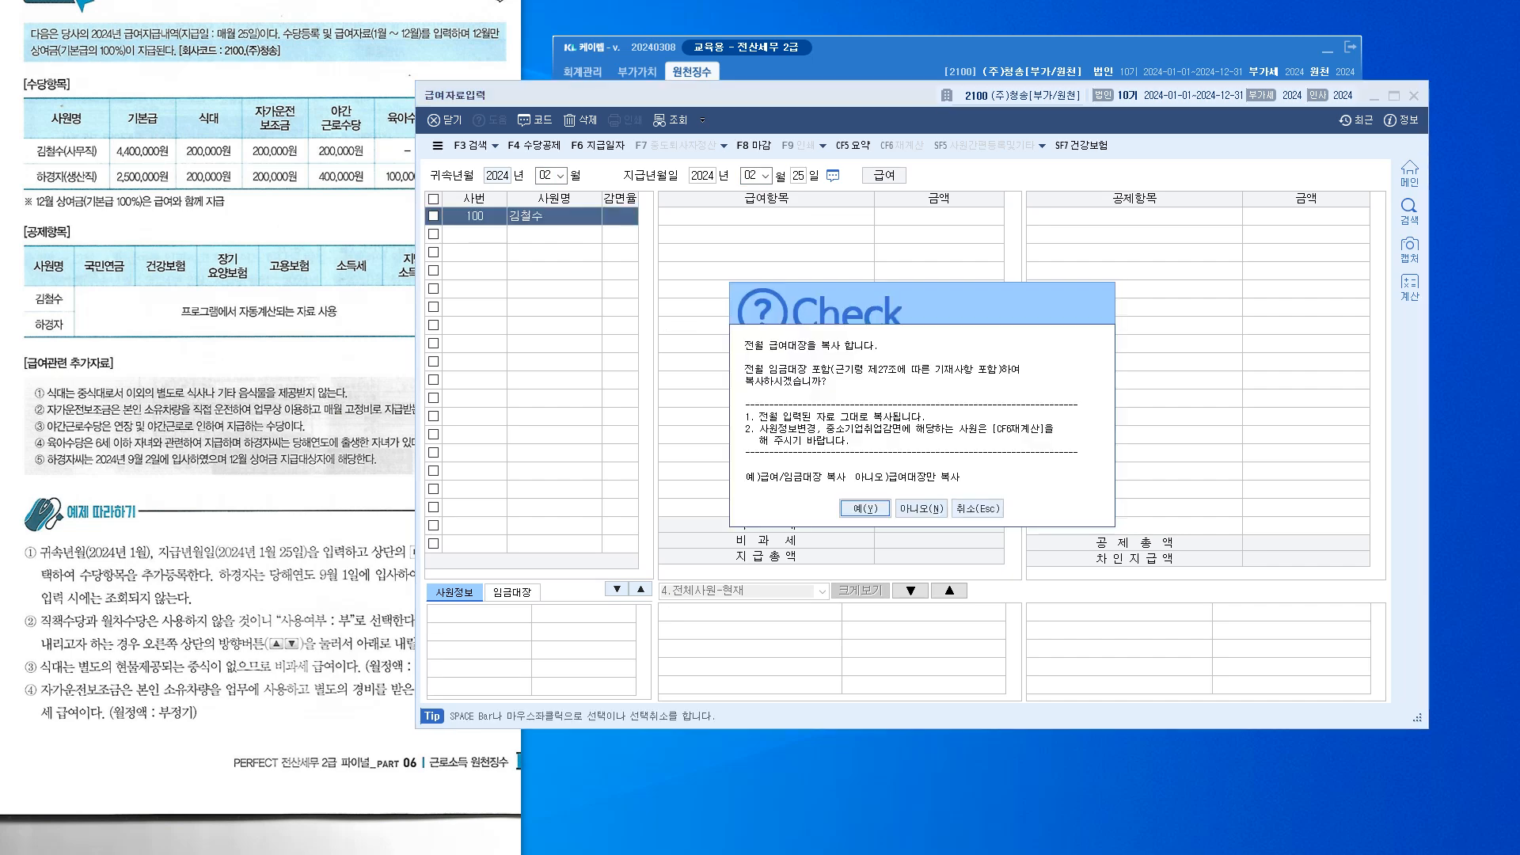
key(Return)
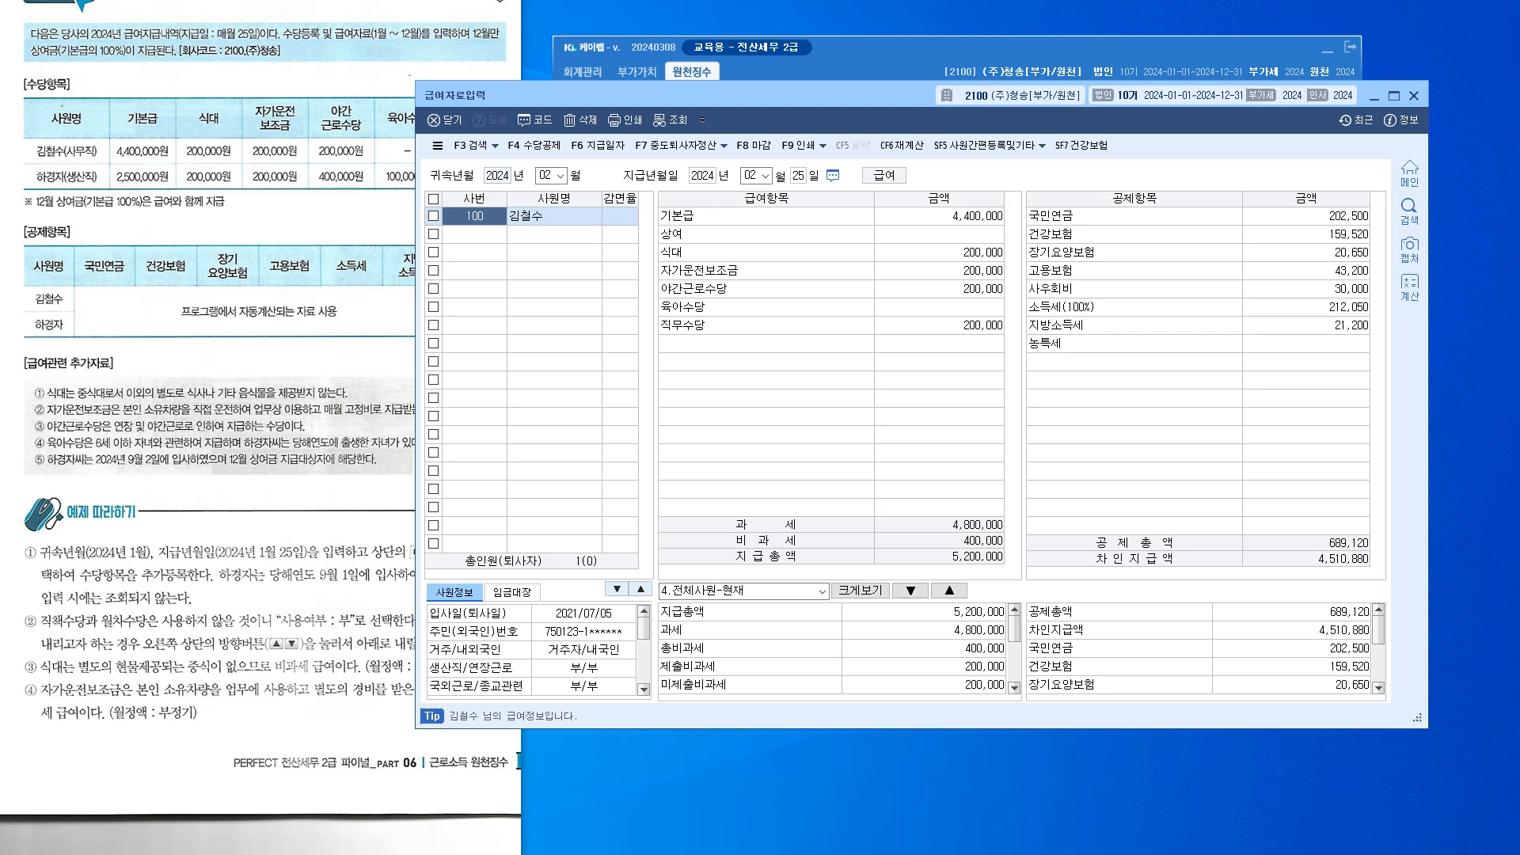
In the payment-date manager, select the February 2024 record and start a multi-month copy (F7)
drag(697, 95, 739, 129)
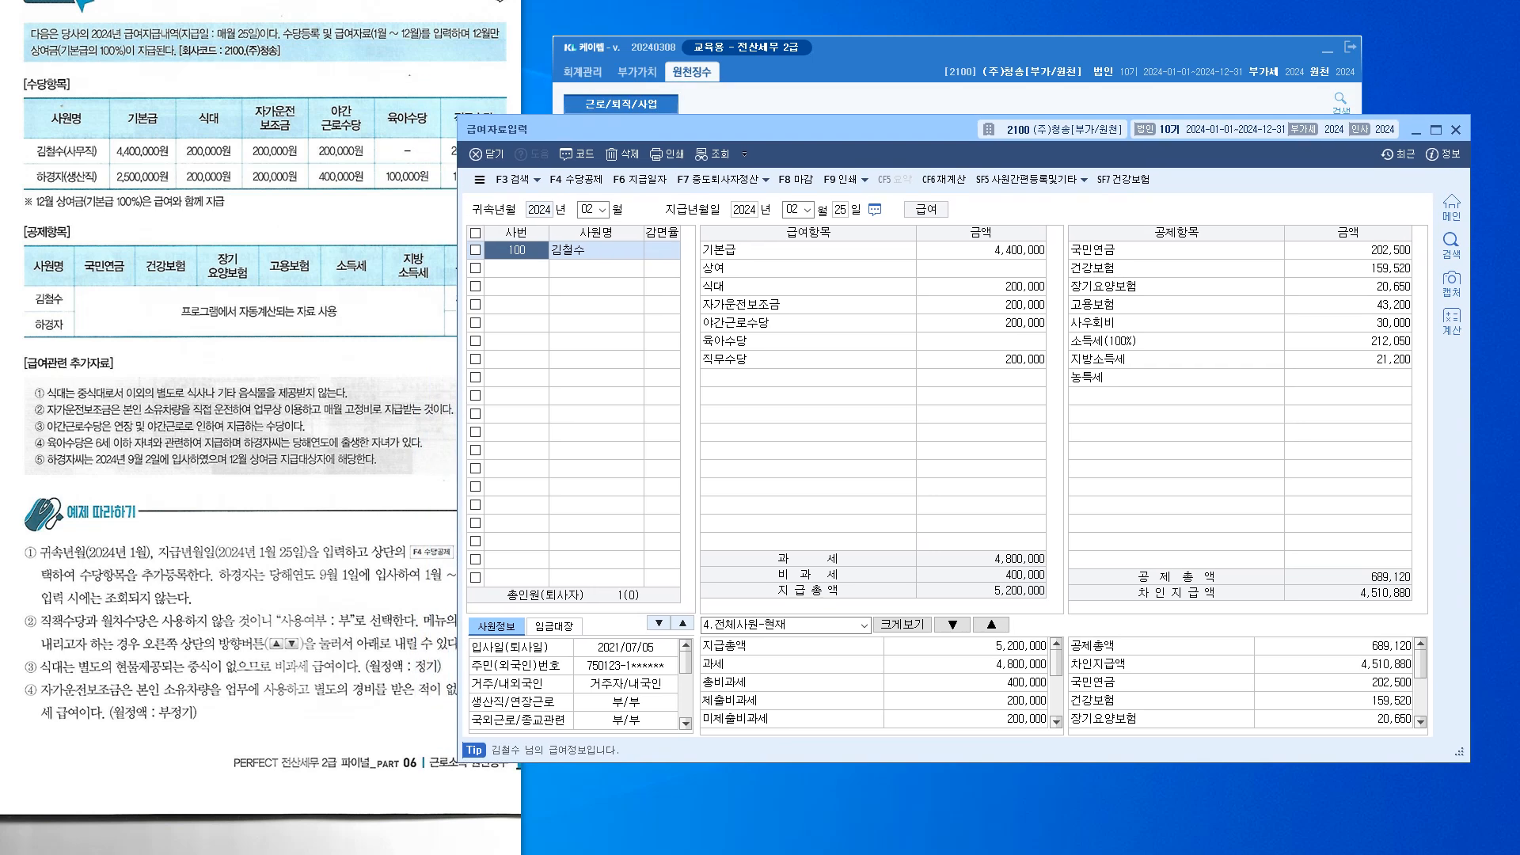
click(640, 179)
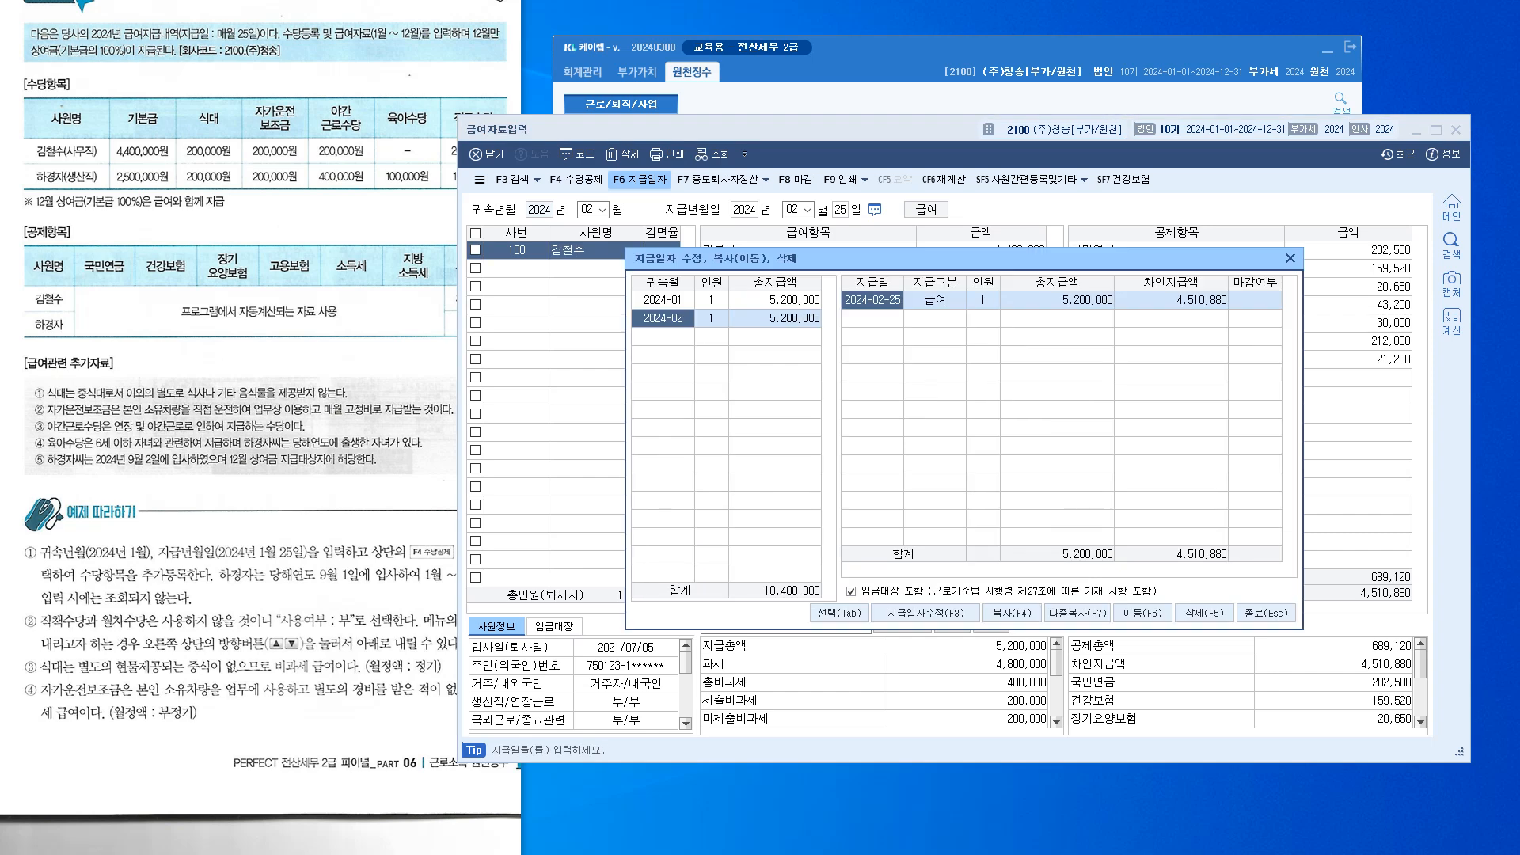
drag(791, 258, 767, 321)
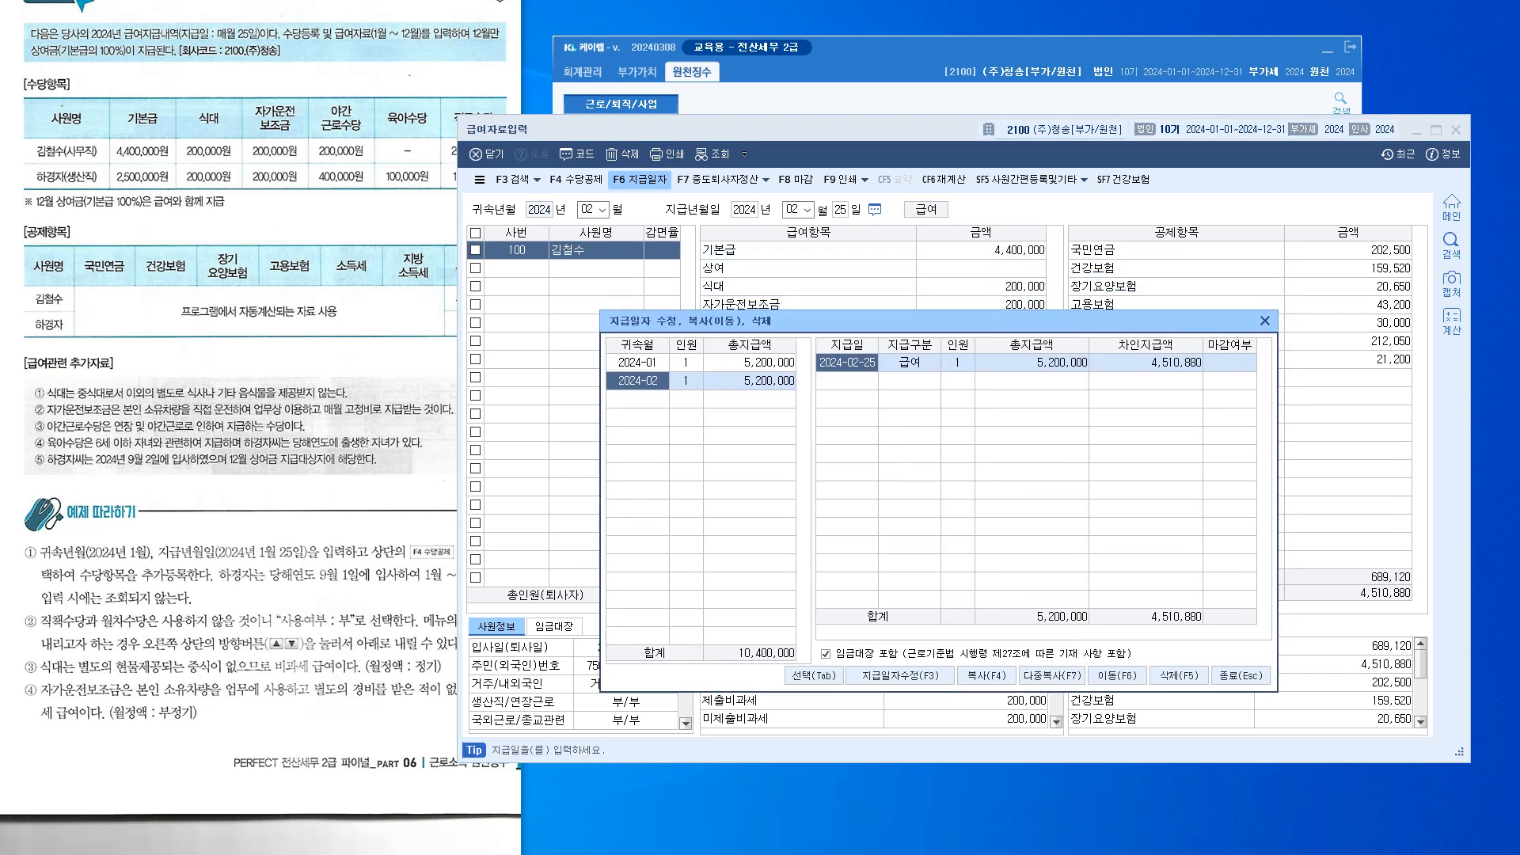
click(750, 363)
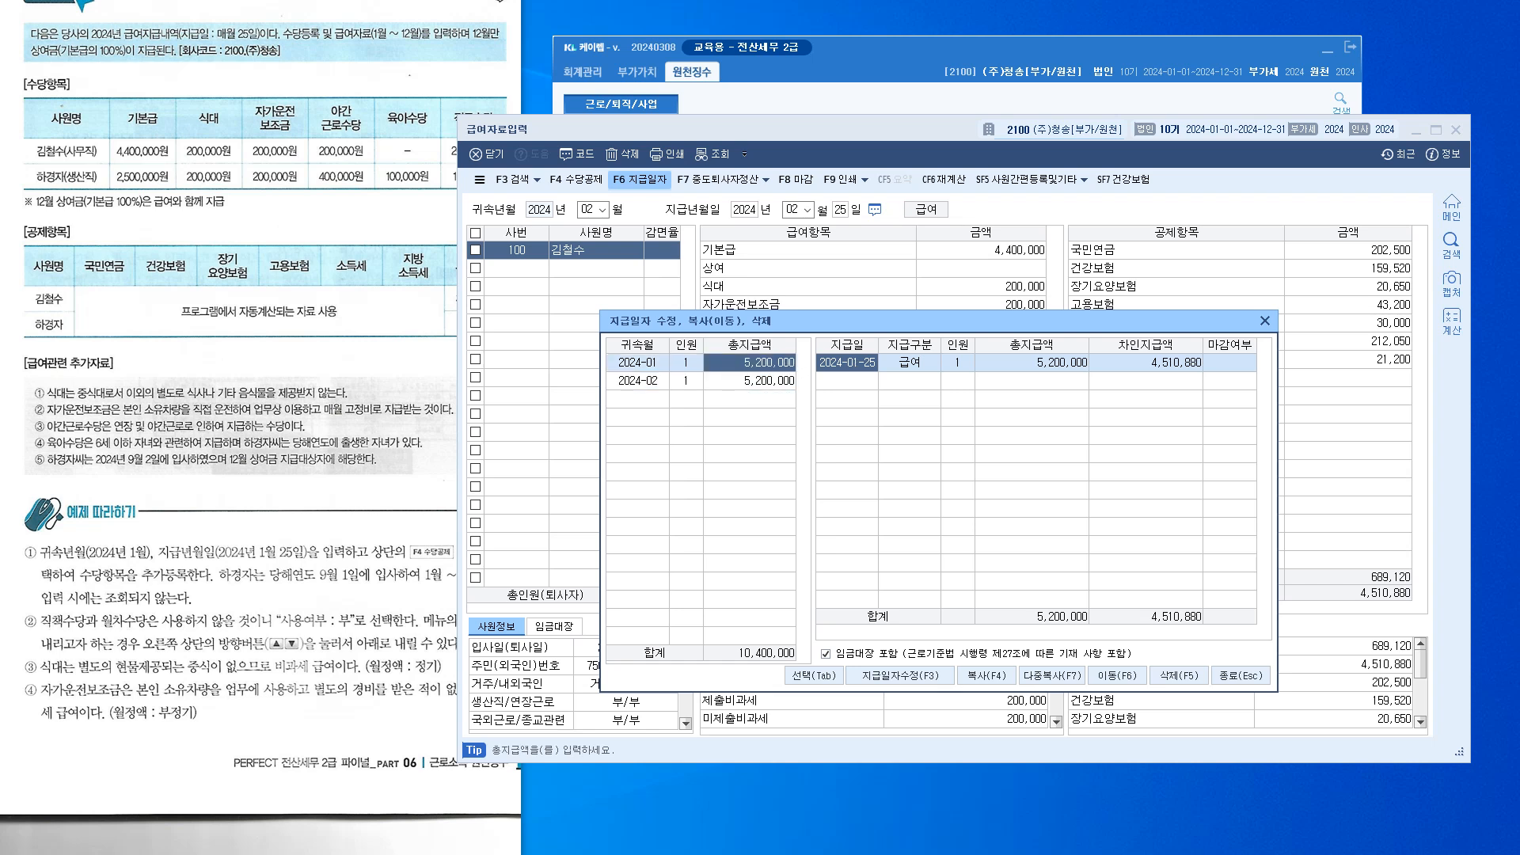
click(750, 381)
click(638, 381)
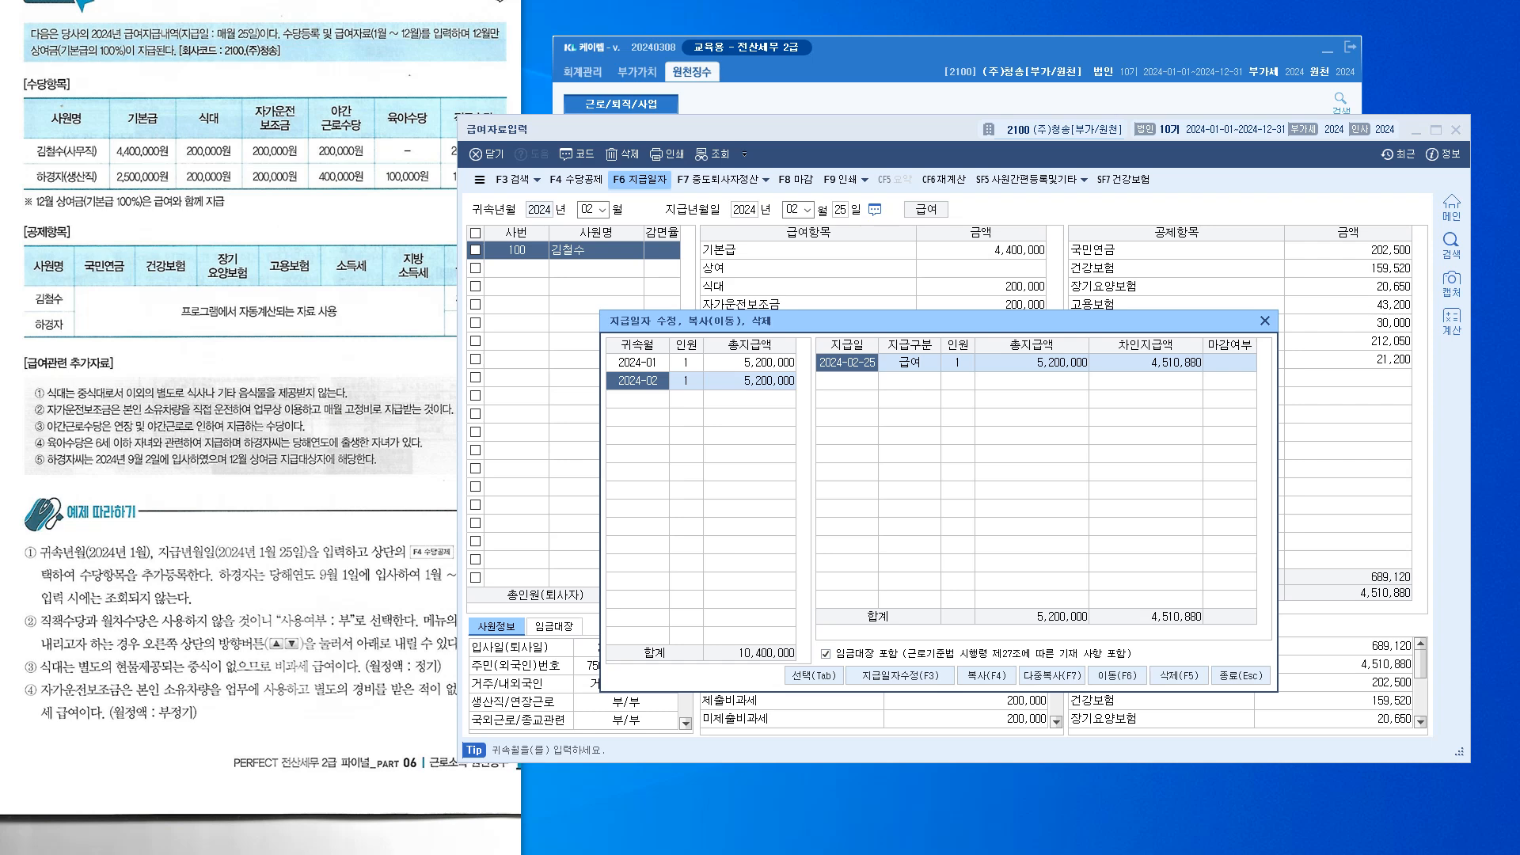
key(F7)
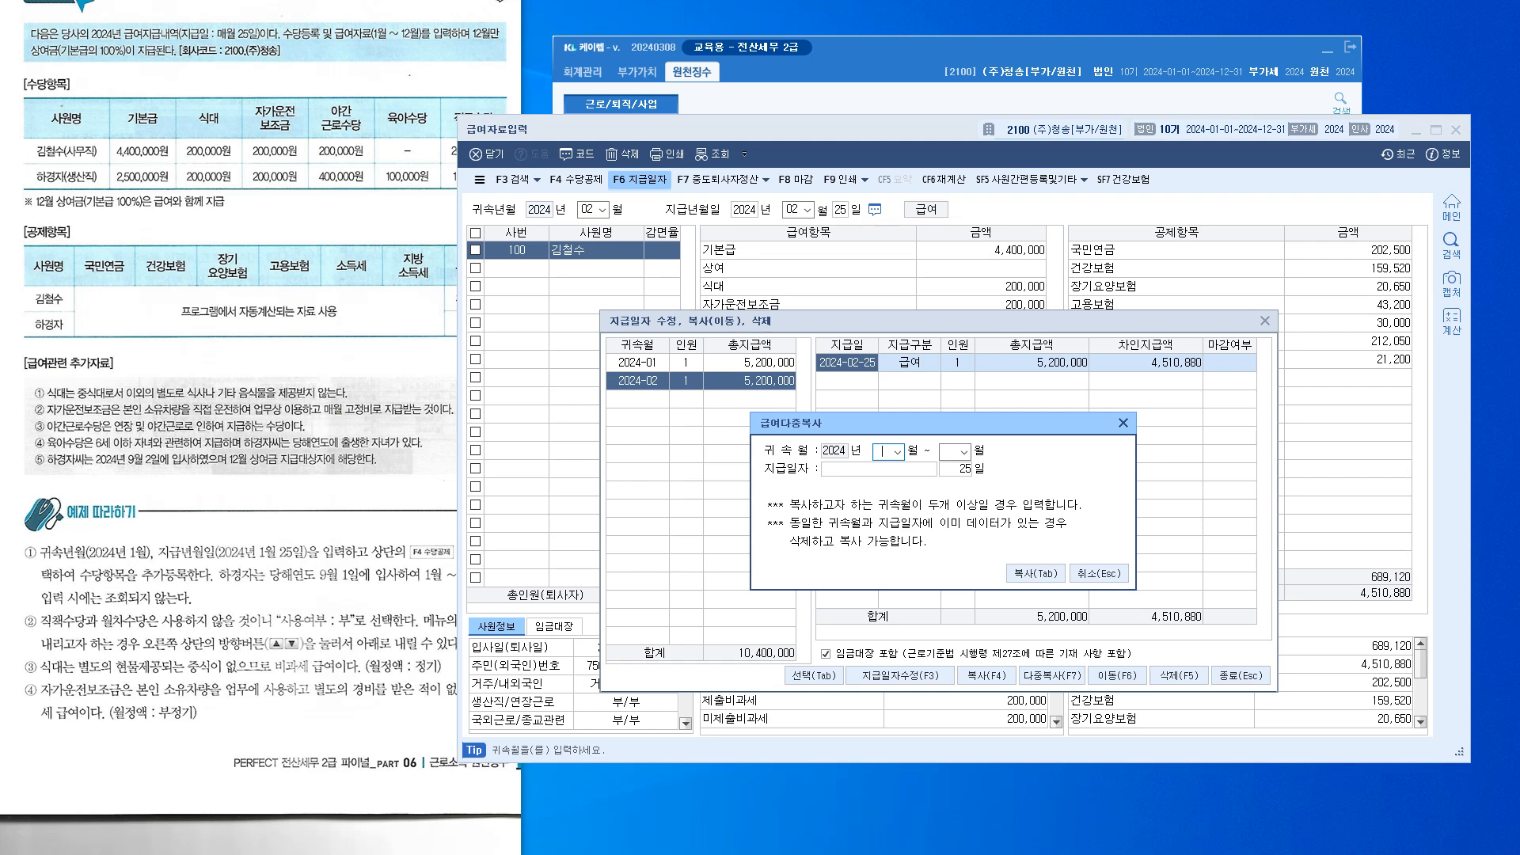
Copy February's payroll into months 03–12, paid on the 25th of the same month
text(03)
text(12)
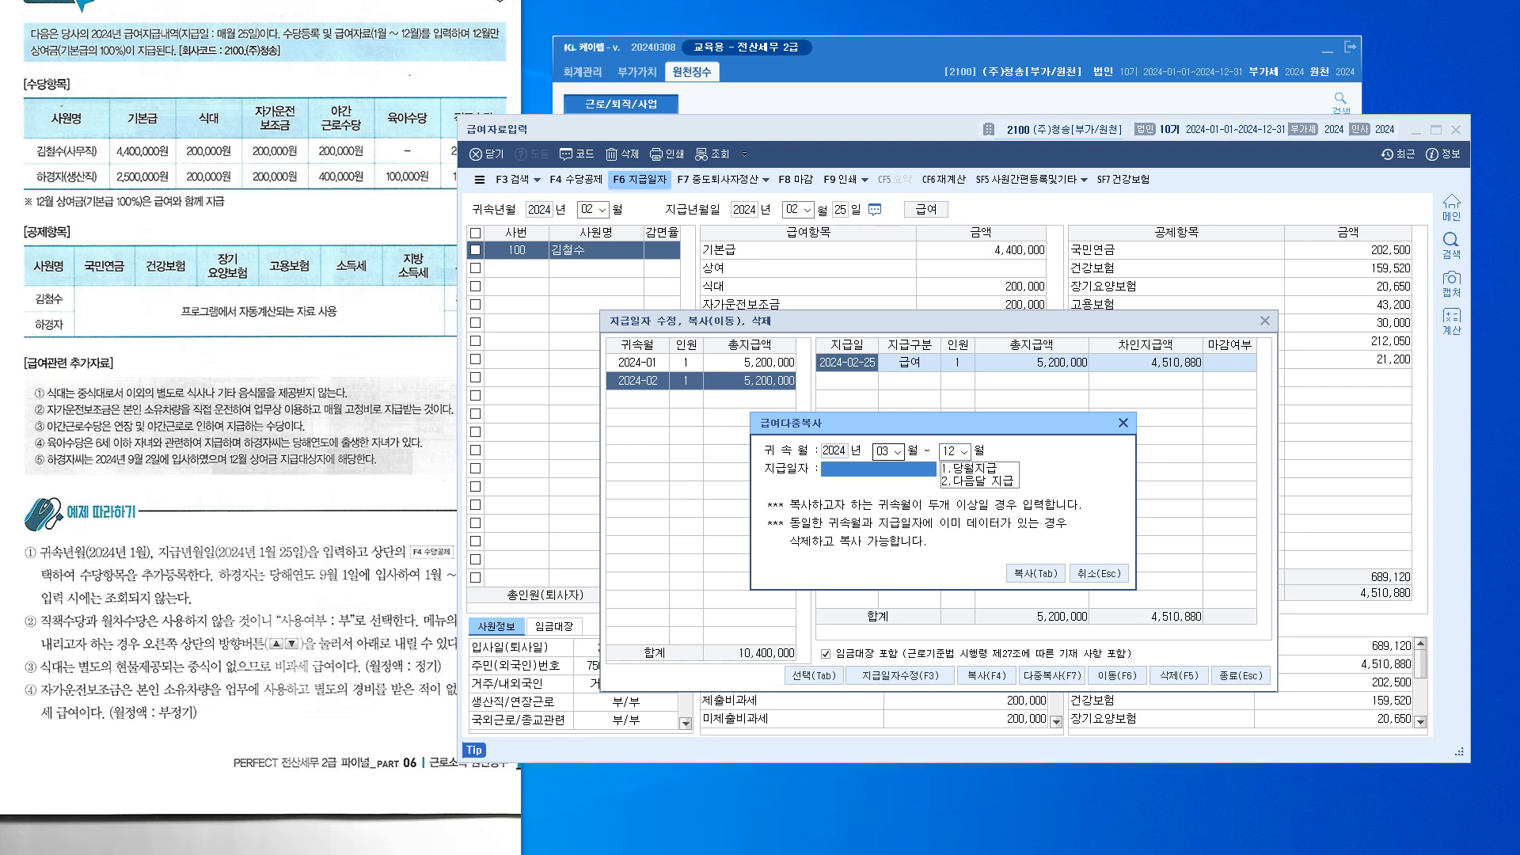
text(1.당월지급)
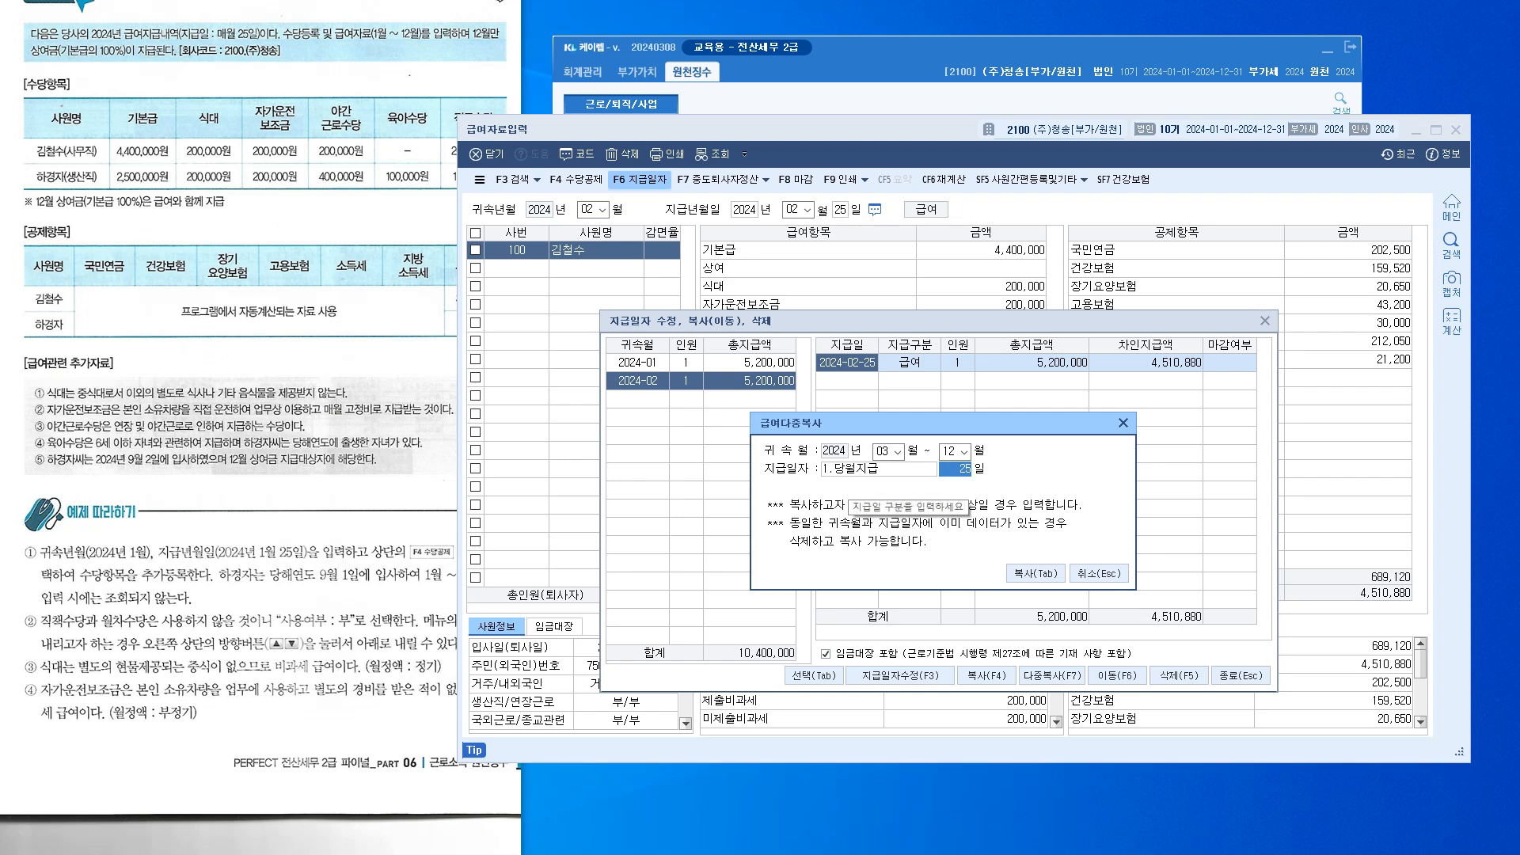
key(Tab)
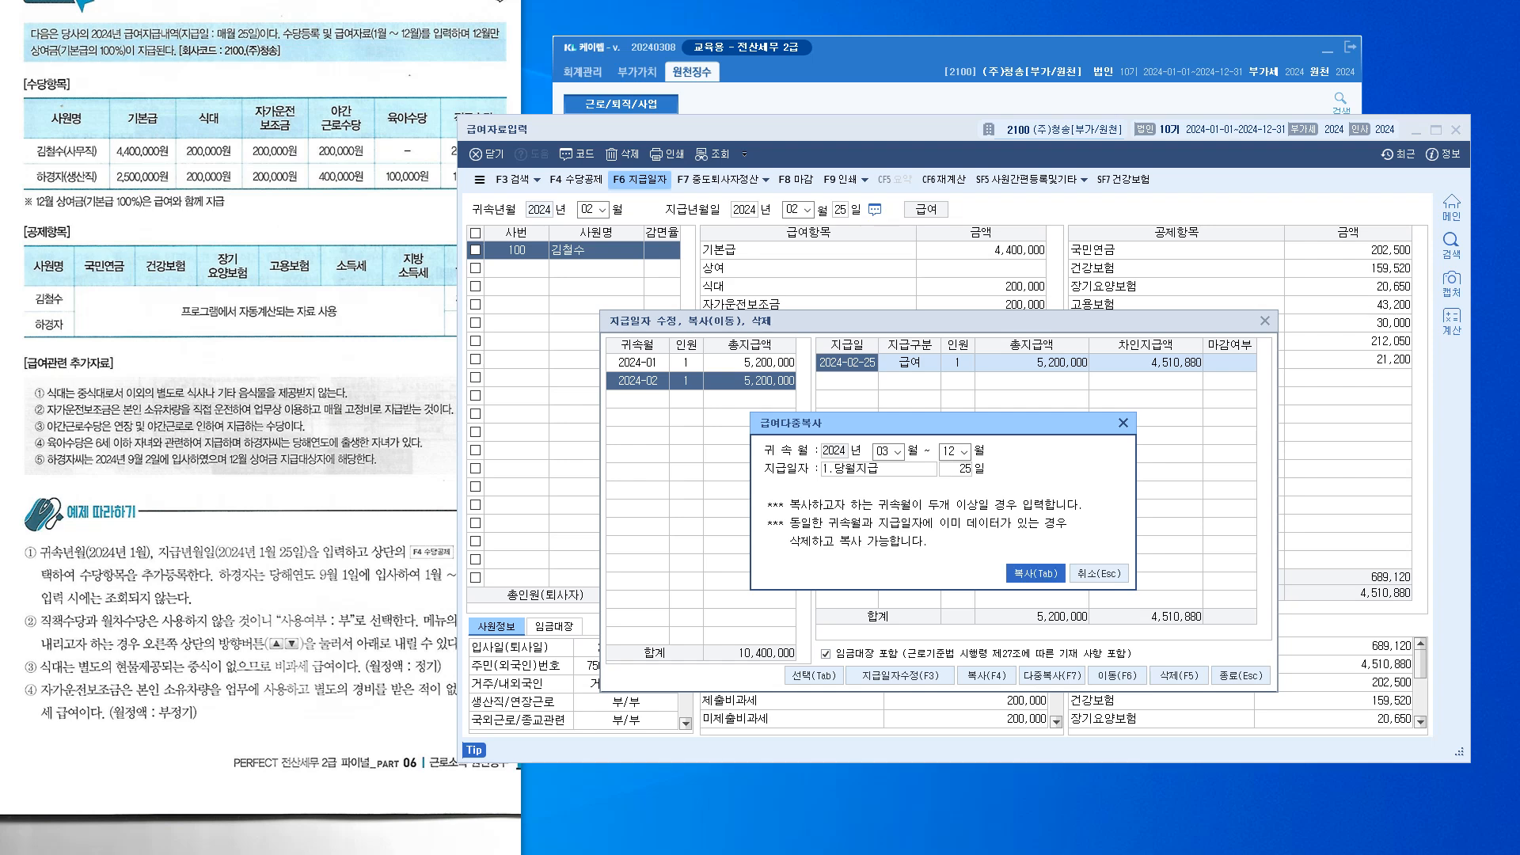
key(Return)
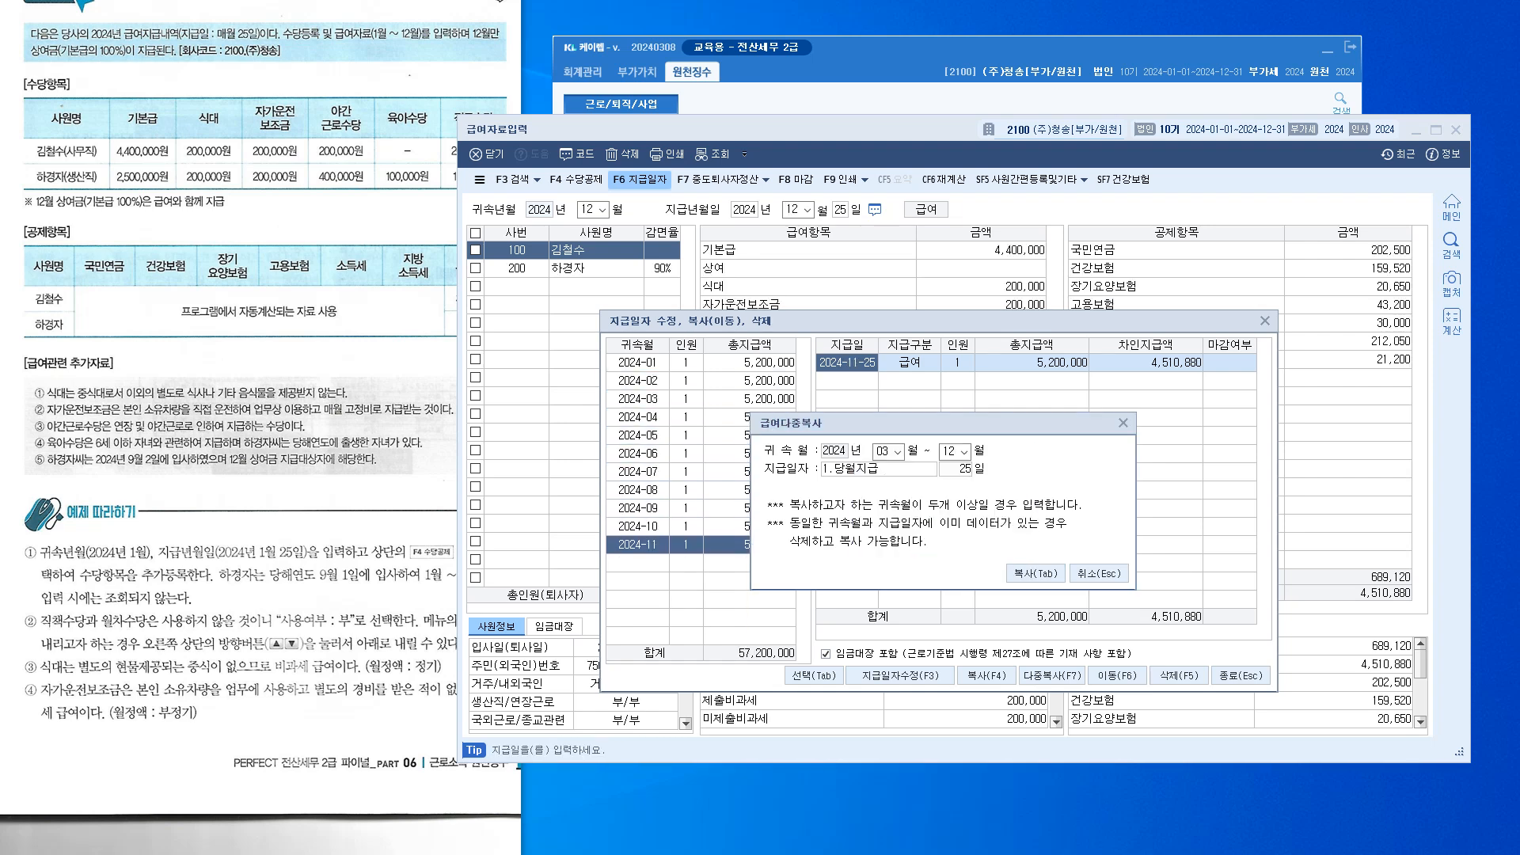
key(Return)
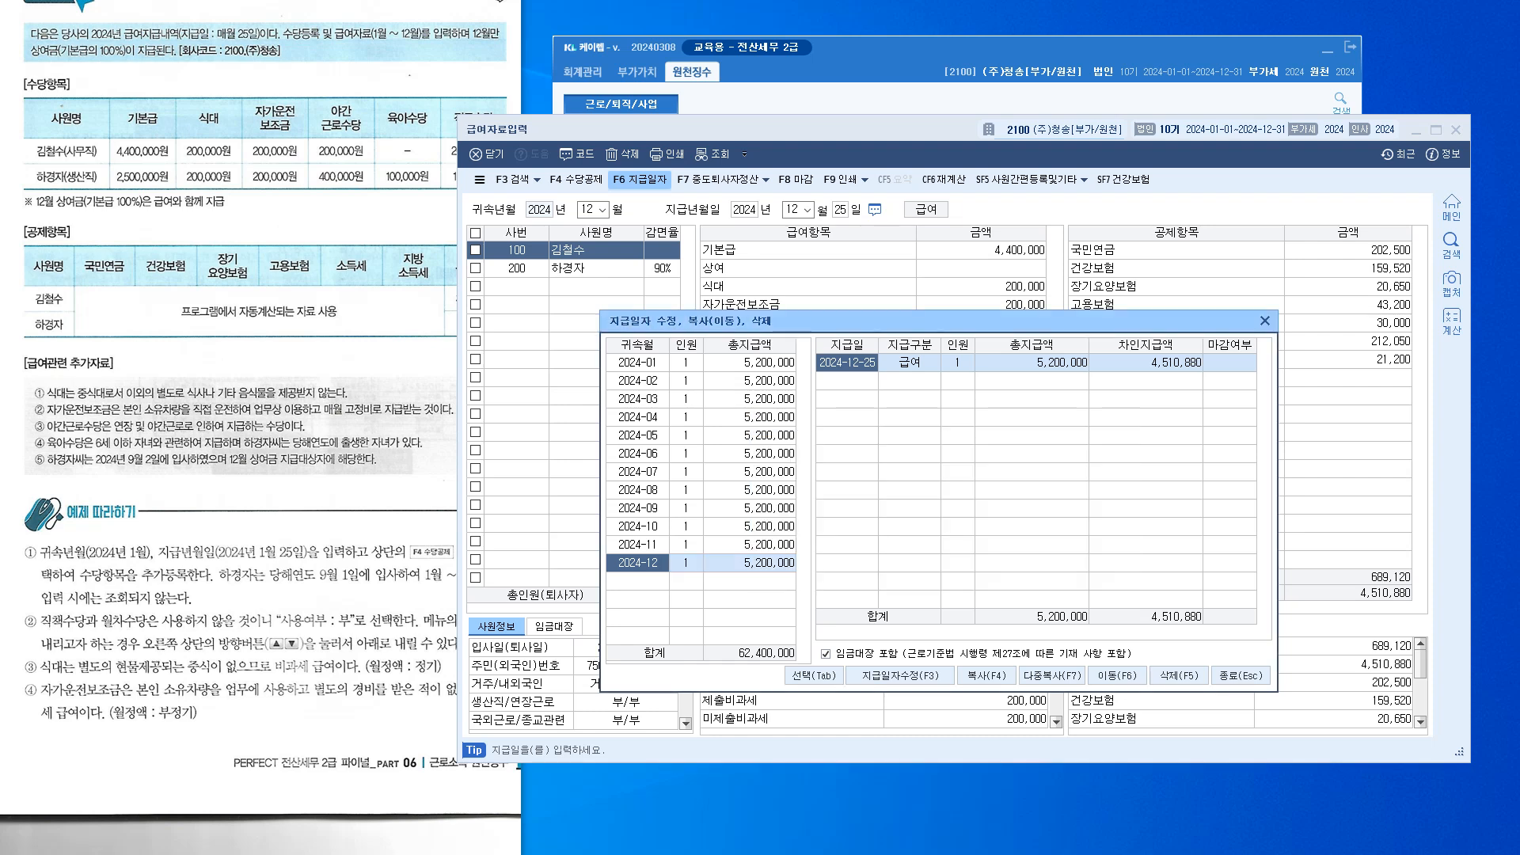
Check the January, April and September 2024 records, then close the payment-date manager
click(750, 362)
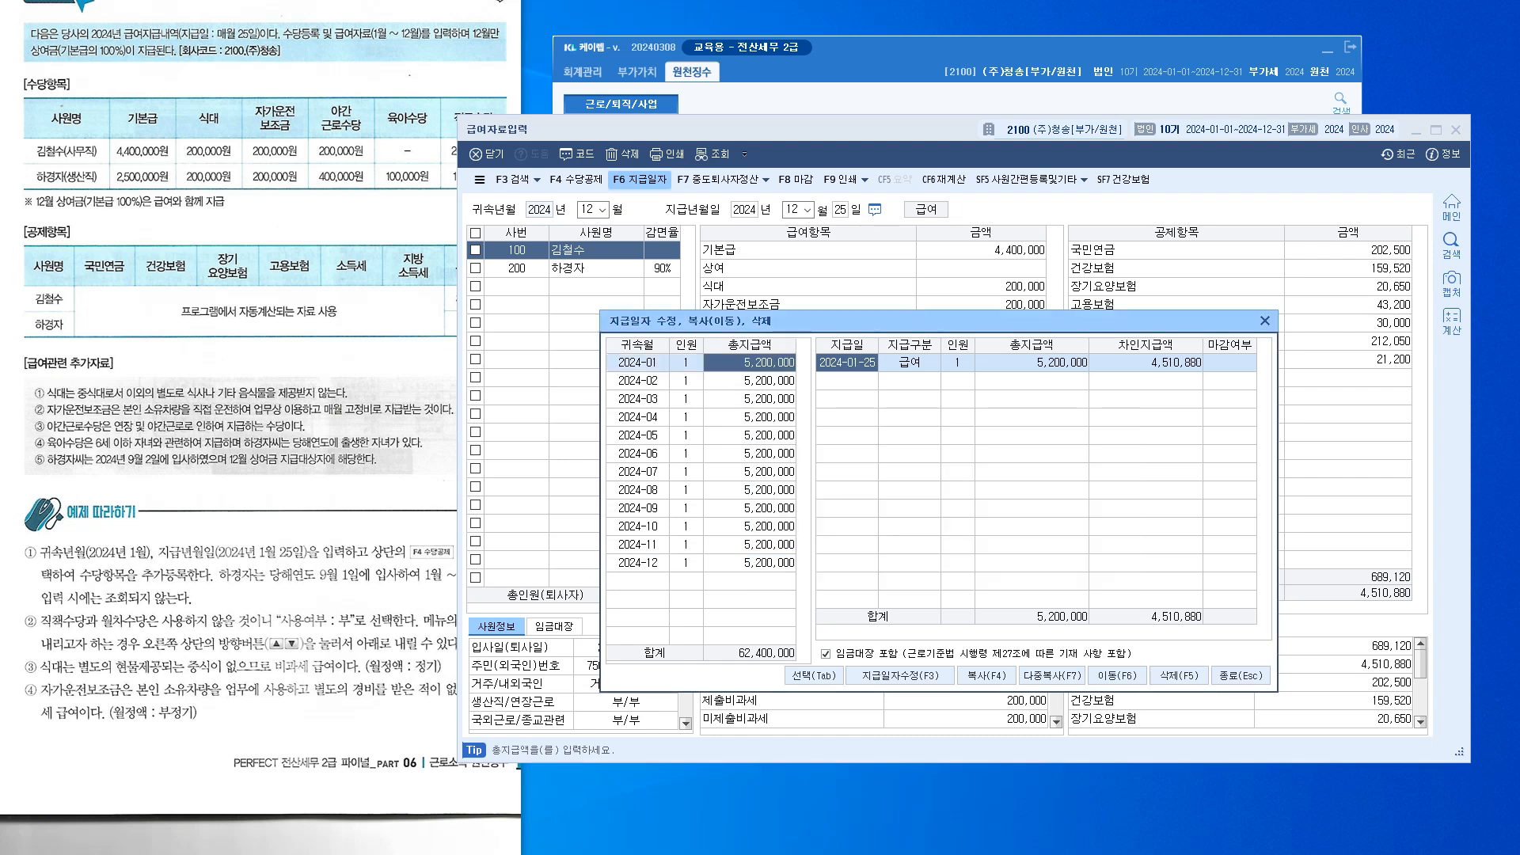
click(750, 418)
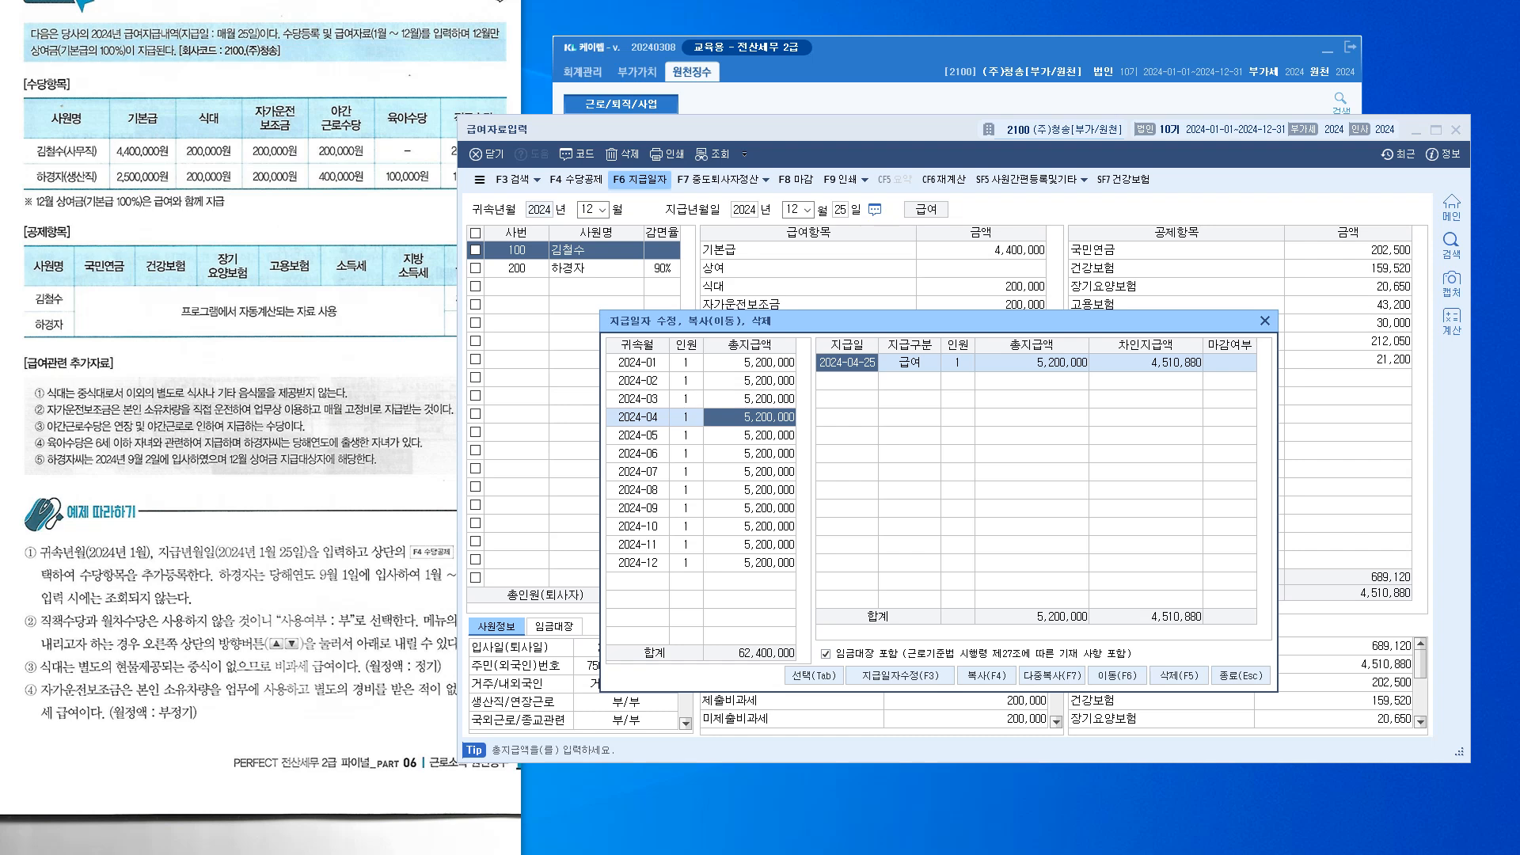
click(750, 508)
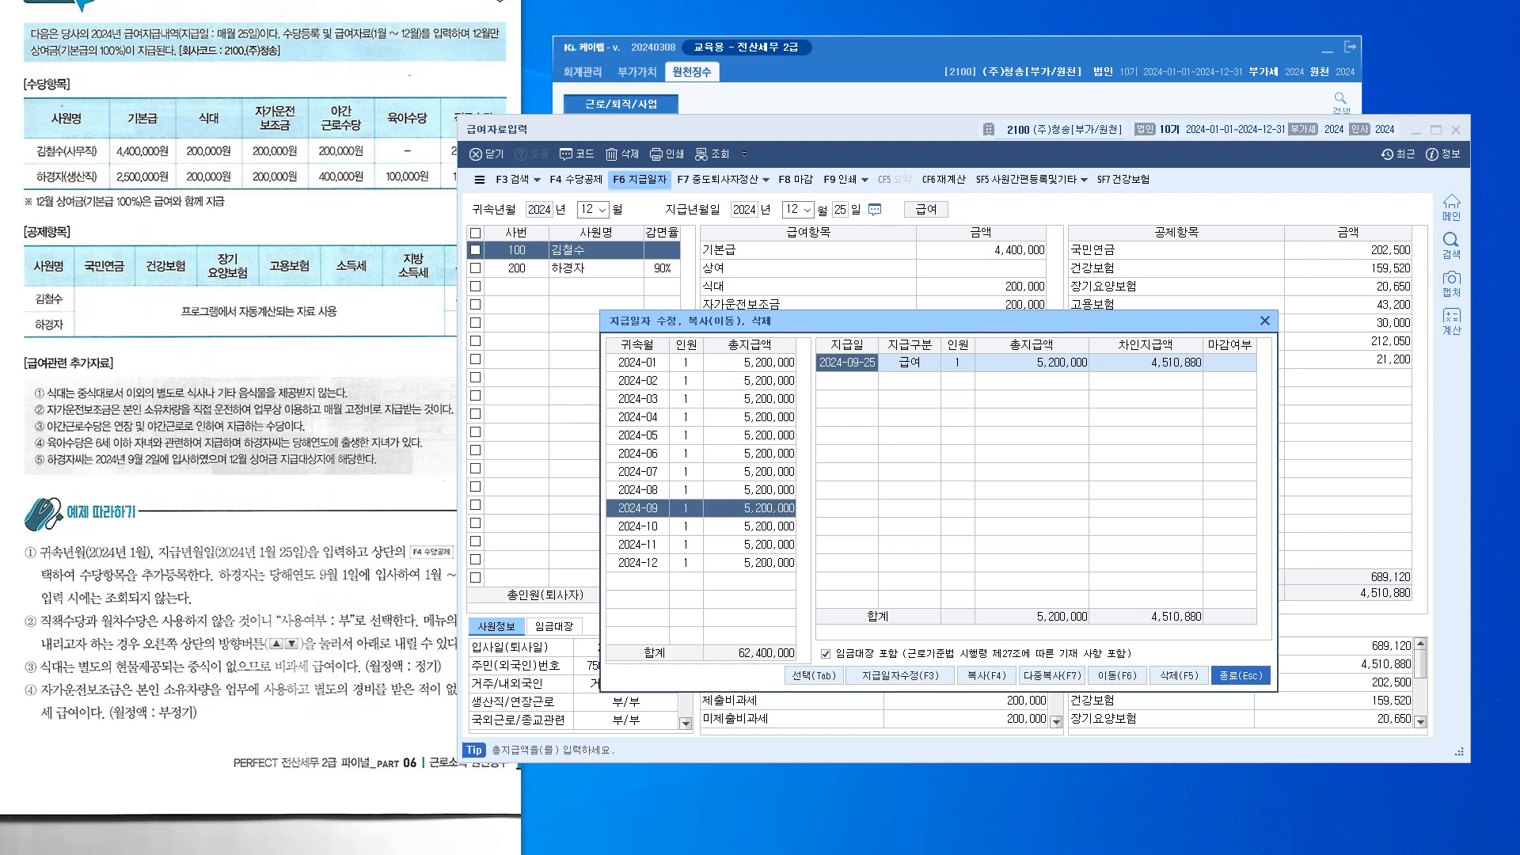
click(1241, 676)
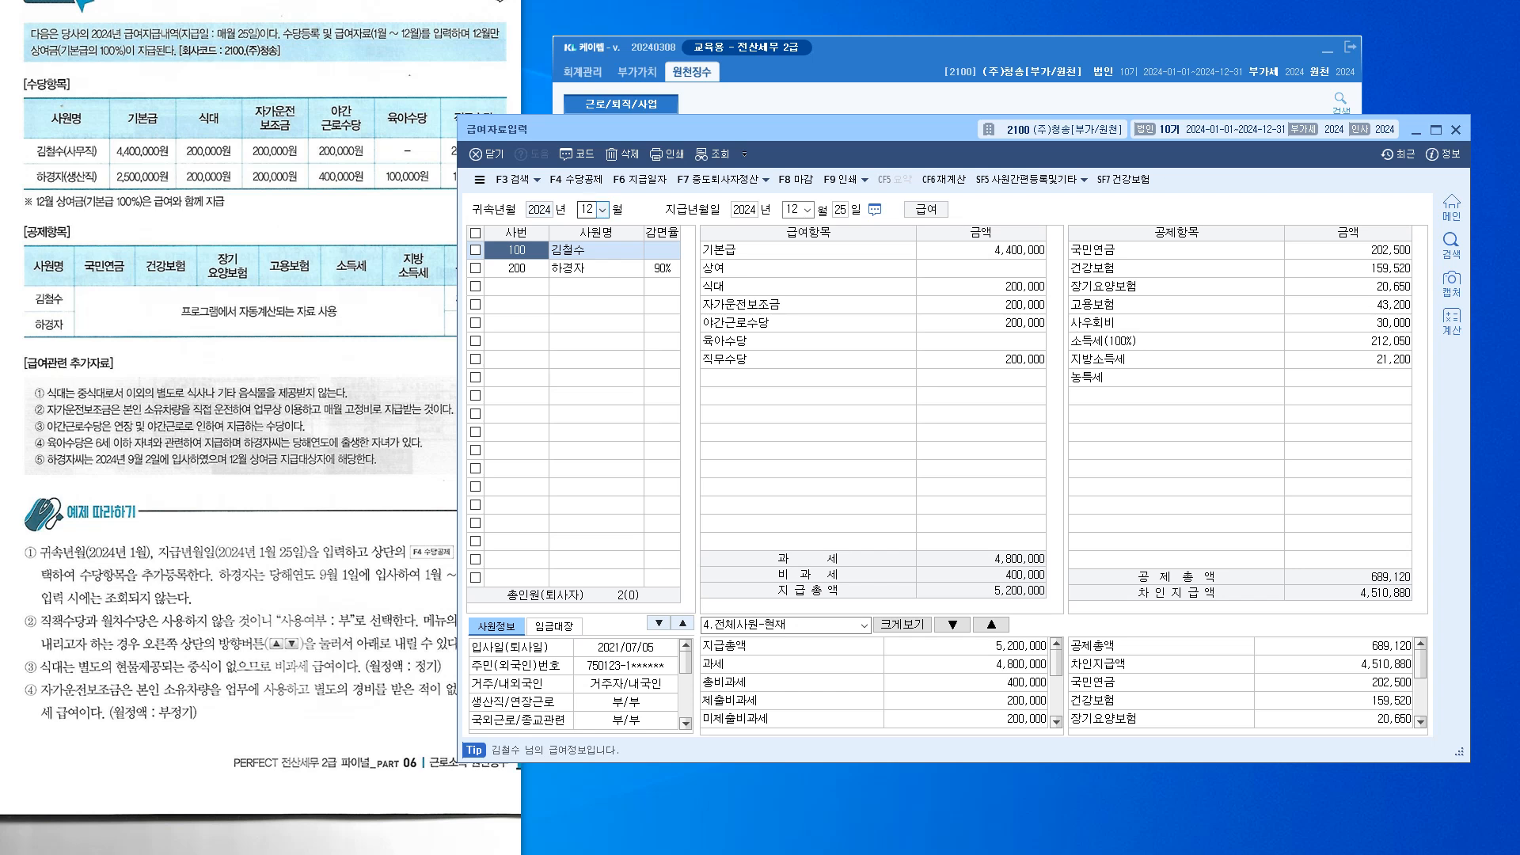
Load the September 2024 payroll paid on the 25th and select employee 200
click(603, 209)
key(Down)
key(Down)
key(Down)
key(Return)
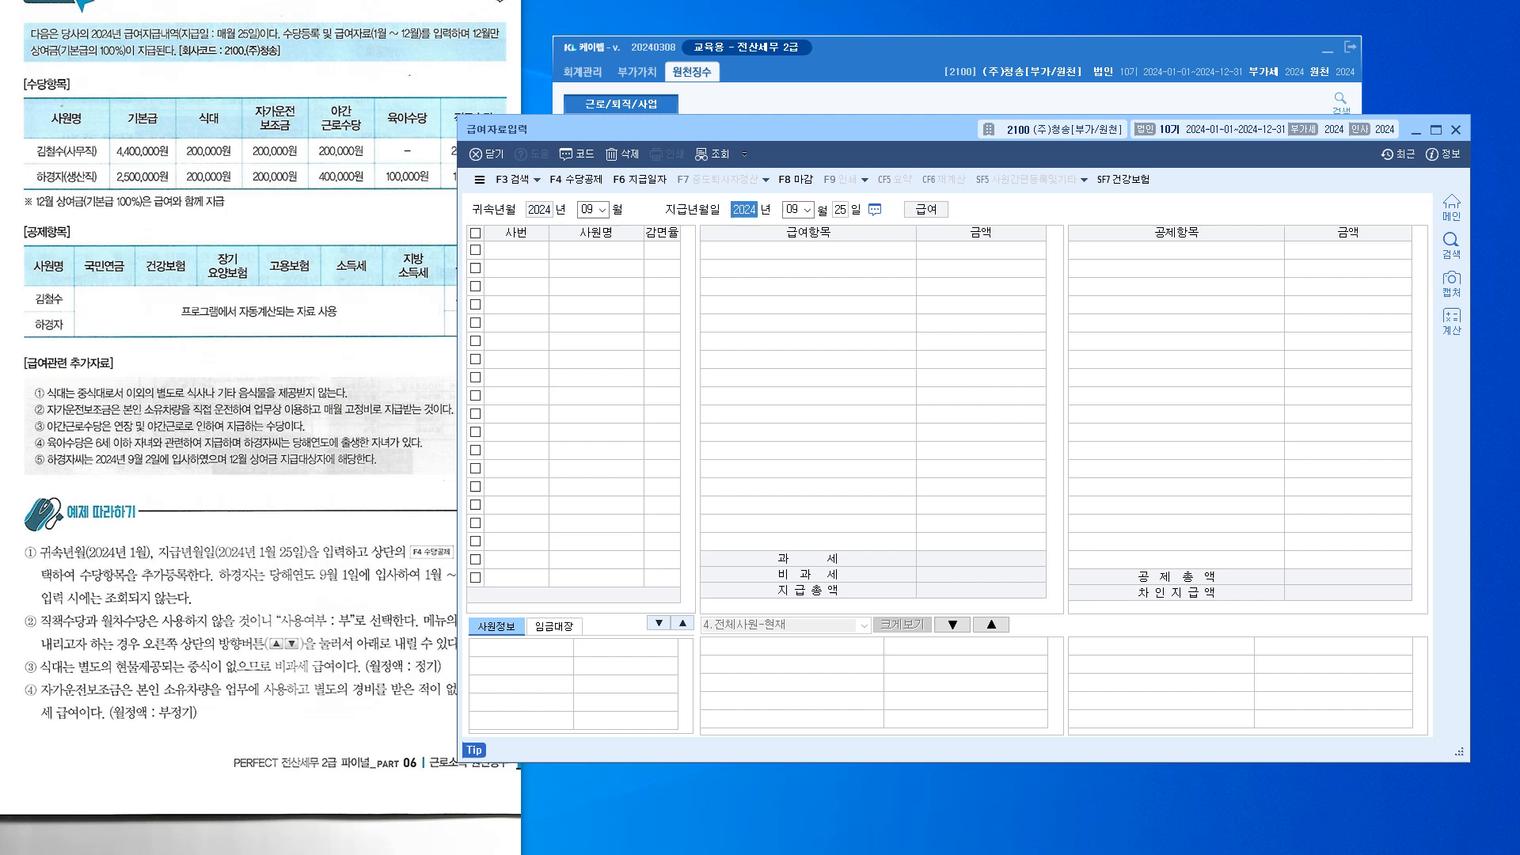
key(Return)
key(Return)
key(Return)
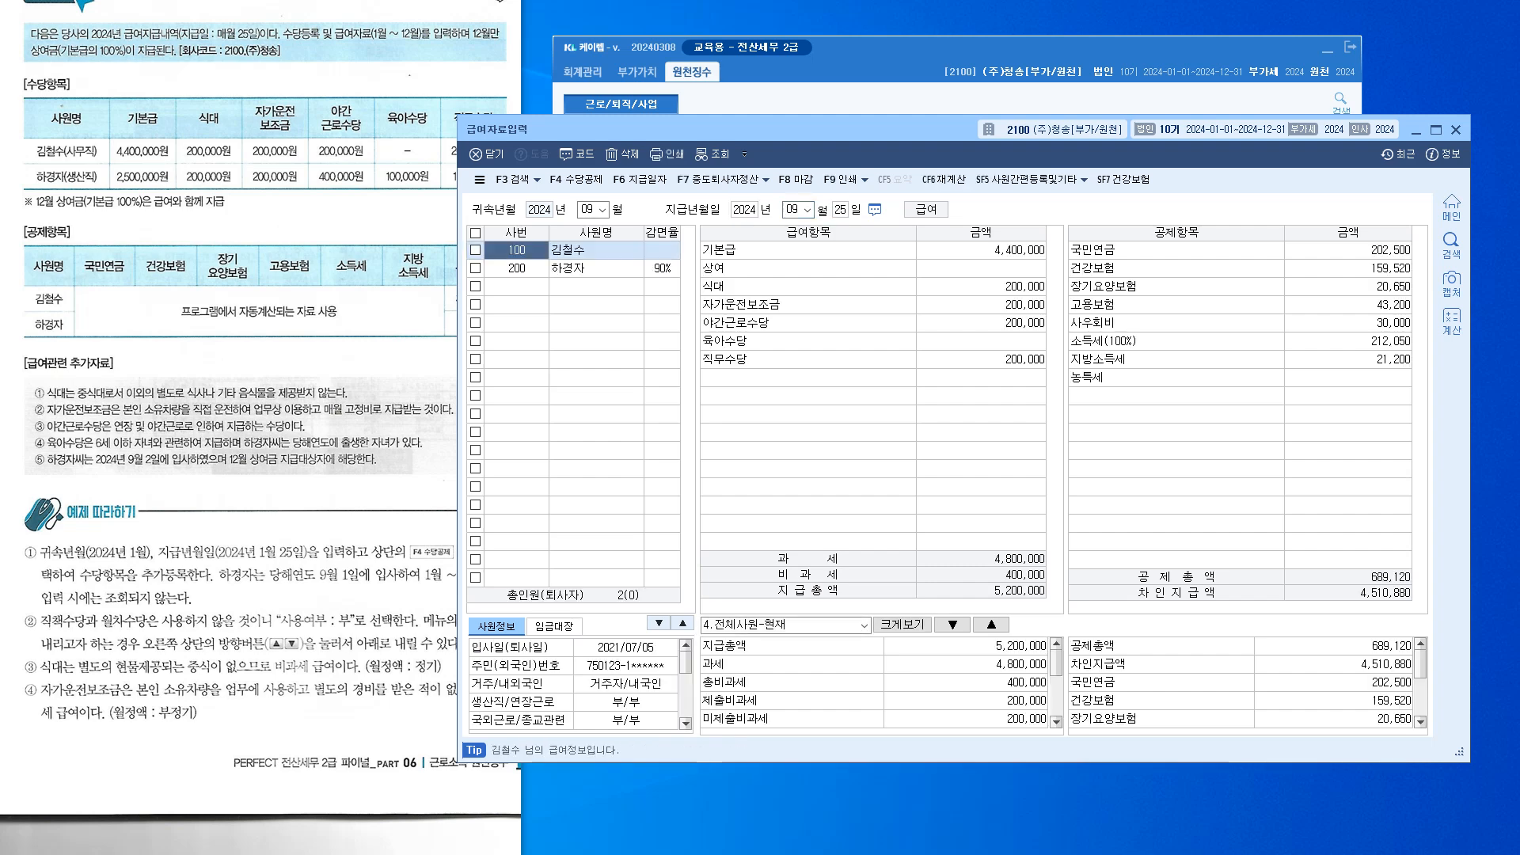
key(Down)
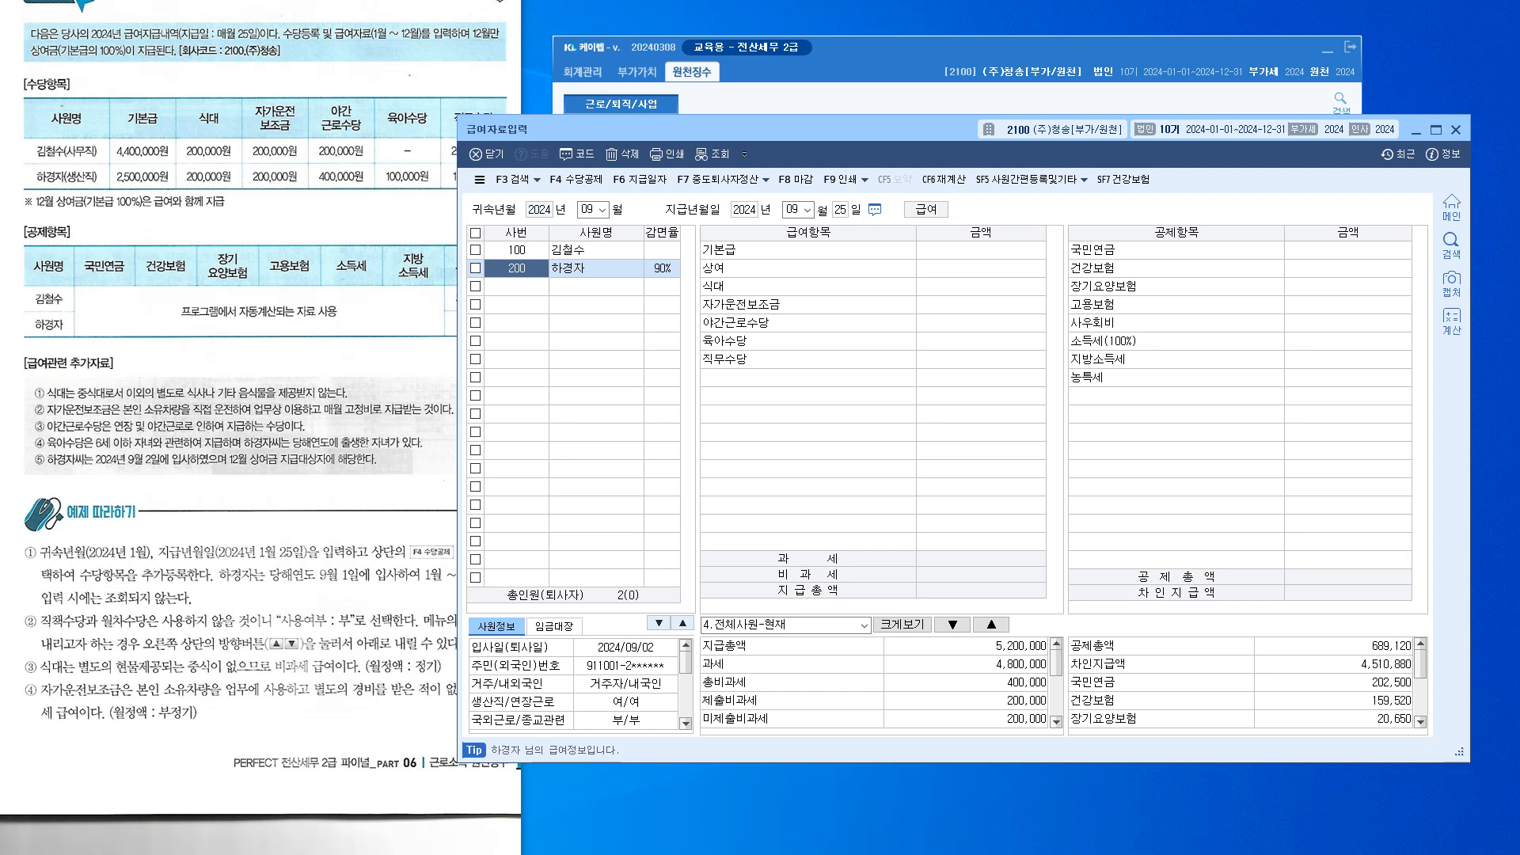
key(Up)
click(597, 210)
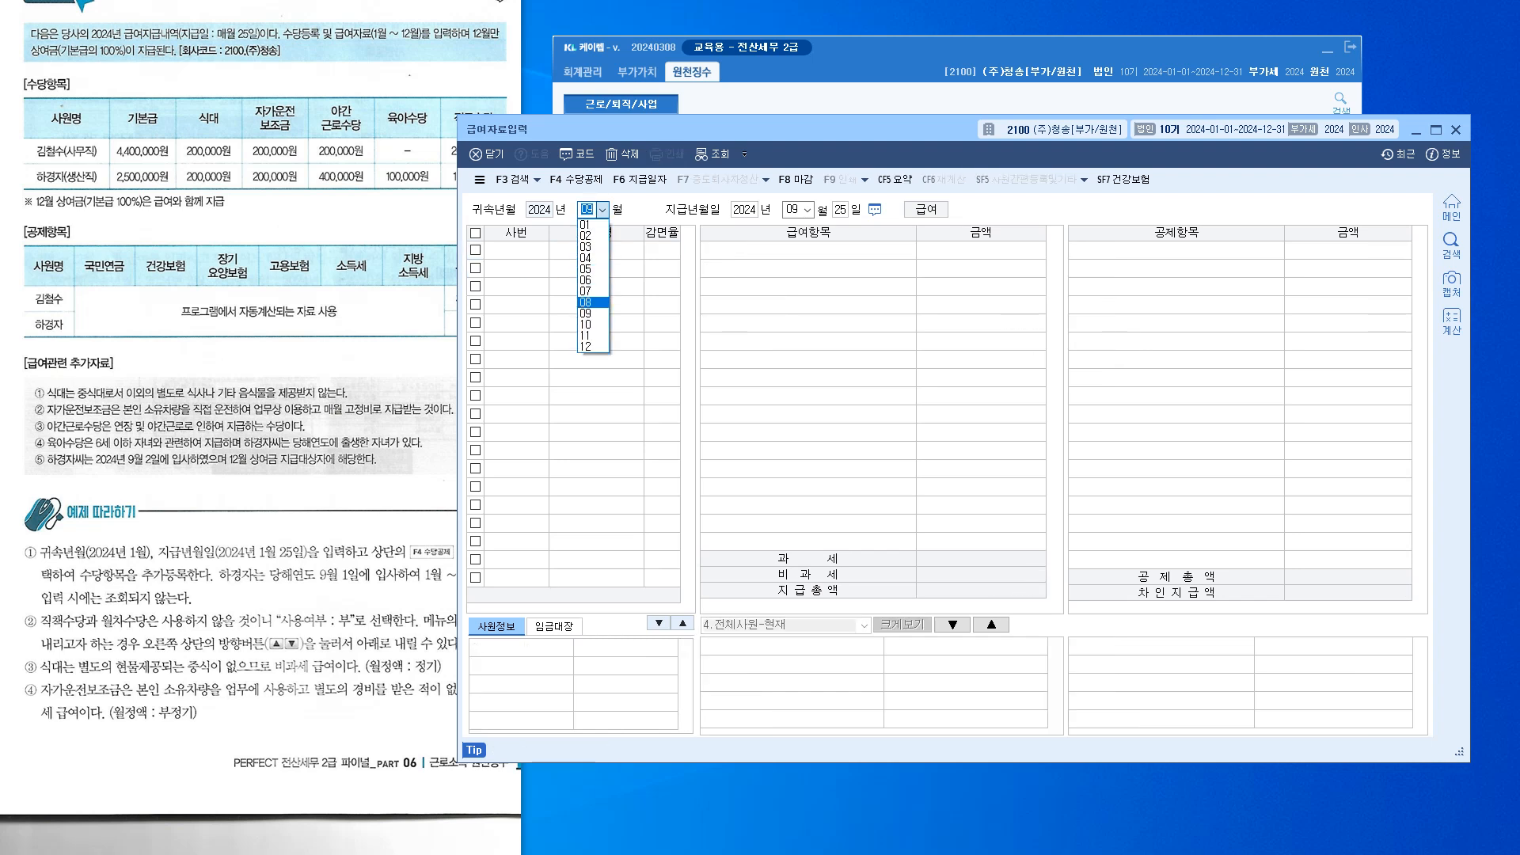
key(Return)
key(Return)
key(Return)
key(Return)
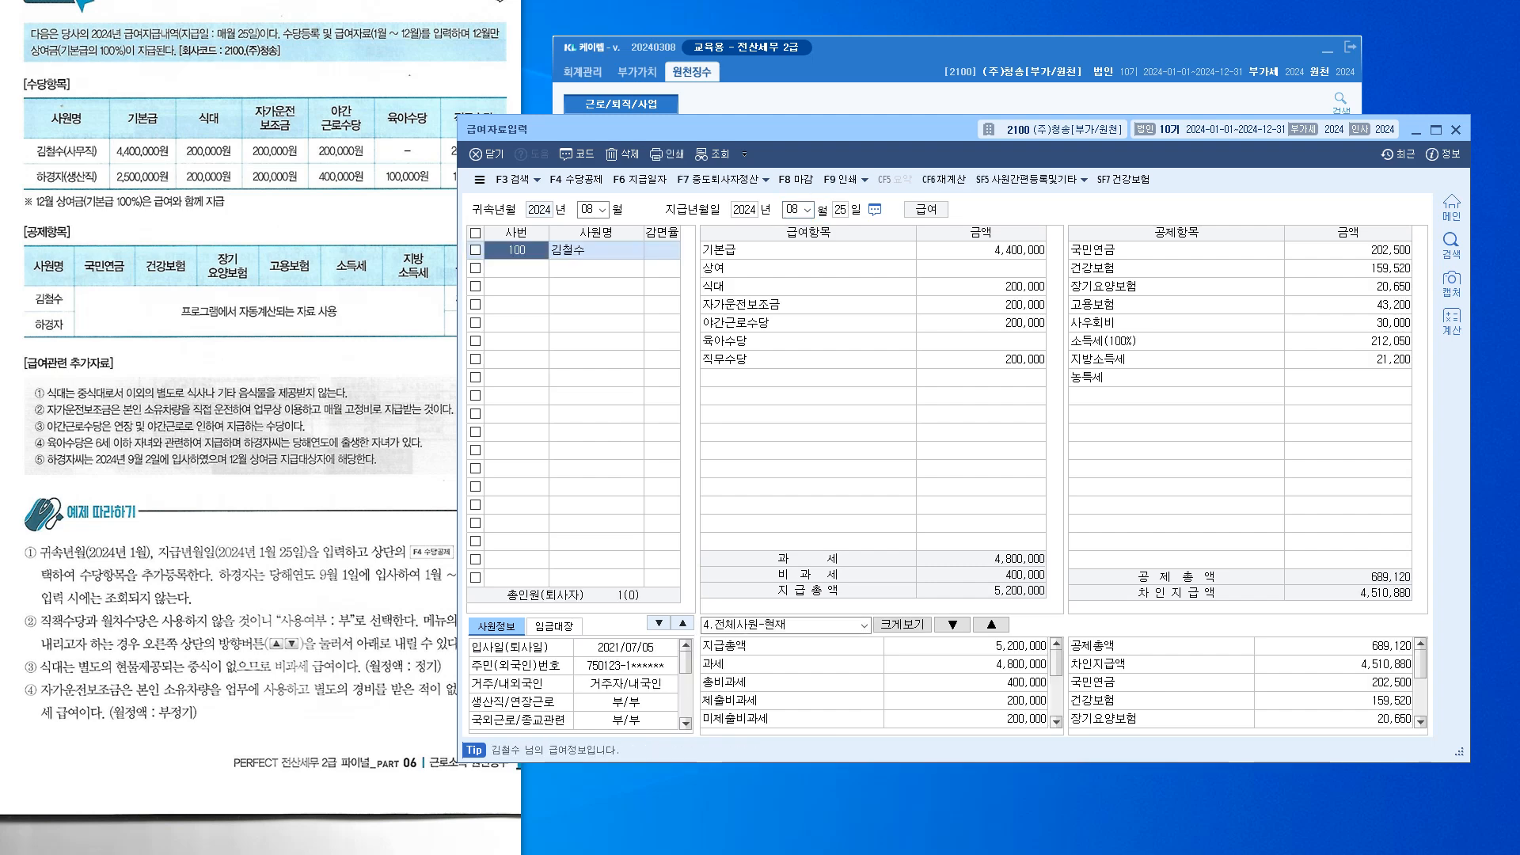
click(603, 210)
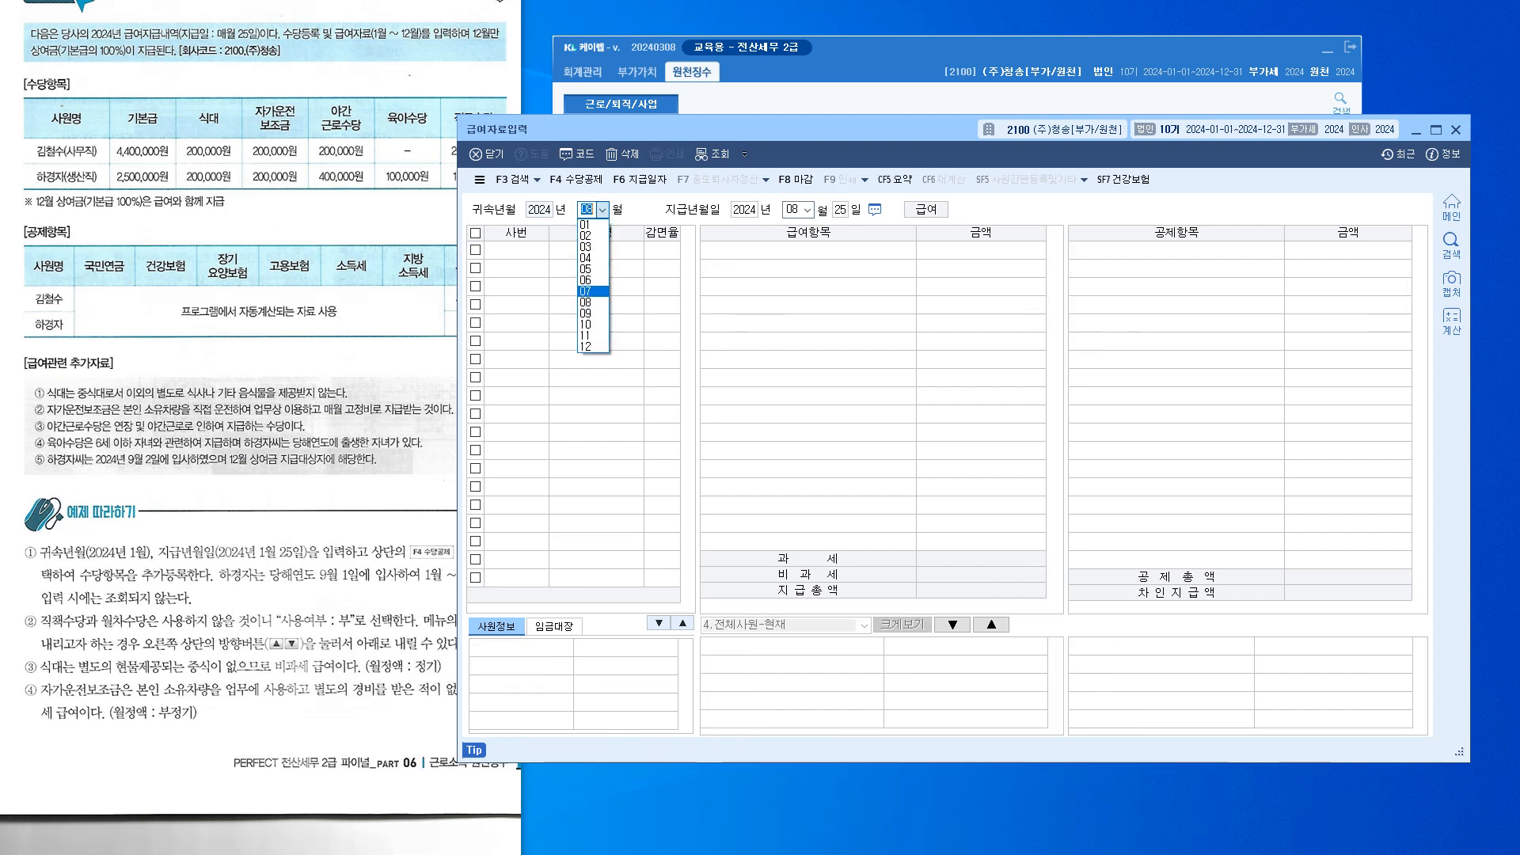
click(594, 312)
key(Return)
key(Return)
key(Return)
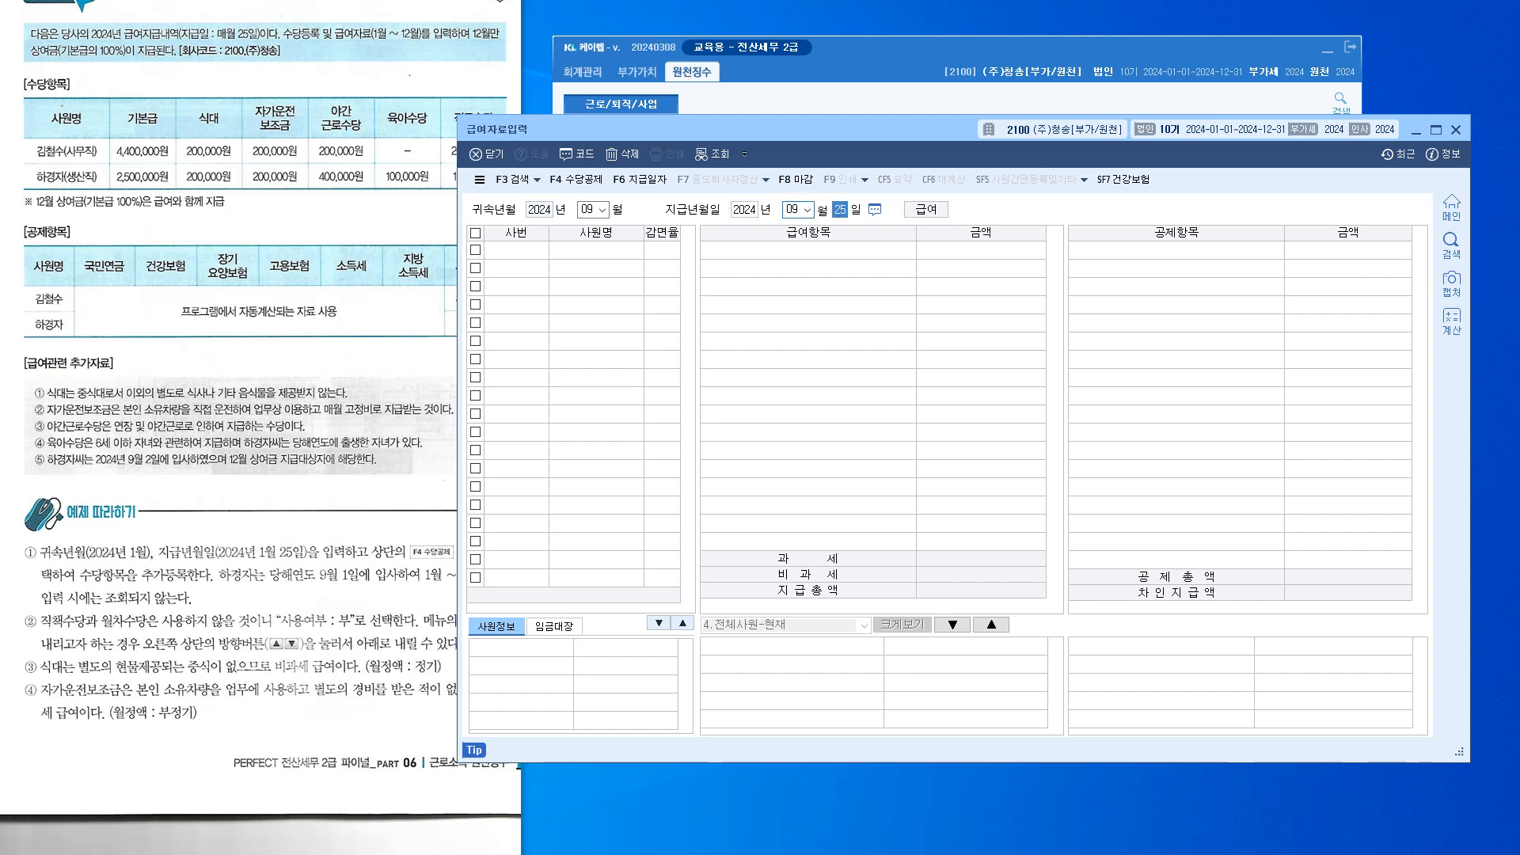
click(516, 269)
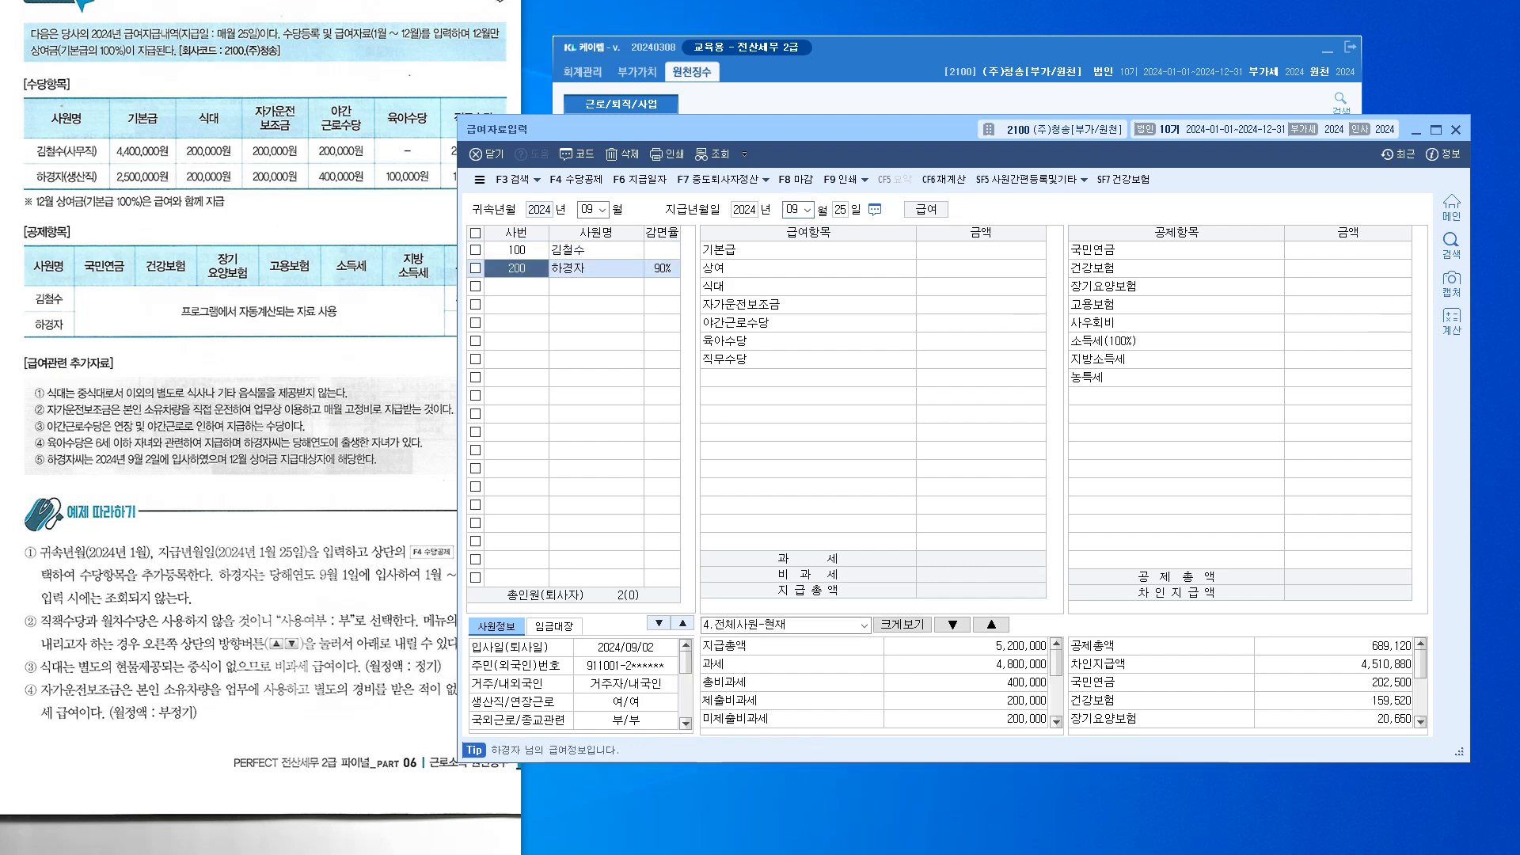
drag(1519, 273, 824, 193)
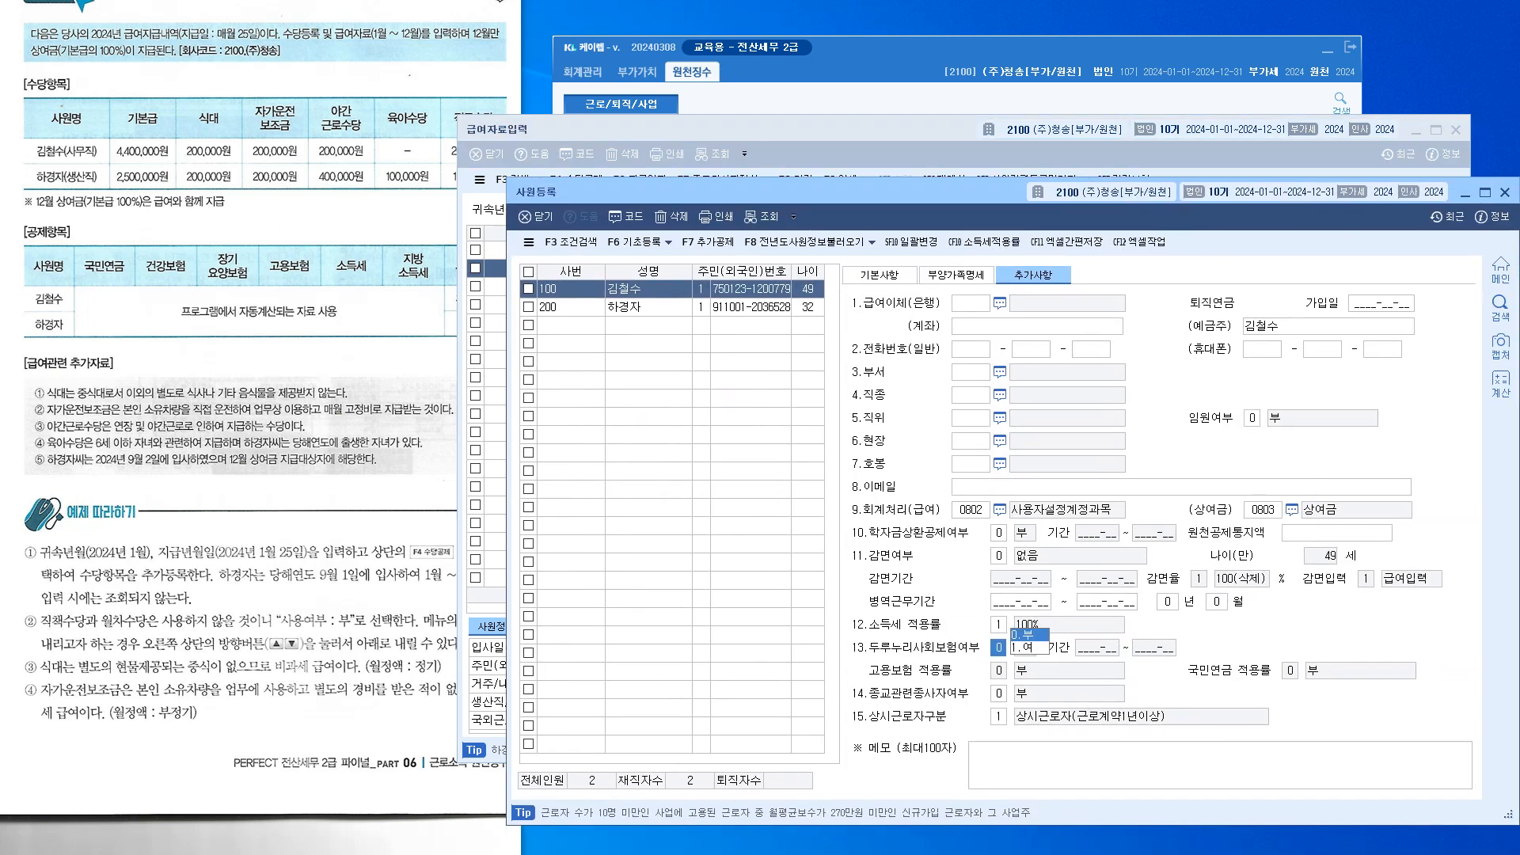
click(649, 308)
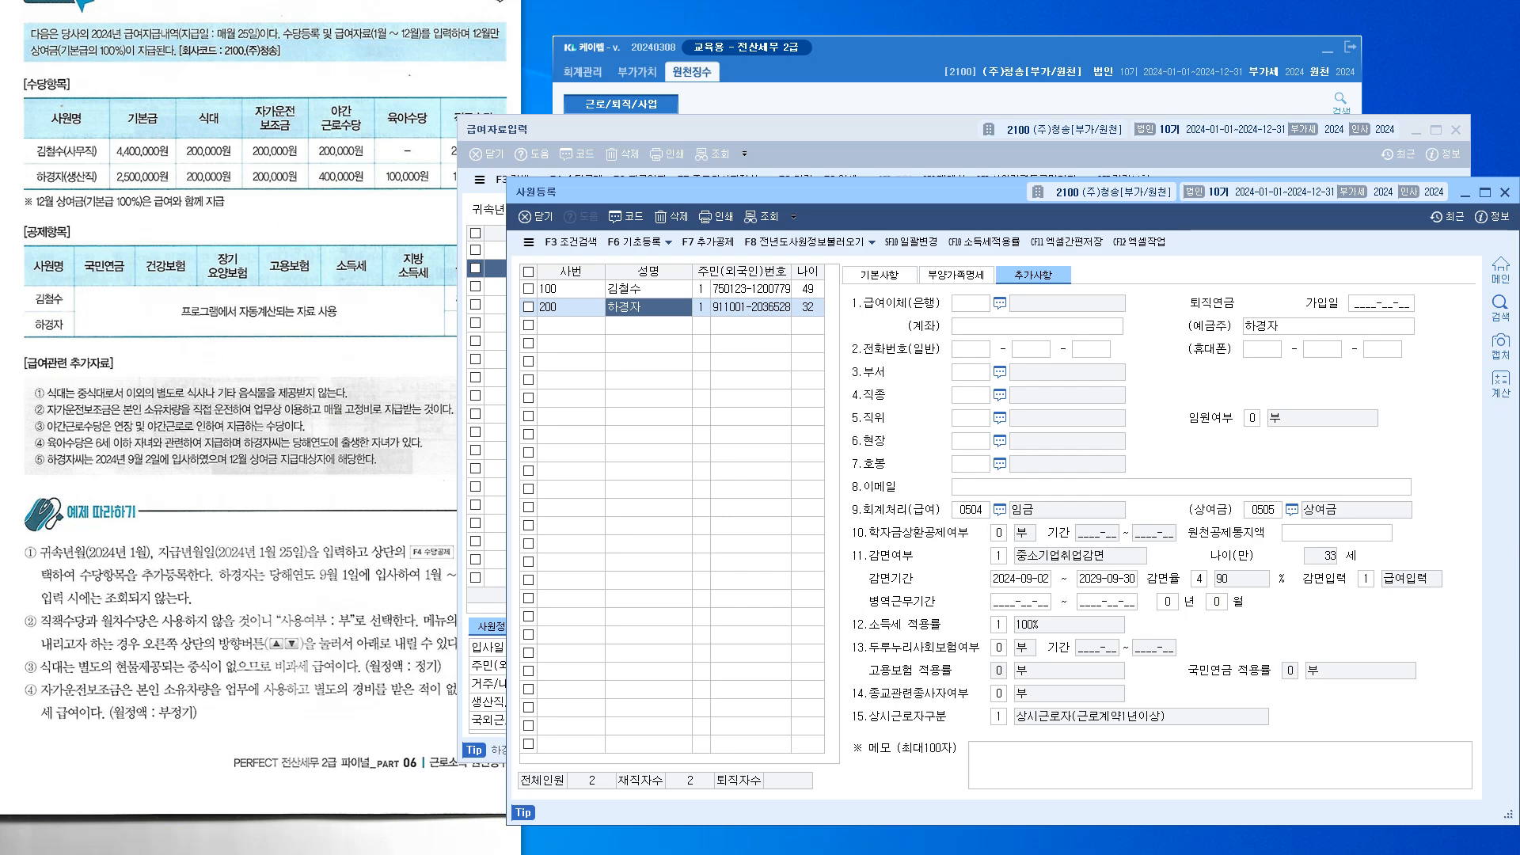
drag(823, 192, 1519, 290)
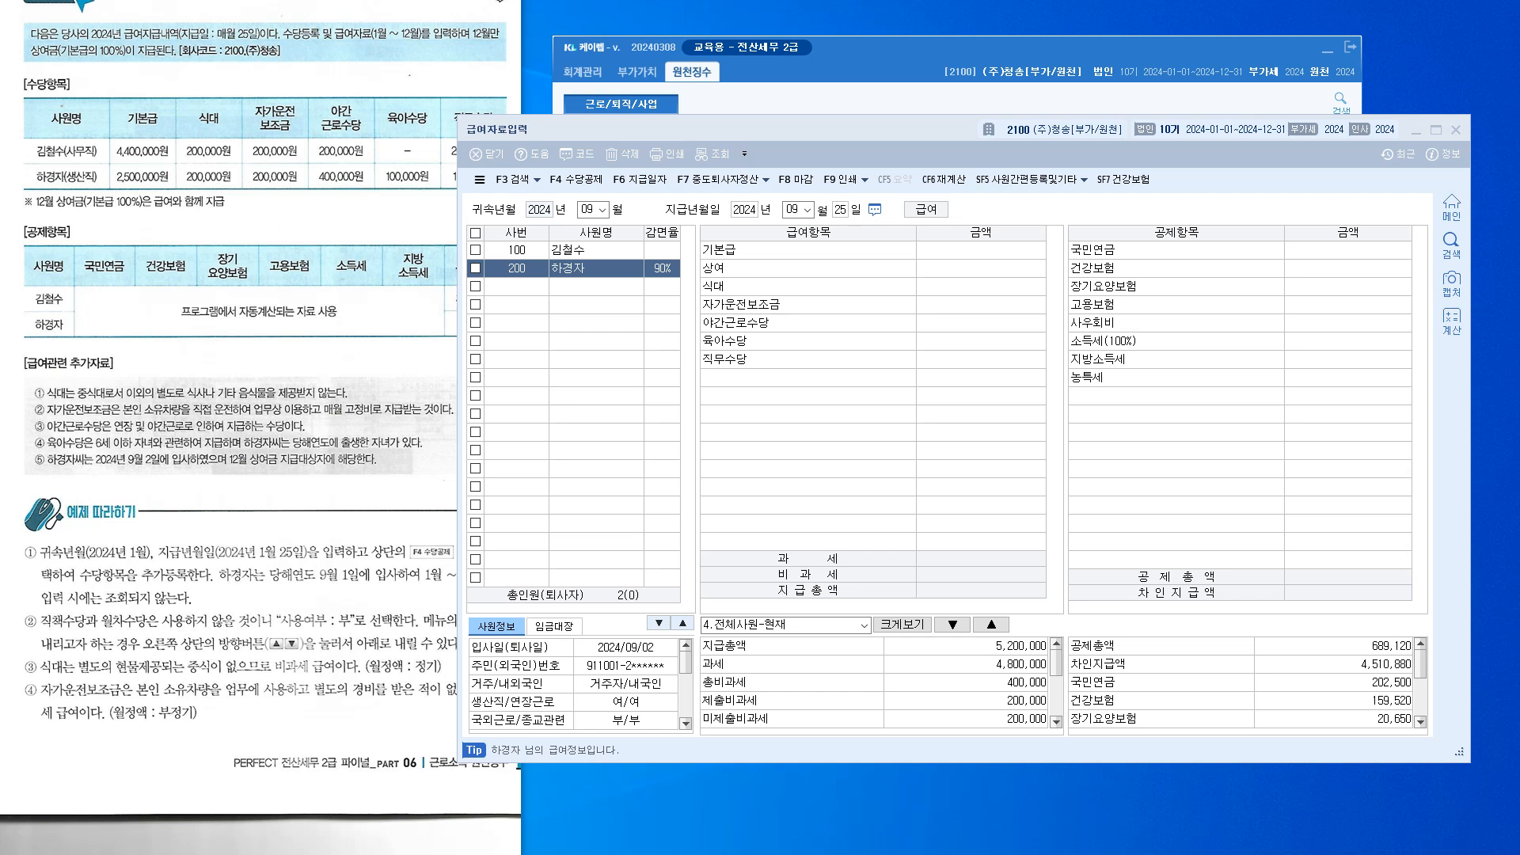
Enter base pay 2,500,000, meal 200,000, car 200,000, night work 400,000, childcare 100,000
click(981, 251)
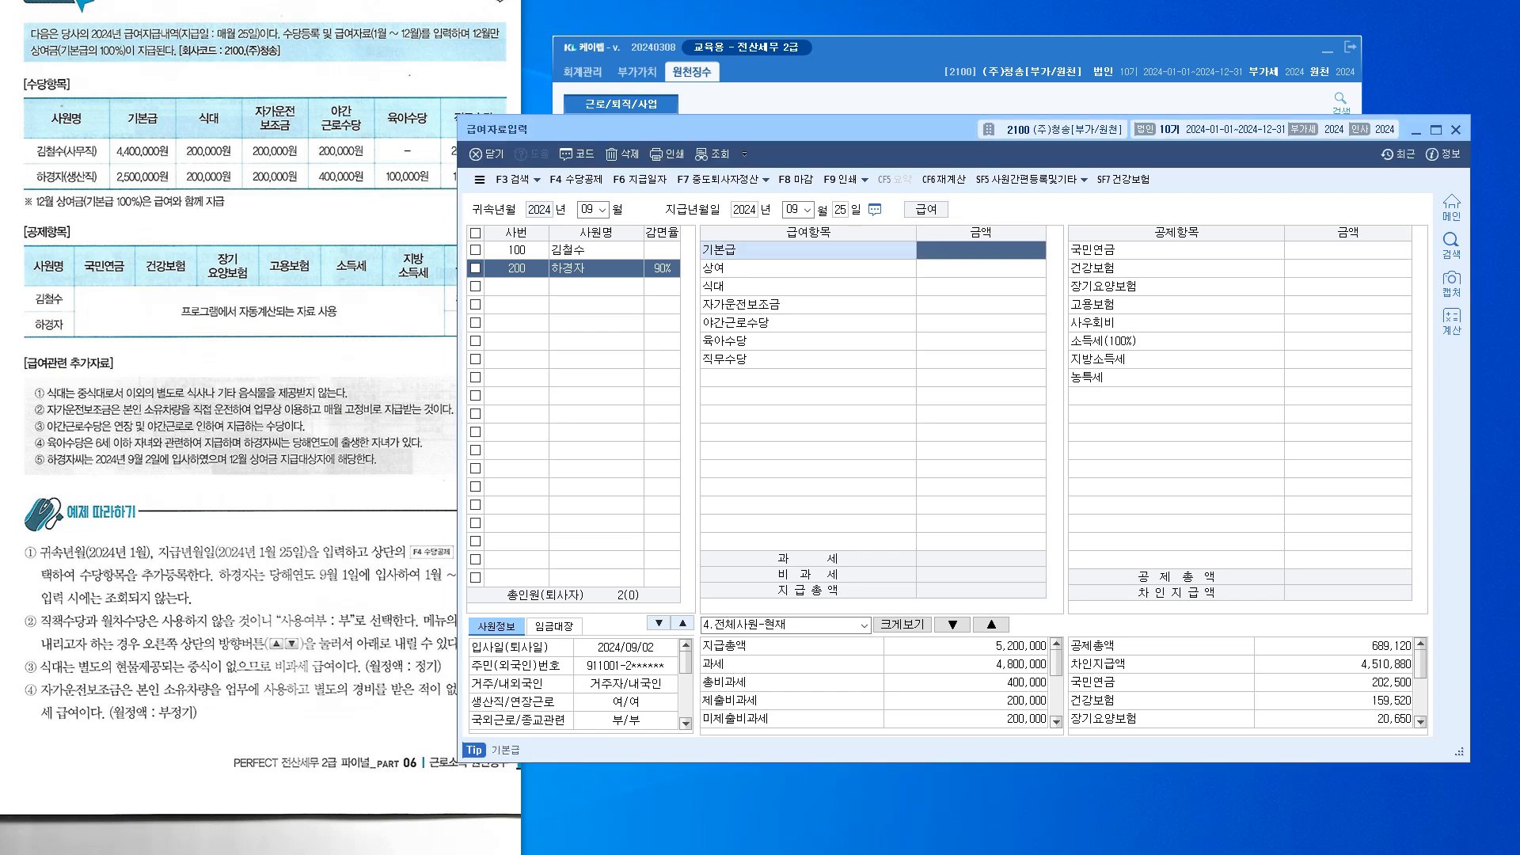
text(2500000)
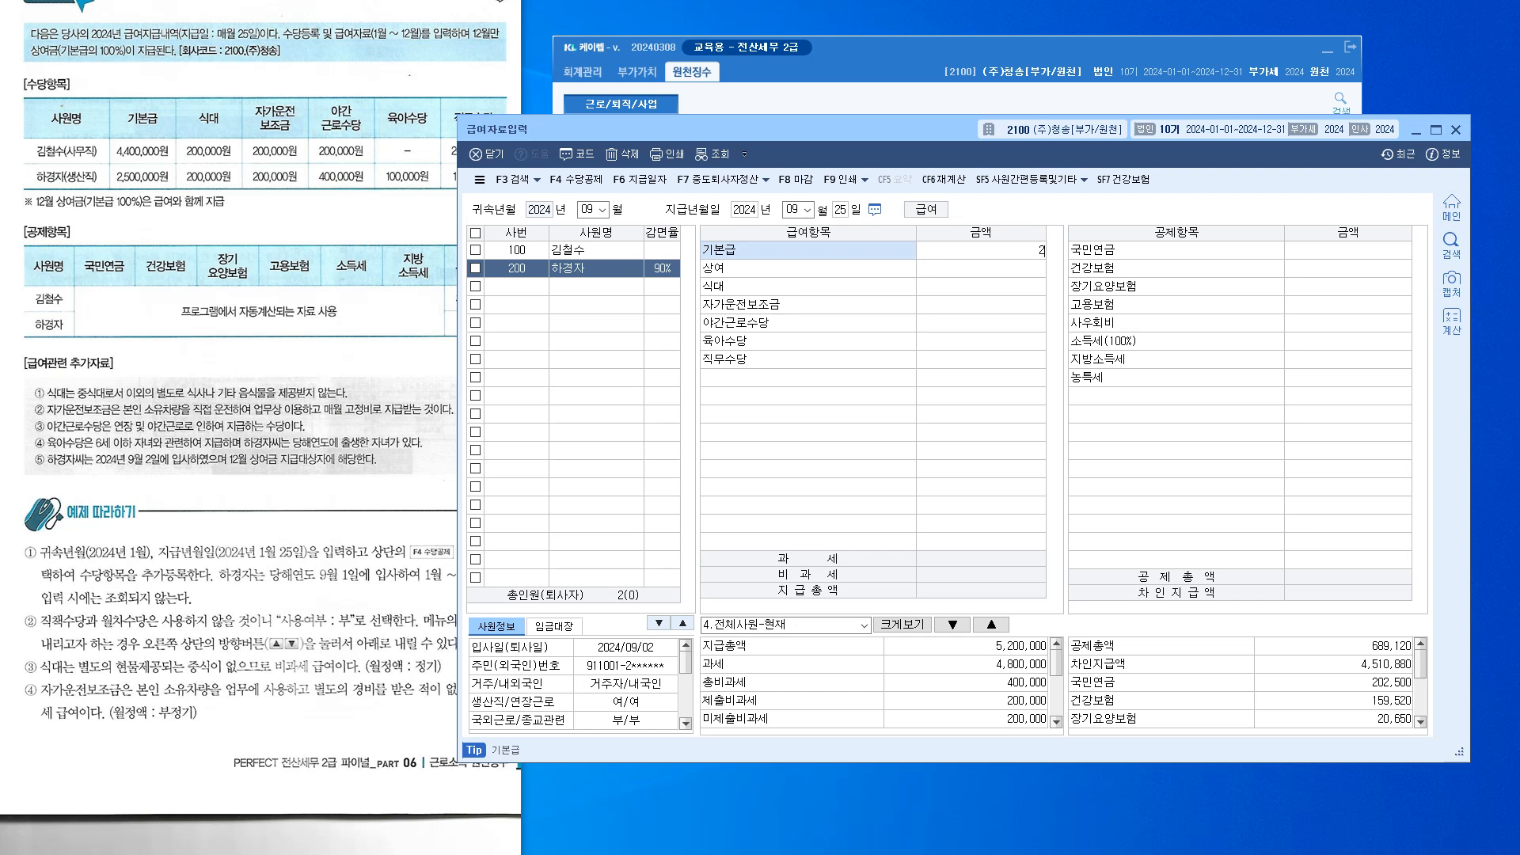
key(Return)
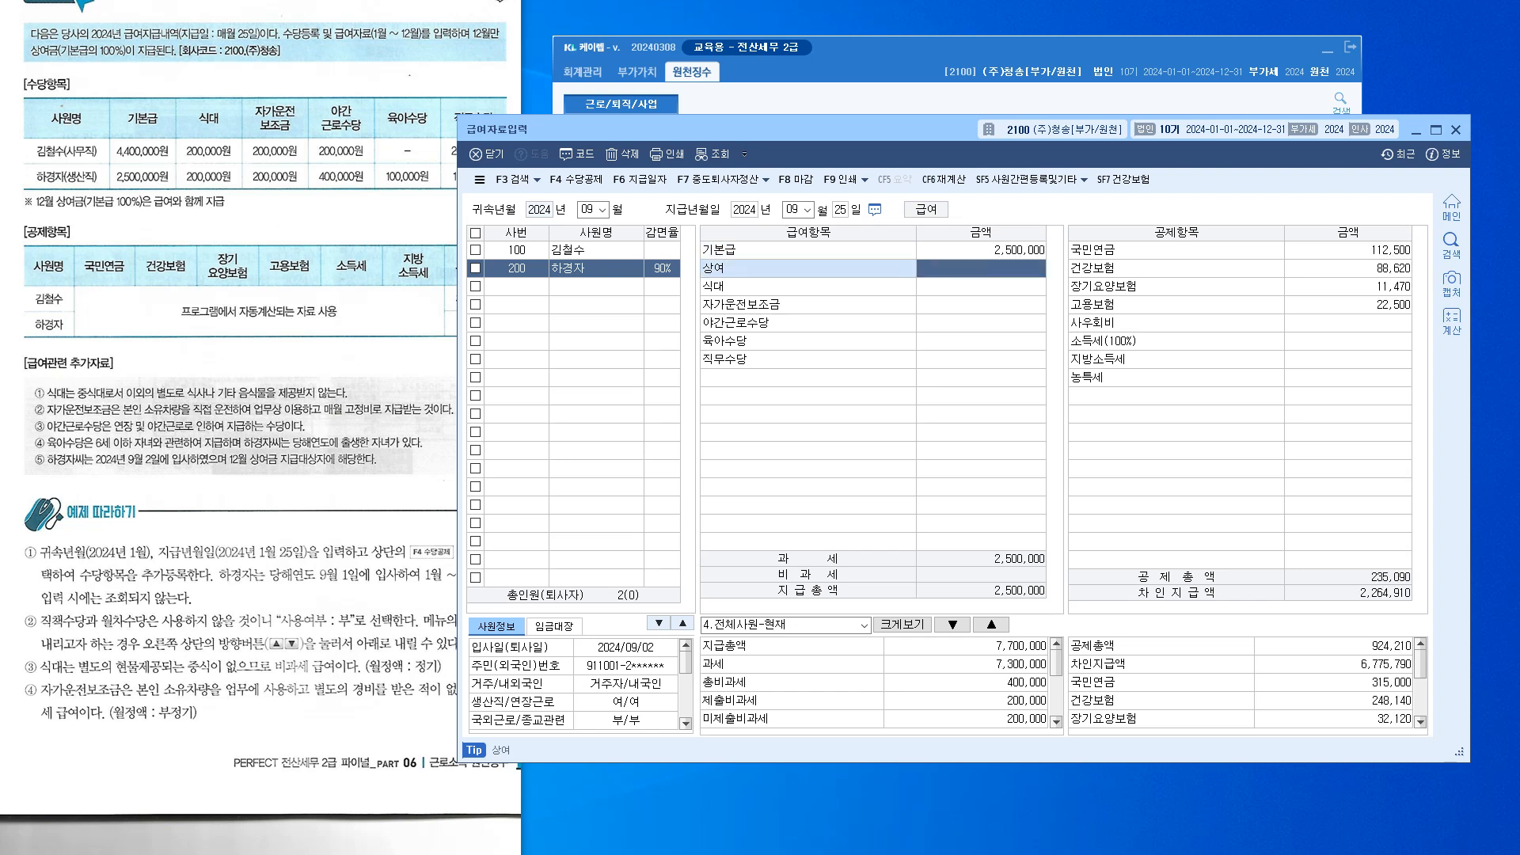
key(Return)
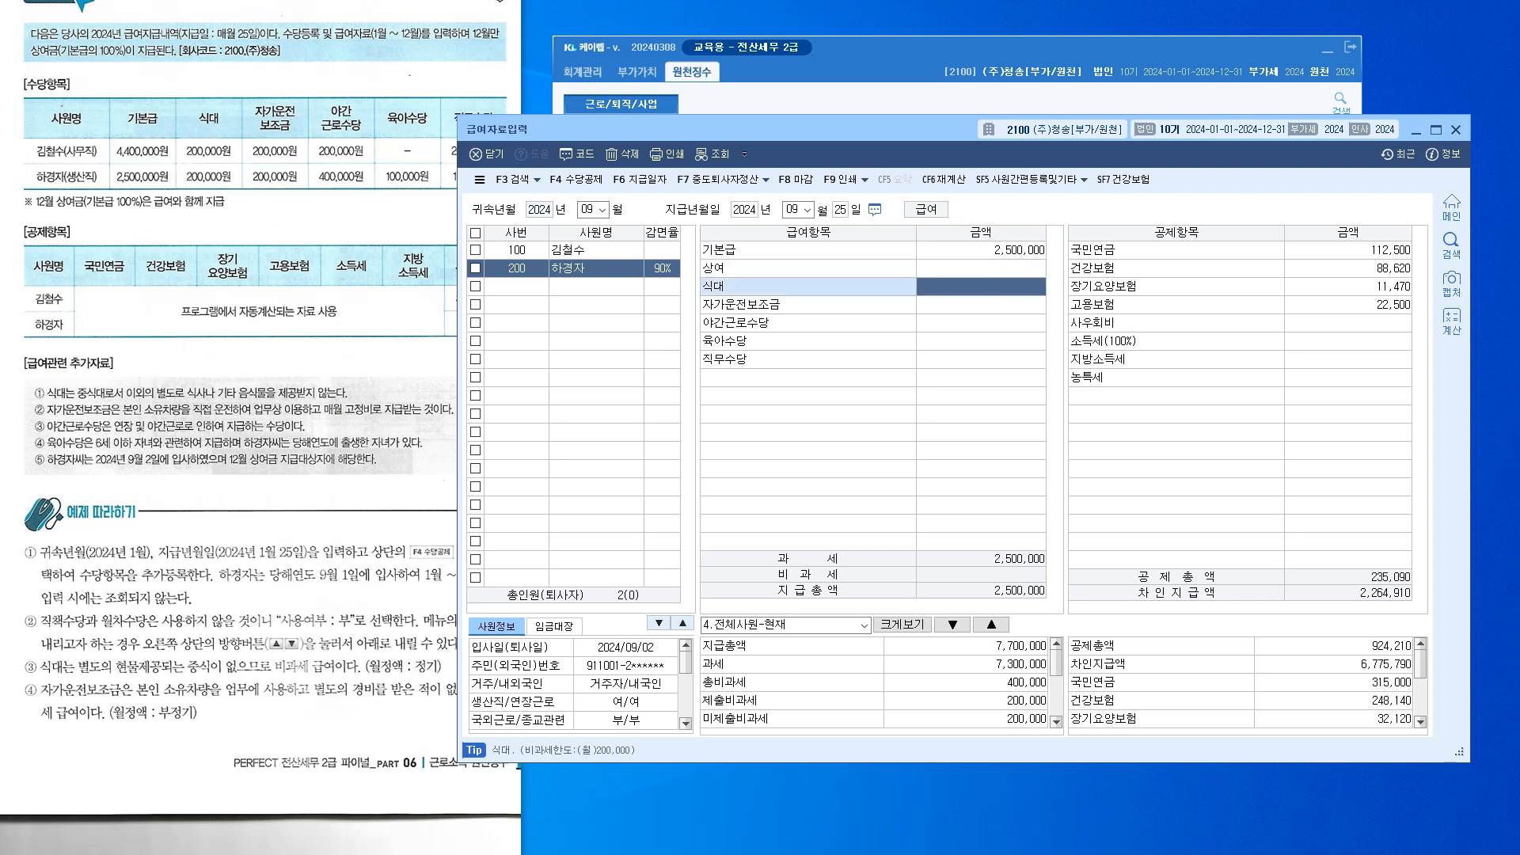
text(2000000)
key(Return)
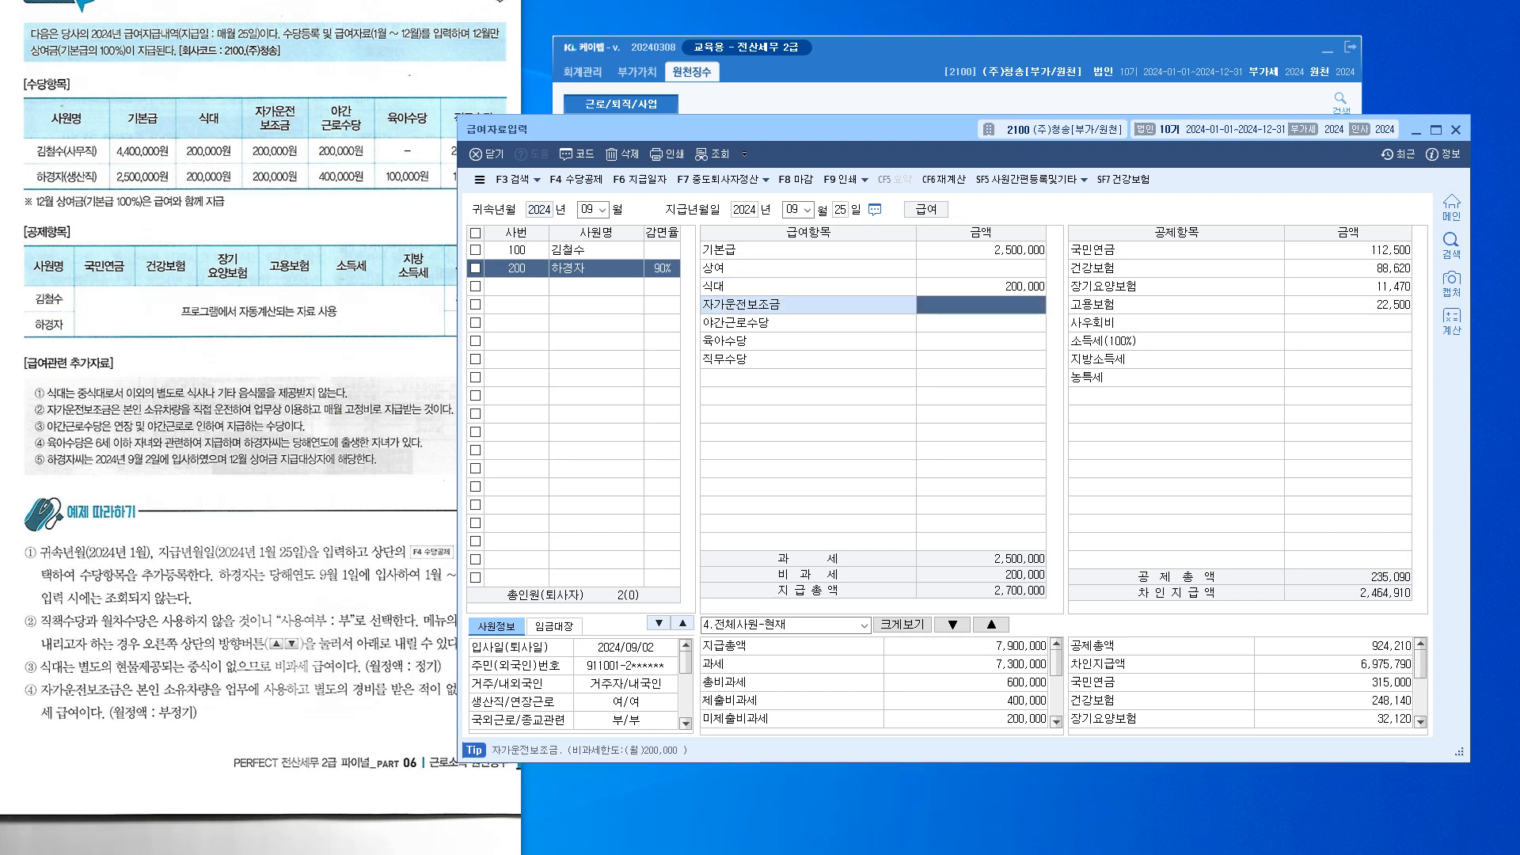
text(2000000)
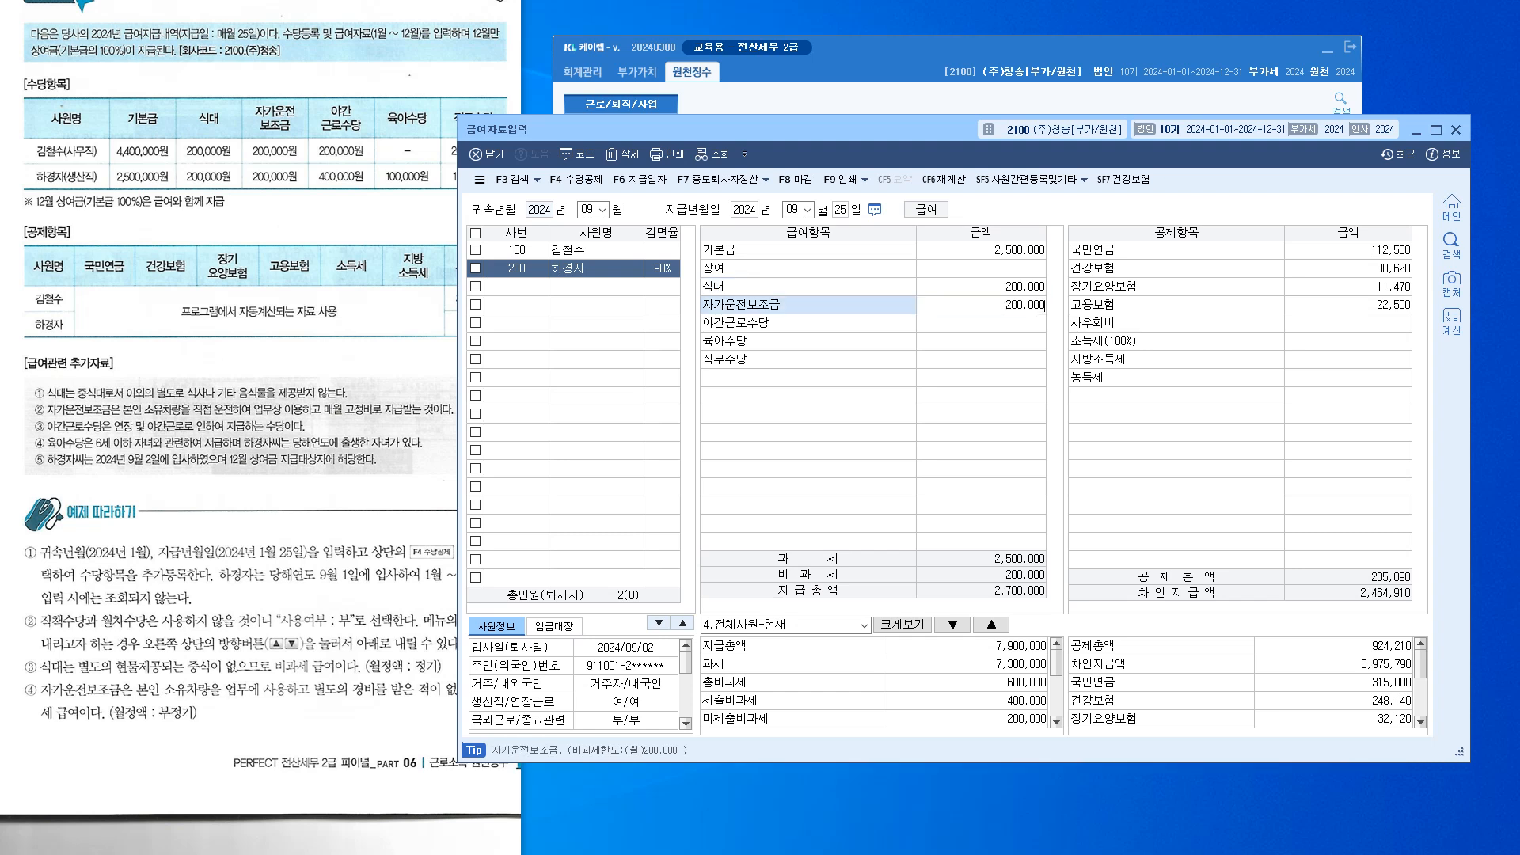
key(Return)
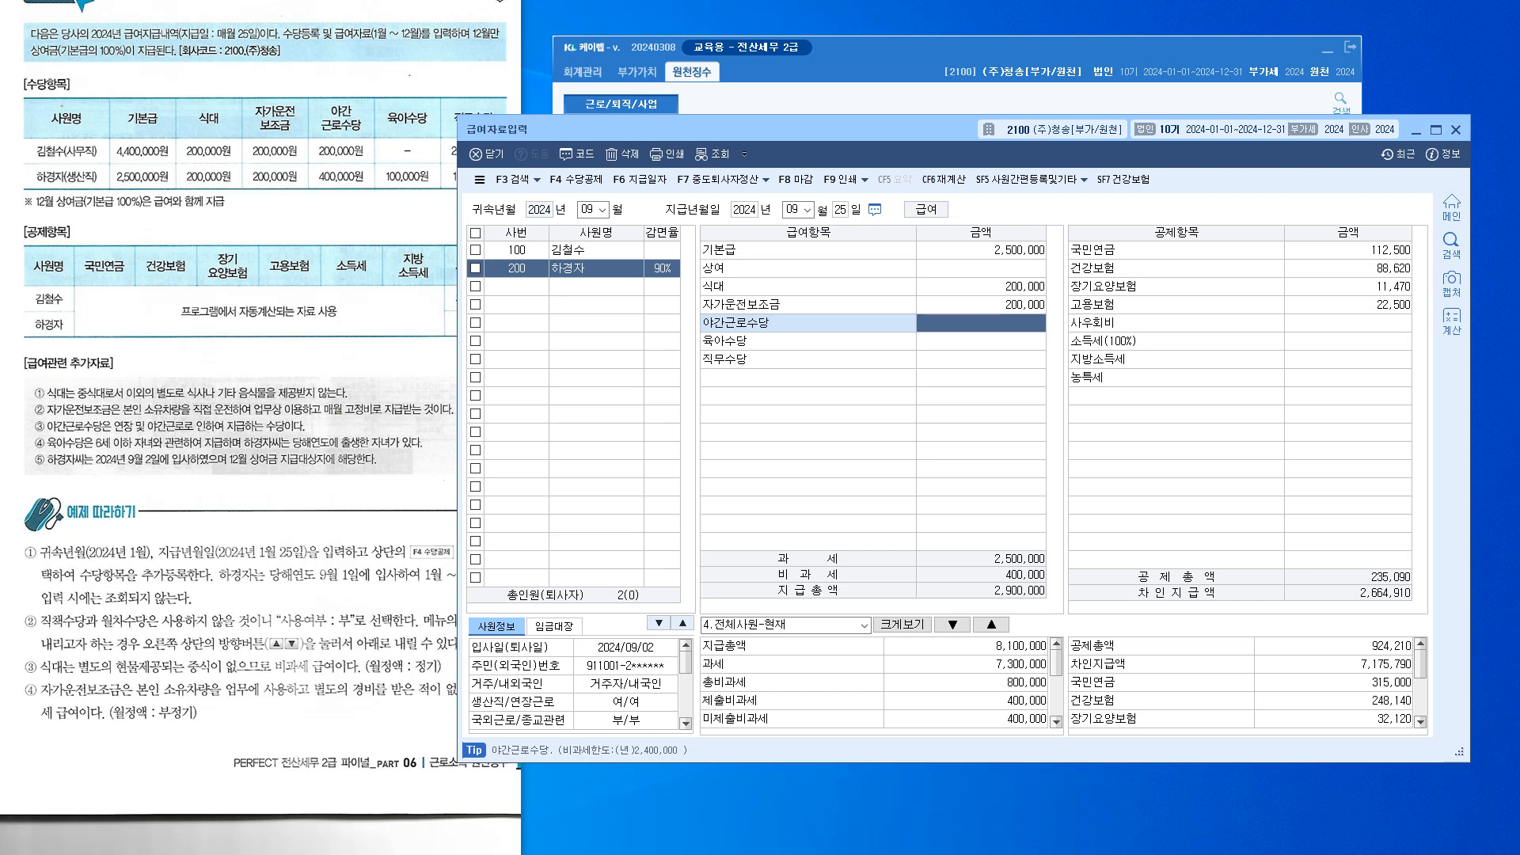
text(4000000)
key(Return)
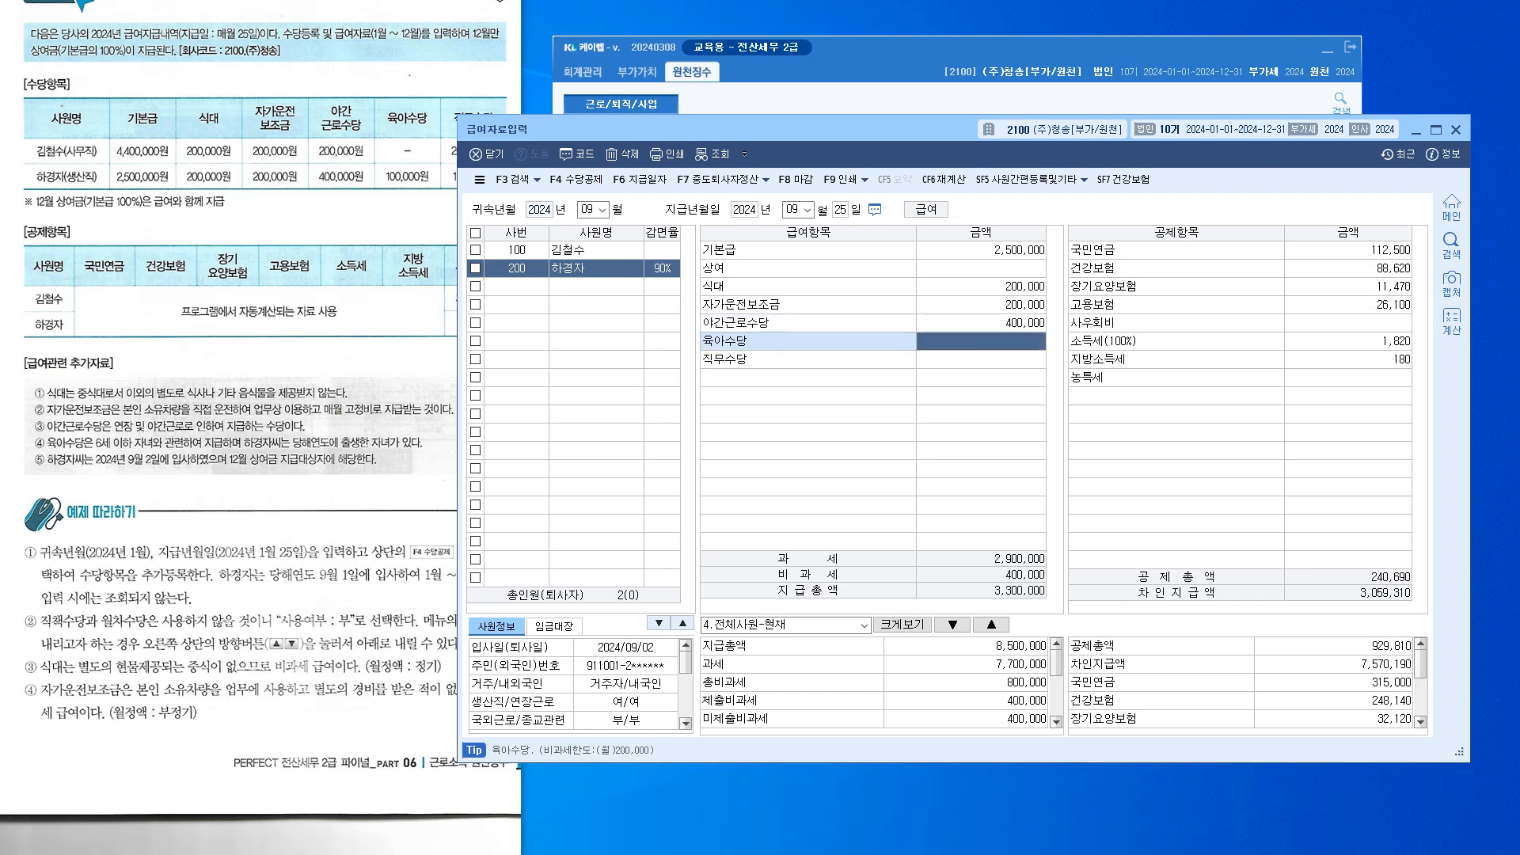
text(100000)
key(Return)
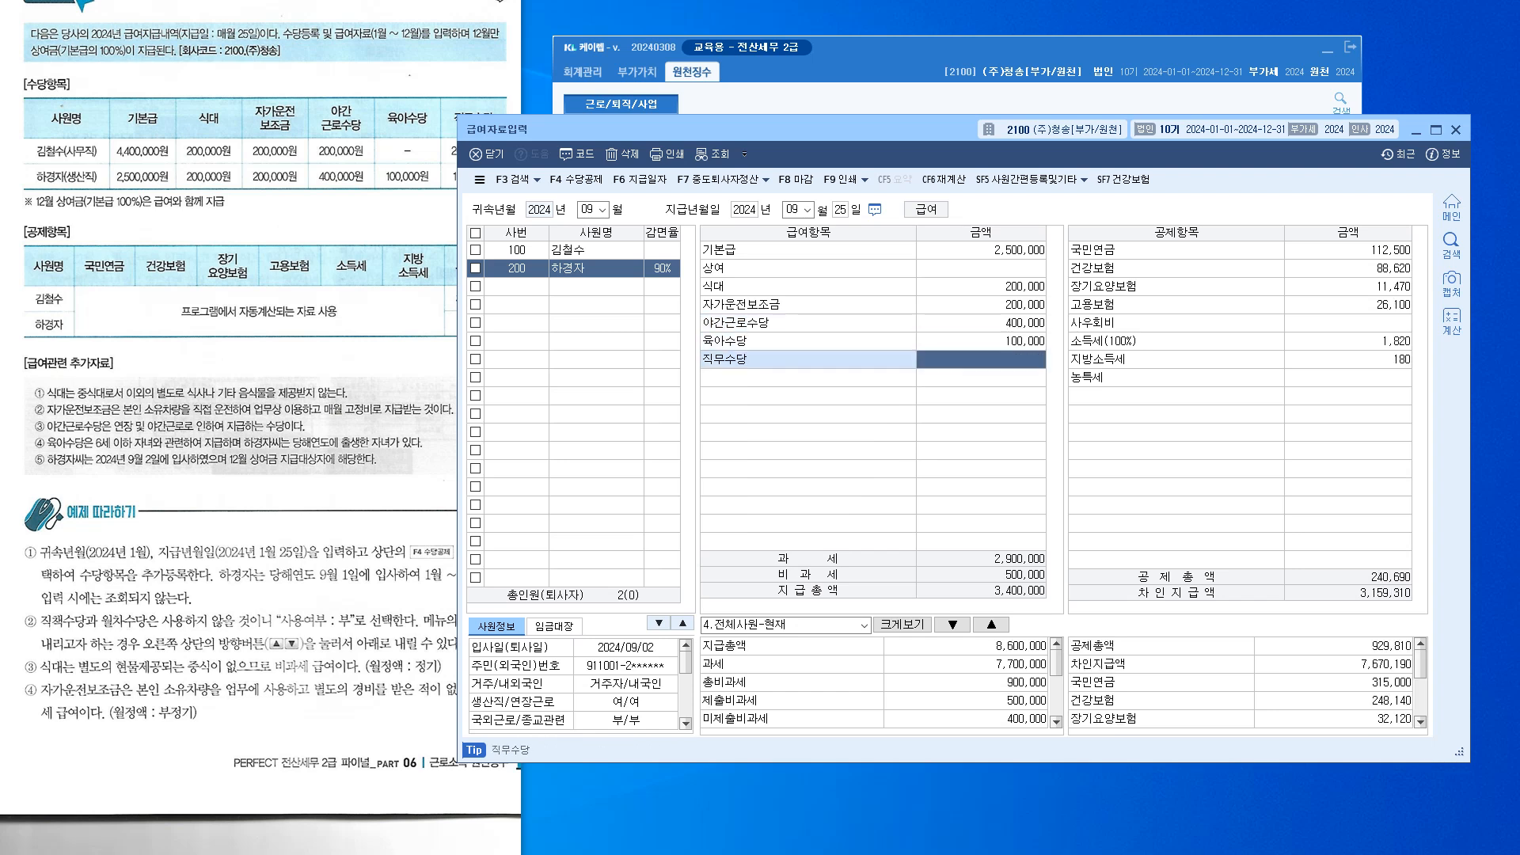
Add a 100,000 직무수당 and a 10,000 사우회비 deduction
drag(752, 130, 737, 210)
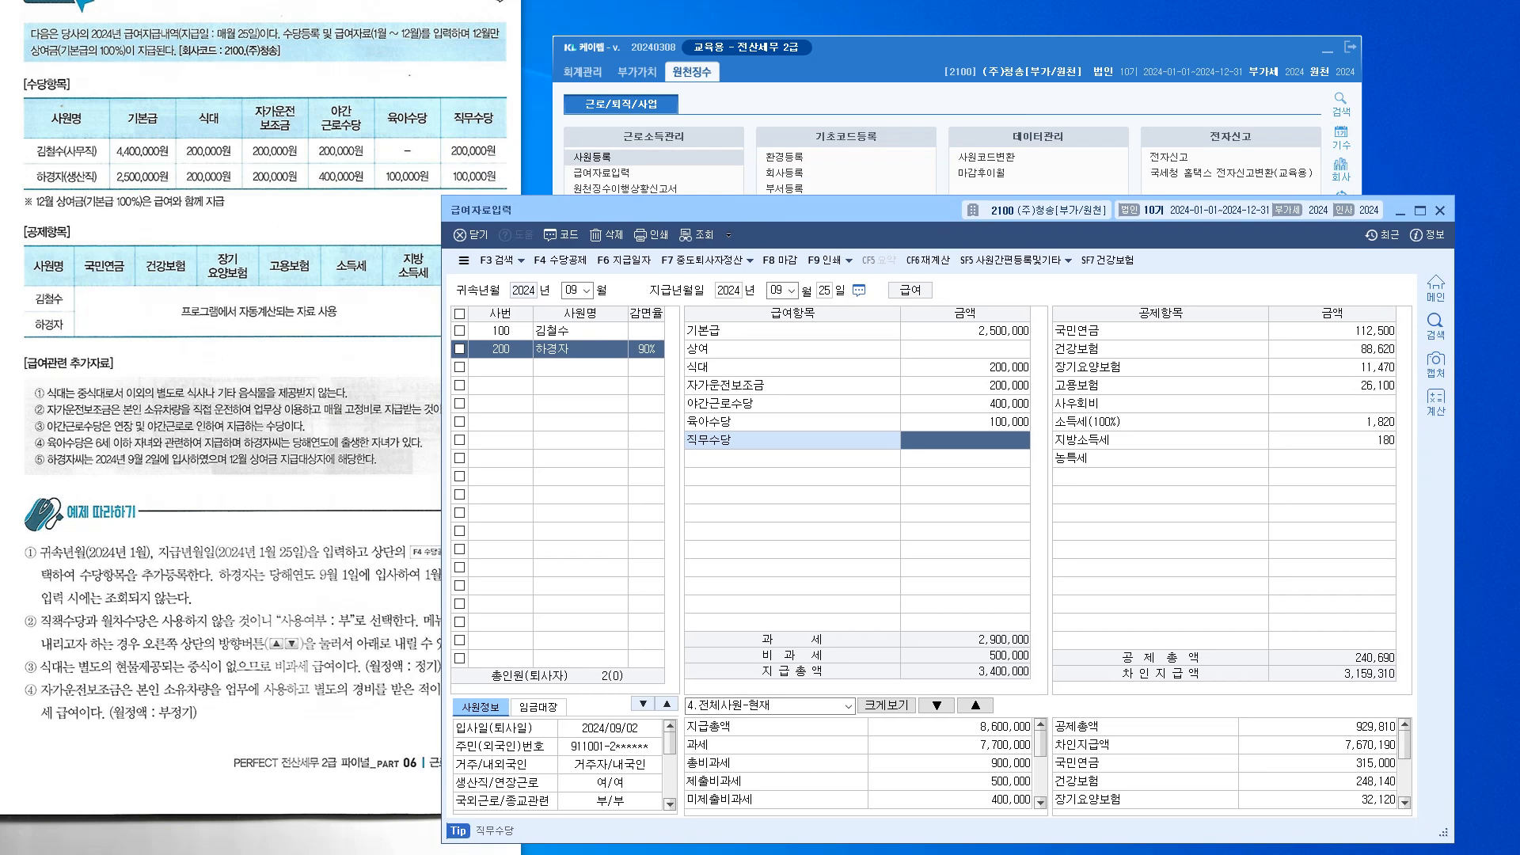
text(1000000)
key(Return)
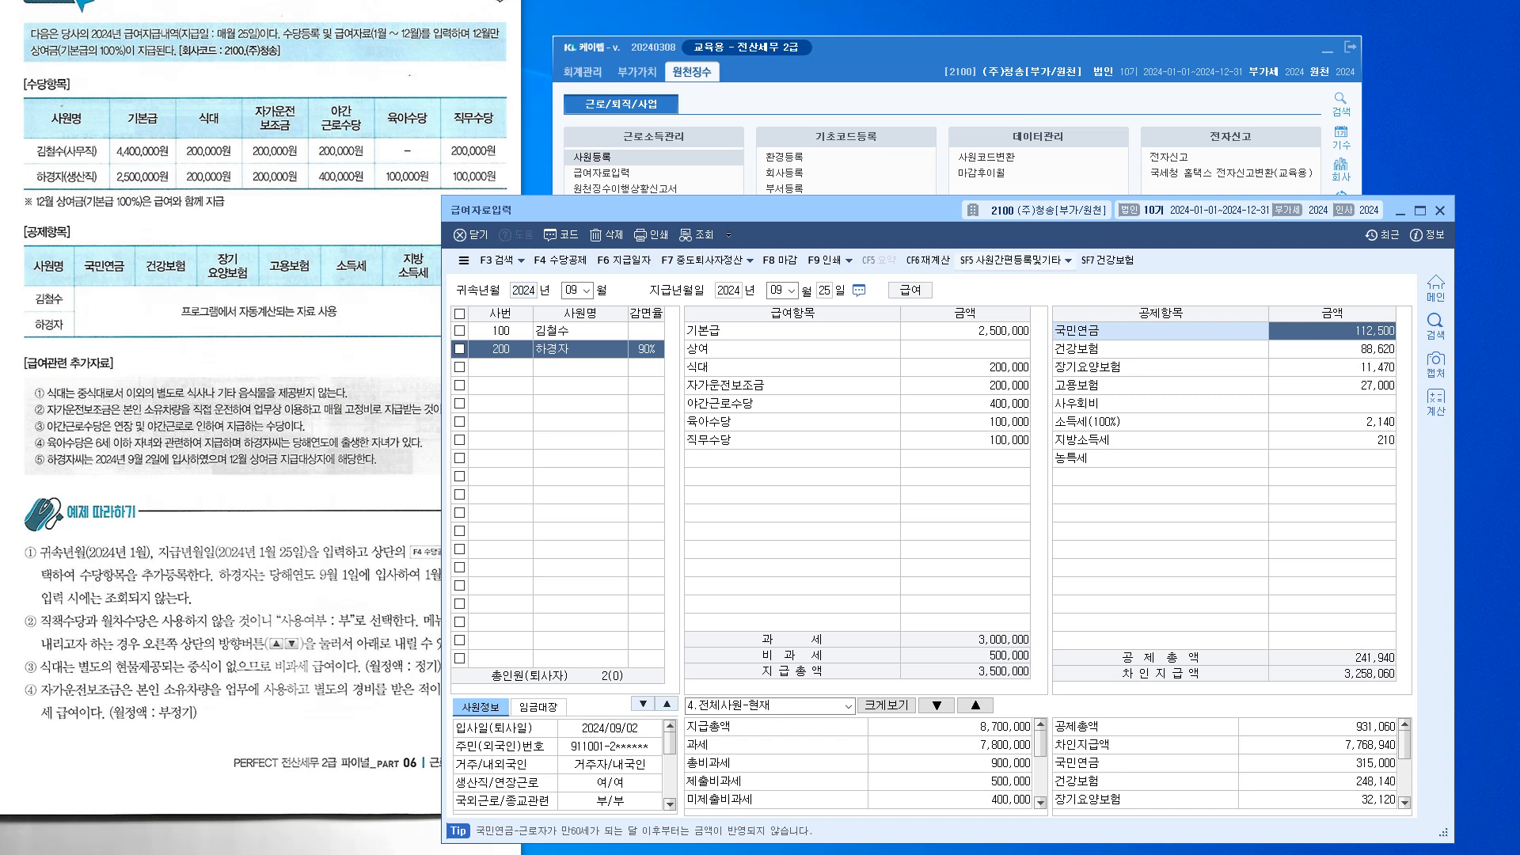
click(1332, 404)
text(100000)
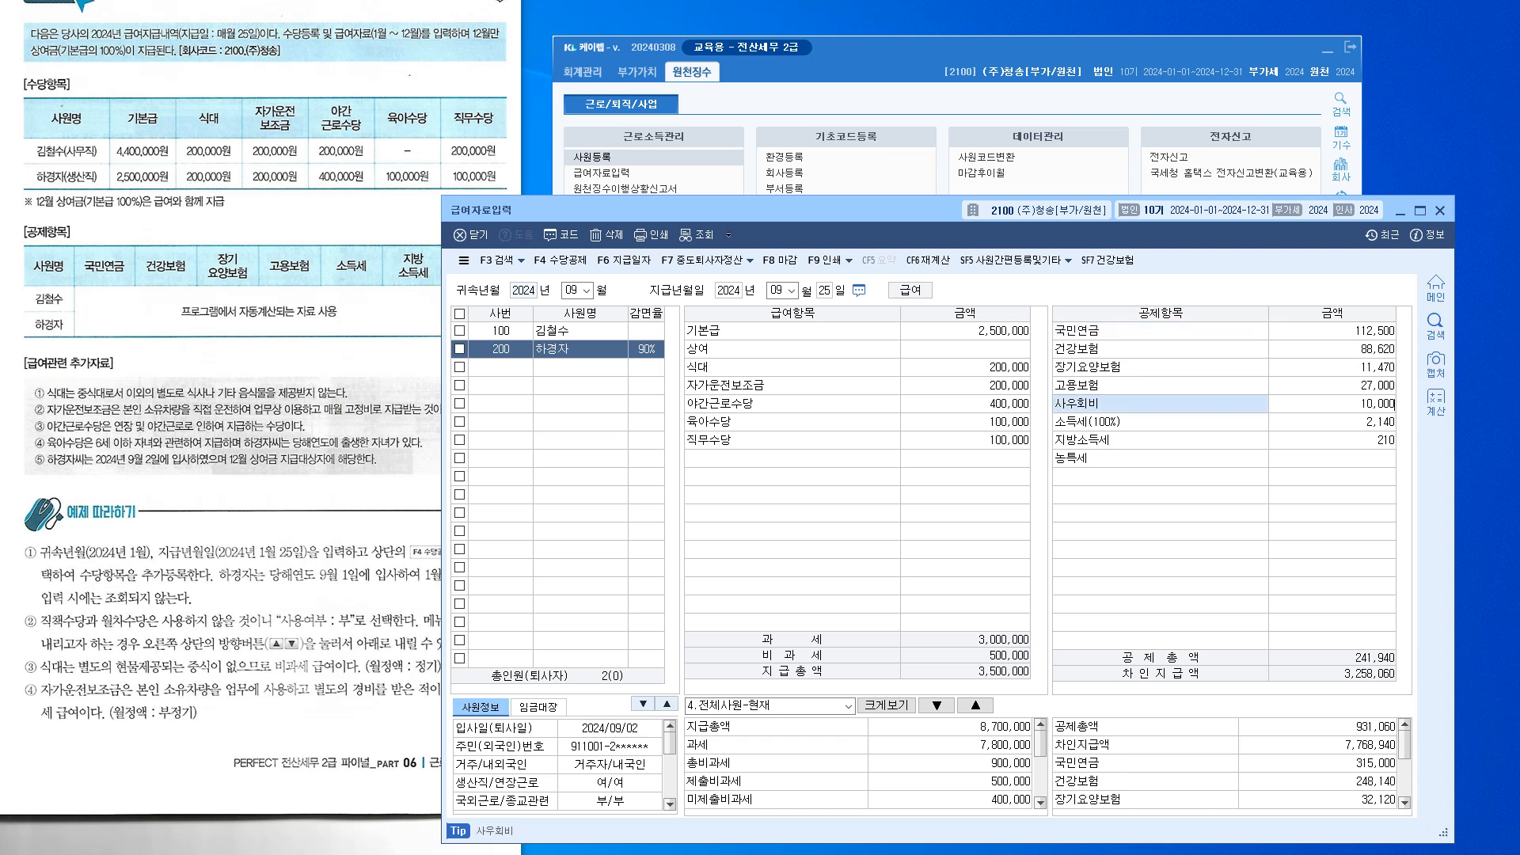
key(Return)
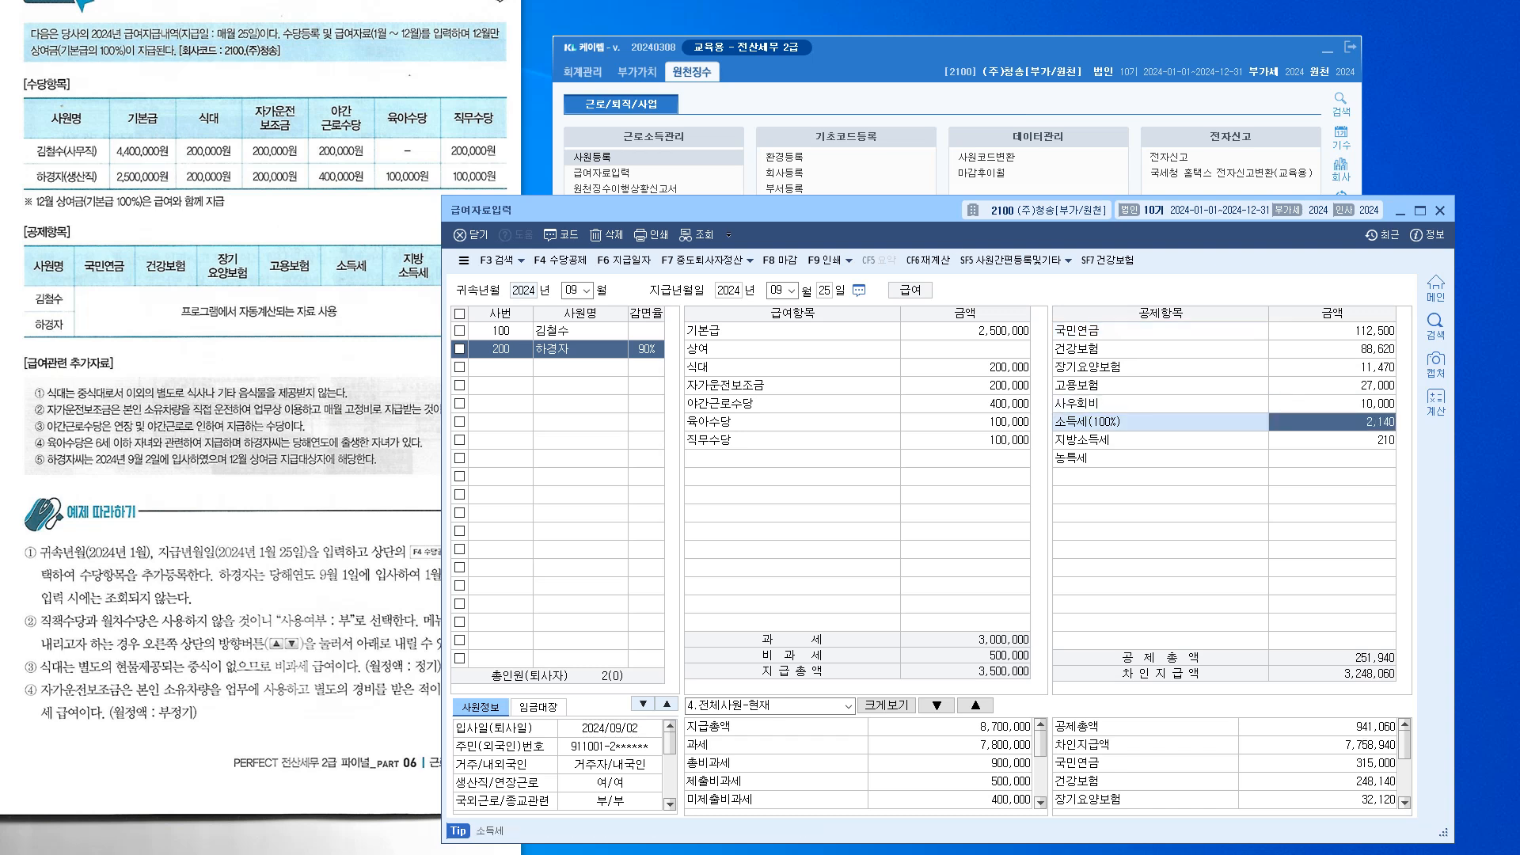
Review the entered pay items and the calculated income tax and local income tax
click(965, 331)
click(965, 368)
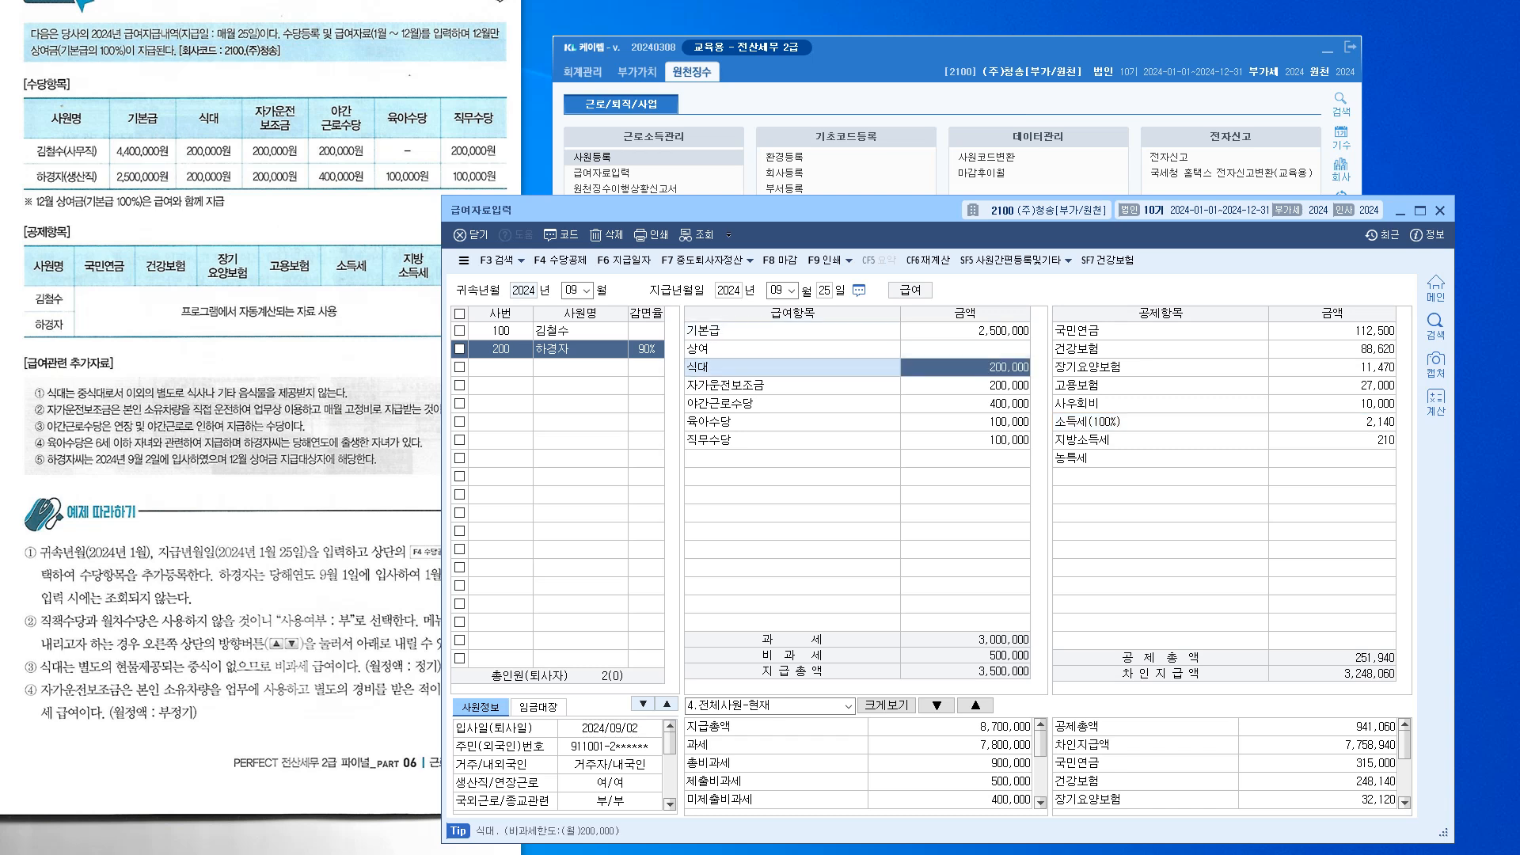
click(965, 404)
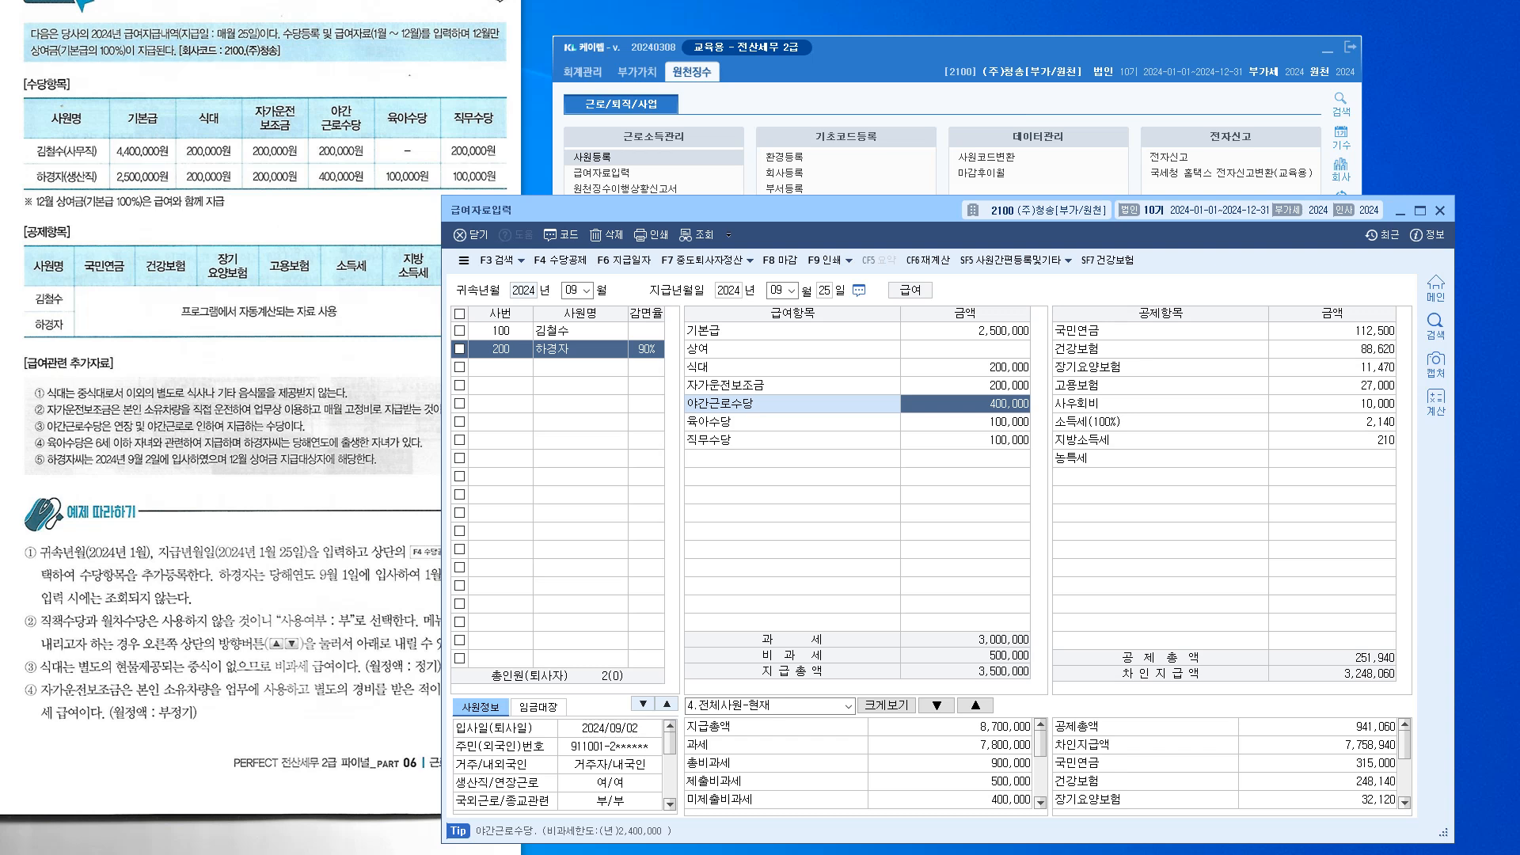
click(965, 440)
click(1333, 422)
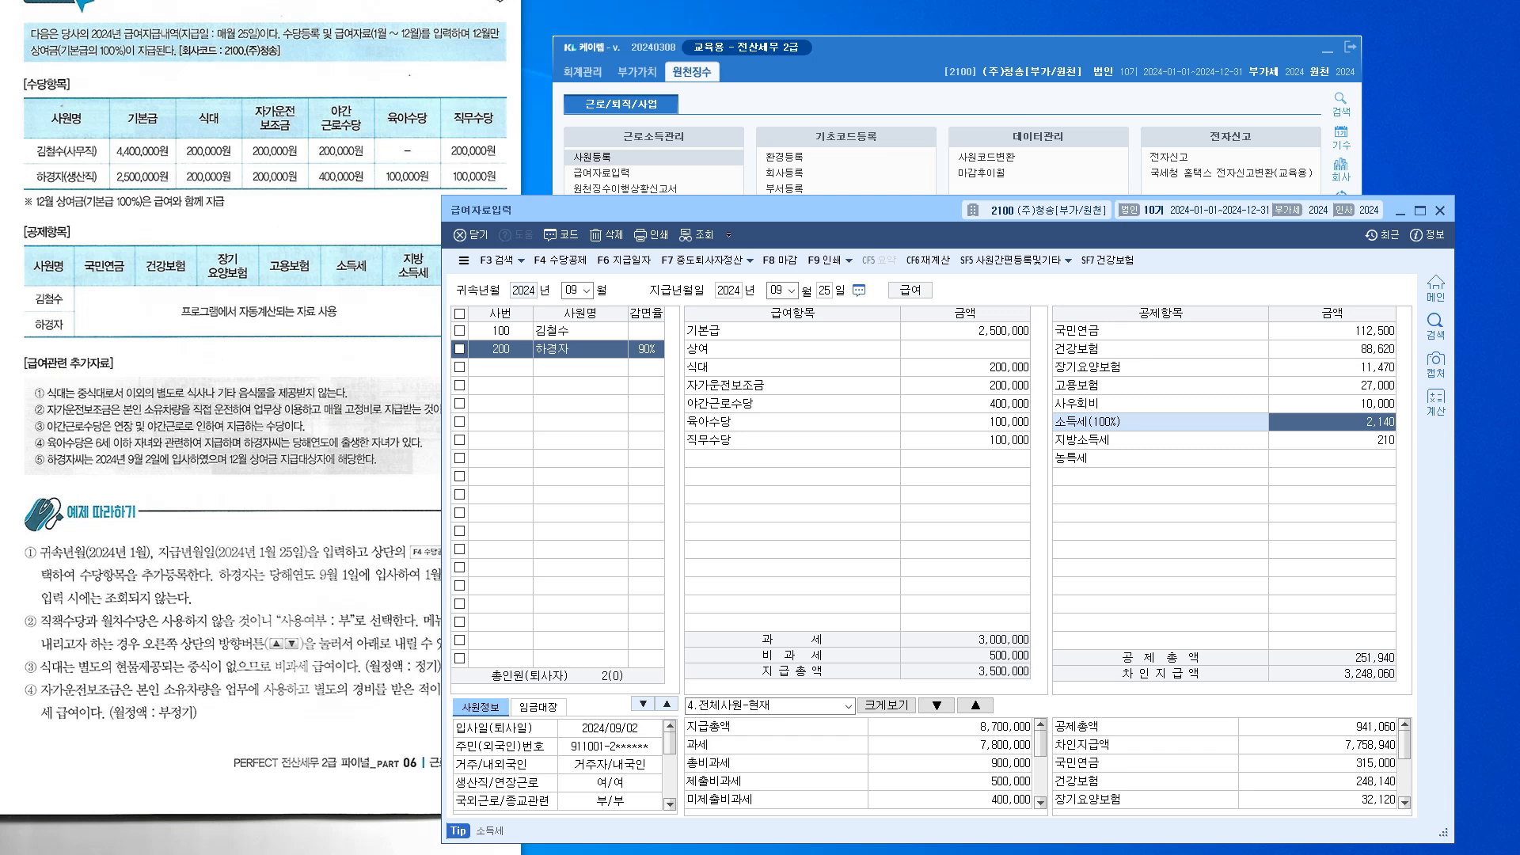
key(Down)
key(Up)
key(Escape)
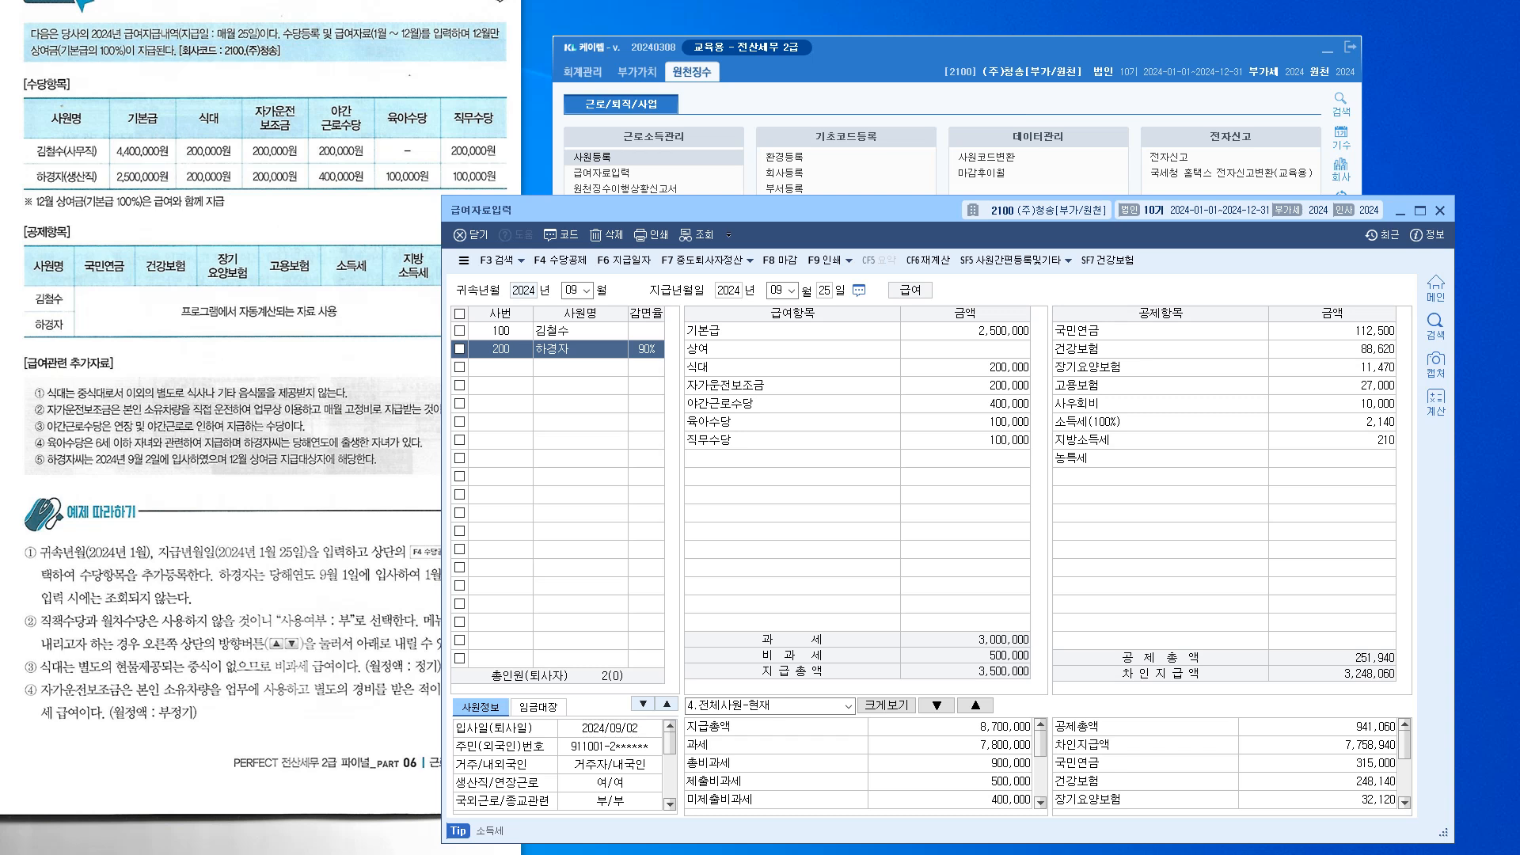
Compare the 식대, 자가운전보조금 and 야간근로수당 amounts against the 기본급
click(966, 367)
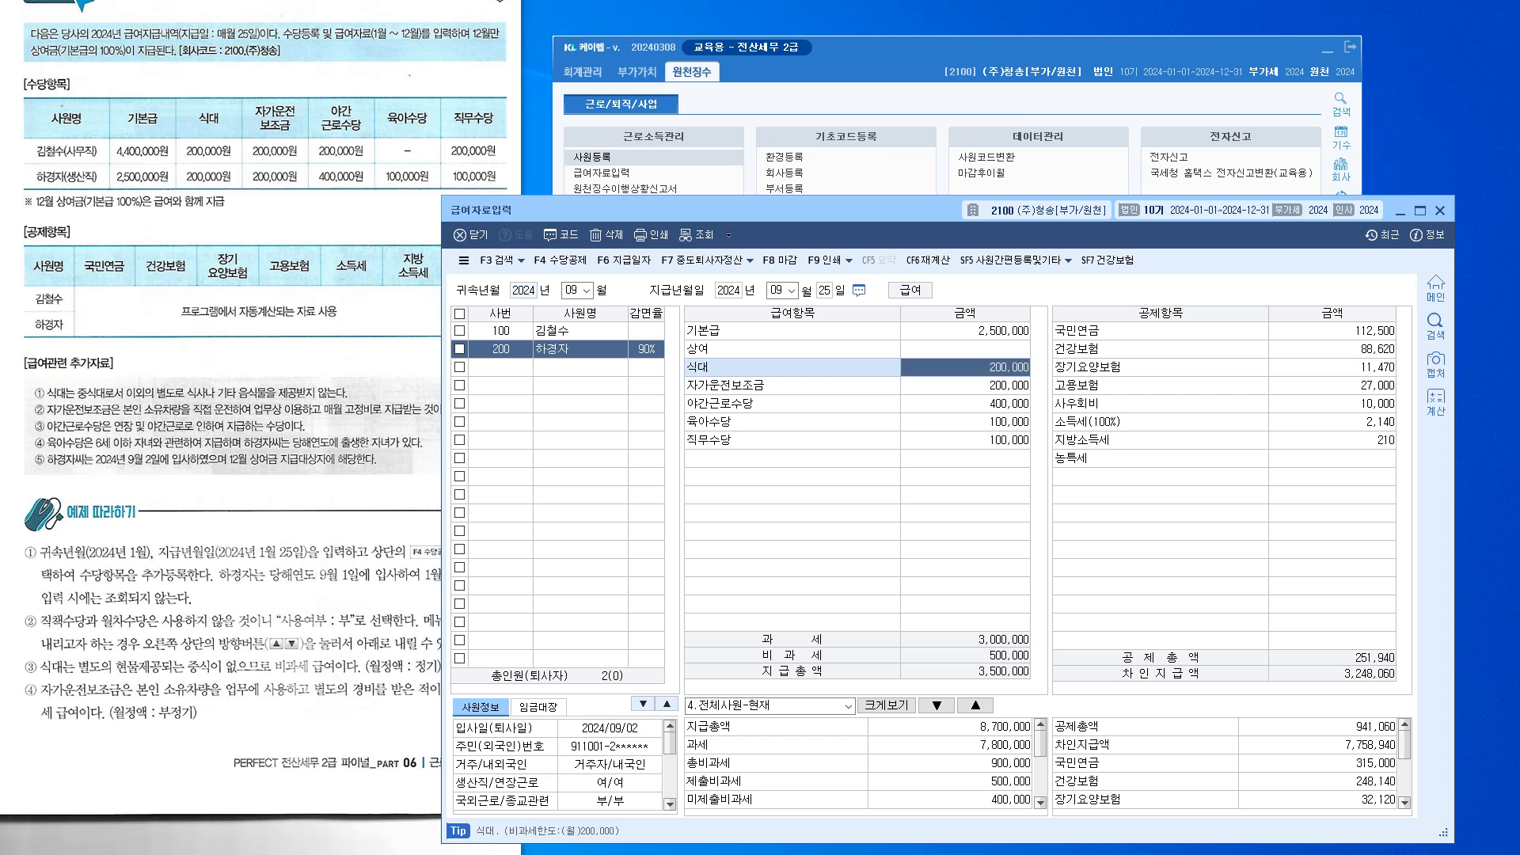
click(965, 386)
click(965, 404)
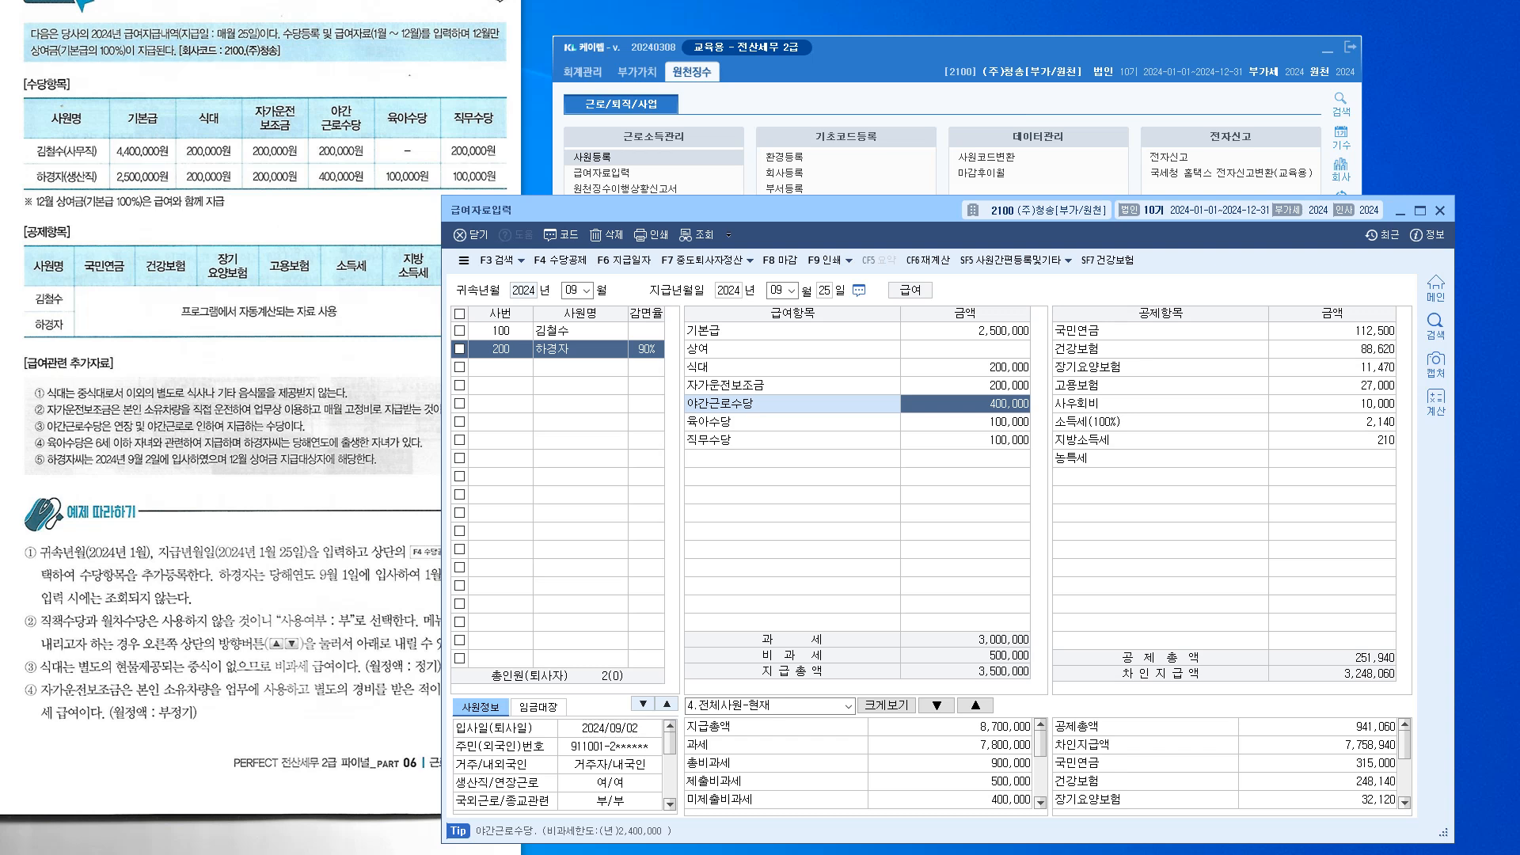
click(965, 331)
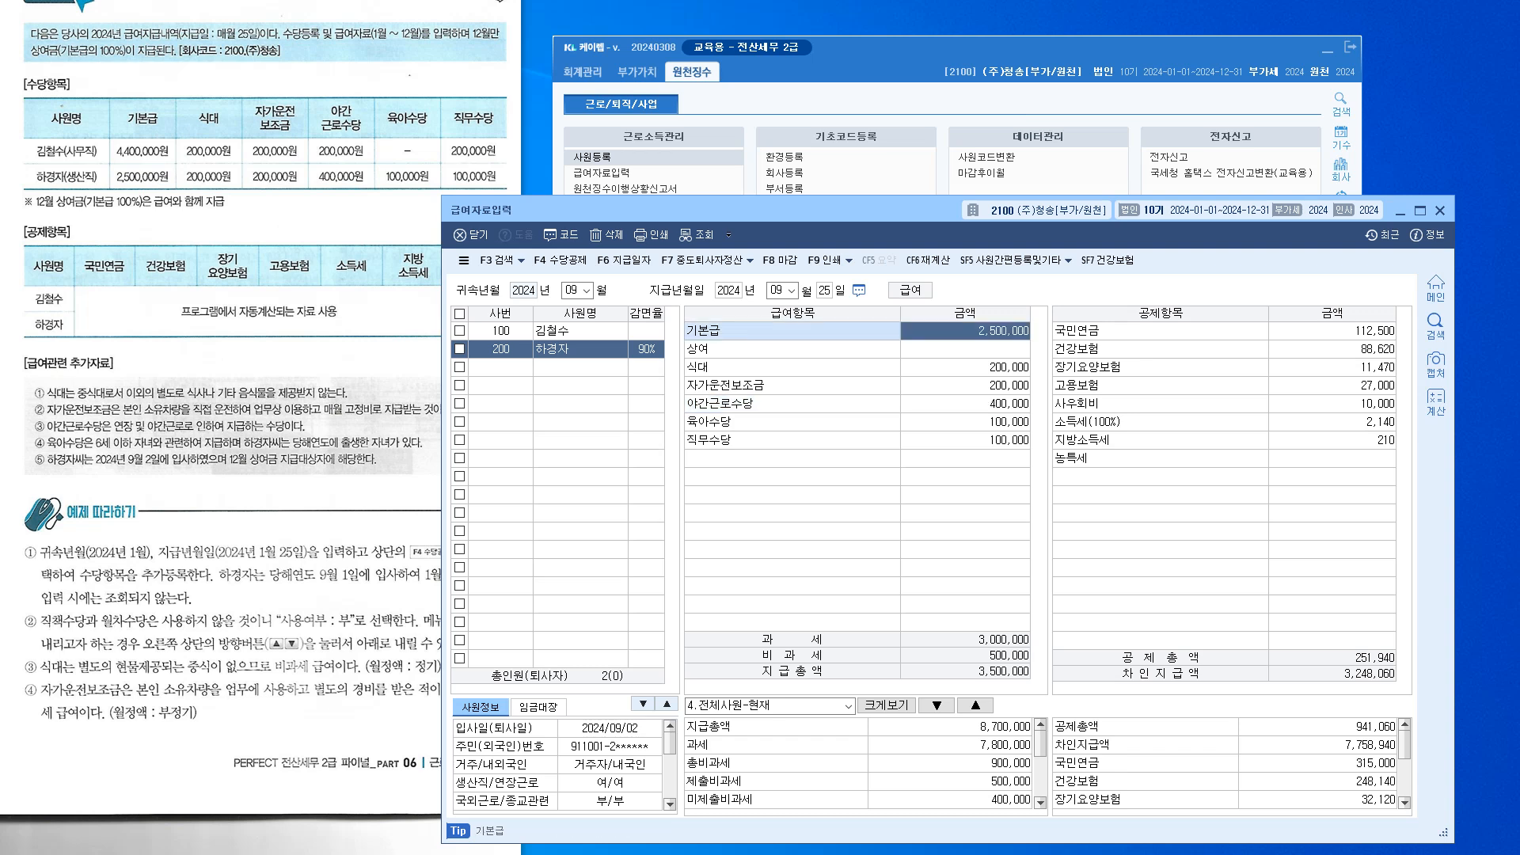
click(965, 368)
click(965, 331)
click(965, 367)
click(966, 331)
click(965, 368)
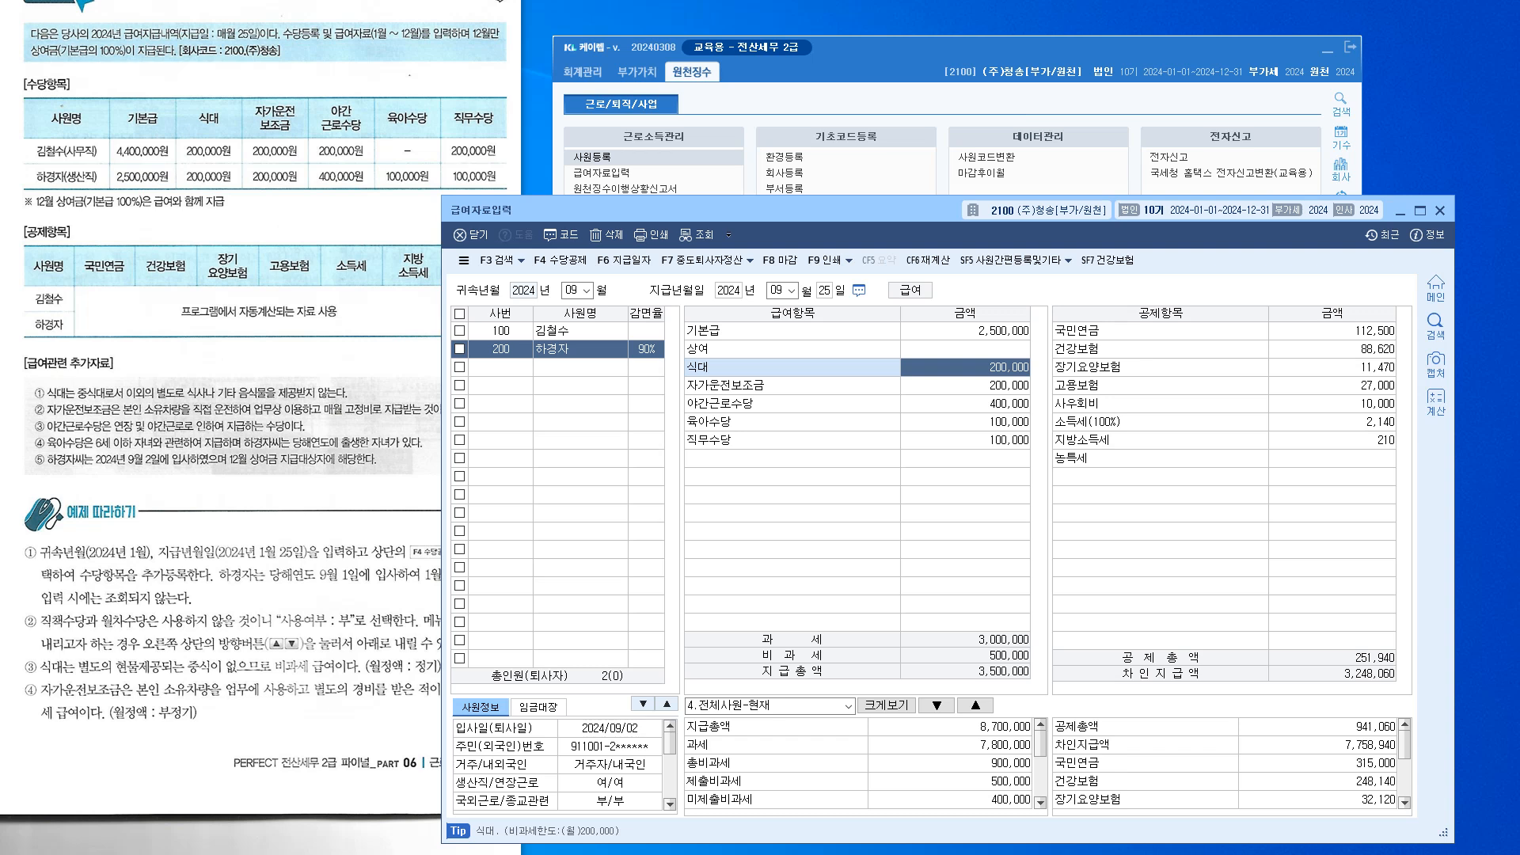
Review the 식대 monthly non-taxable limit relative to the 기본급 row
key(Up)
key(Up)
key(Down)
key(Down)
key(Down)
key(Up)
key(Up)
key(Up)
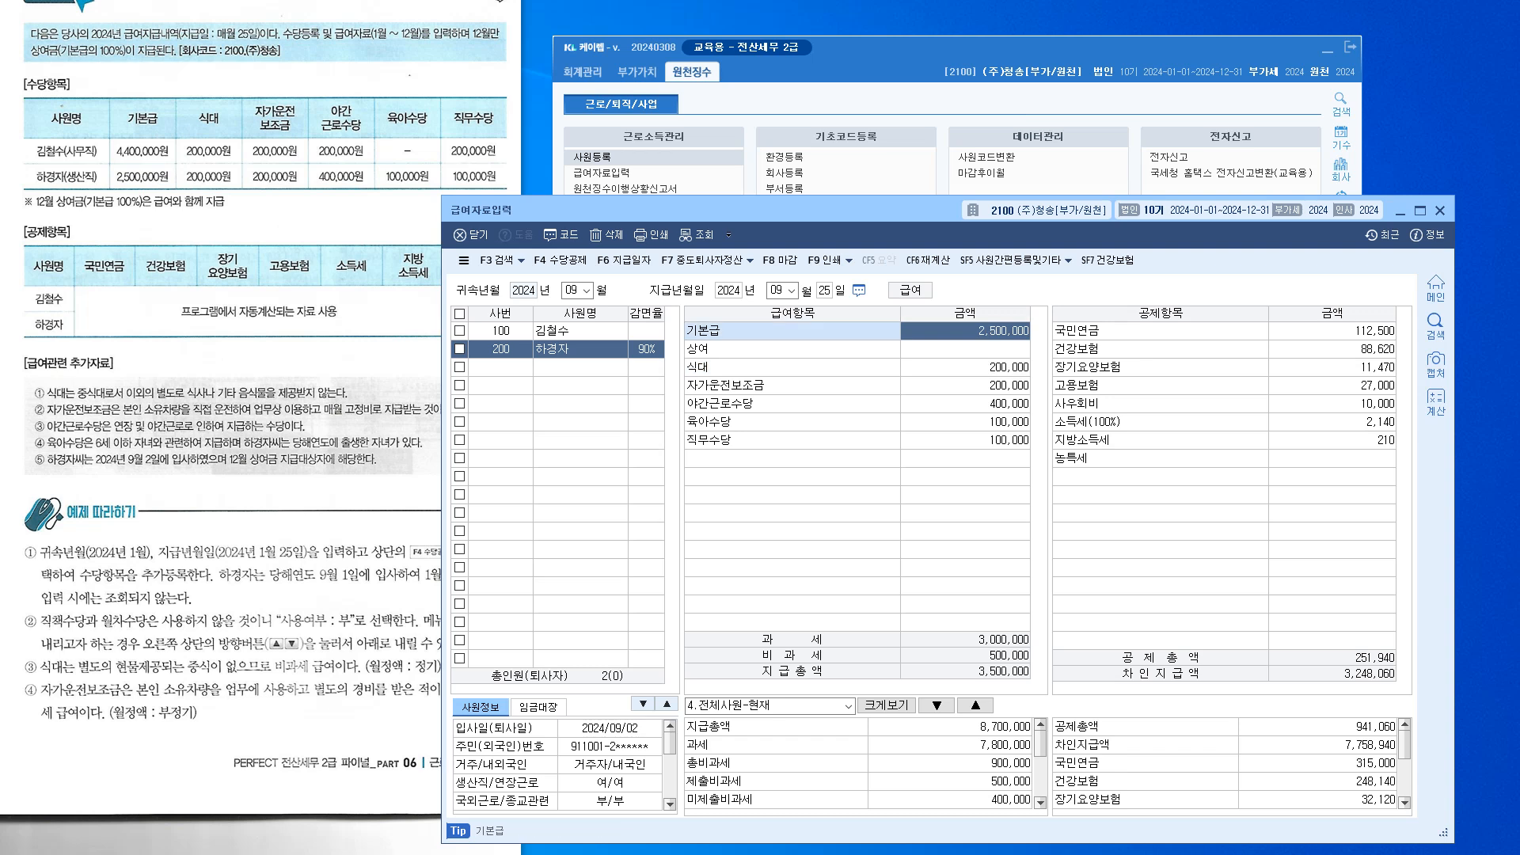
key(Down)
key(Down)
key(Up)
key(Up)
key(Down)
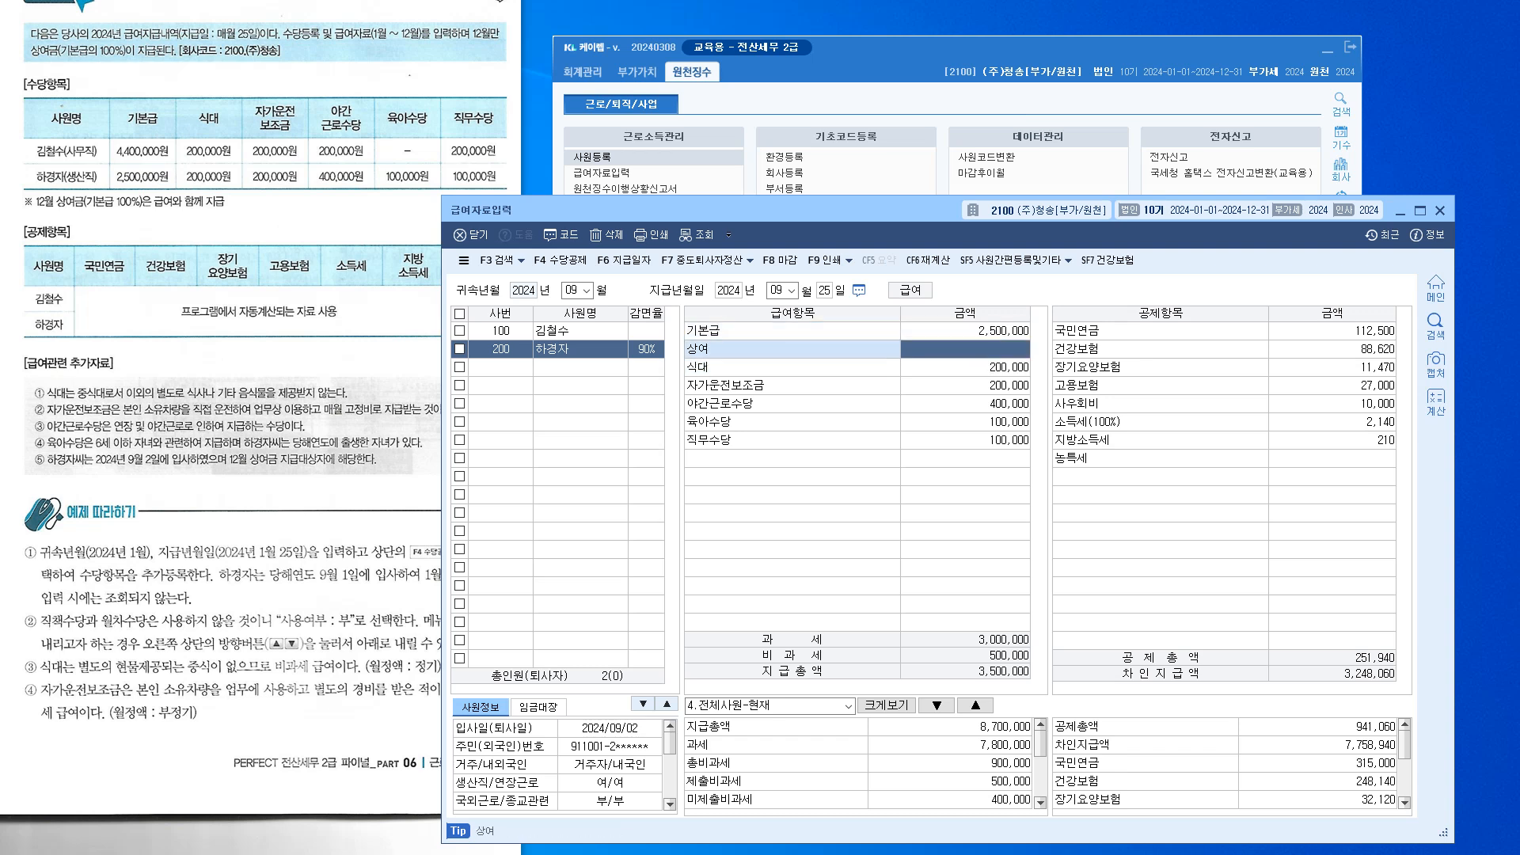
key(Down)
key(Down)
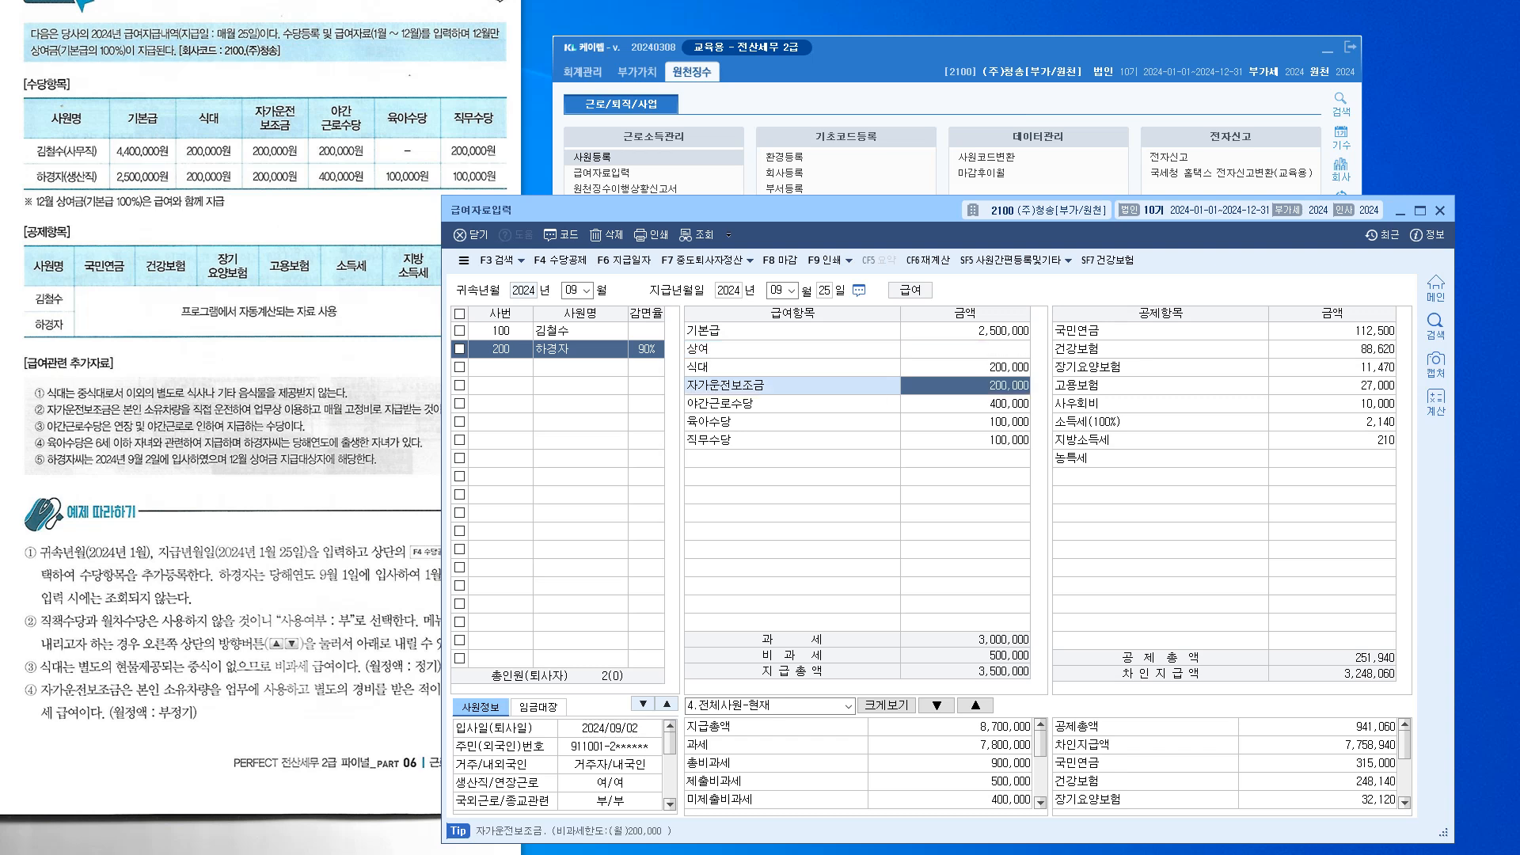
key(Up)
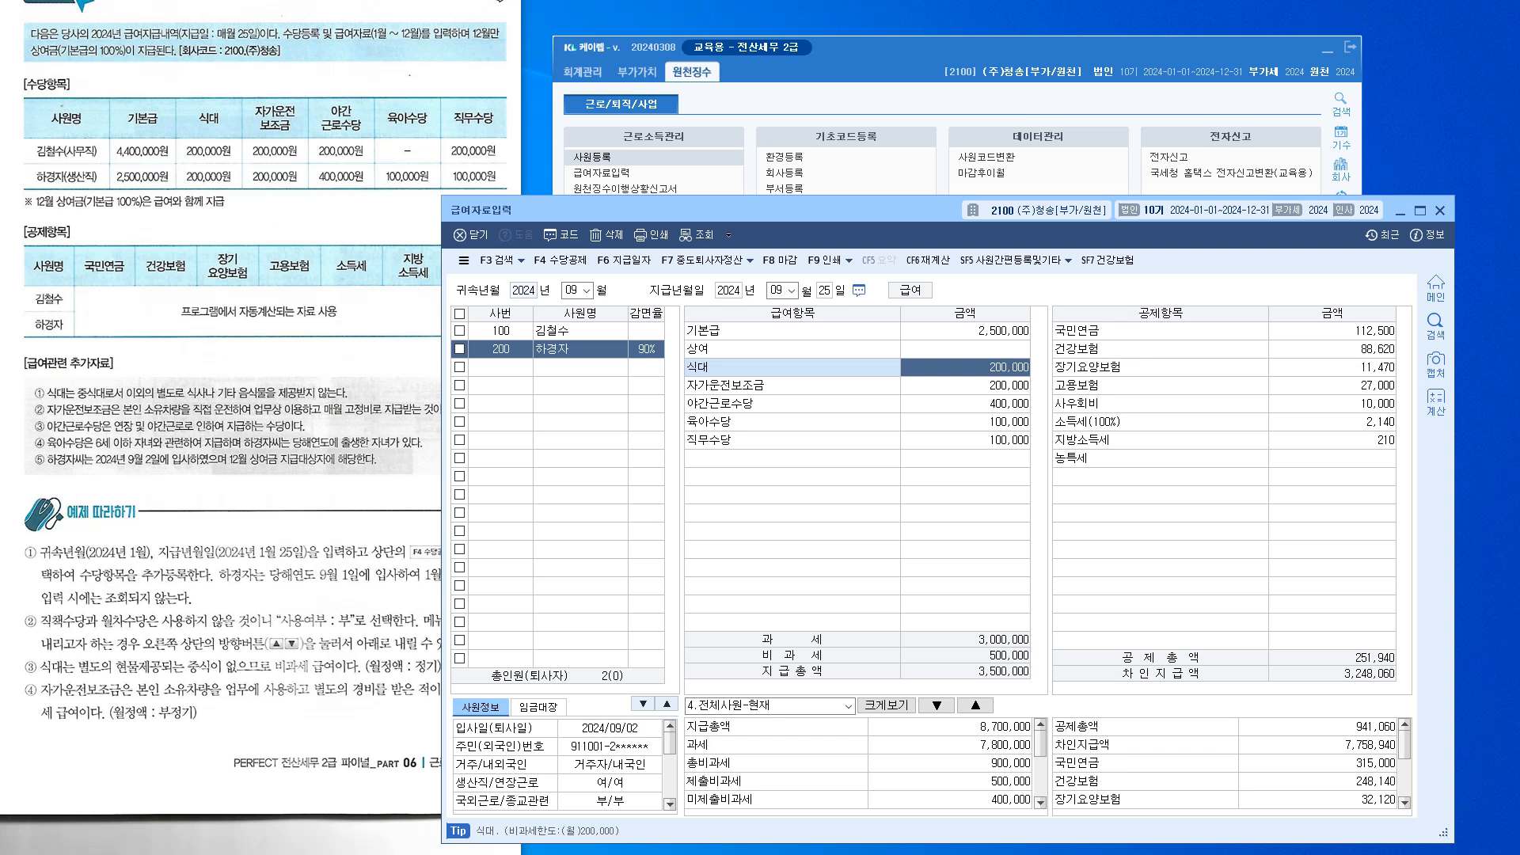
drag(737, 210, 729, 169)
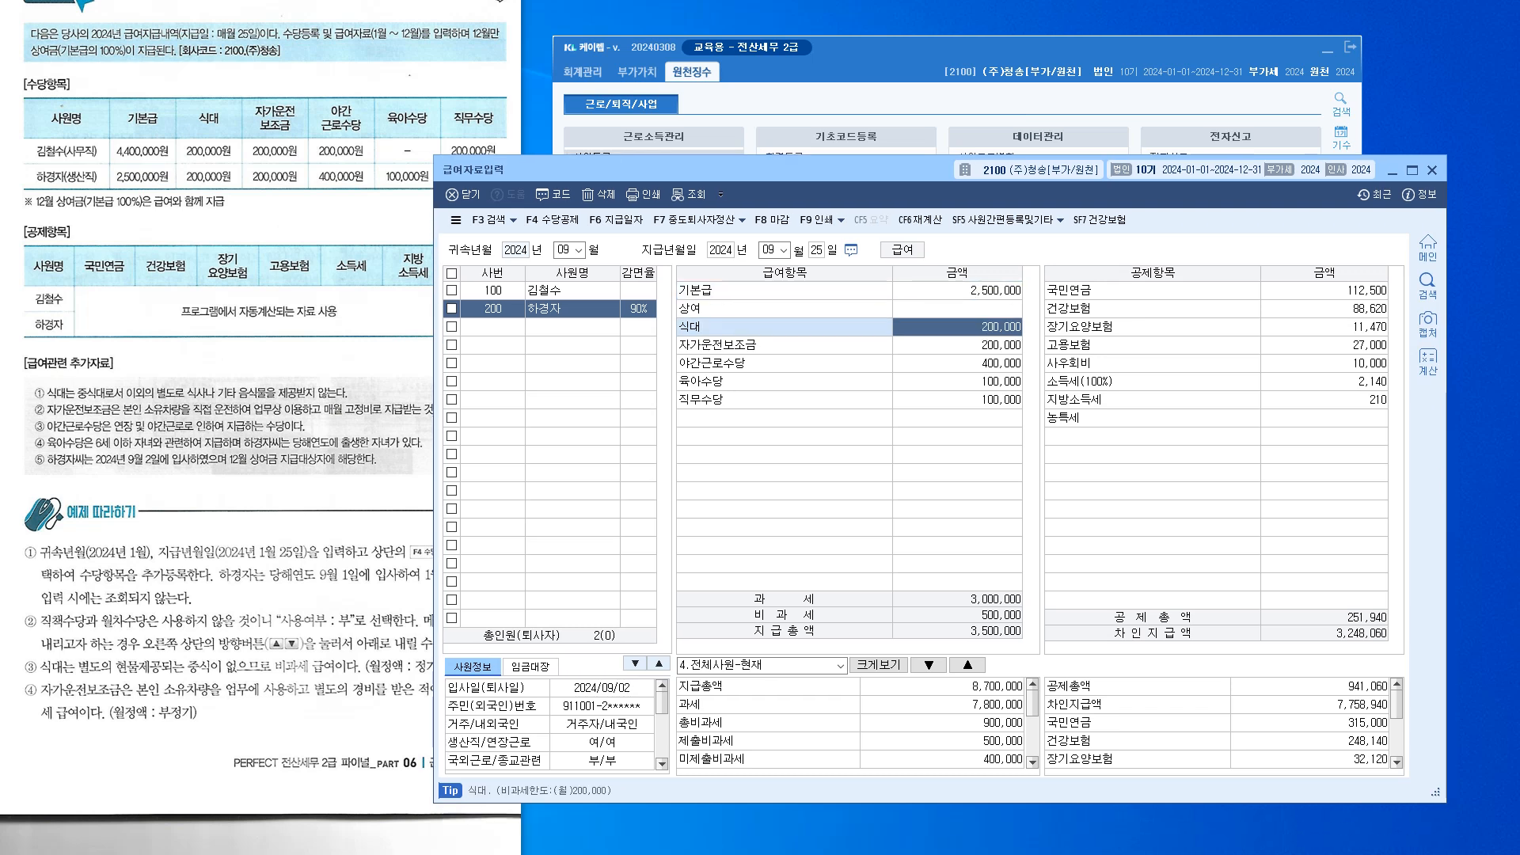
Review employee 200's 야간근로수당 and 직무수당 rows, then open the 지급일자 list with F6
click(957, 363)
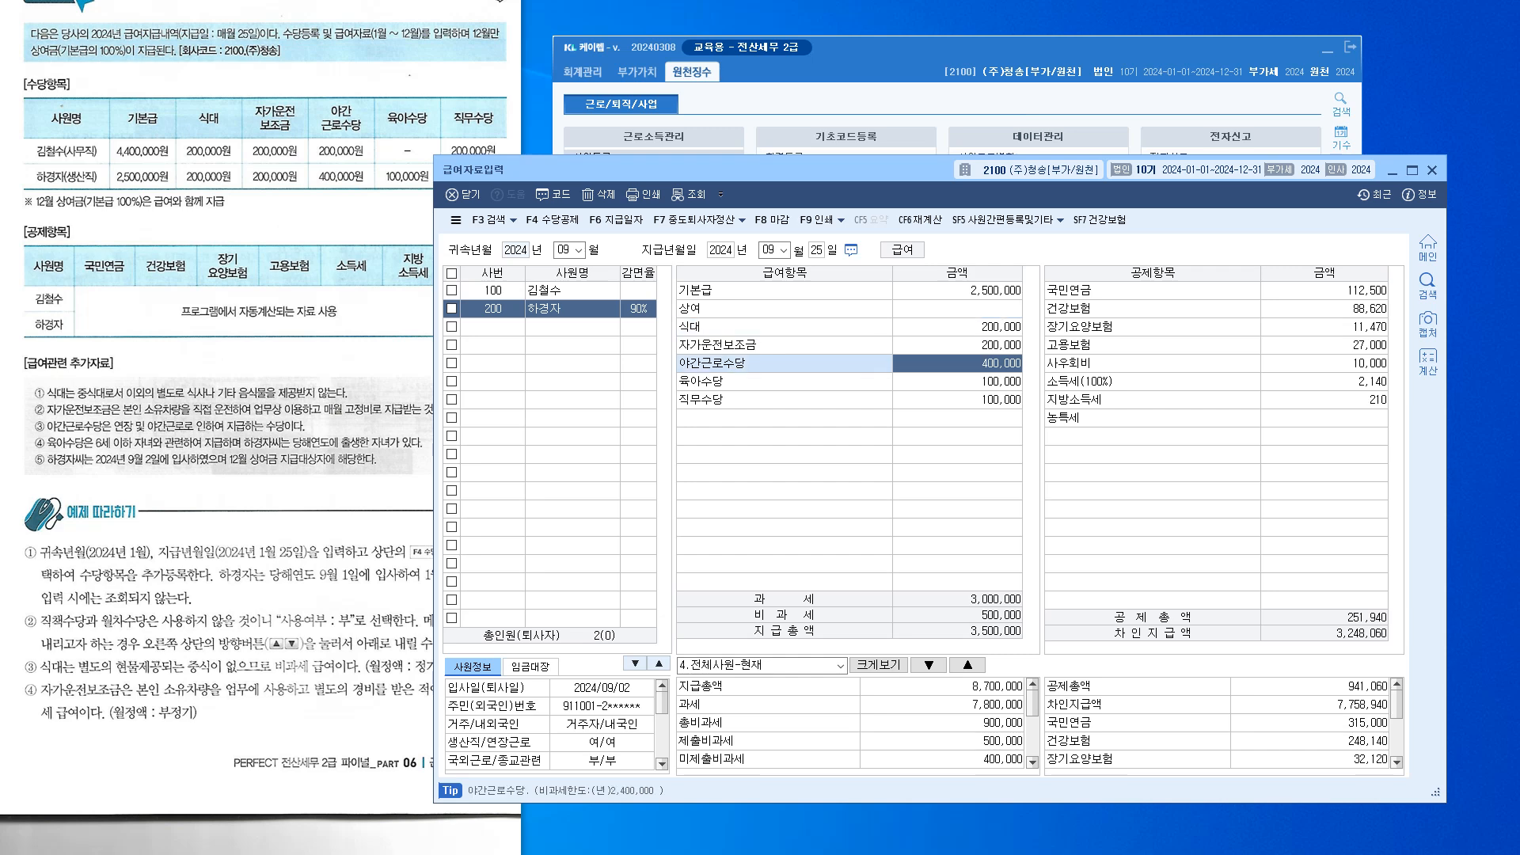
key(Down)
key(Down)
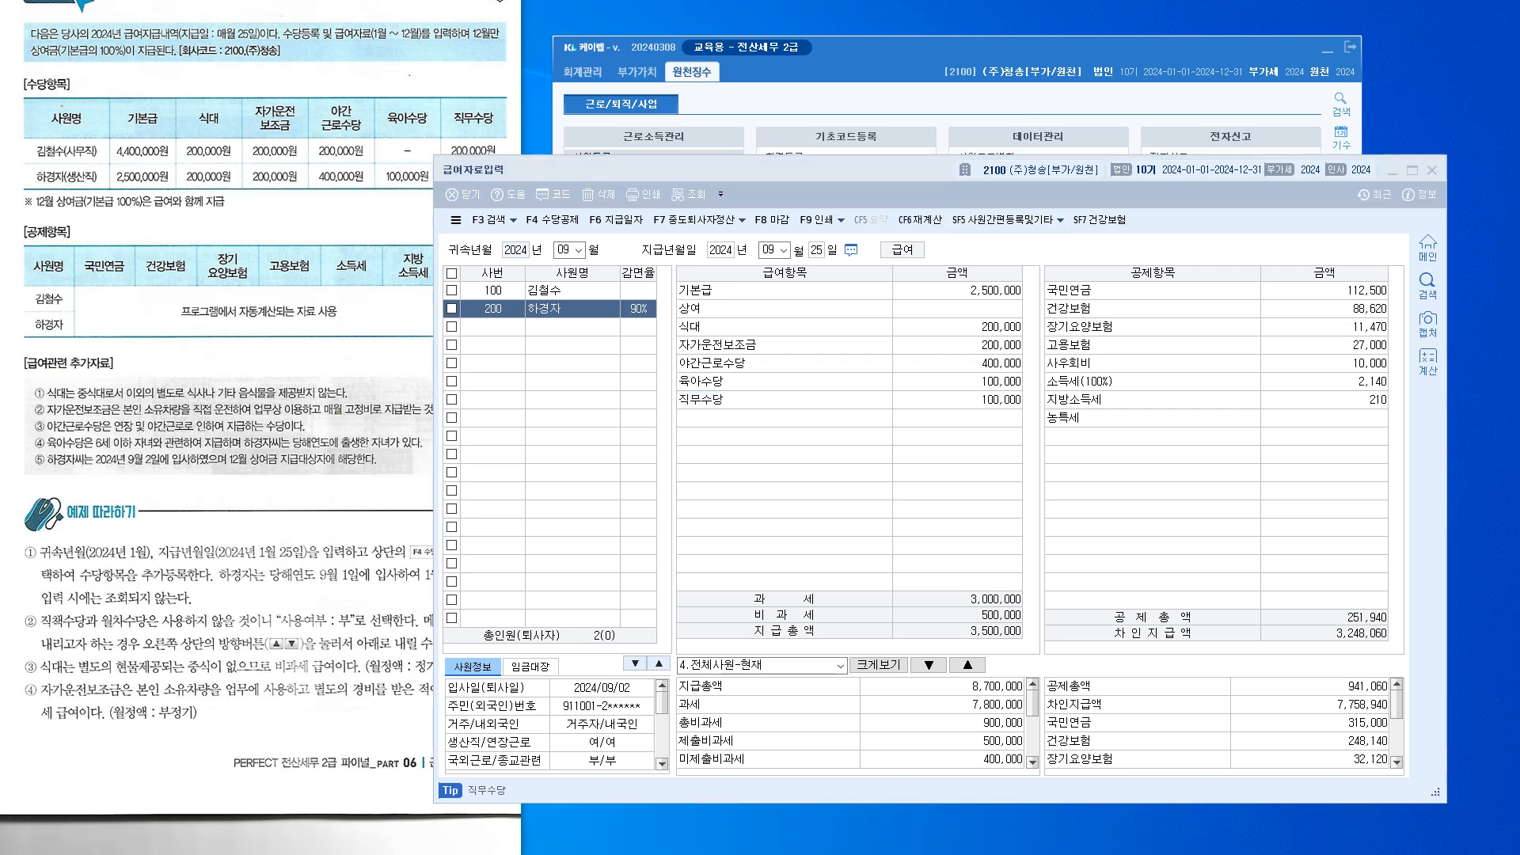
drag(990, 496, 1061, 342)
mouse_move(592, 326)
mouse_down()
mouse_move(525, 320)
mouse_move(570, 326)
mouse_up()
mouse_move(804, 364)
mouse_down()
mouse_move(809, 413)
mouse_move(888, 374)
mouse_move(878, 407)
mouse_move(936, 396)
mouse_move(919, 405)
mouse_move(950, 371)
mouse_up()
drag(967, 642, 1039, 638)
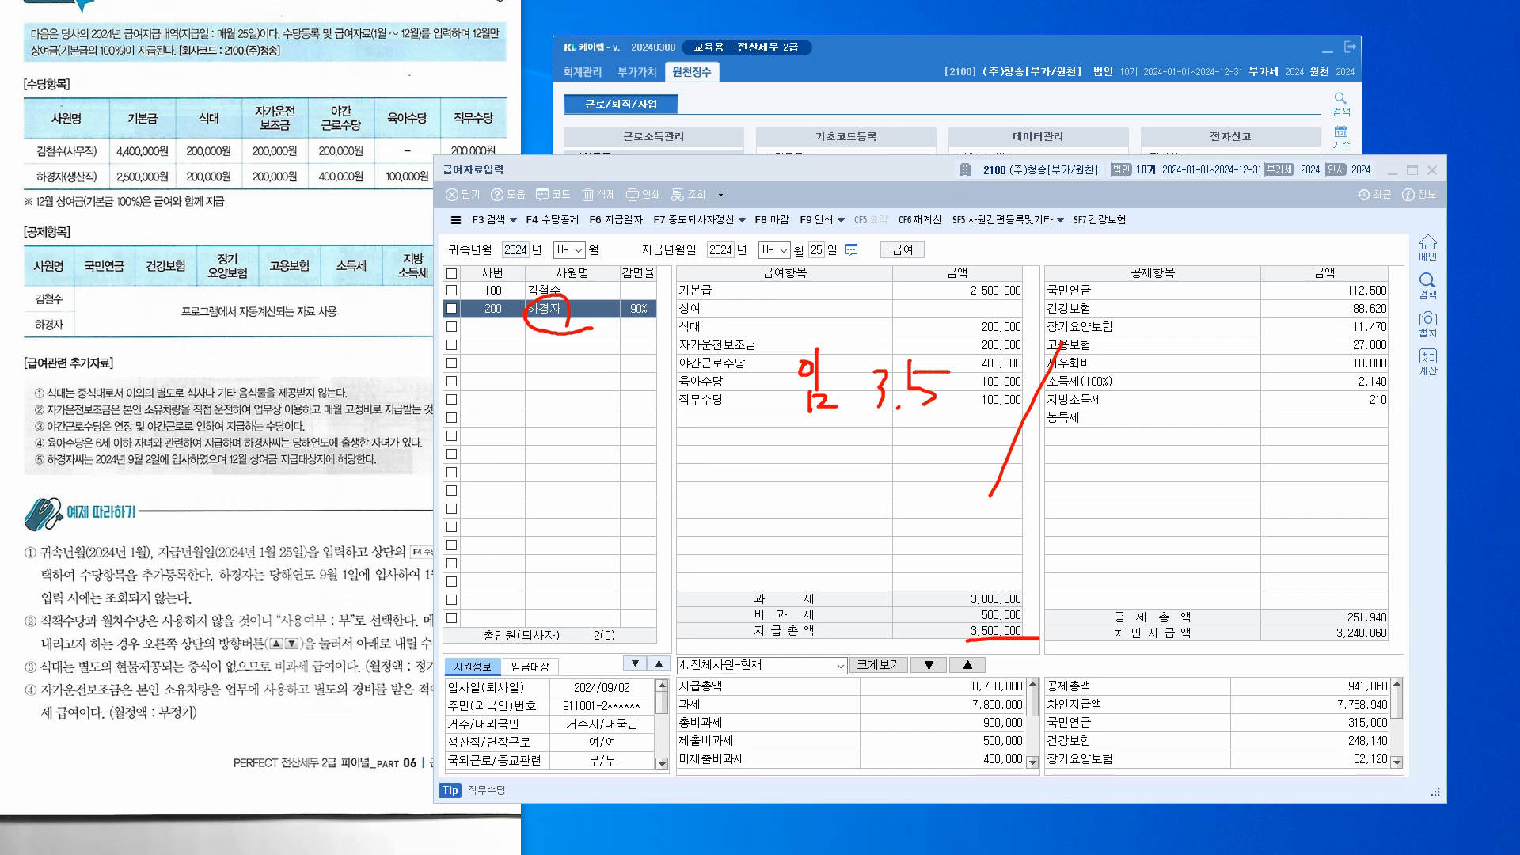
mouse_move(1122, 358)
mouse_down()
mouse_move(1158, 361)
mouse_move(1164, 453)
mouse_up()
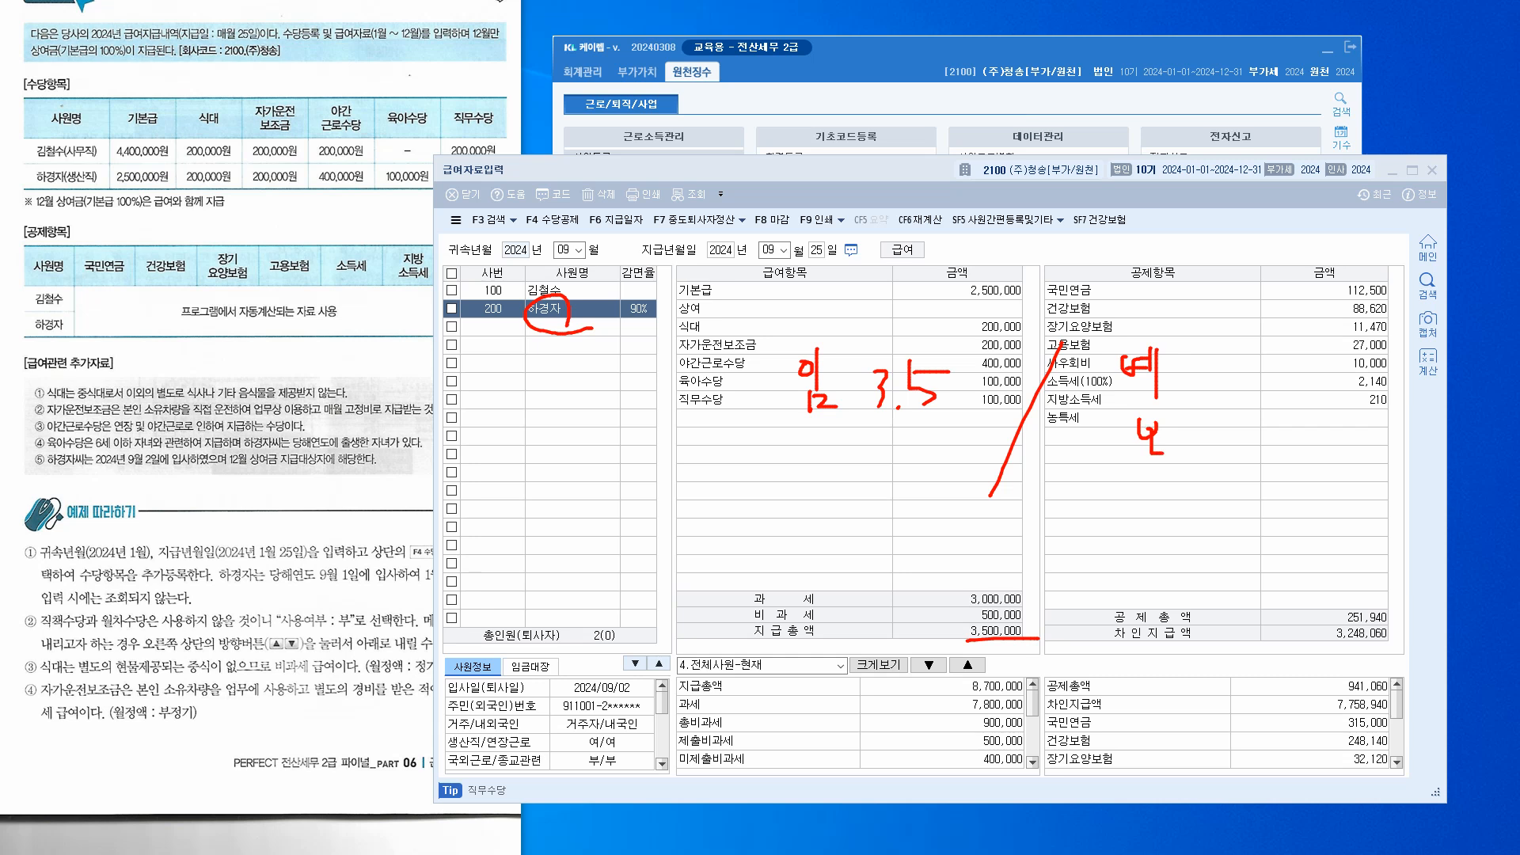
drag(1324, 641, 1356, 636)
key(Escape)
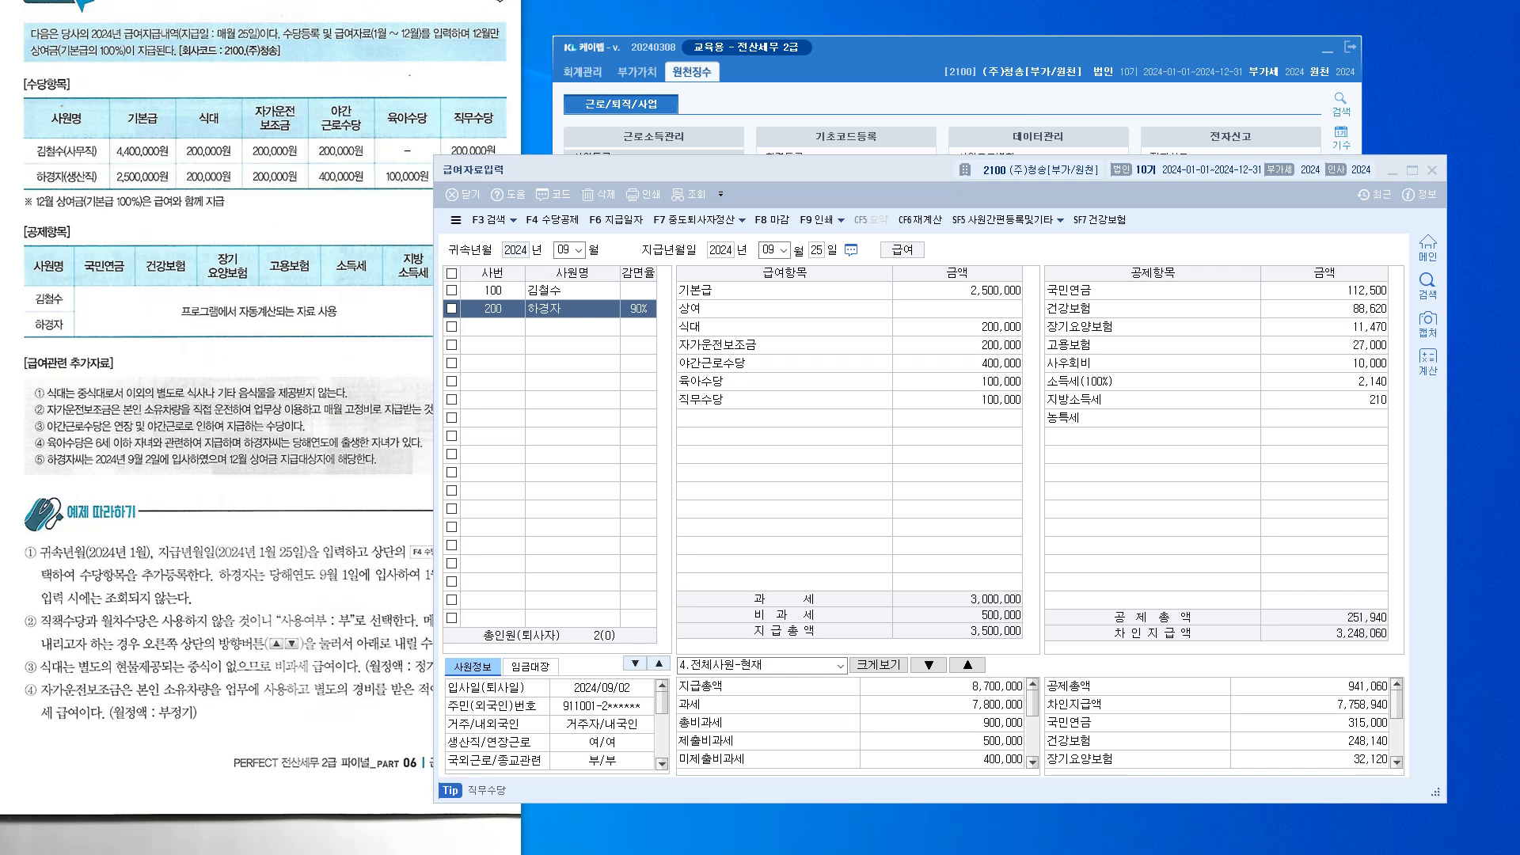
key(F6)
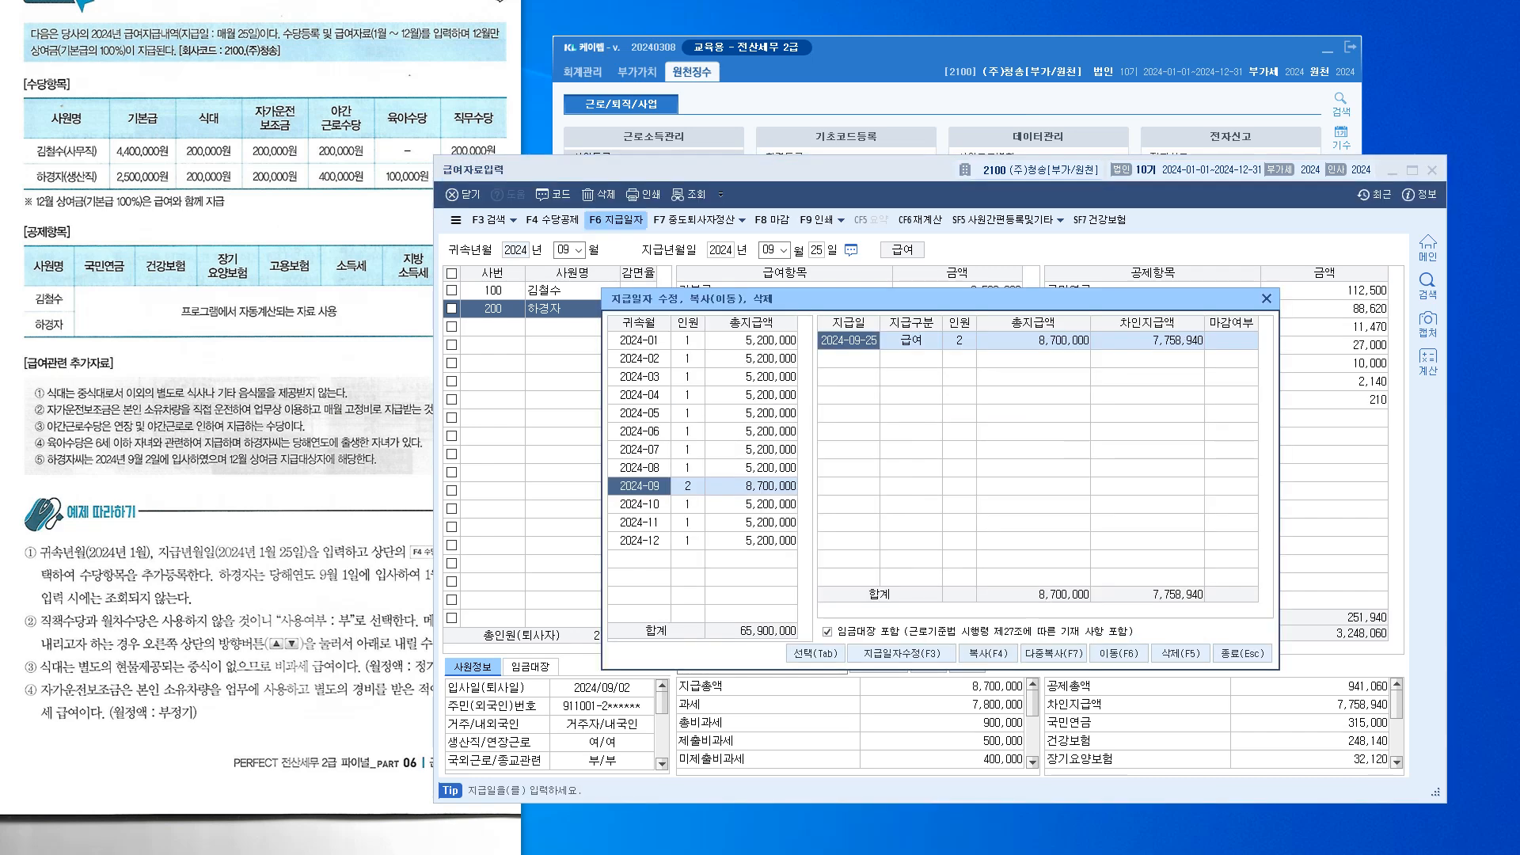
Compare the September and August 2024 payment records
click(751, 486)
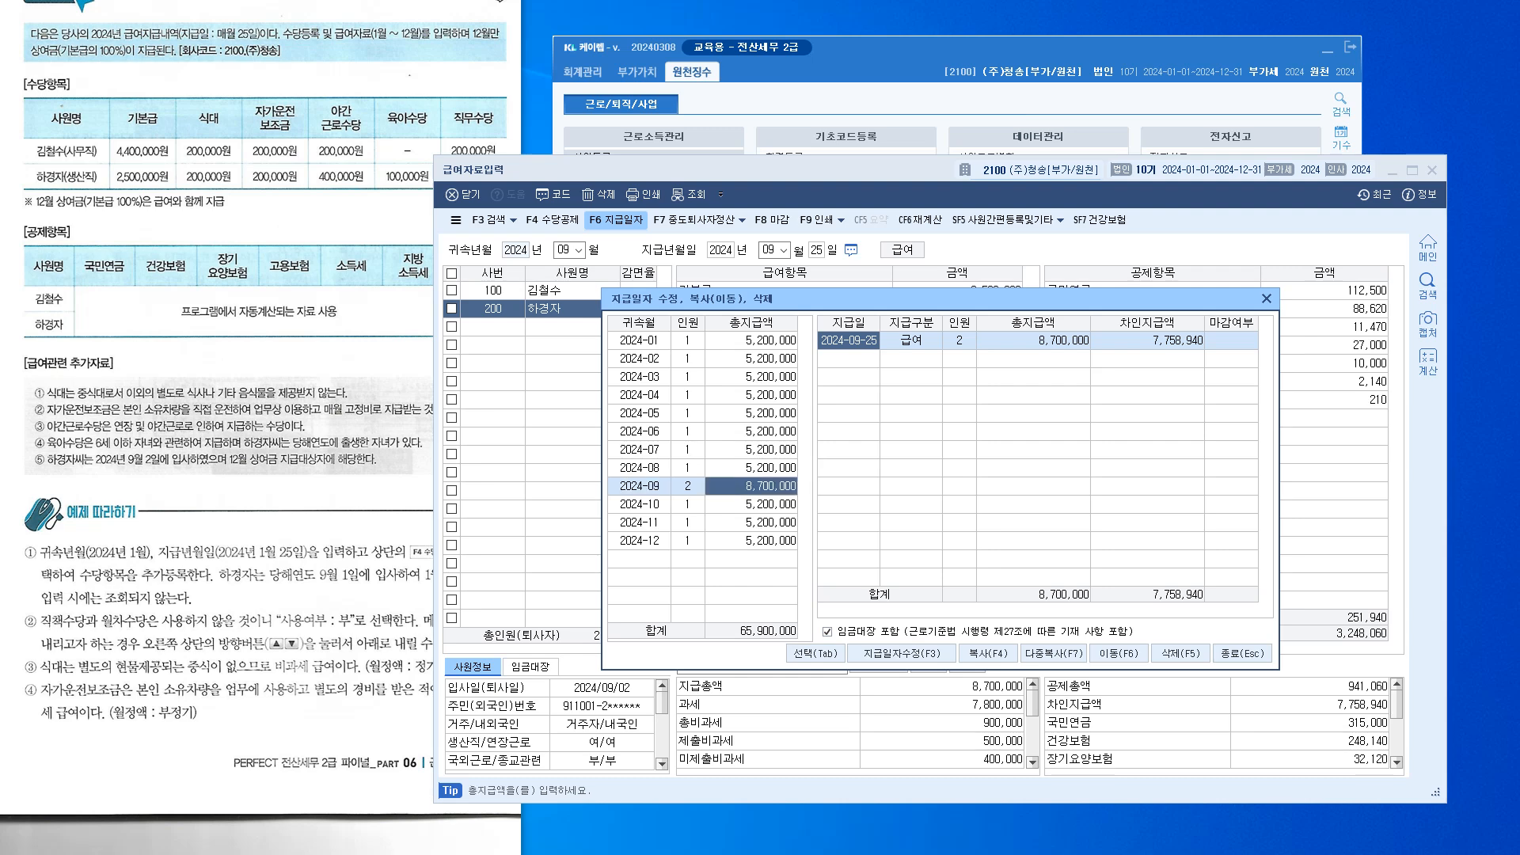
click(752, 468)
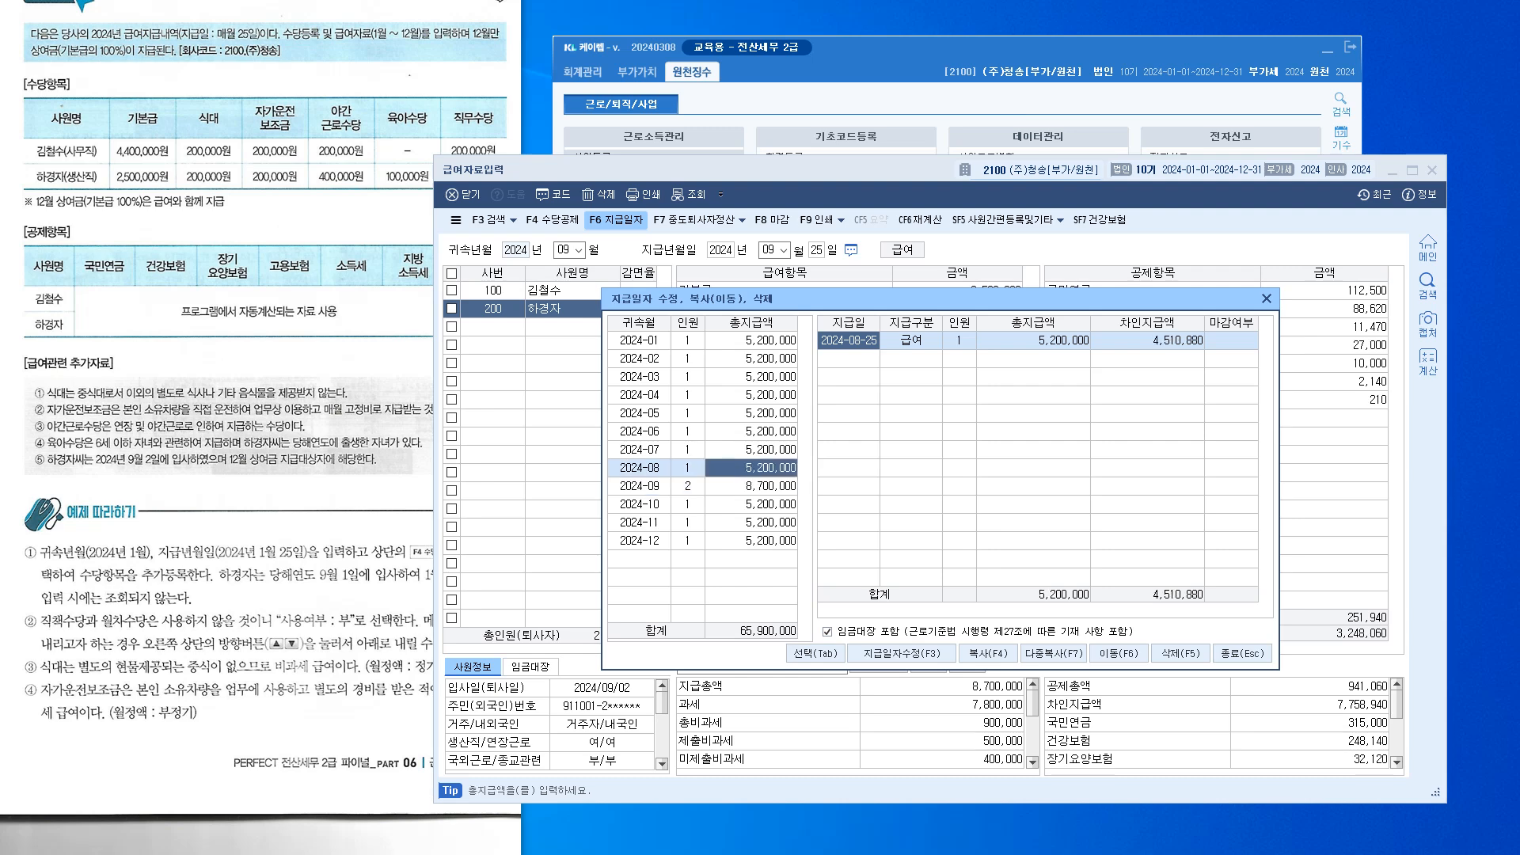
click(752, 486)
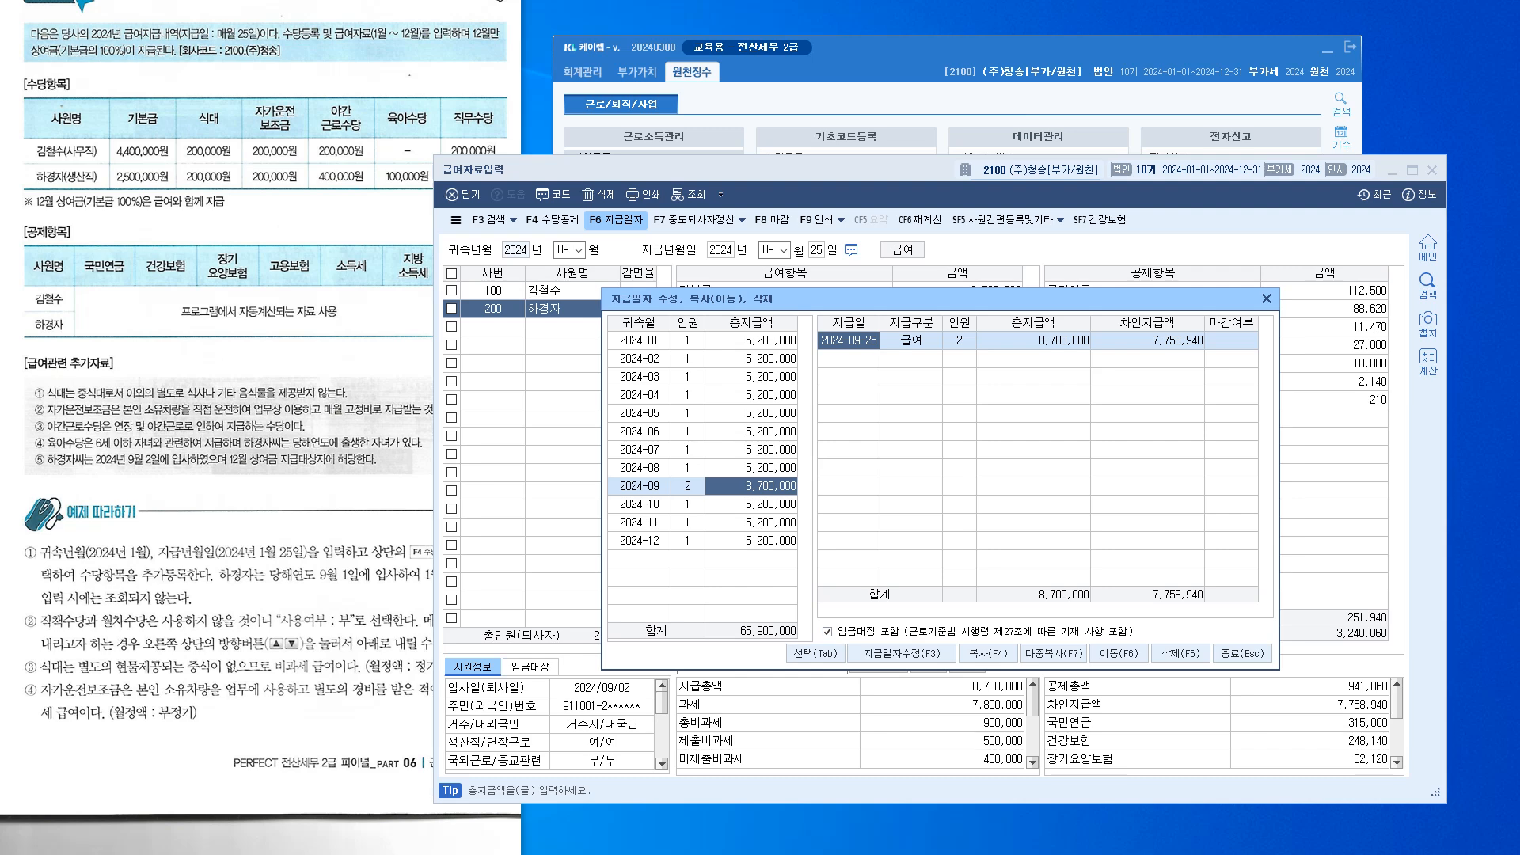
mouse_move(911, 299)
mouse_down()
mouse_move(911, 355)
mouse_move(919, 325)
mouse_up()
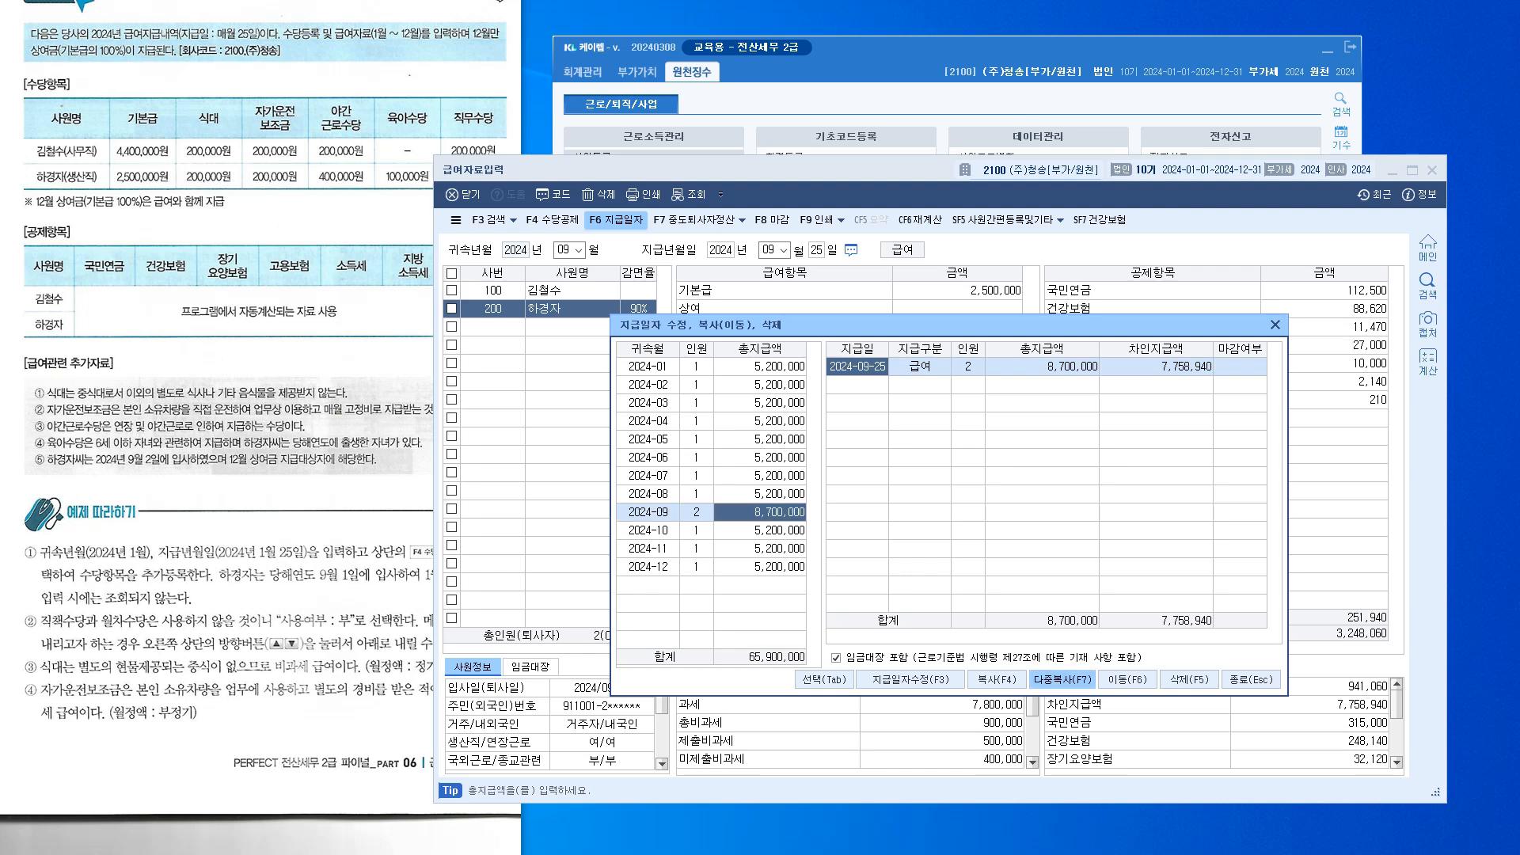
Copy September's pay into months 10–12 with 1.당월지급, overwriting the existing data
click(1062, 679)
drag(946, 428, 1024, 454)
text(10)
text(12)
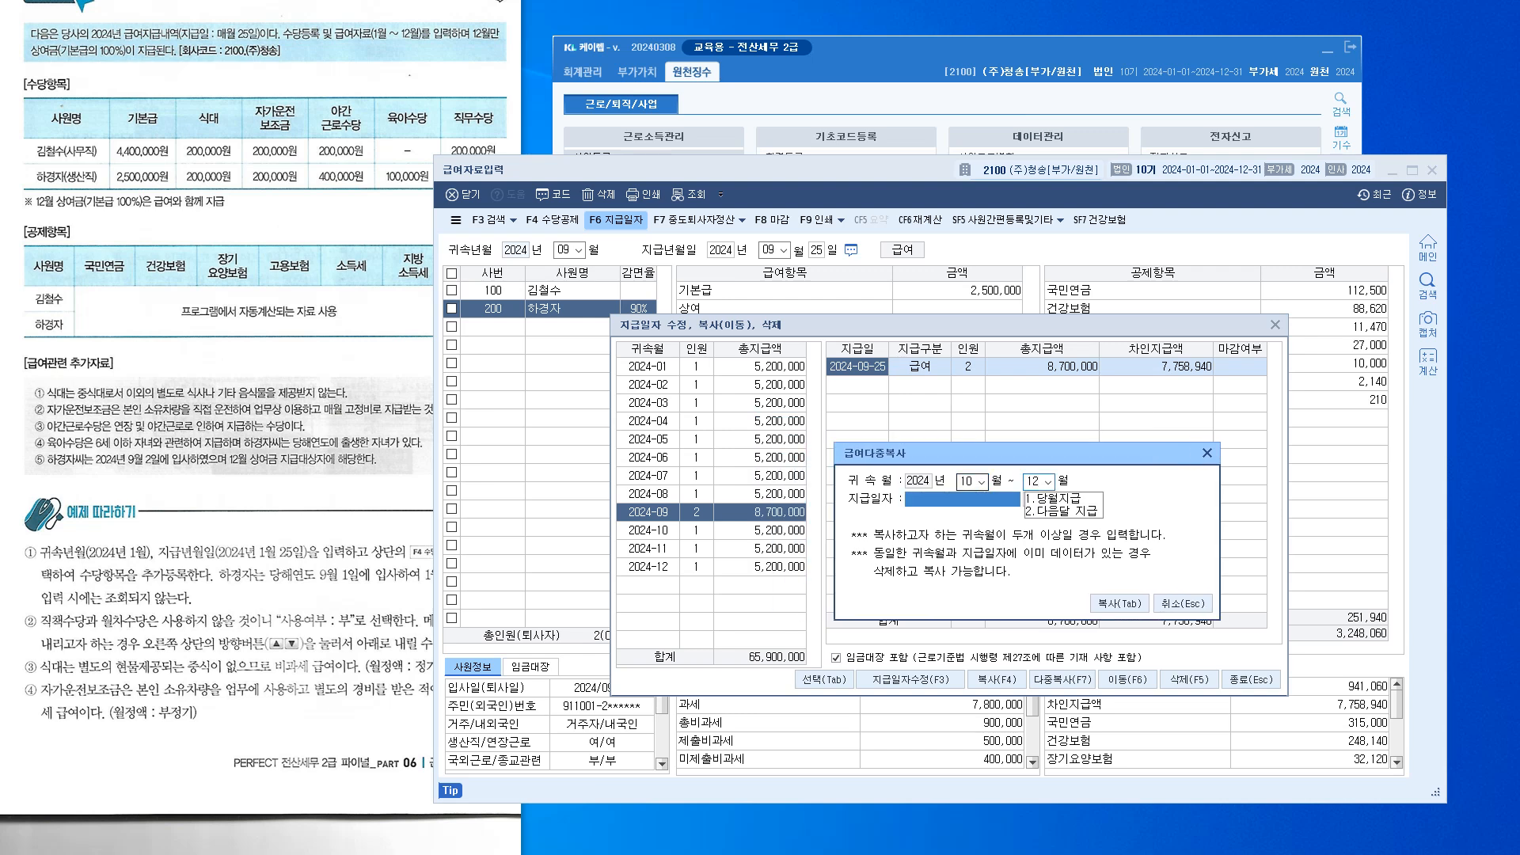
click(1047, 483)
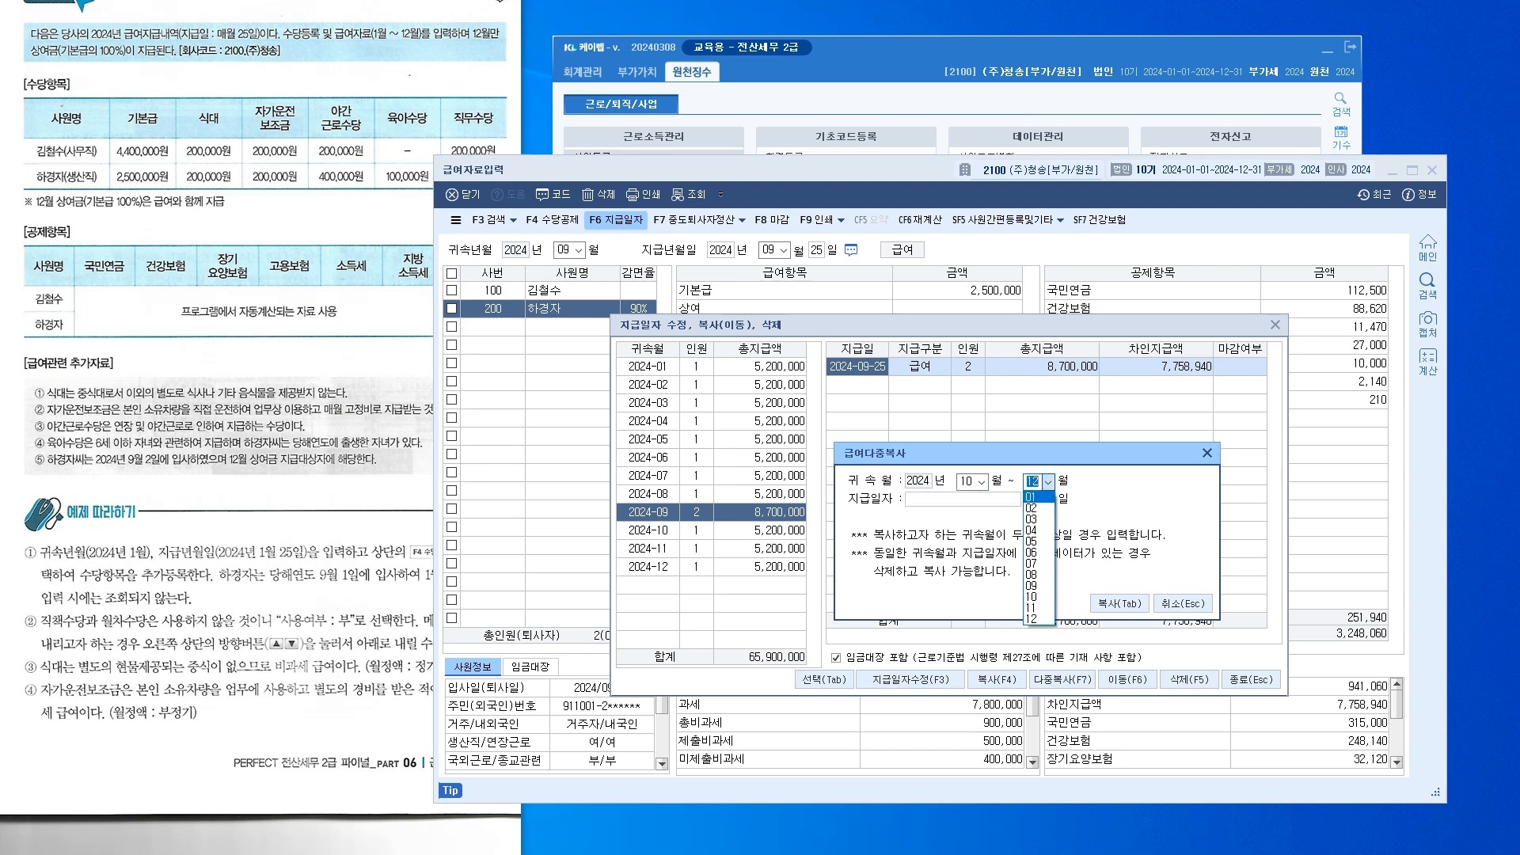
key(Return)
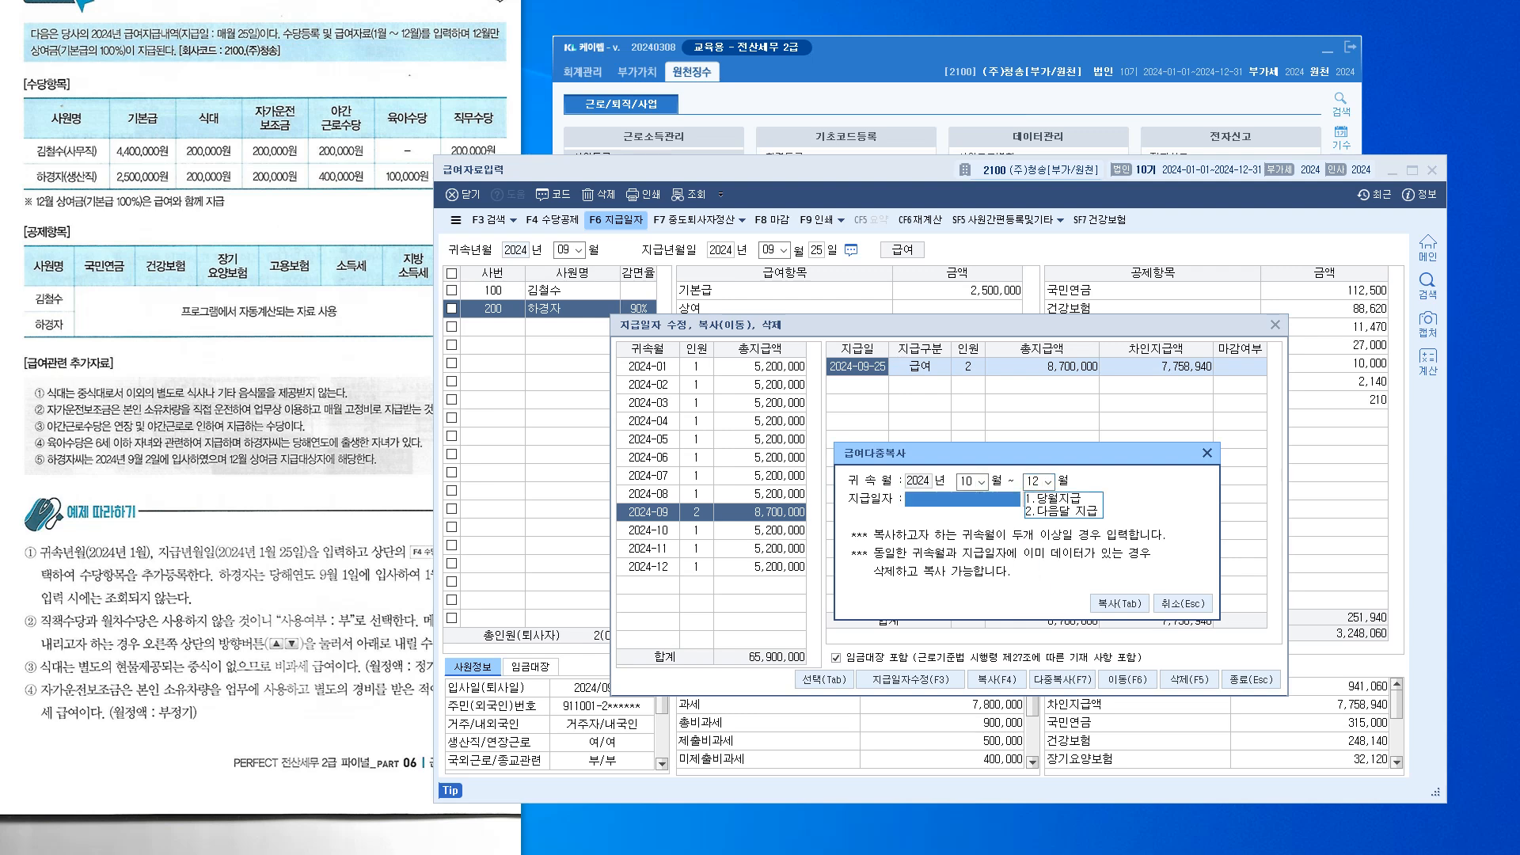
text(1)
key(Return)
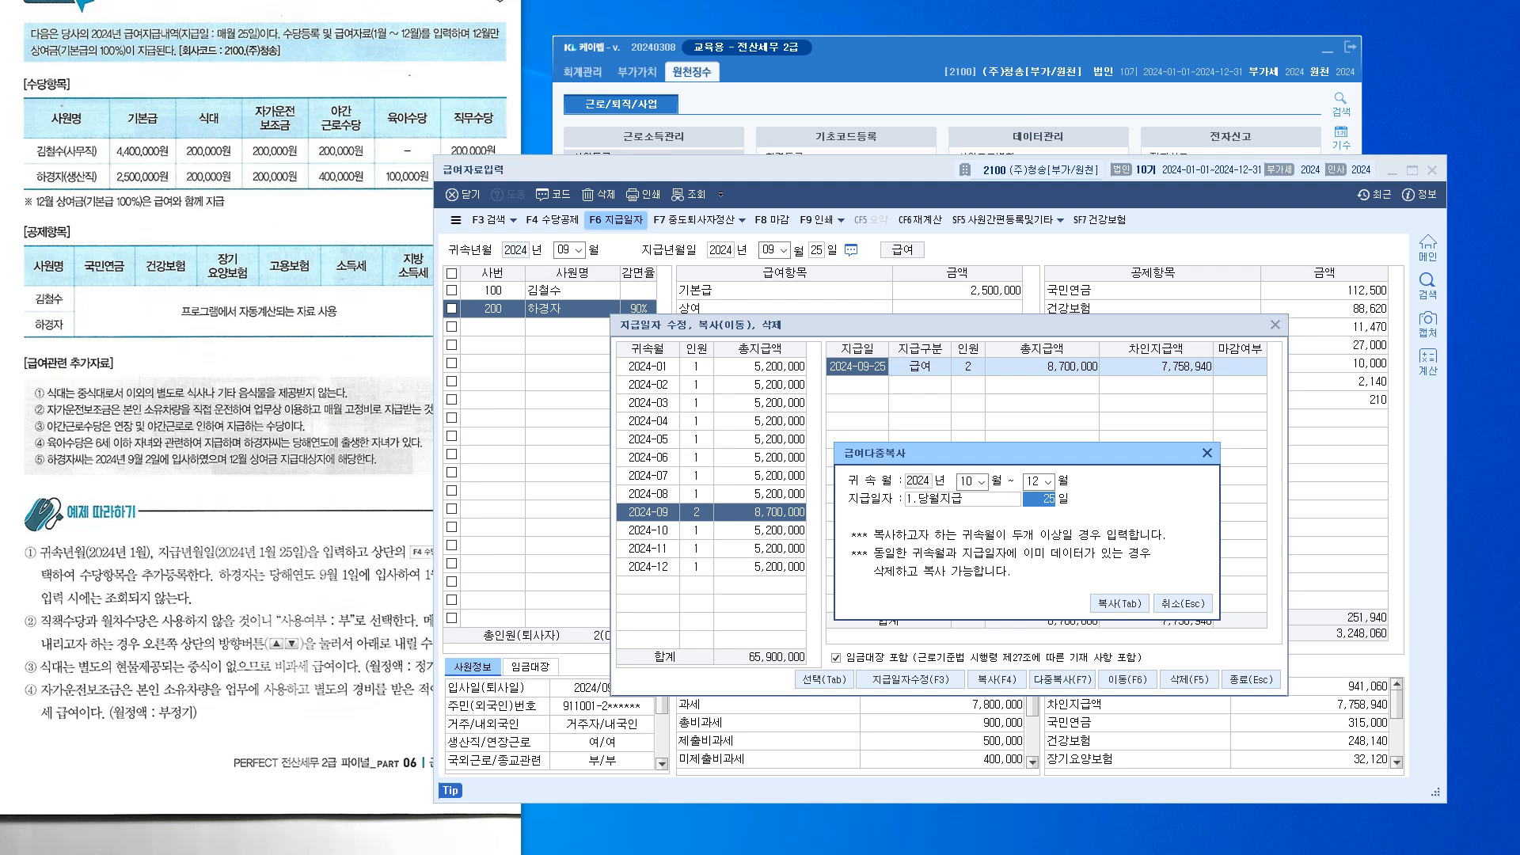
drag(1021, 453, 1082, 478)
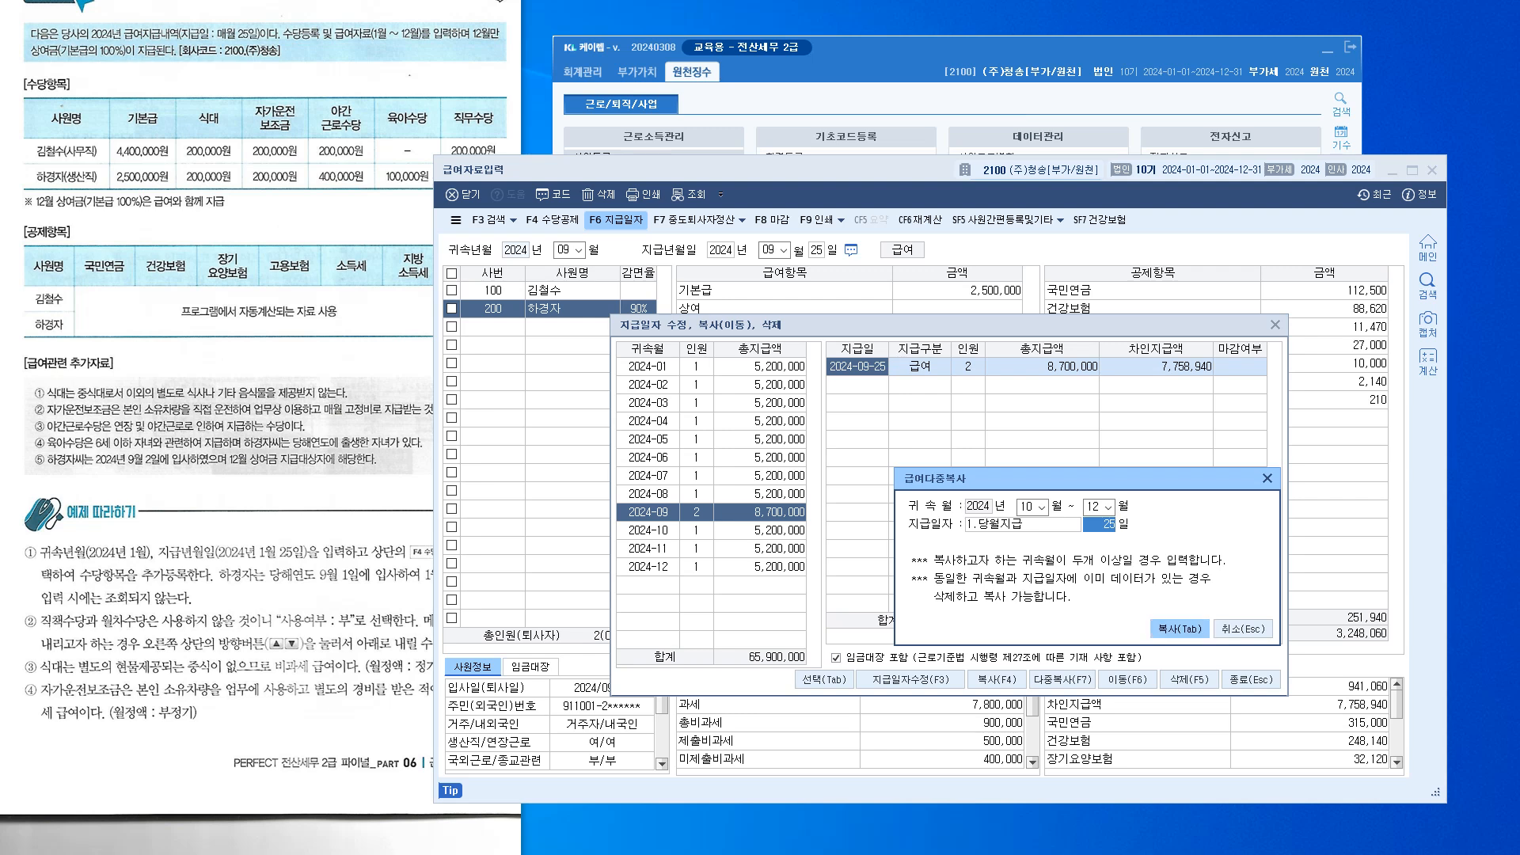
click(1179, 628)
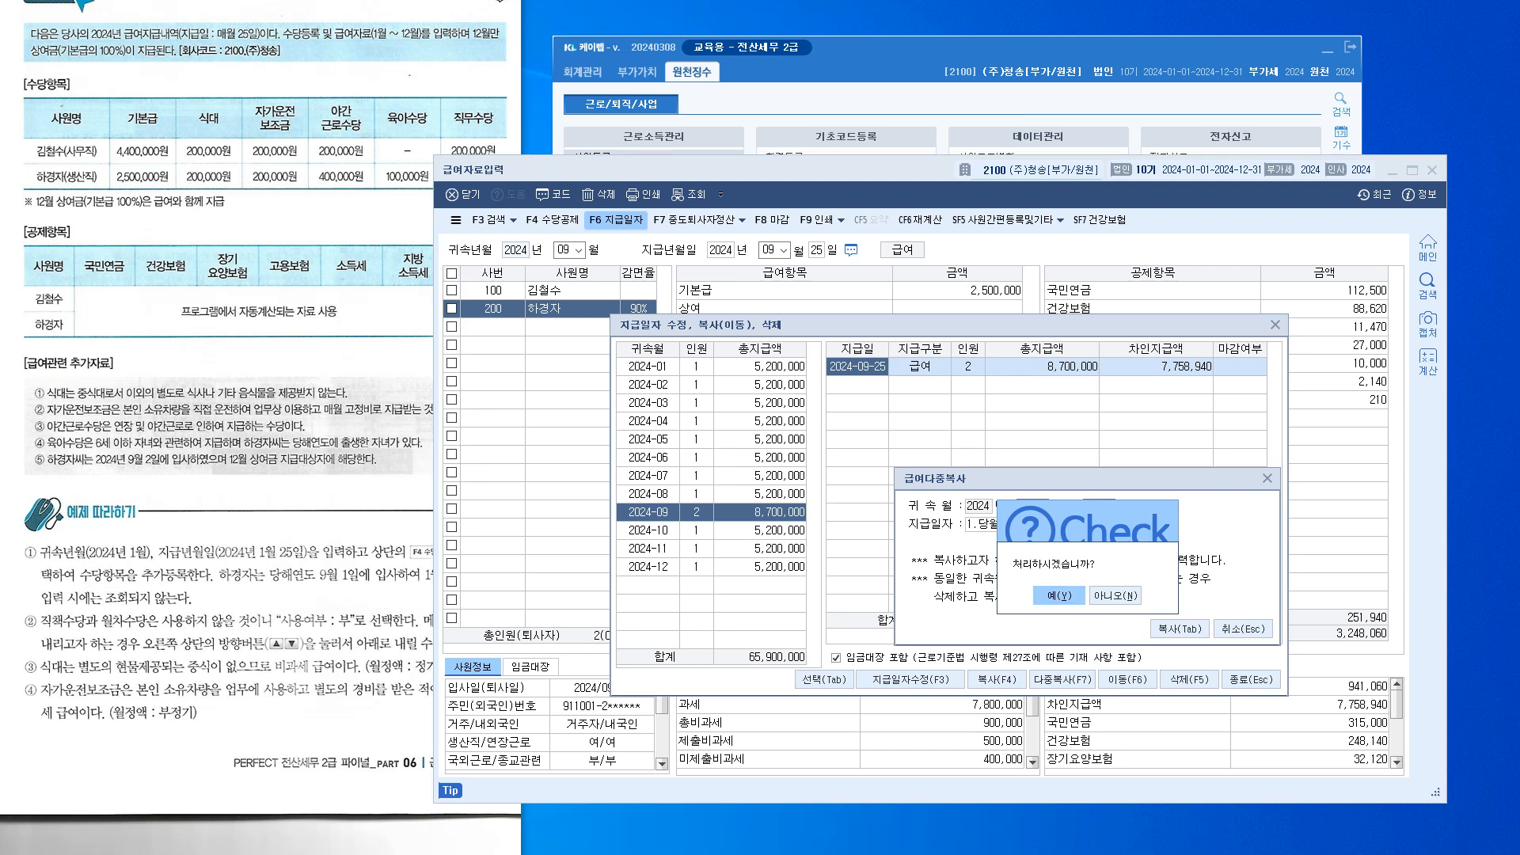
key(Return)
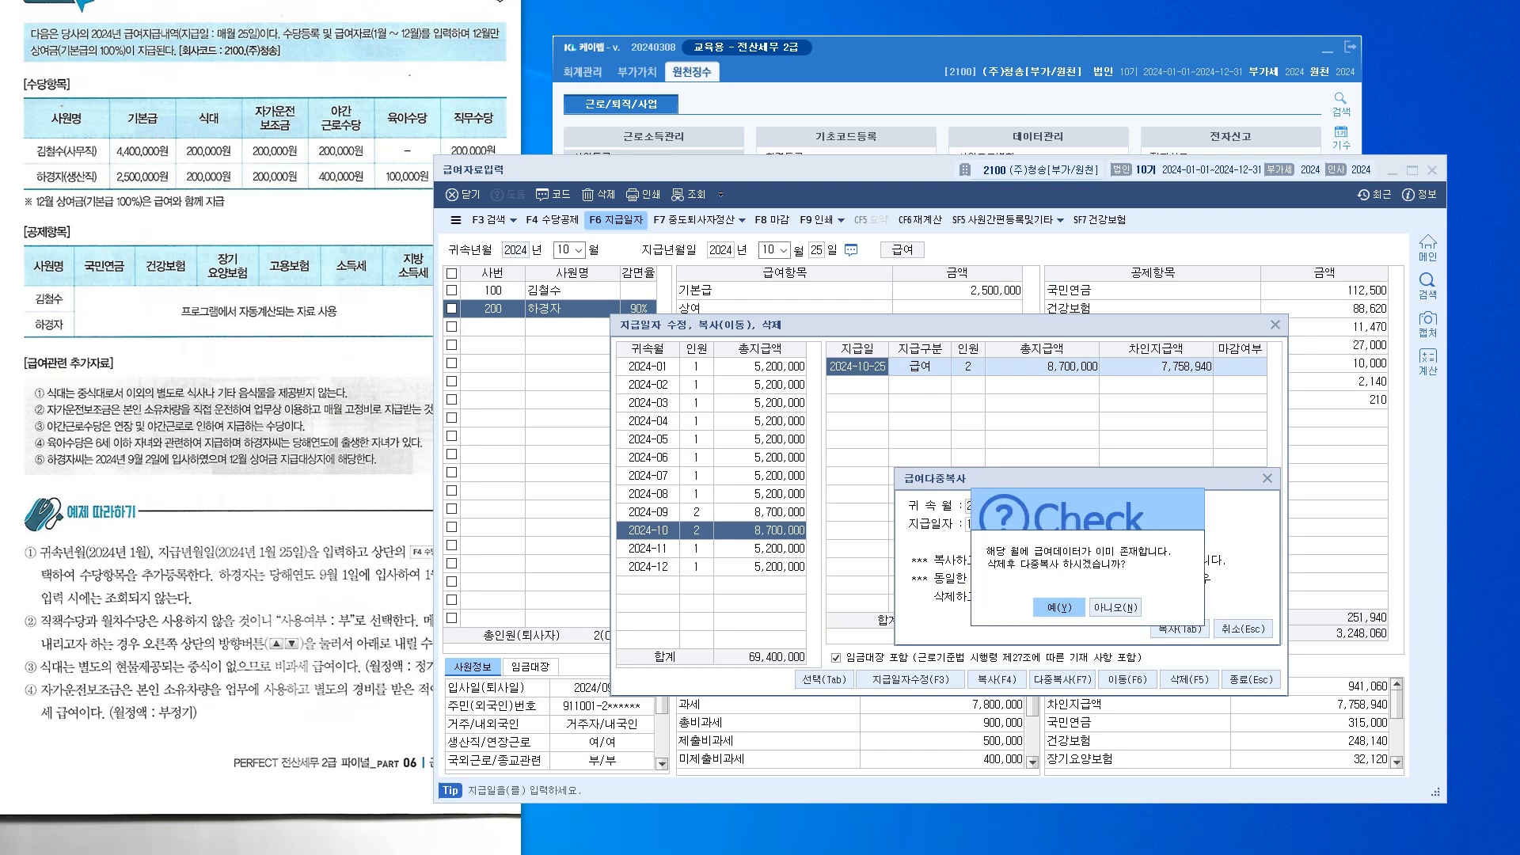
key(Return)
key(Return)
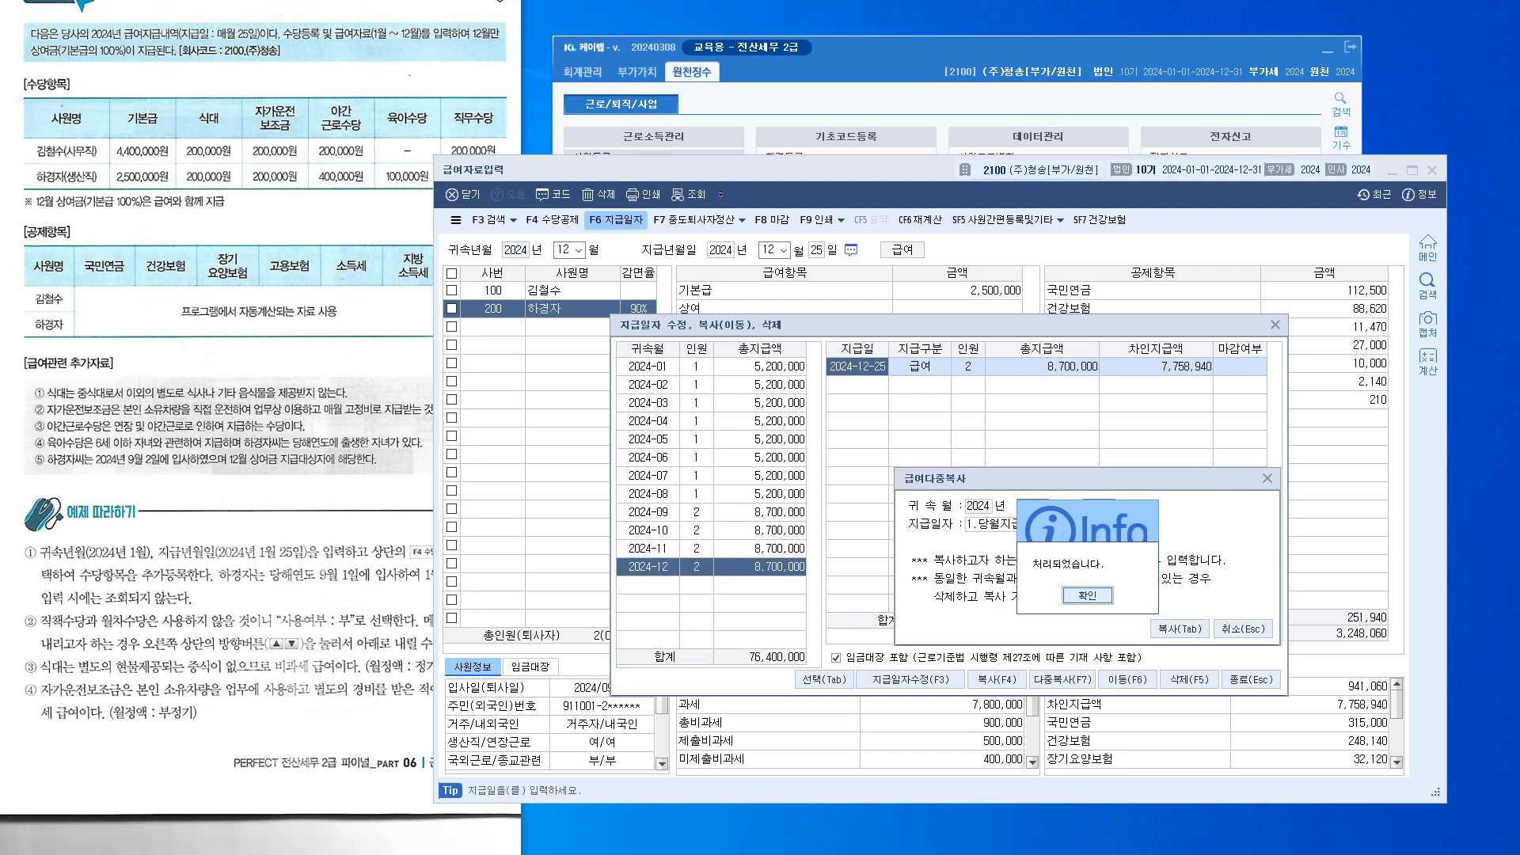
key(Return)
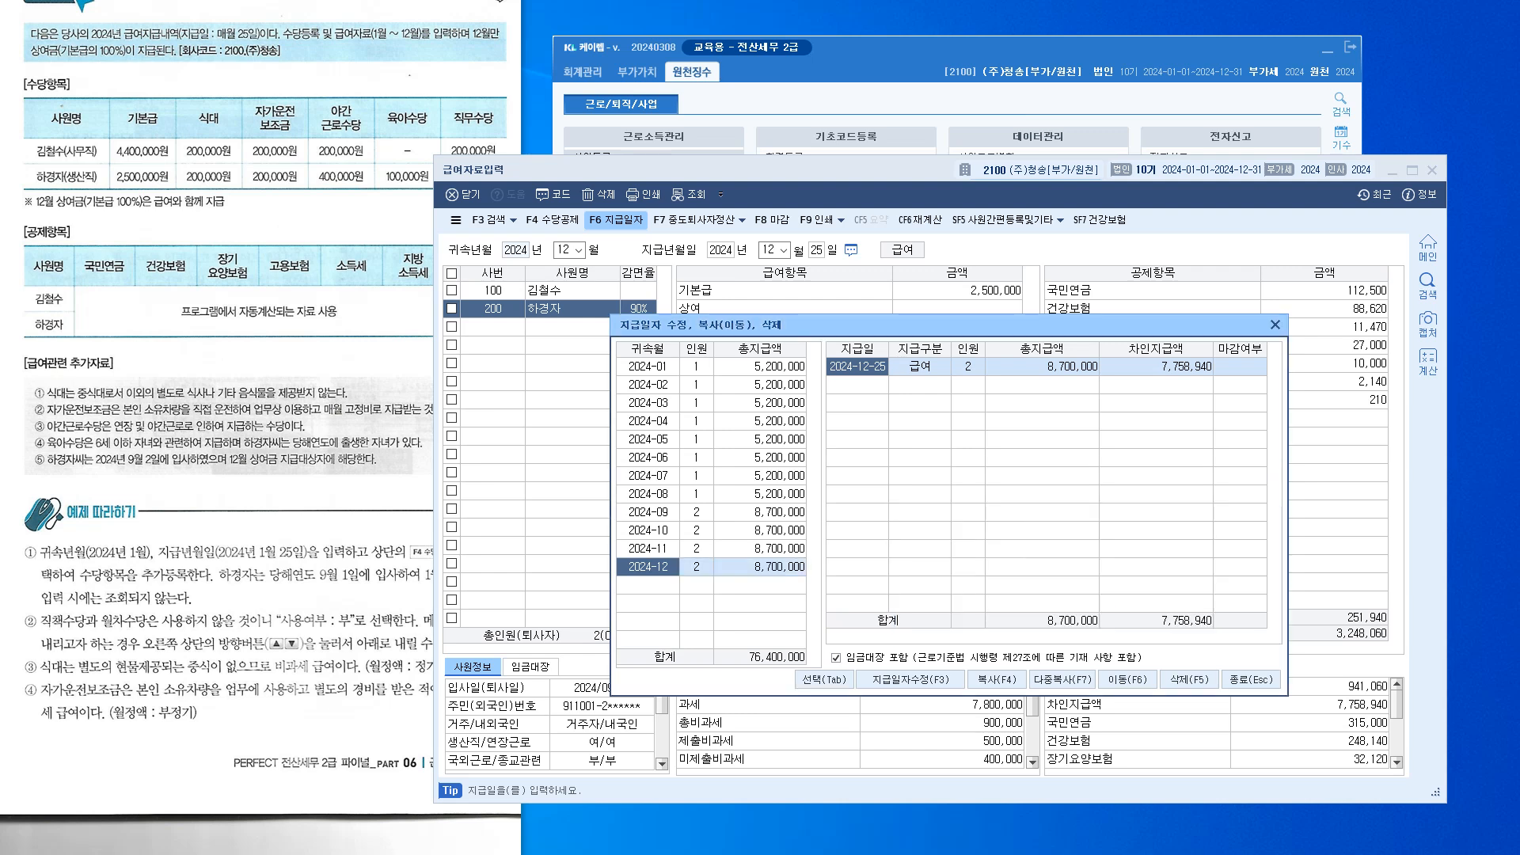
Check the August, September and December 2024 records, then close the payment-date window
click(760, 513)
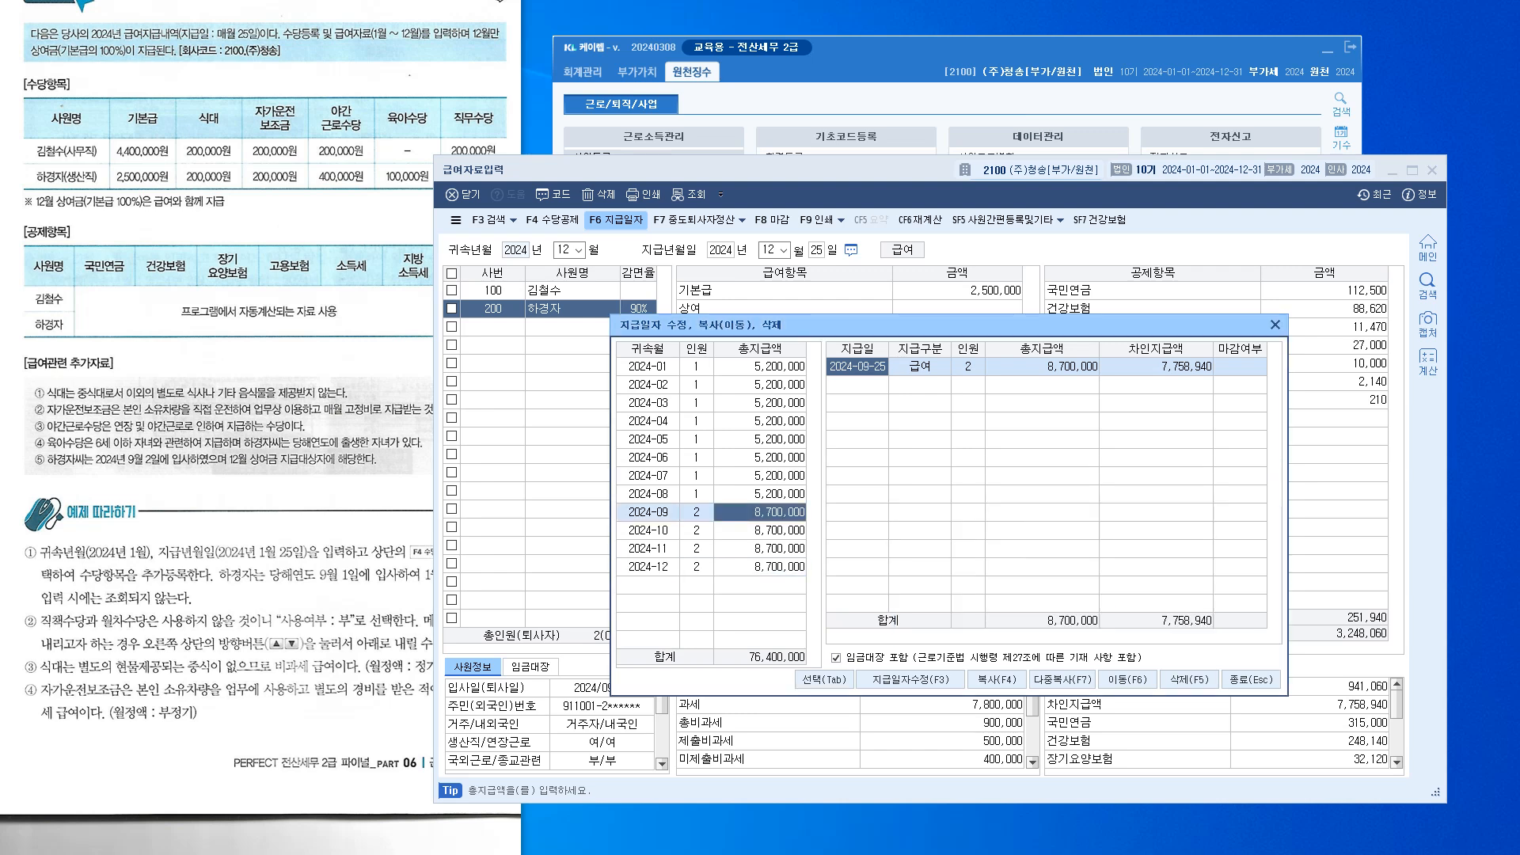
click(760, 494)
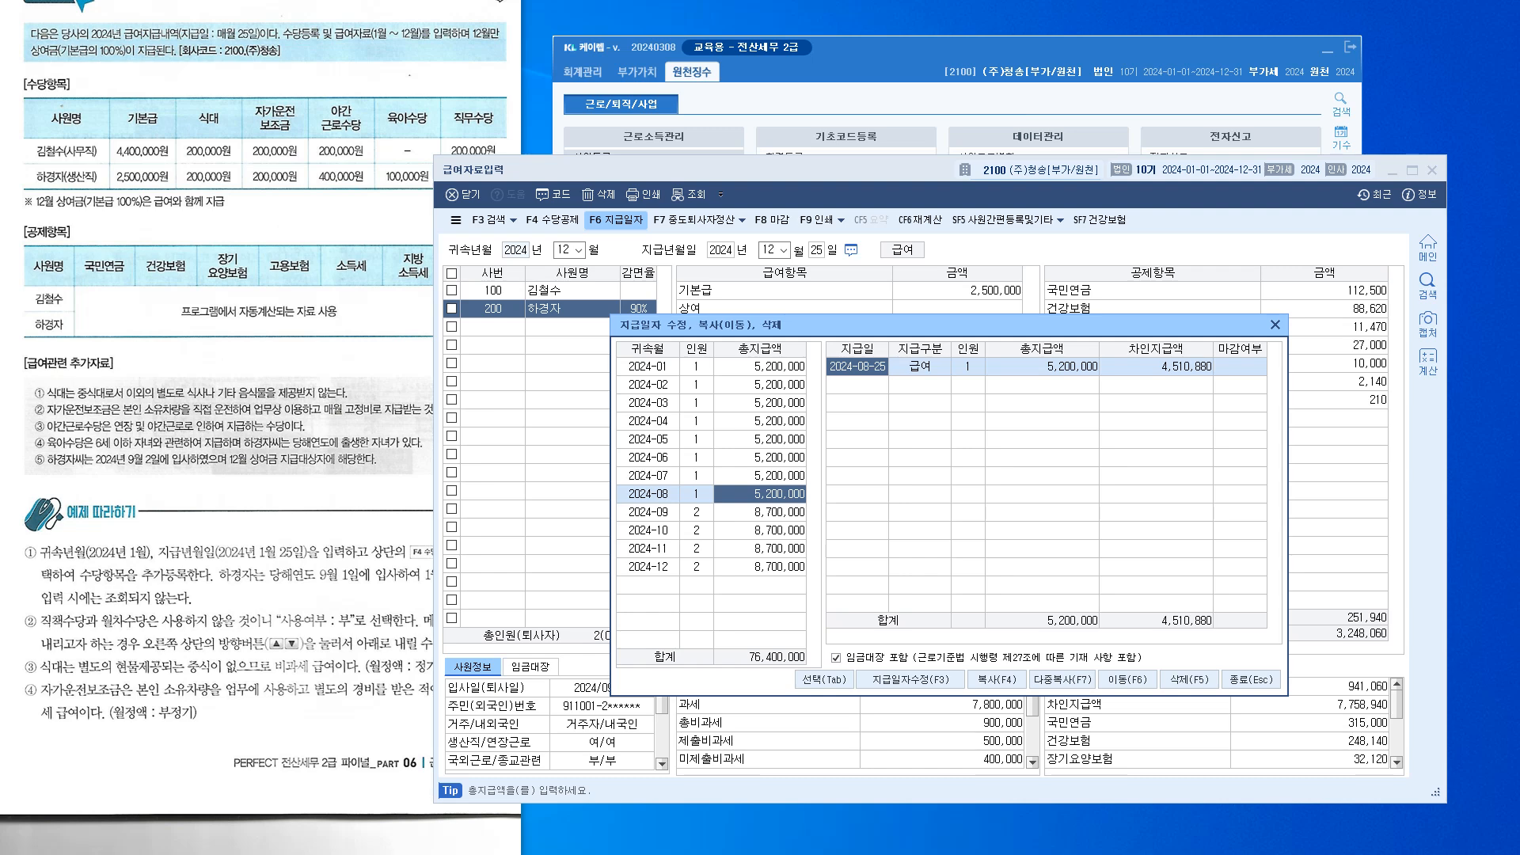
click(760, 513)
key(Down)
key(Down)
key(Down)
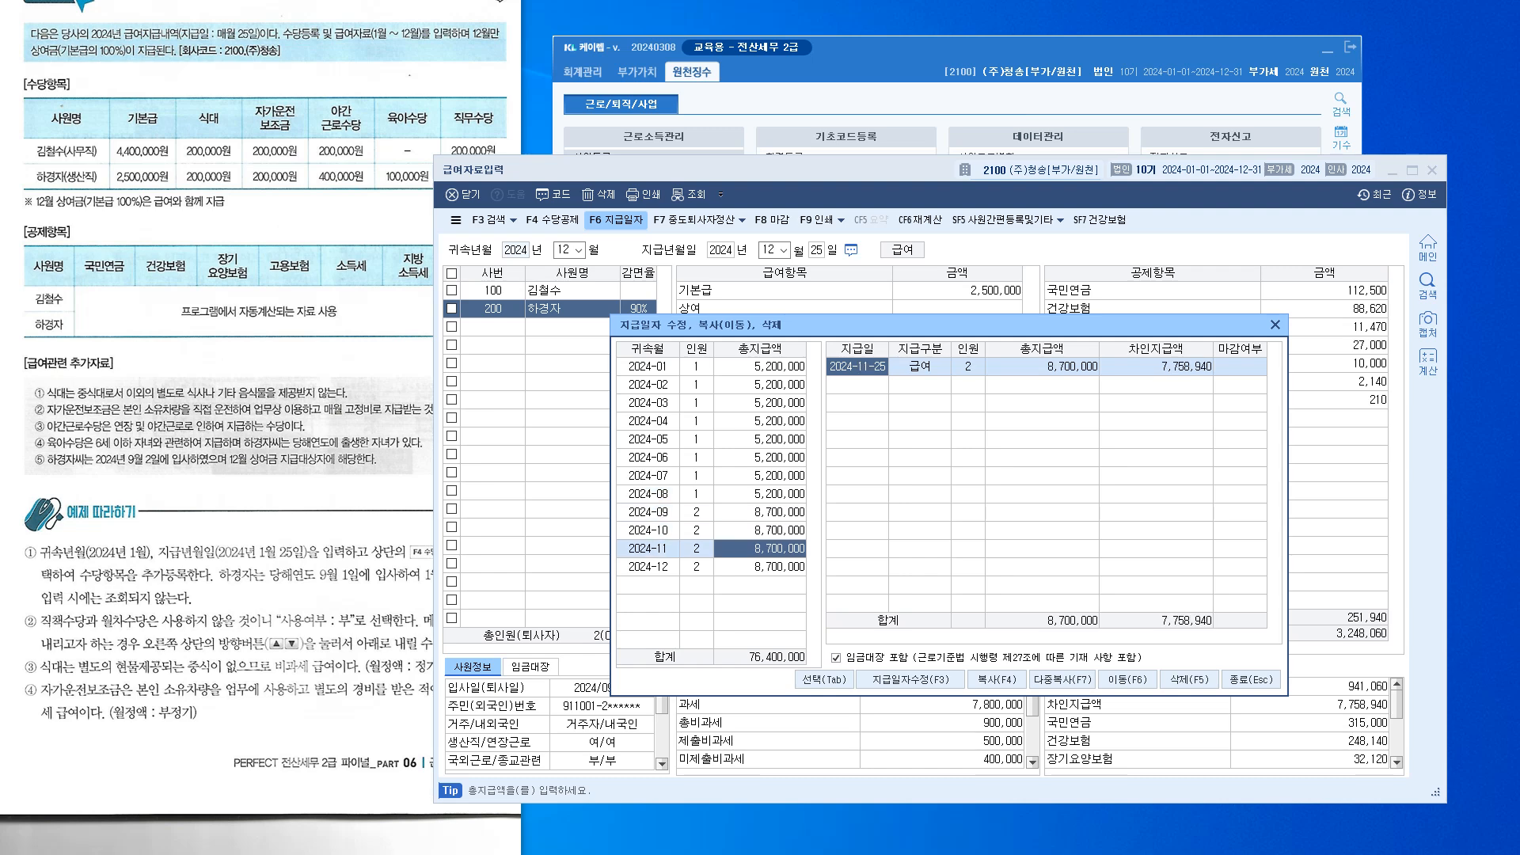
key(Escape)
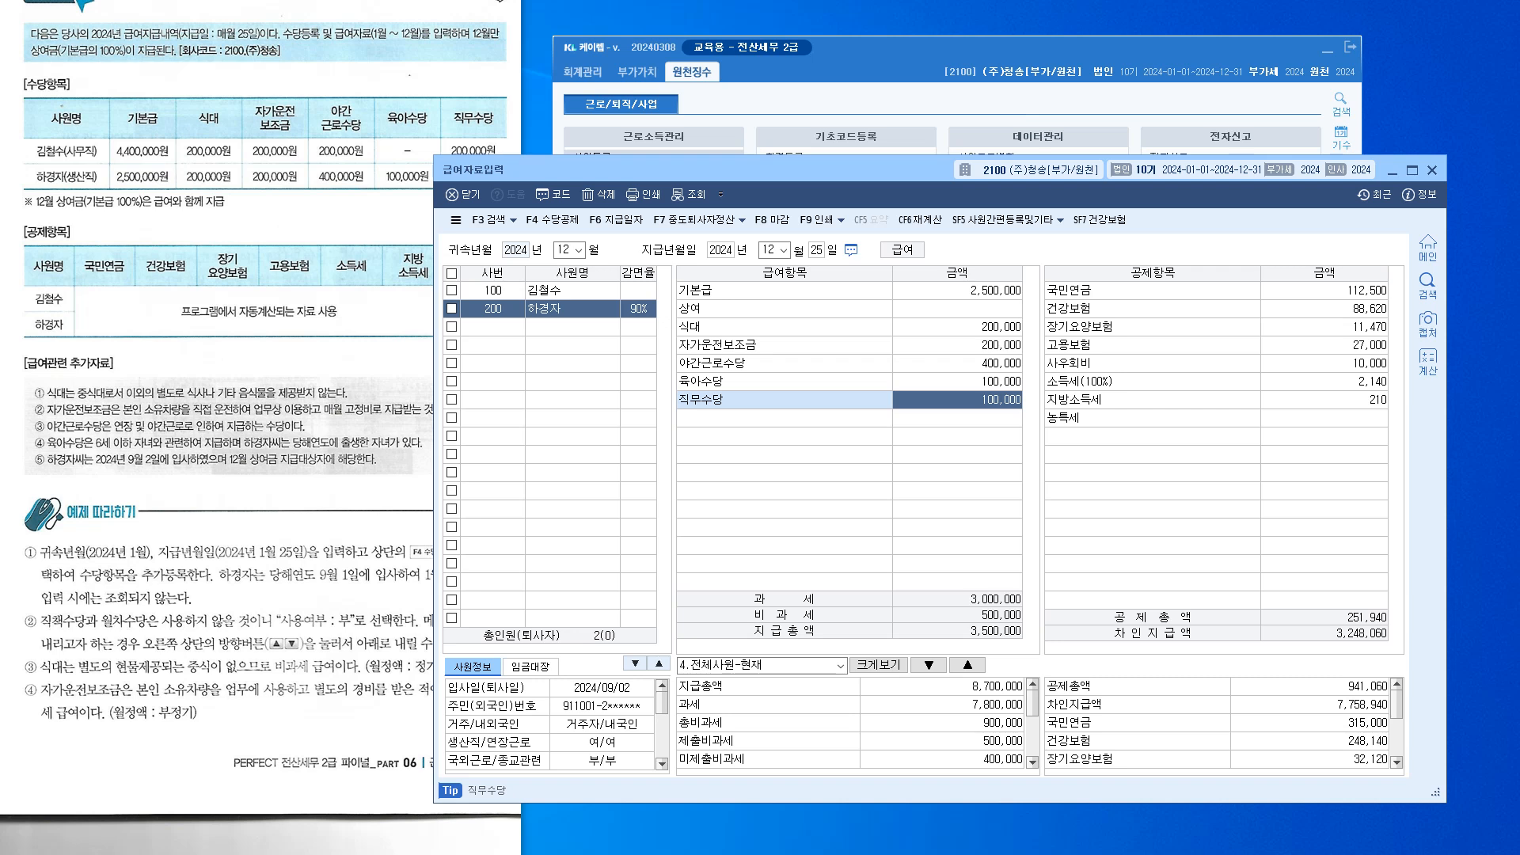
Enter a 4,400,000 December bonus for employee 100
click(493, 290)
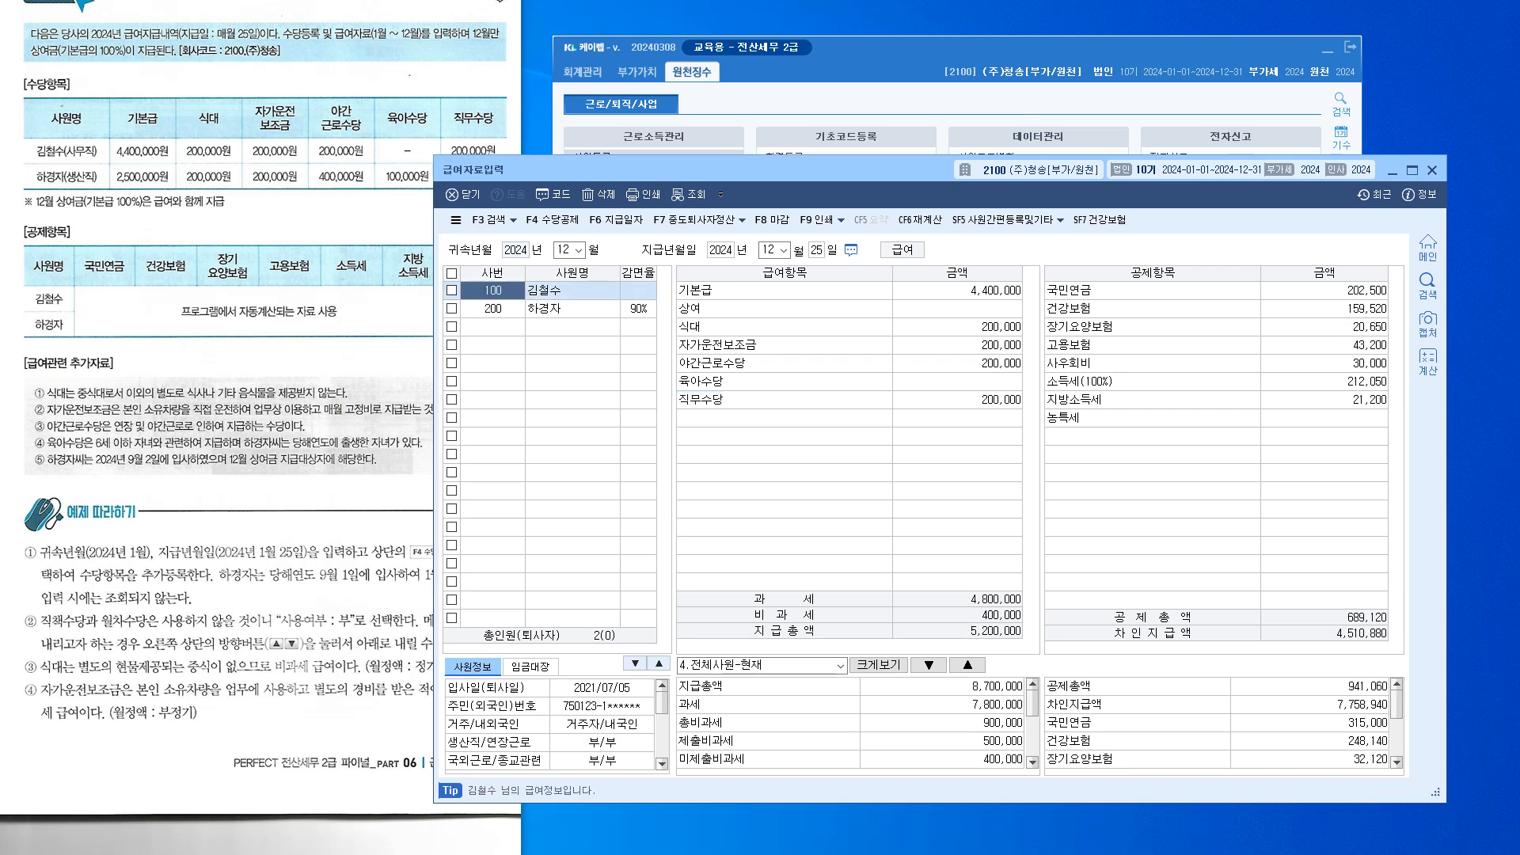
click(957, 309)
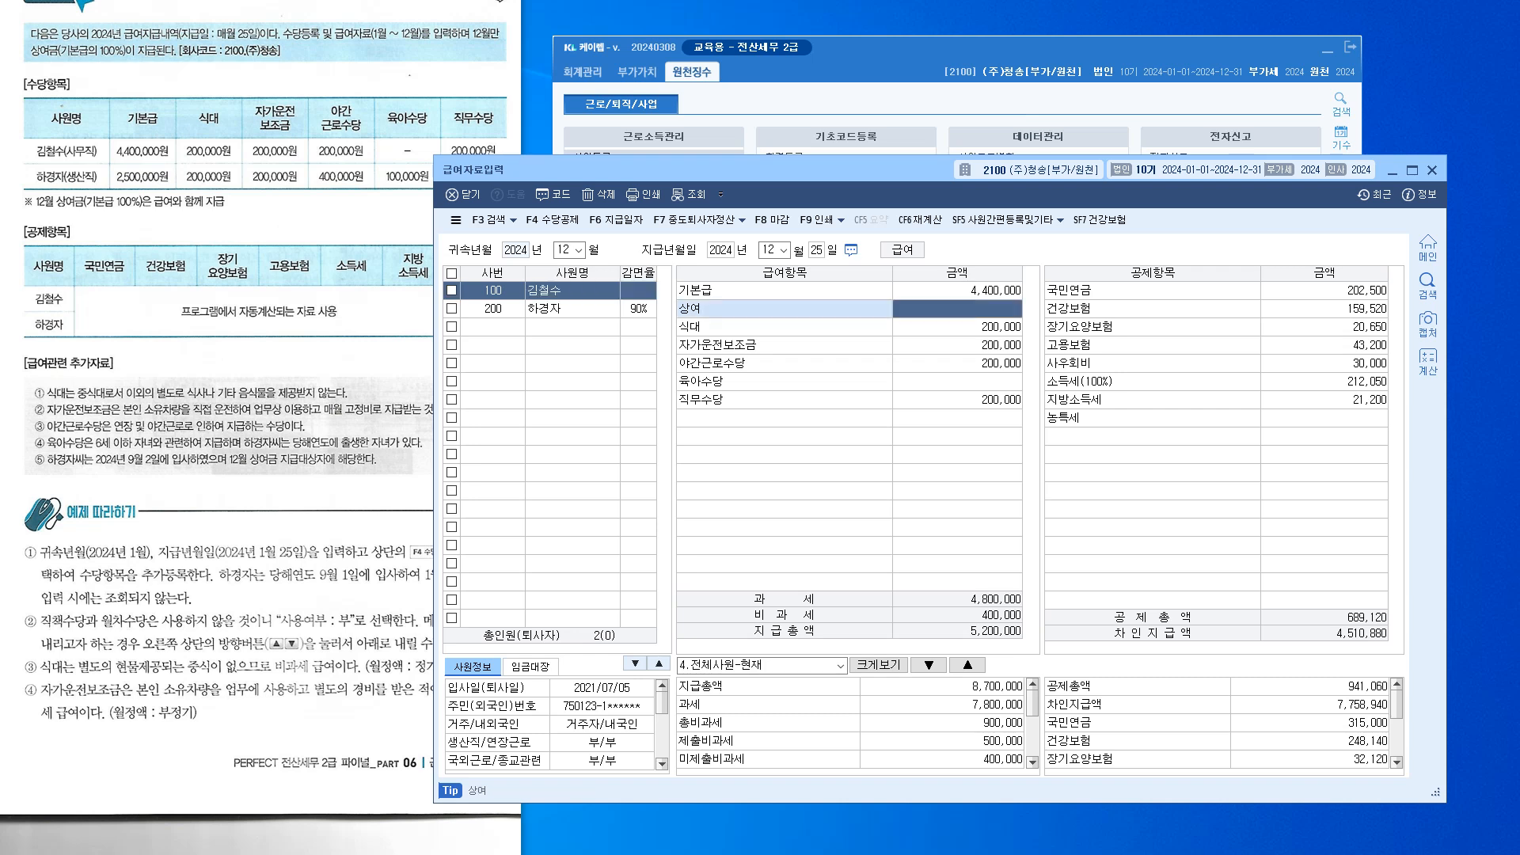
text(4,400,000)
key(Return)
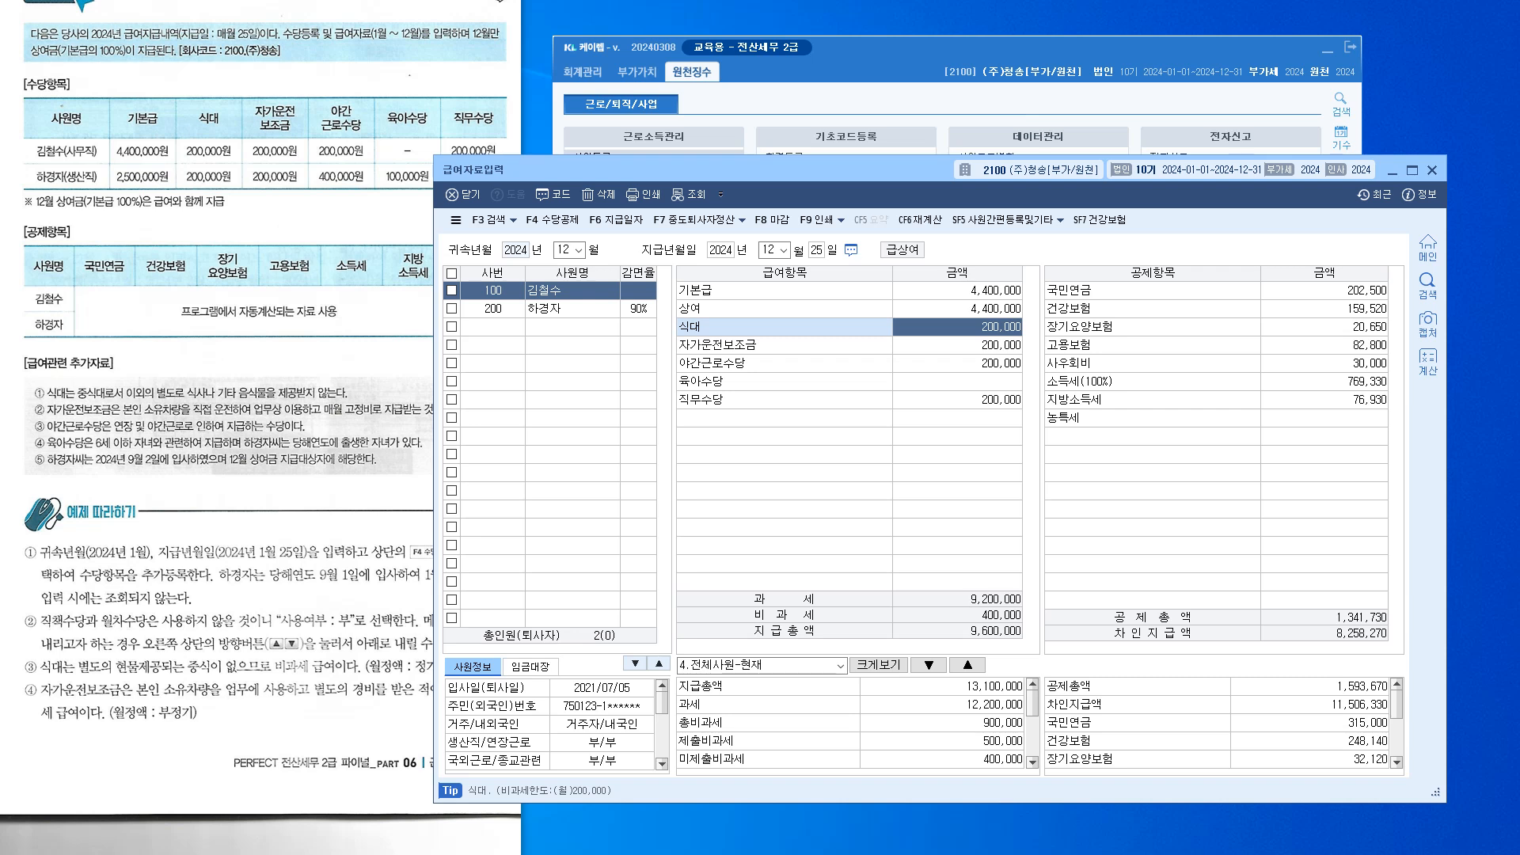
Enter a 2,500,000 December bonus for employee 200 and close the payroll screen
click(493, 309)
click(957, 309)
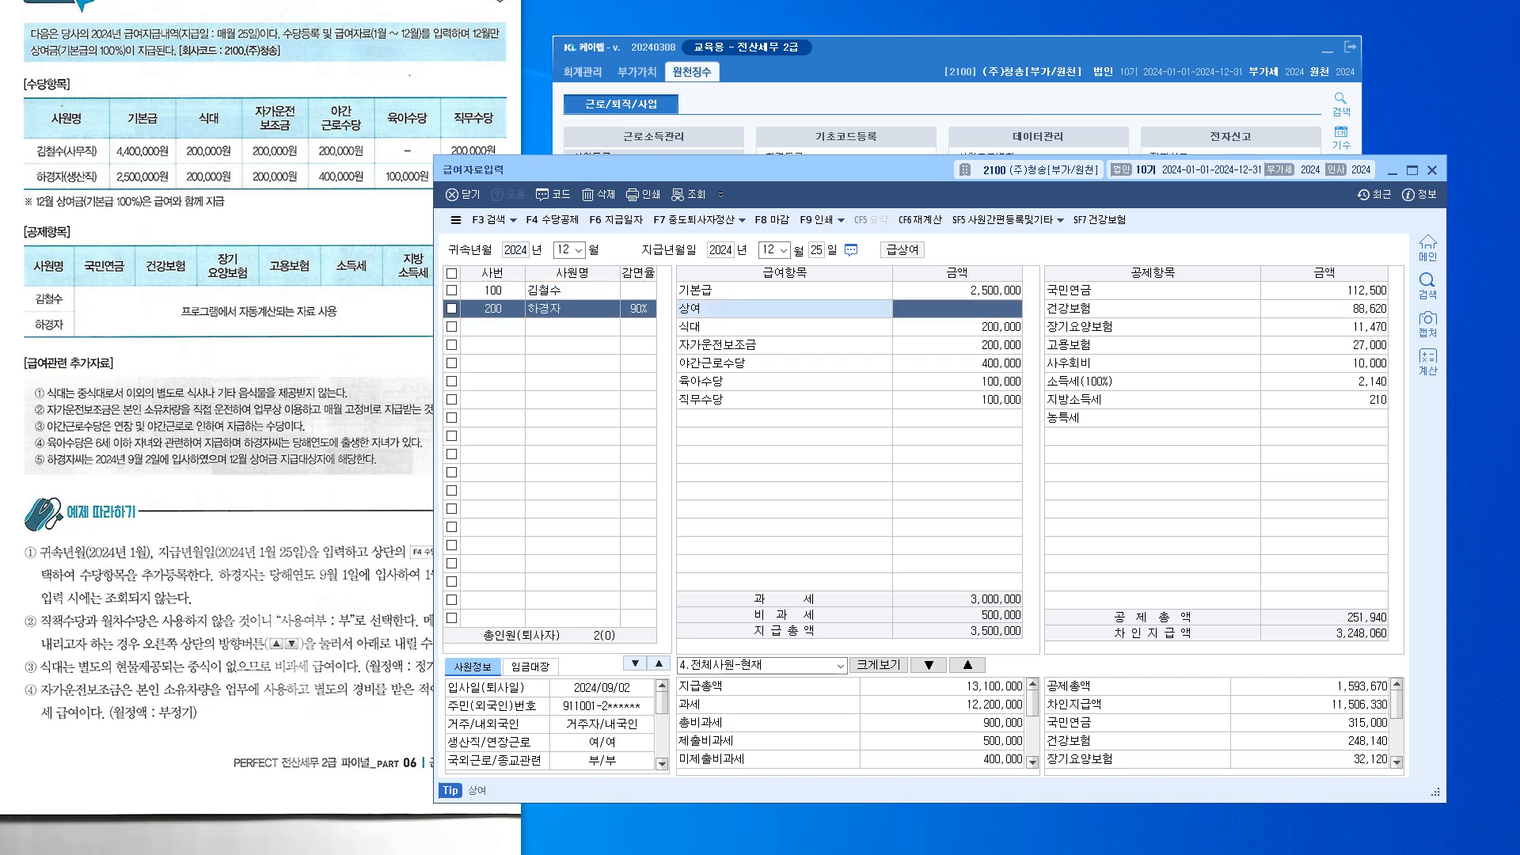
text(2500000)
key(Return)
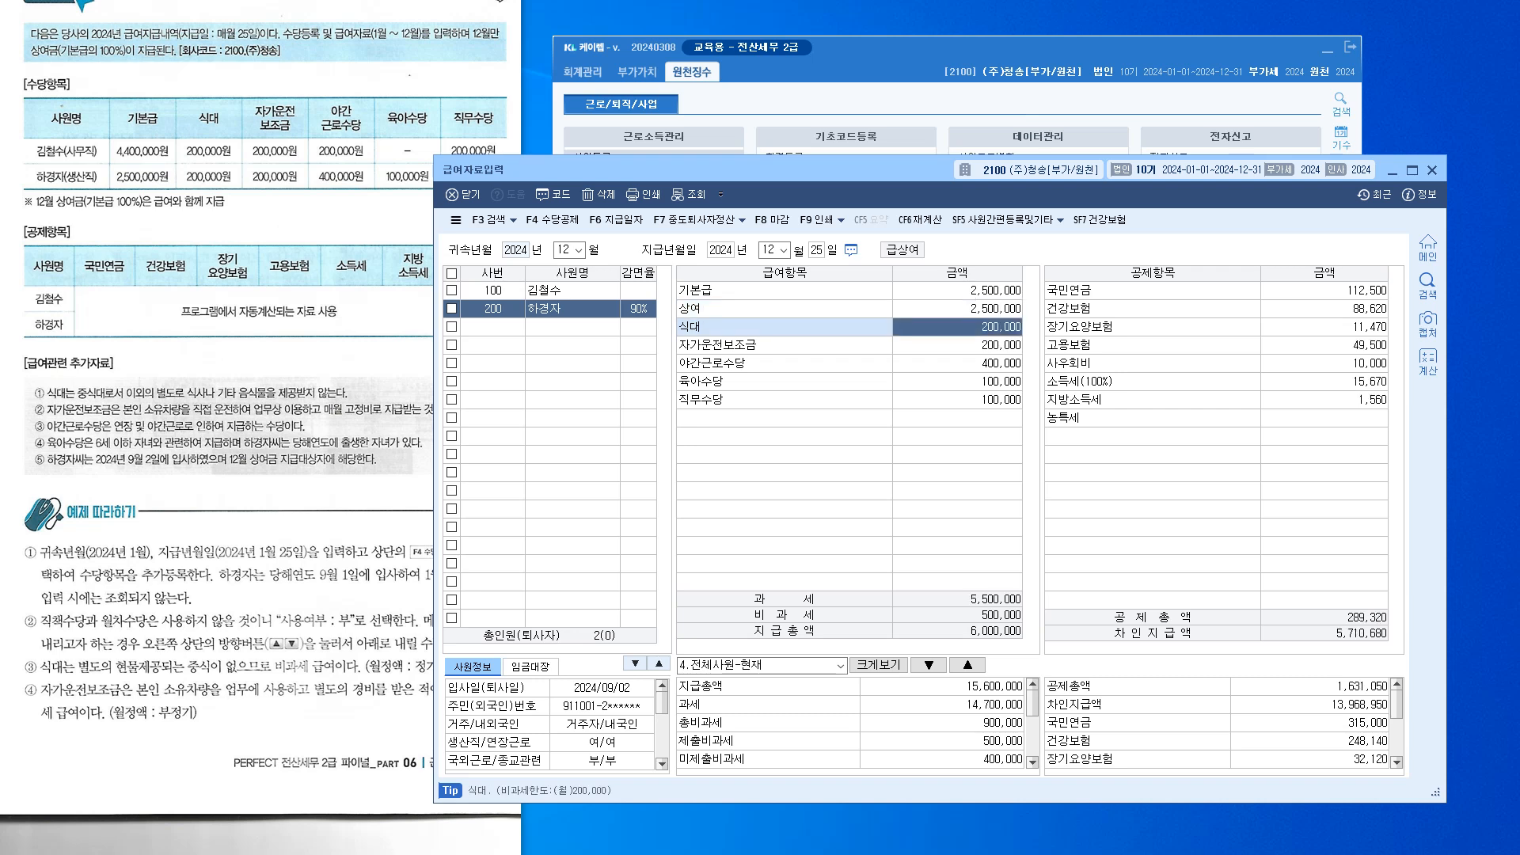
click(956, 382)
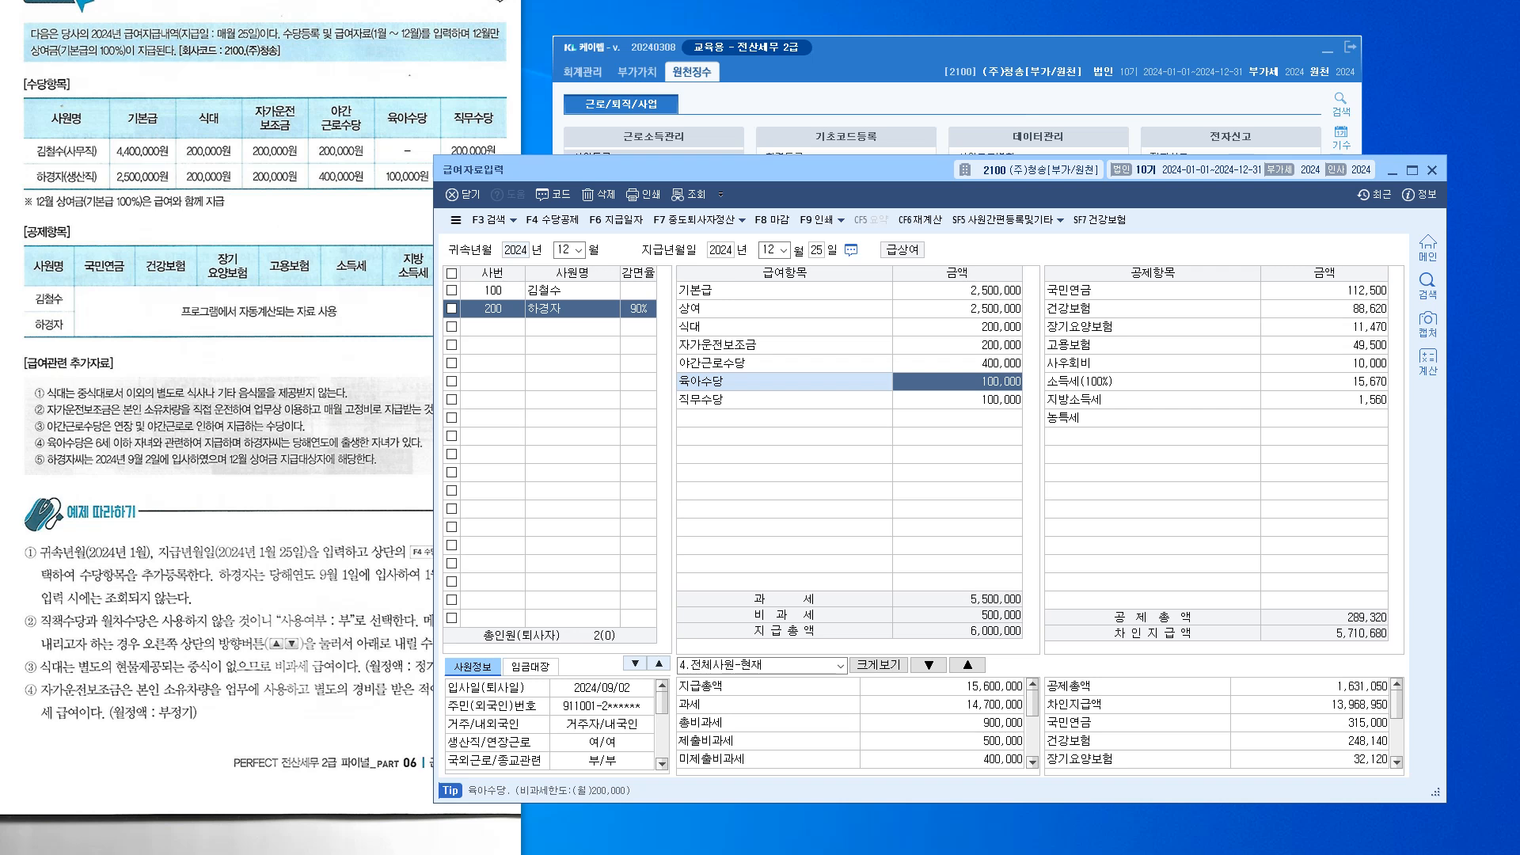
click(468, 196)
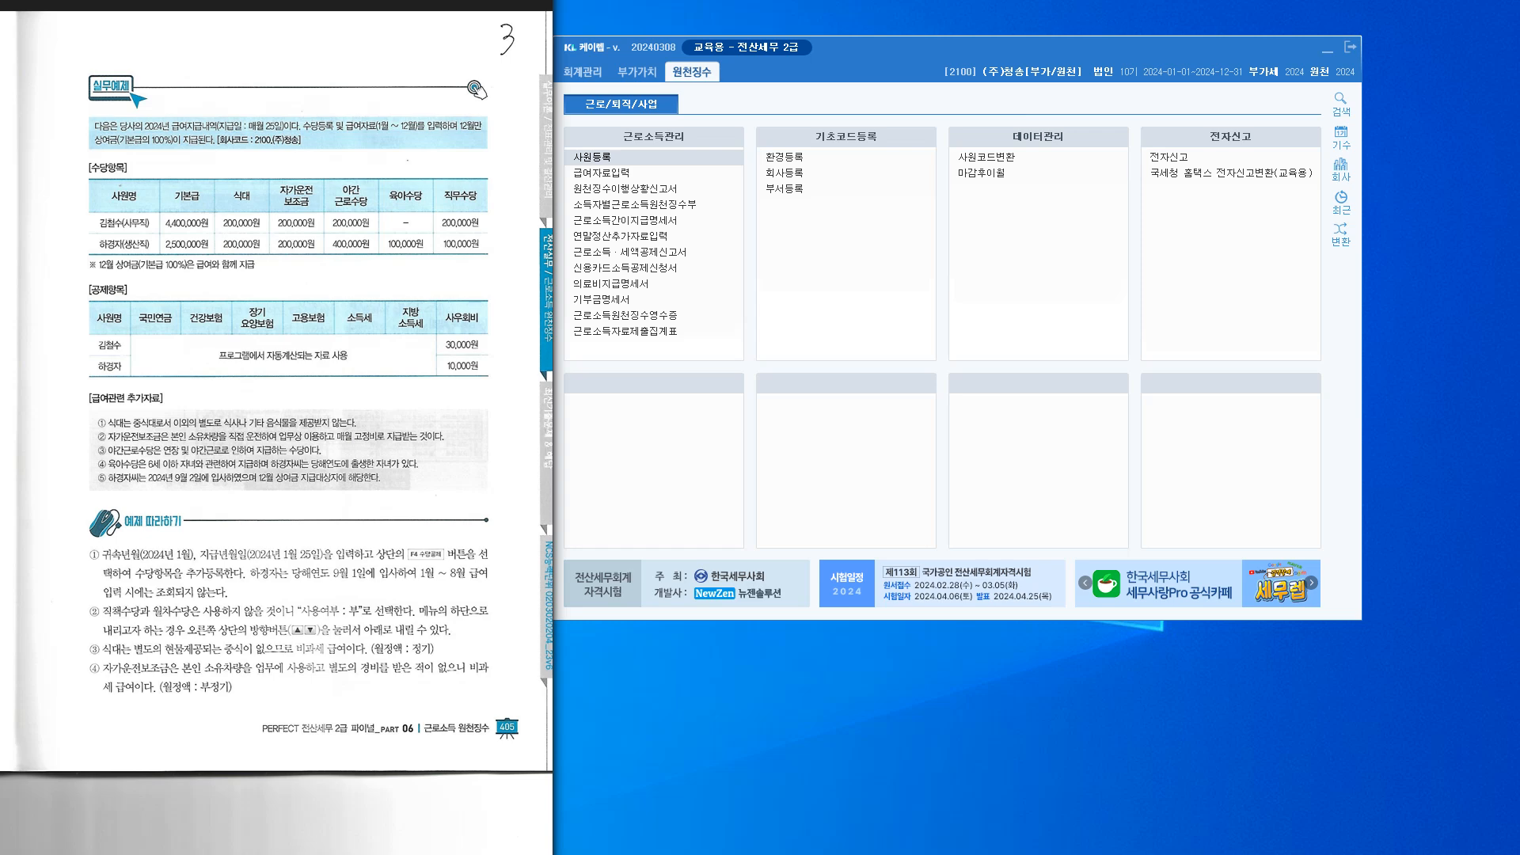
Scroll the 원천징수 main menu to view its reporting items
scroll(276, 433, down, 1)
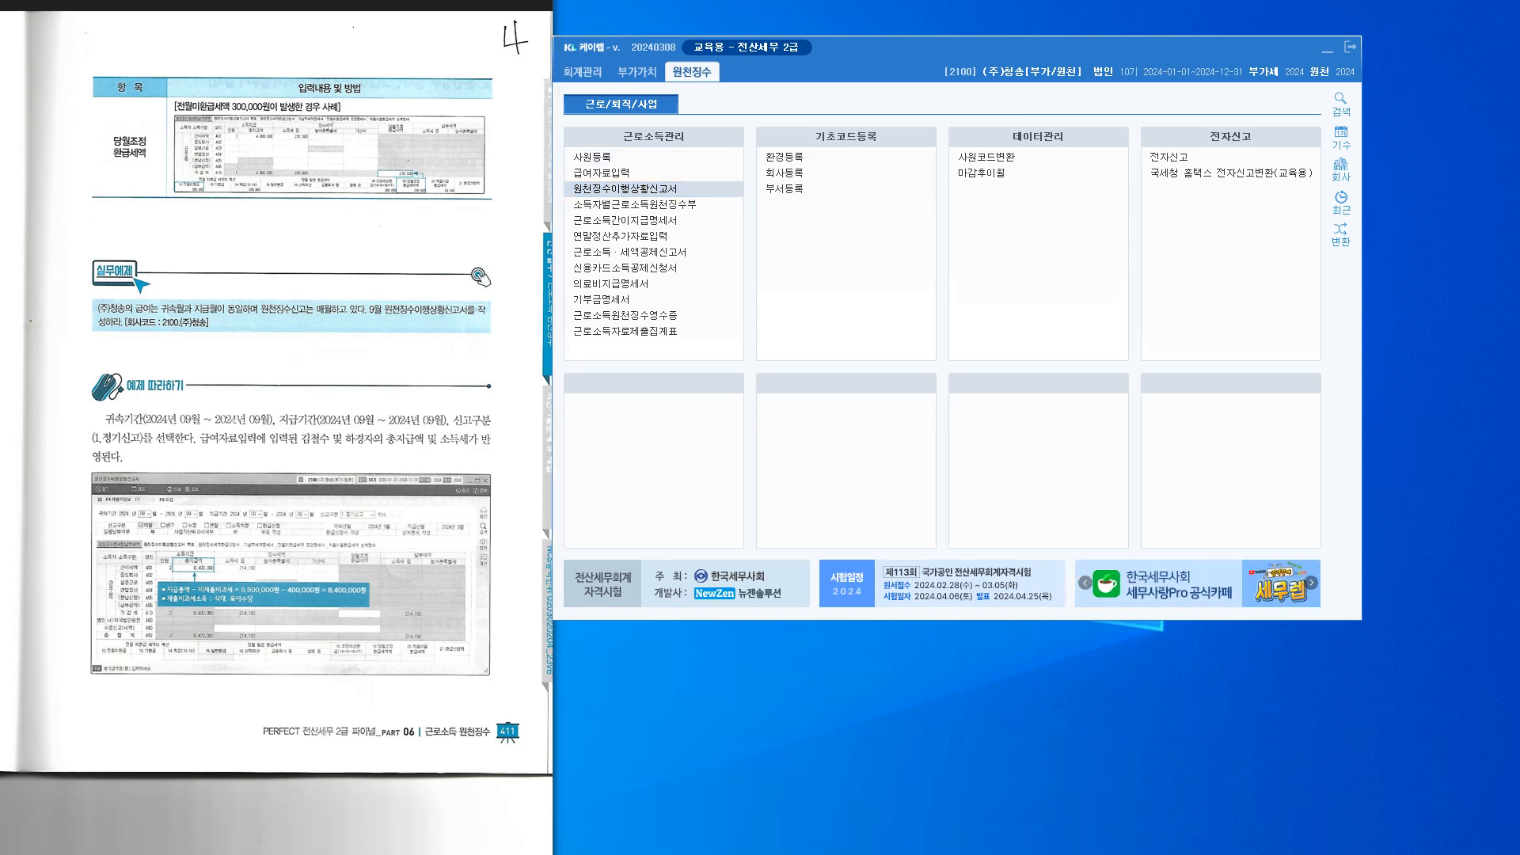
Open 원천징수이행상황신고서 with period months 09 and 1.정기신고
click(626, 188)
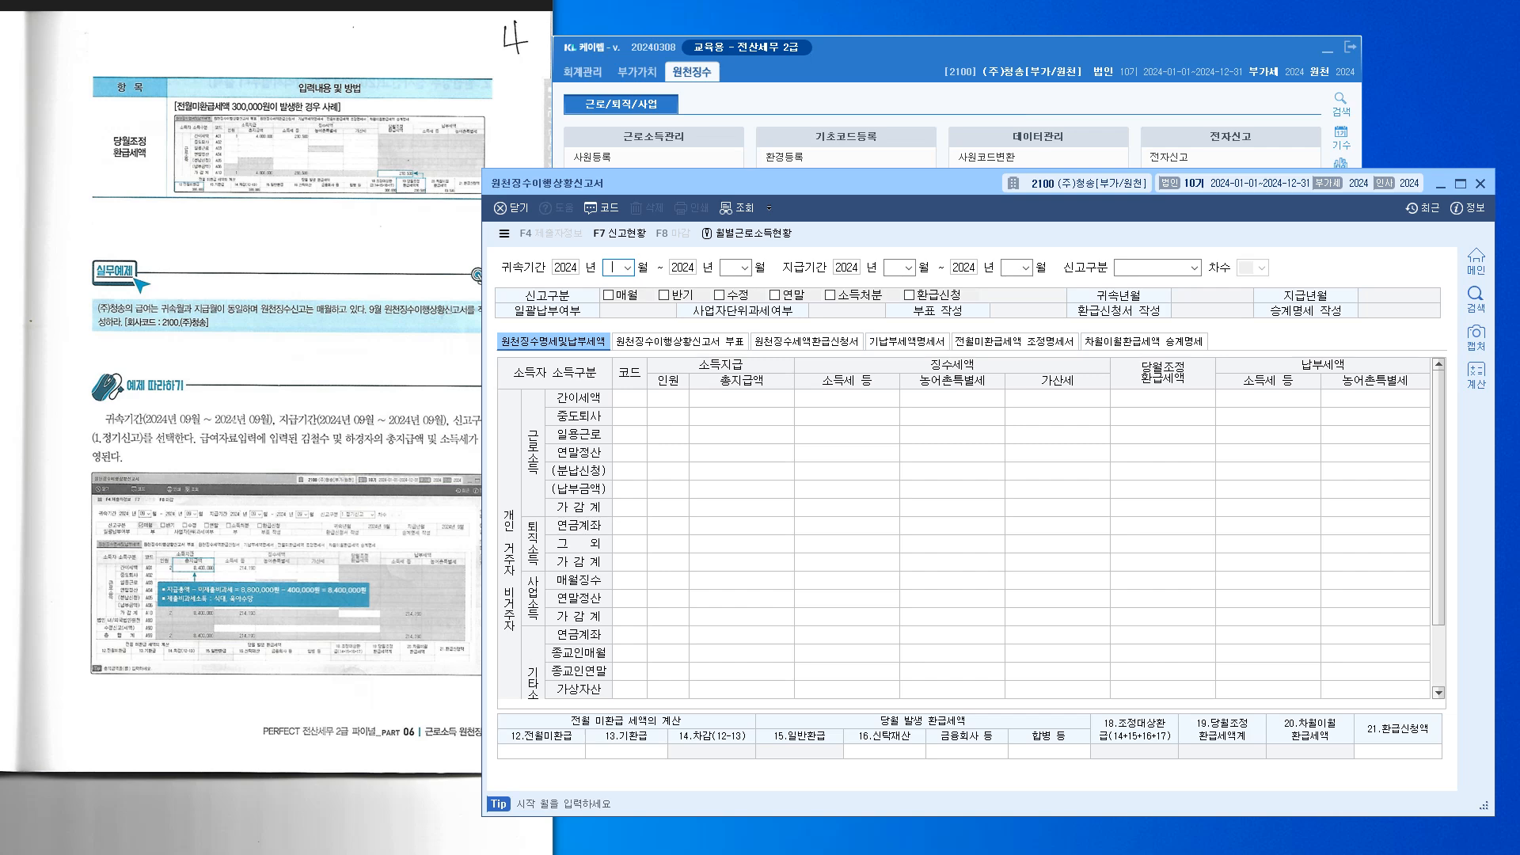
text(09)
key(Return)
key(Return)
key(Return)
key(Return)
key(Return)
key(Return)
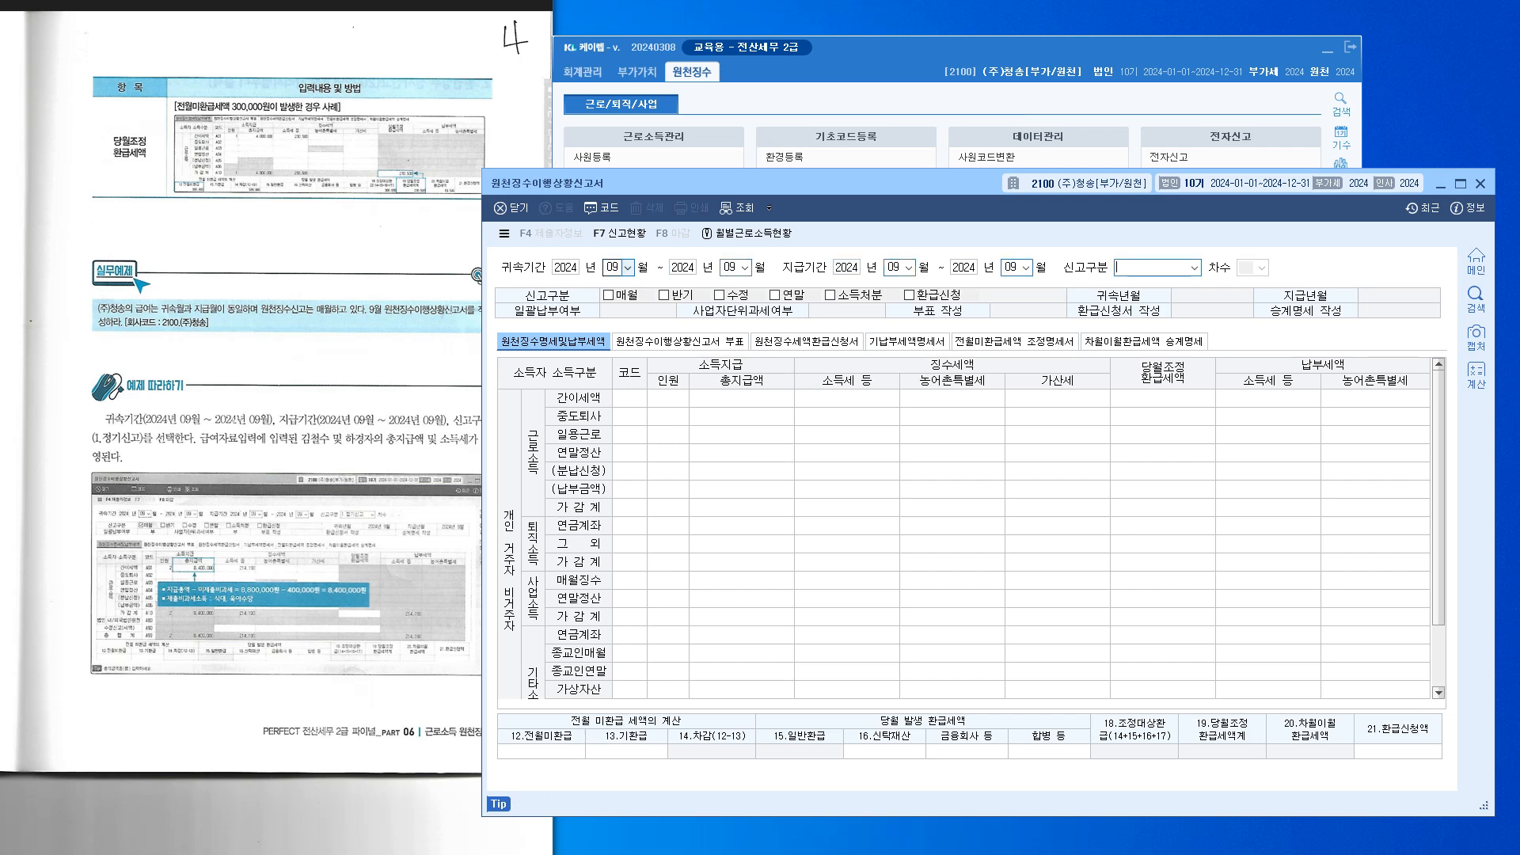
text(1)
key(Return)
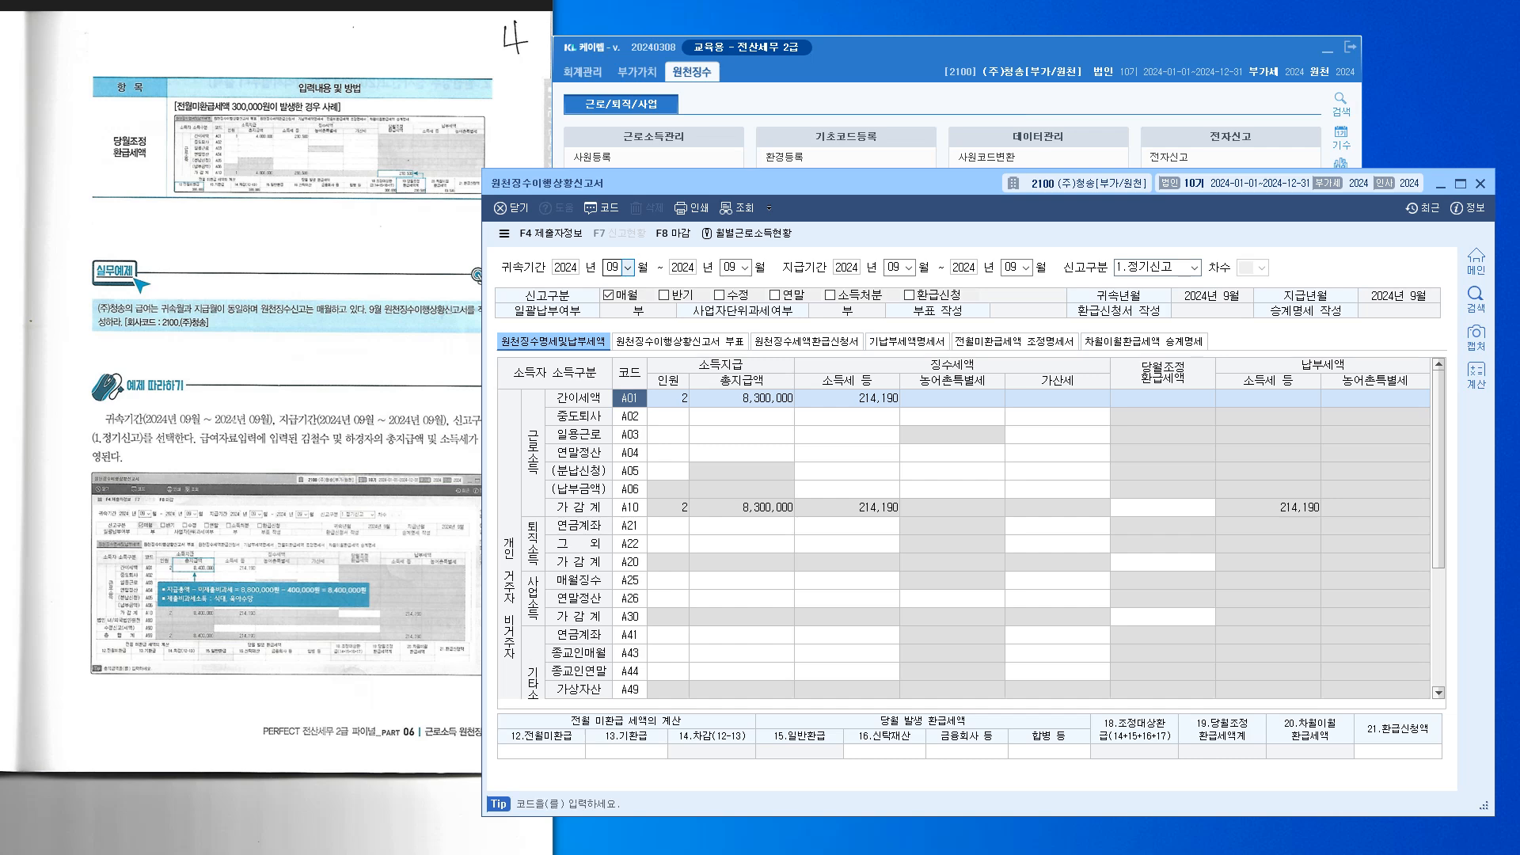
drag(665, 184, 655, 162)
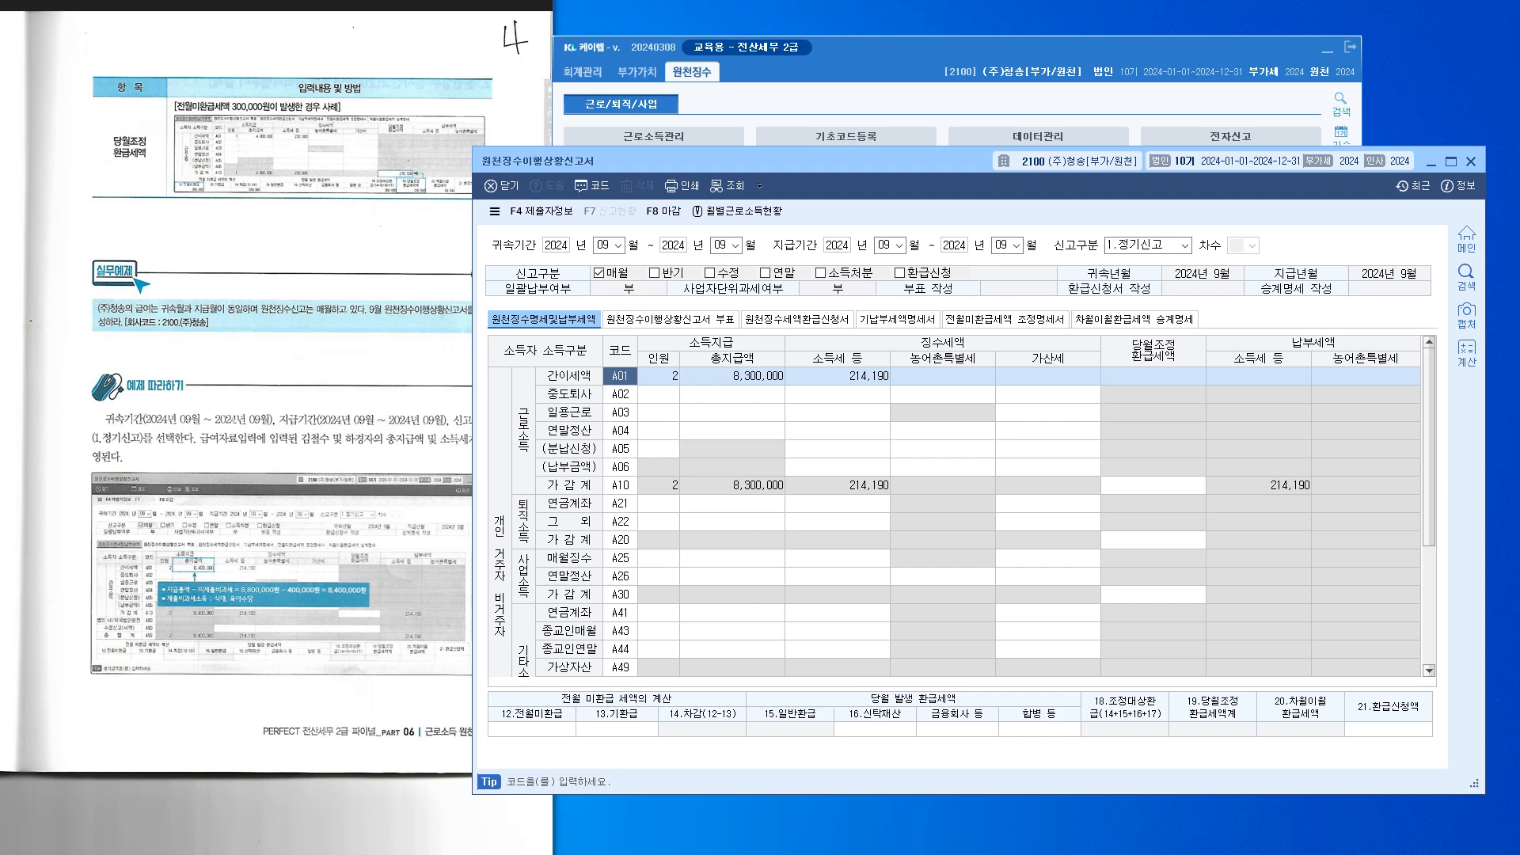
Load the 09 (September) payroll in 급여자료입력 and view employees 100 and 200
click(871, 101)
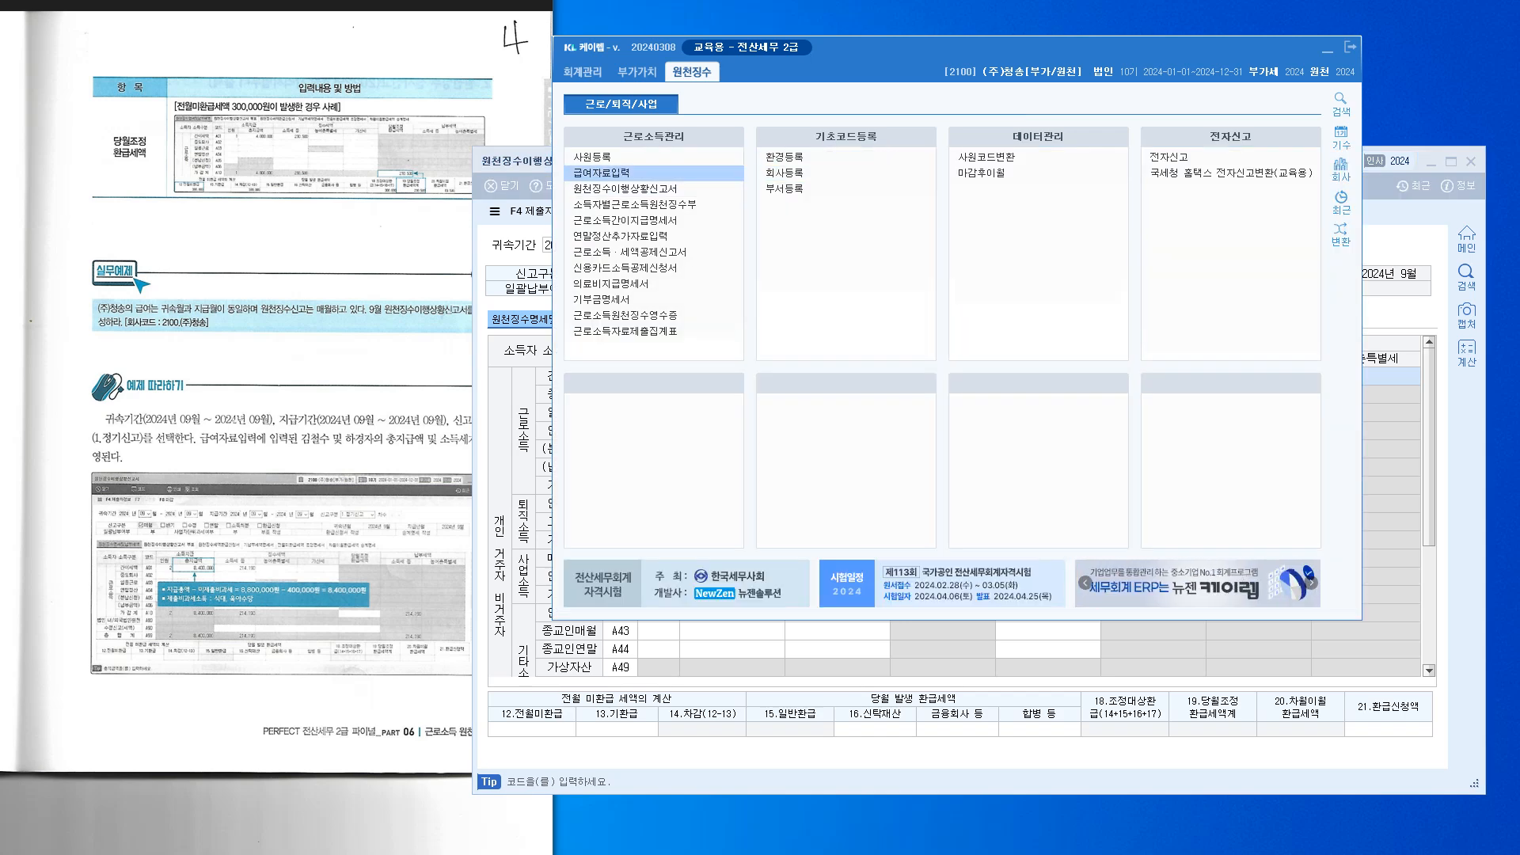
click(602, 172)
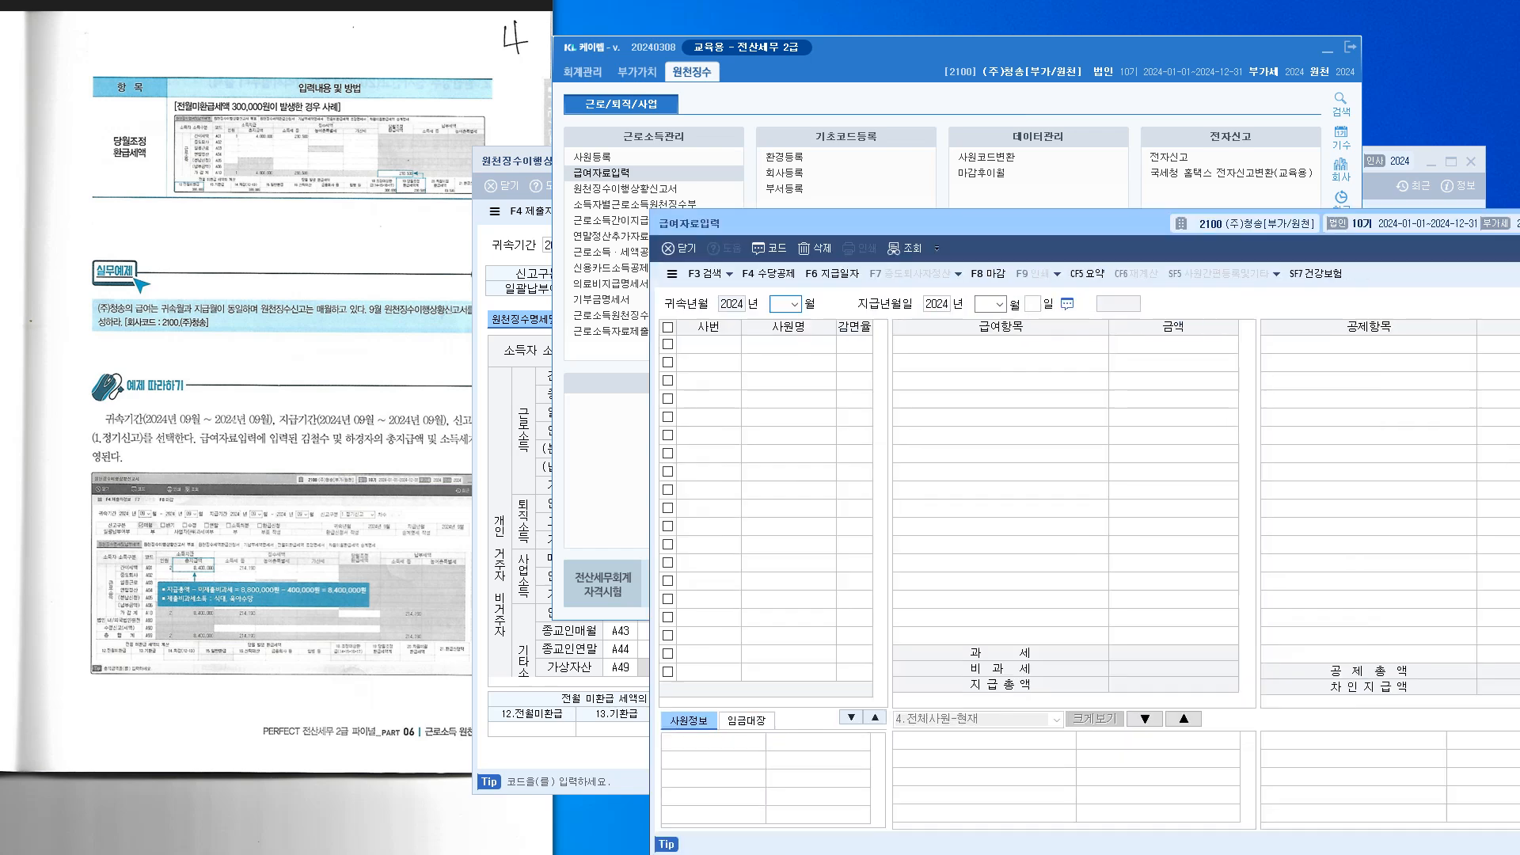
text(09)
key(Return)
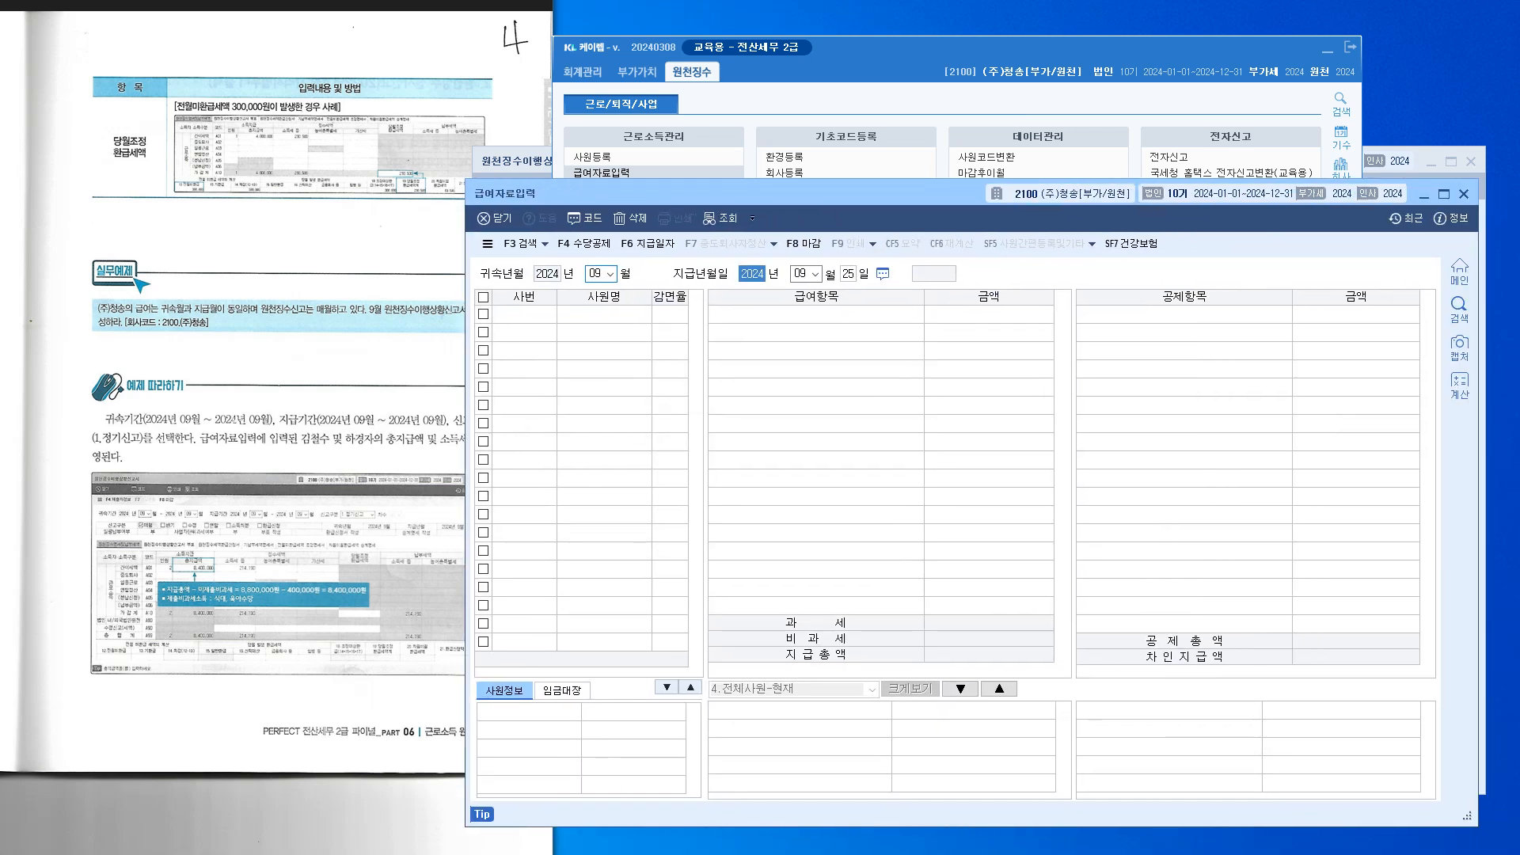
key(Return)
key(Return)
key(Return)
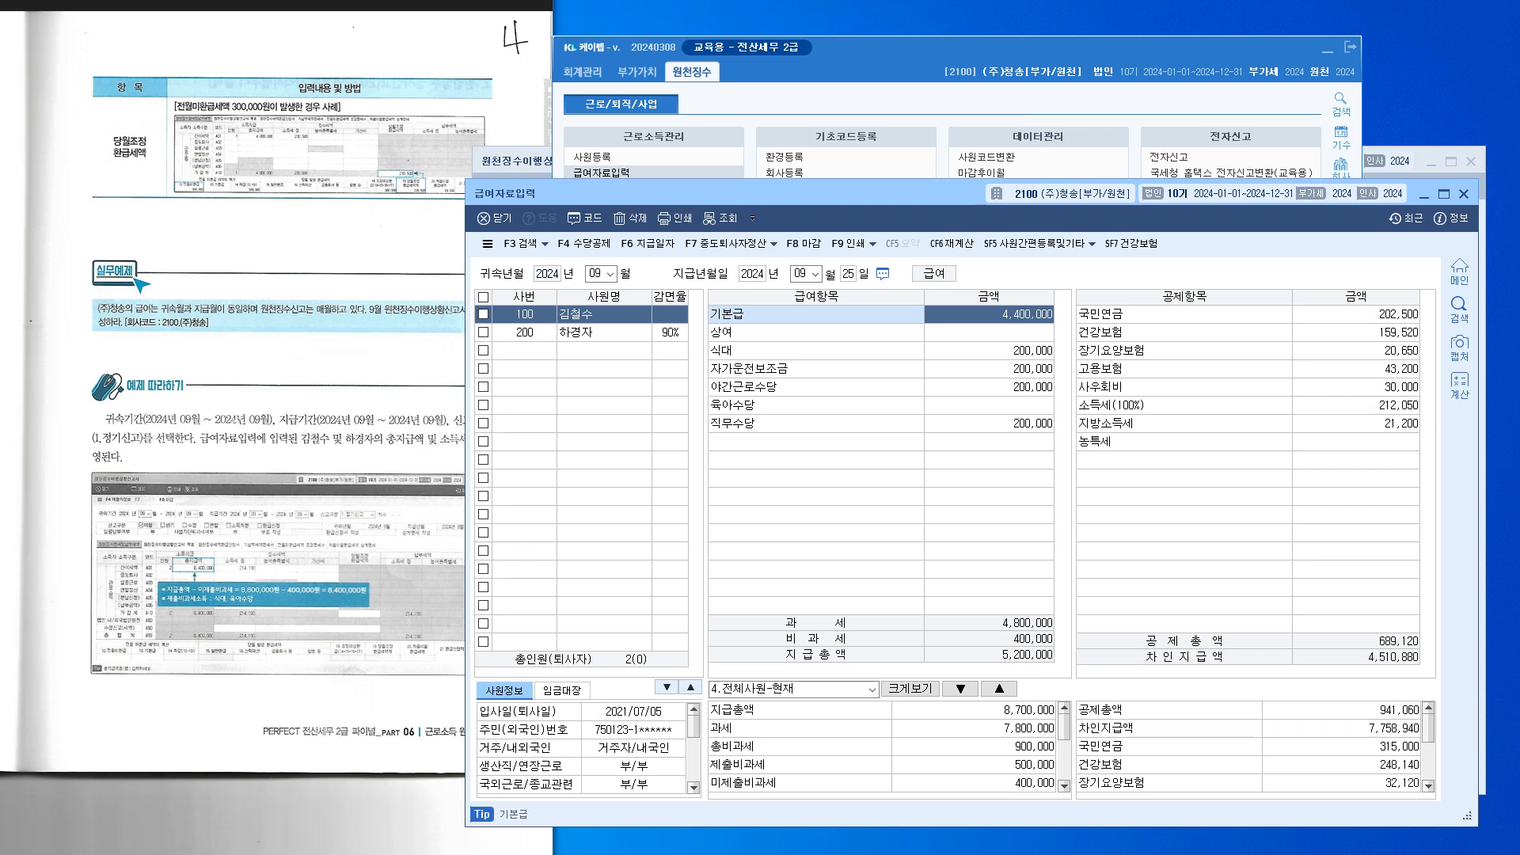
click(604, 314)
click(524, 332)
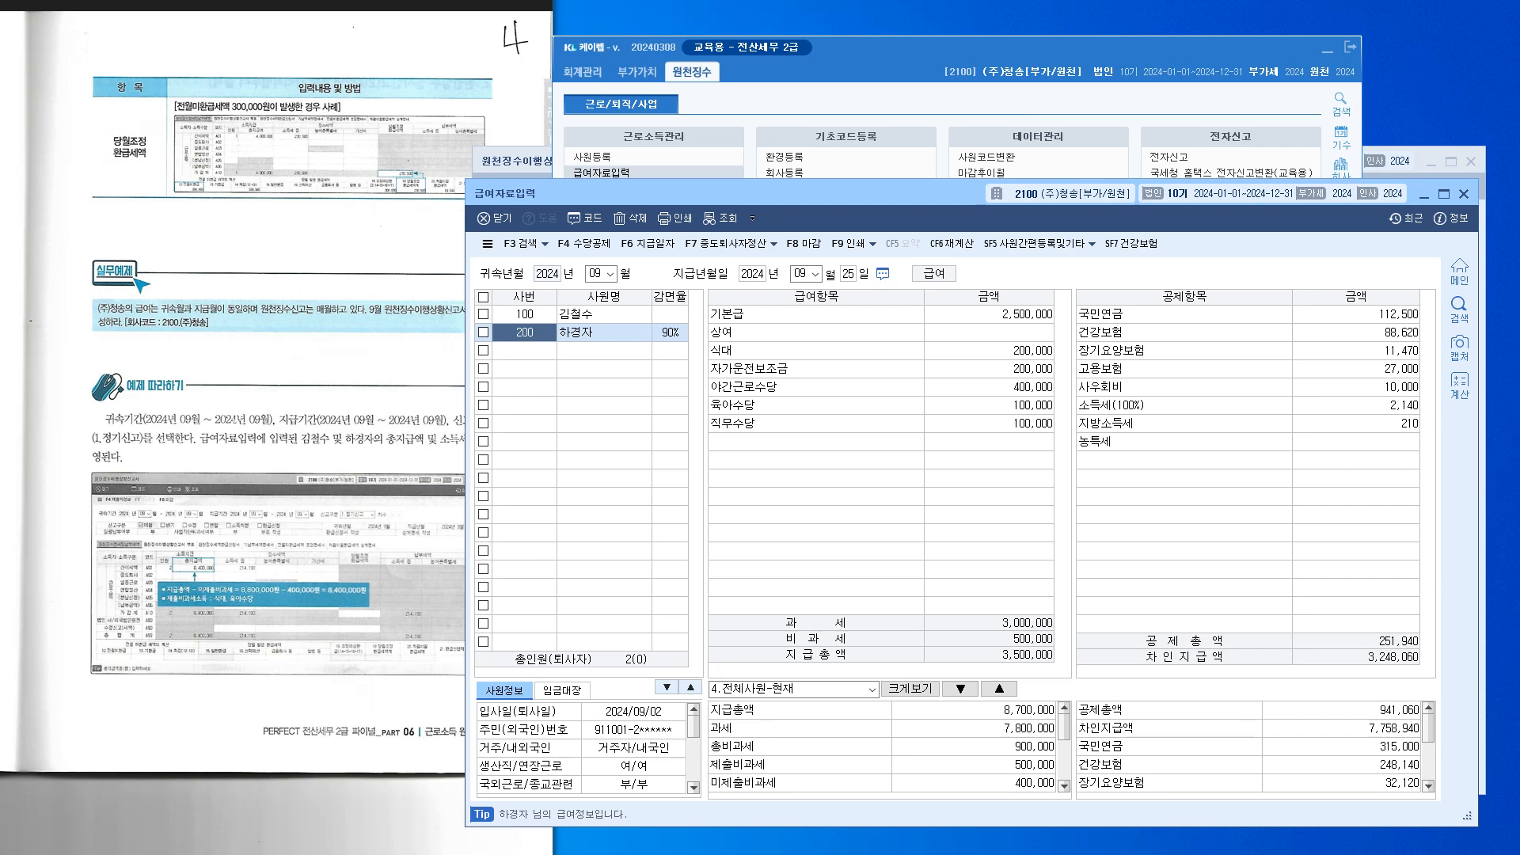
Arrange the payroll and withholding report windows to compare both employees with report rows A01–A10
drag(752, 193, 744, 478)
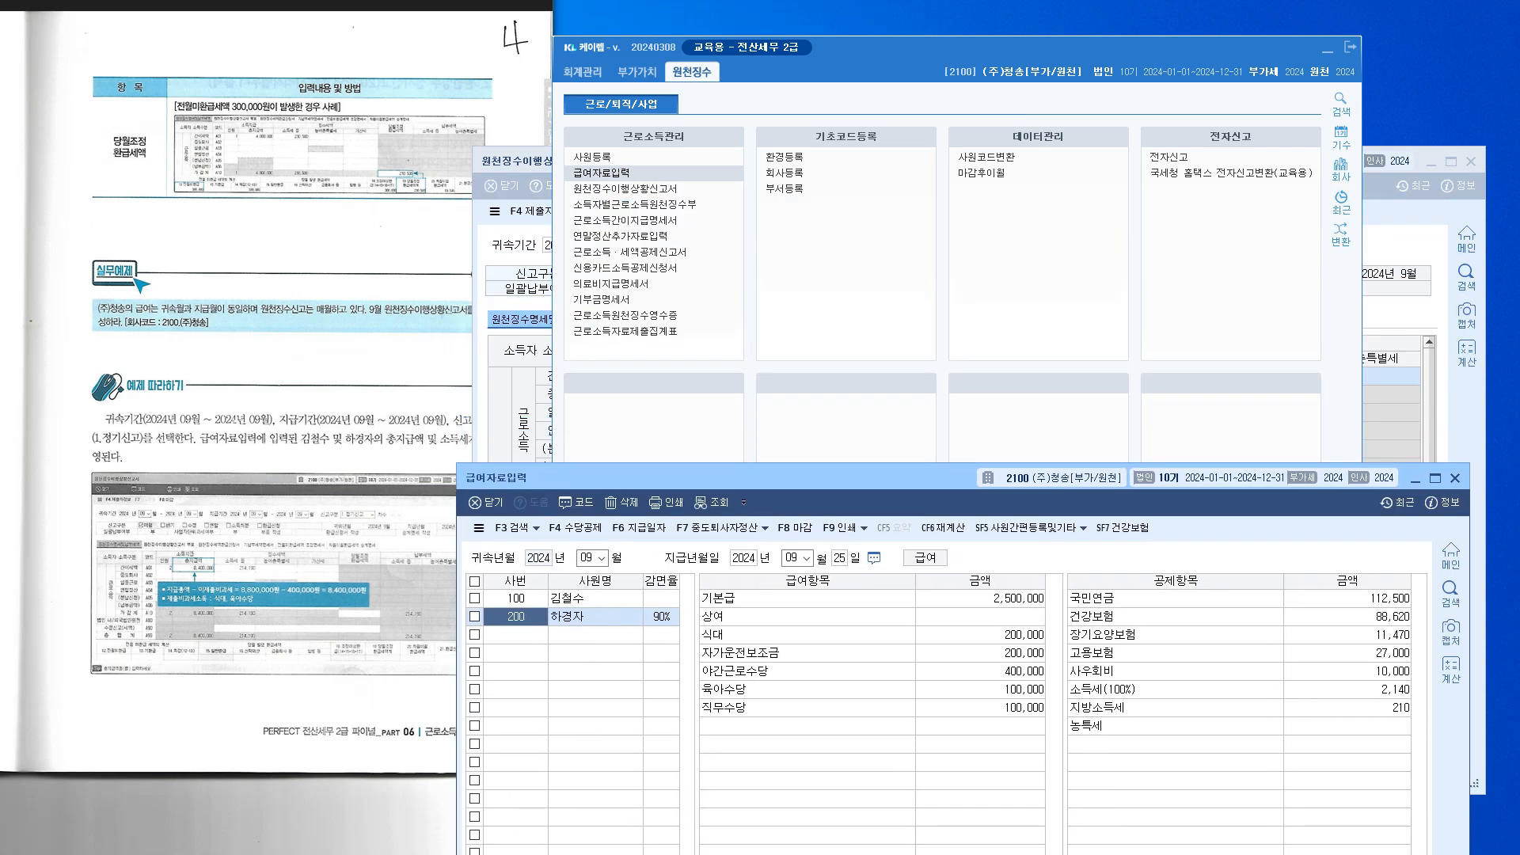
click(516, 162)
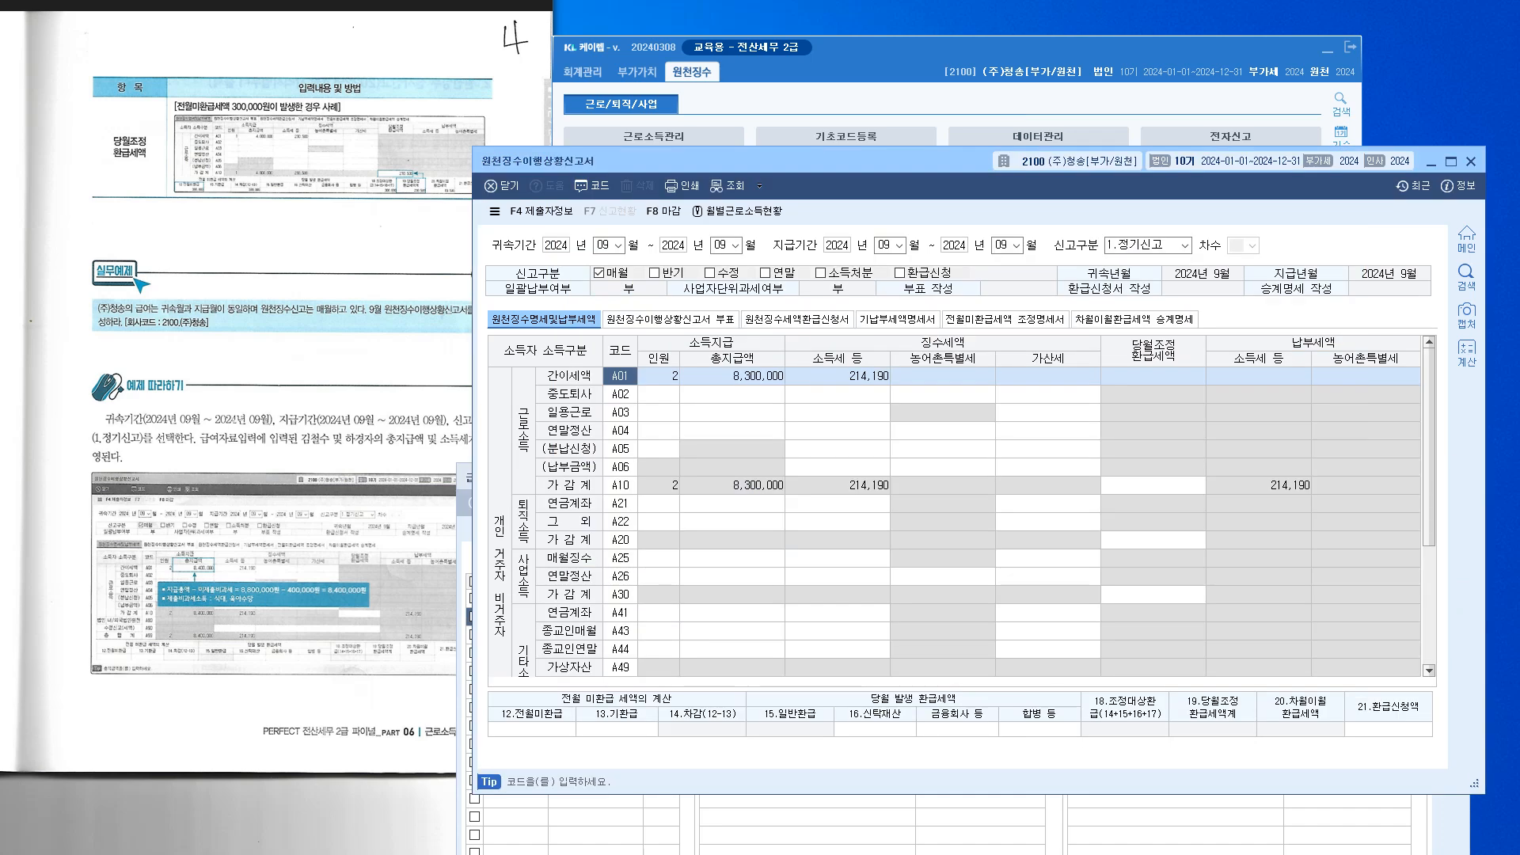
click(466, 478)
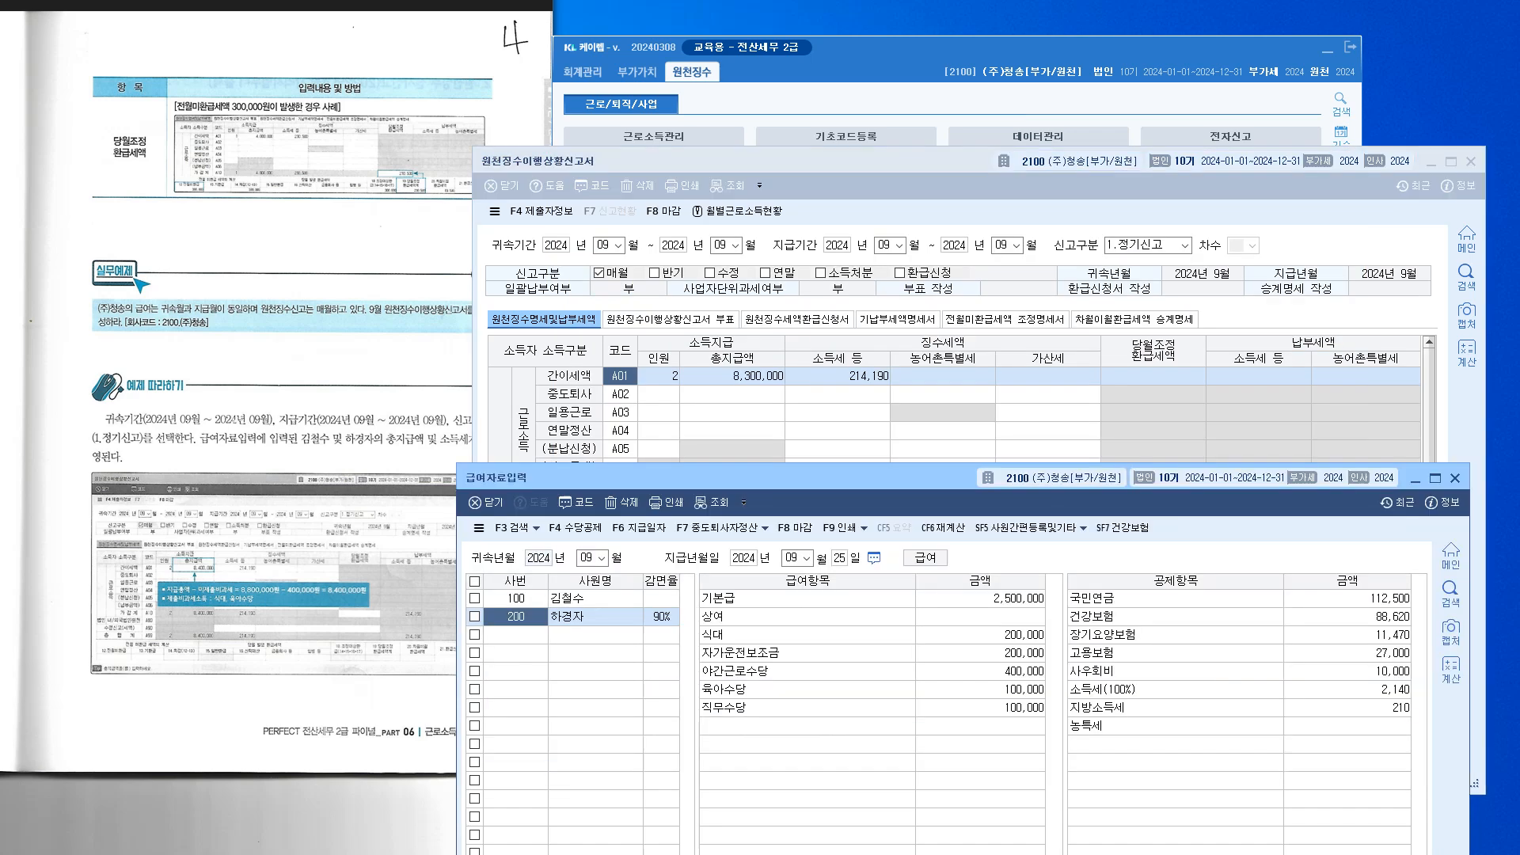
drag(507, 479, 444, 412)
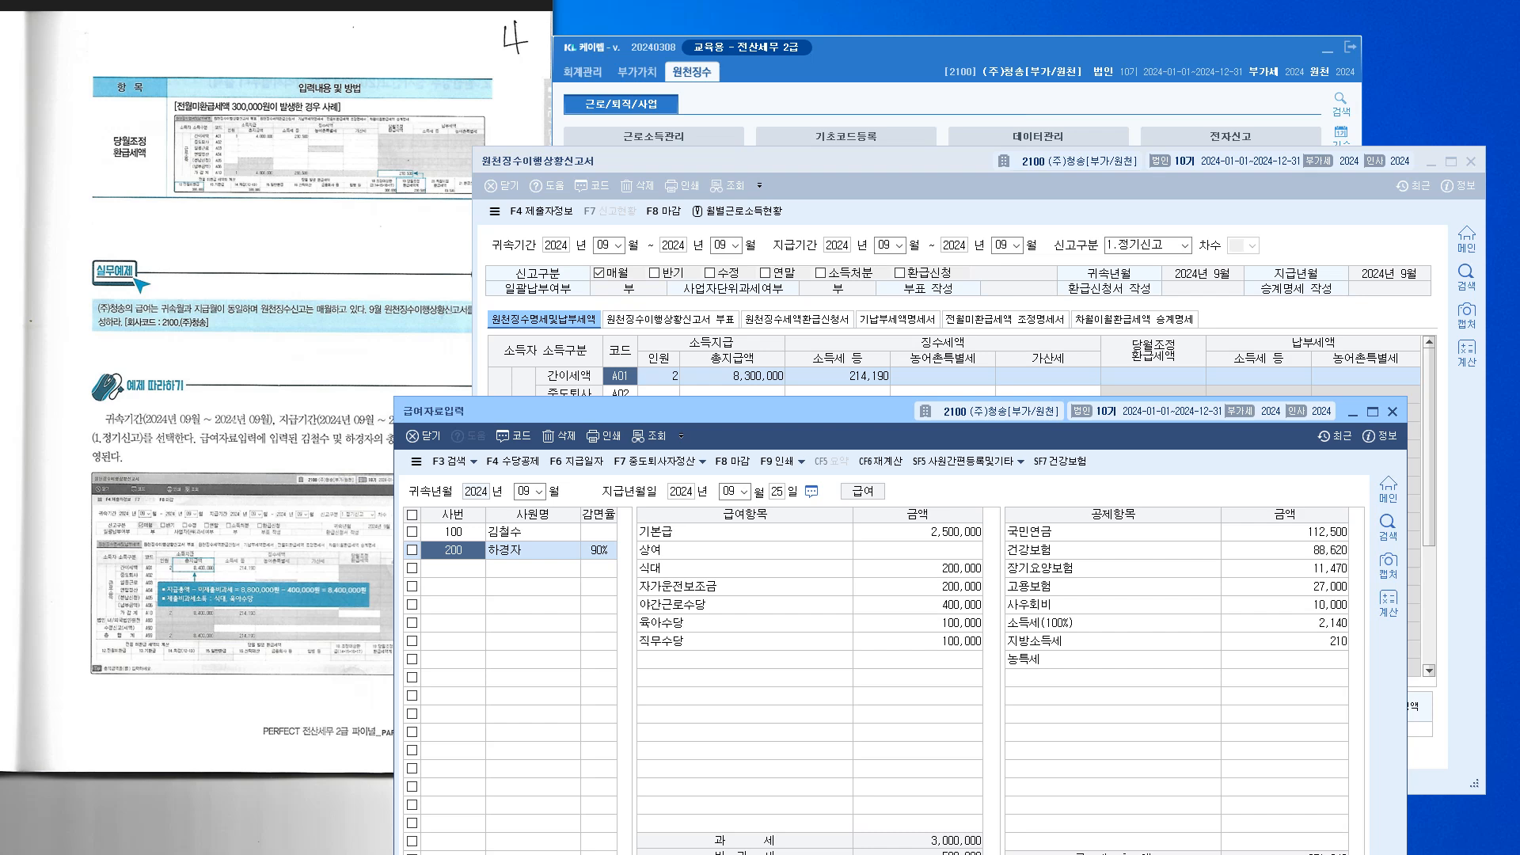
click(453, 532)
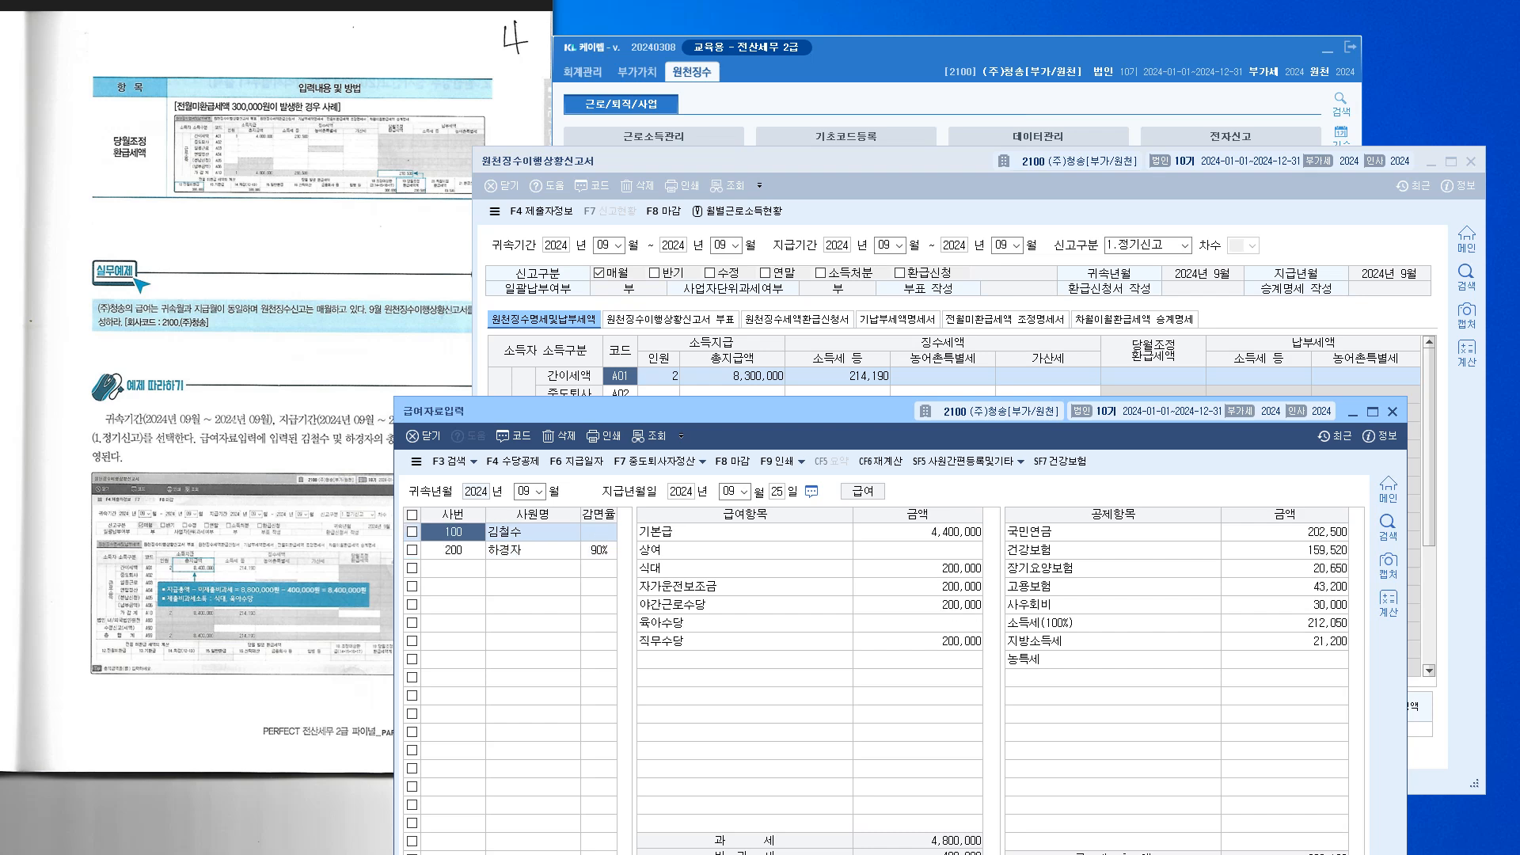
click(453, 550)
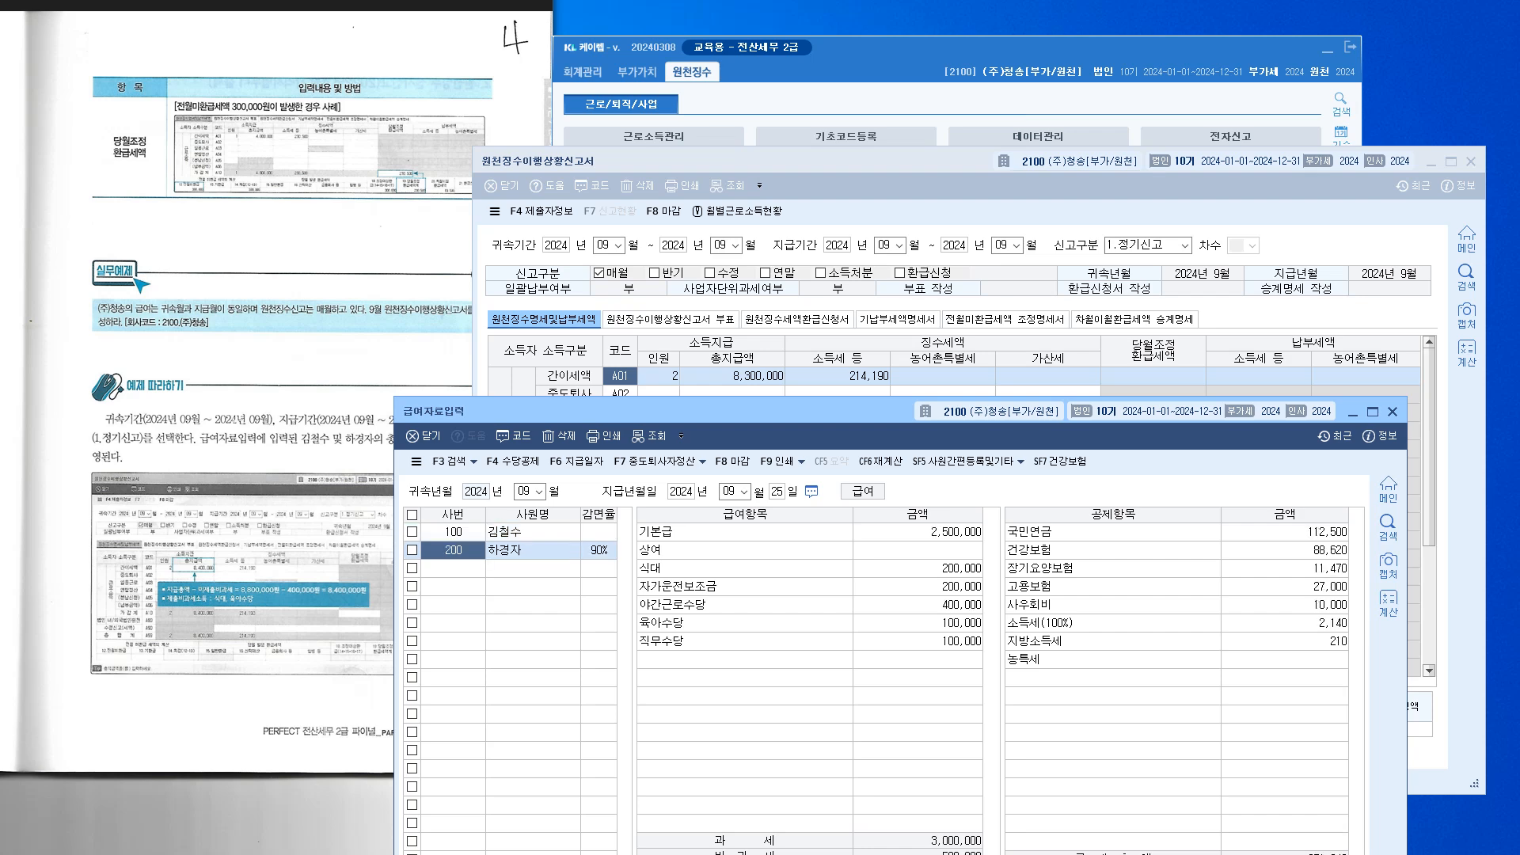
drag(673, 411, 676, 463)
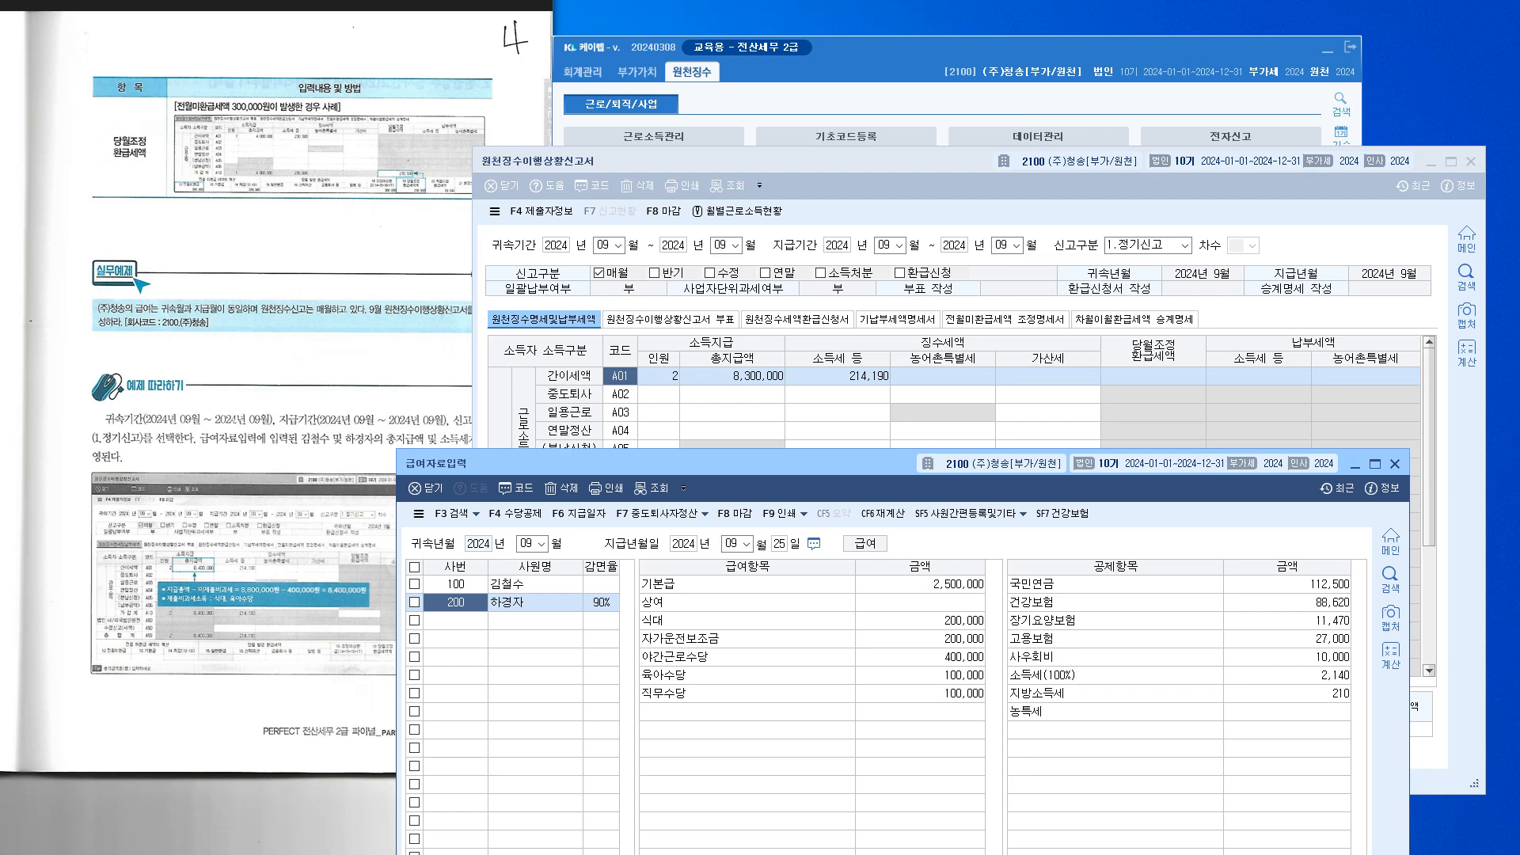
drag(675, 463, 674, 504)
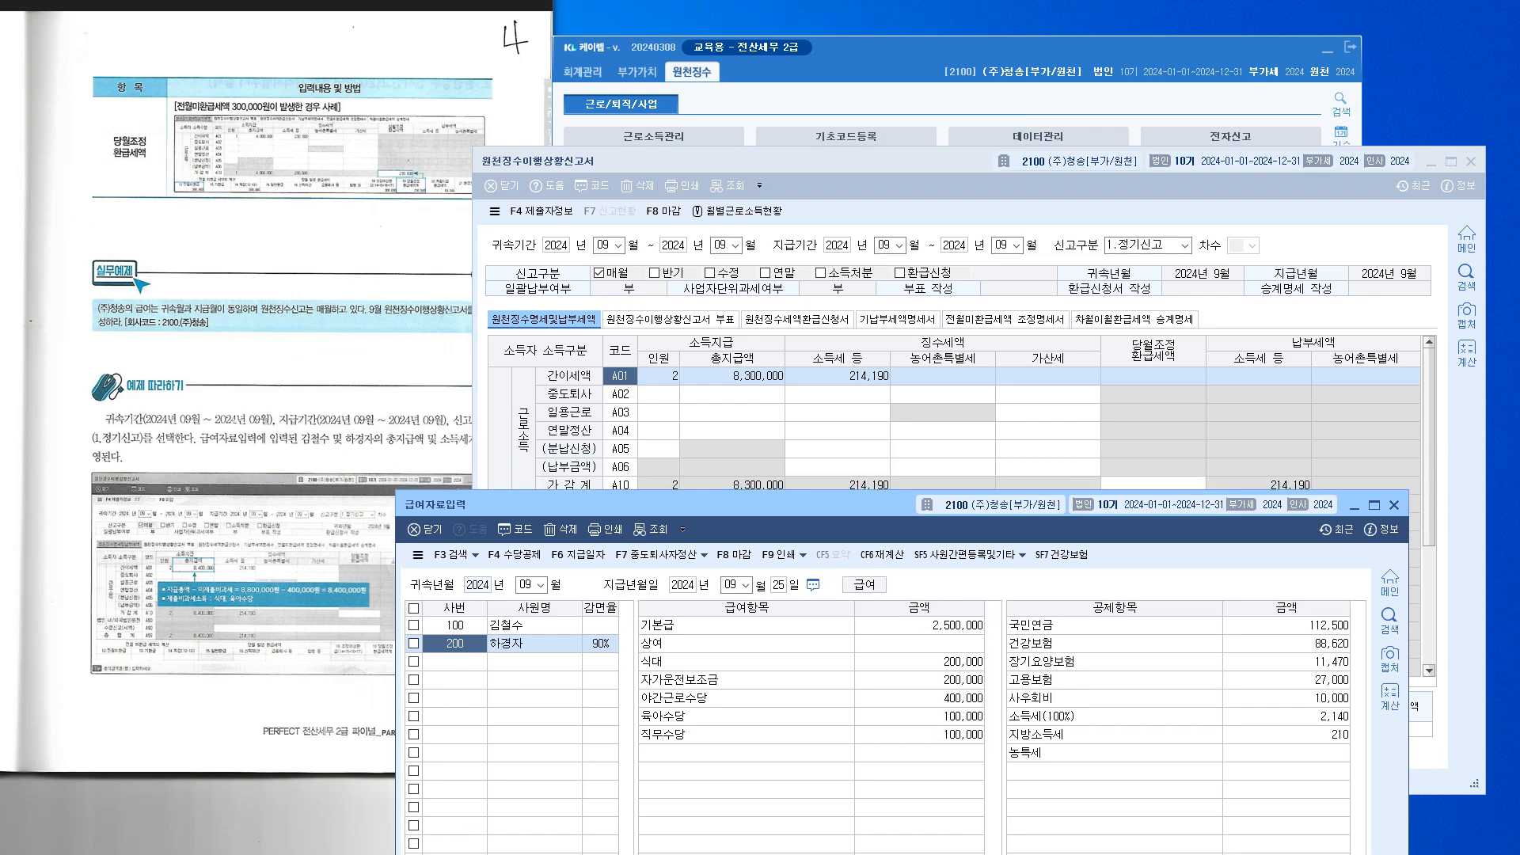
drag(675, 505, 628, 422)
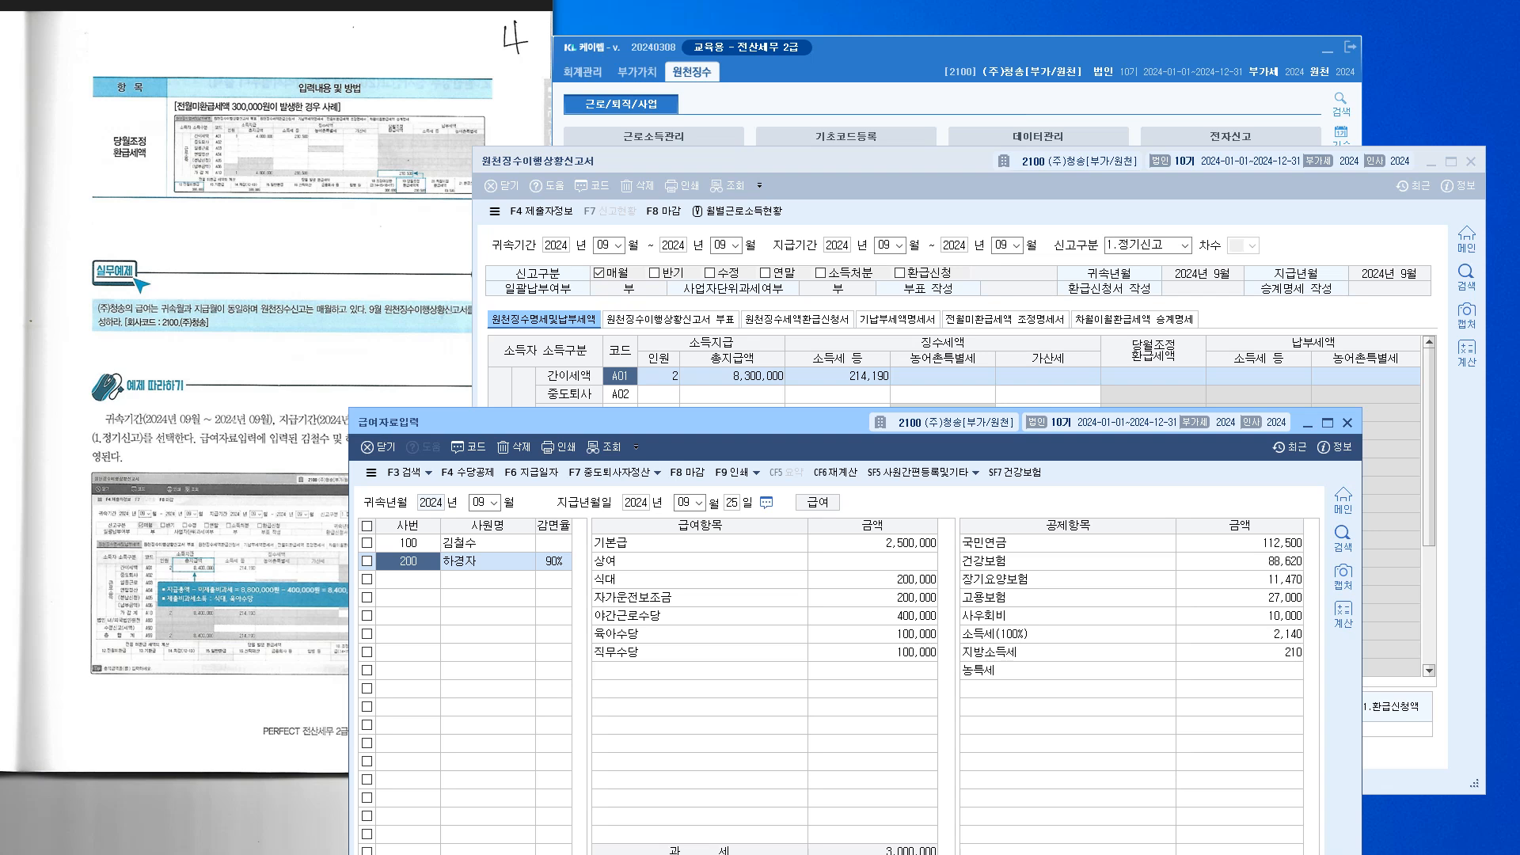
drag(628, 422, 623, 572)
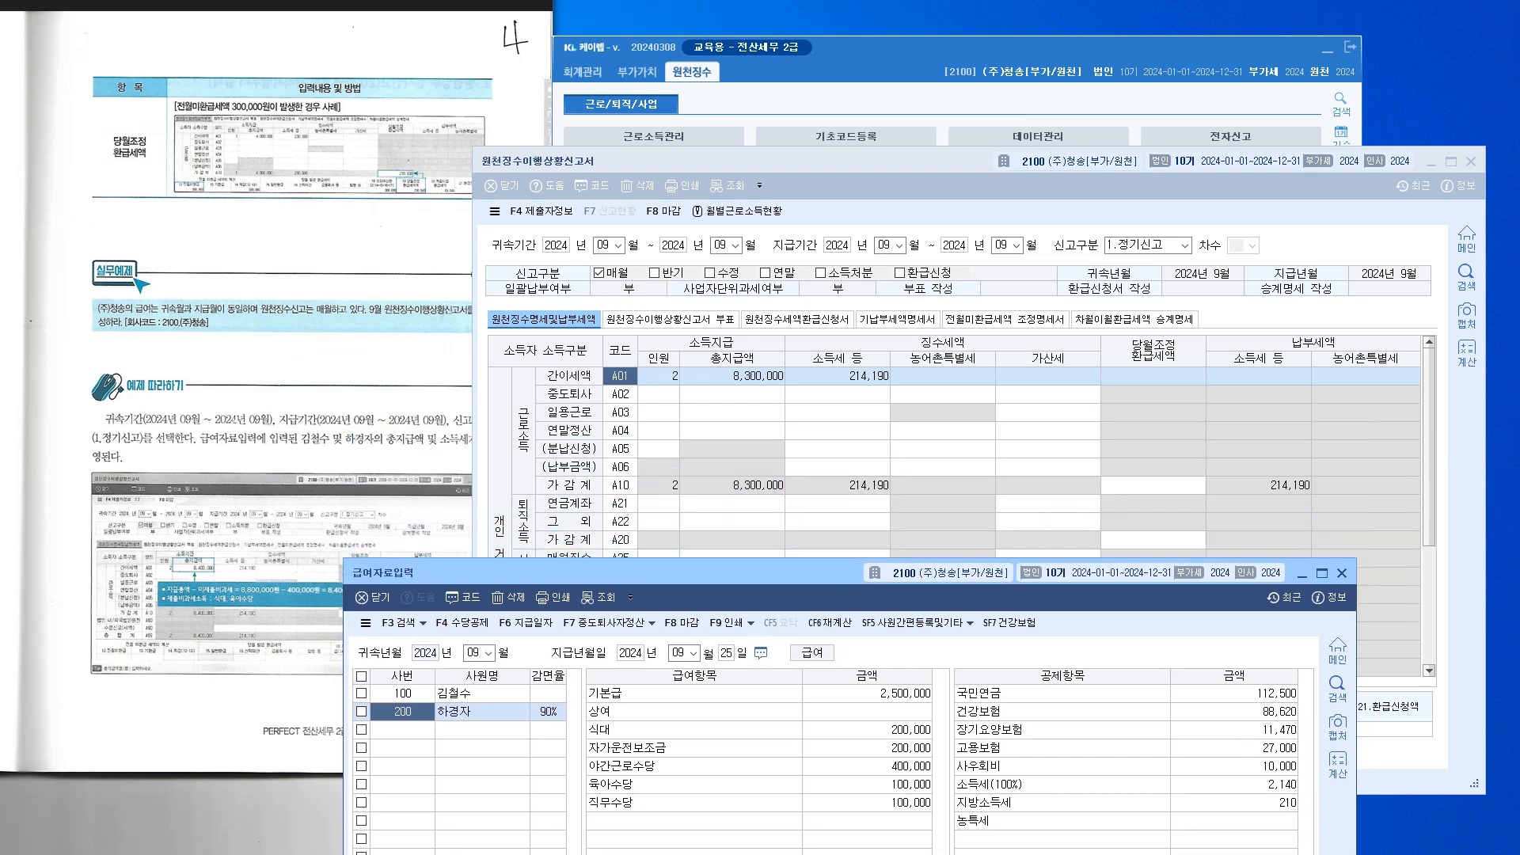
click(733, 376)
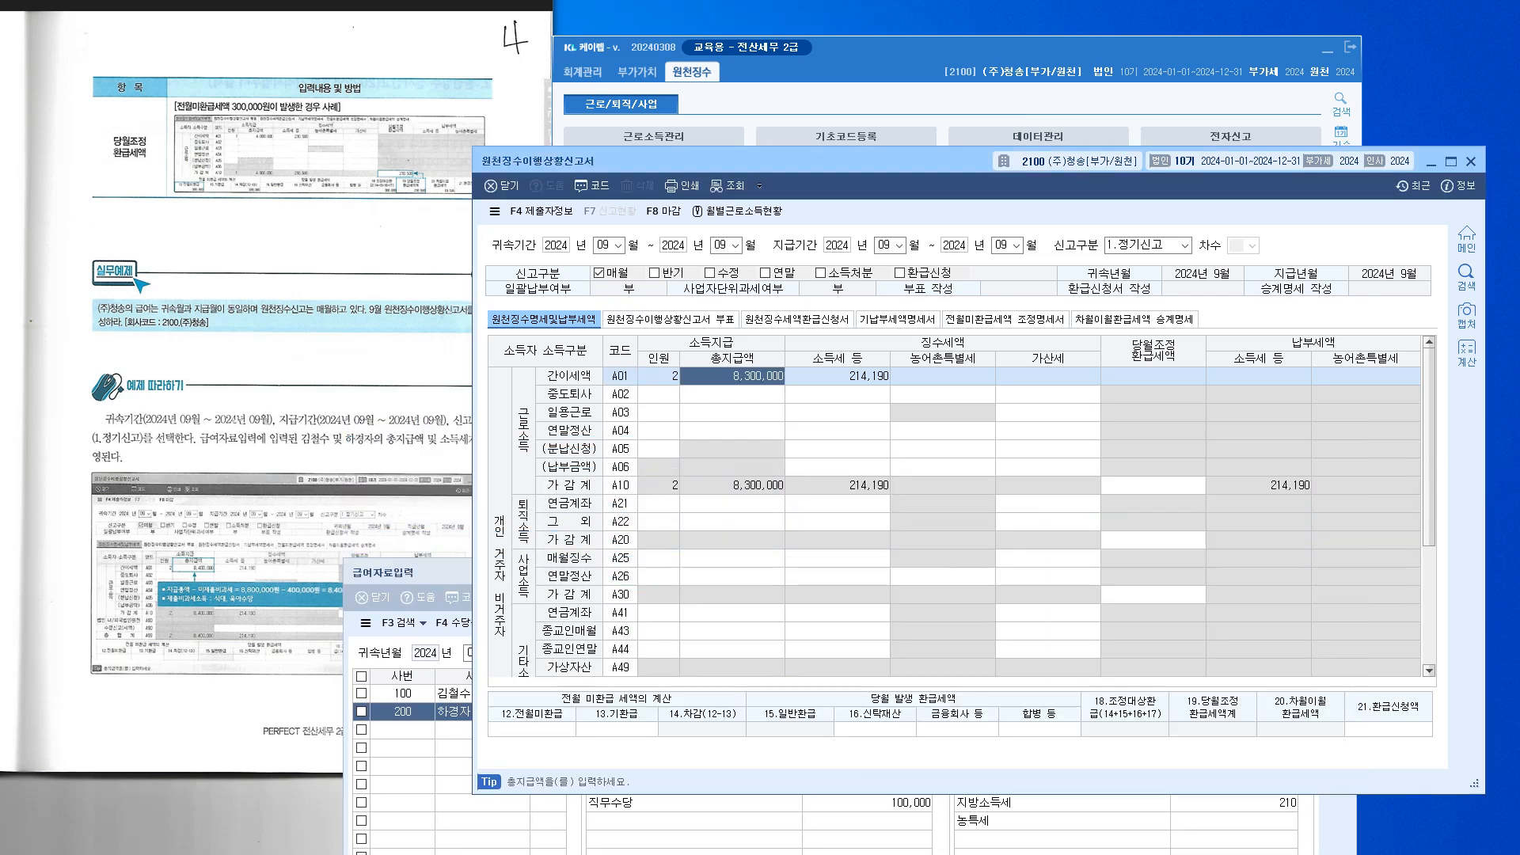
key(Down)
key(Up)
key(Down)
key(Up)
key(Right)
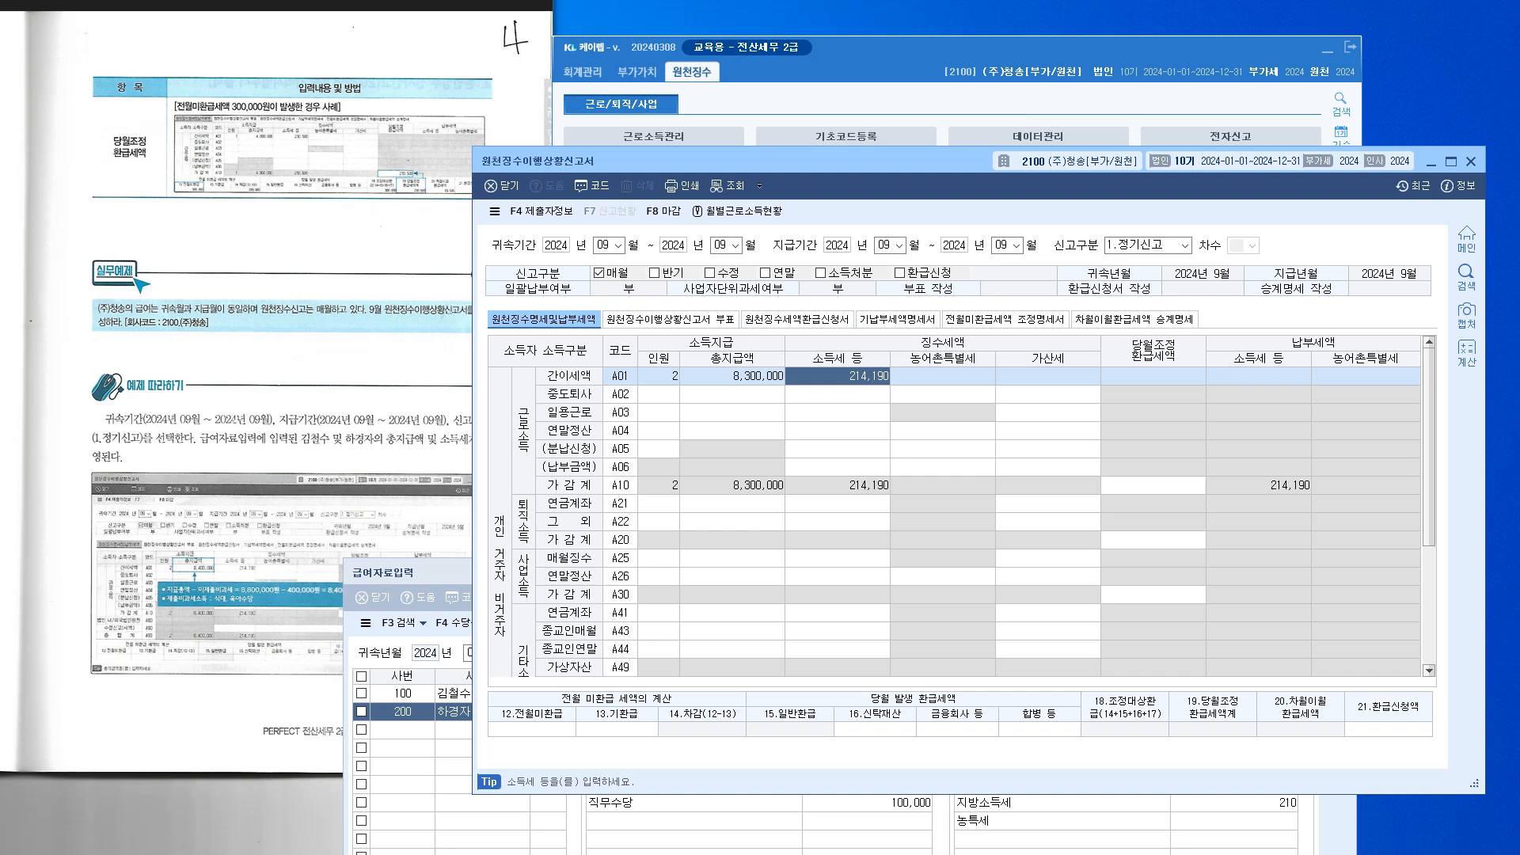
click(1259, 485)
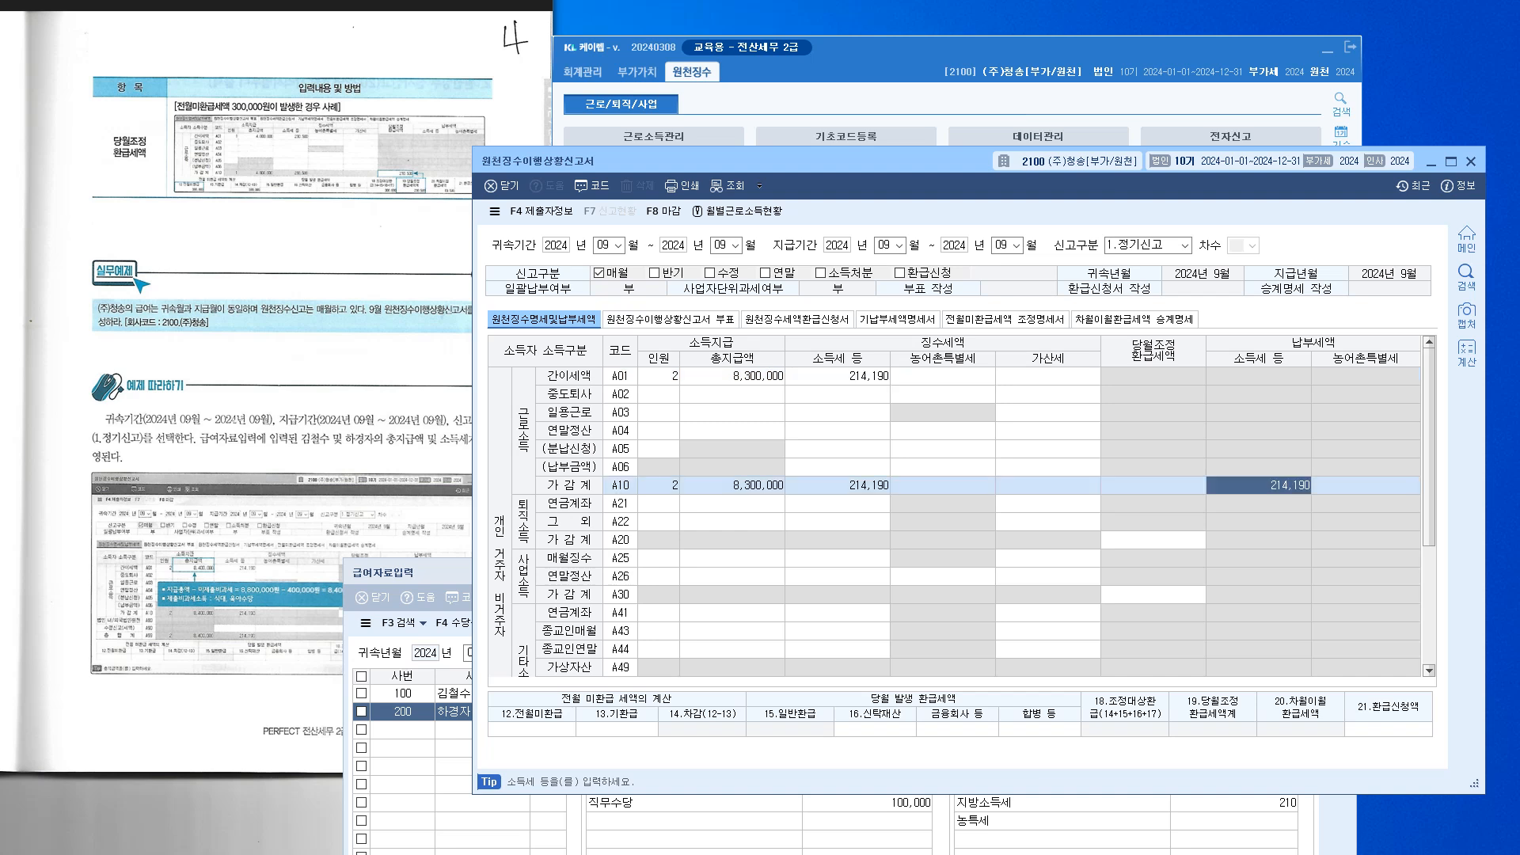
click(732, 376)
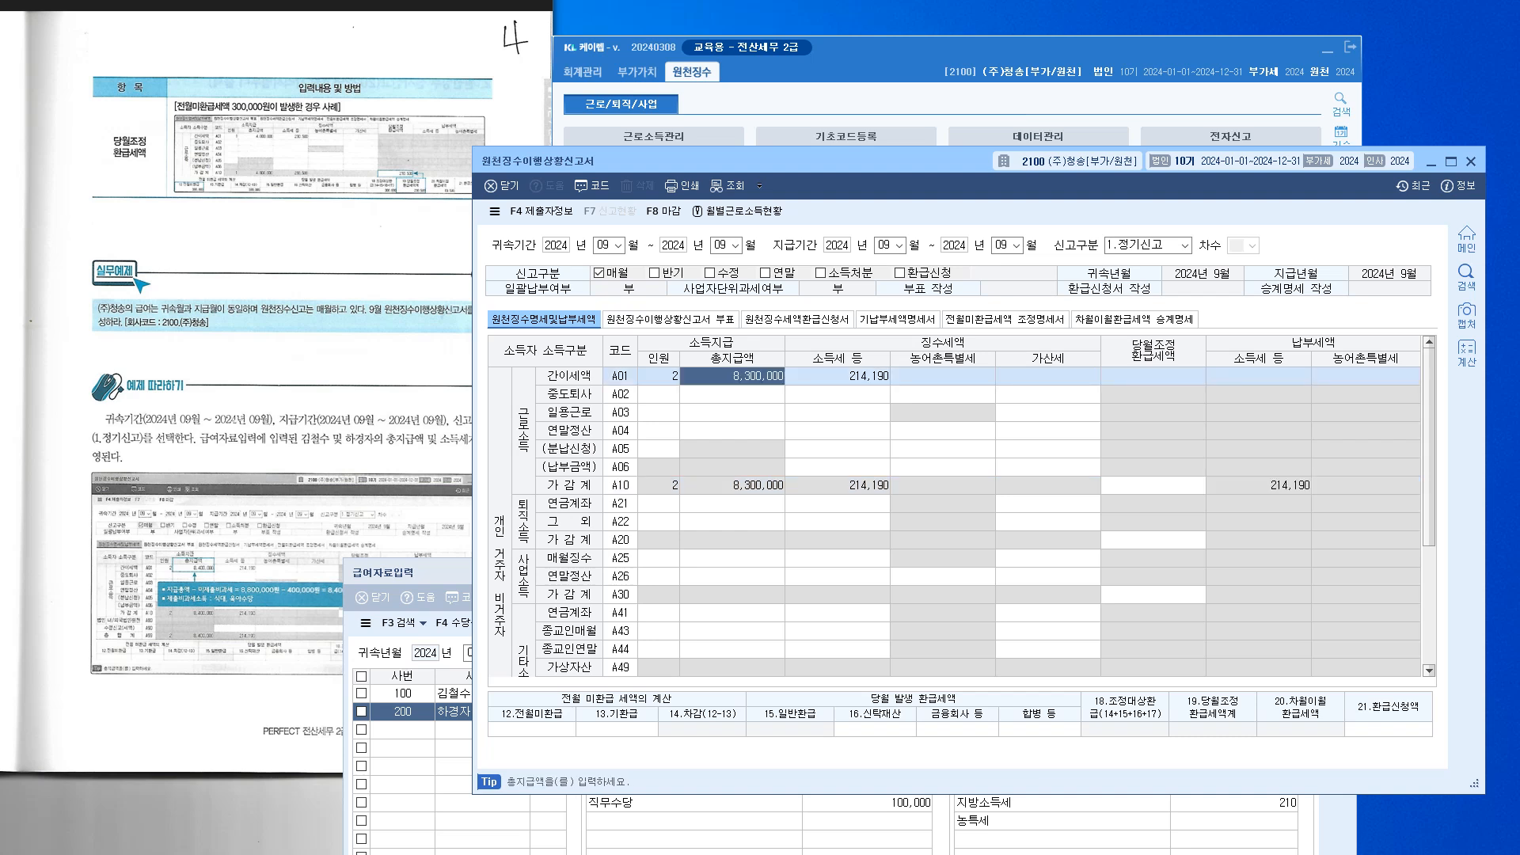
click(838, 377)
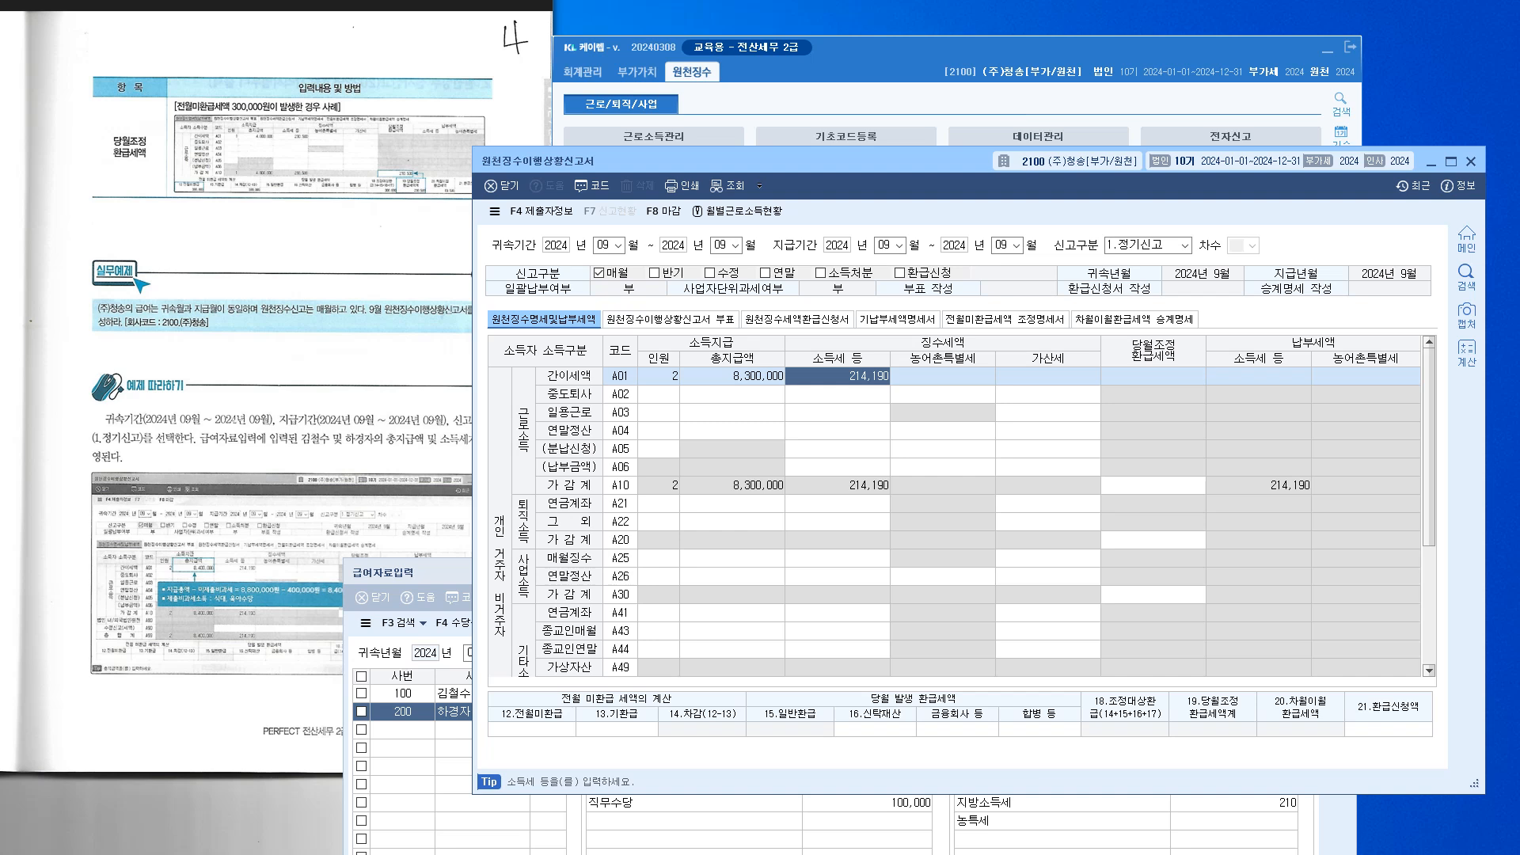
click(532, 729)
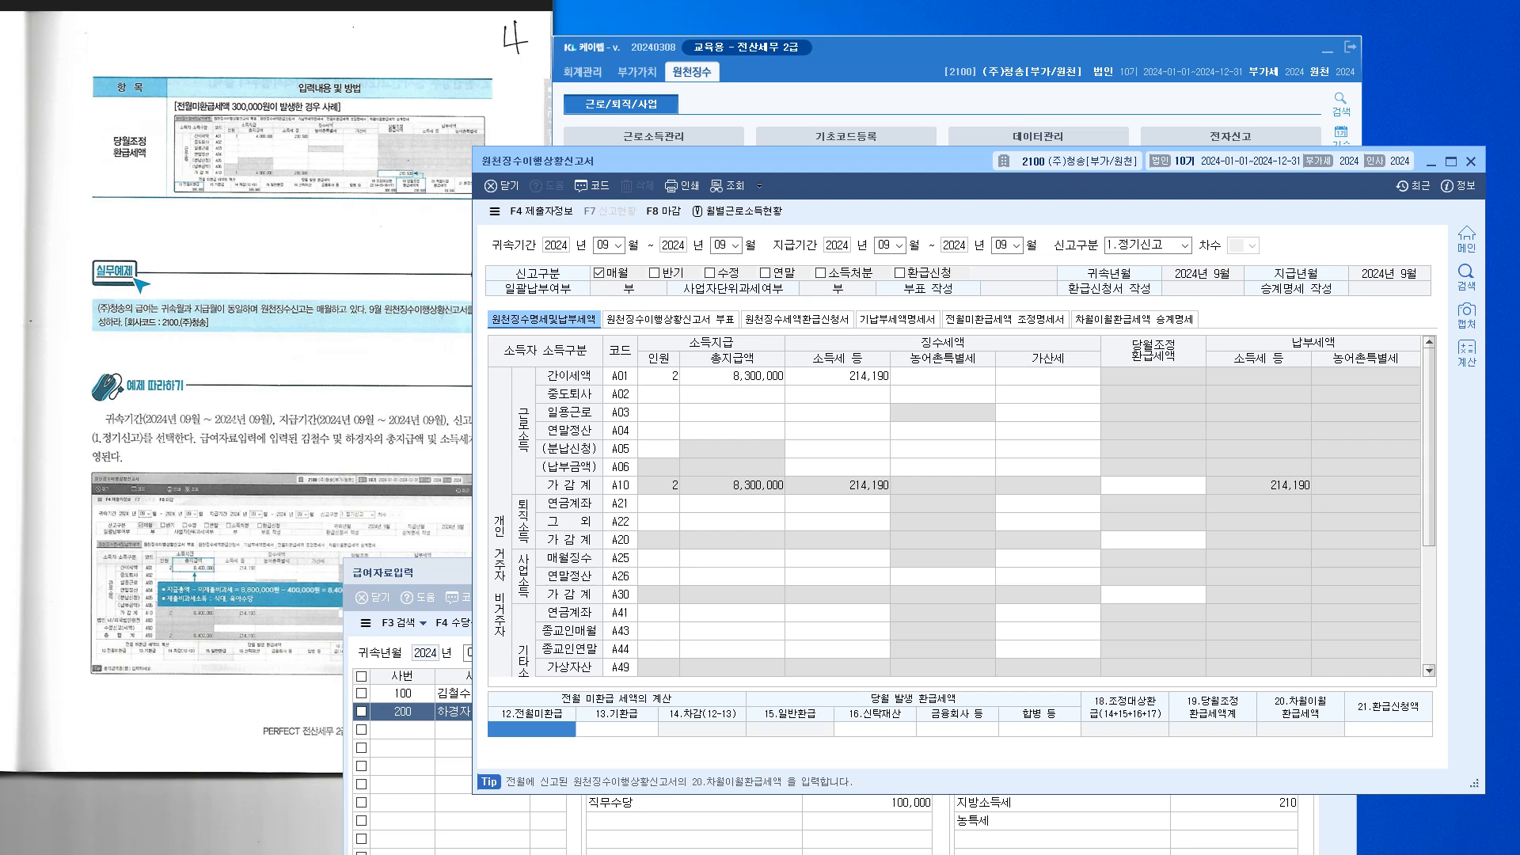
Enter 100,000 in 12.전월미환급 and verify A10 shows the 100,000 refund against 214,190 withheld
text(100000)
key(Return)
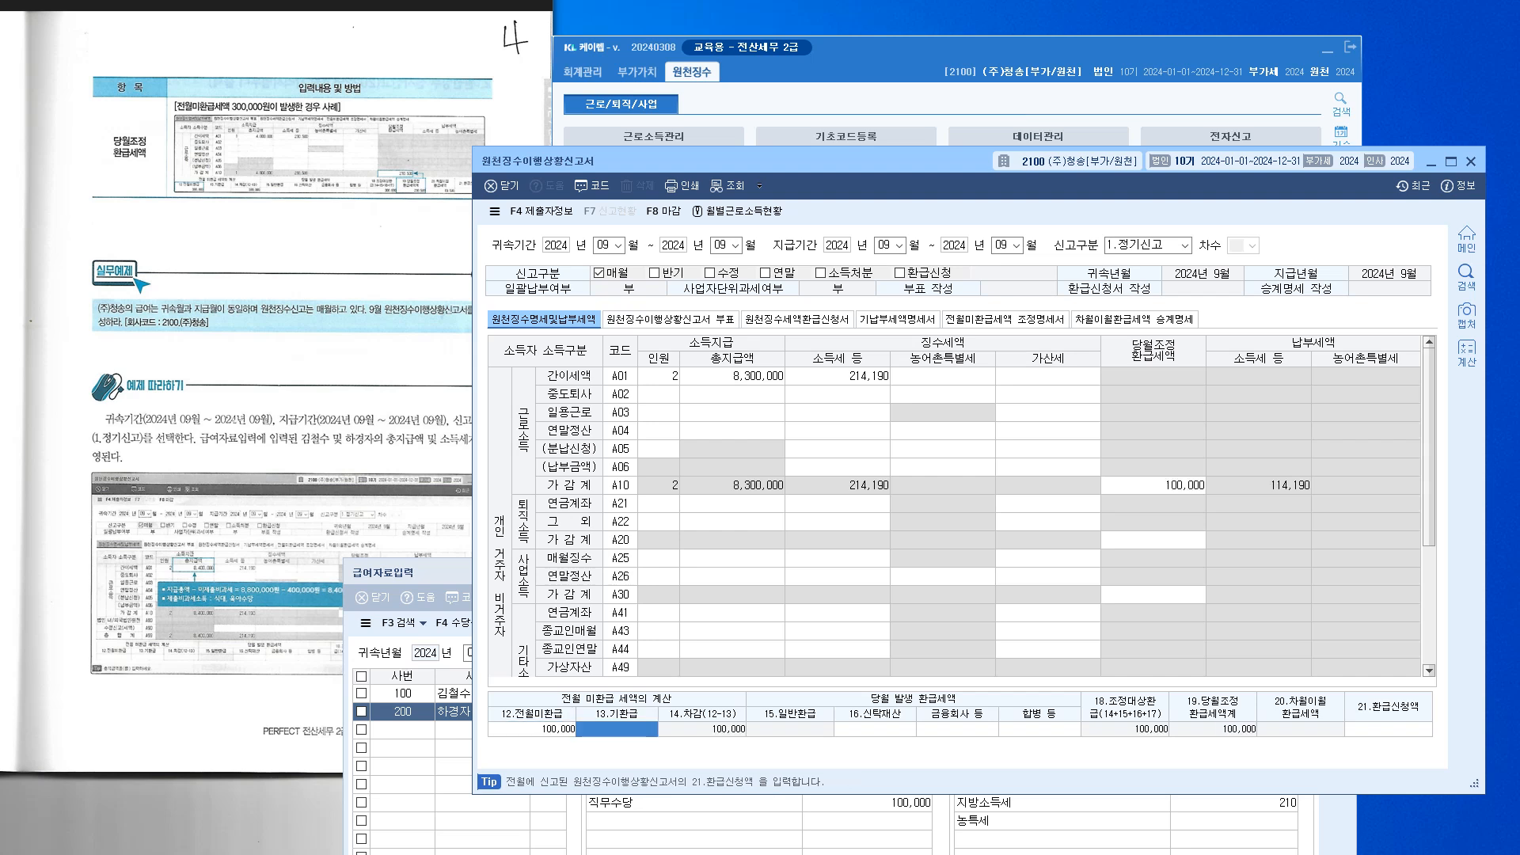
click(532, 730)
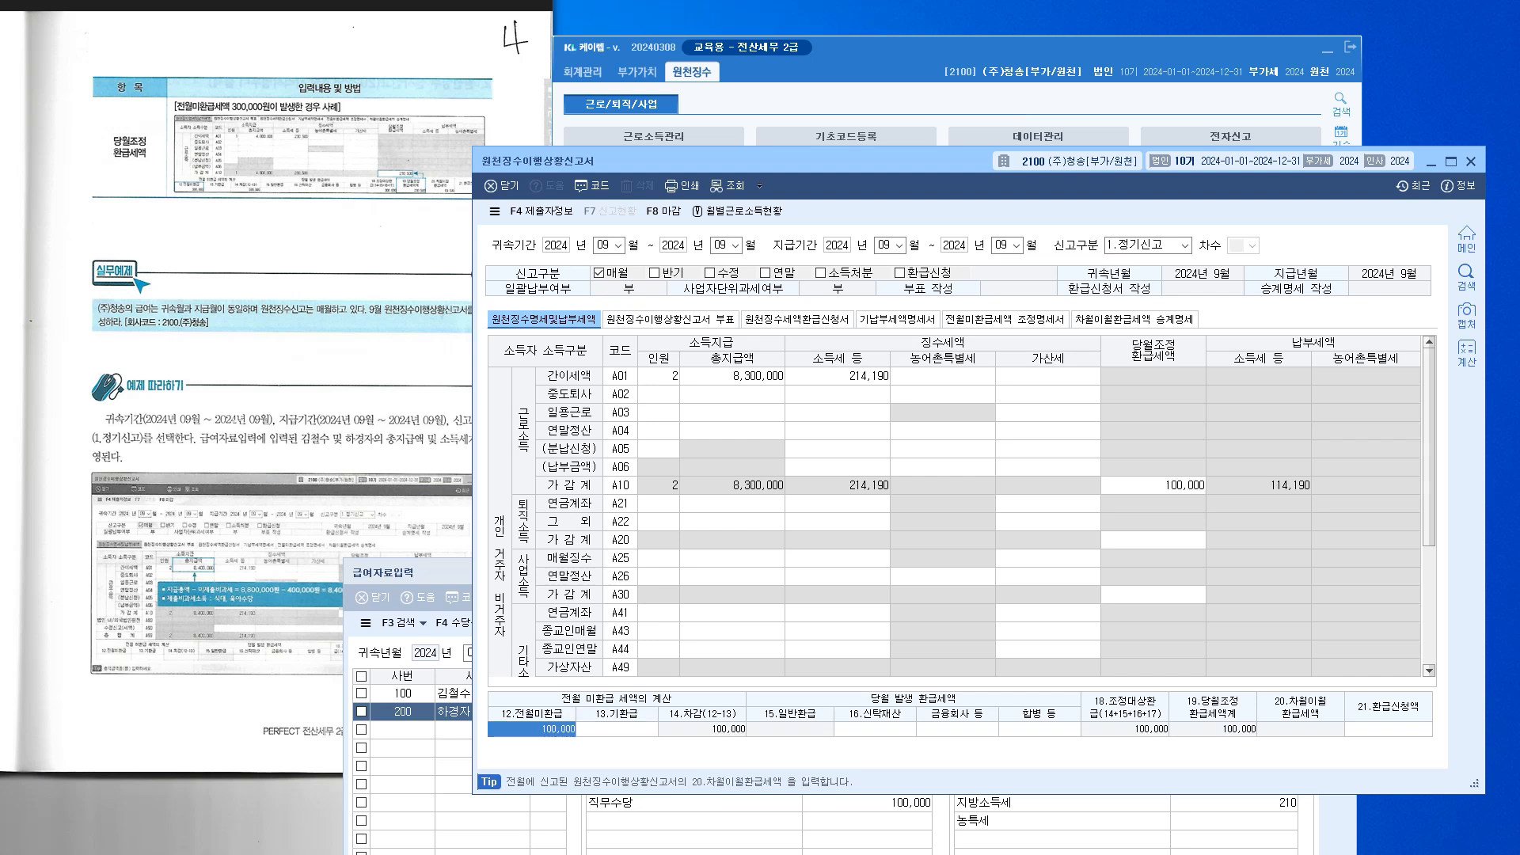
click(1154, 486)
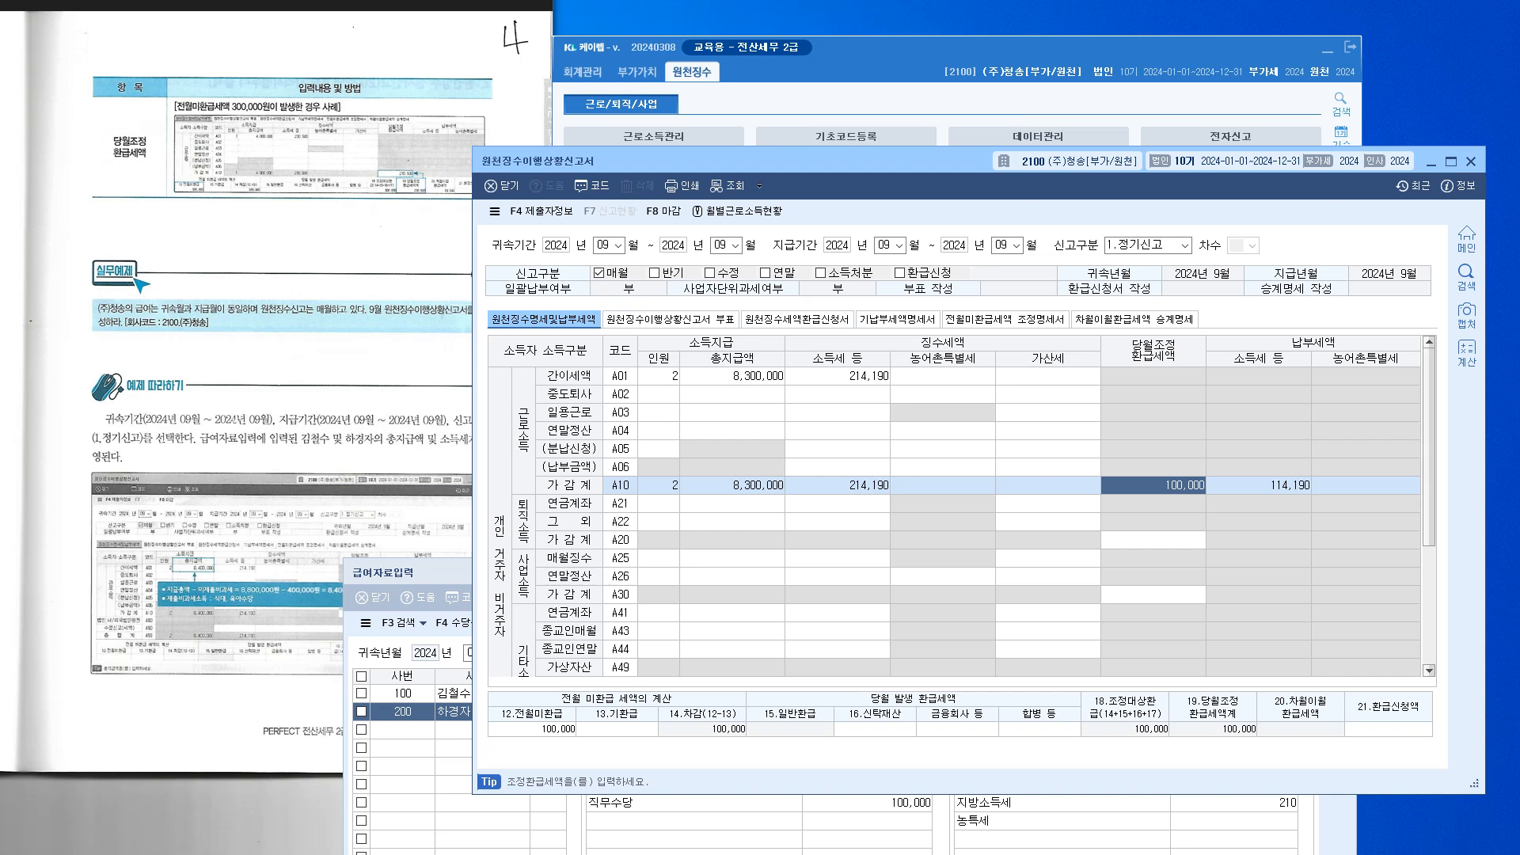
click(837, 486)
click(1154, 485)
click(532, 729)
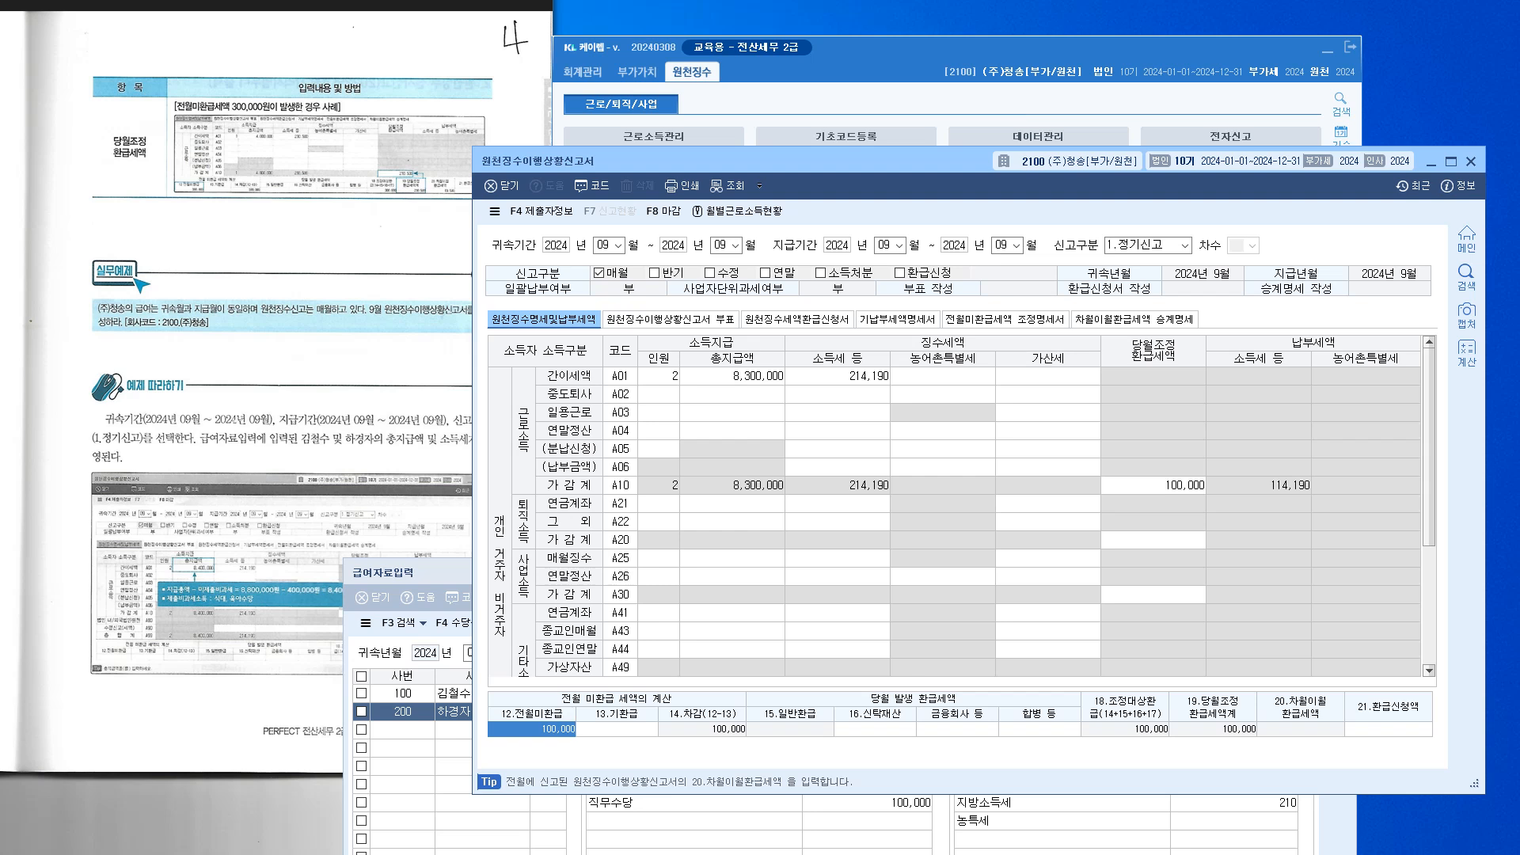
click(1153, 486)
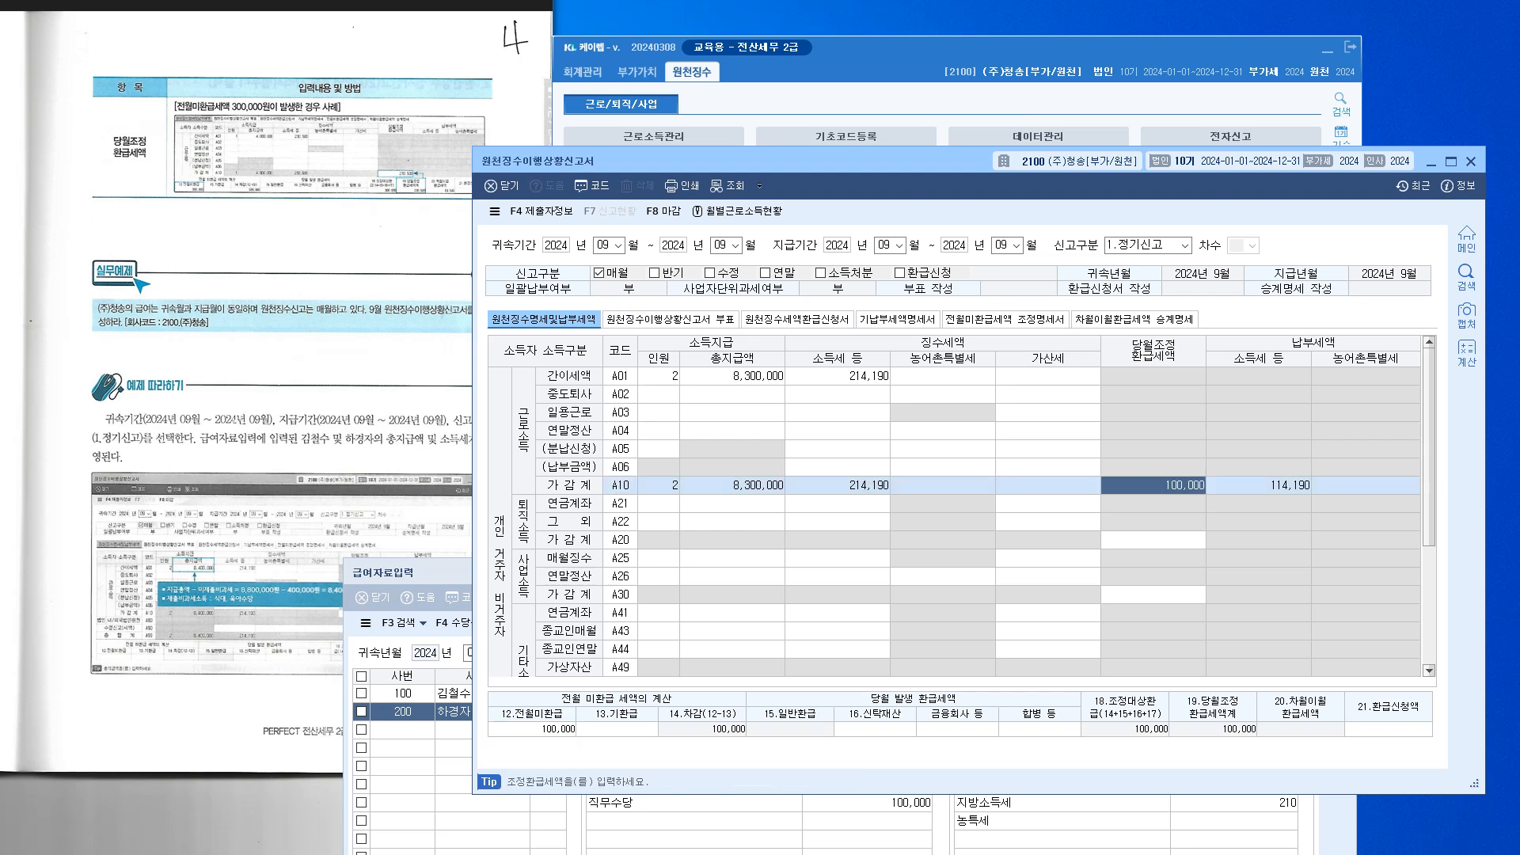
drag(792, 161, 781, 131)
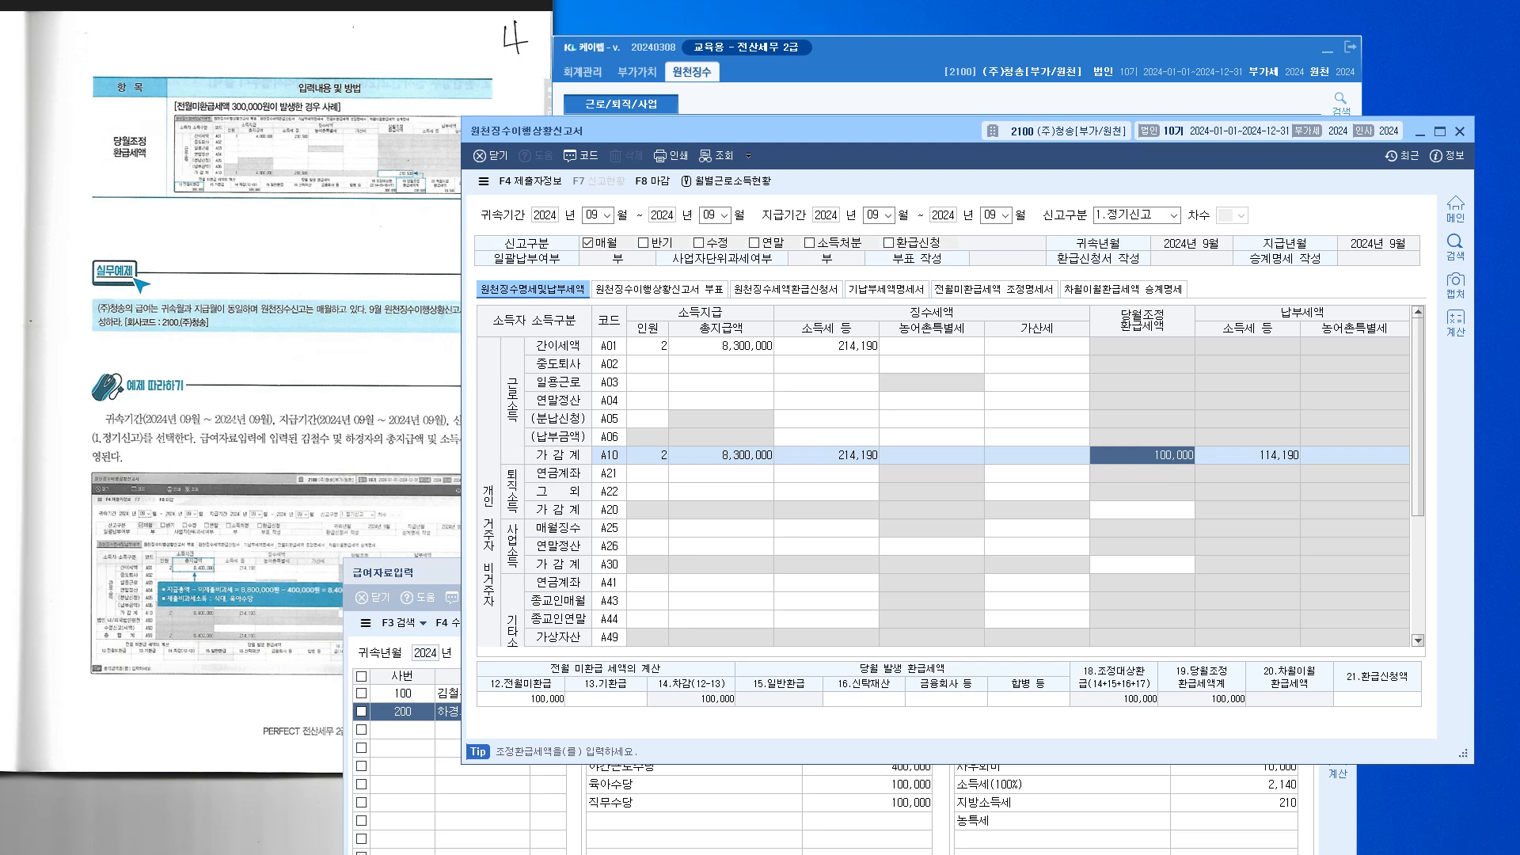
click(521, 699)
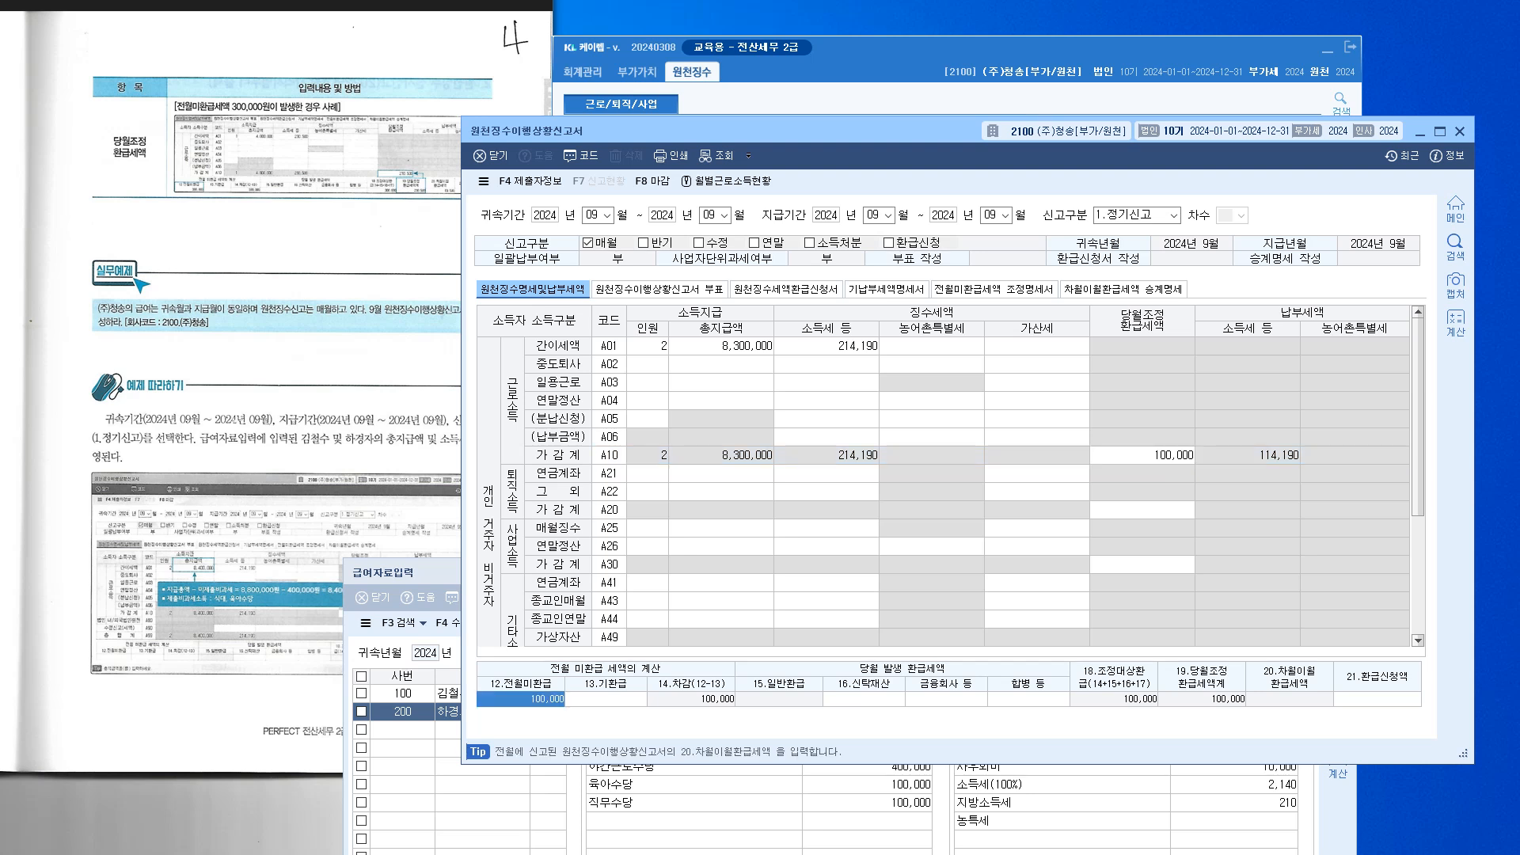
click(1142, 456)
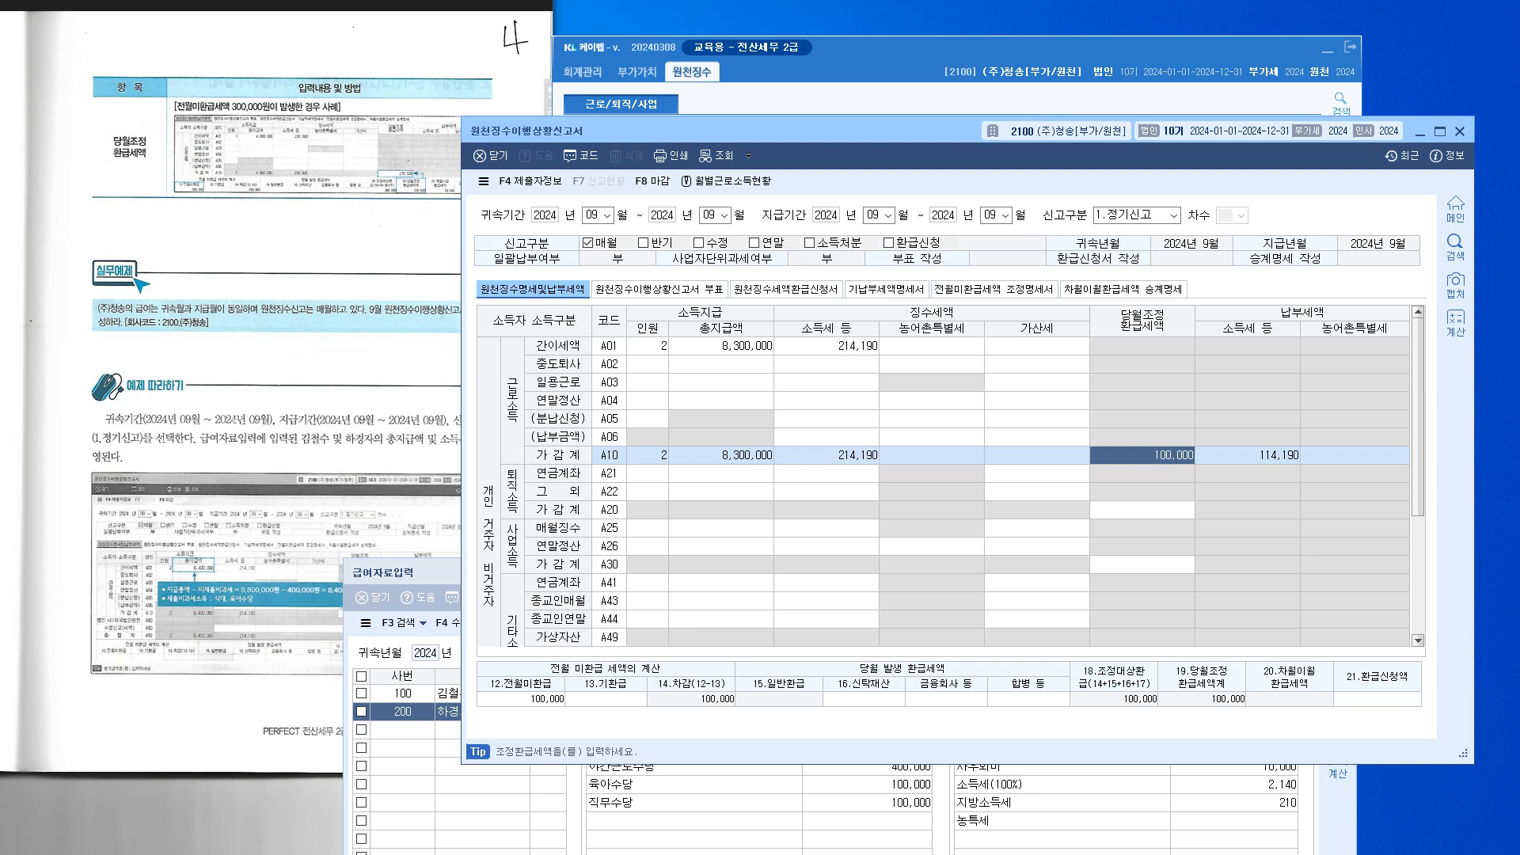
click(521, 699)
text(300000)
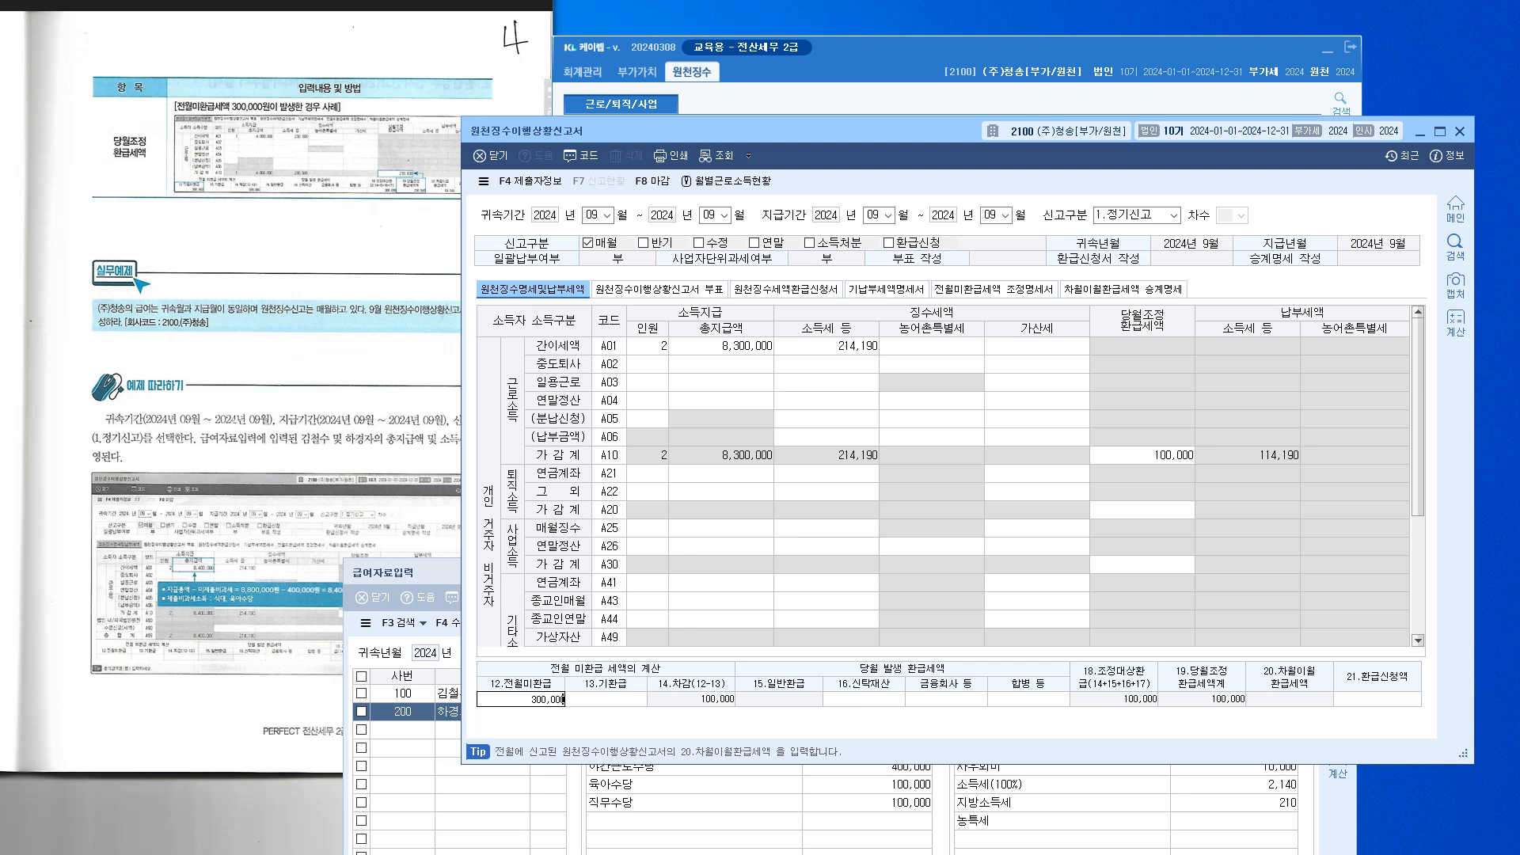
key(Return)
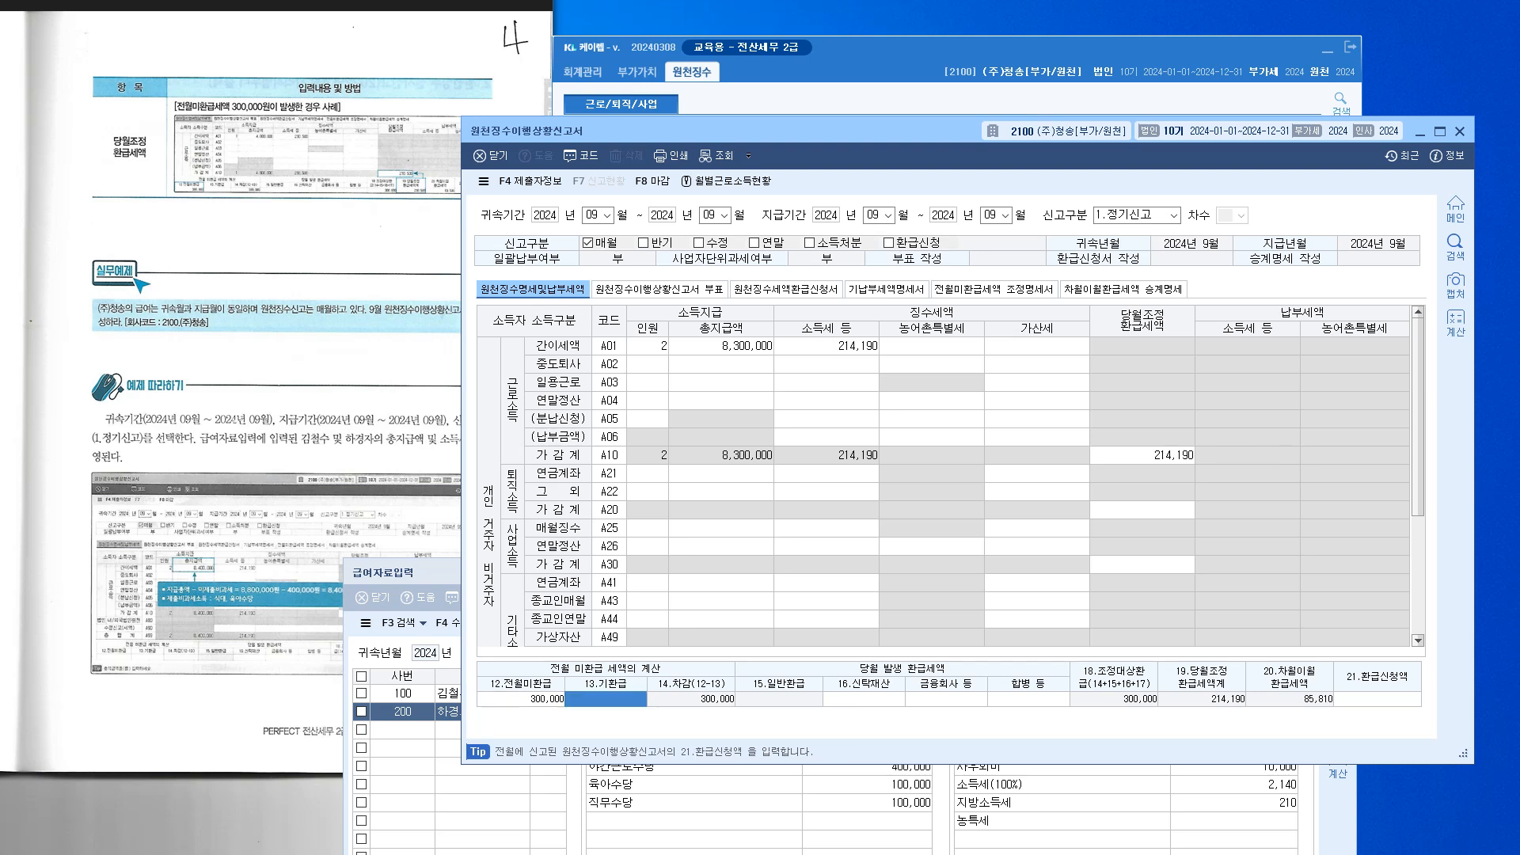
click(1248, 456)
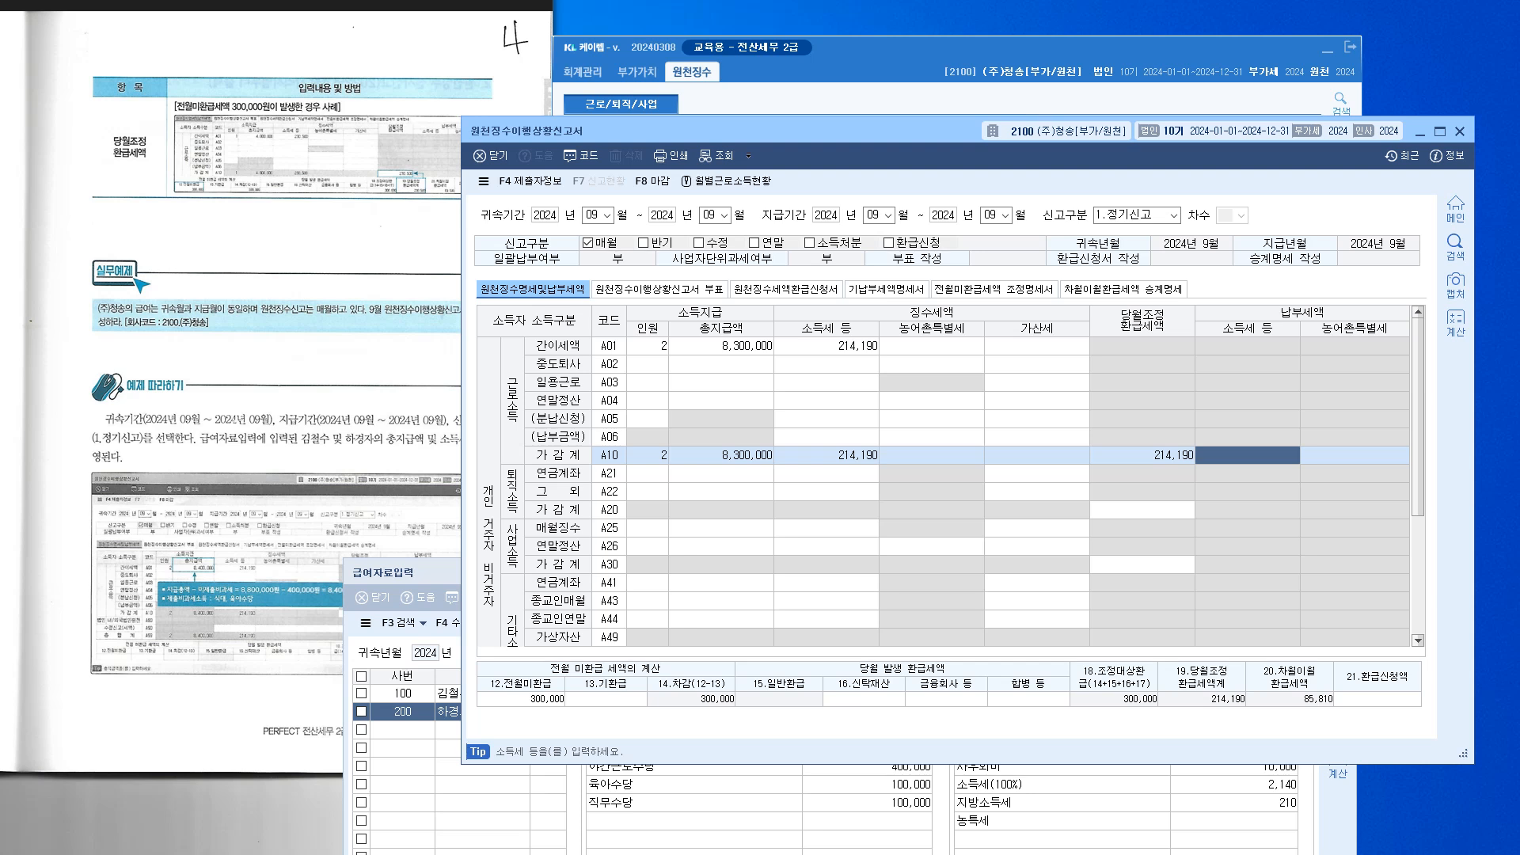
click(521, 700)
click(1143, 455)
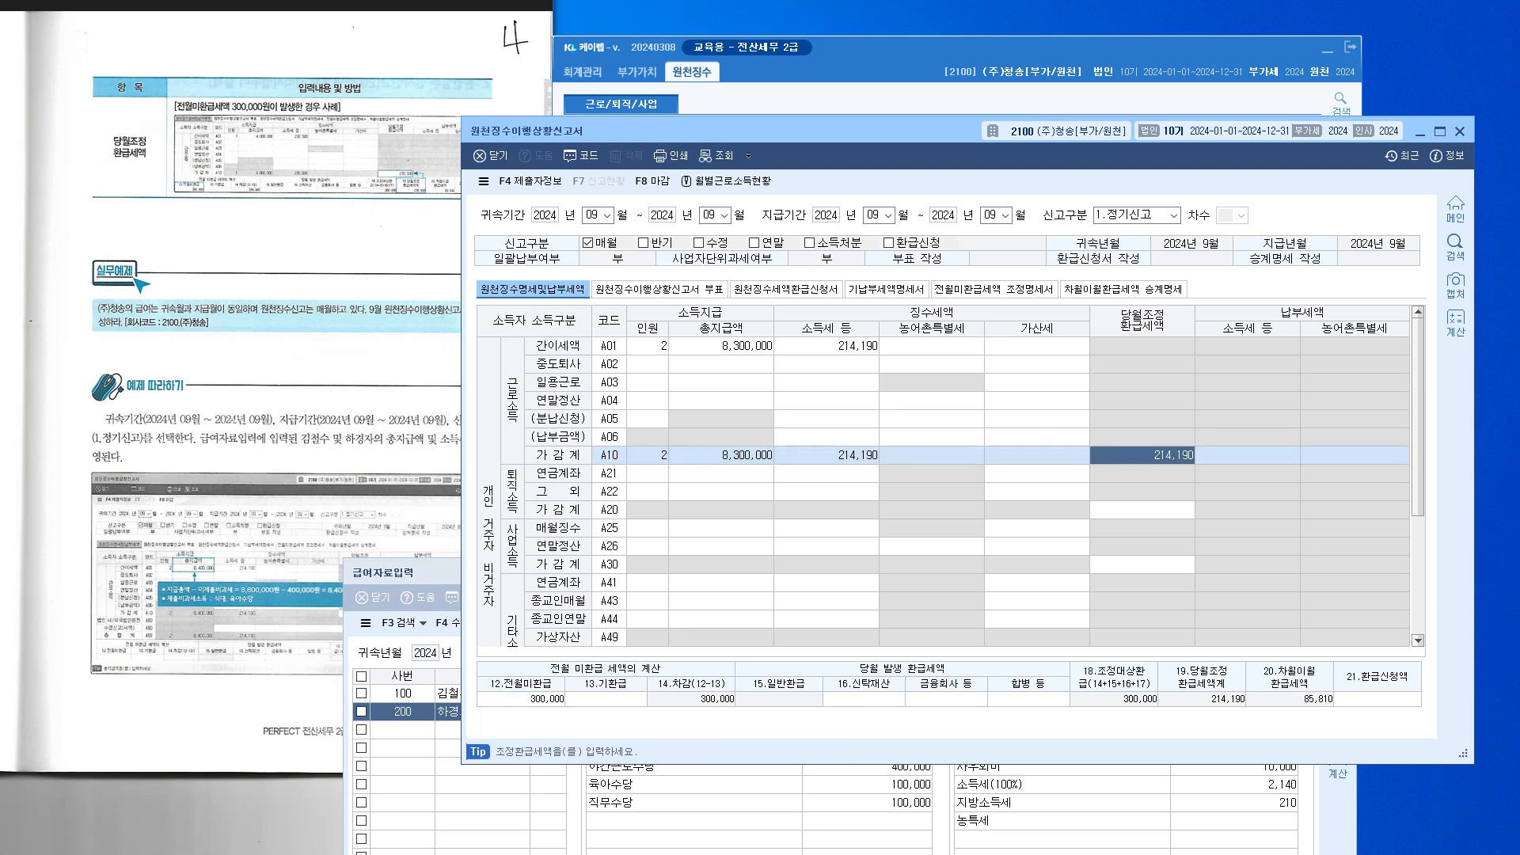
click(1248, 455)
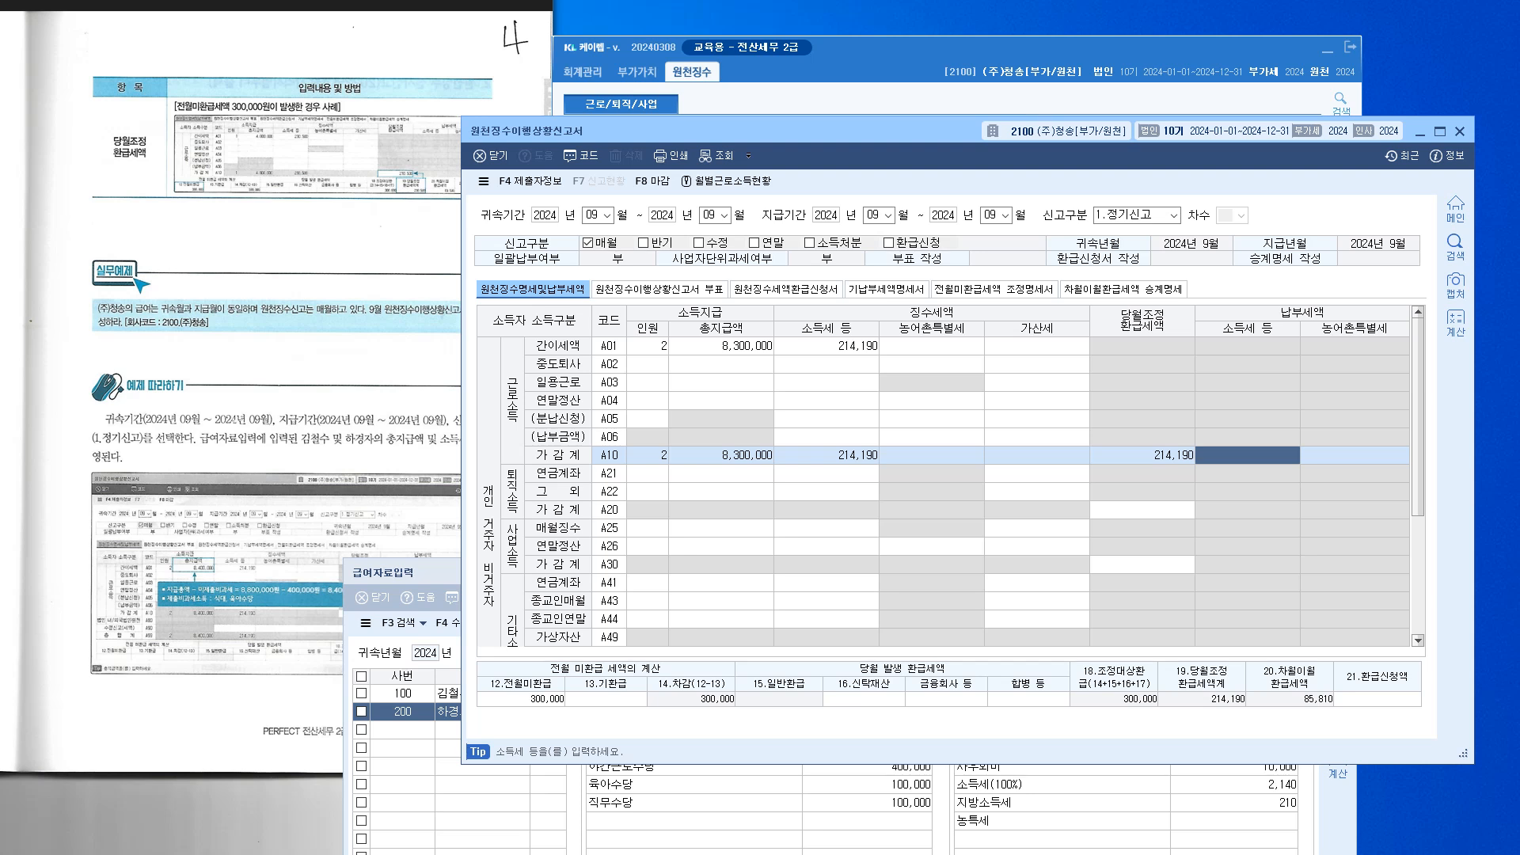
click(521, 699)
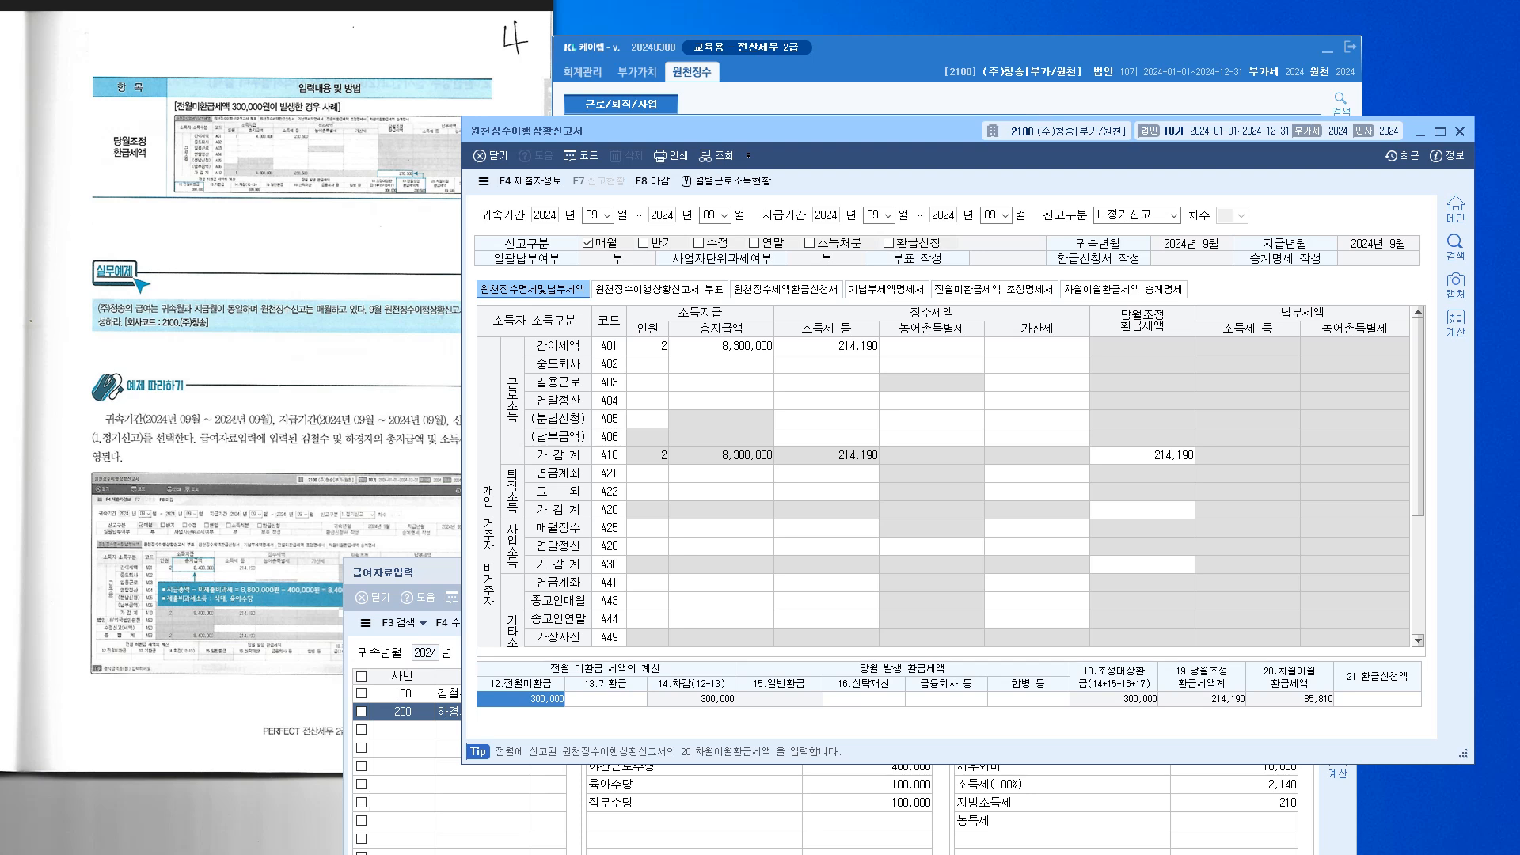
Clear the 300,000 from 12.전월미환급 and check row A41
key(Delete)
key(Return)
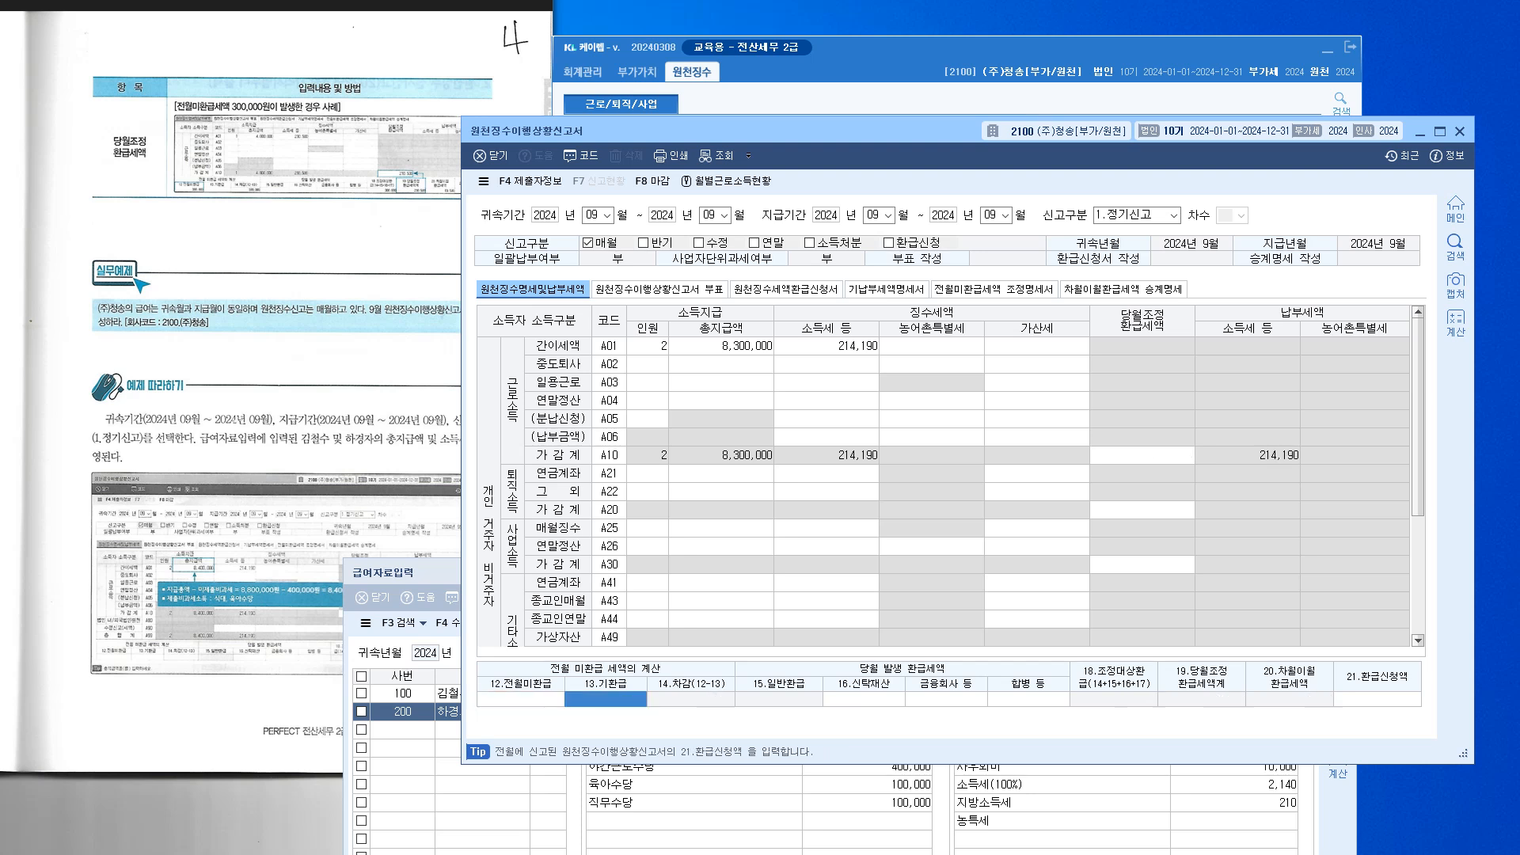
click(1037, 583)
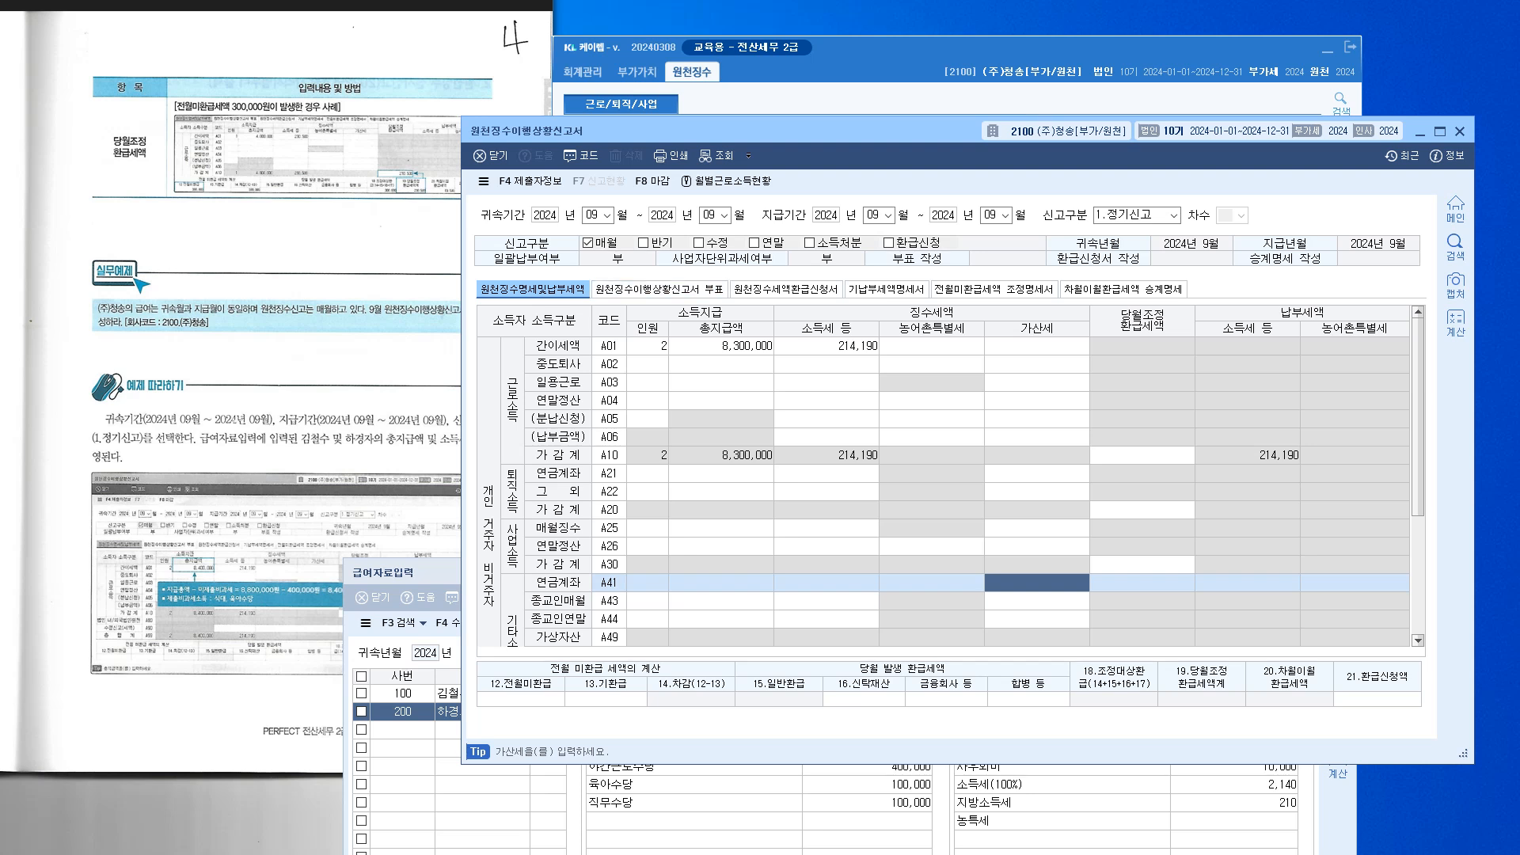
Save and close the withholding report, then close the 급여자료입력 window
click(491, 156)
key(Return)
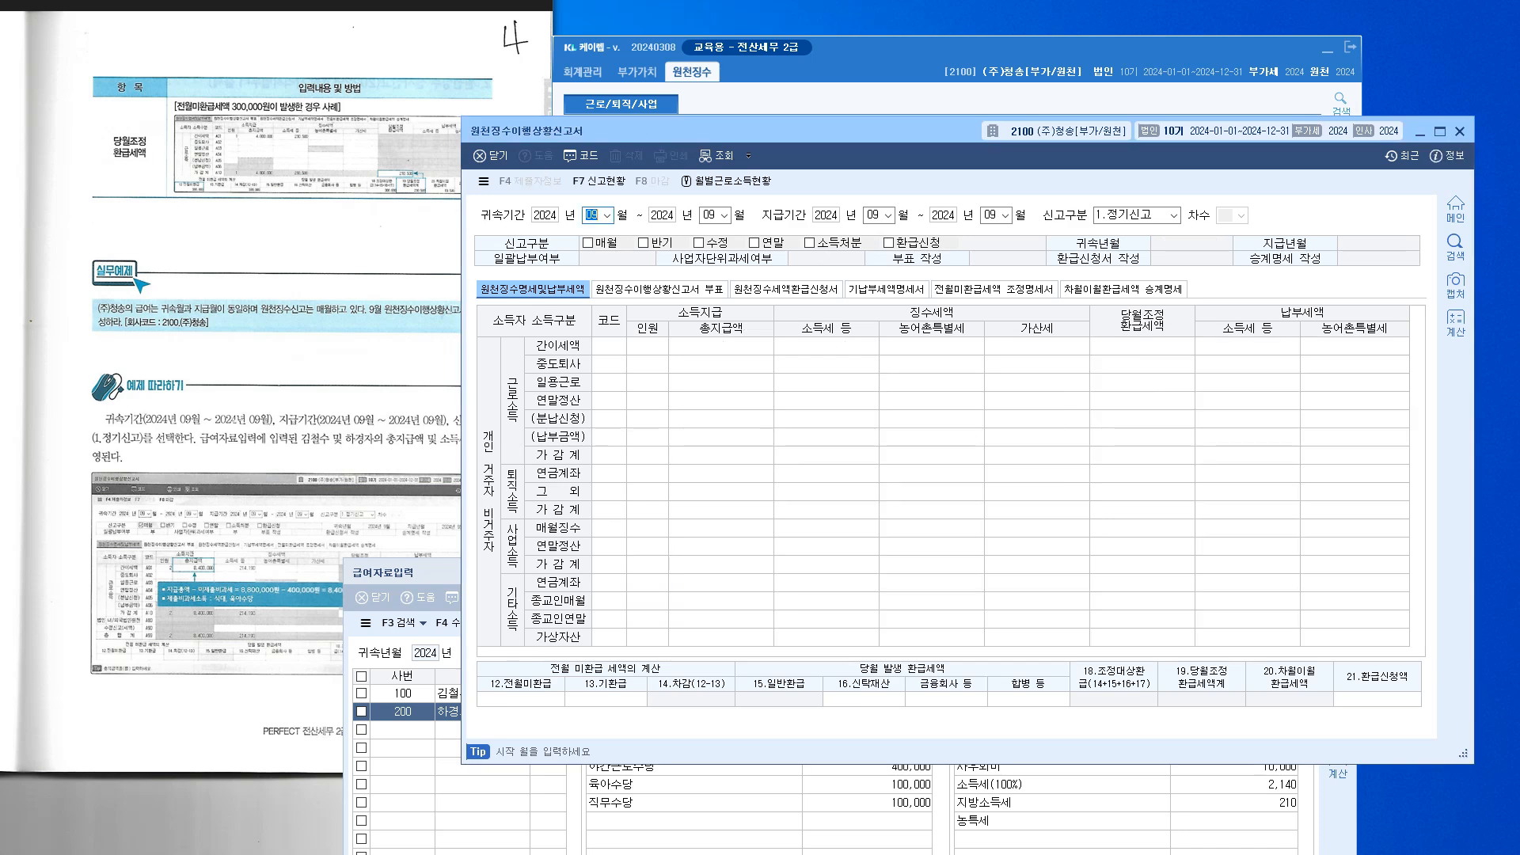
click(1461, 132)
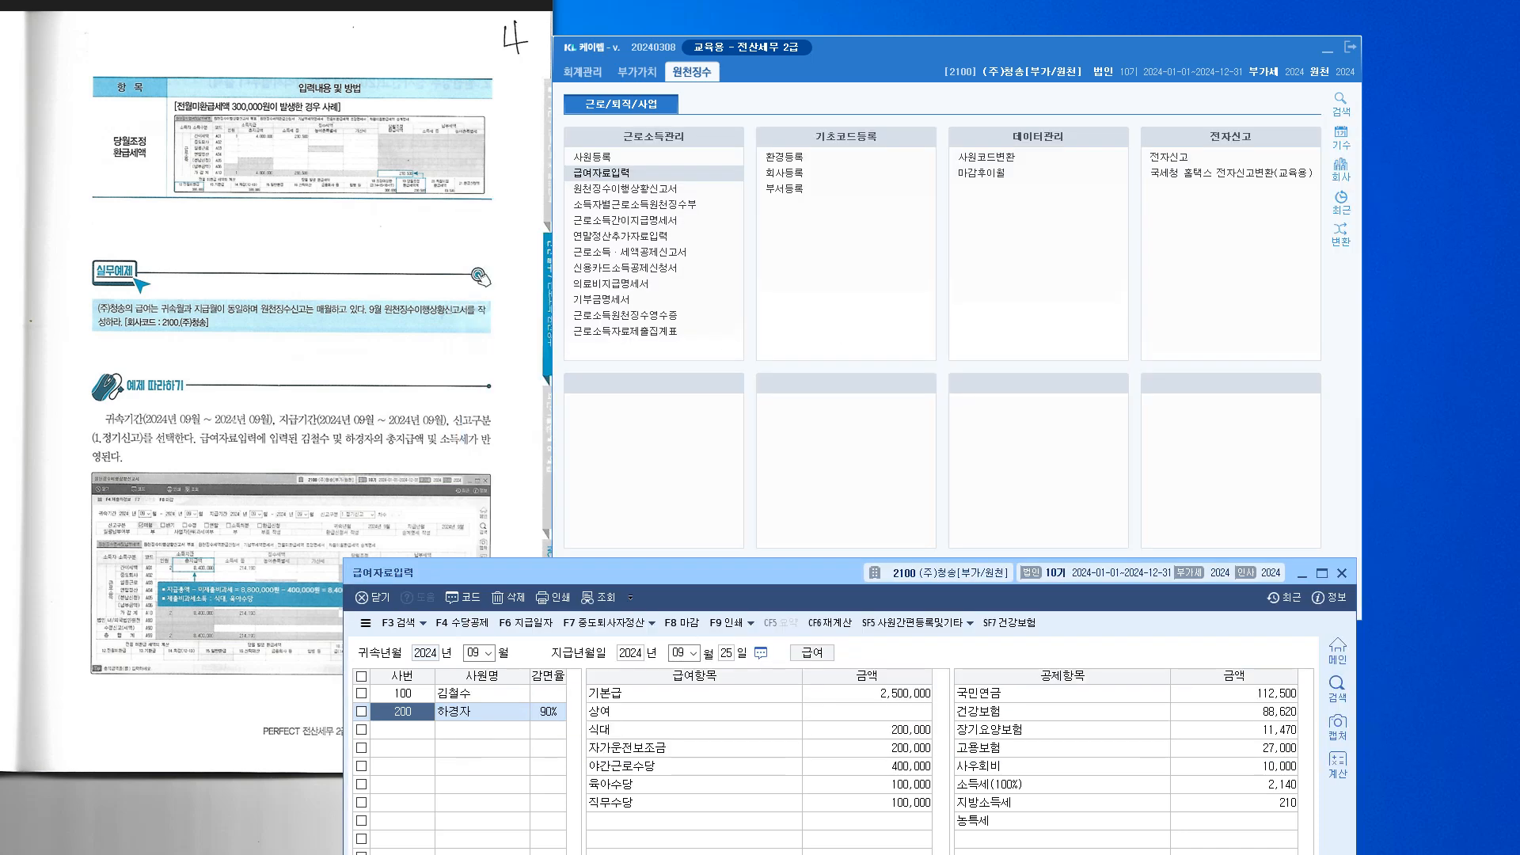
drag(673, 572, 702, 426)
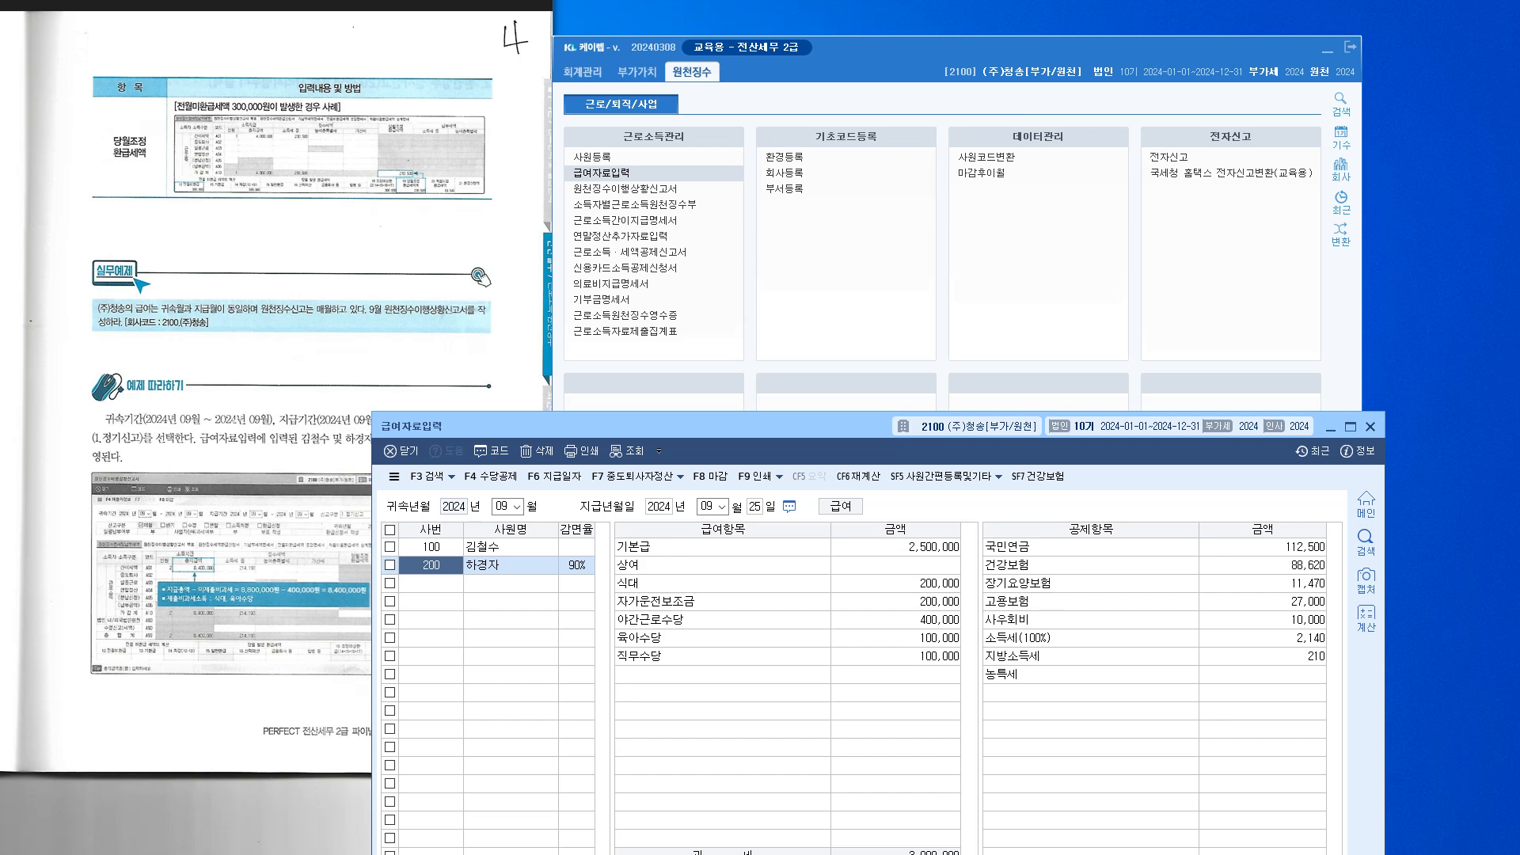
key(Escape)
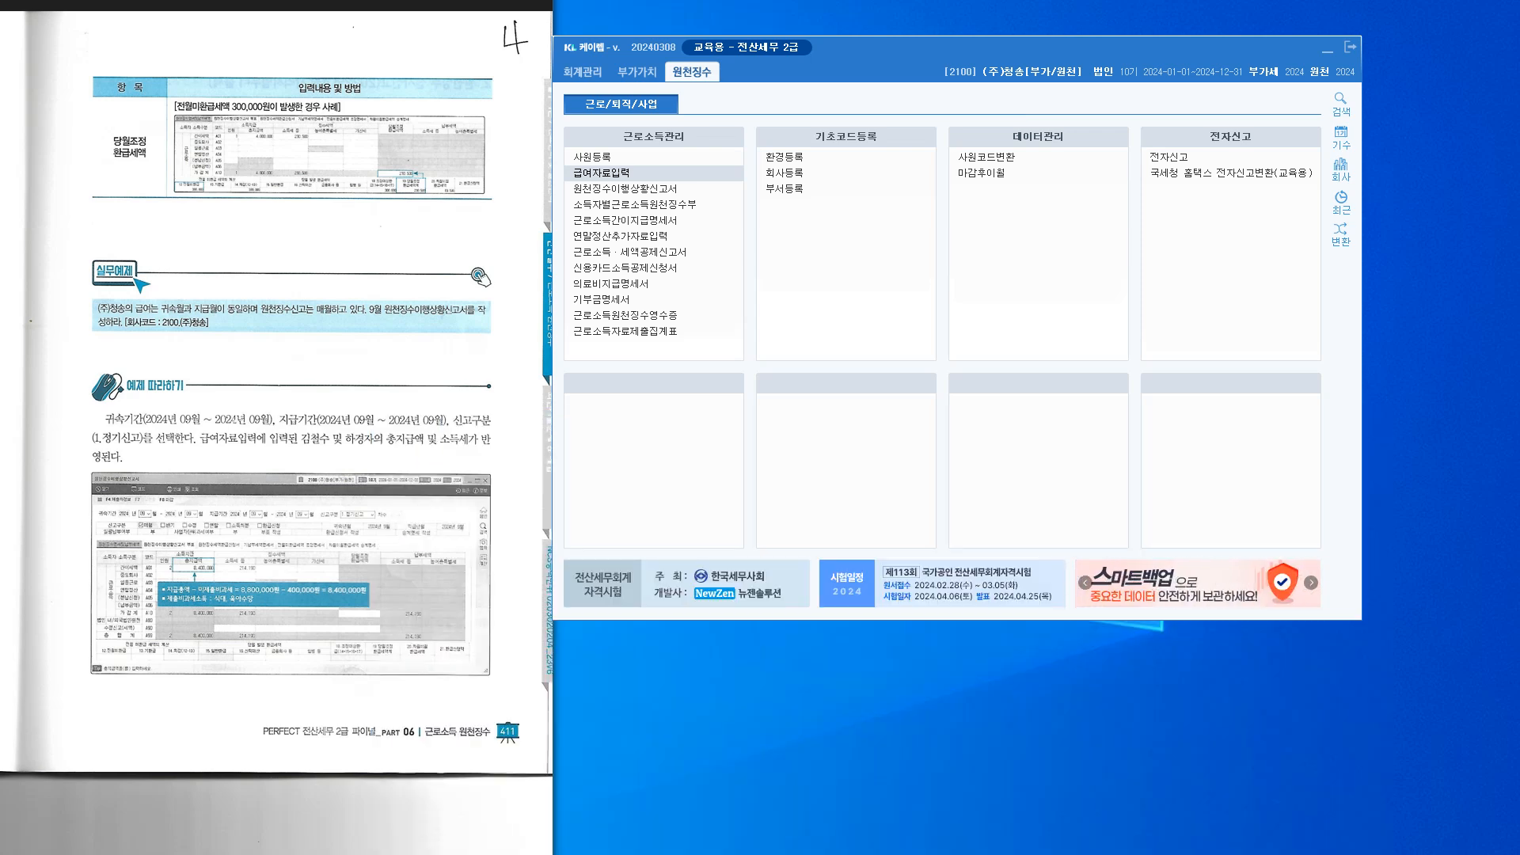
key(alt+Tab)
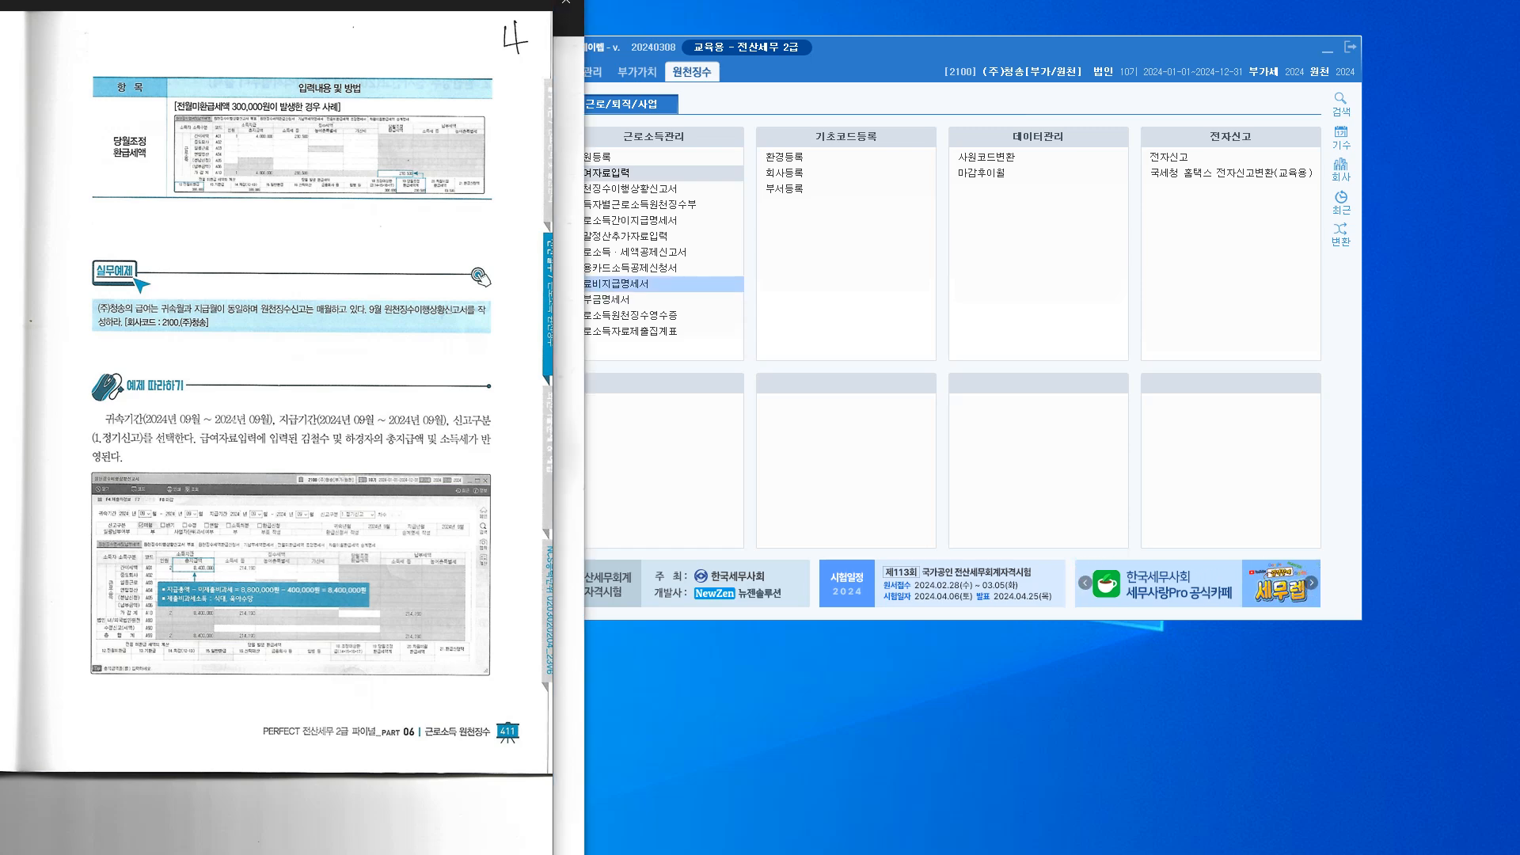
Show textbook page 5.jpg, then open 원천징수이행상황신고서 from the KcLep main menu
click(569, 445)
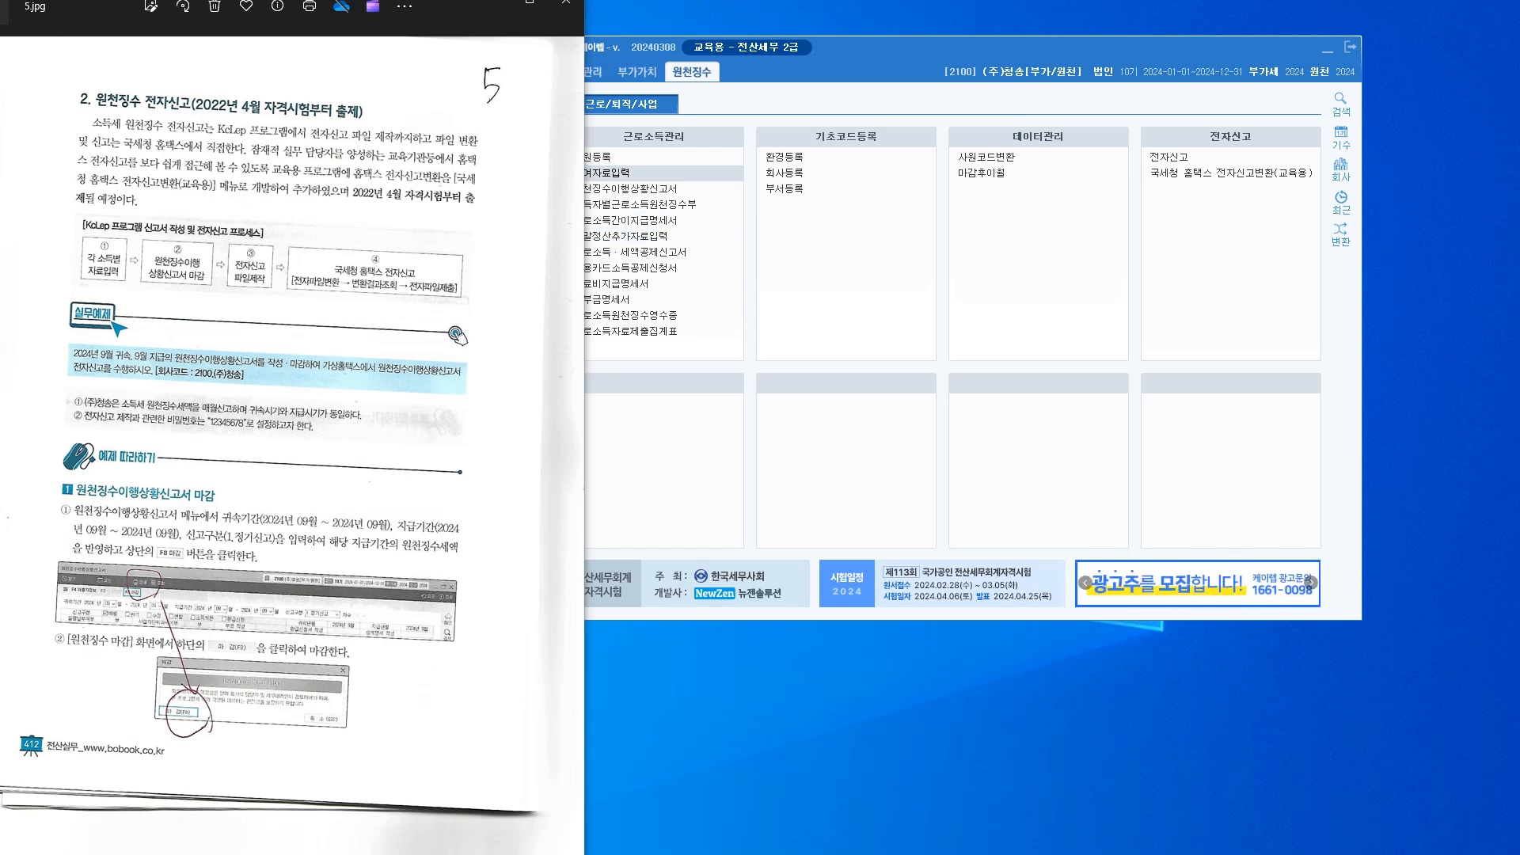
click(879, 60)
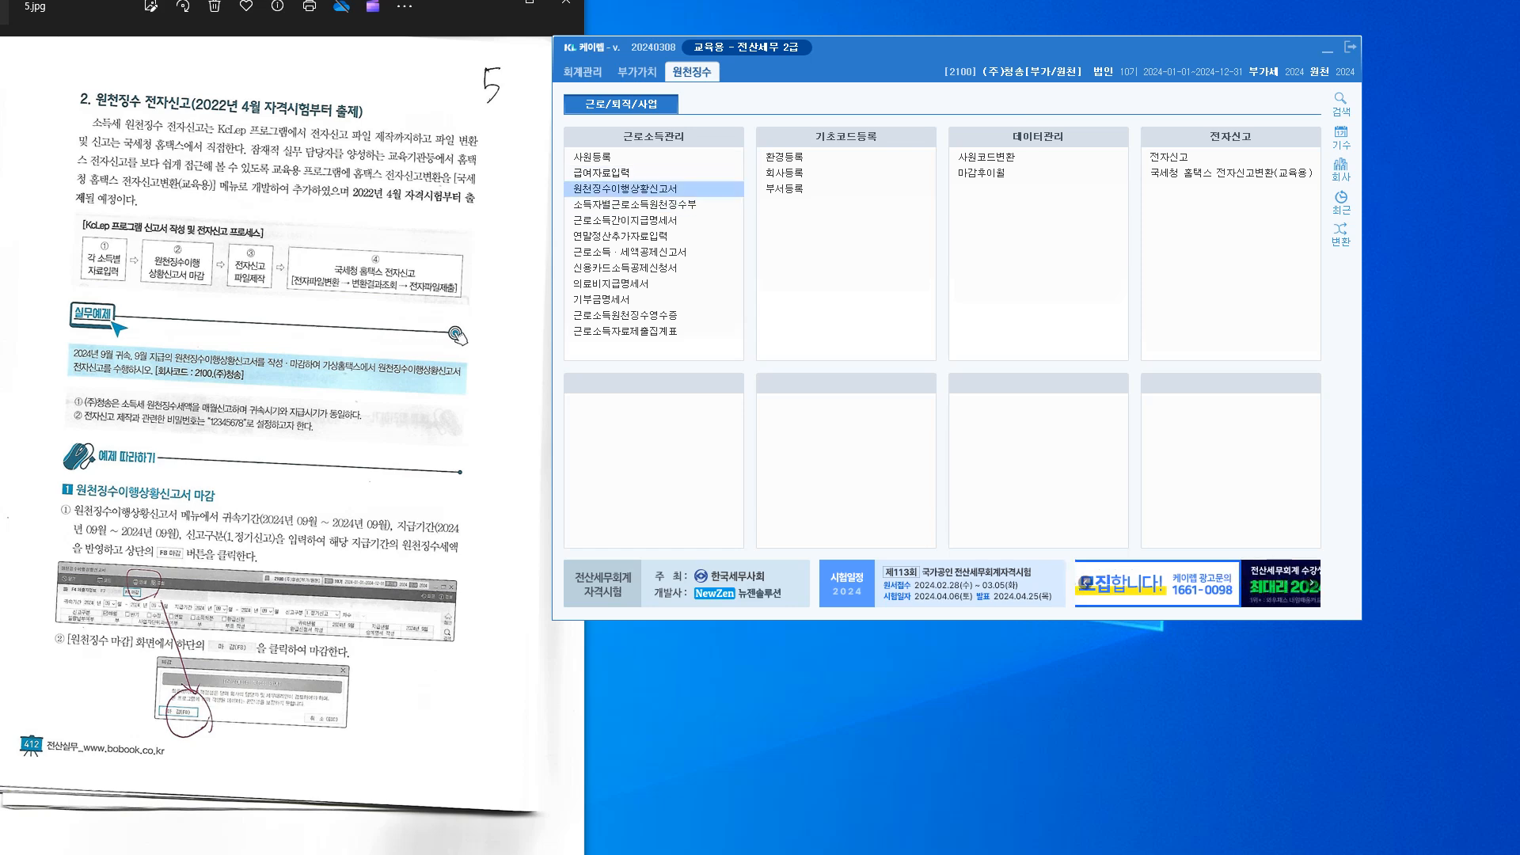
click(625, 189)
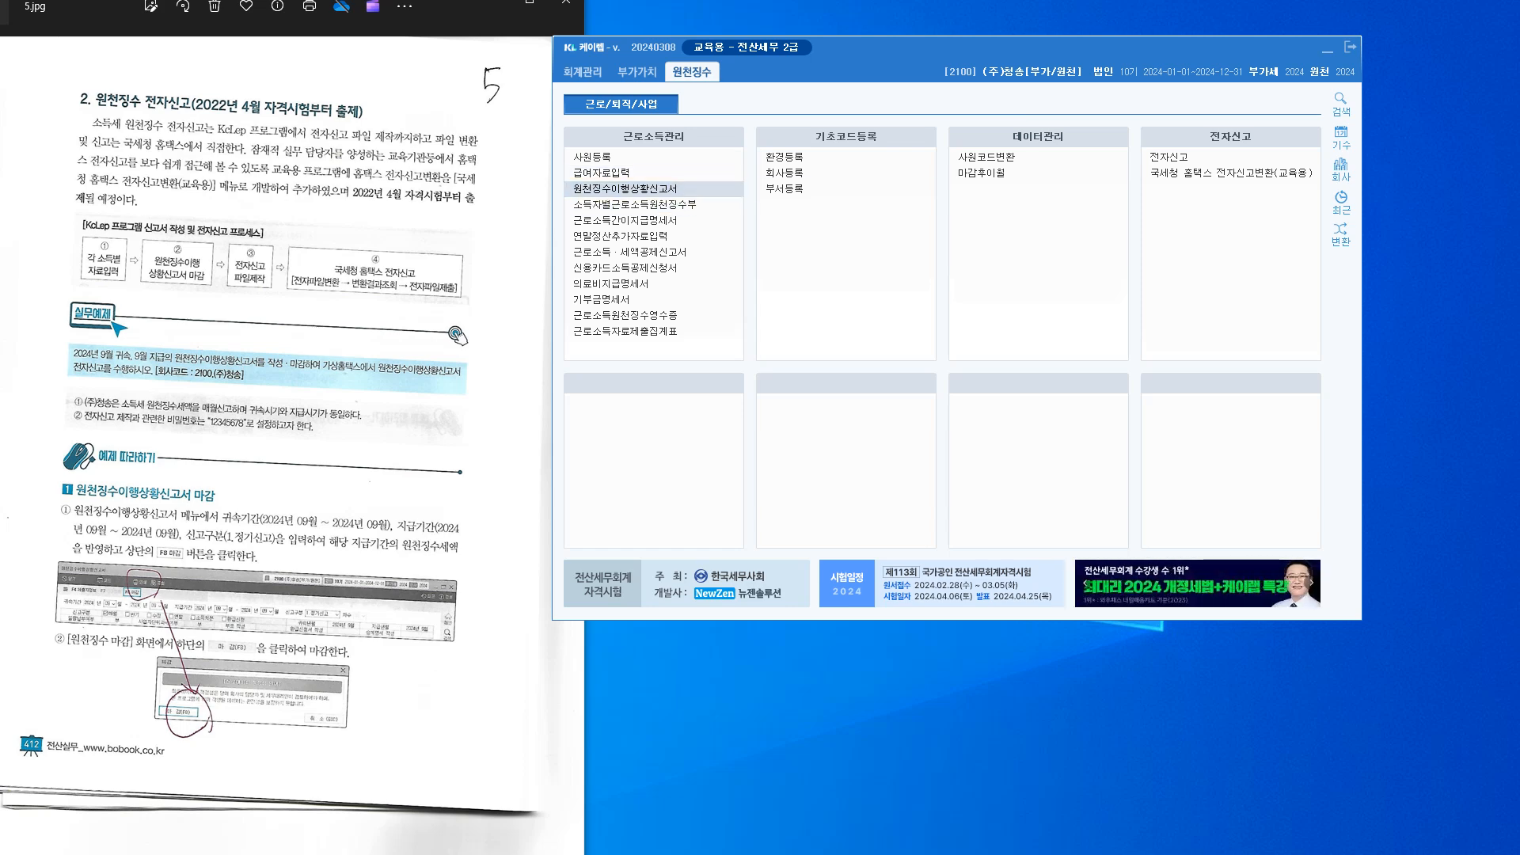
Load the saved 09/2024 1.정기신고 withholding report showing 8,300,000 paid and 214,190 tax
text(09)
key(Return)
key(Return)
key(Return)
key(Return)
key(Return)
key(Return)
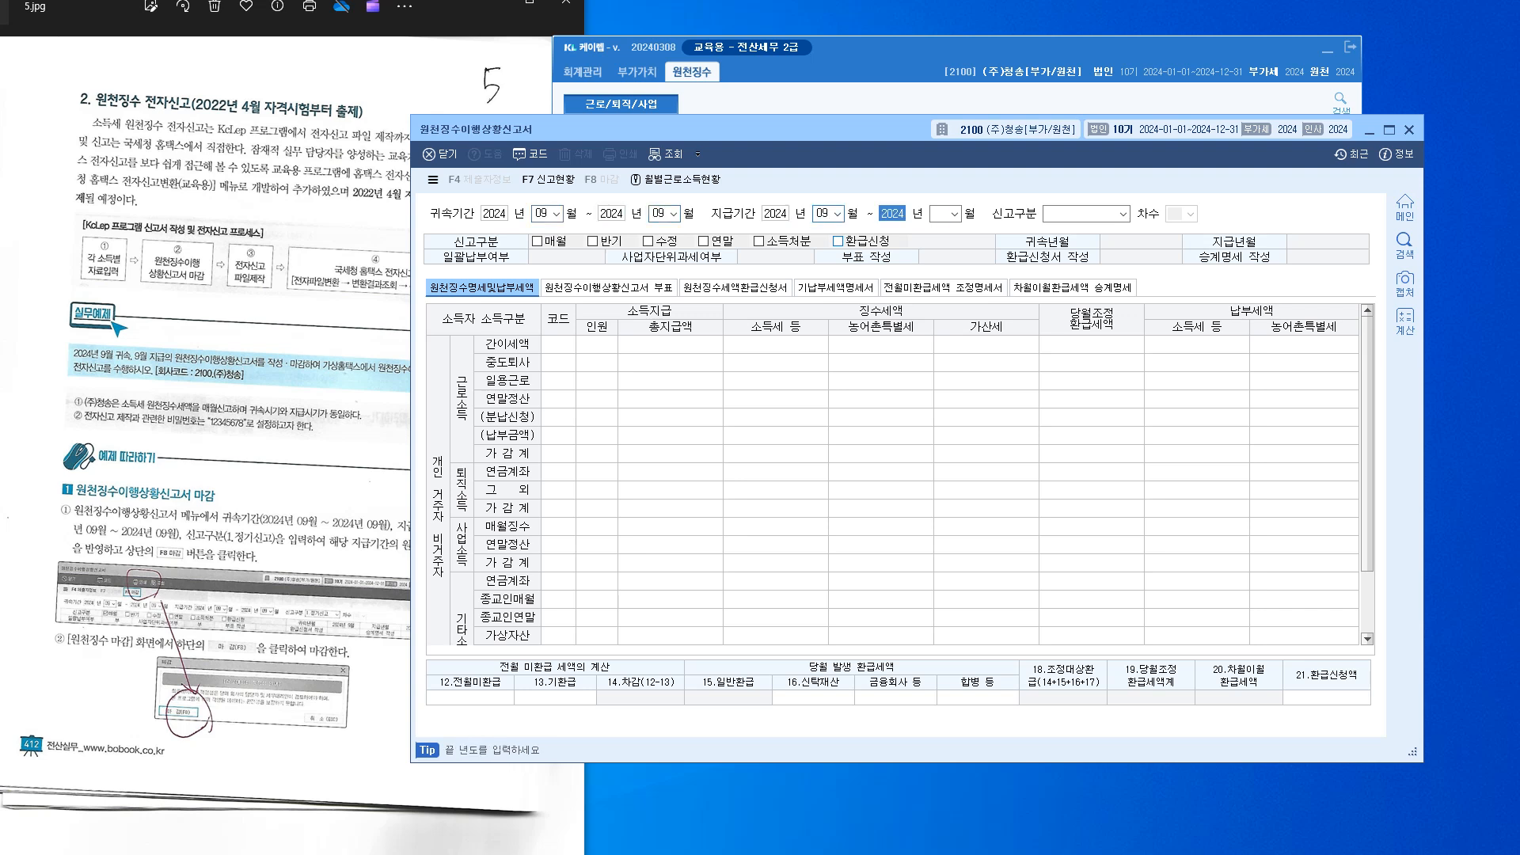
key(1)
key(Return)
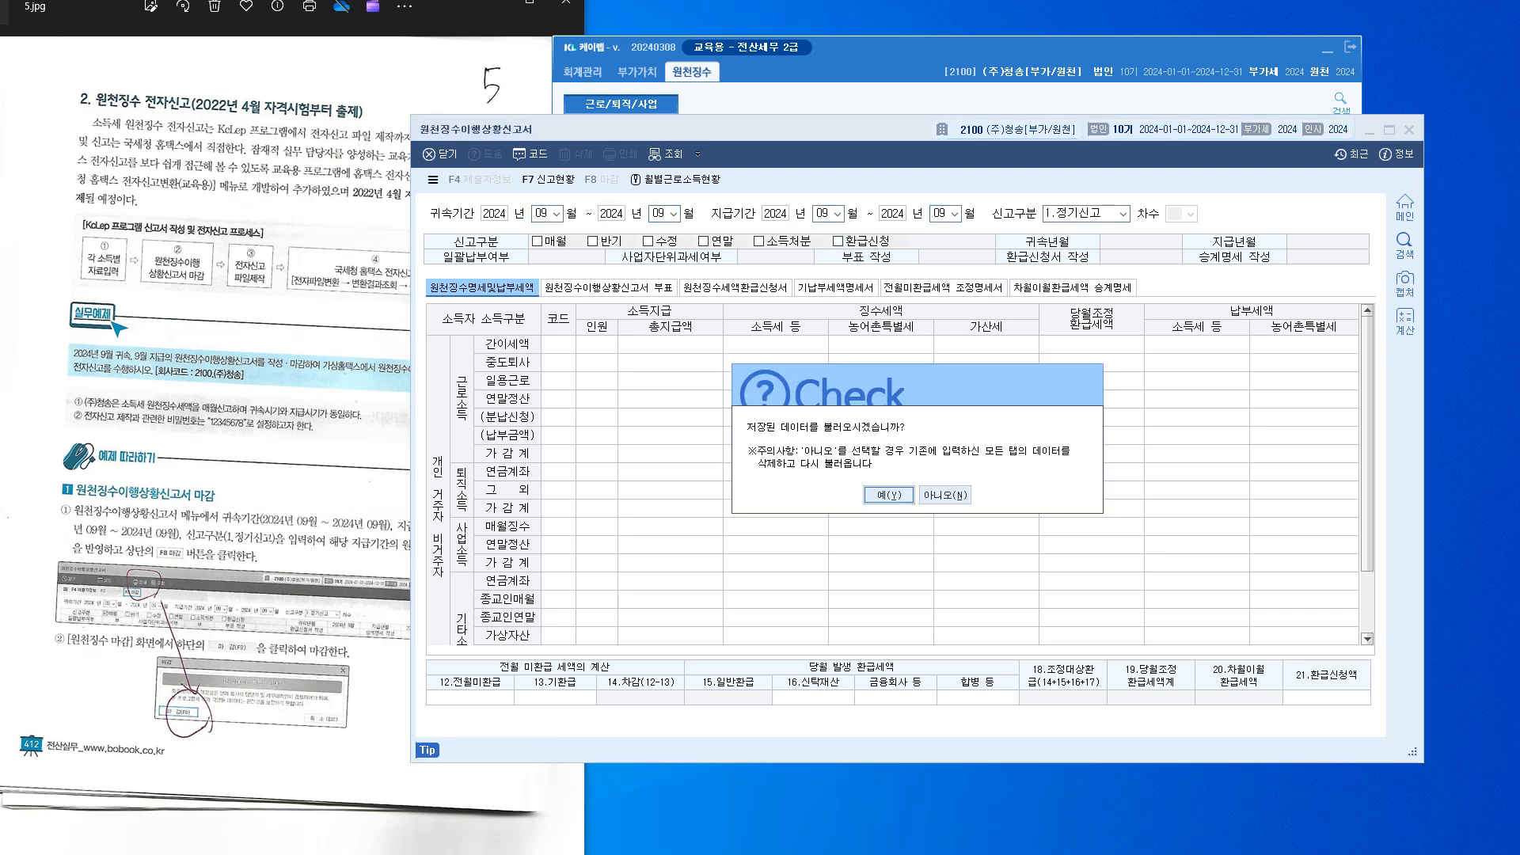
key(Return)
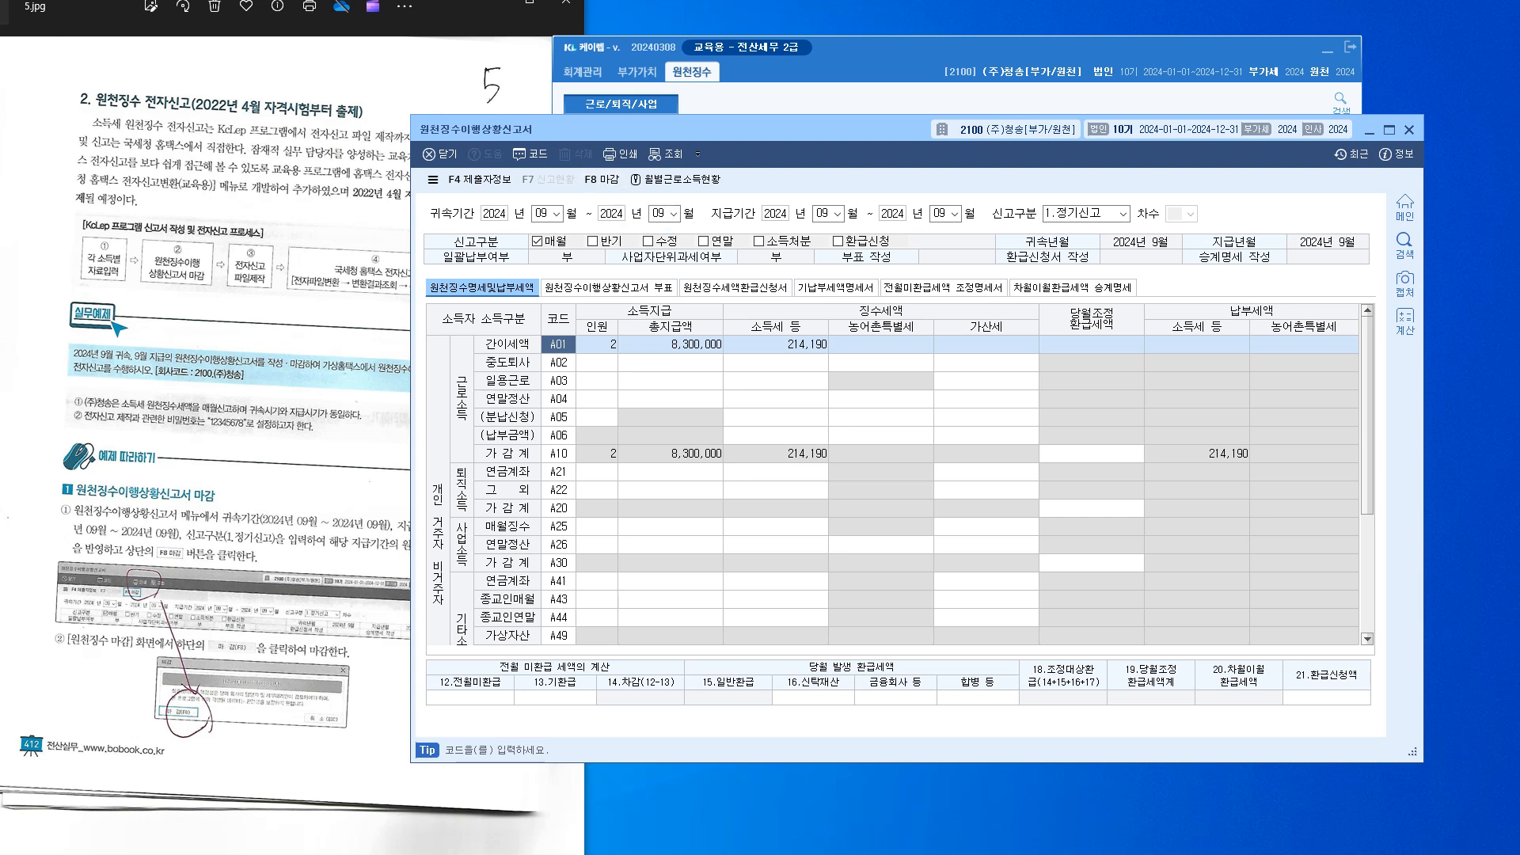
key(F8)
mouse_move(637, 191)
mouse_down()
mouse_move(615, 193)
mouse_move(617, 158)
mouse_move(618, 190)
mouse_up()
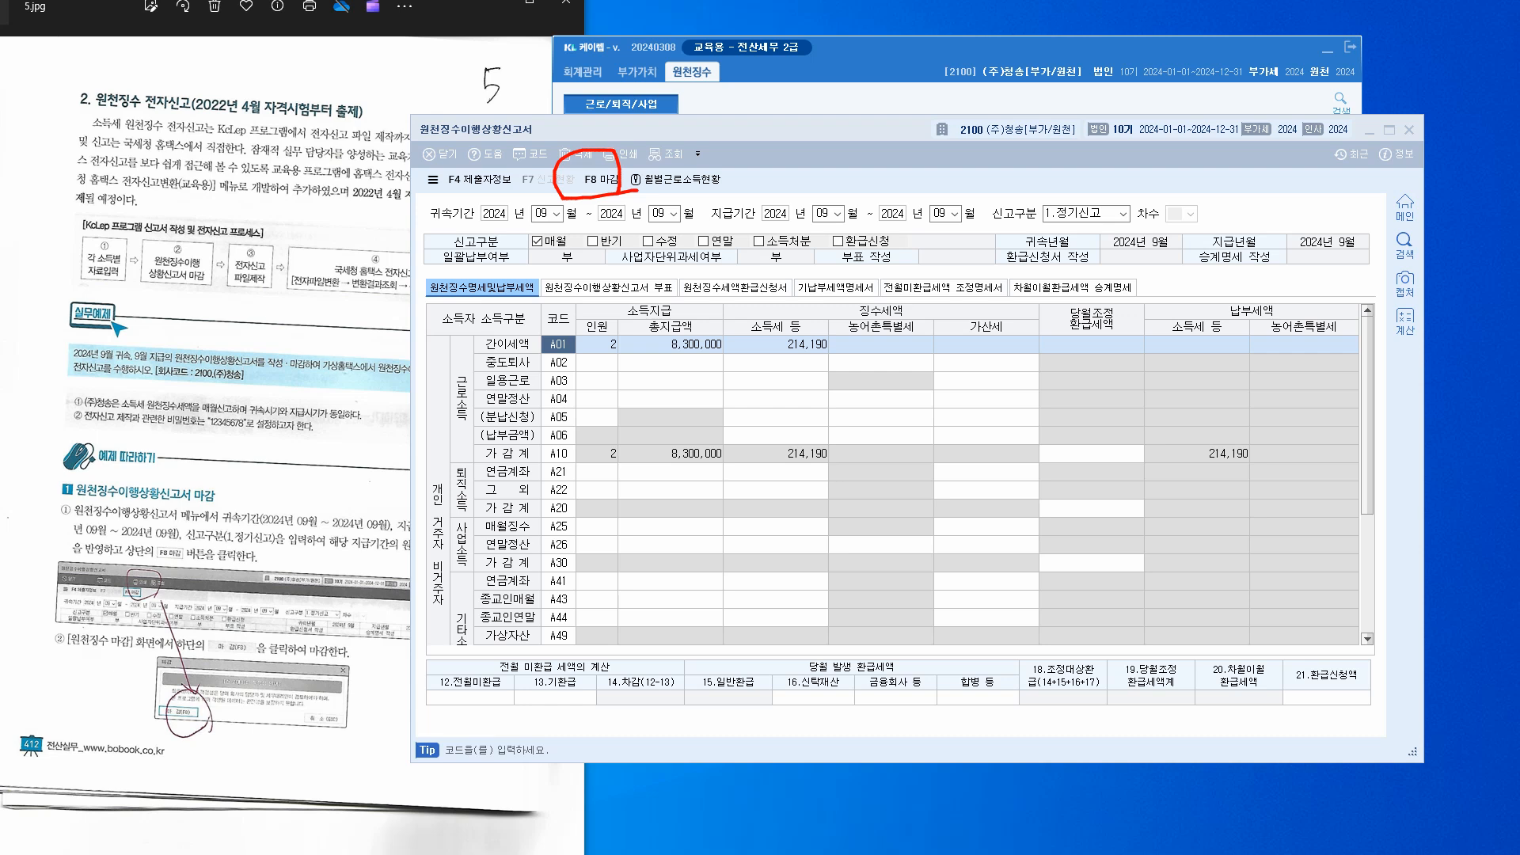
Mark the September report 마감 with F8, declining the offer to cancel the closing
key(Escape)
key(F8)
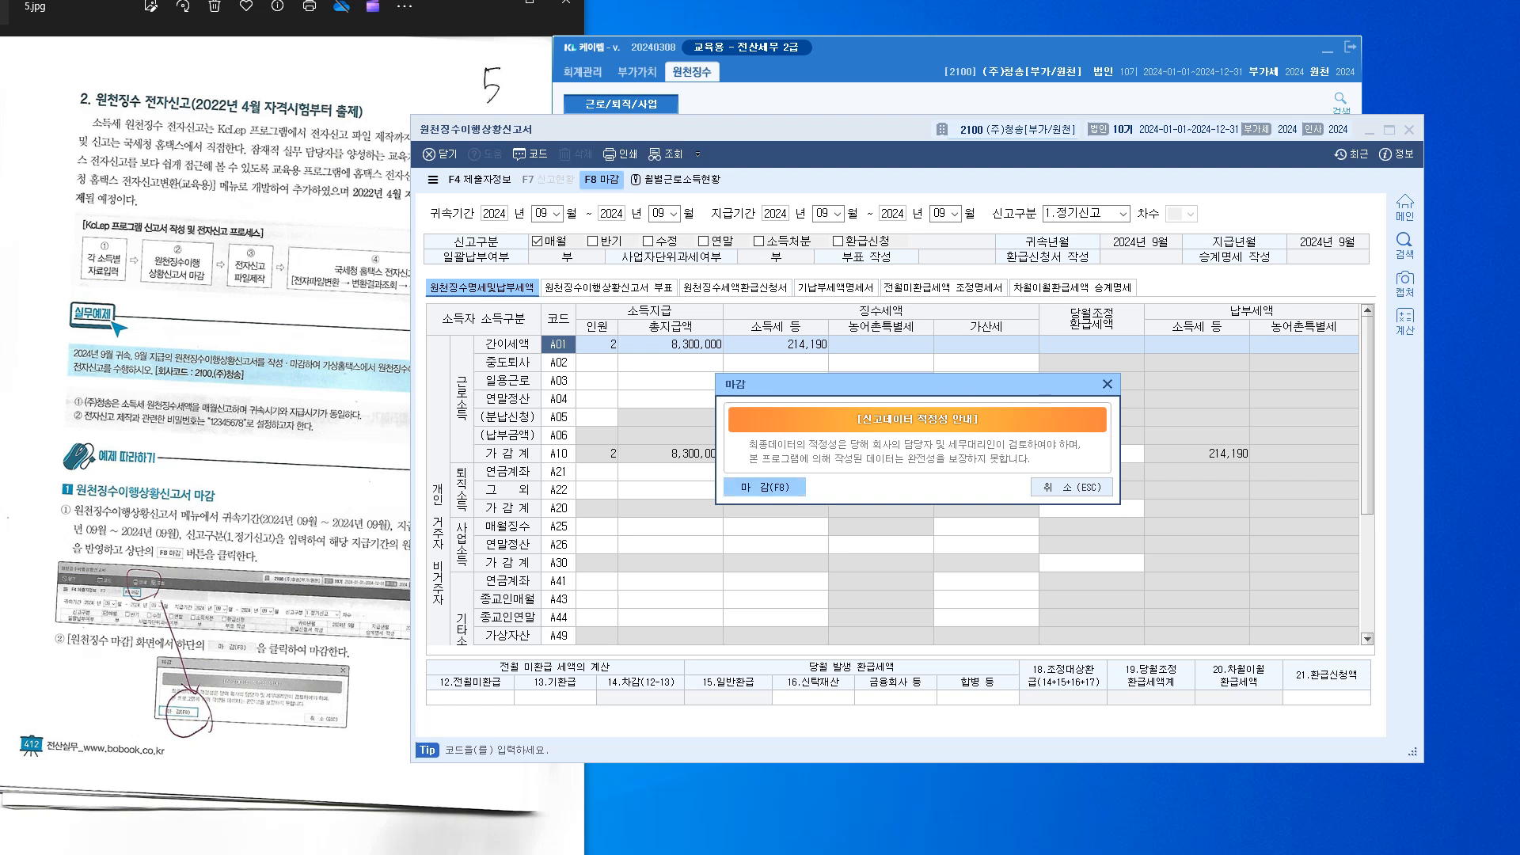
key(F8)
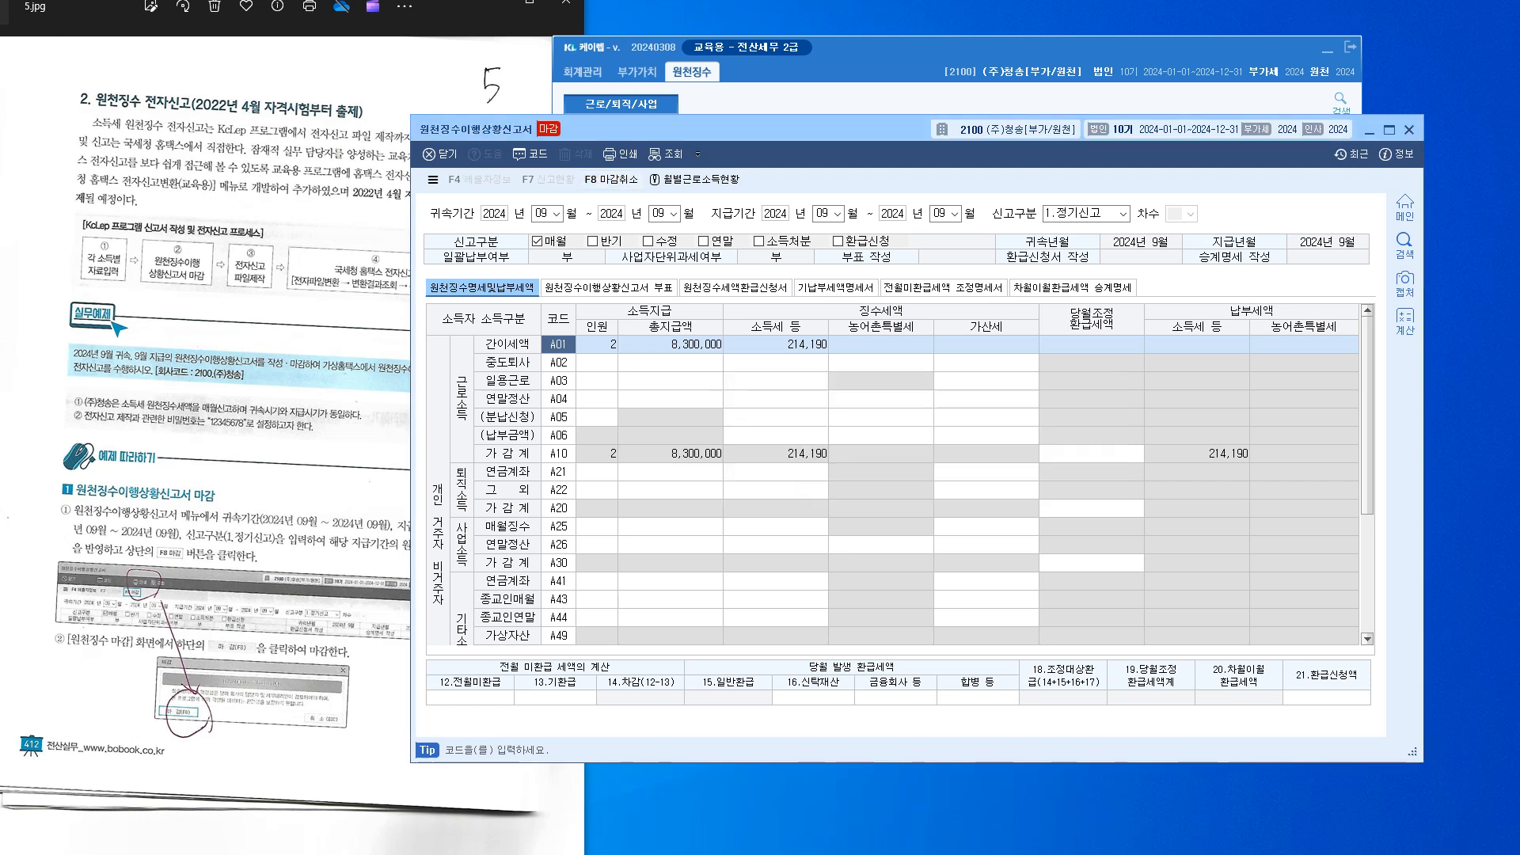
drag(689, 129, 712, 152)
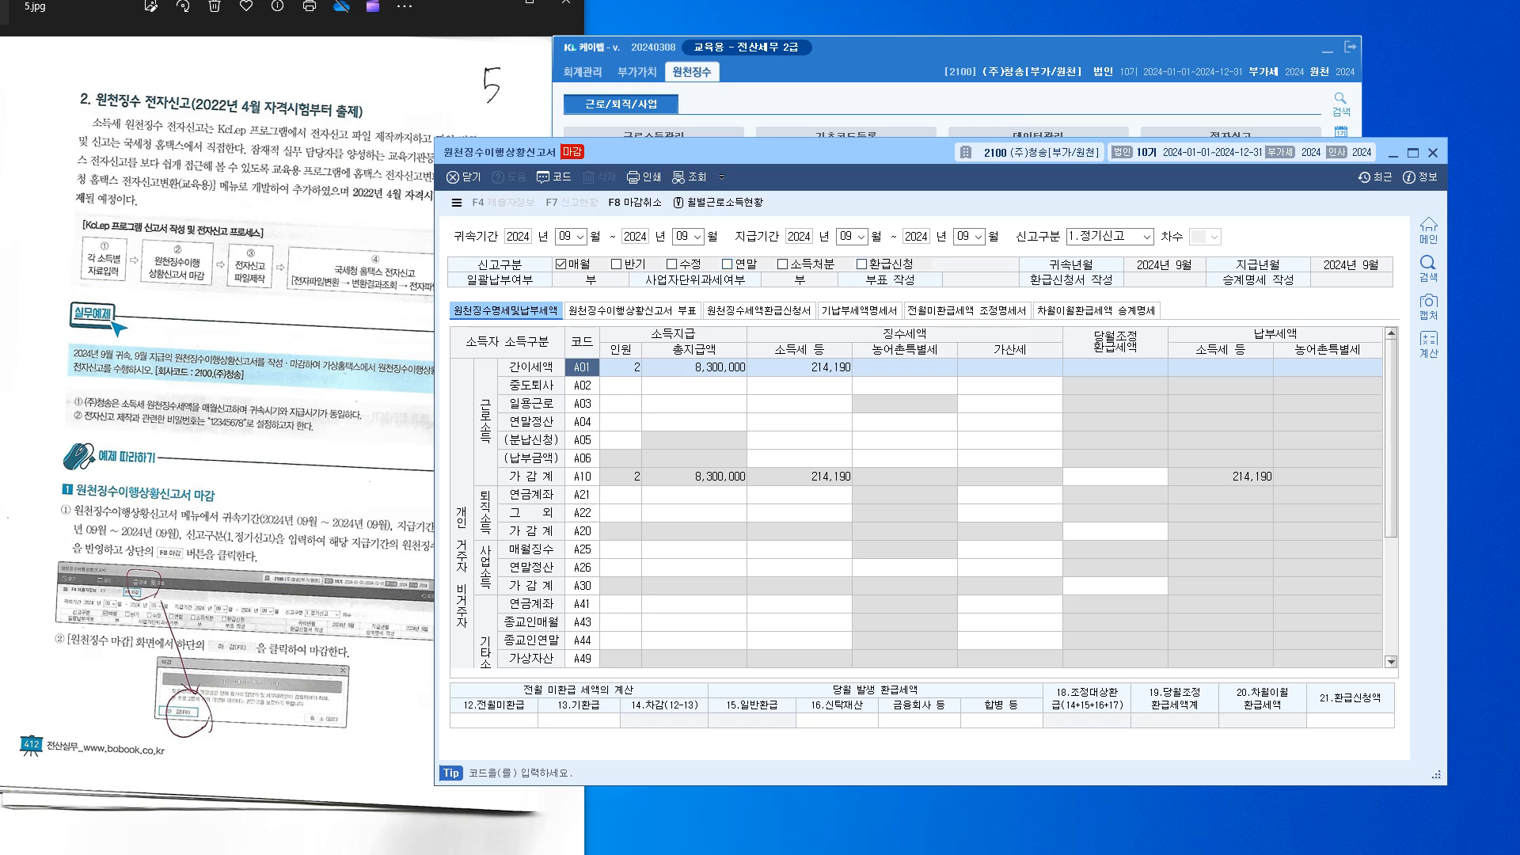
drag(816, 151, 776, 413)
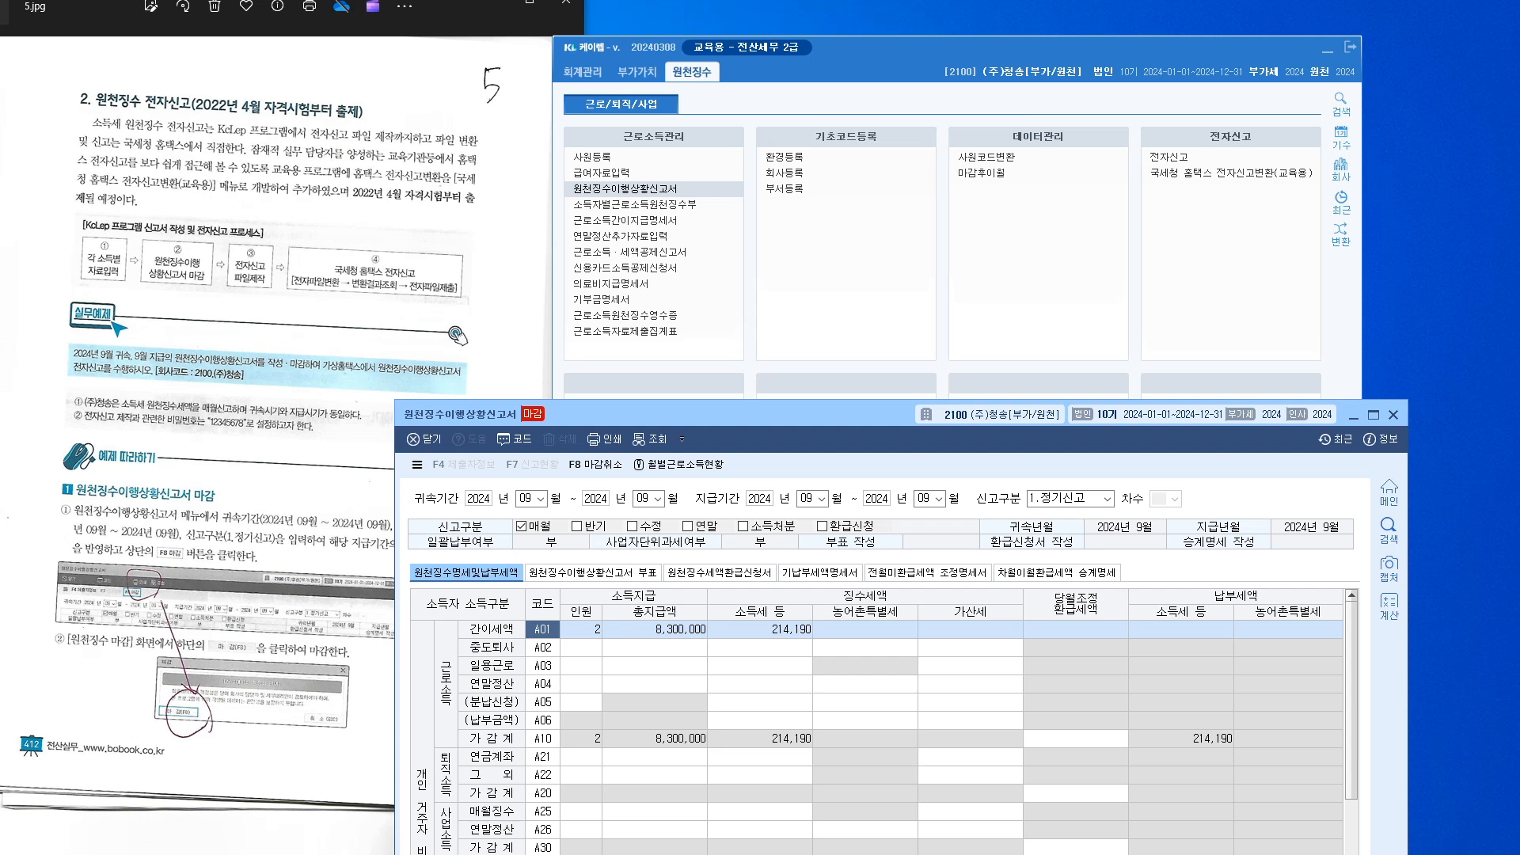
click(594, 464)
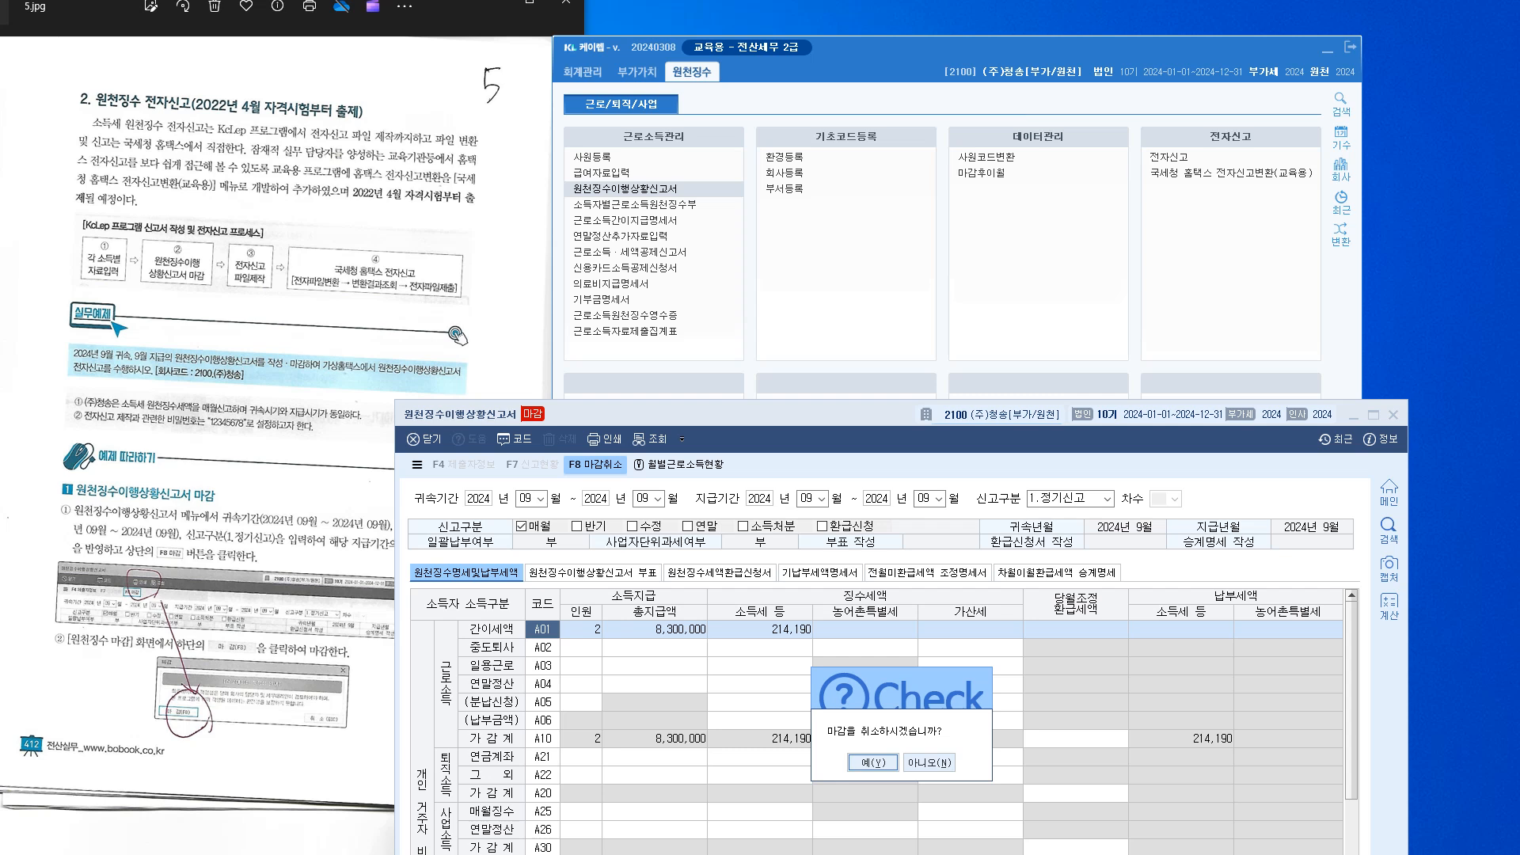
click(929, 762)
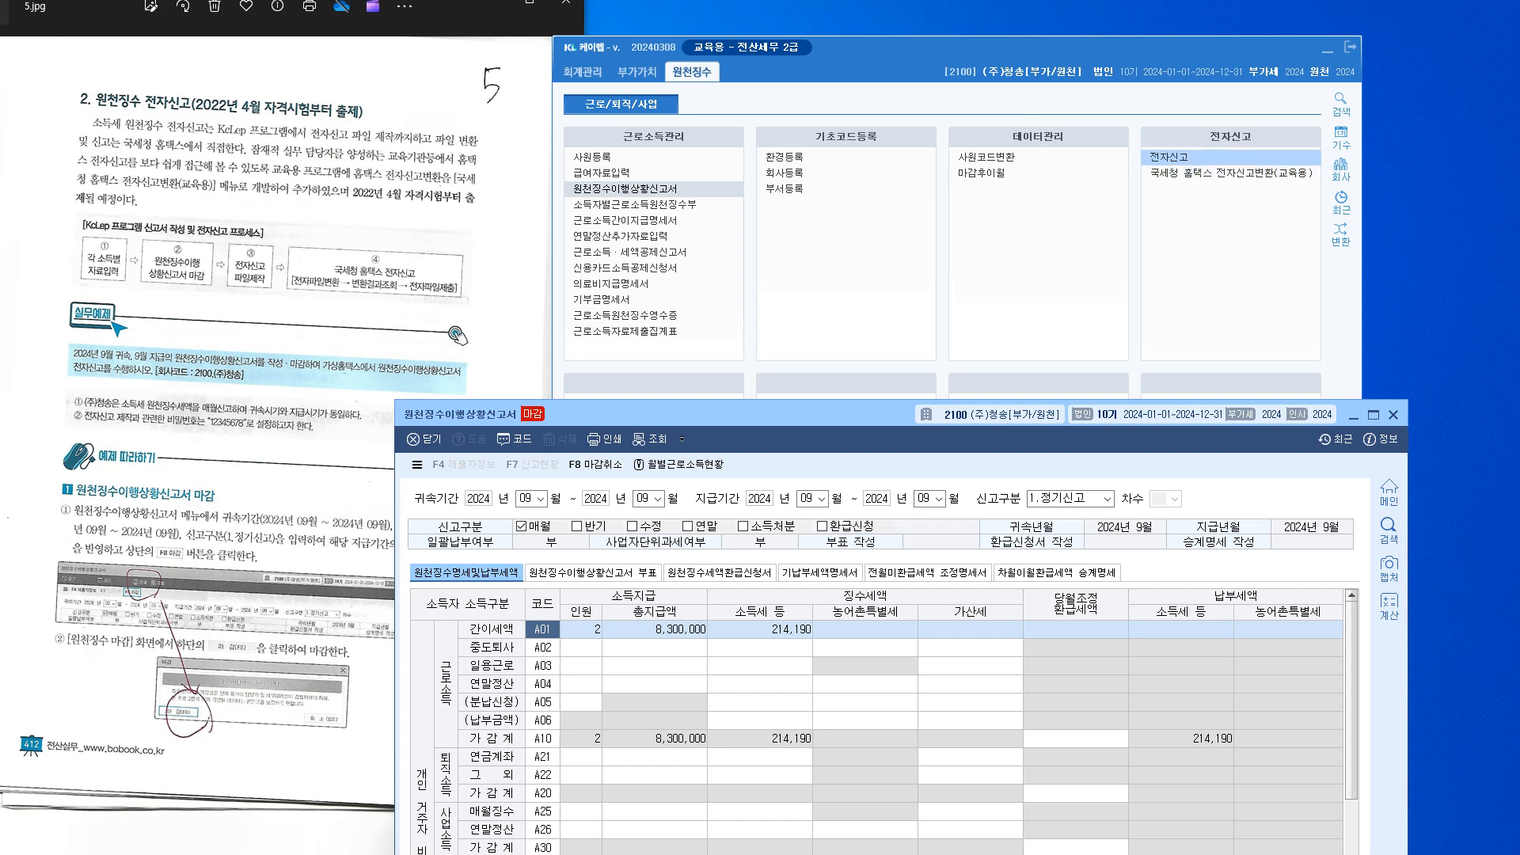
List the September report for taxpayer self-filing in 전자신고 and create the e-filing file with F4
click(1181, 157)
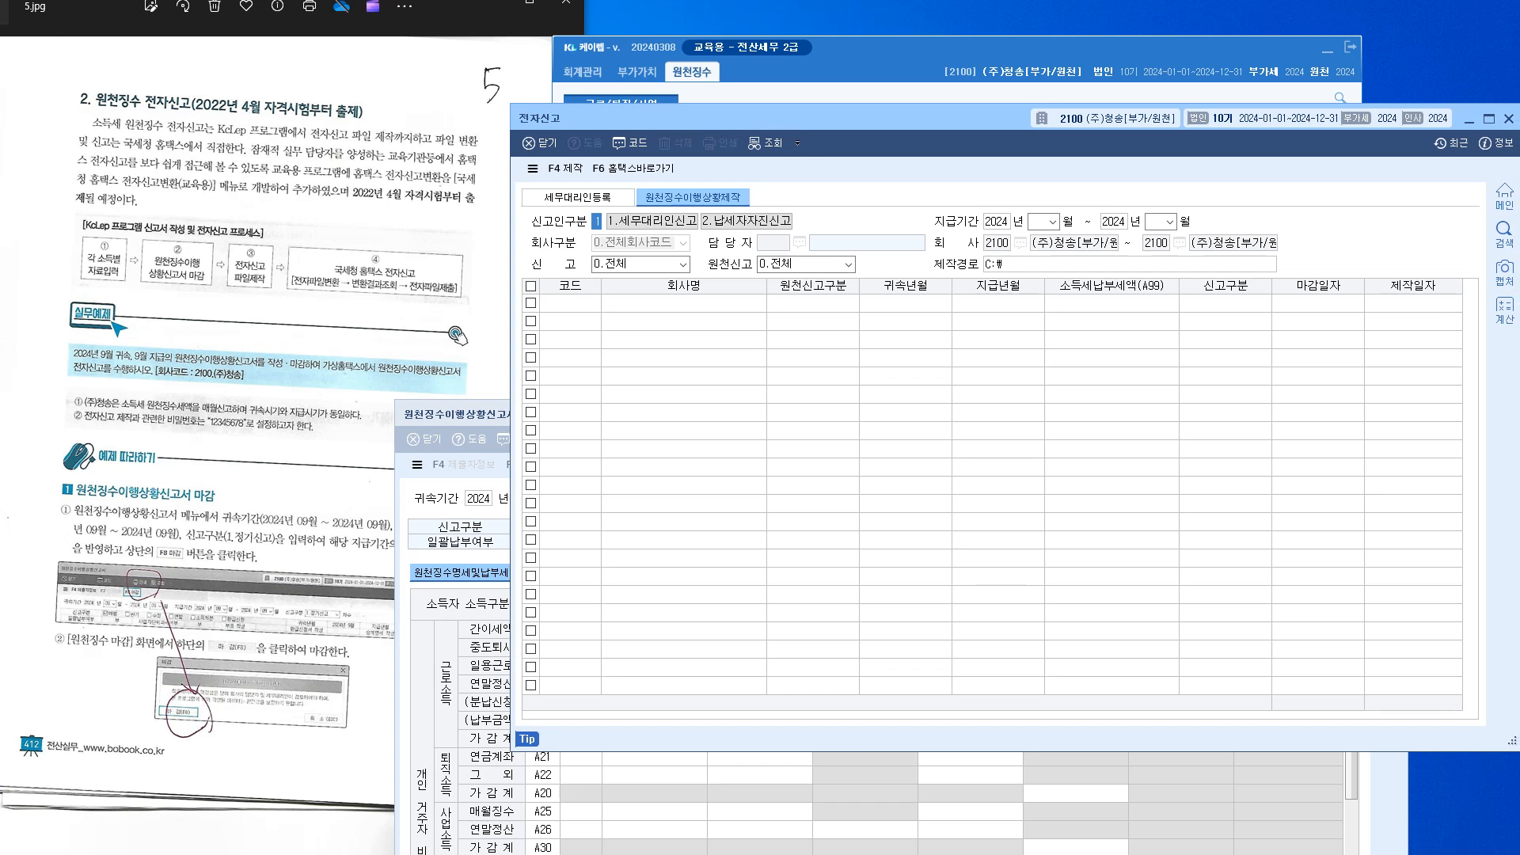
drag(792, 118, 747, 116)
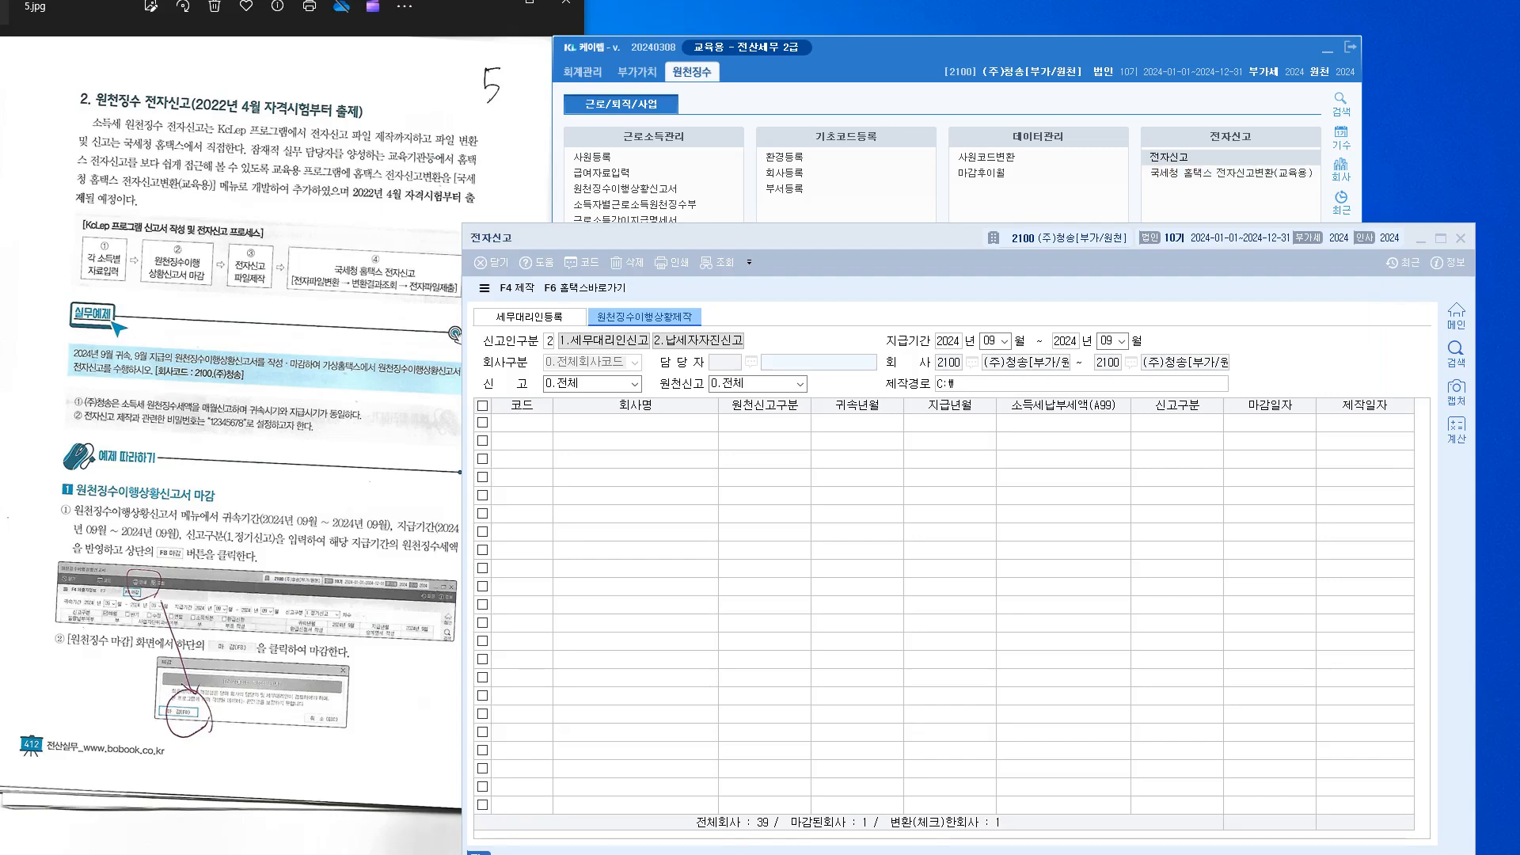
click(699, 341)
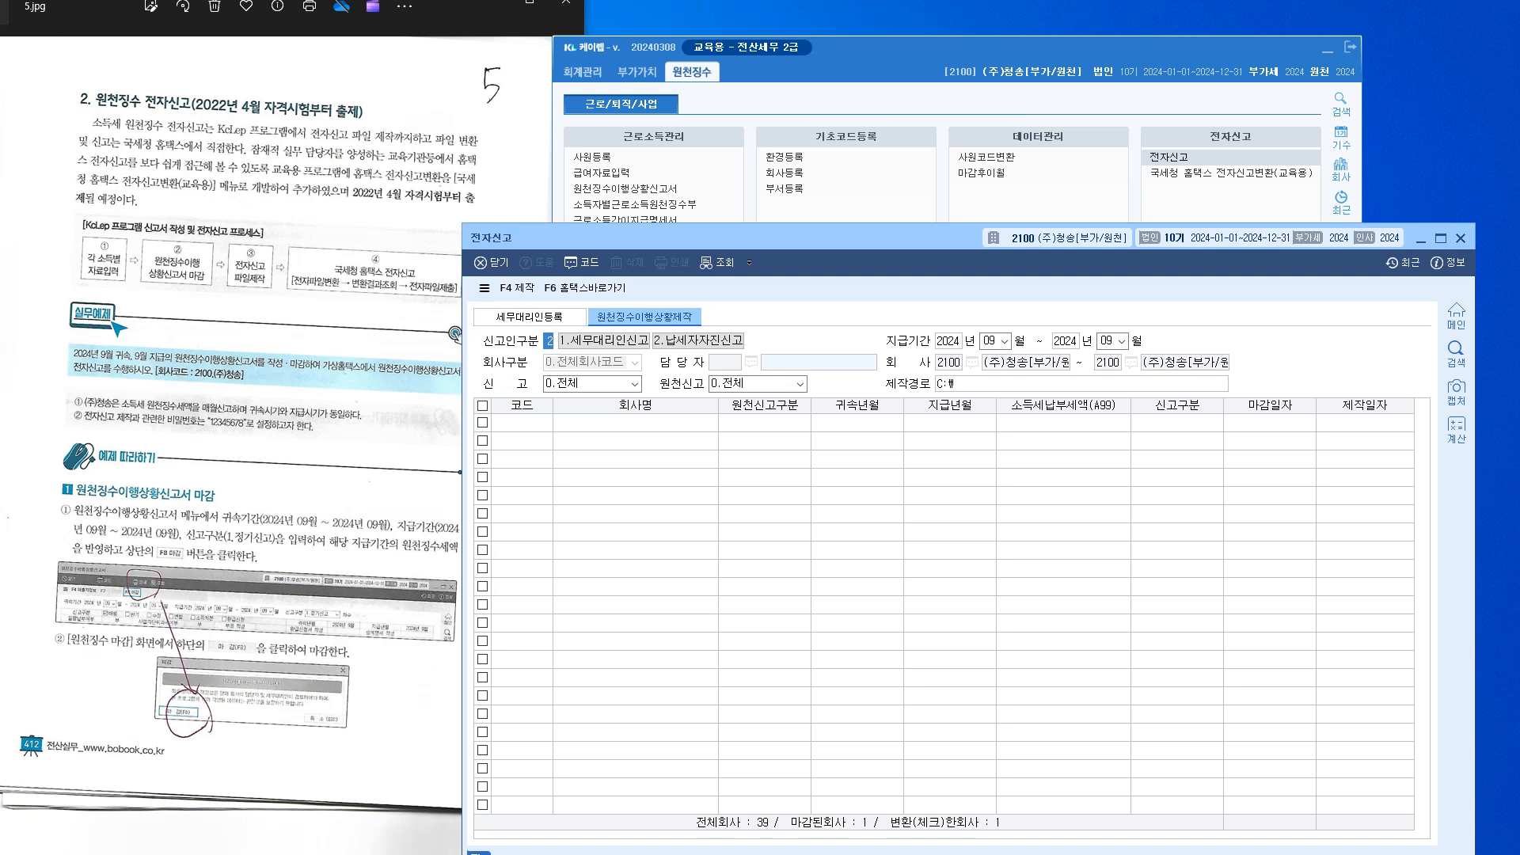
click(990, 341)
key(Return)
key(Return)
key(Return)
key(Return)
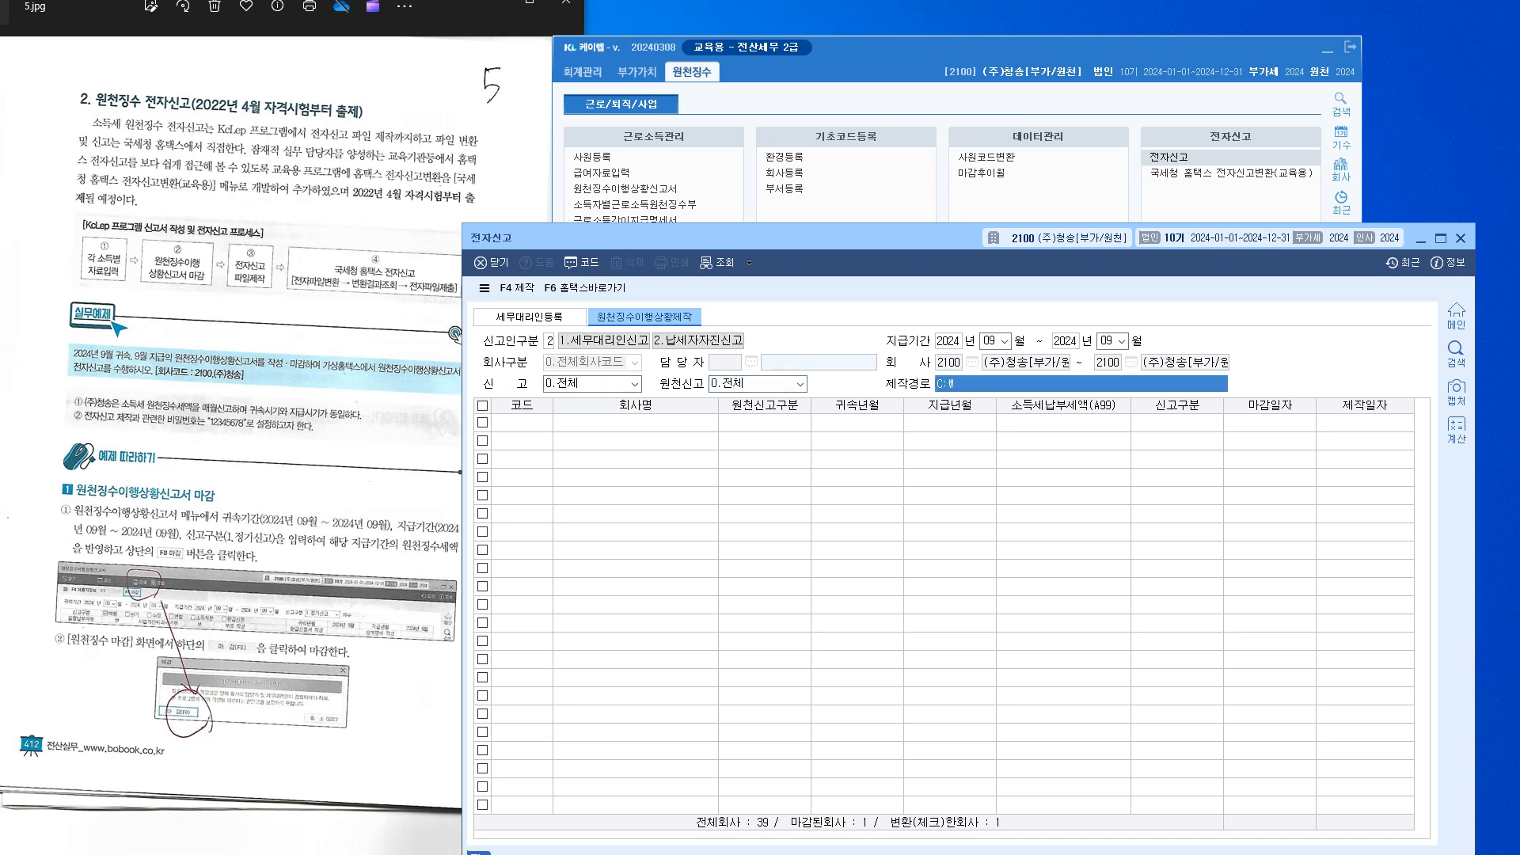
key(Return)
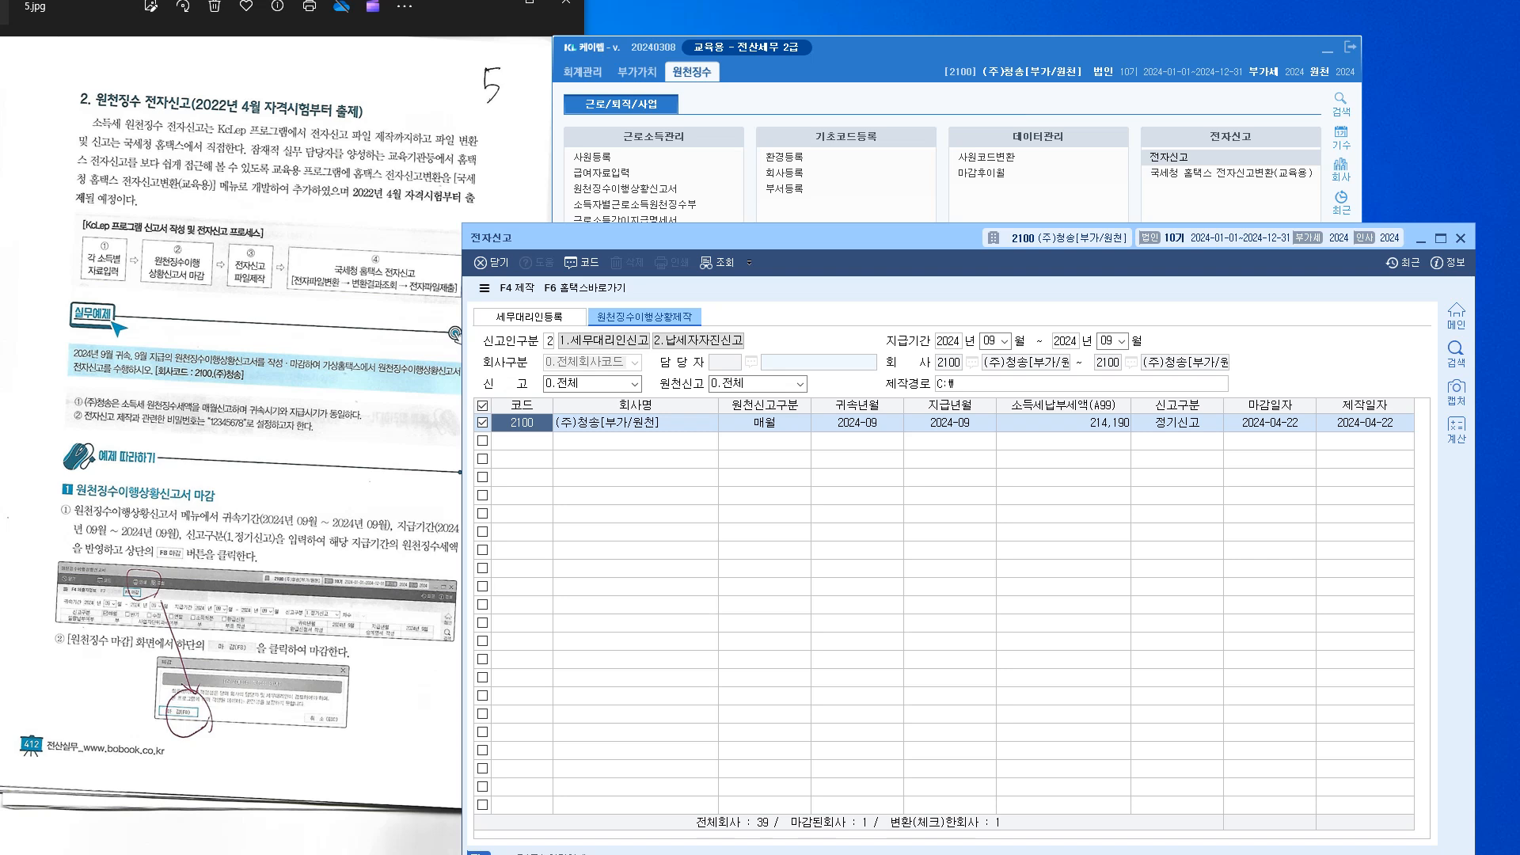
click(1365, 422)
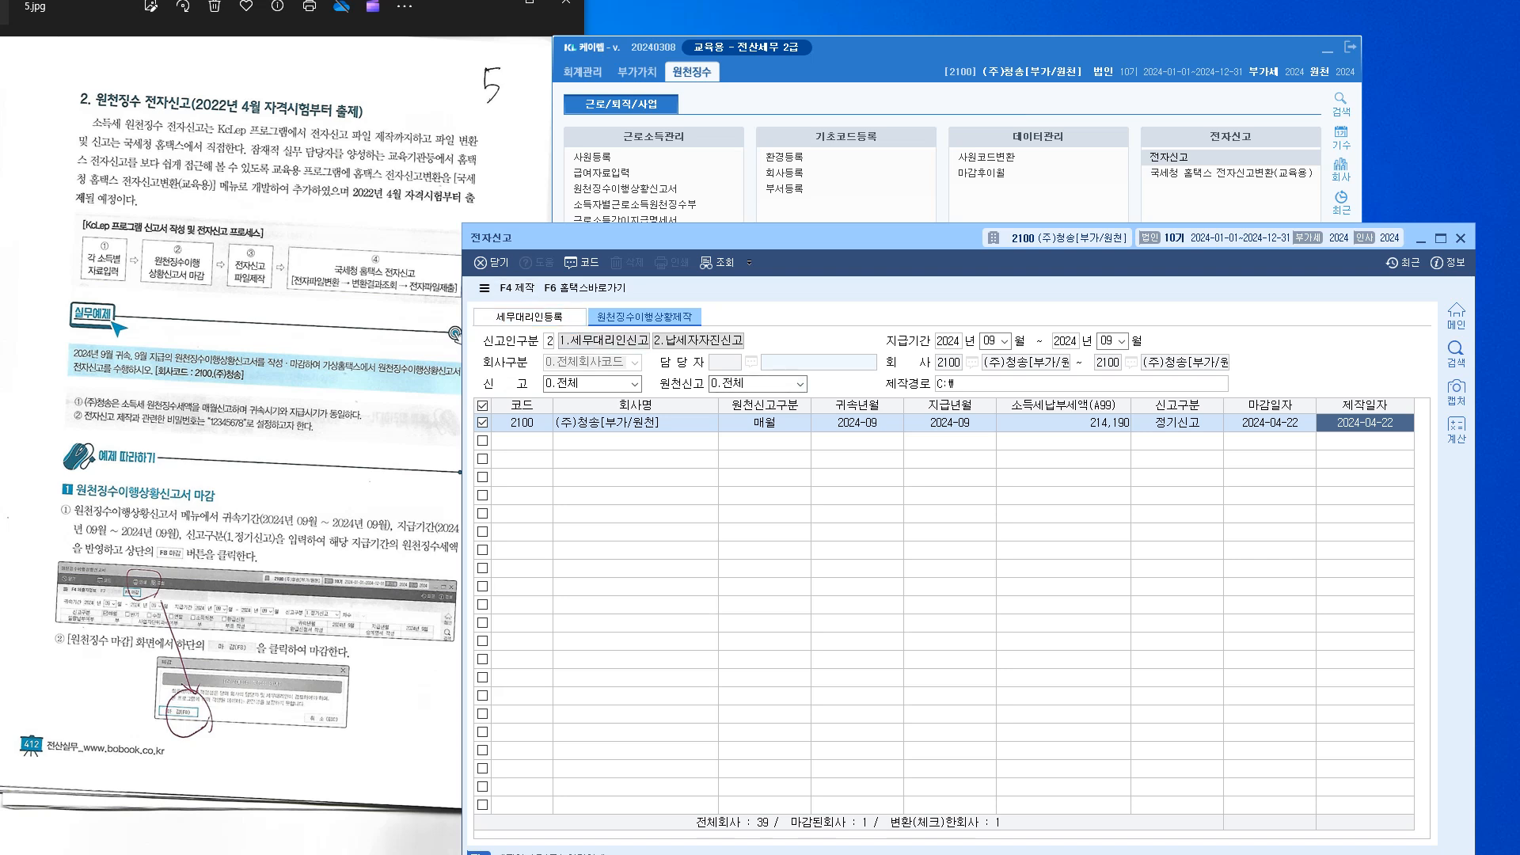
key(F4)
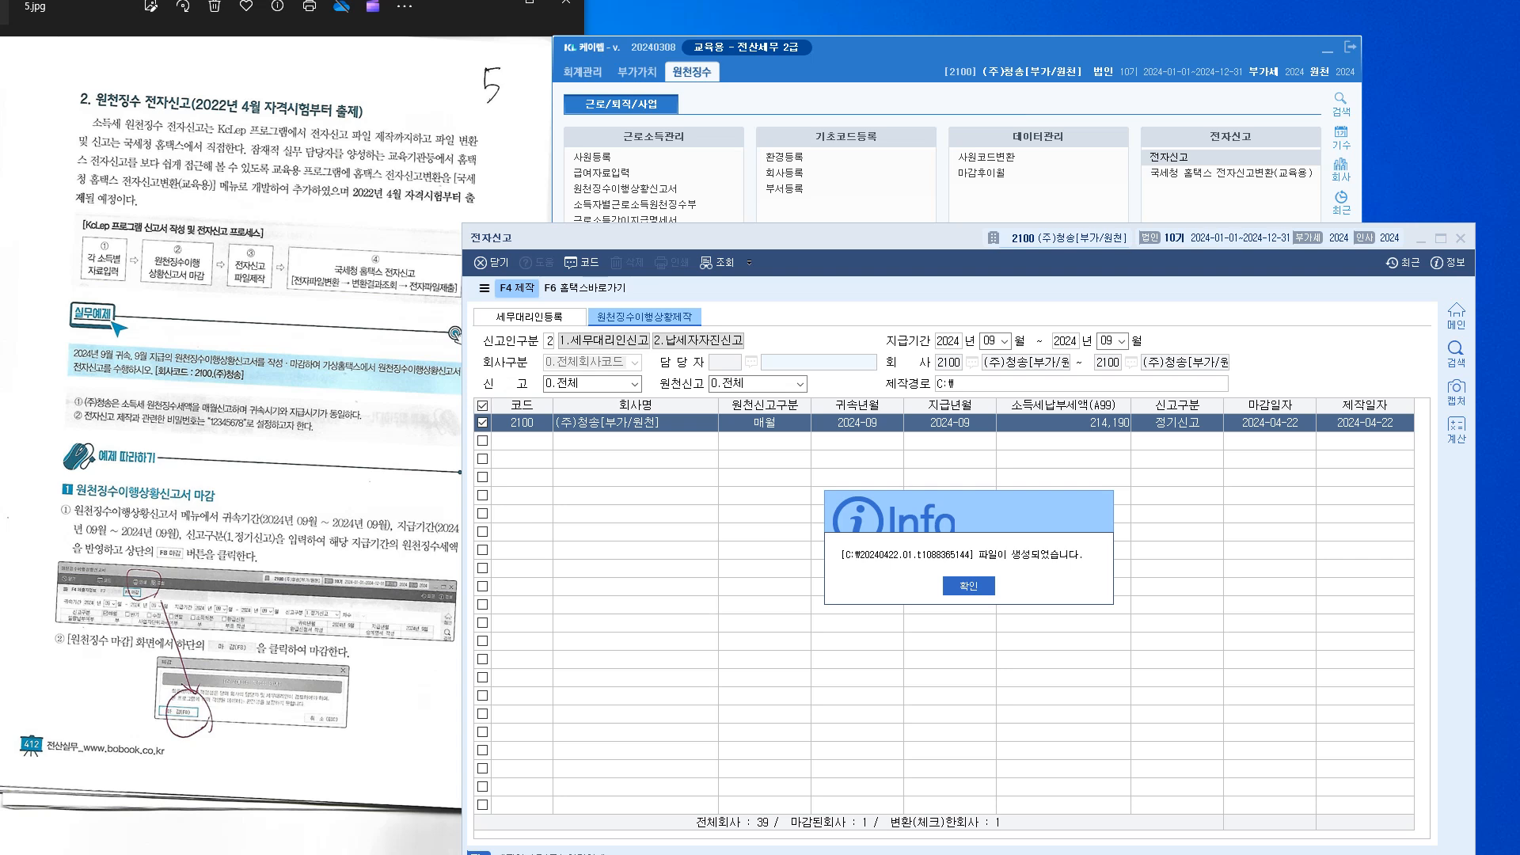
key(Return)
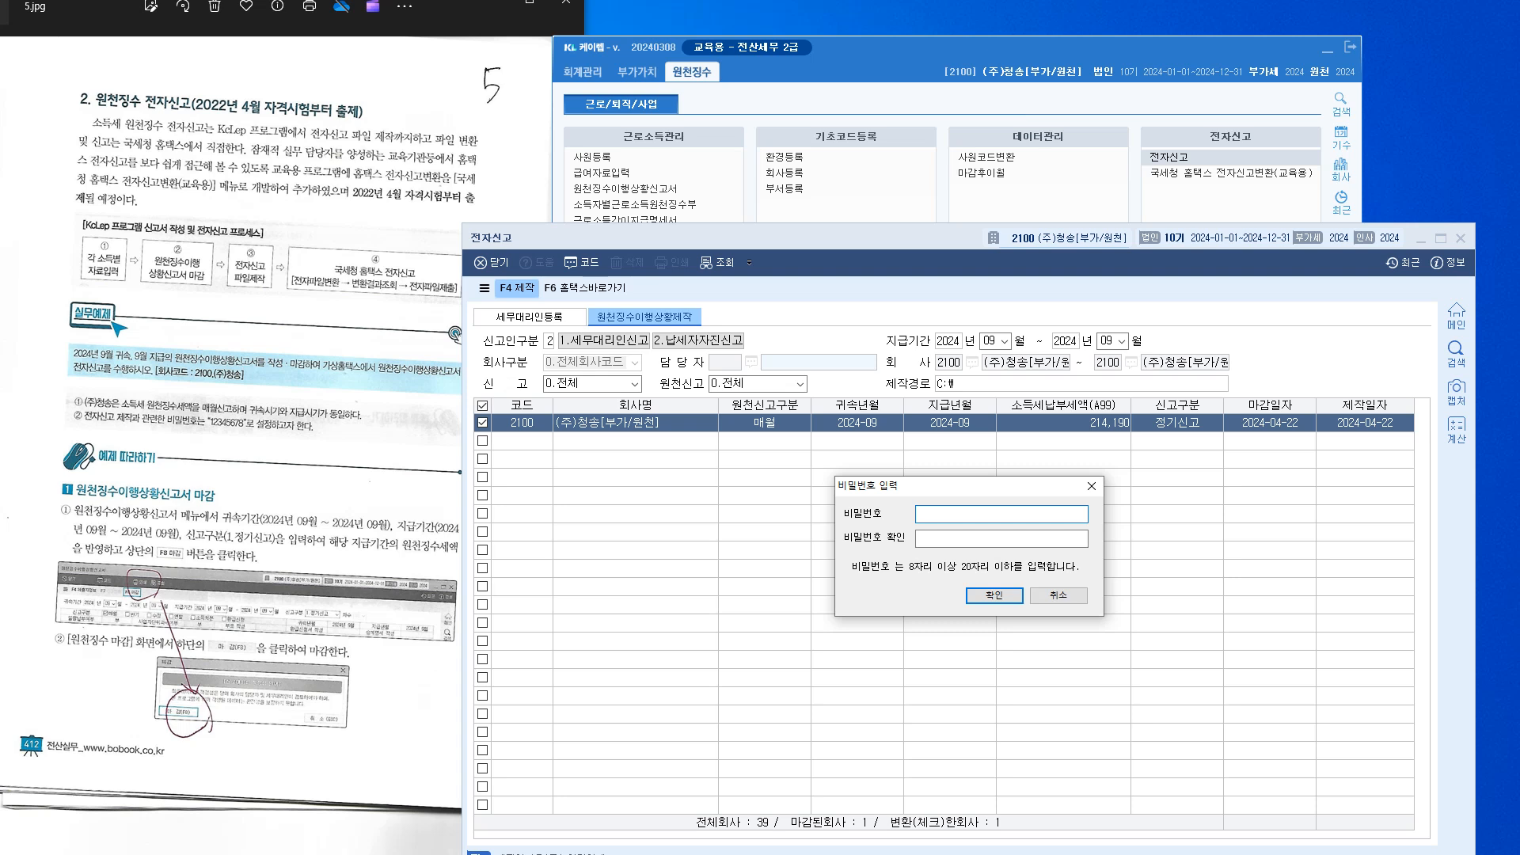
Encrypt the e-filing file with a password entered twice, then close the 전자신고 window
text(12345678)
key(Return)
key(Return)
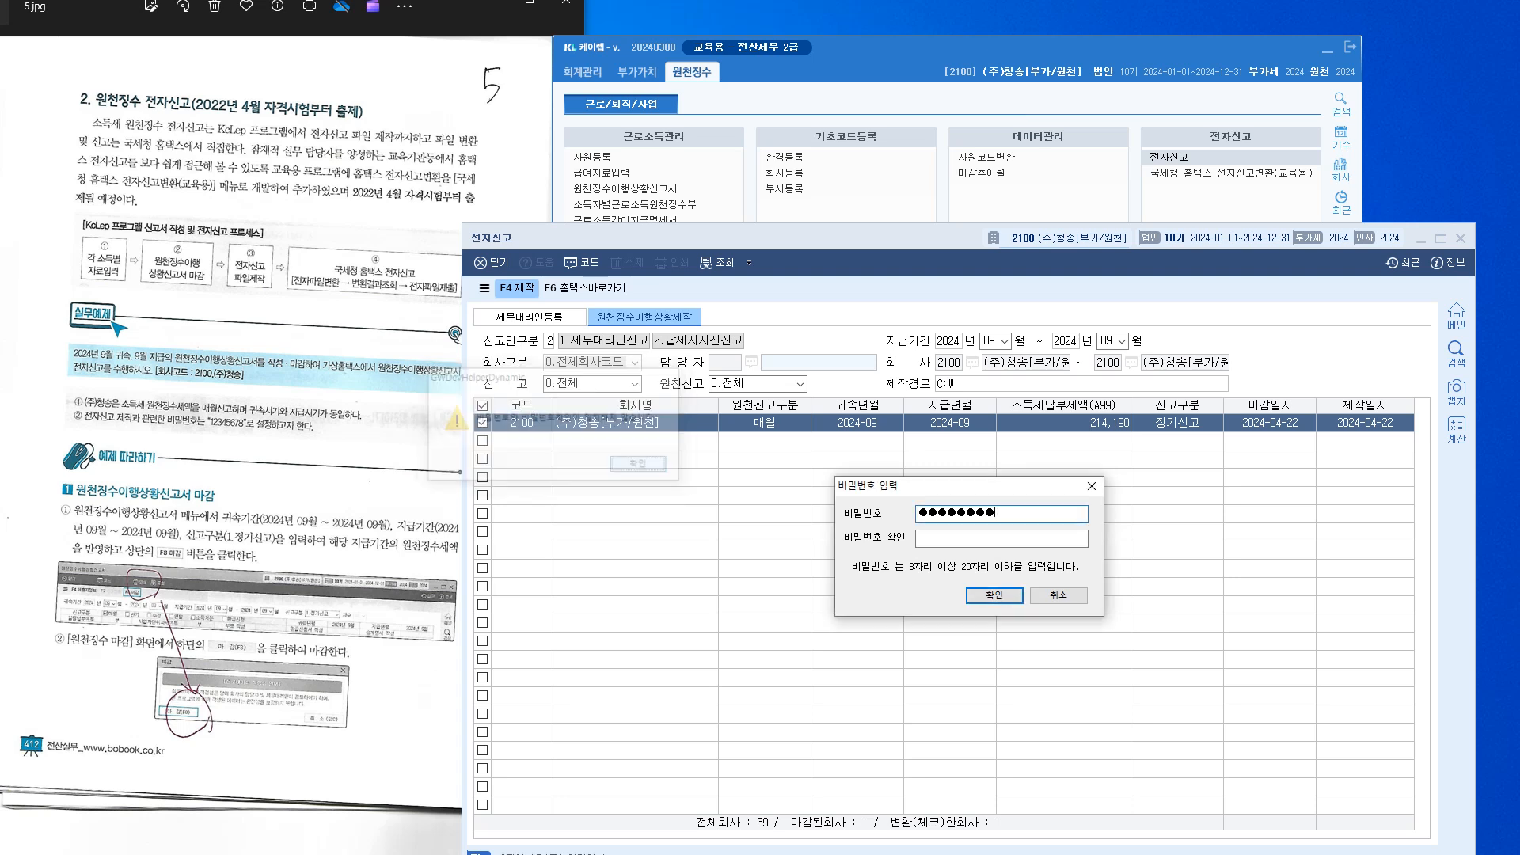
text(12345678)
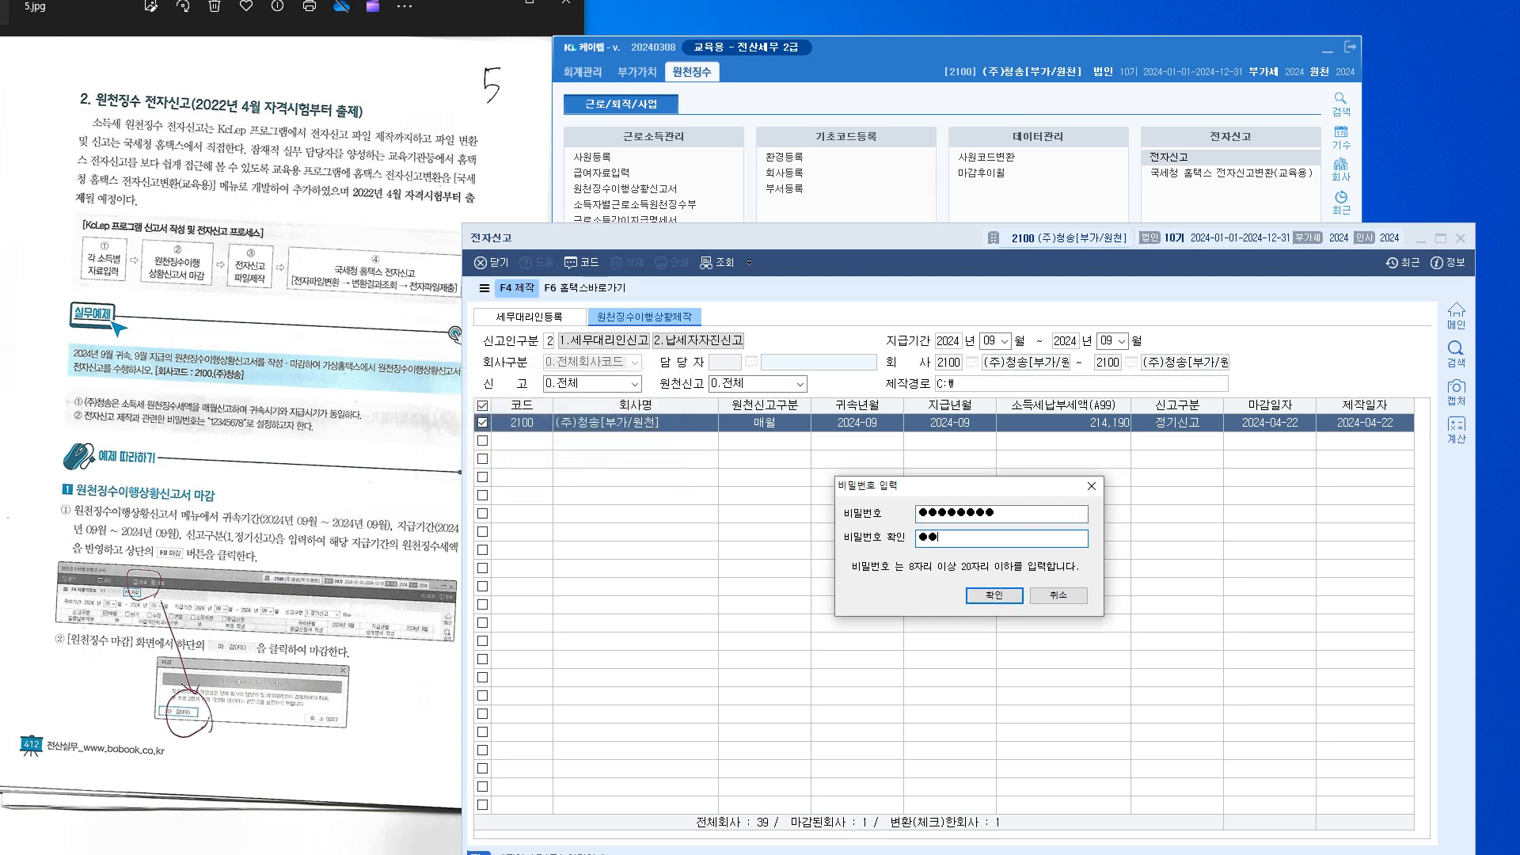
key(Return)
key(Return)
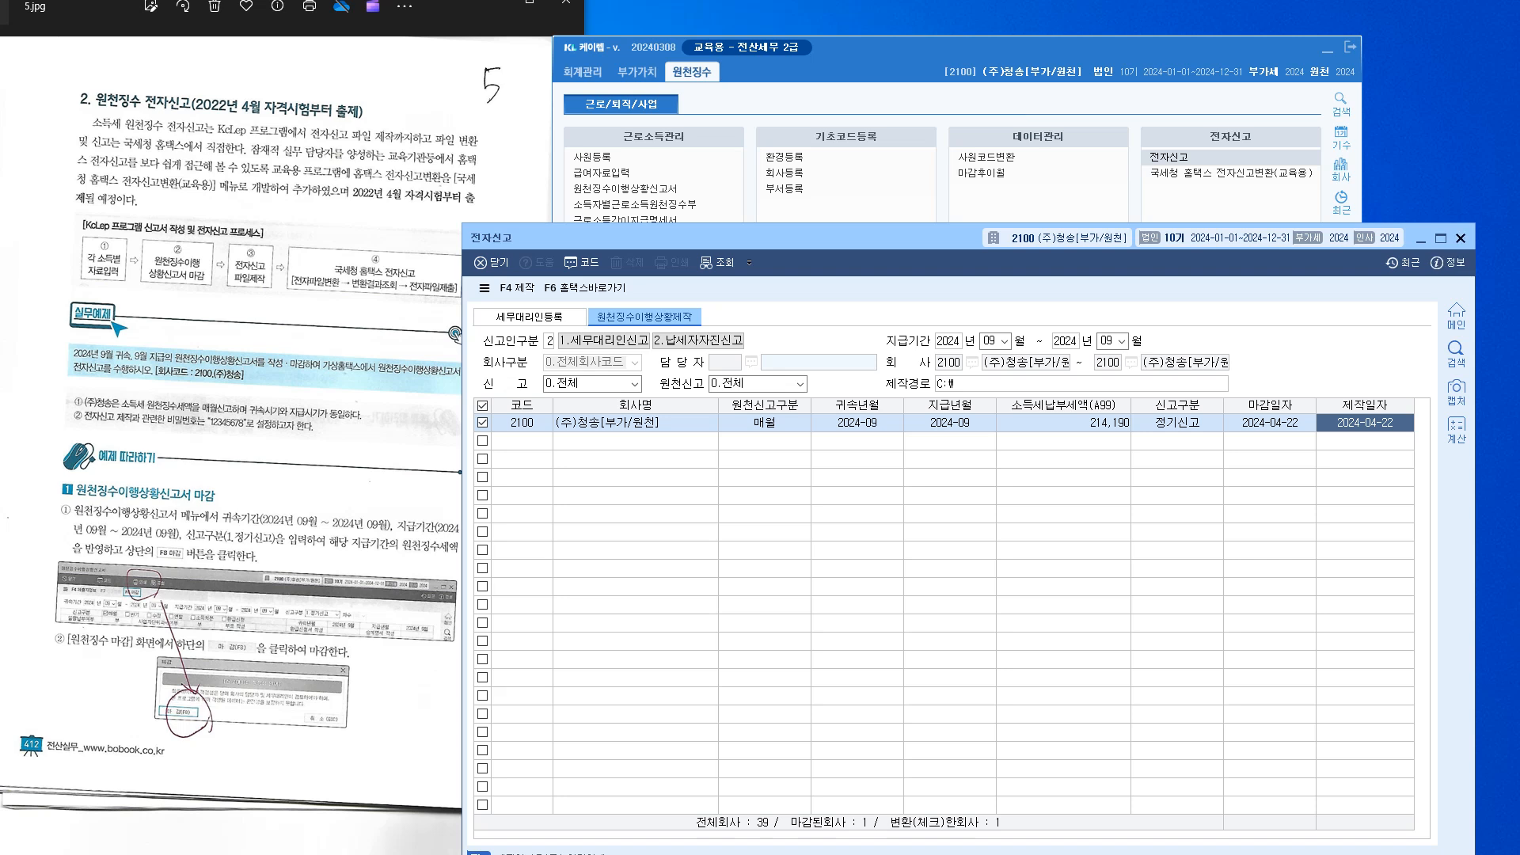
click(1462, 238)
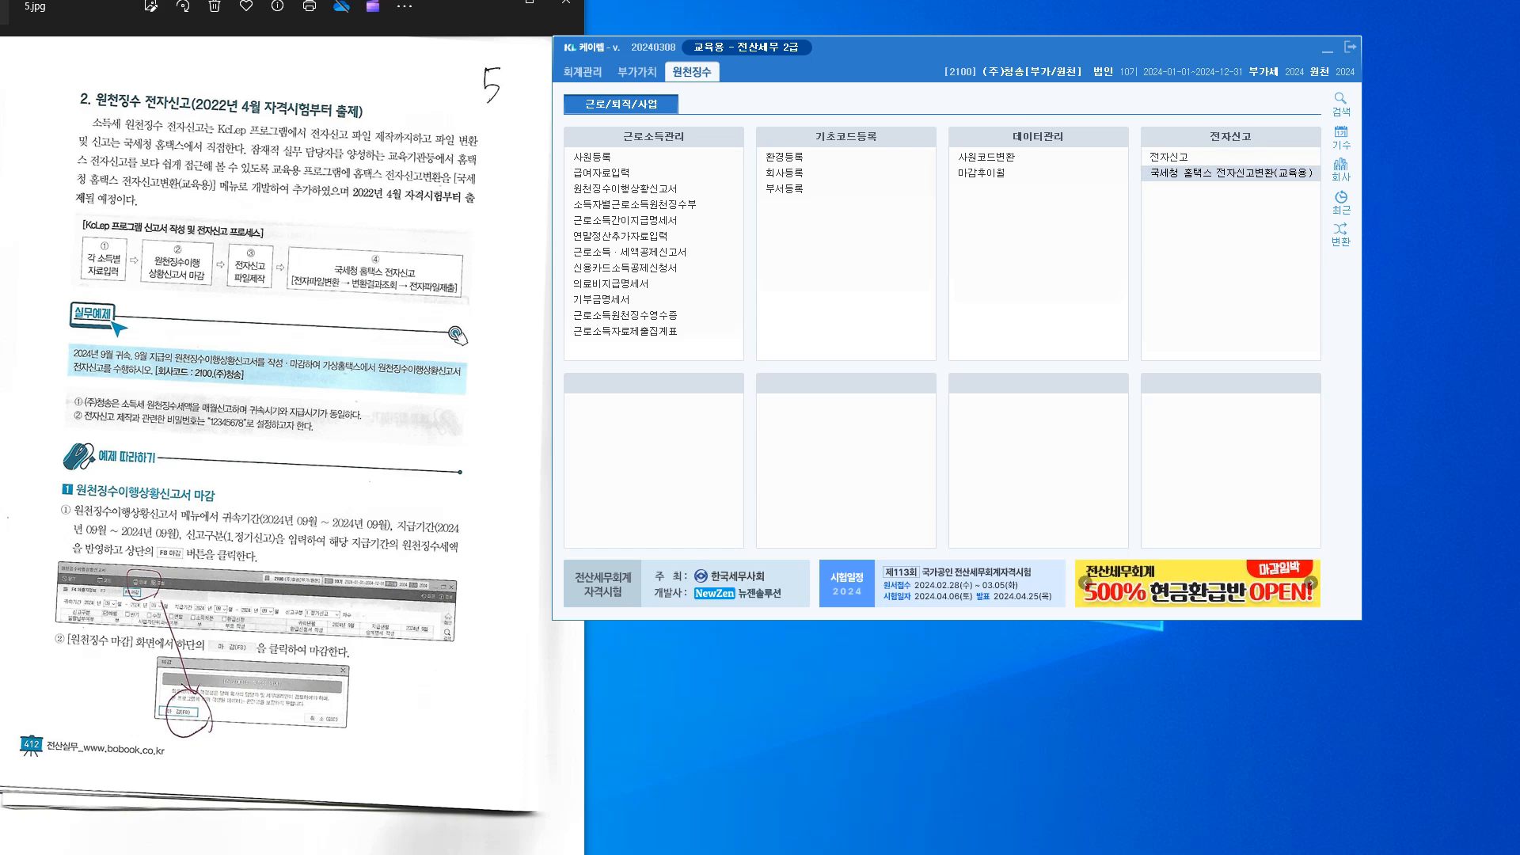
Open 국세청 홈택스 전자신고변환(교육용) and dismiss its procedure guide
drag(1519, 253, 935, 218)
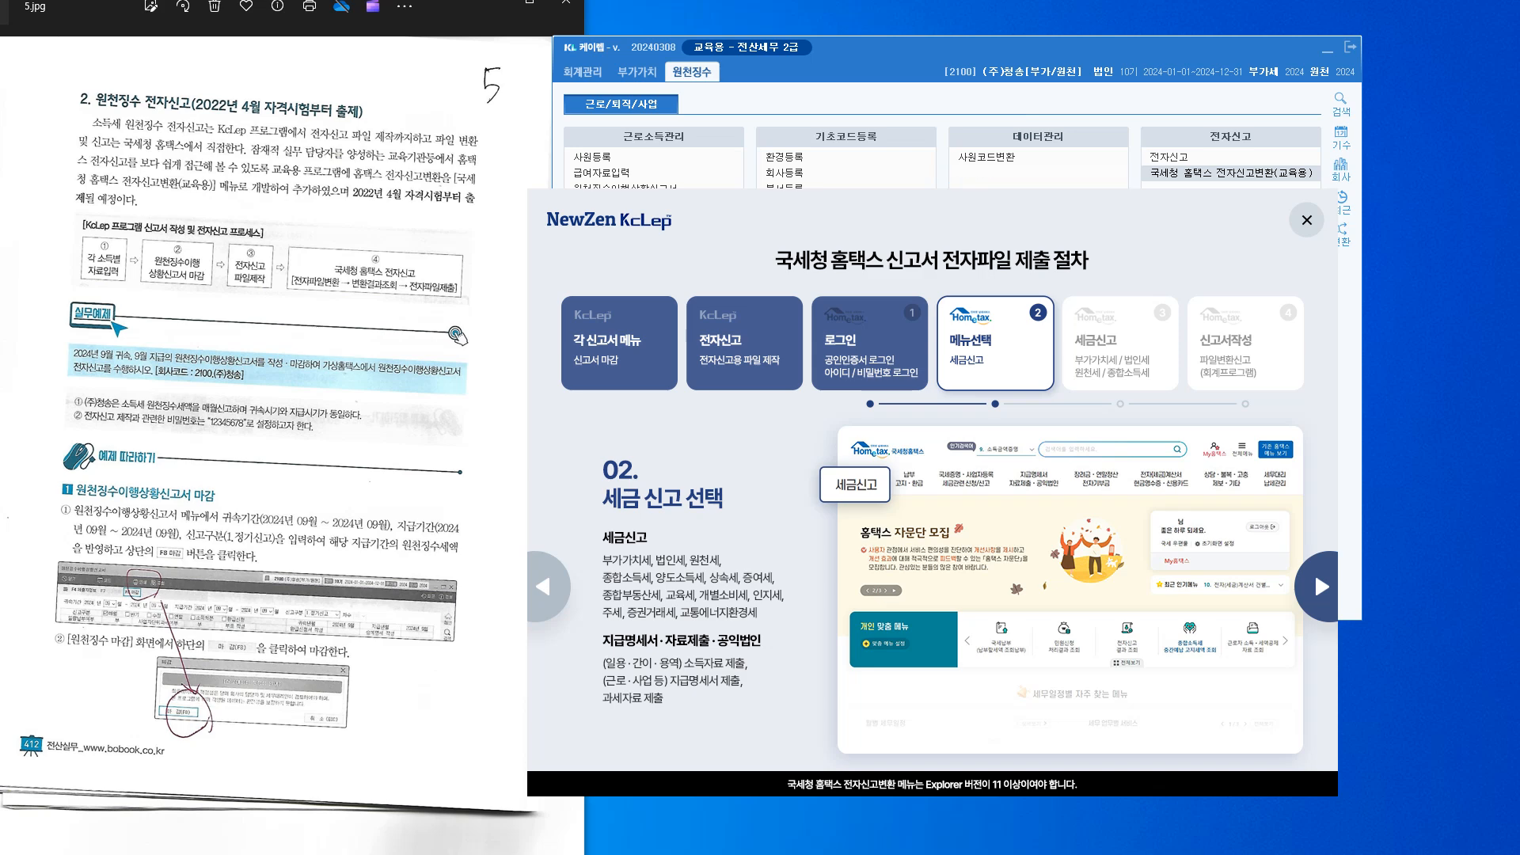
drag(1022, 212, 821, 221)
key(Escape)
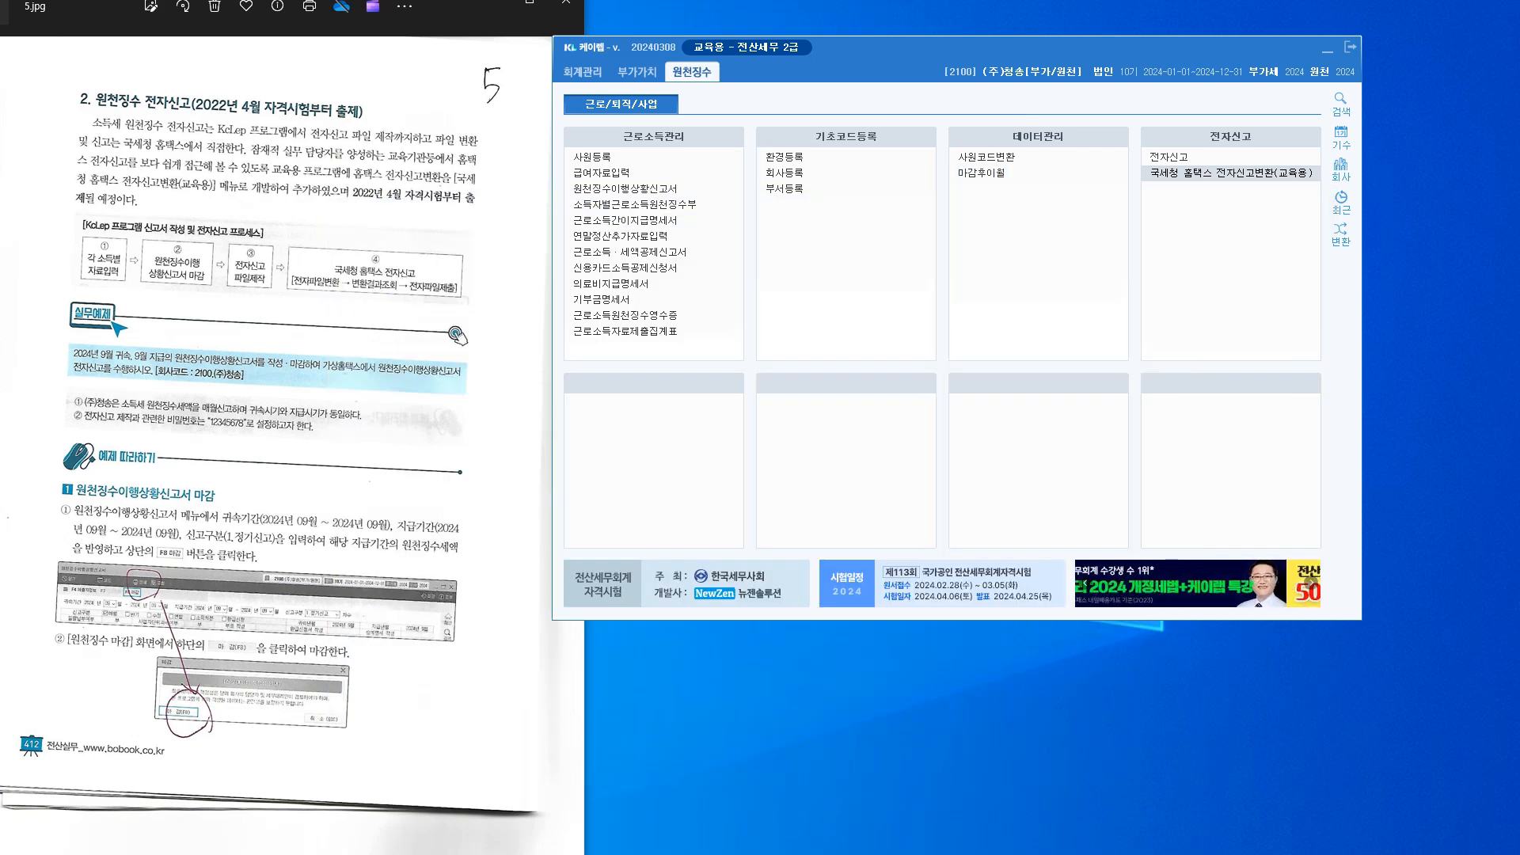
drag(1219, 192, 788, 127)
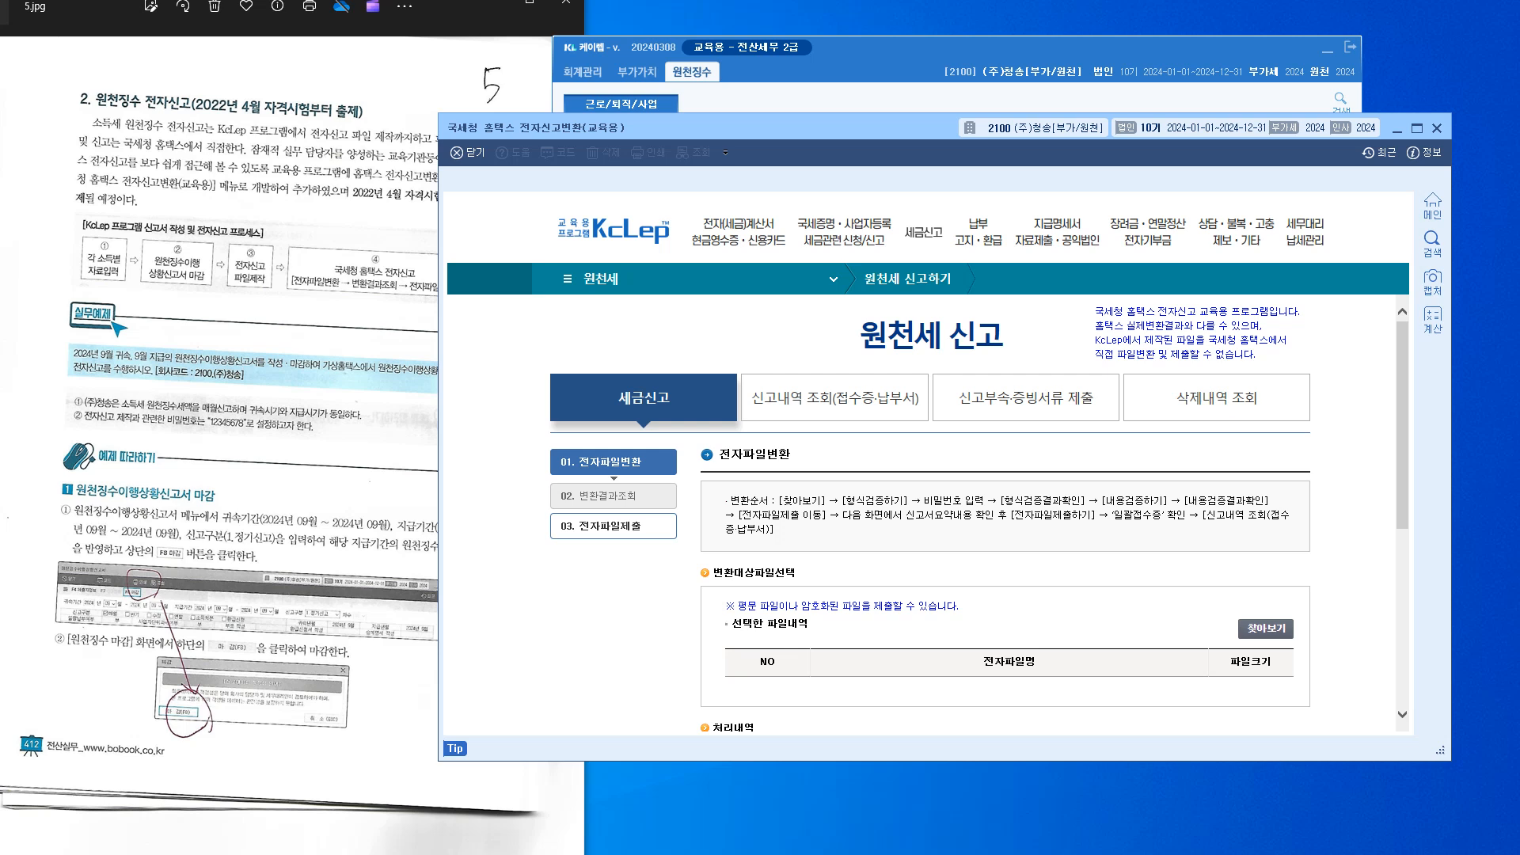
drag(911, 761, 910, 841)
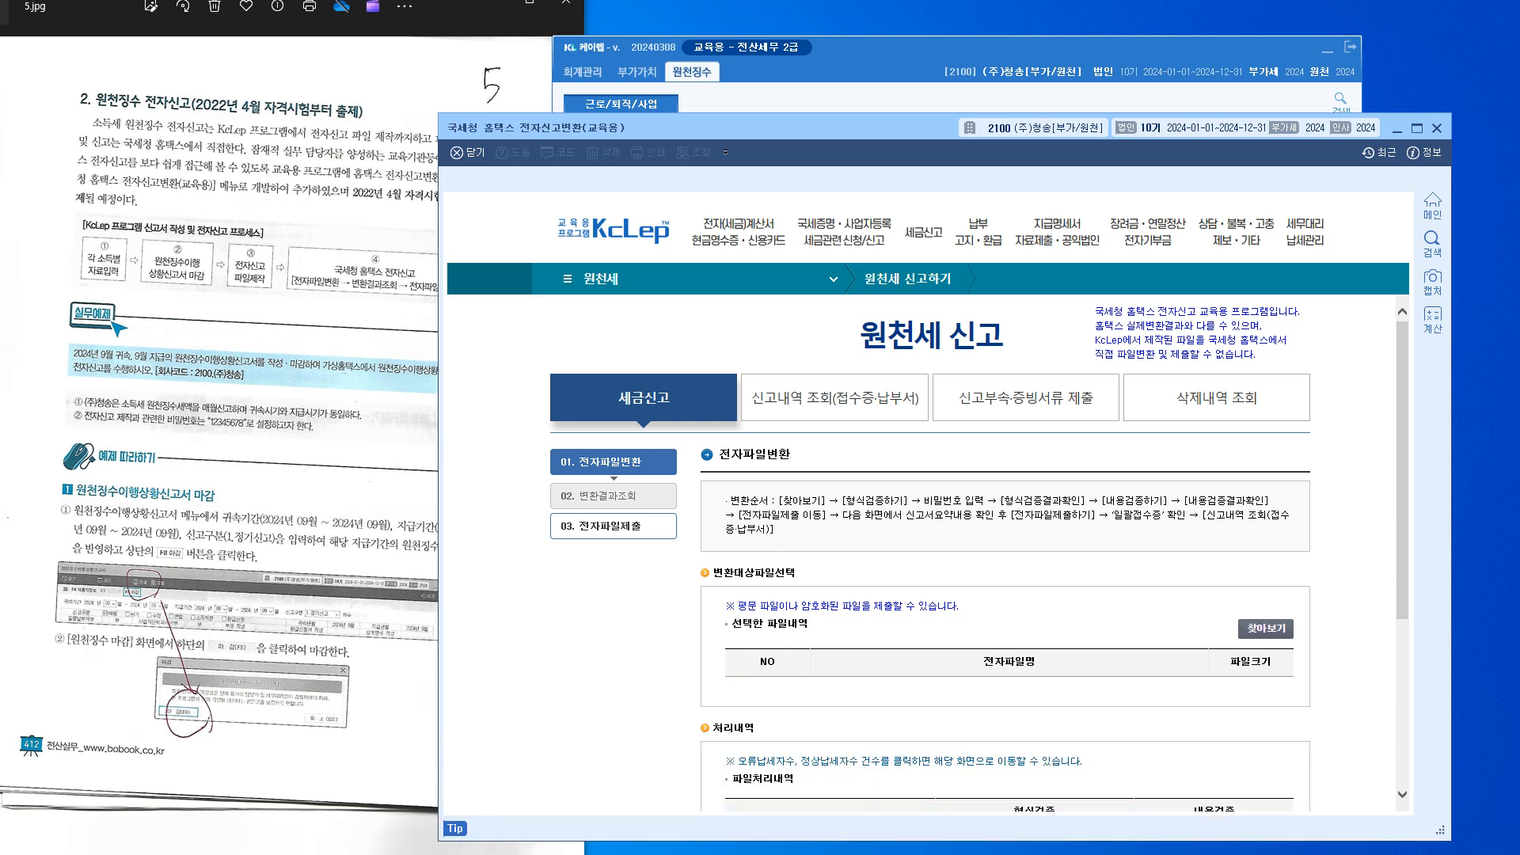
scroll(926, 555, down, 2)
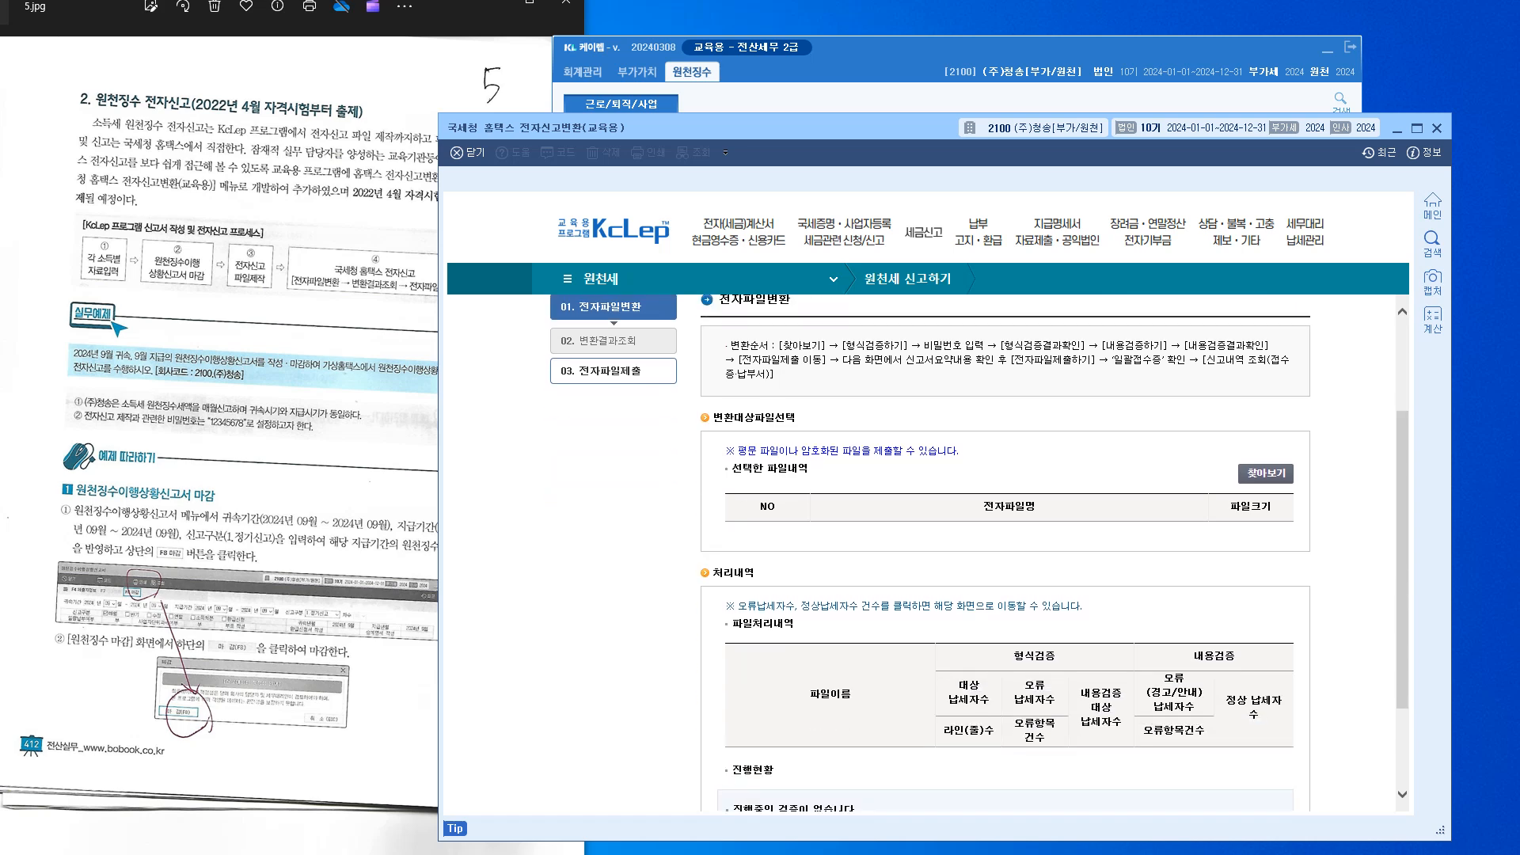
click(1266, 474)
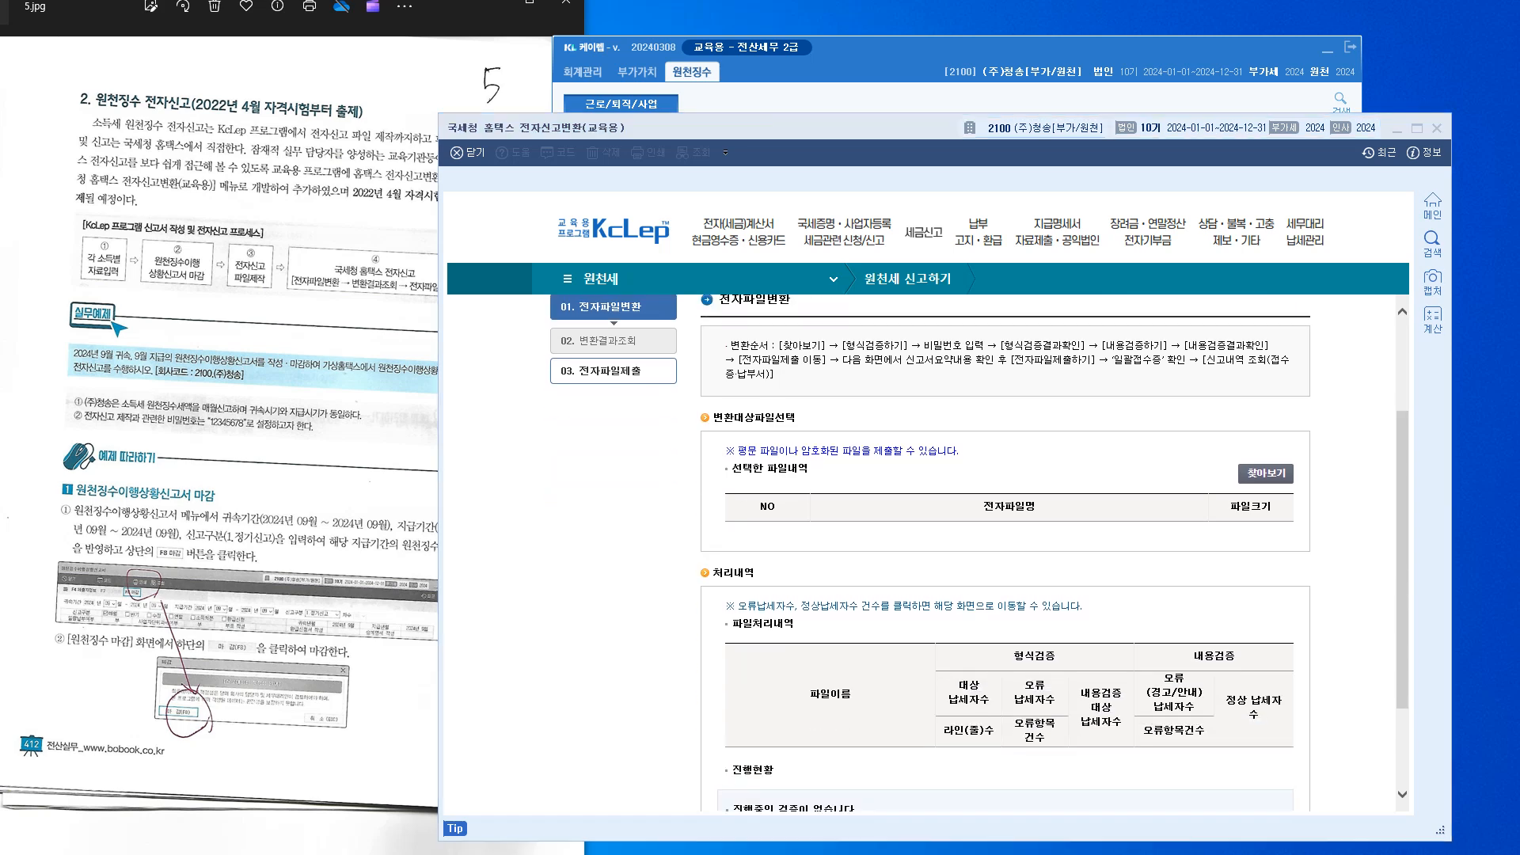
drag(1188, 285, 1519, 317)
drag(1519, 279, 1063, 259)
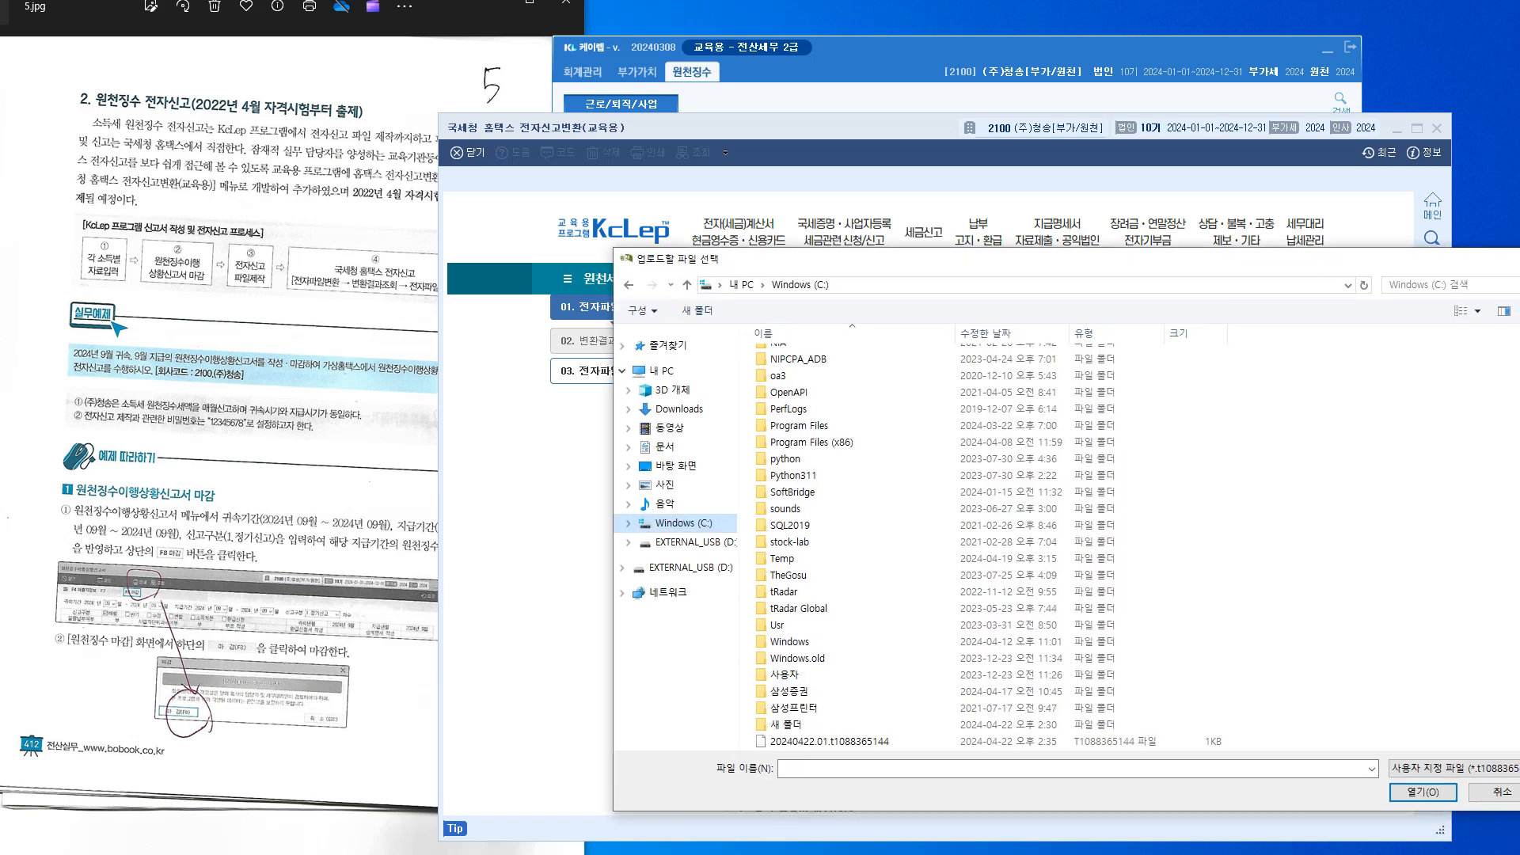
scroll(990, 547, up, 8)
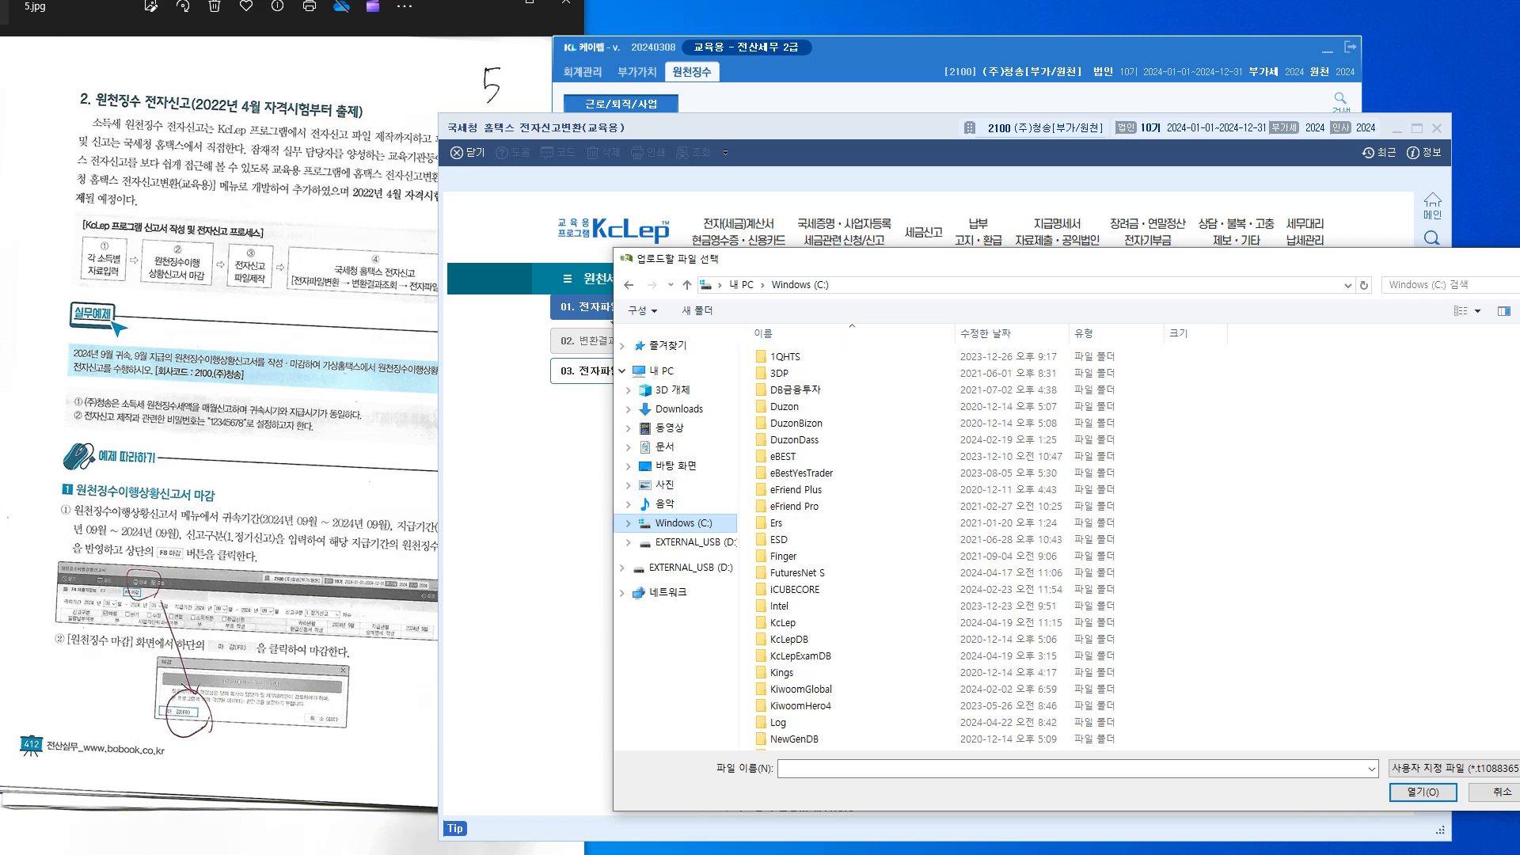
scroll(990, 509, down, 5)
scroll(990, 508, down, 4)
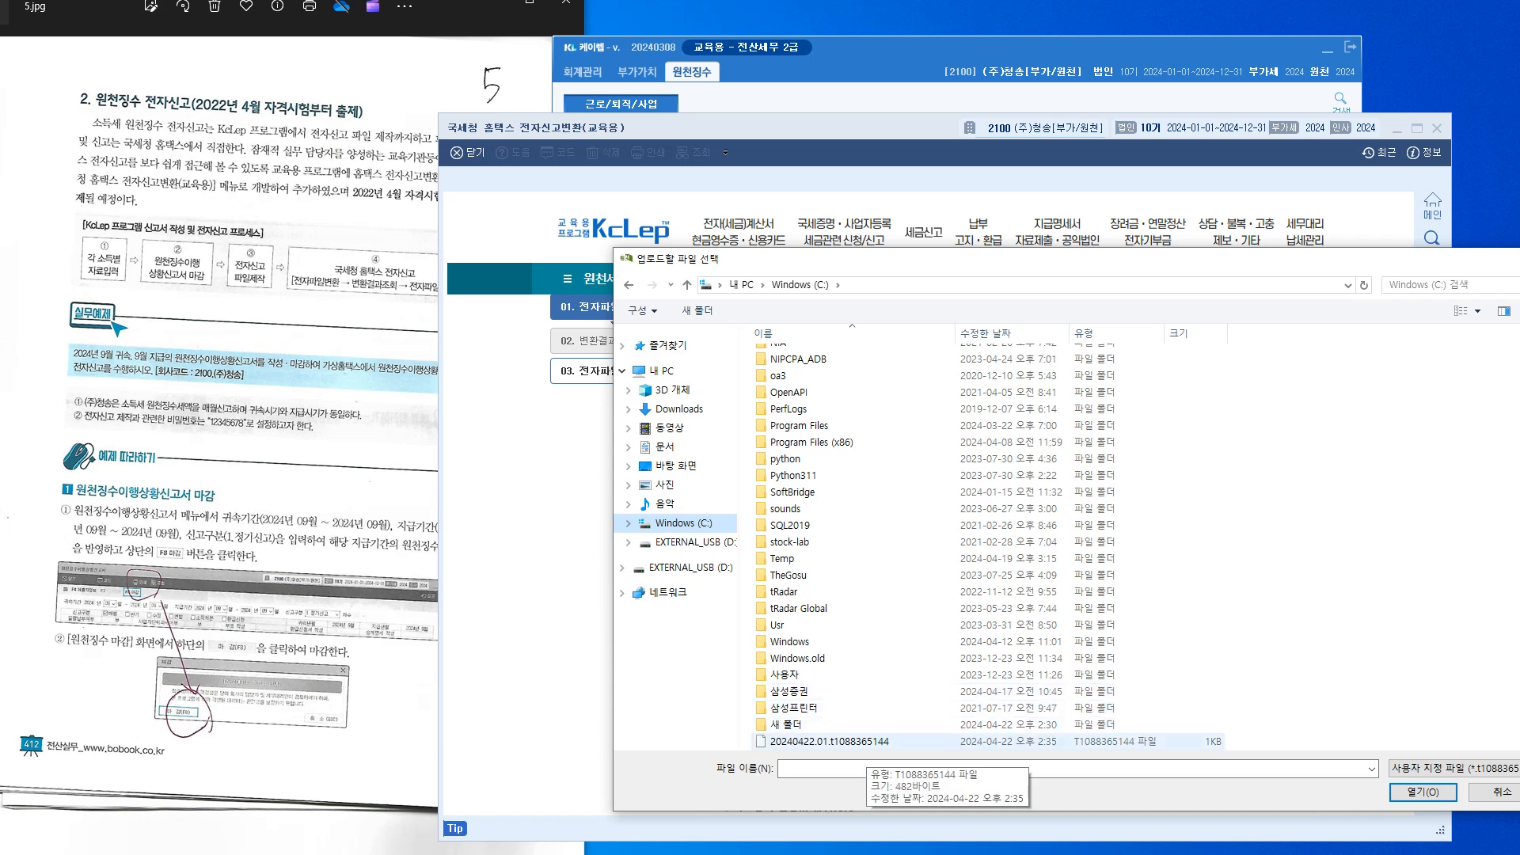
double_click(859, 742)
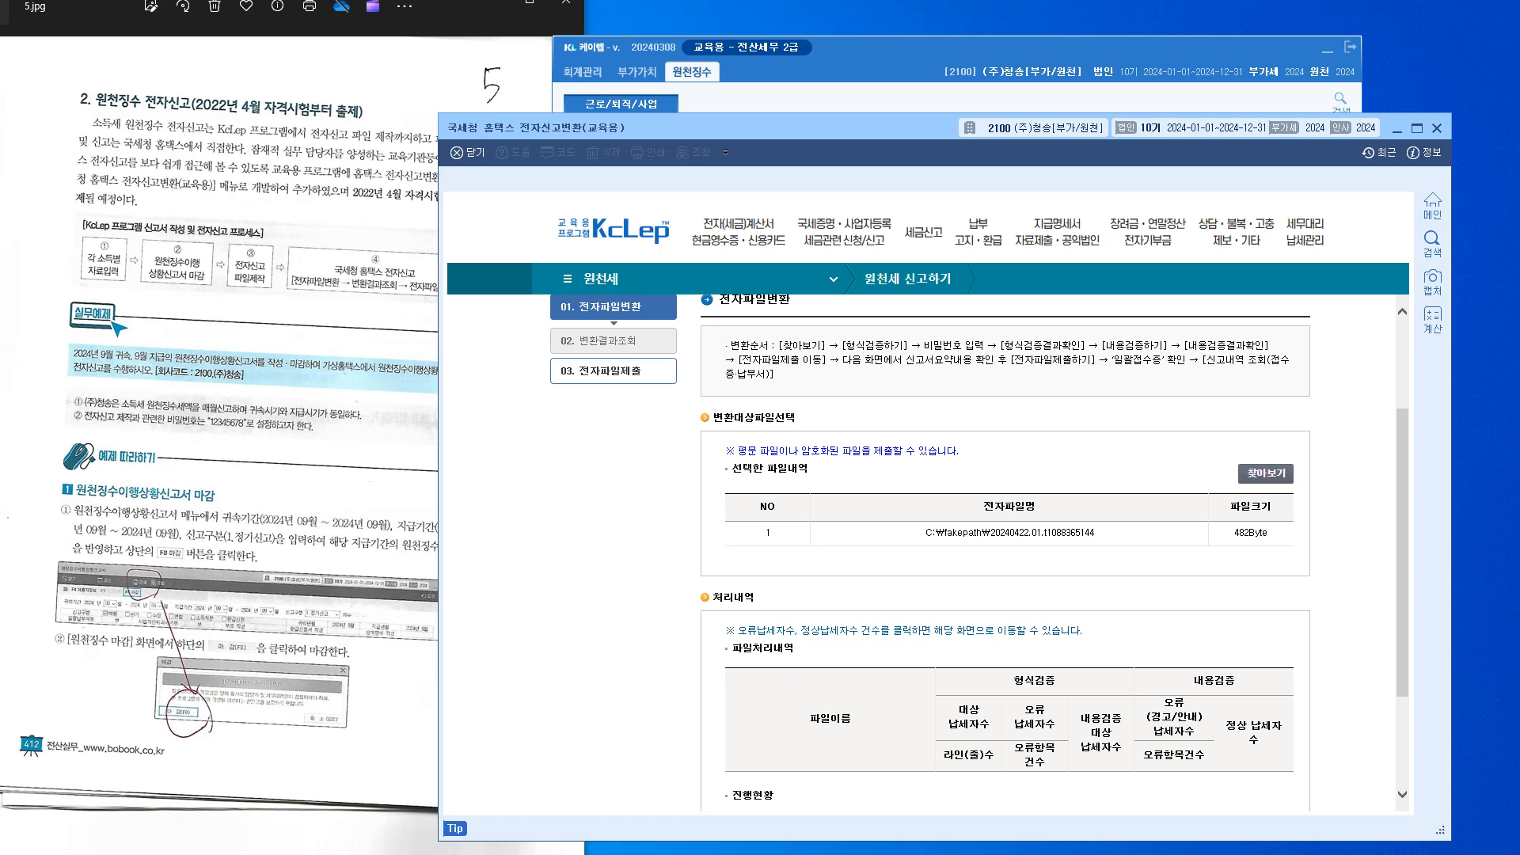
Pass the format check with the file password, then the content check, and open the 202409 return's submission step
scroll(1006, 554, down, 2)
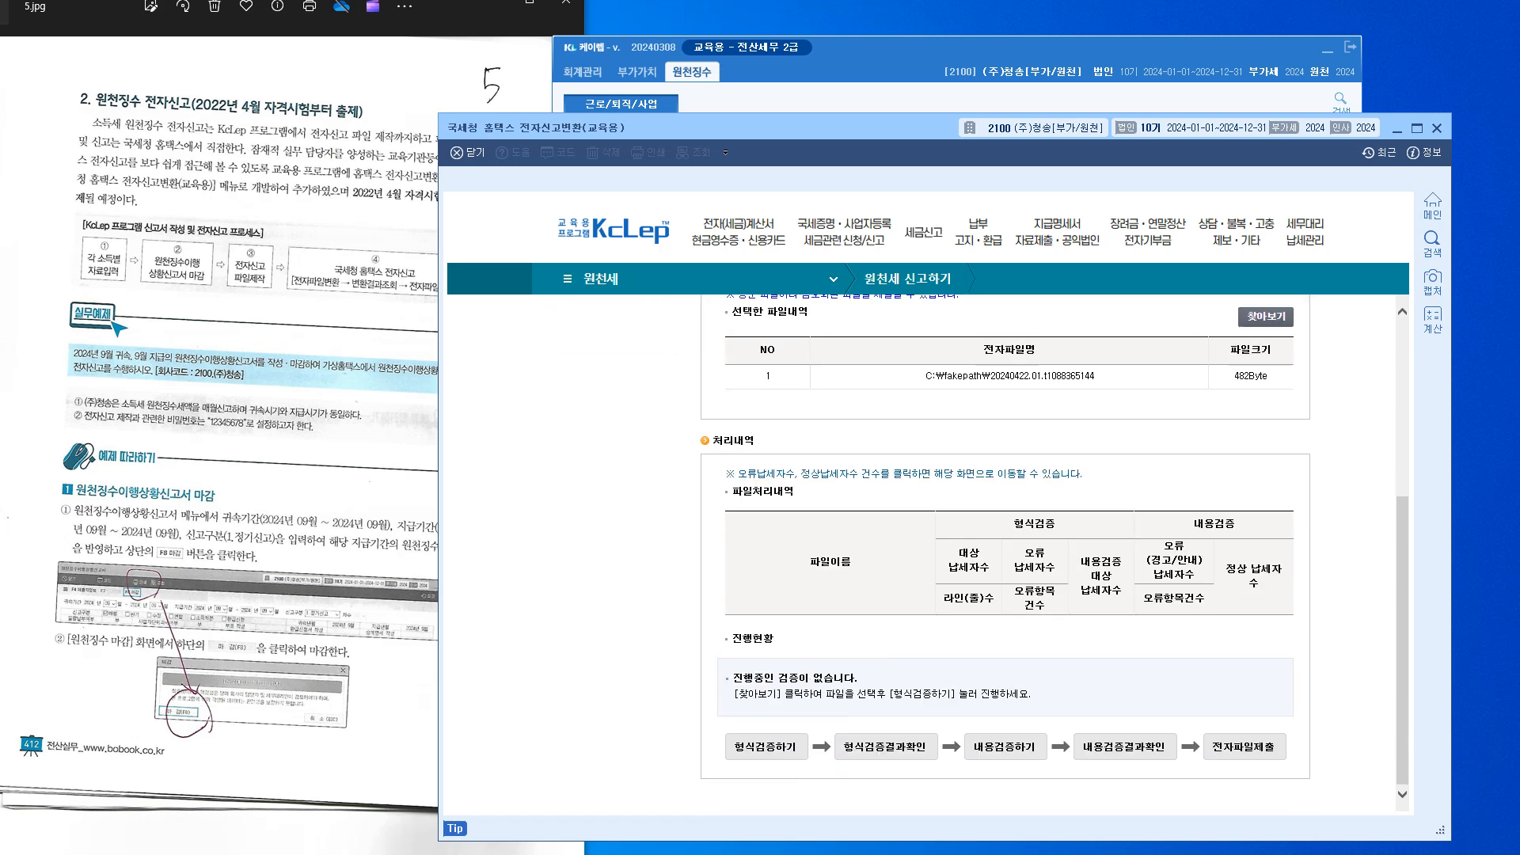
scroll(1005, 555, up, 2)
scroll(1006, 554, down, 2)
click(766, 747)
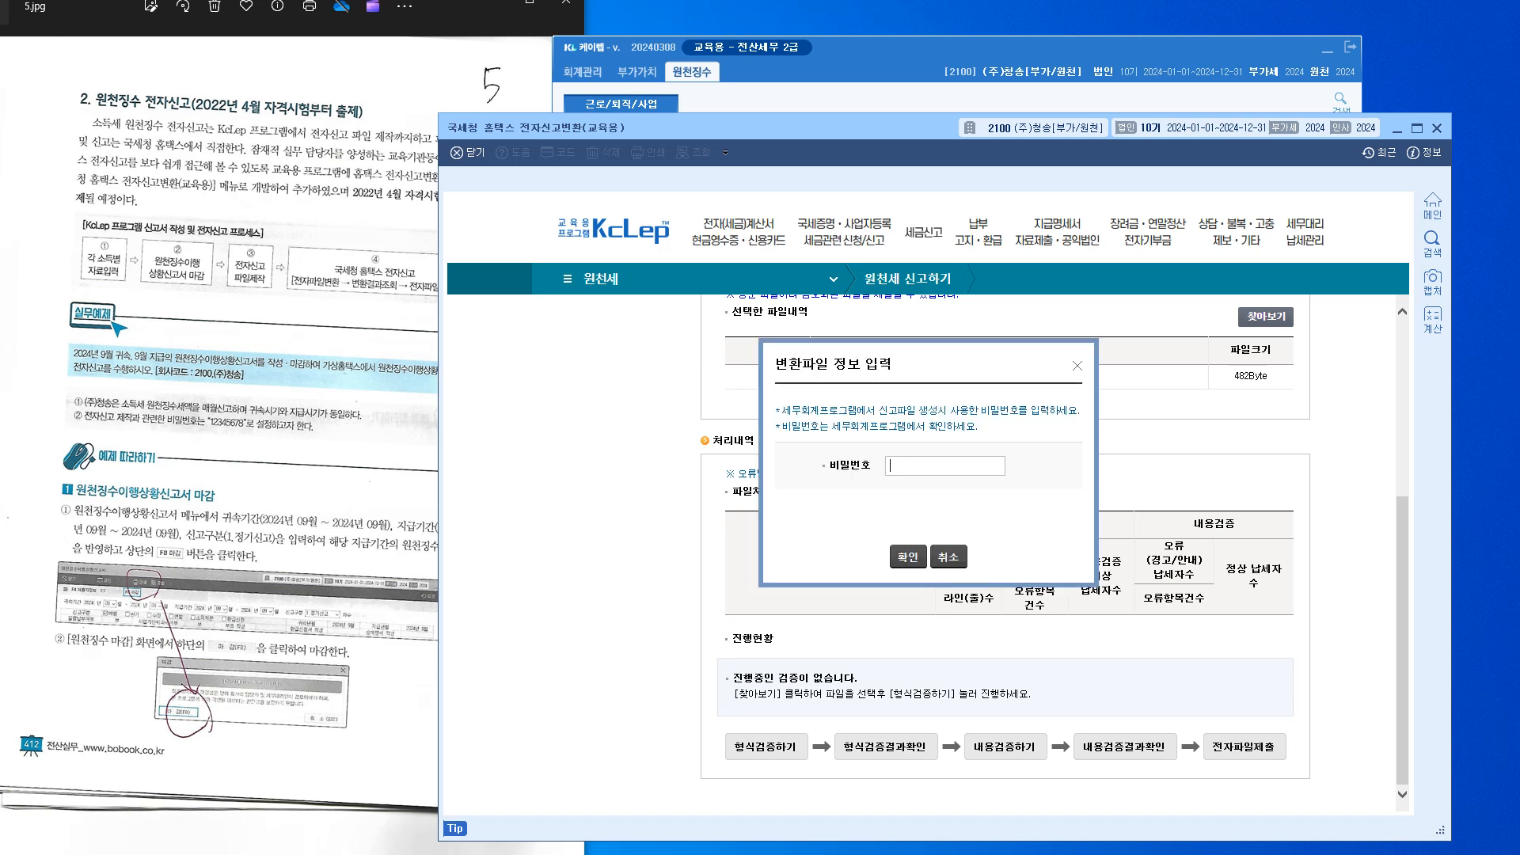
text(12345678)
key(Return)
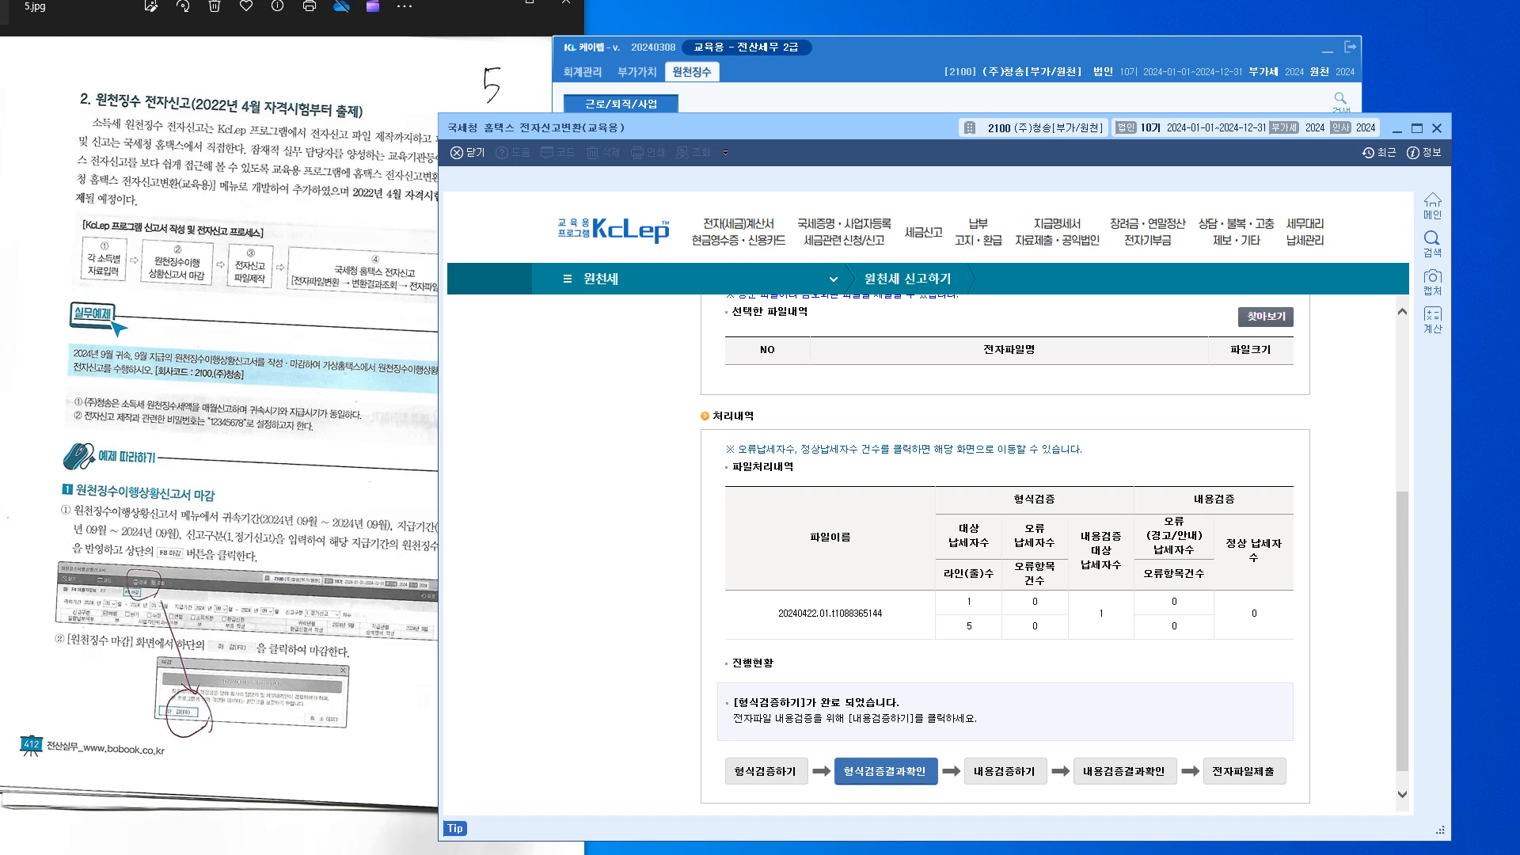
click(1005, 771)
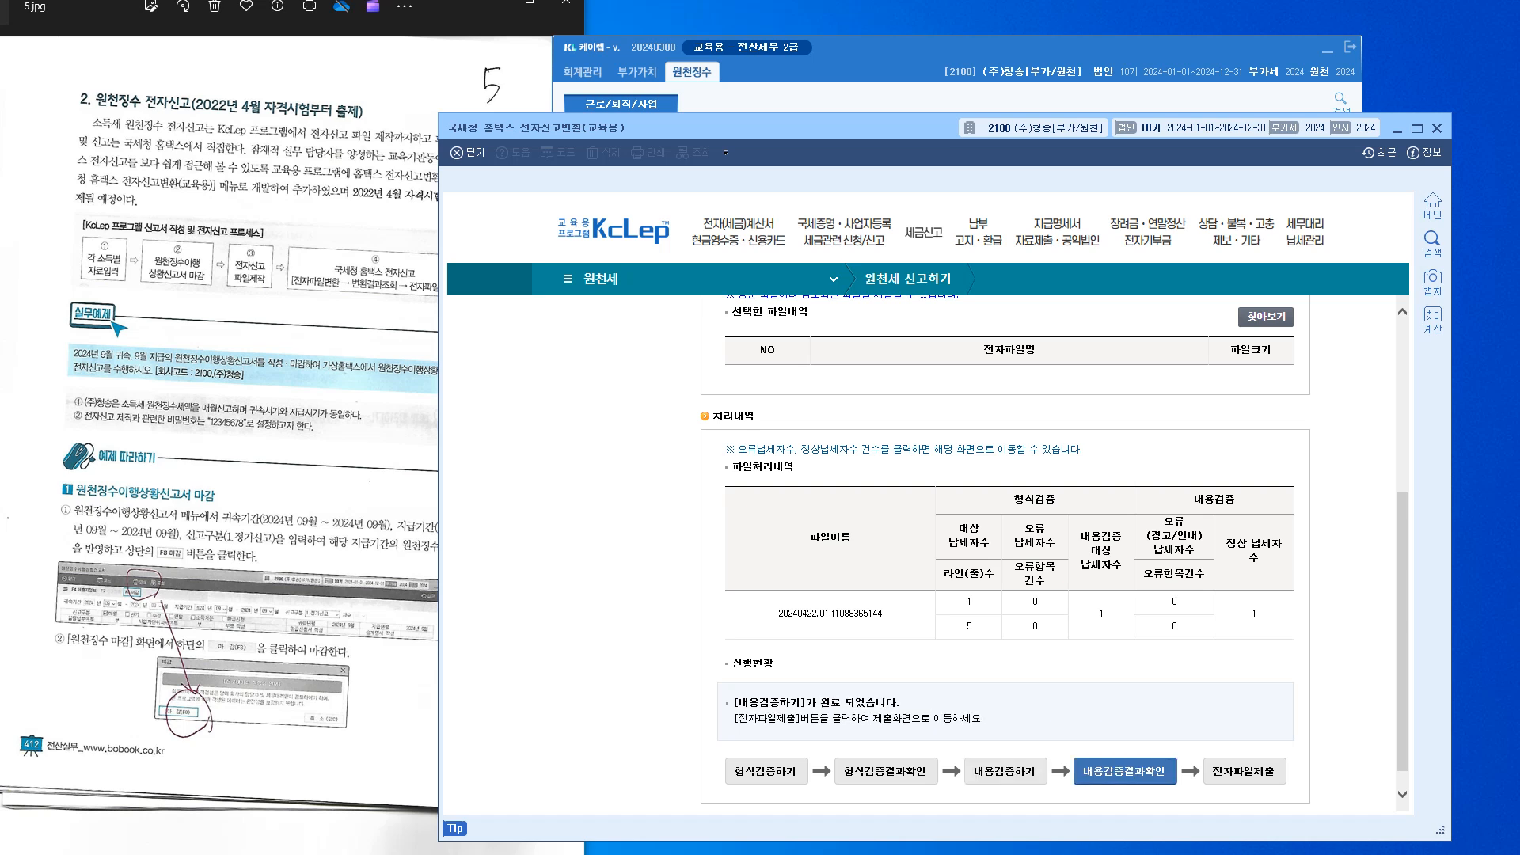
click(1244, 772)
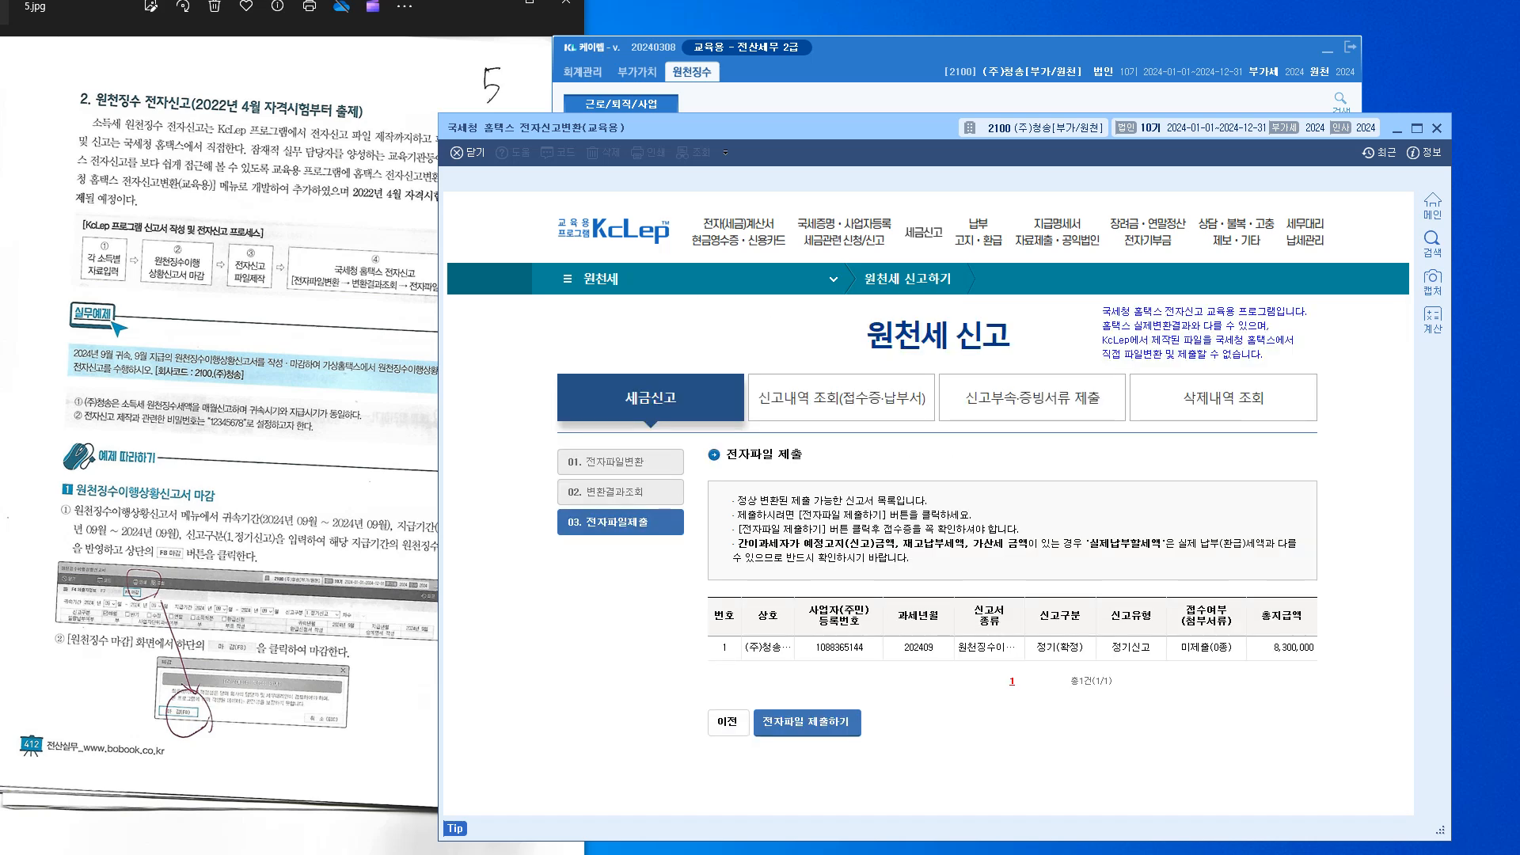
Submit the September 2024 return and close the receipt showing 1 normal filing, 0 errors
click(807, 722)
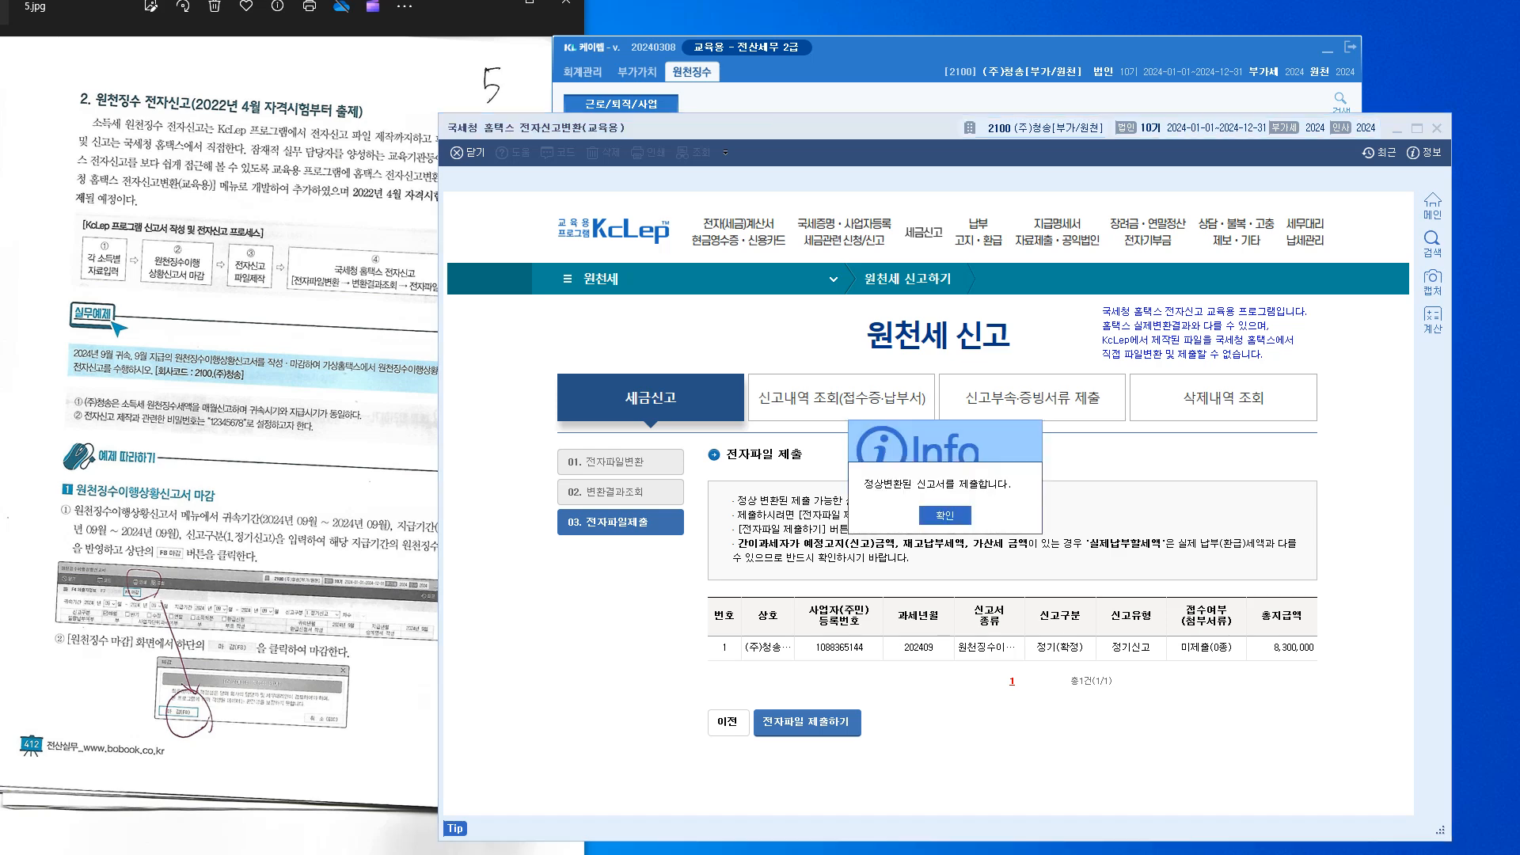
key(Return)
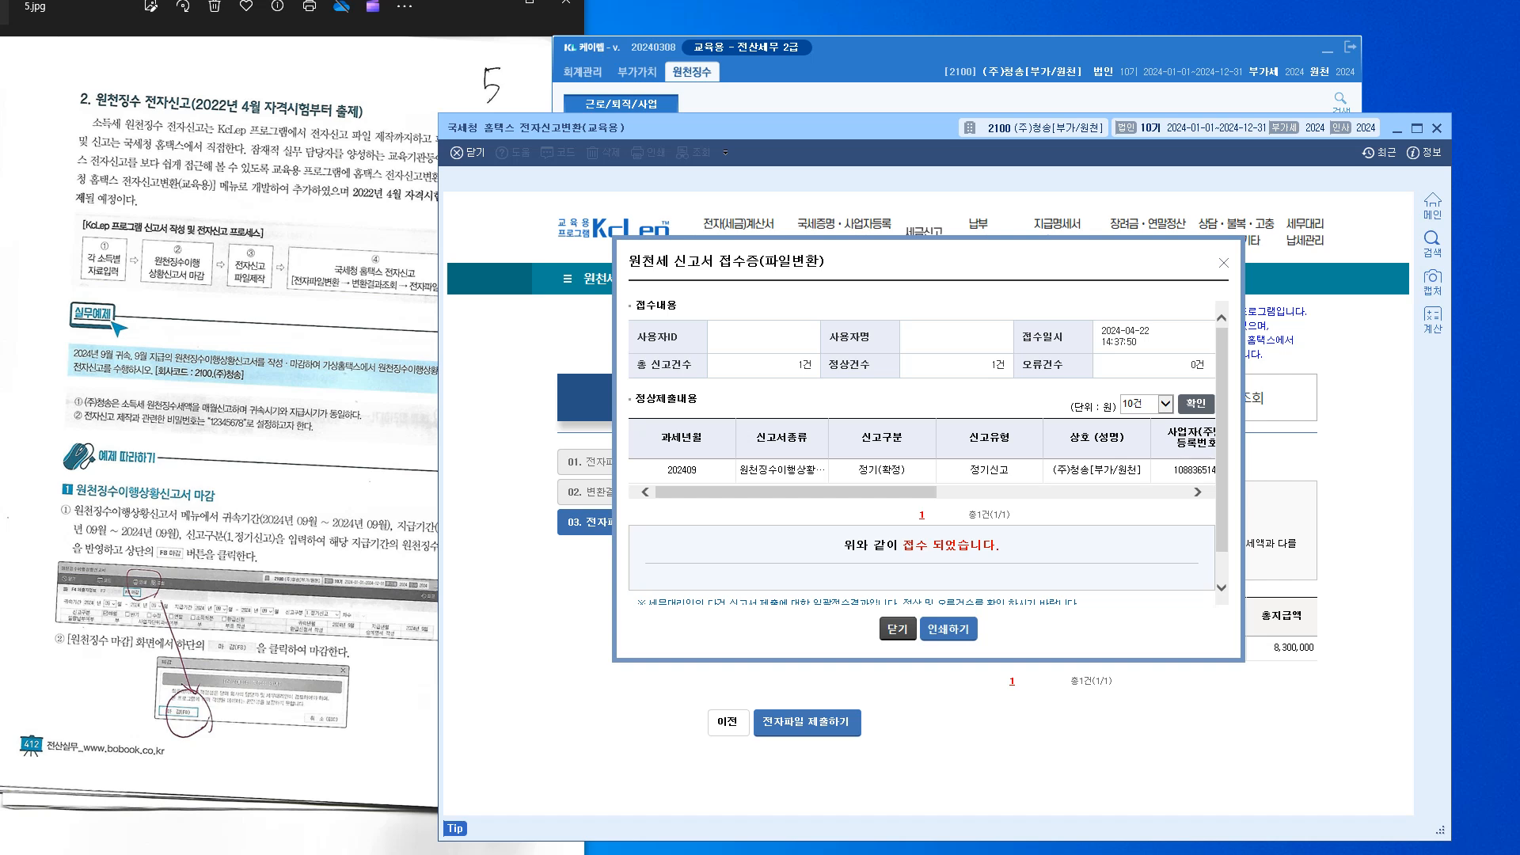
key(Return)
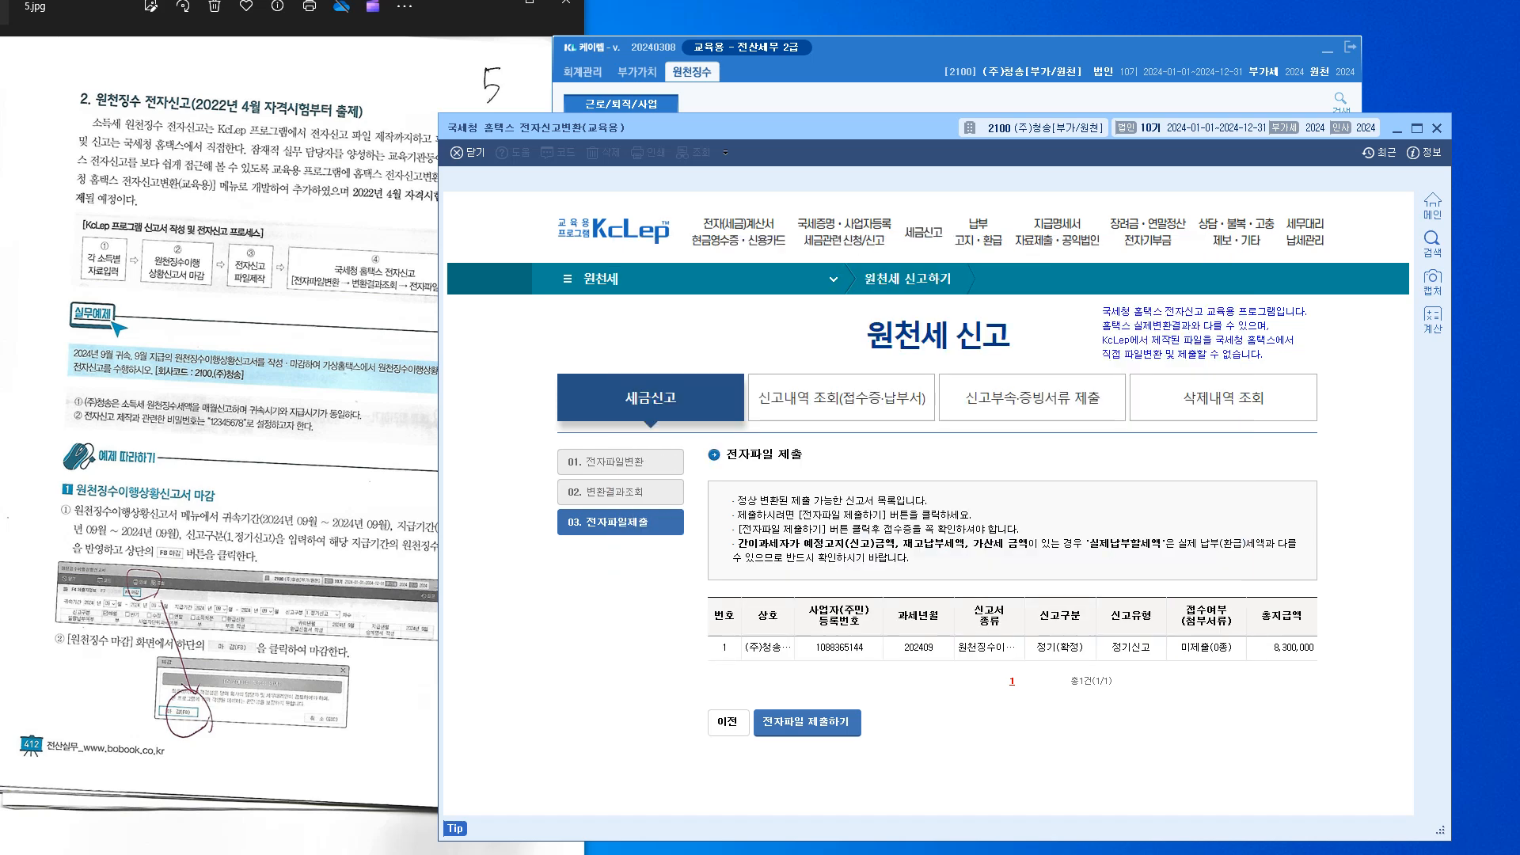